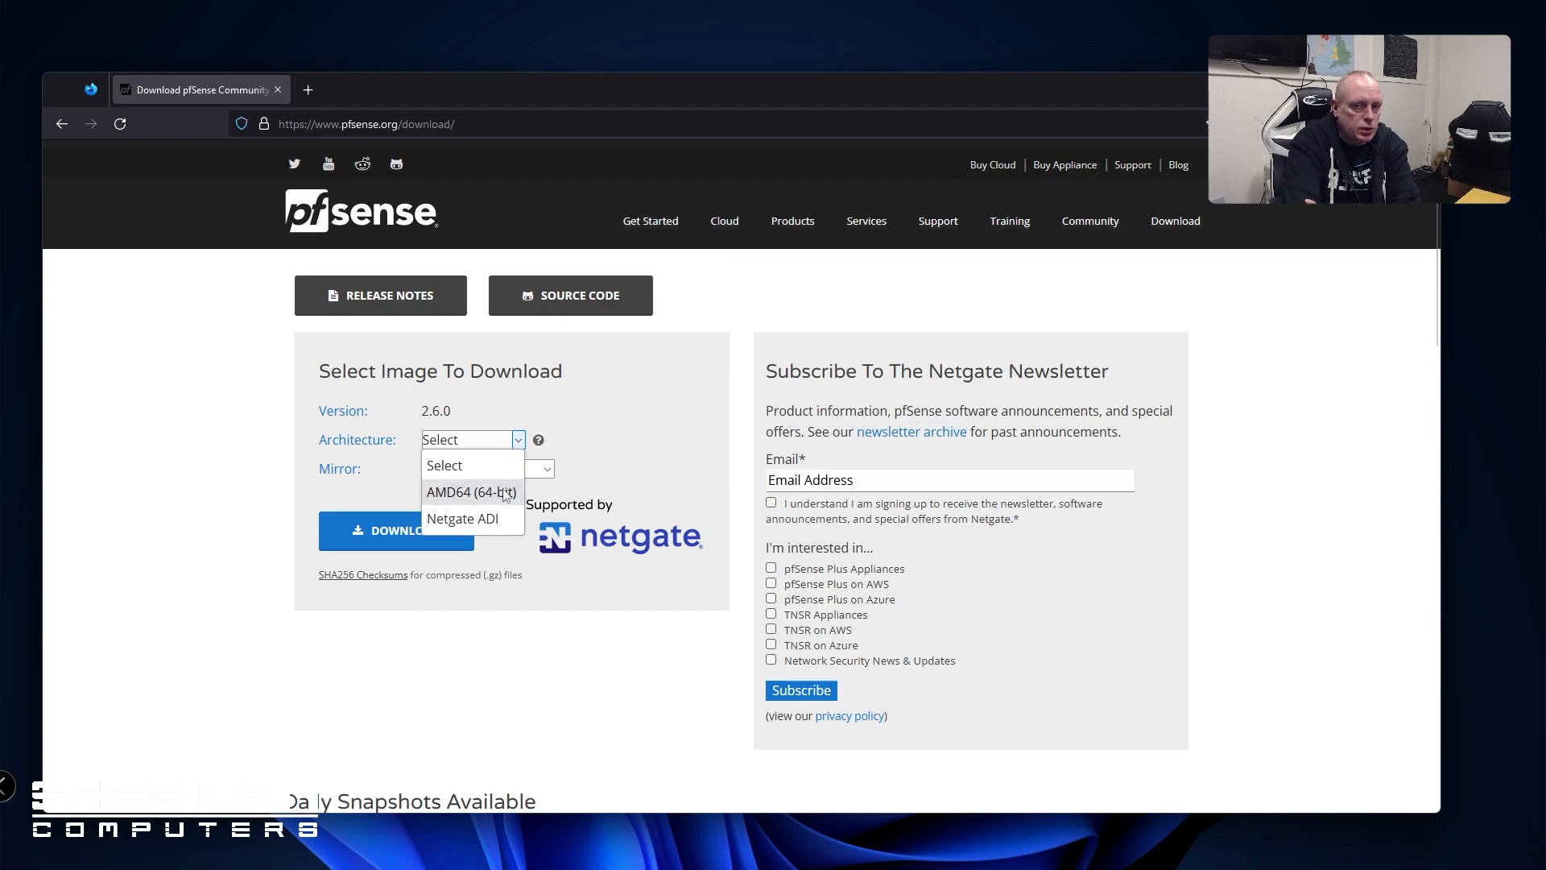
# Download the pfSense AMD64 USB Memstick Installer image with the VGA console
pyautogui.click(505, 493)
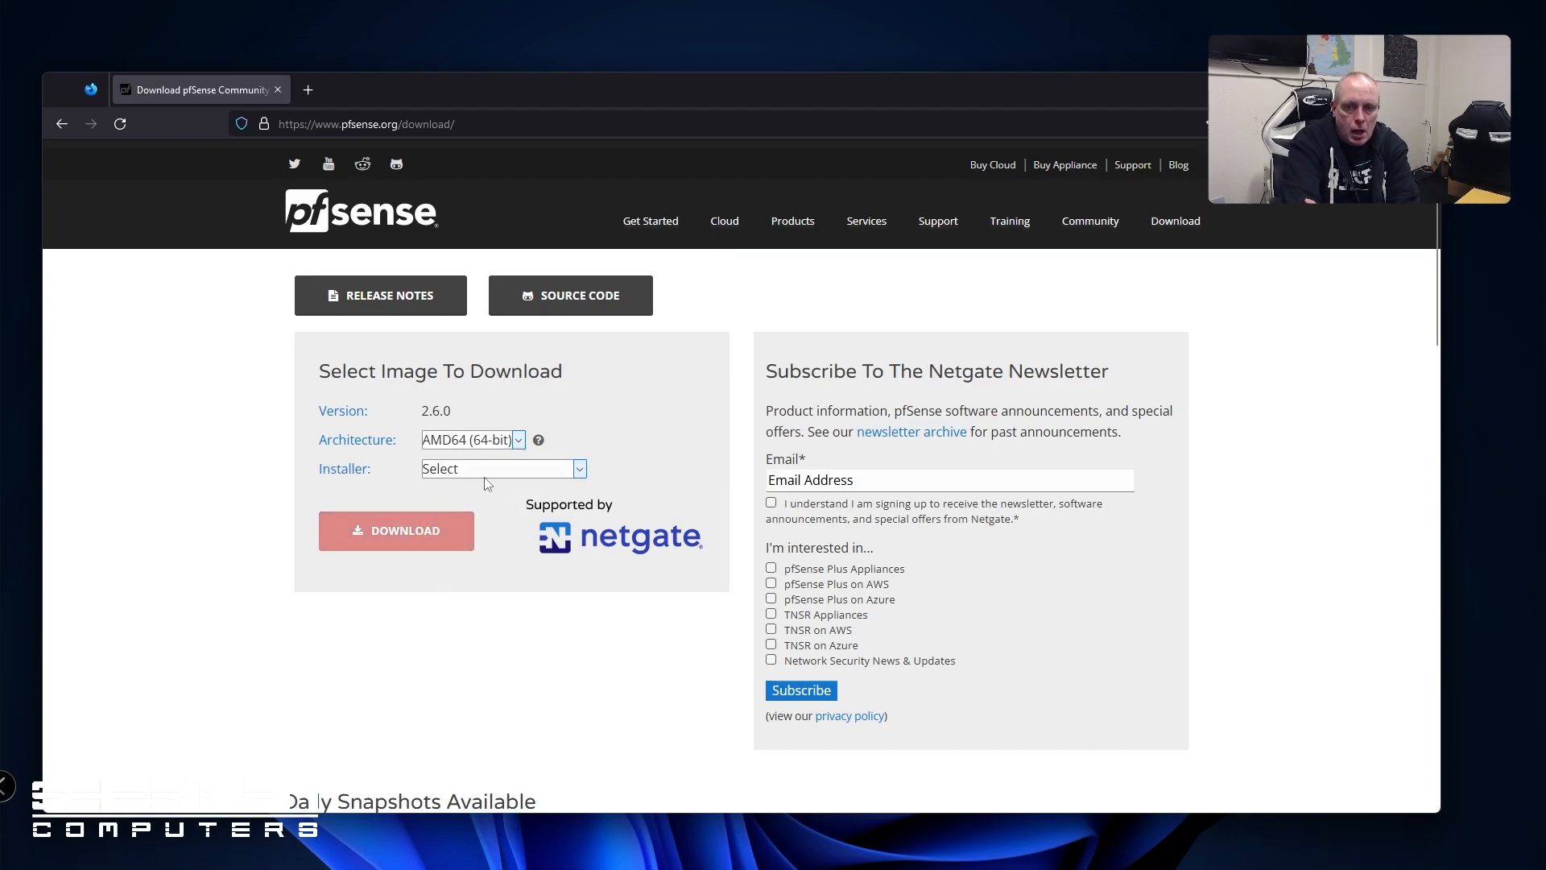
pyautogui.click(493, 475)
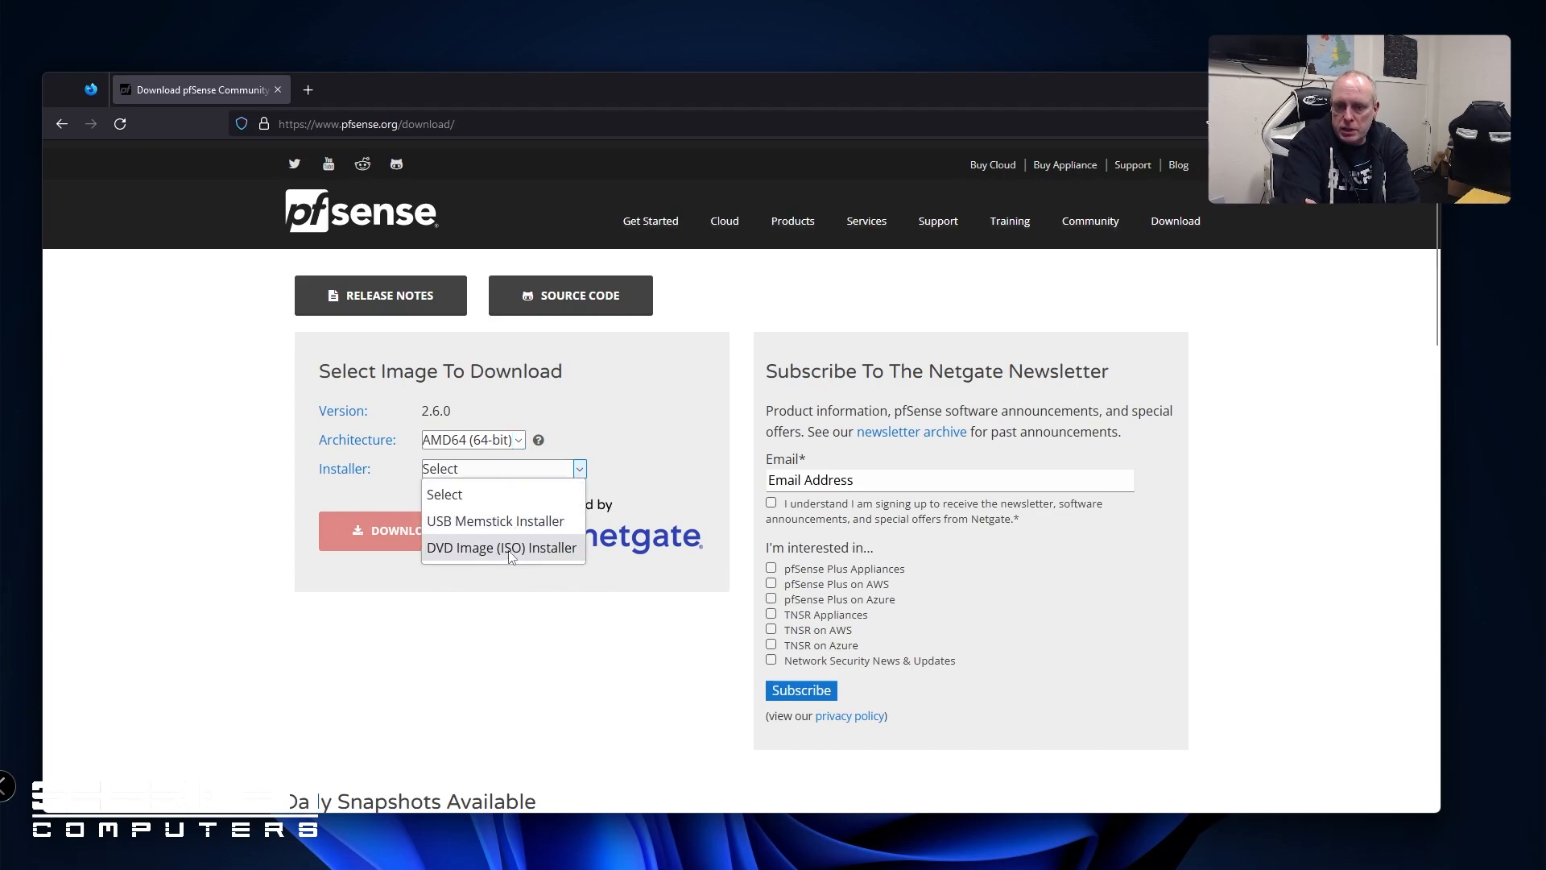
pyautogui.click(522, 528)
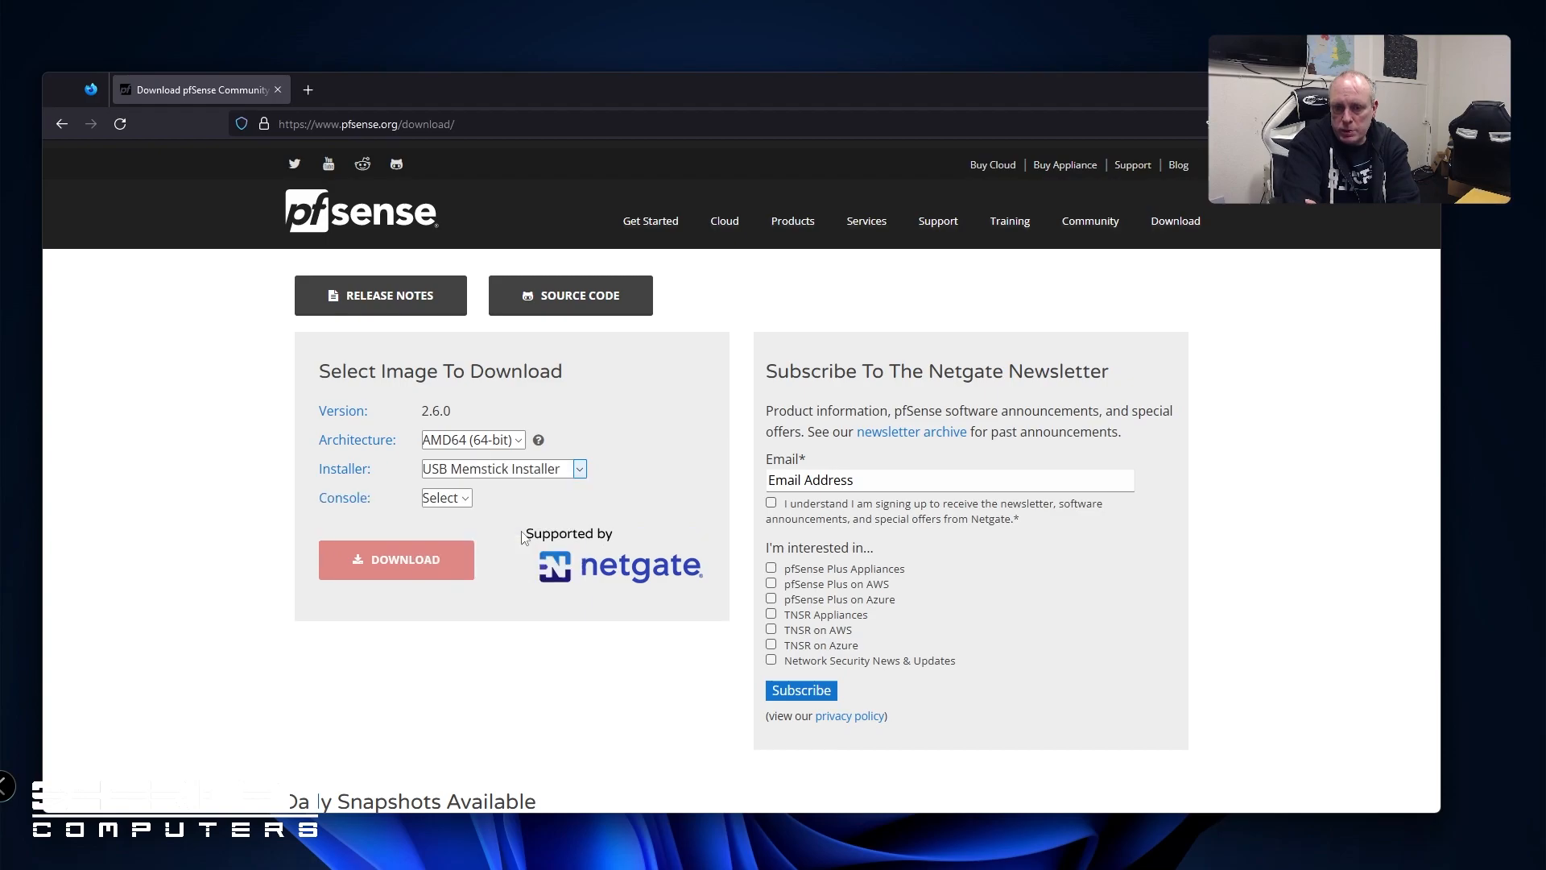
pyautogui.click(466, 501)
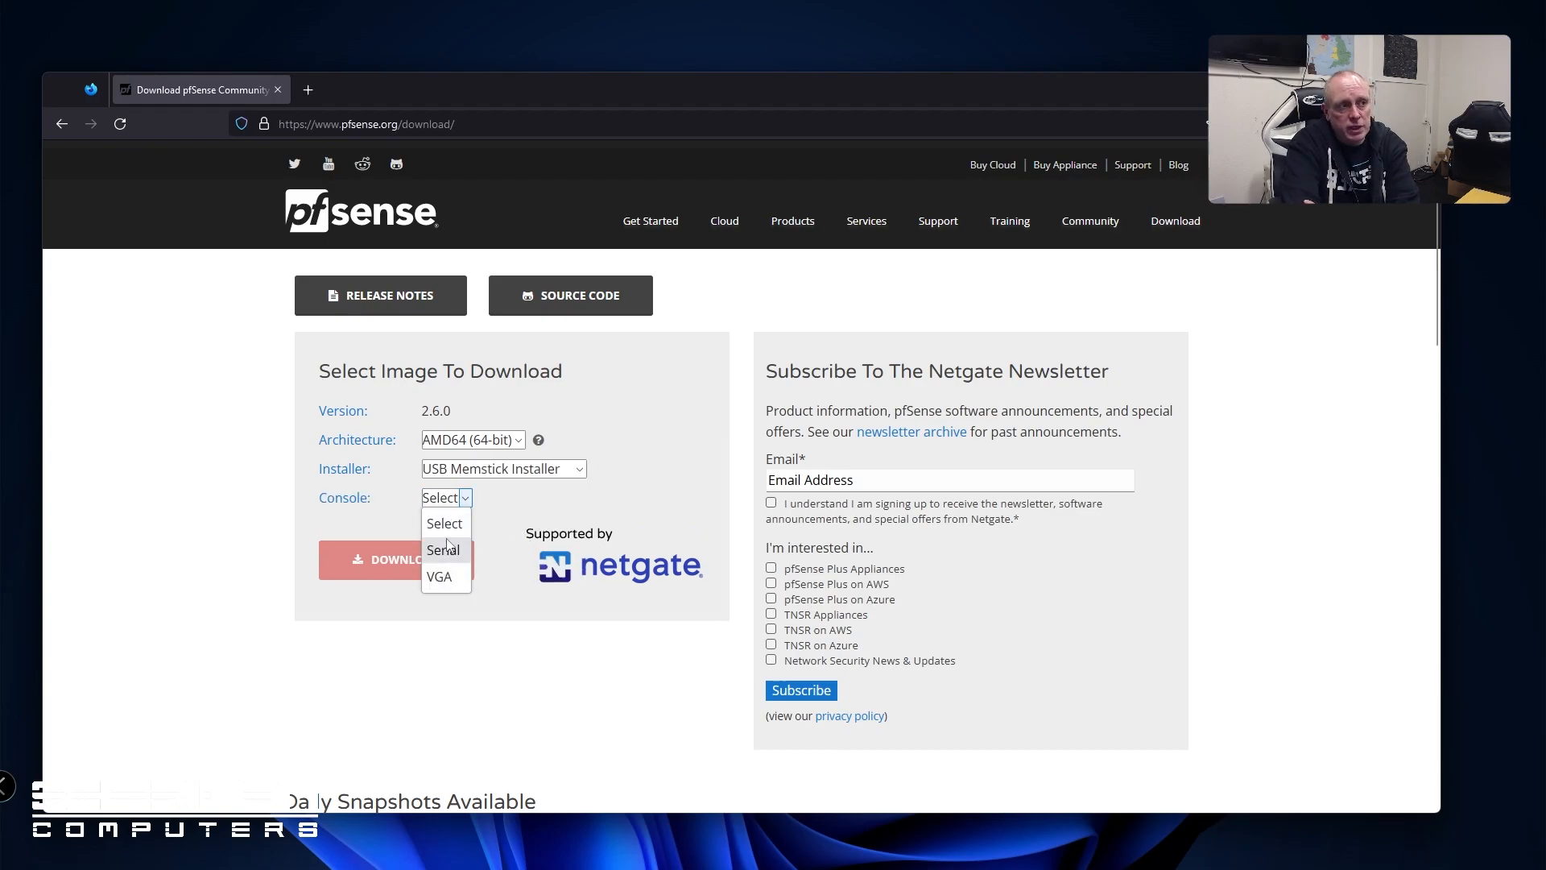
pyautogui.click(454, 579)
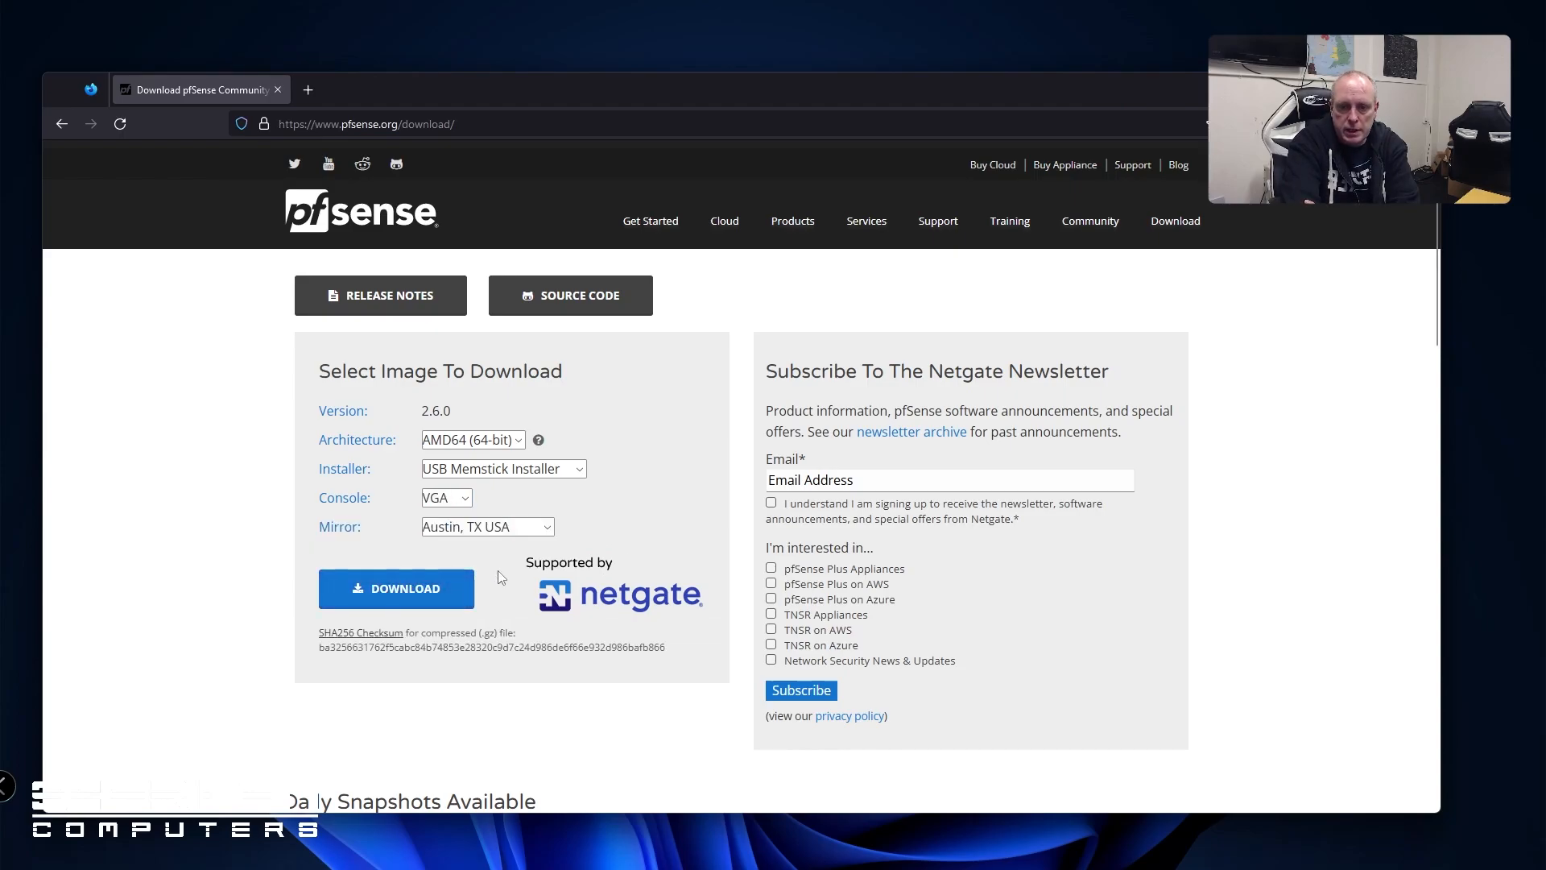
pyautogui.click(451, 588)
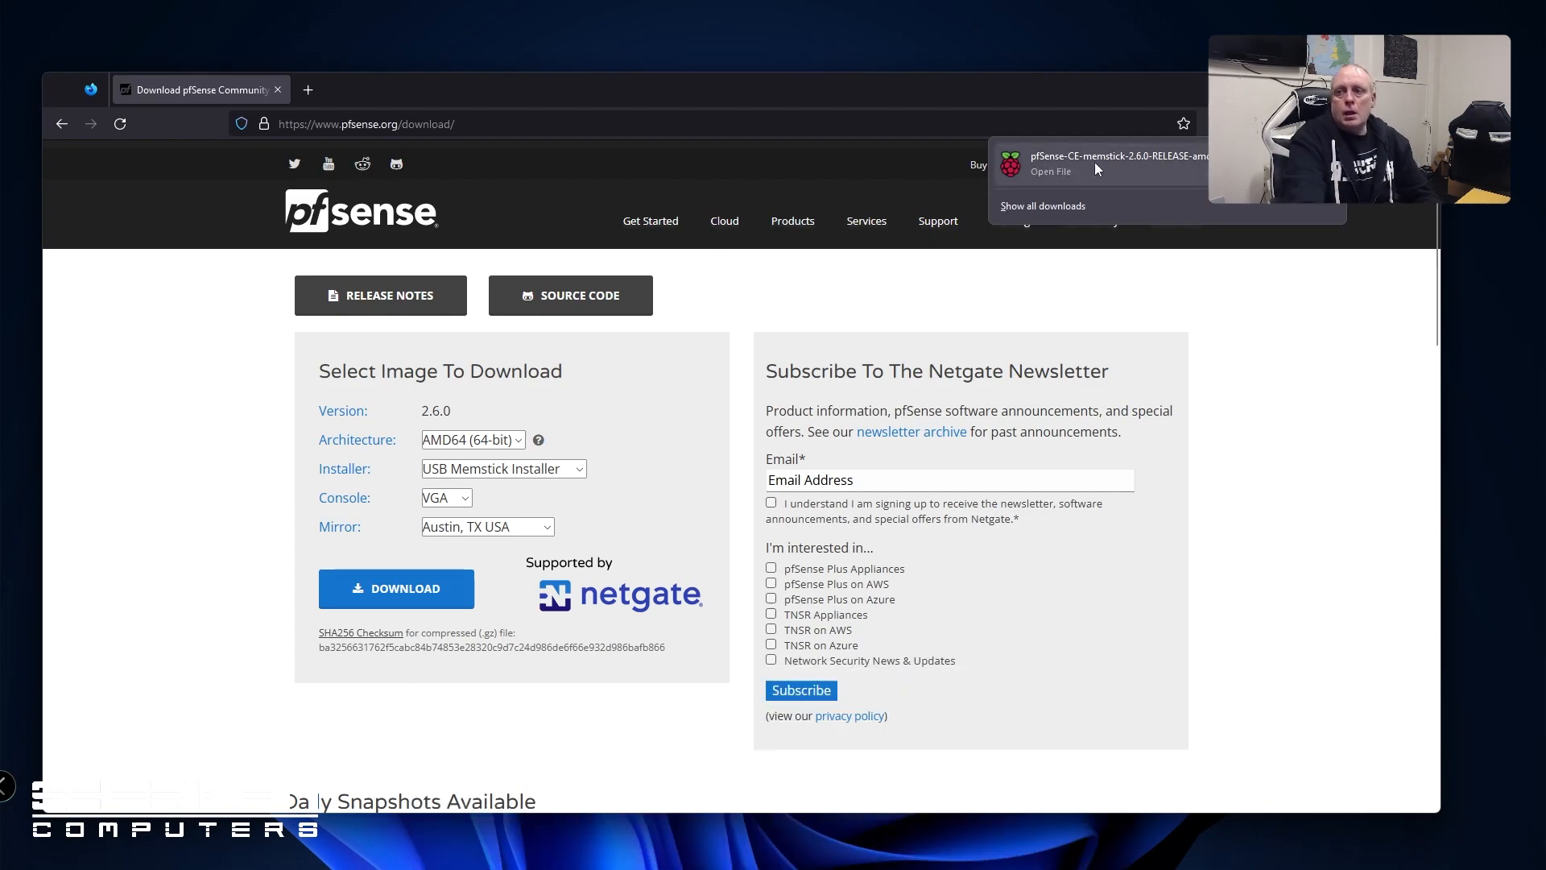
pyautogui.click(1195, 104)
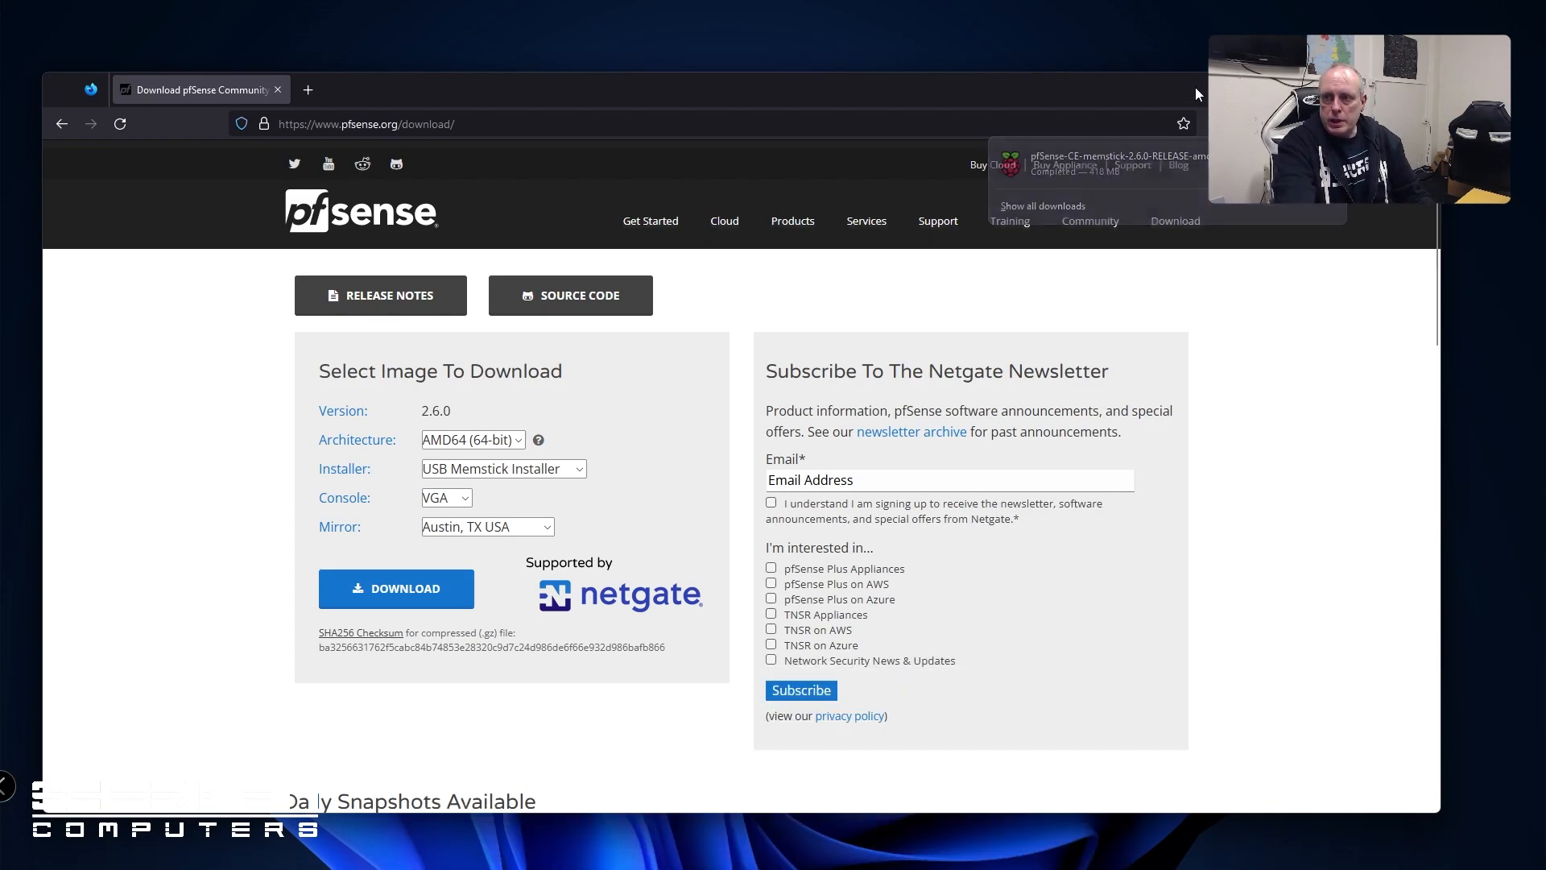
pyautogui.click(628, 127)
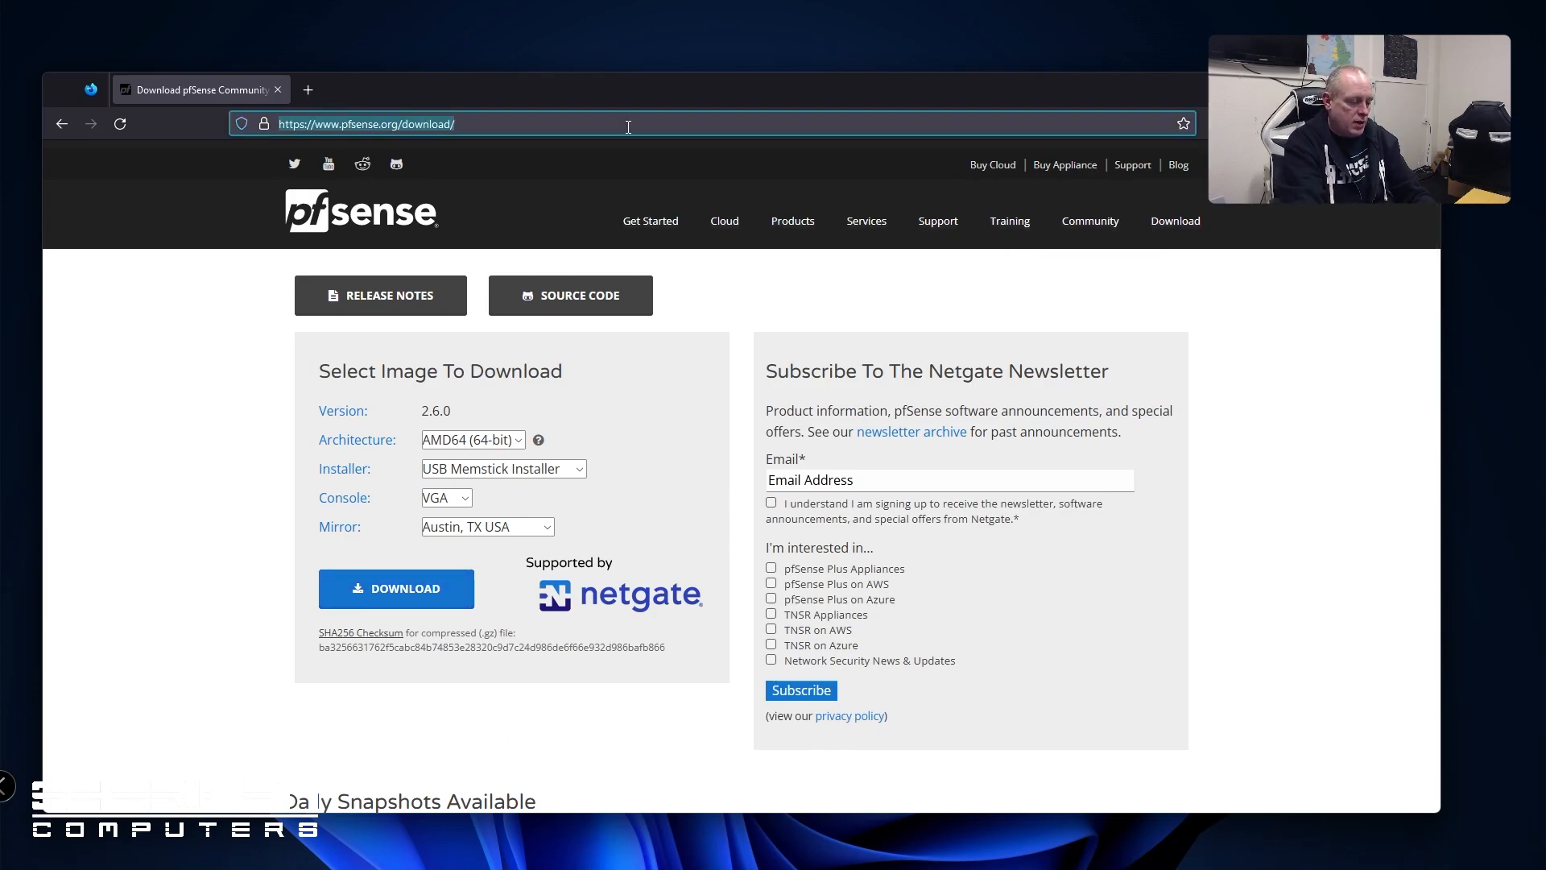
# Search for 'balena etcher' and open the balenaEtcher website
pyautogui.write('balena')
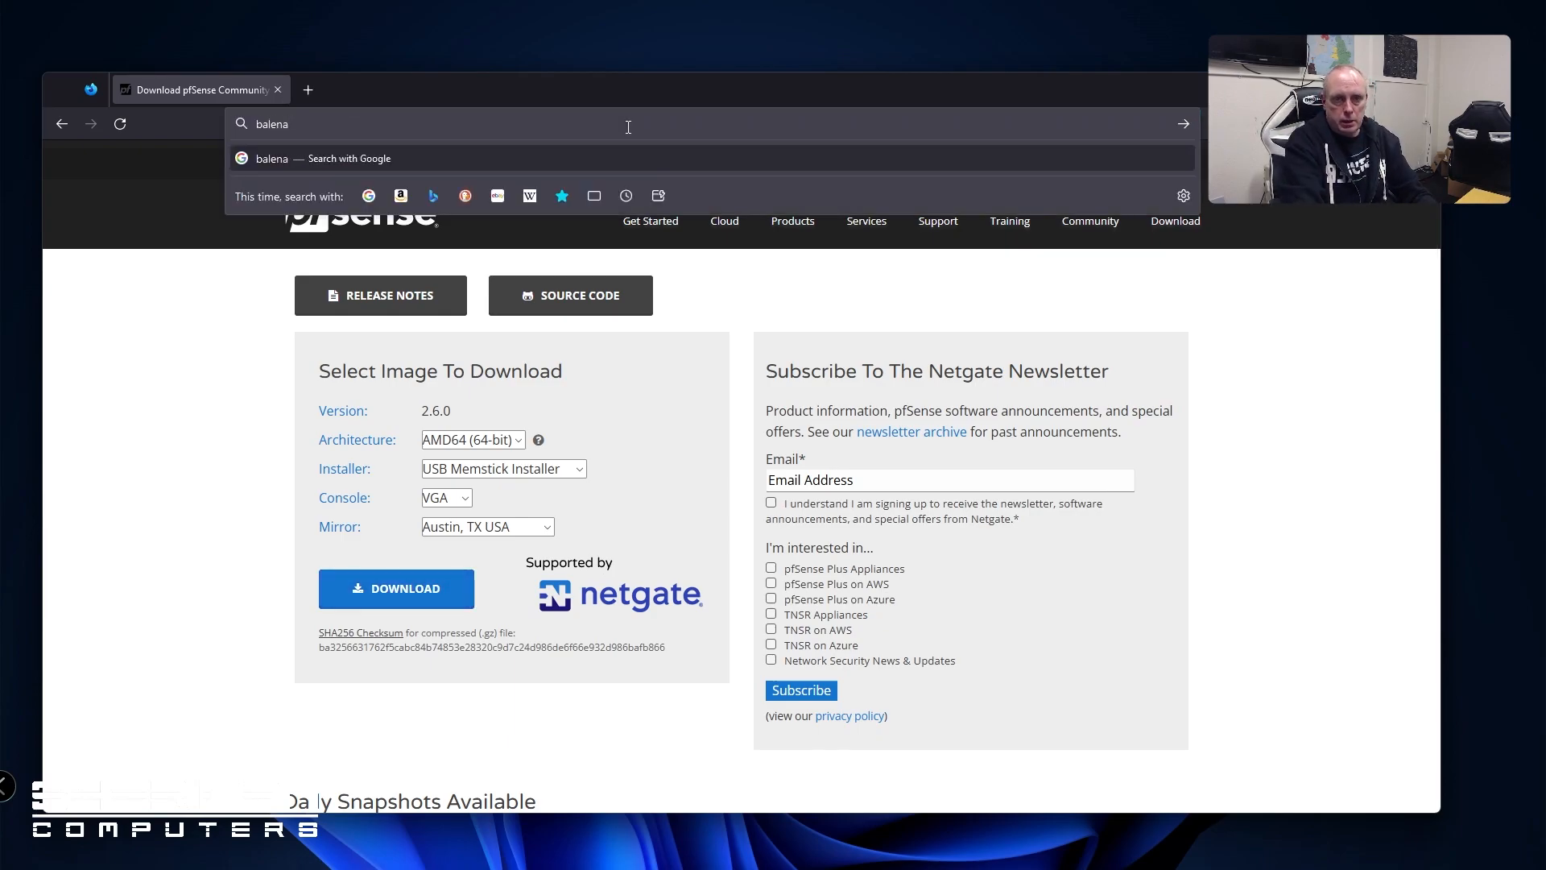
pyautogui.write(' etcher')
pyautogui.press('Return')
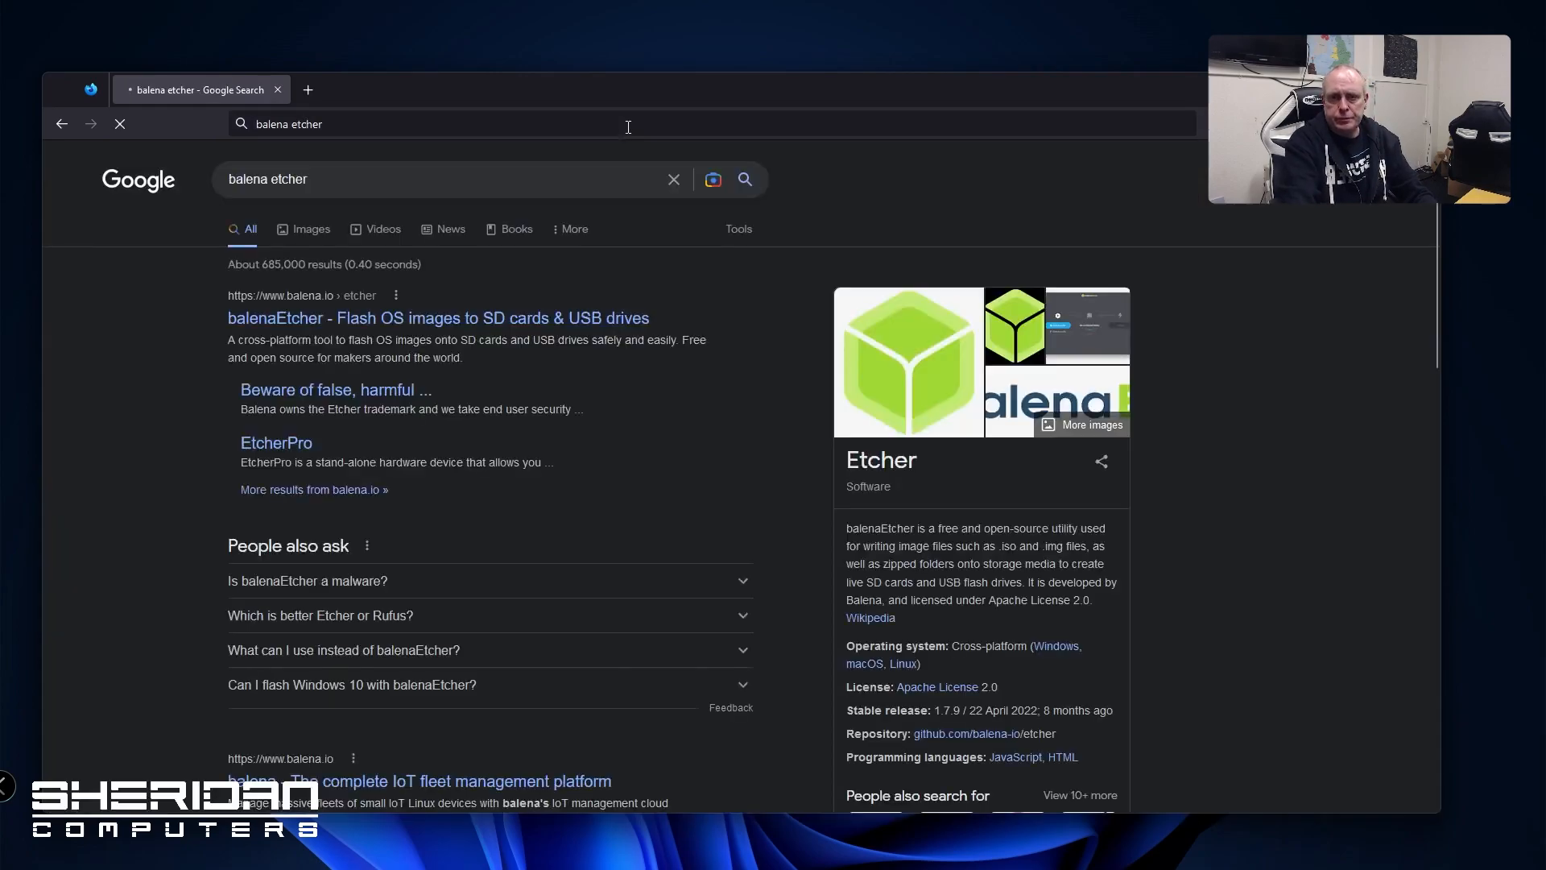
pyautogui.click(515, 317)
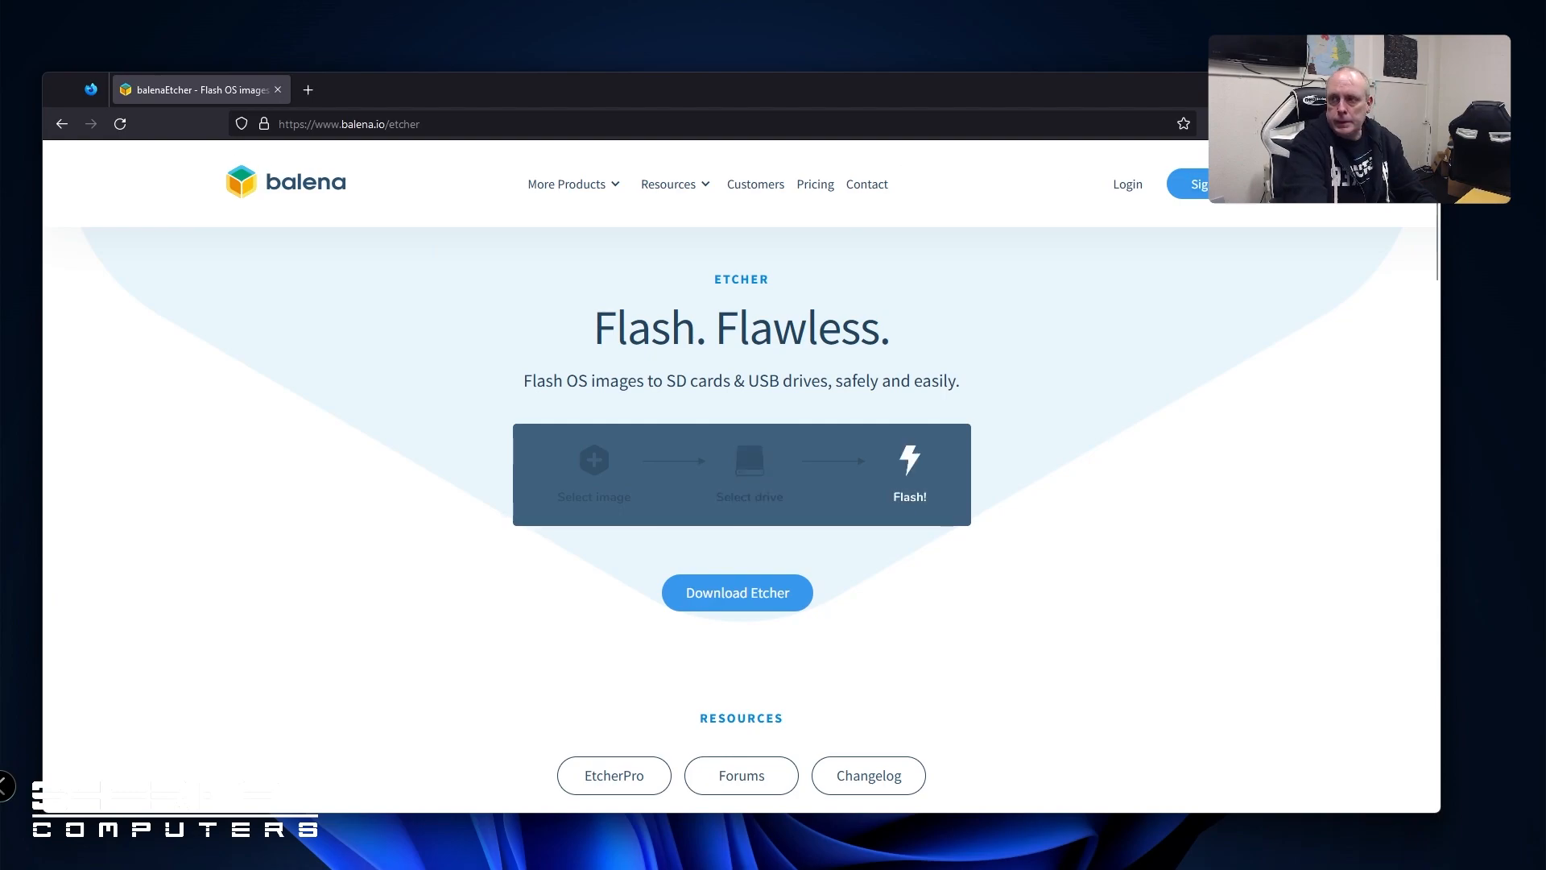
# Move the downloaded pfSense image from Firefox's downloads onto the desktop and minimise Firefox
pyautogui.click(1333, 124)
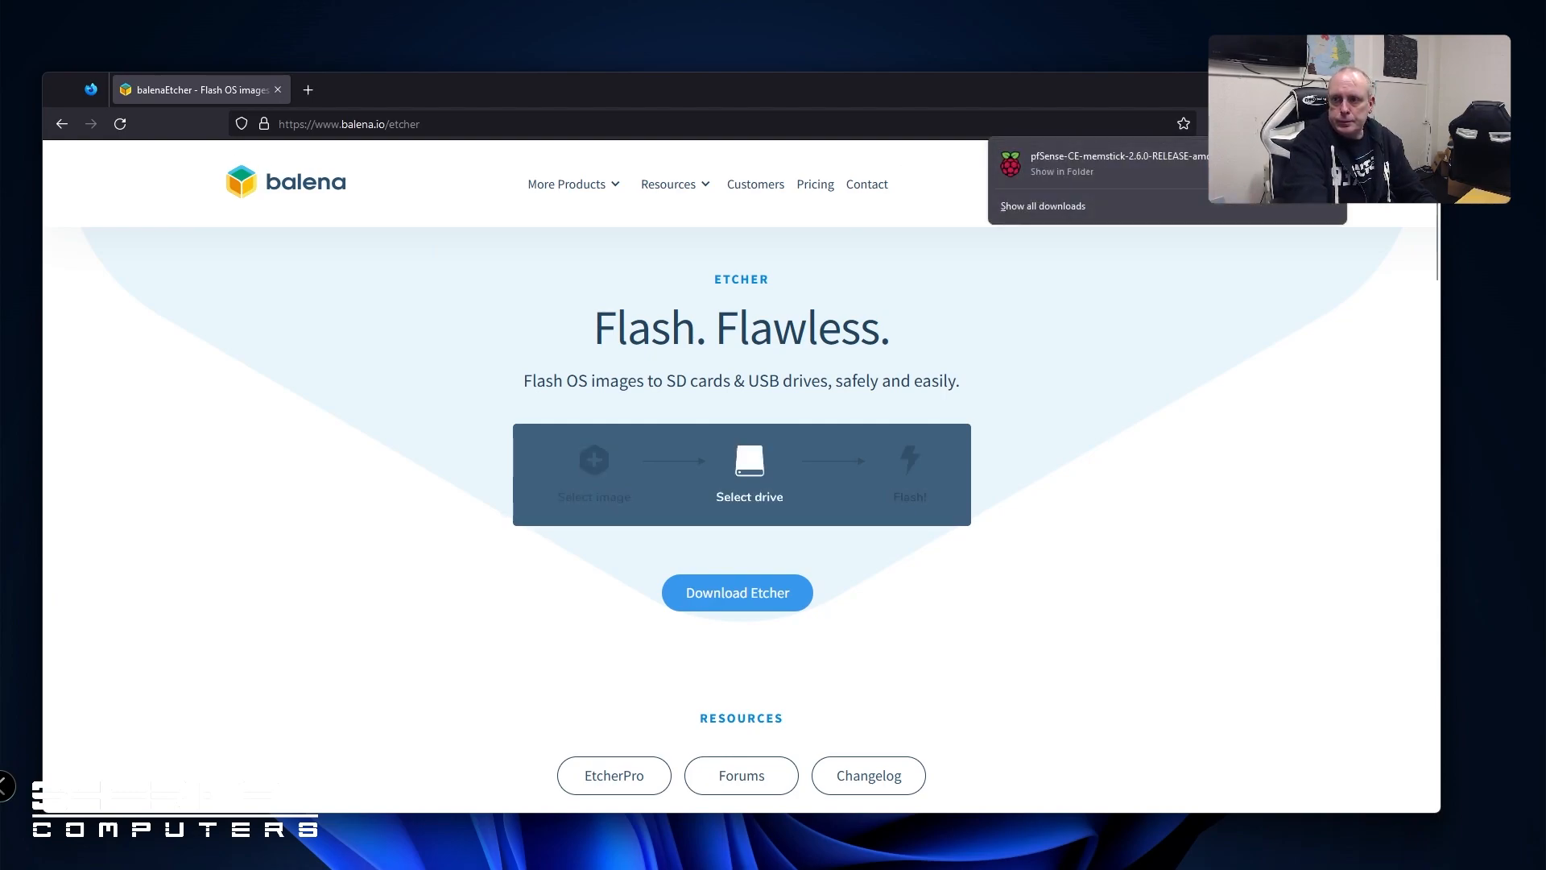
pyautogui.click(1325, 164)
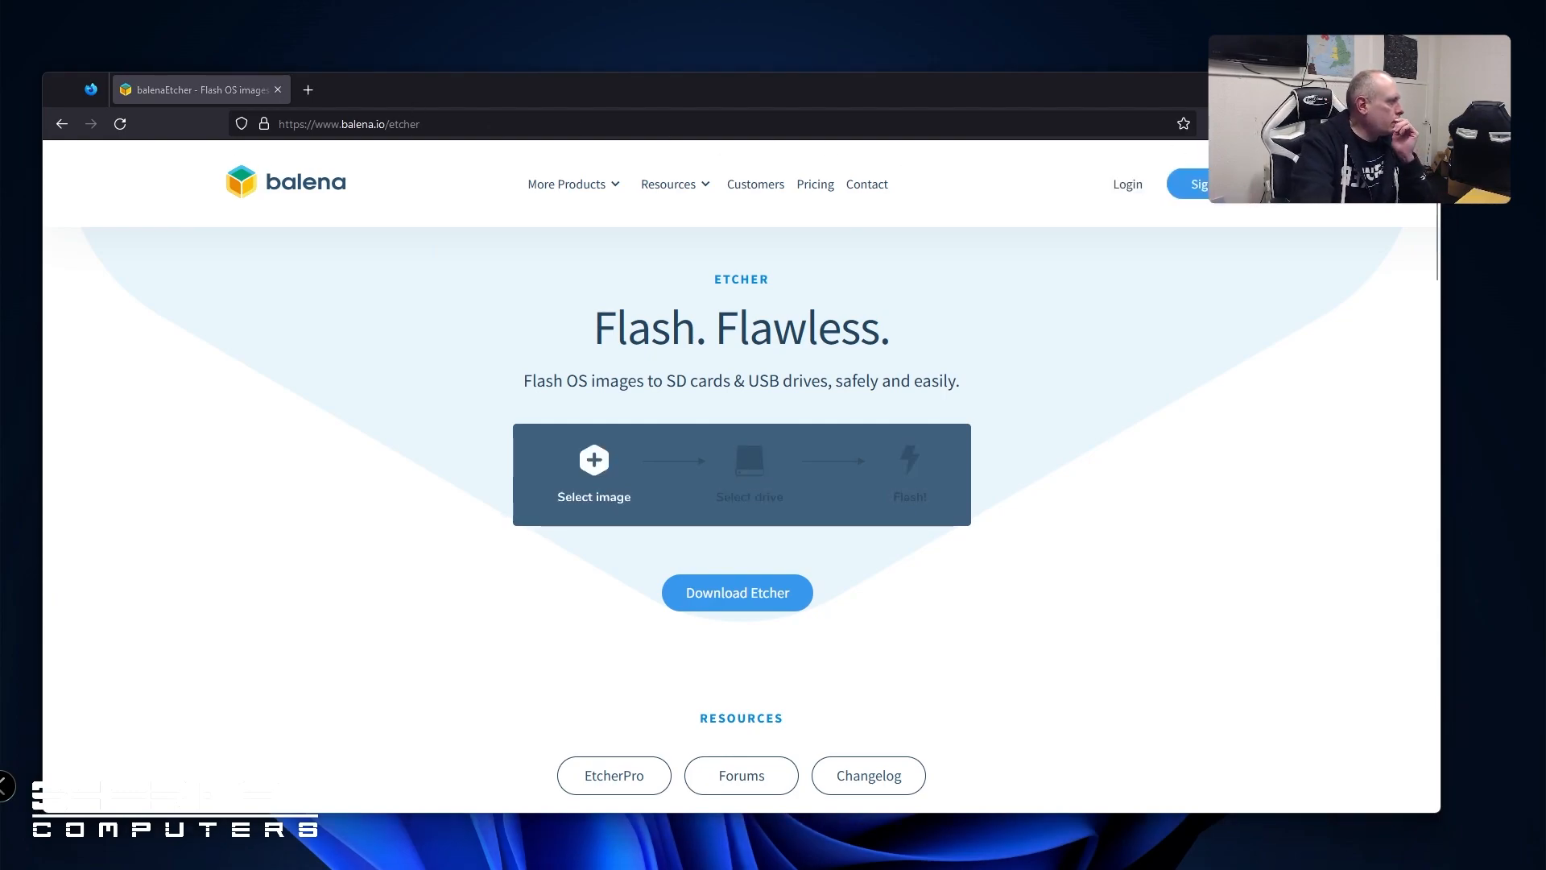
pyautogui.moveTo(451, 242); pyautogui.dragTo(573, 33)
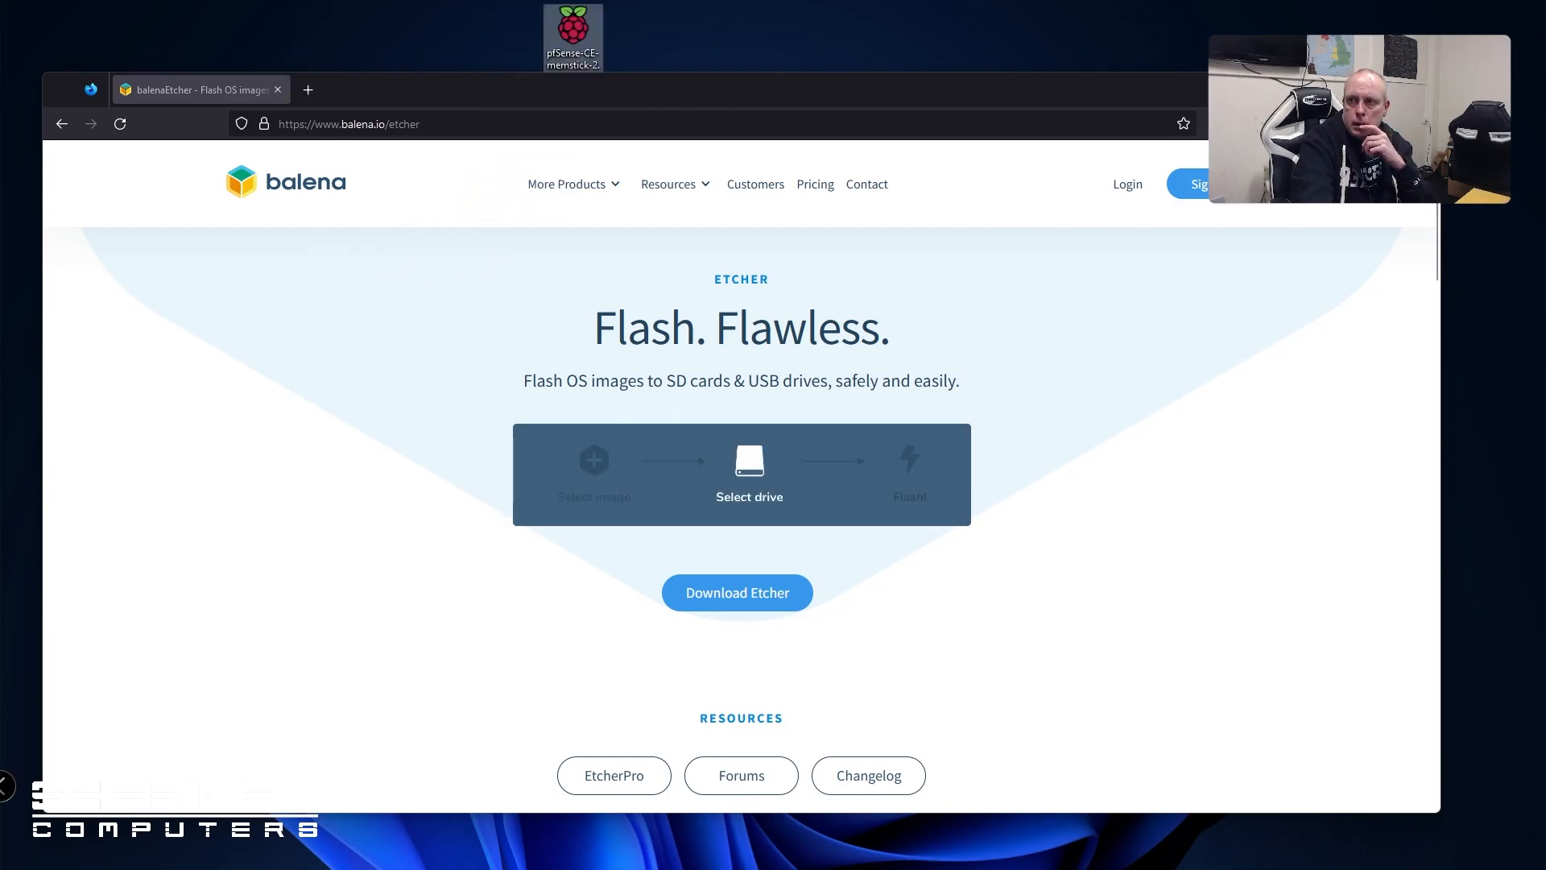
pyautogui.click(1347, 90)
pyautogui.moveTo(591, 53); pyautogui.dragTo(479, 137)
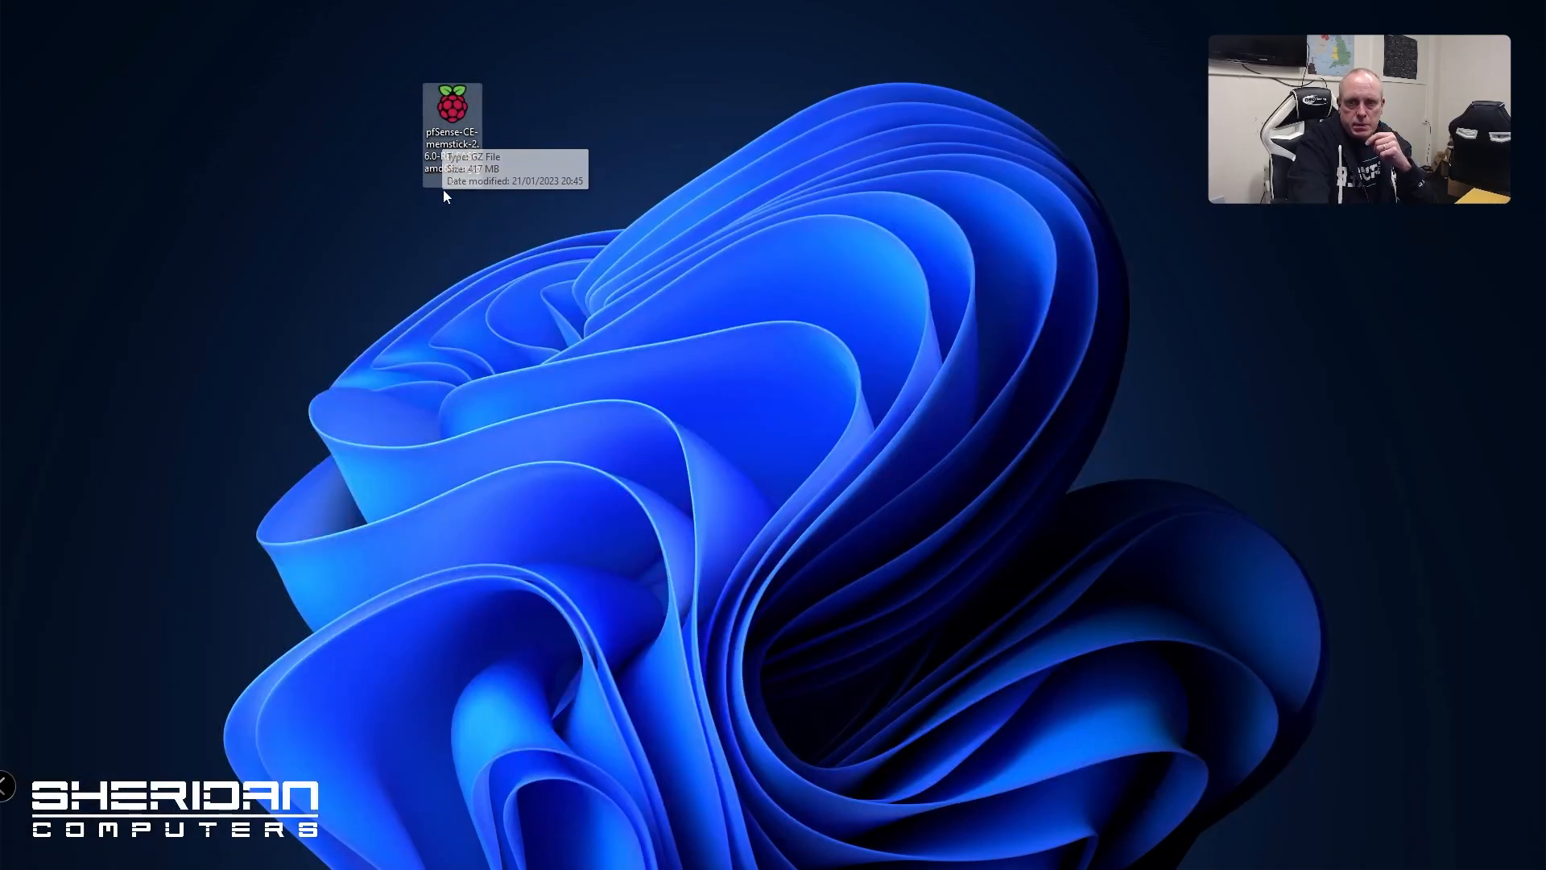
# Extract pfSense-CE-memstick-2.6.0-RELEASE-amd64.img.gz to its own folder with 7-Zip, then position balenaEtcher
pyautogui.rightClick(455, 107)
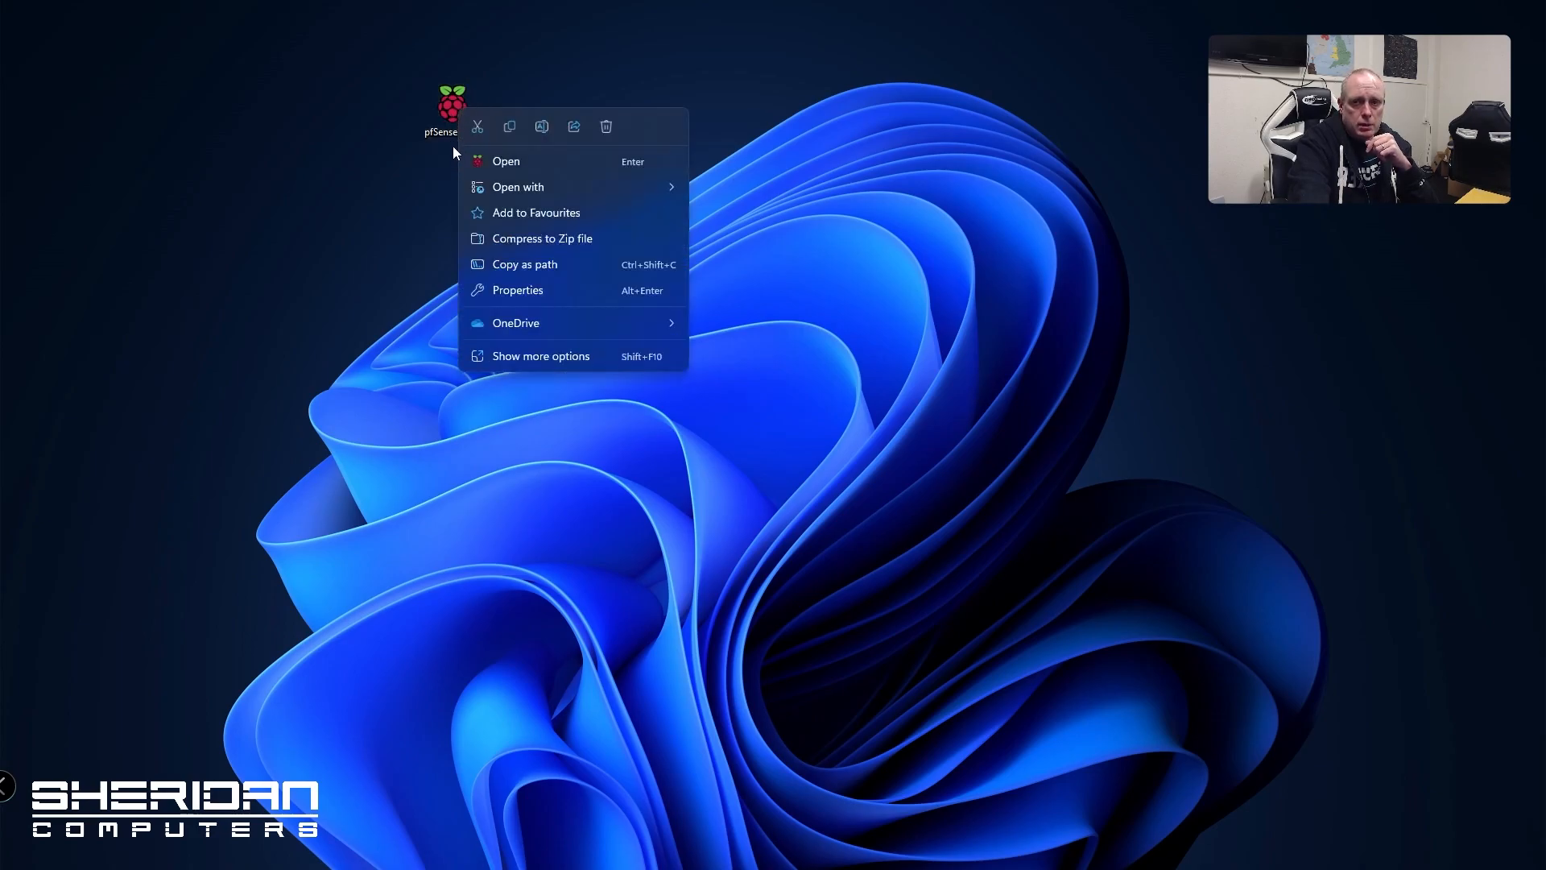
pyautogui.click(573, 356)
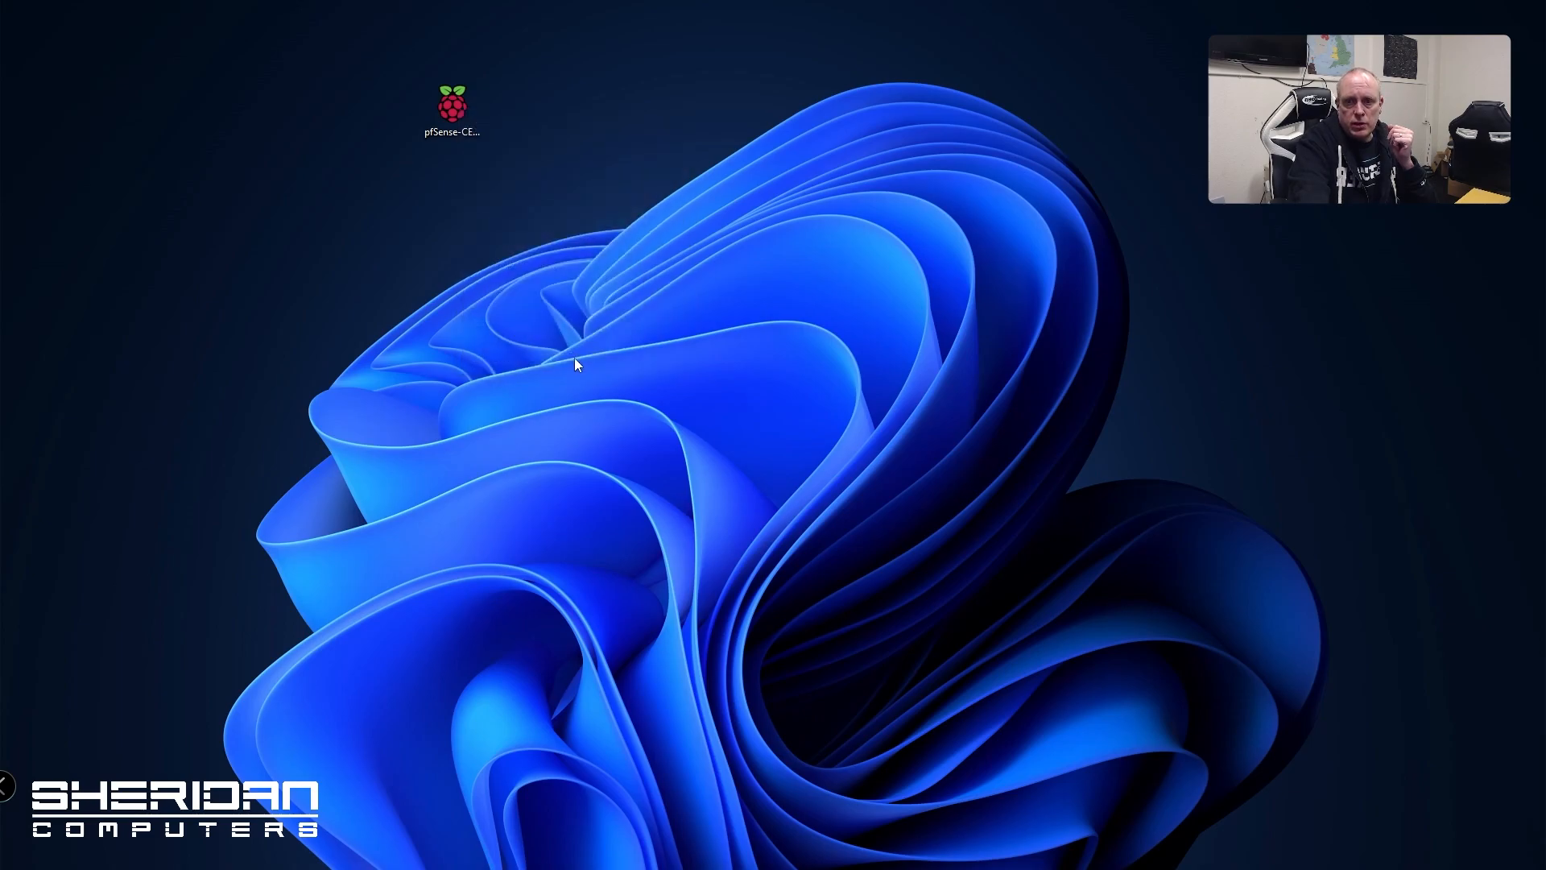
pyautogui.moveTo(636, 438)
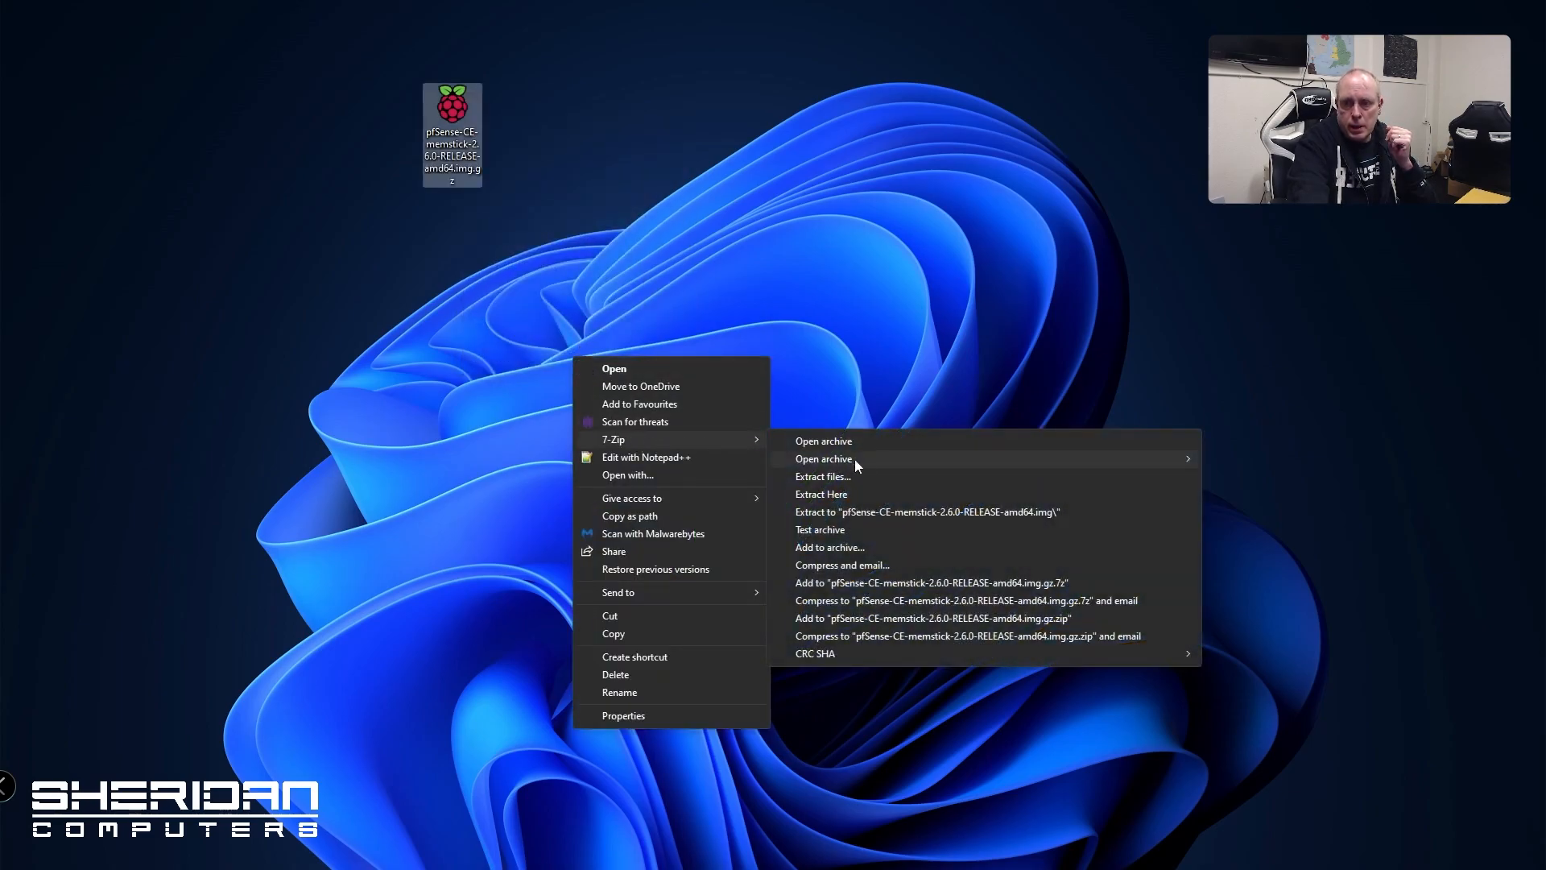
pyautogui.click(910, 513)
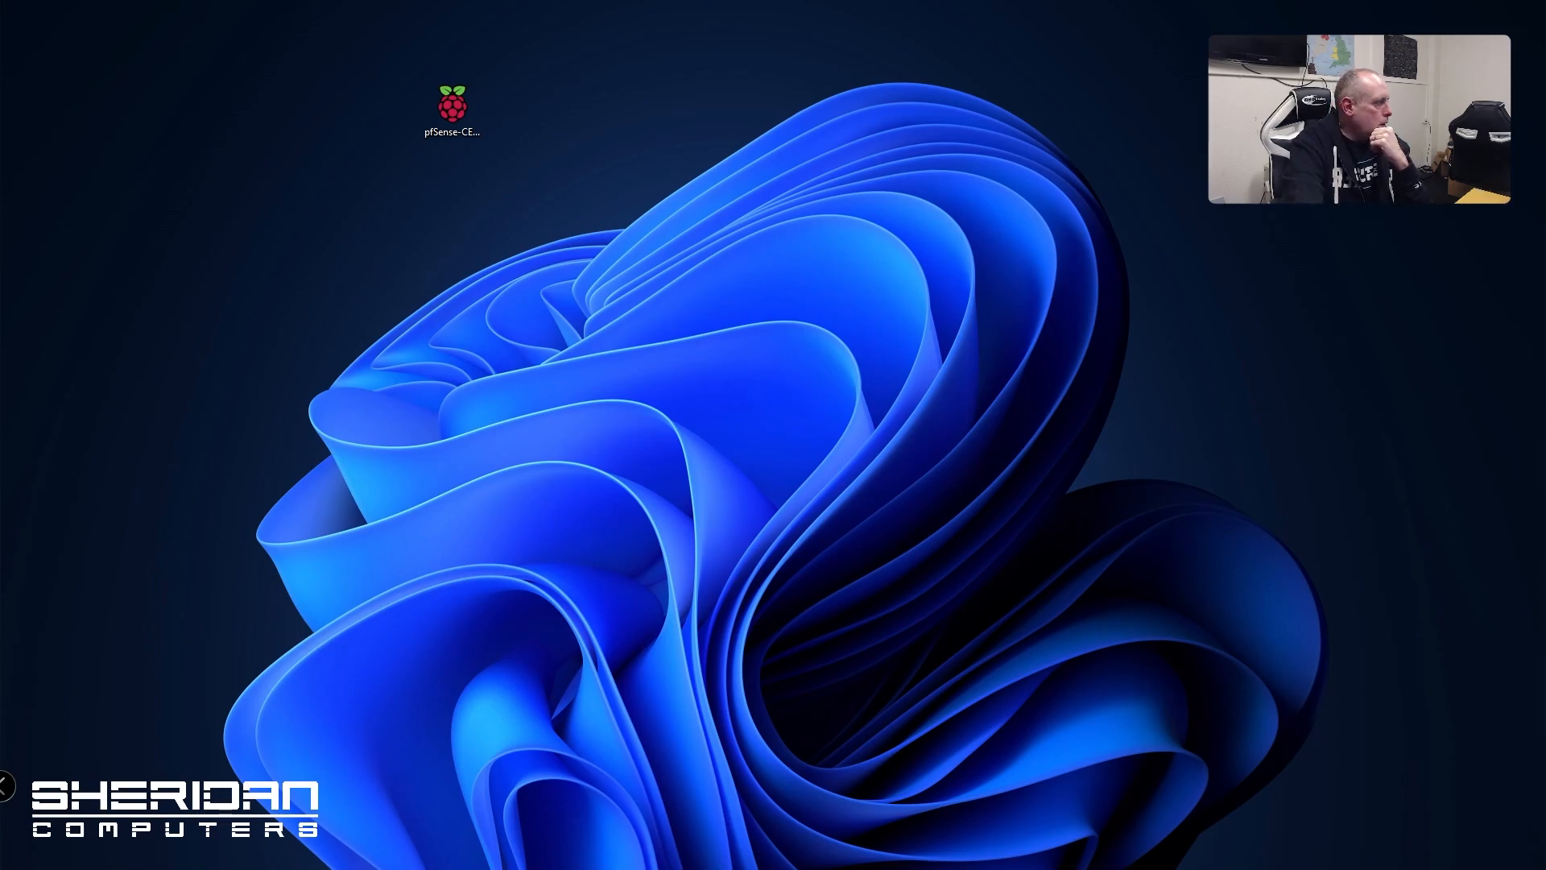
pyautogui.moveTo(607, 346); pyautogui.dragTo(738, 190)
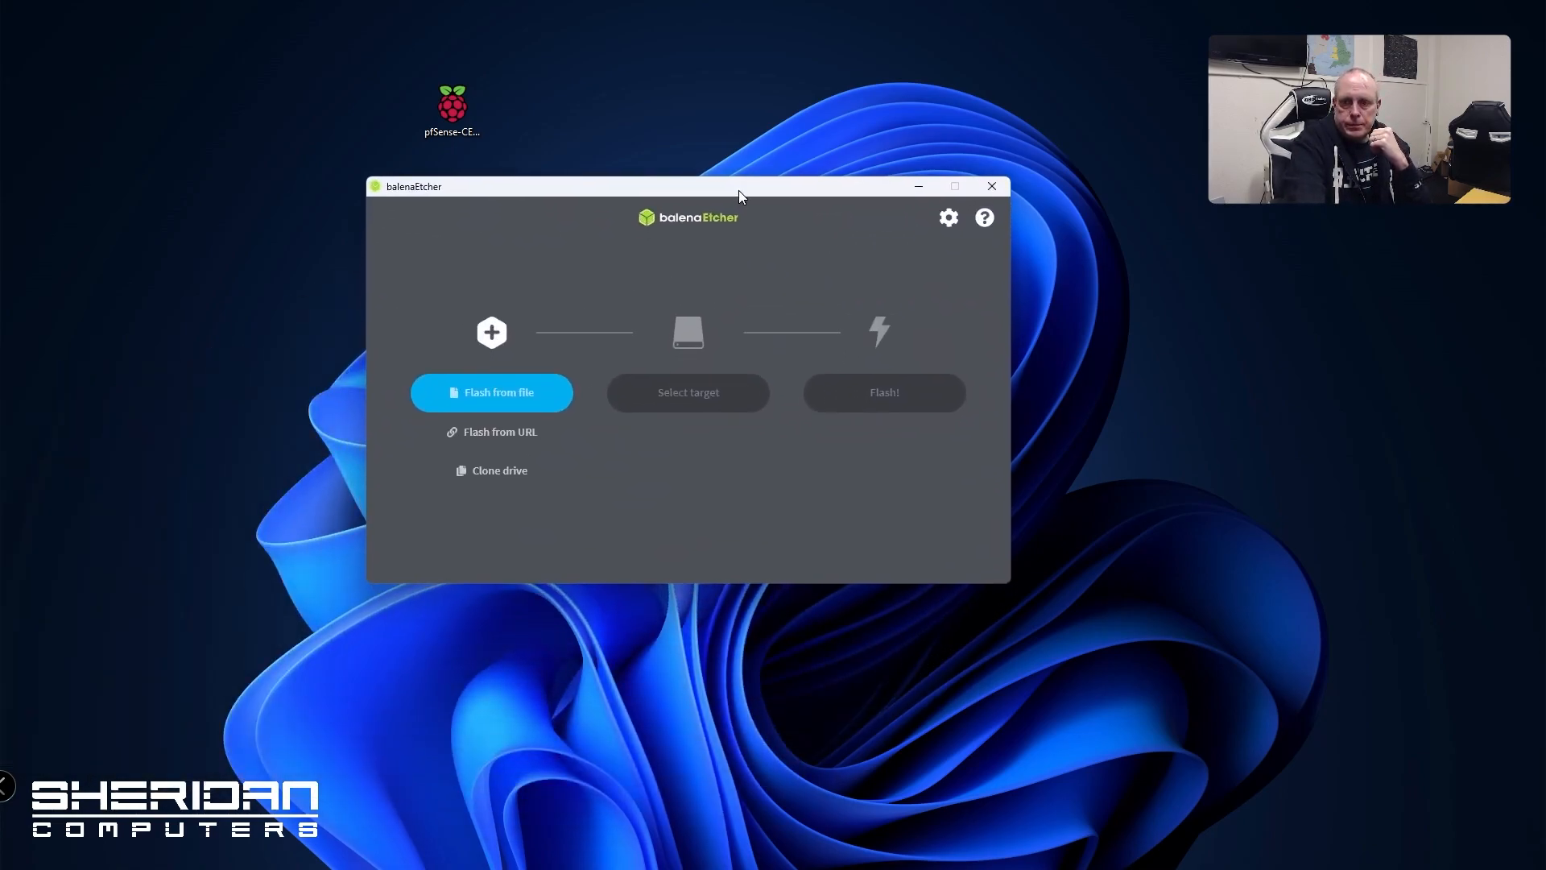
# Flash the extracted pfSense amd64 image onto the 30.9 GB Kingston USB drive
pyautogui.click(538, 401)
pyautogui.click(620, 332)
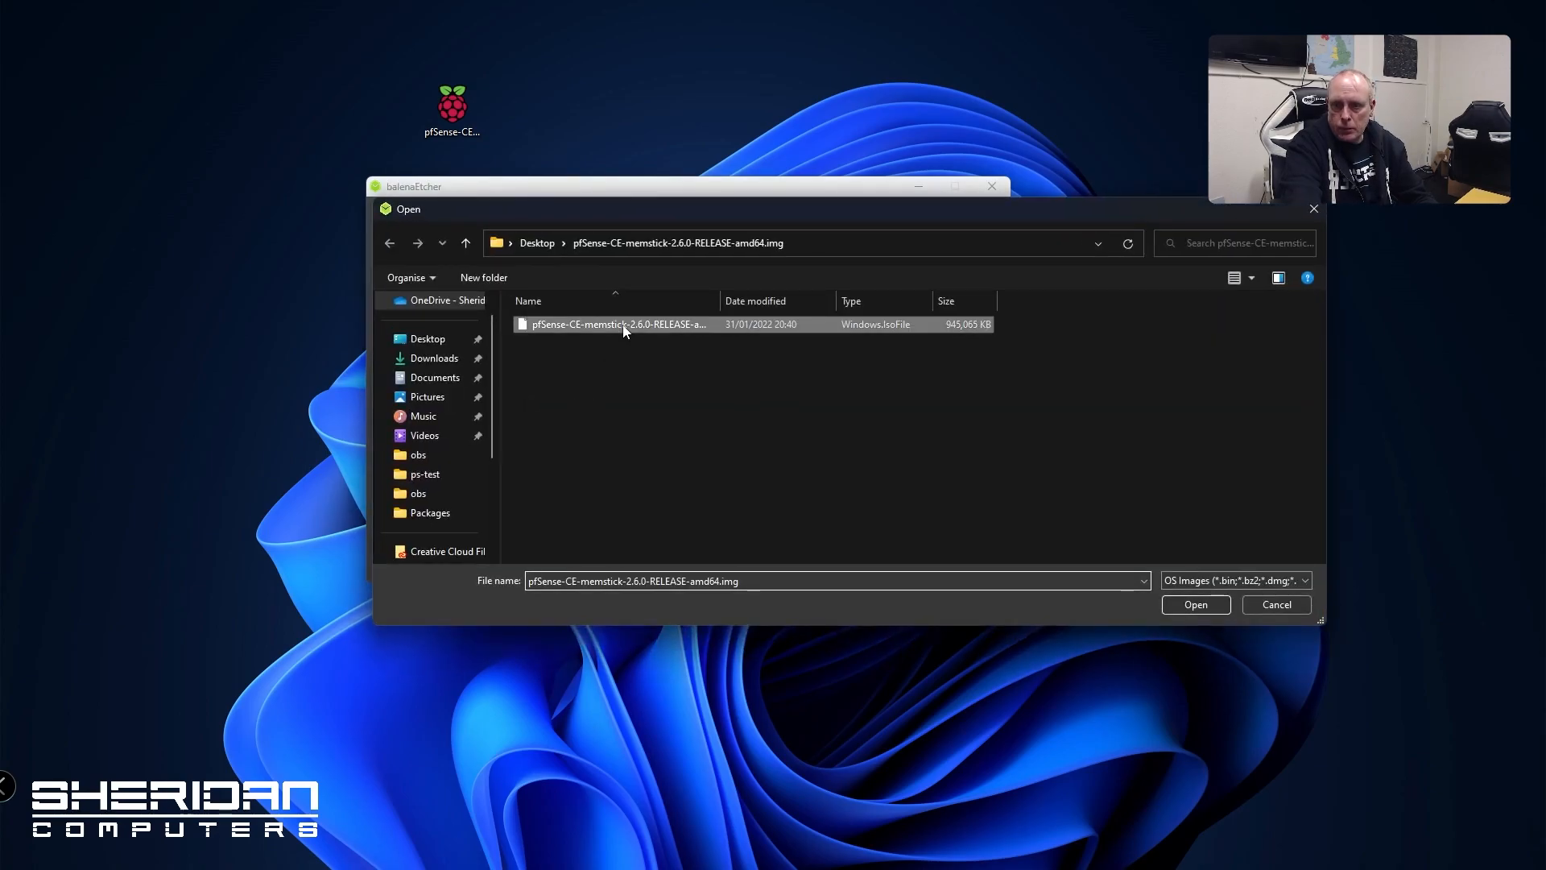
pyautogui.click(1221, 604)
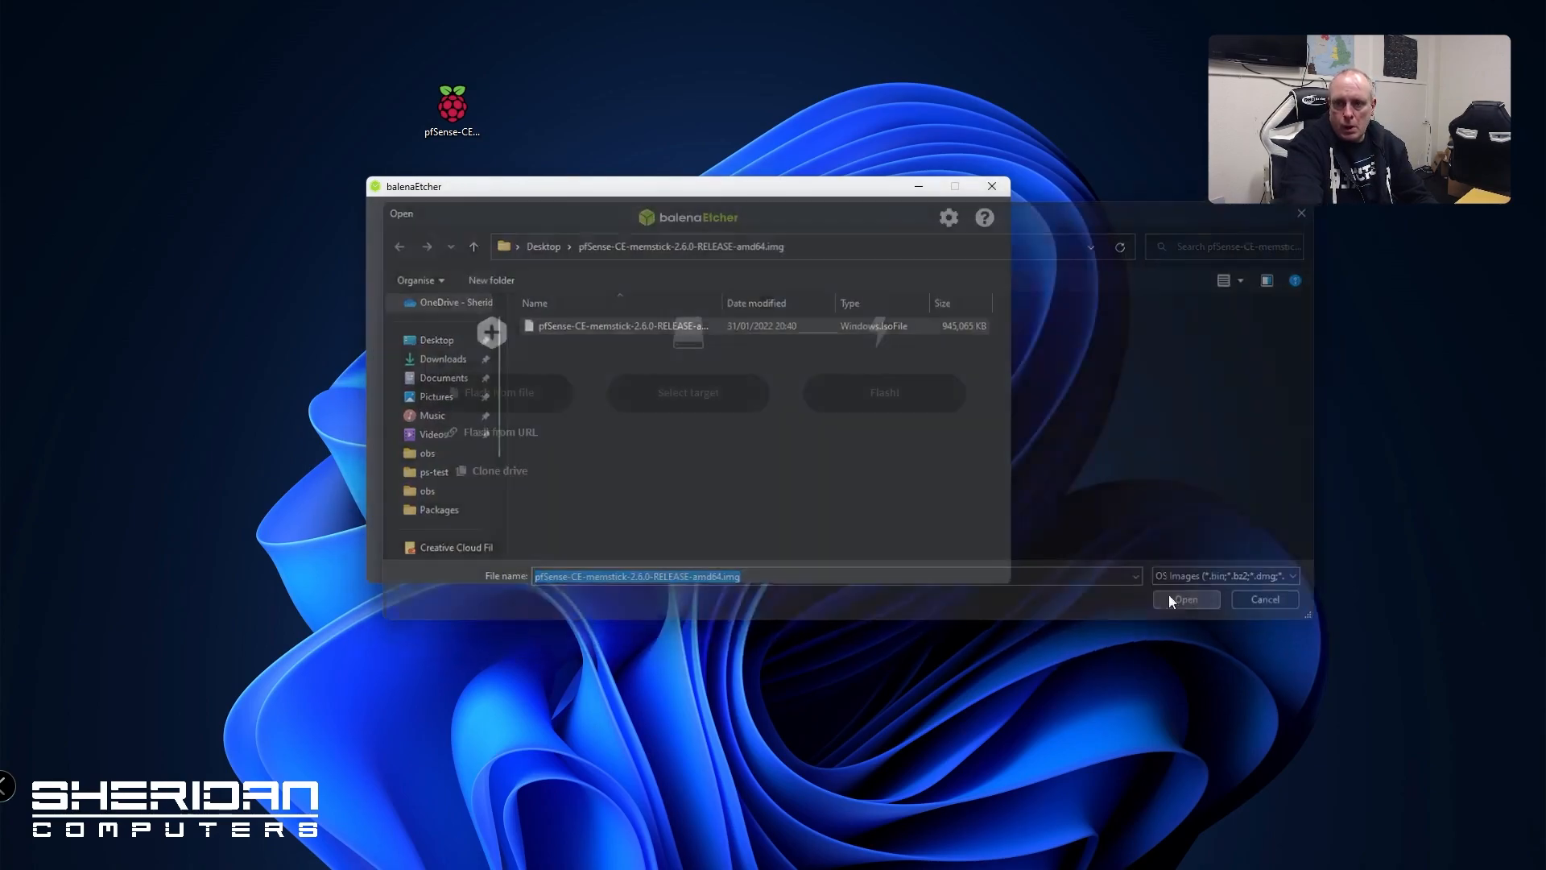
pyautogui.click(699, 394)
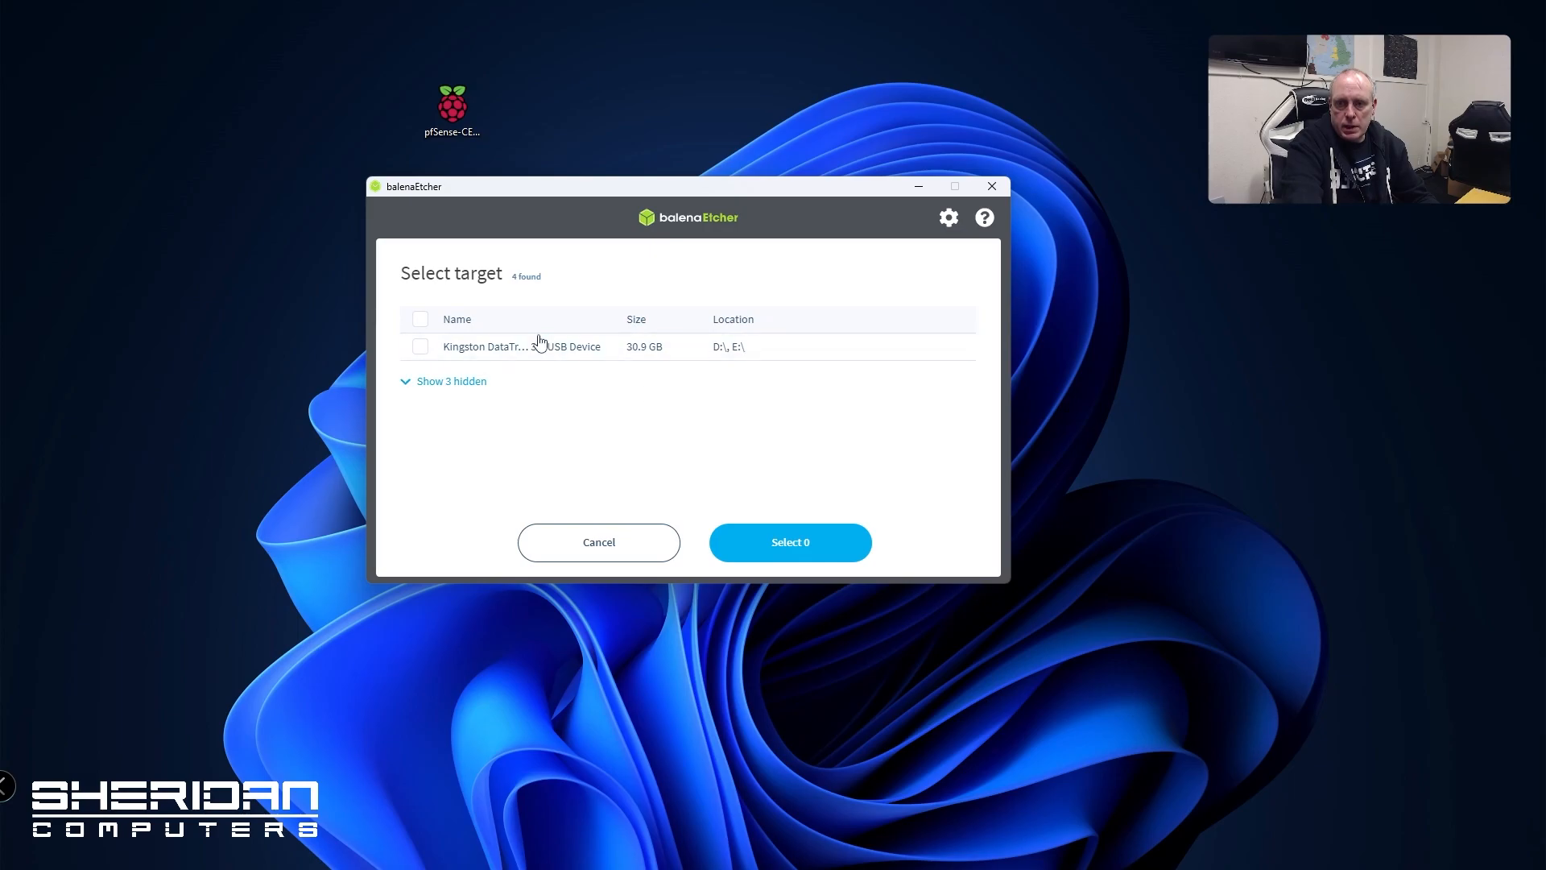
pyautogui.click(420, 346)
pyautogui.click(772, 550)
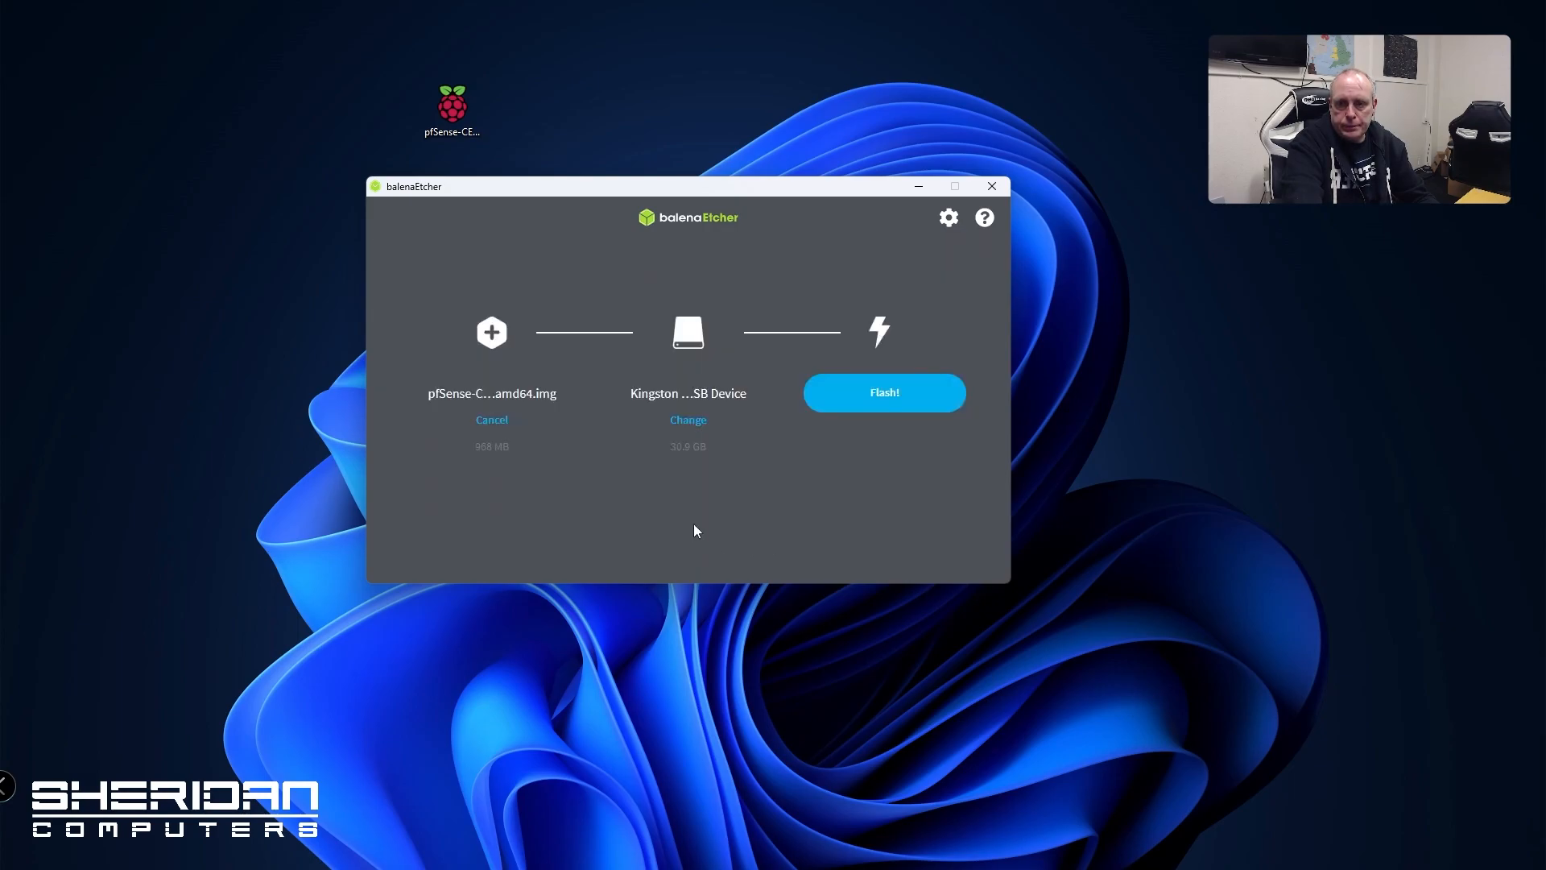
pyautogui.click(925, 399)
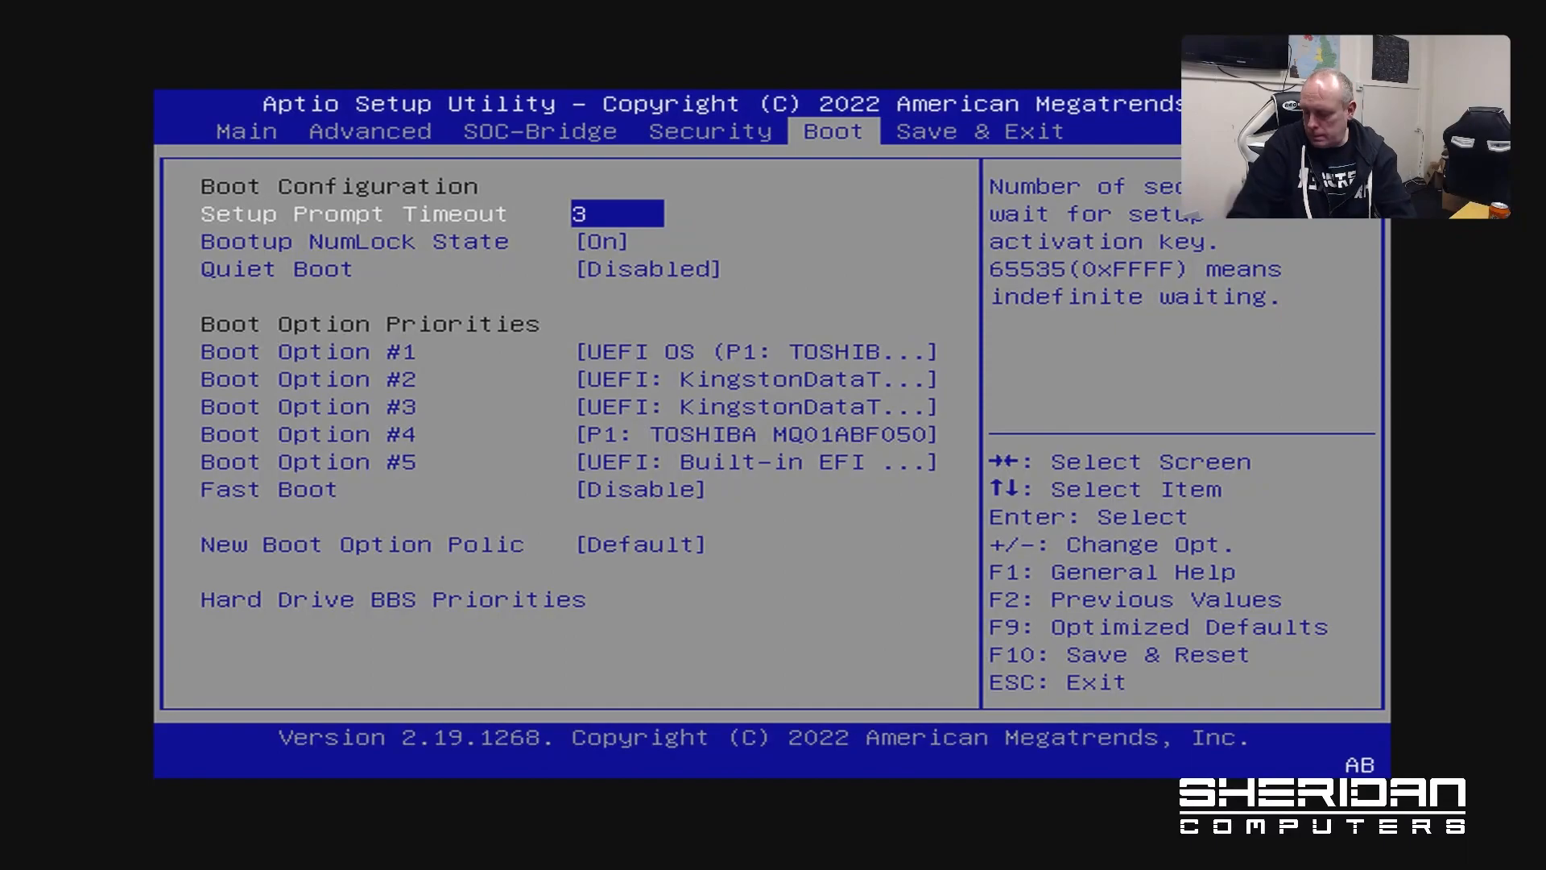
# Make the Kingston USB drive Boot Option #1 on the Boot tab
pyautogui.press('Right')
pyautogui.press('Left')
pyautogui.press('Down')
pyautogui.press('Down')
pyautogui.press('Down')
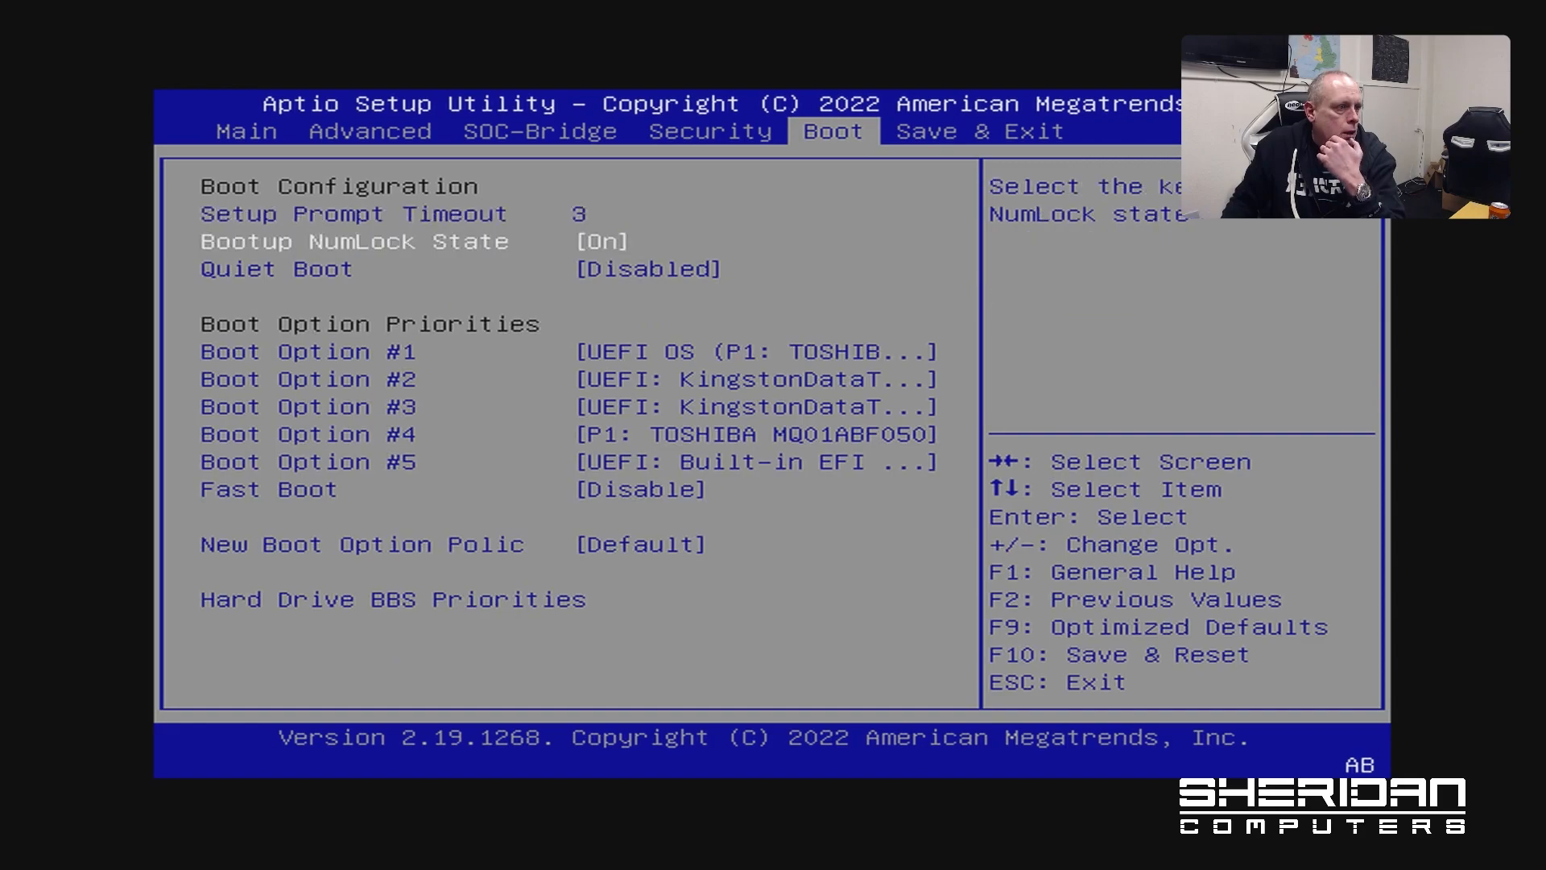
pyautogui.press('Down')
pyautogui.press('Up')
pyautogui.press('Return')
pyautogui.press('Down')
pyautogui.press('Down')
pyautogui.press('Return')
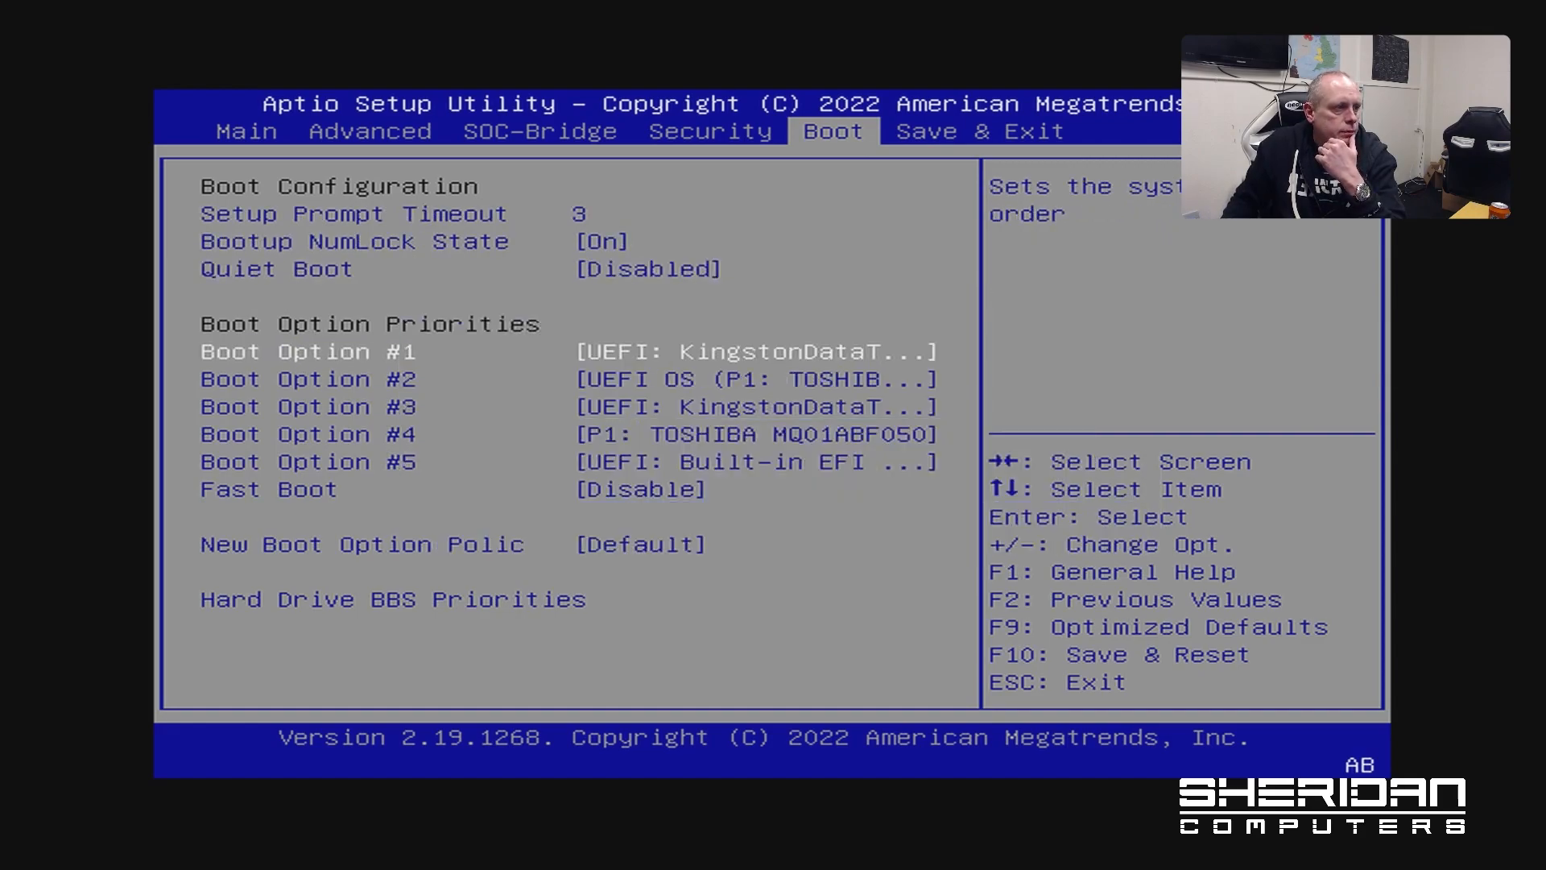
# Save the BIOS changes and reset to boot the pfSense installer
pyautogui.press('Right')
pyautogui.press('F10')
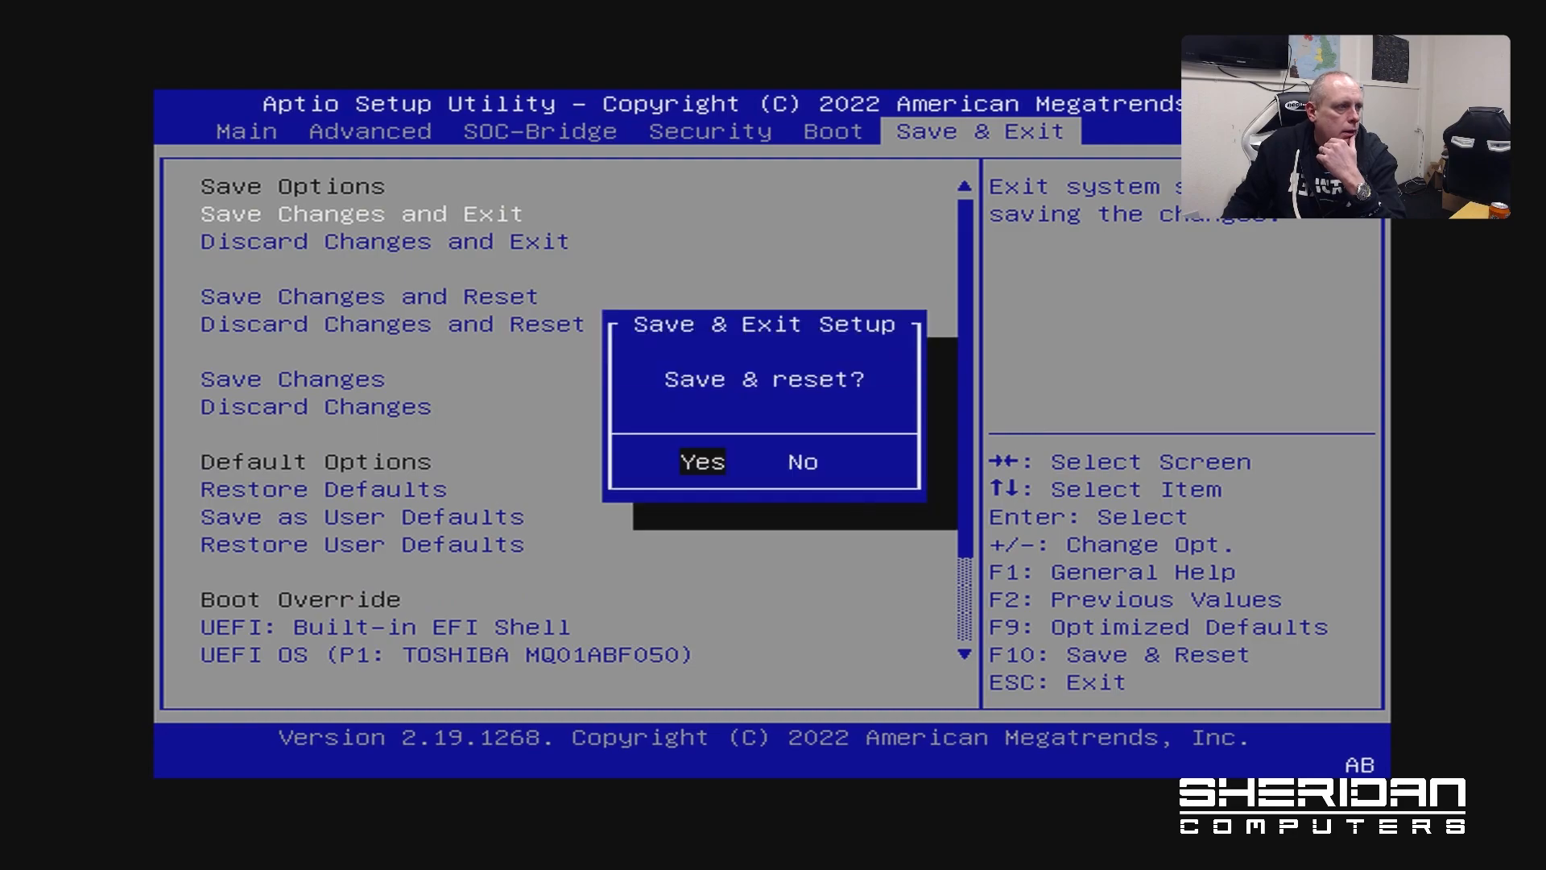
pyautogui.press('Return')
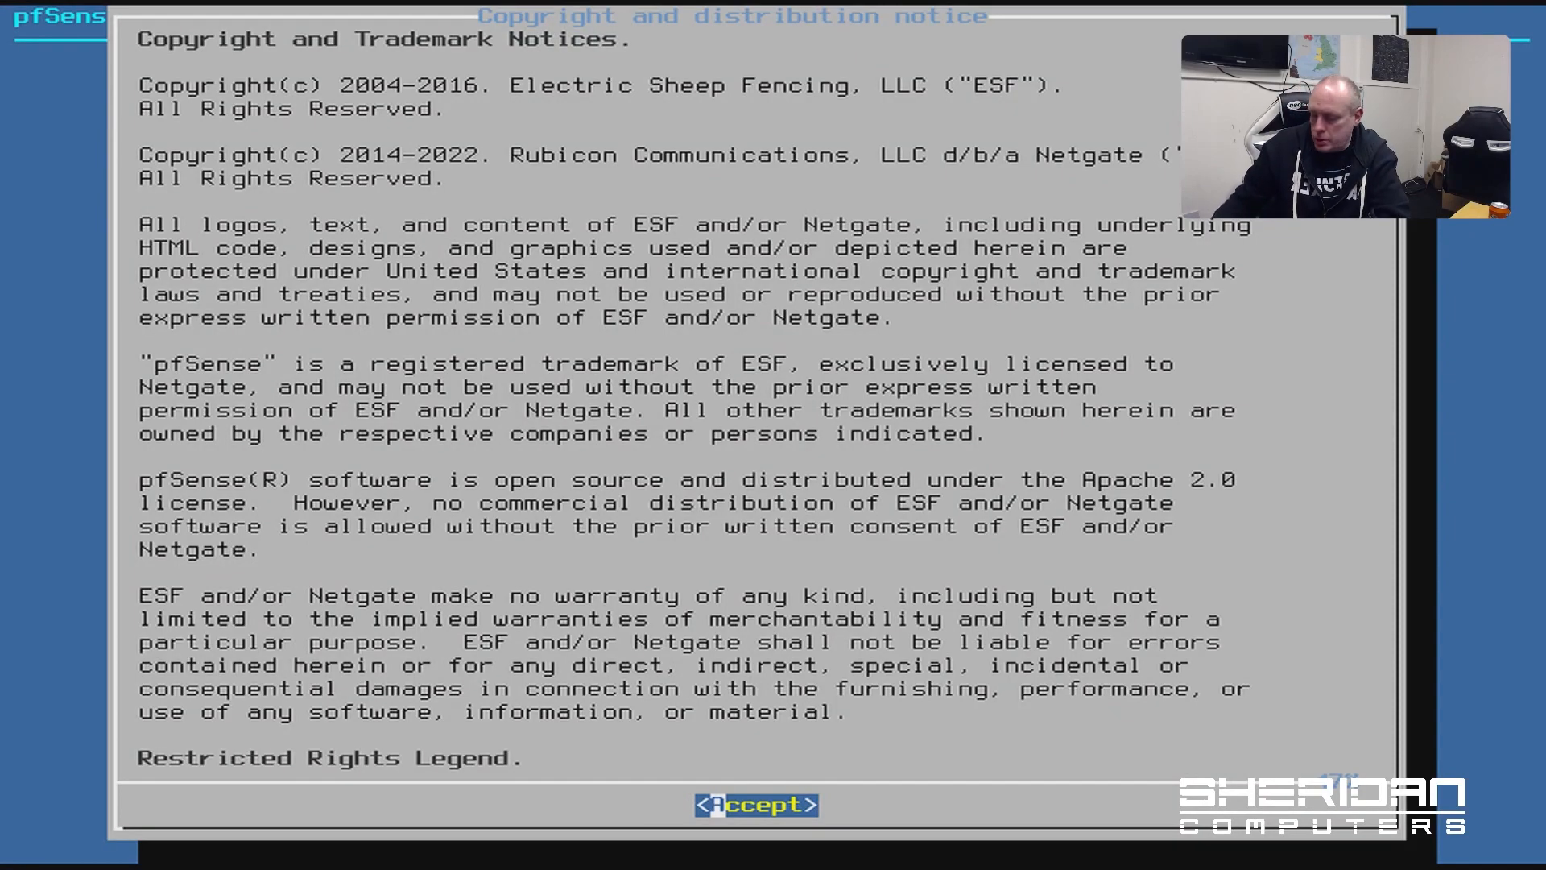
# Accept the notice, start Install, and continue with the United Kingdom uk.kbd keymap
pyautogui.press('Return')
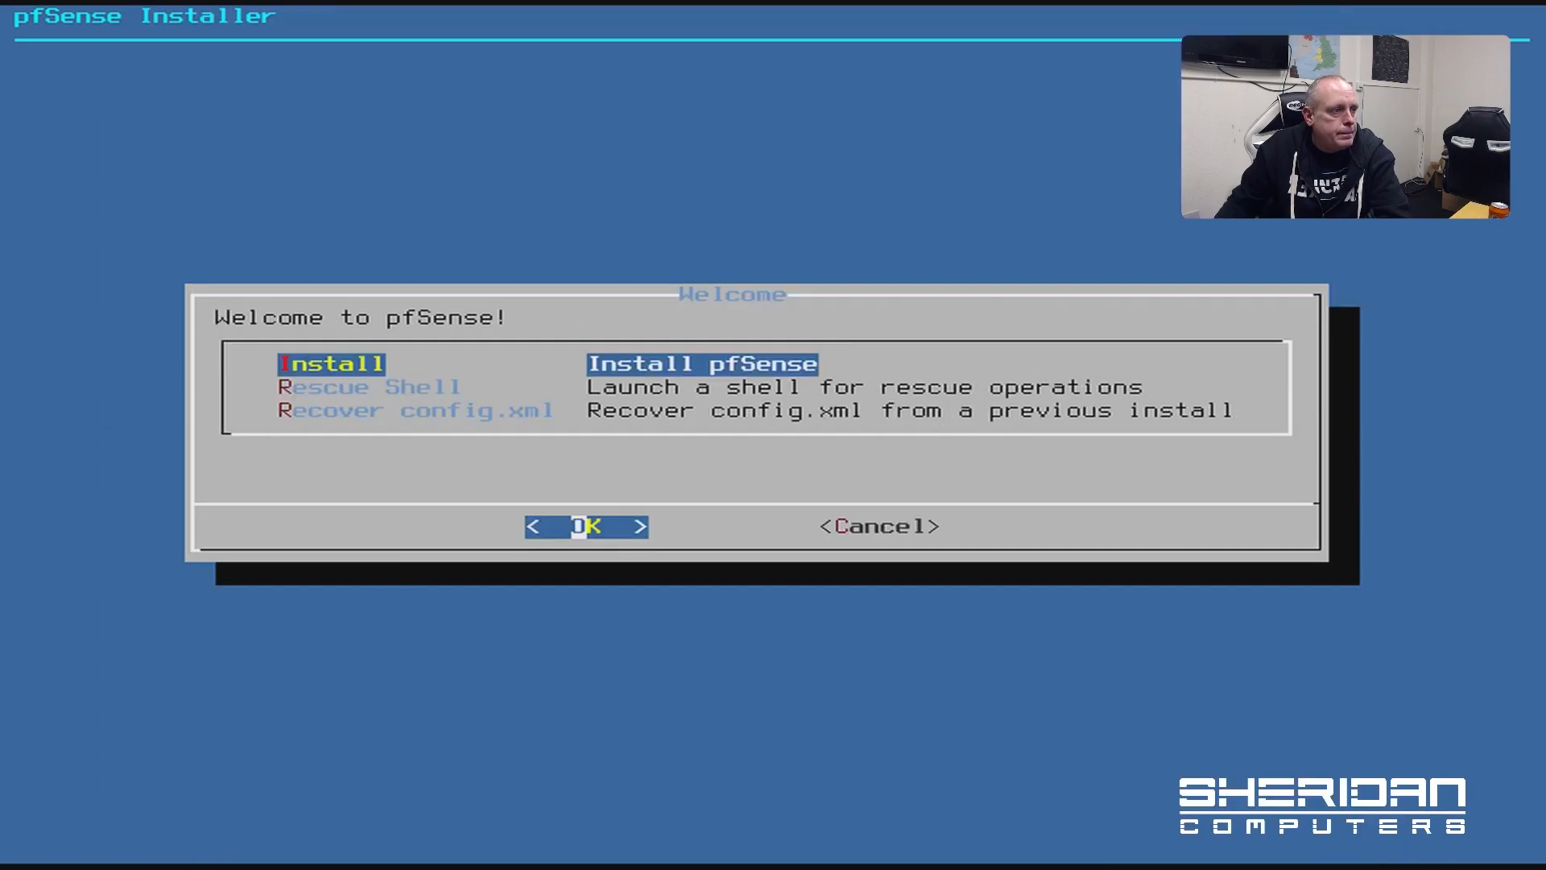
pyautogui.press('Return')
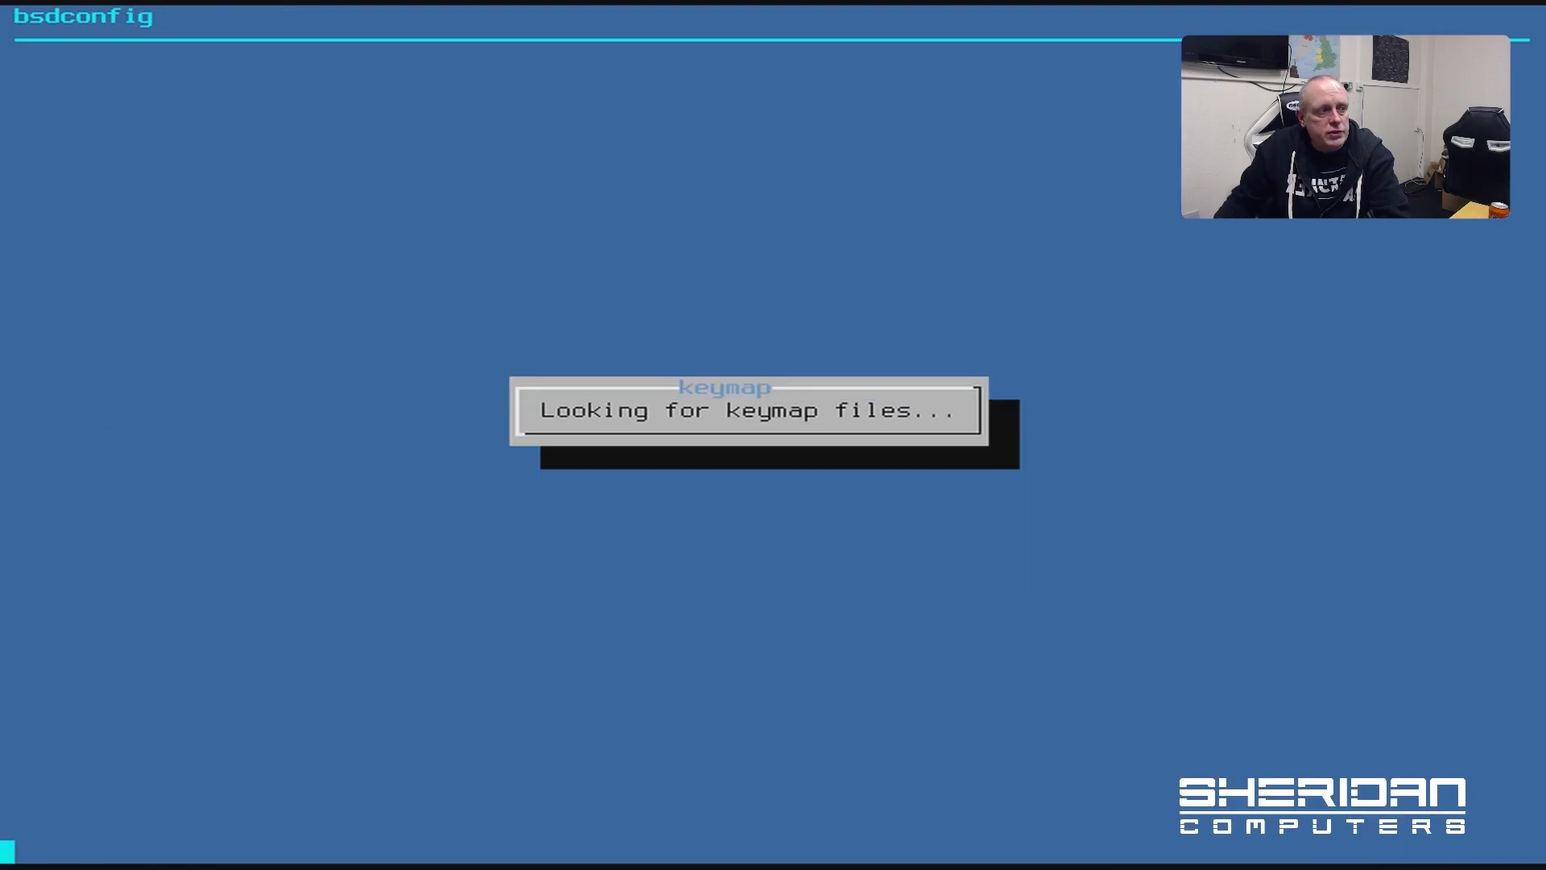
pyautogui.press('pagedown')
pyautogui.press('pagedown')
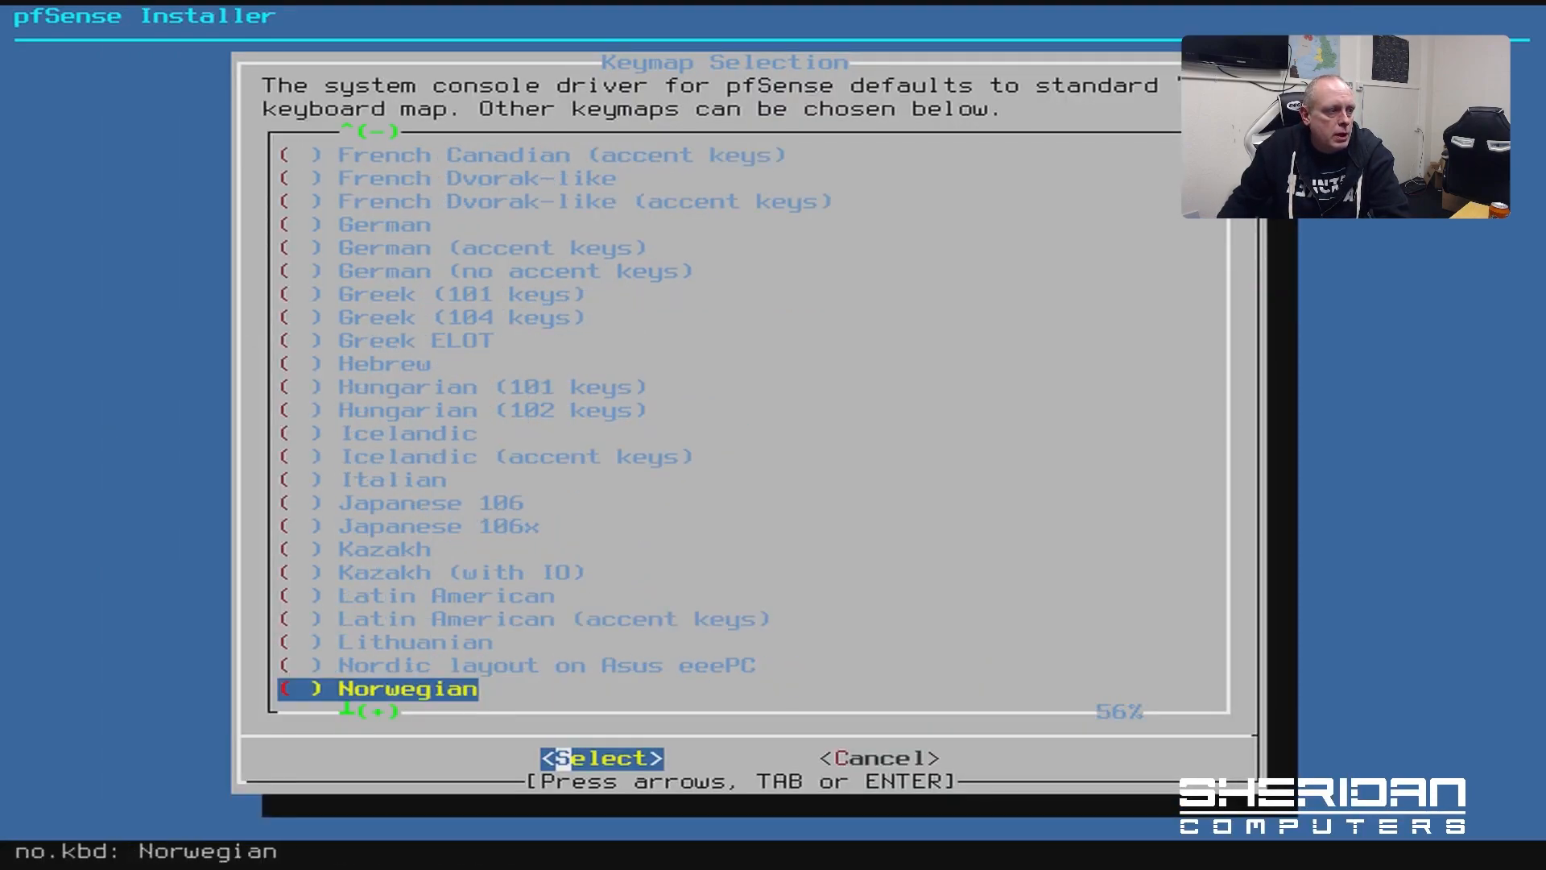
pyautogui.press('pagedown')
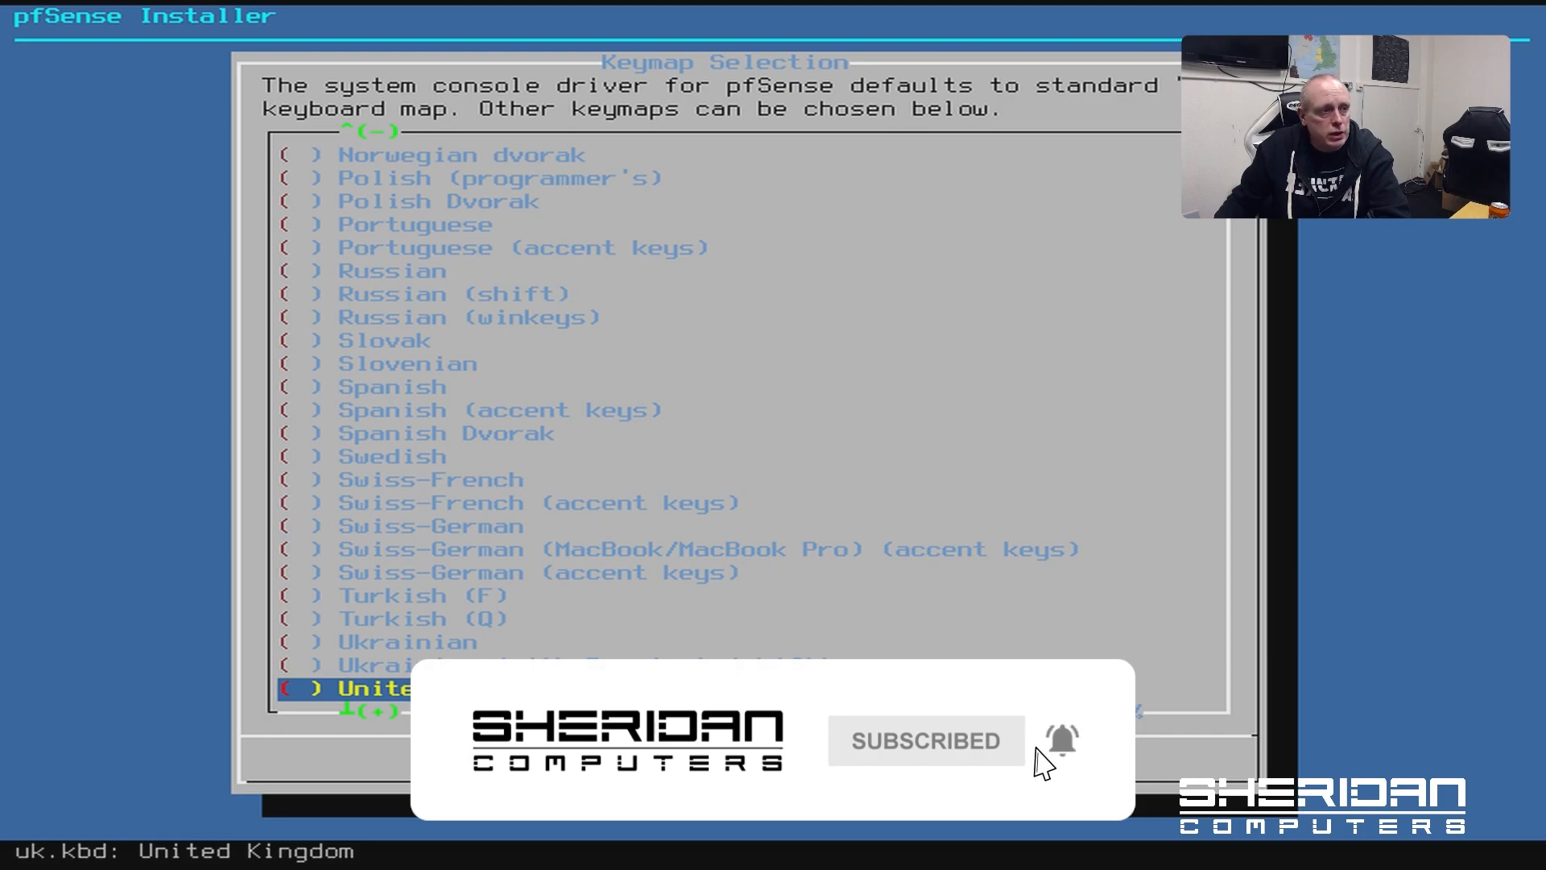
pyautogui.press('Return')
pyautogui.press('Up')
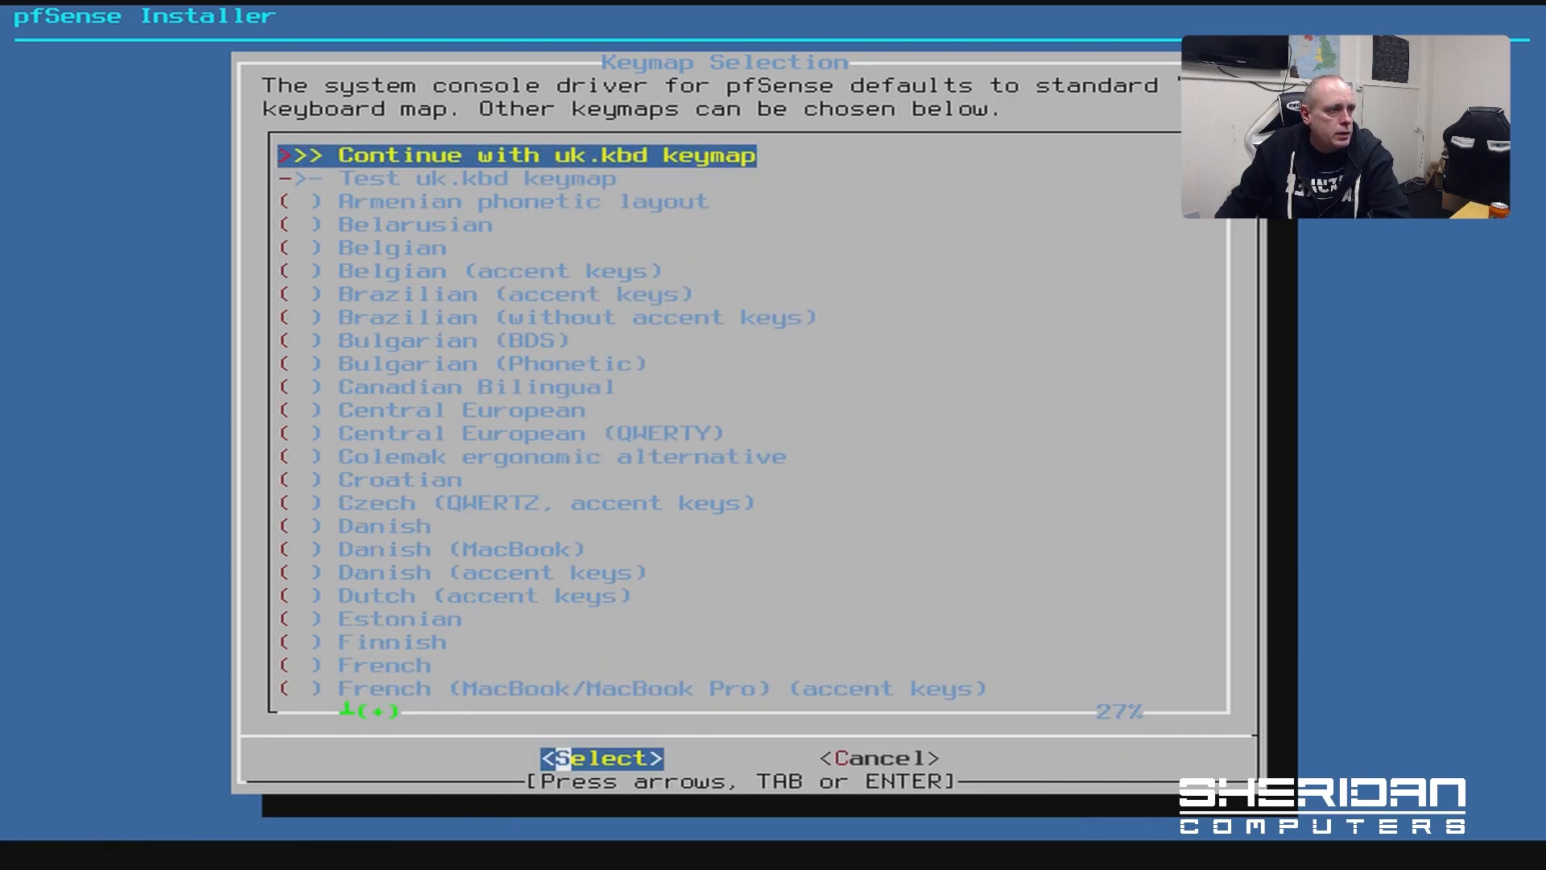
pyautogui.press('Return')
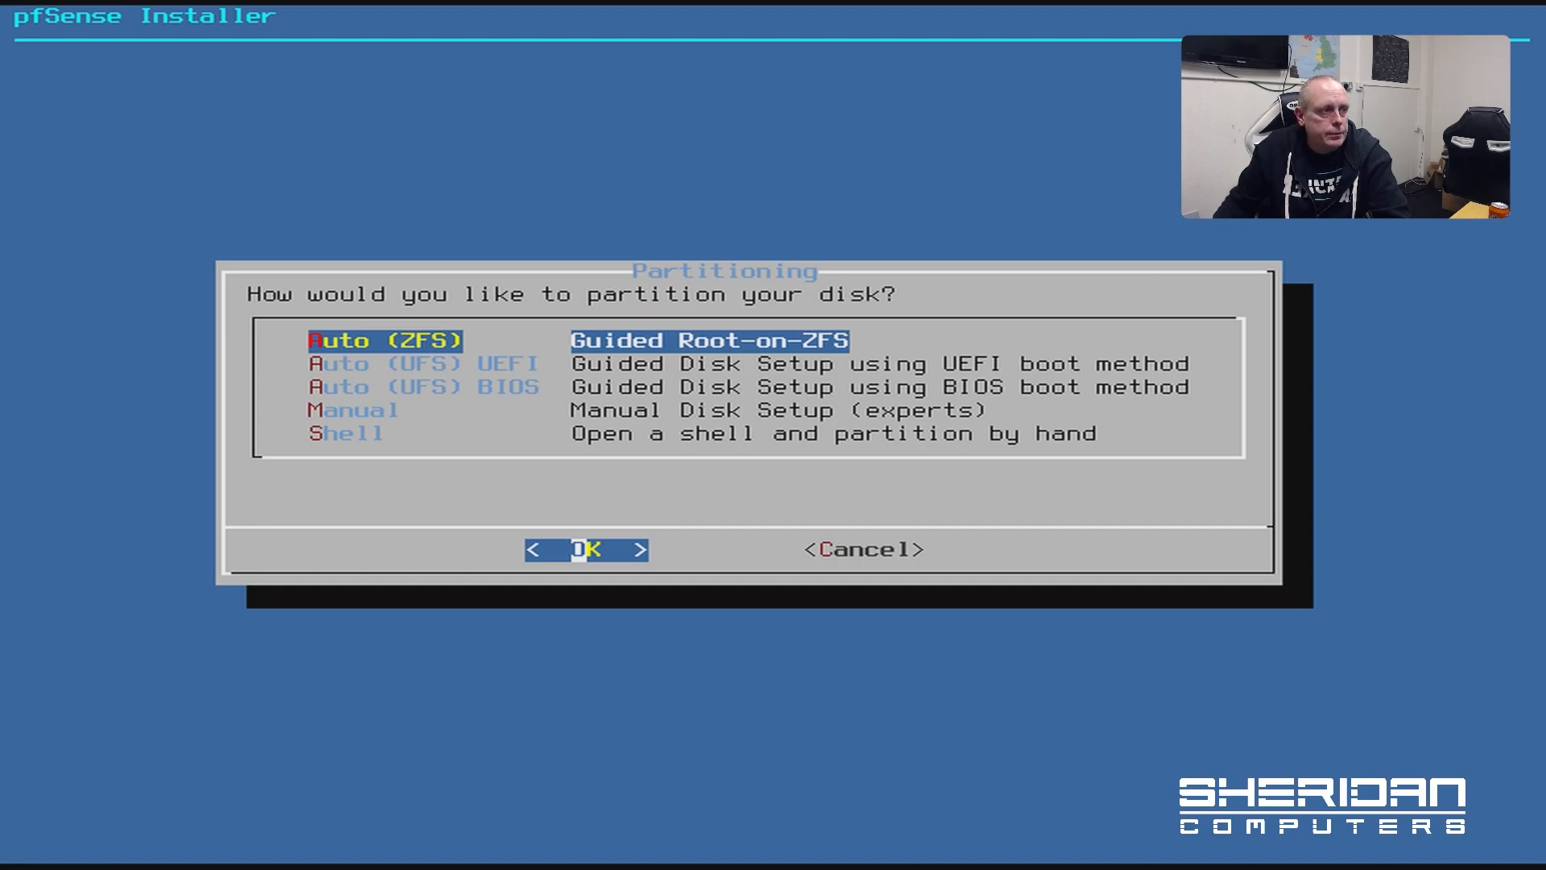
# Choose Auto (ZFS) with a stripe pool on the single ada0 disk
pyautogui.press('Return')
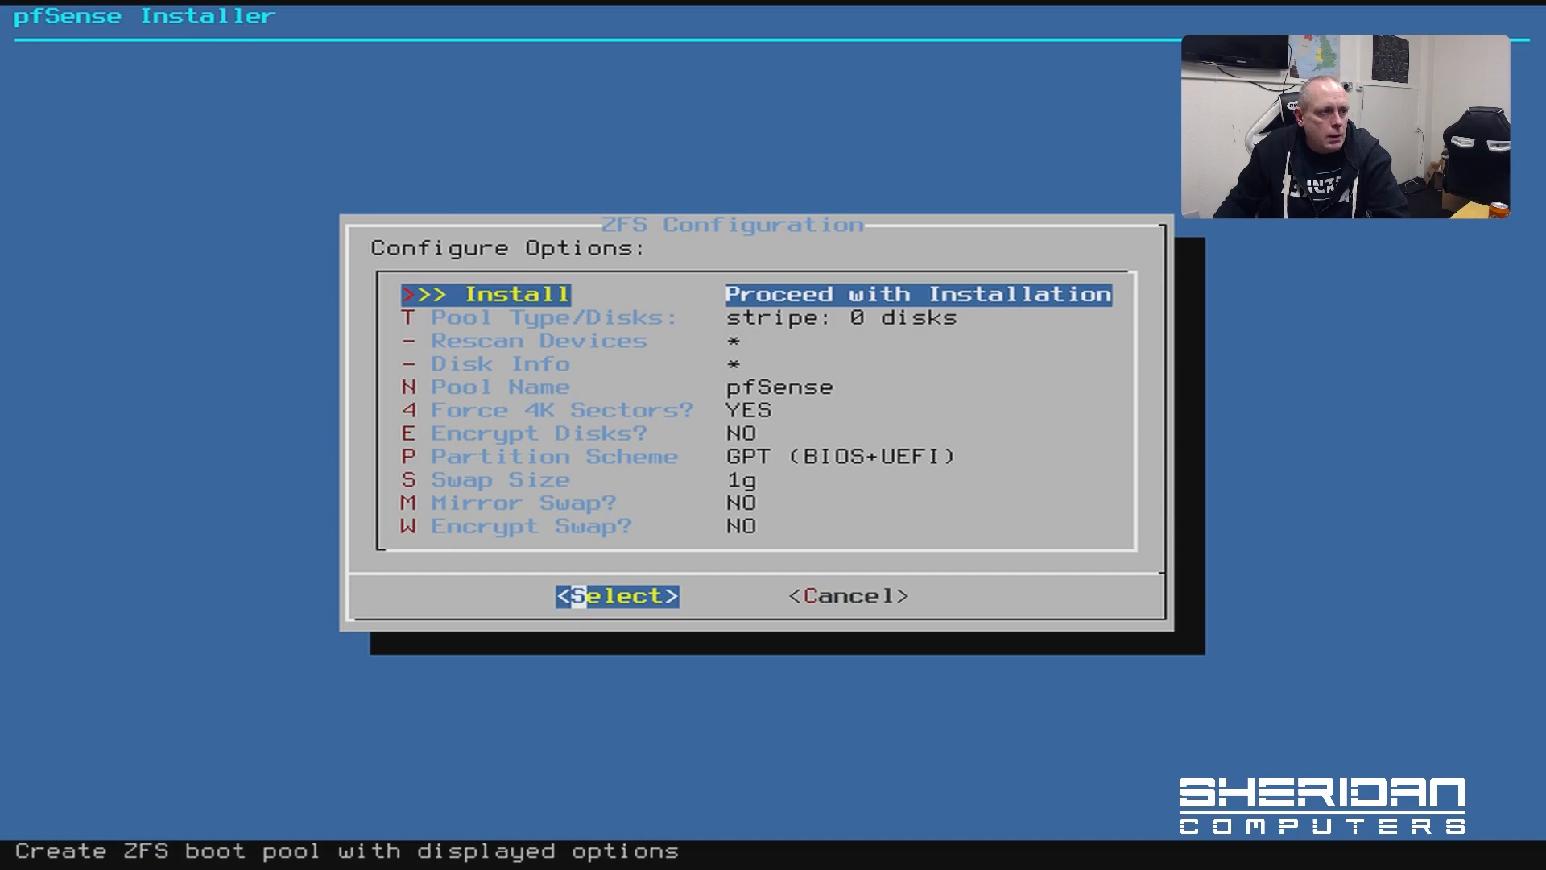
pyautogui.press('Down')
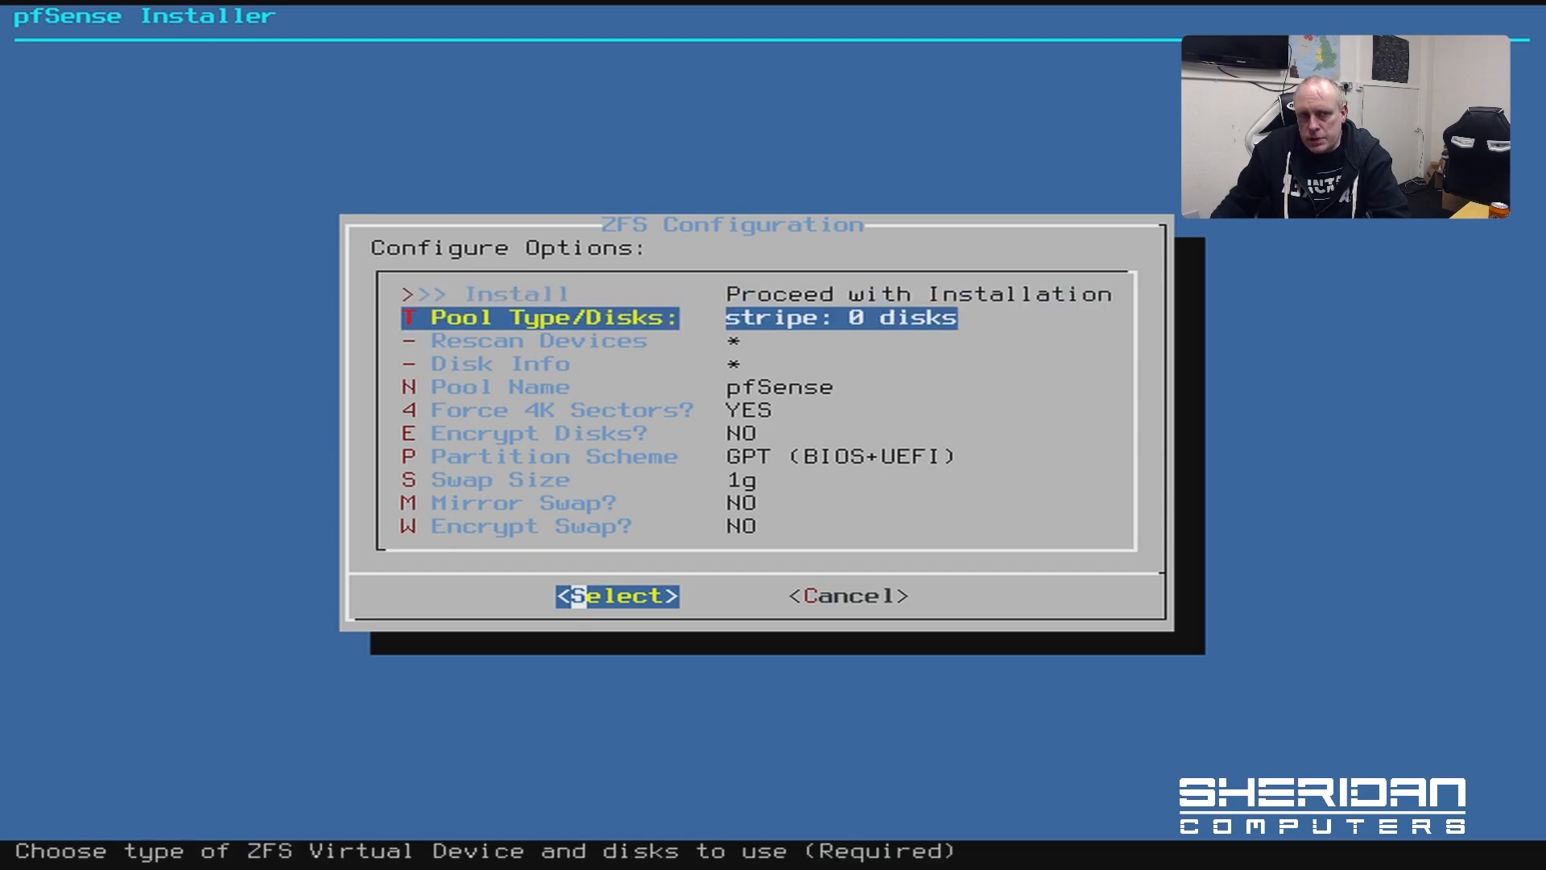
pyautogui.press('Return')
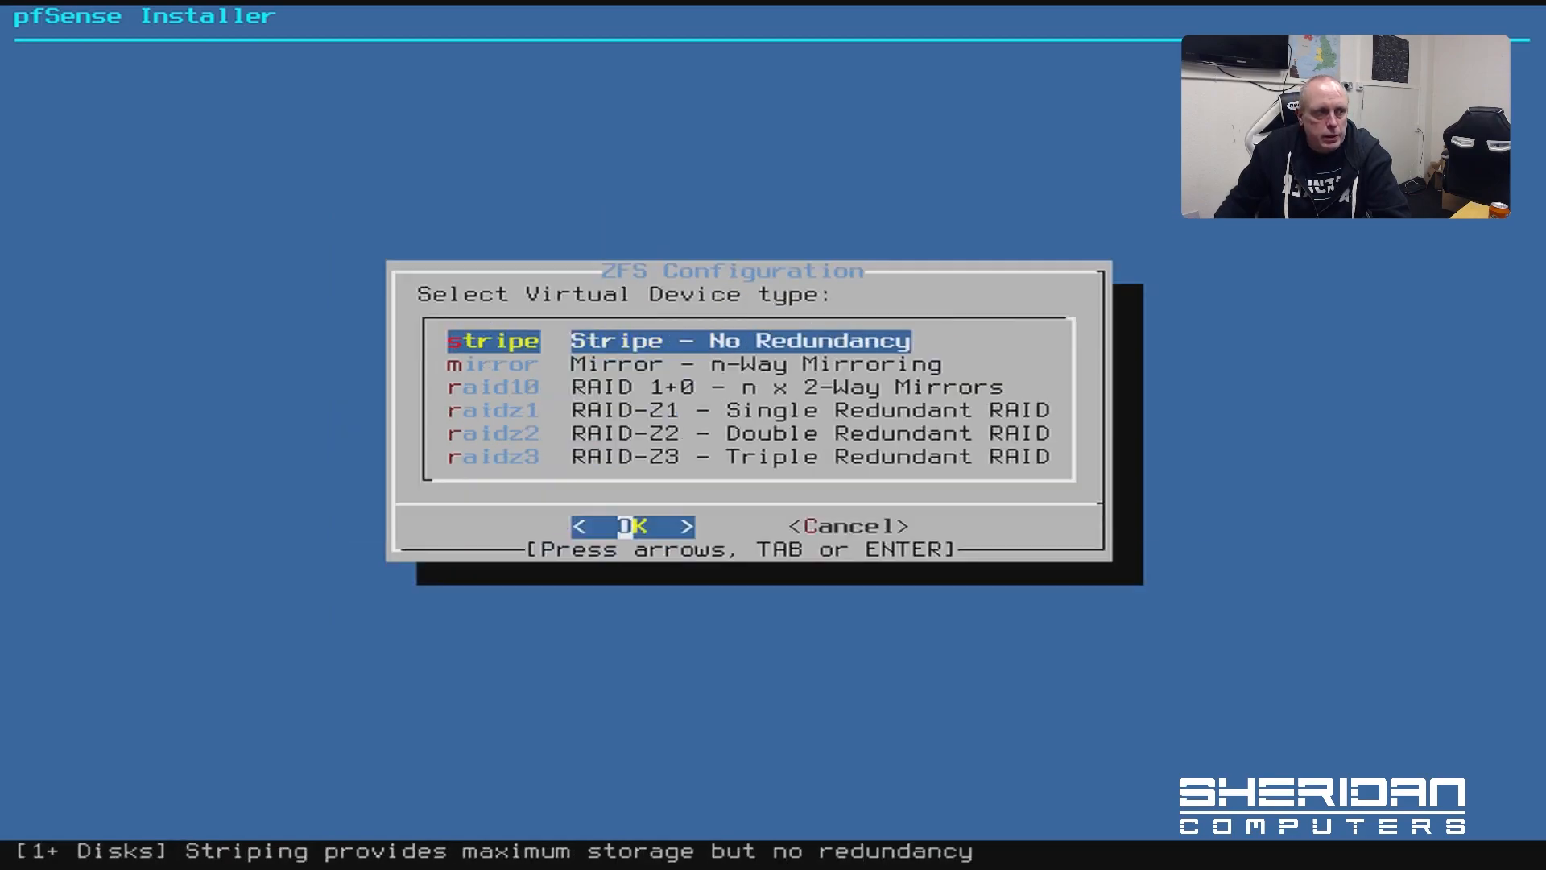
pyautogui.press('Down')
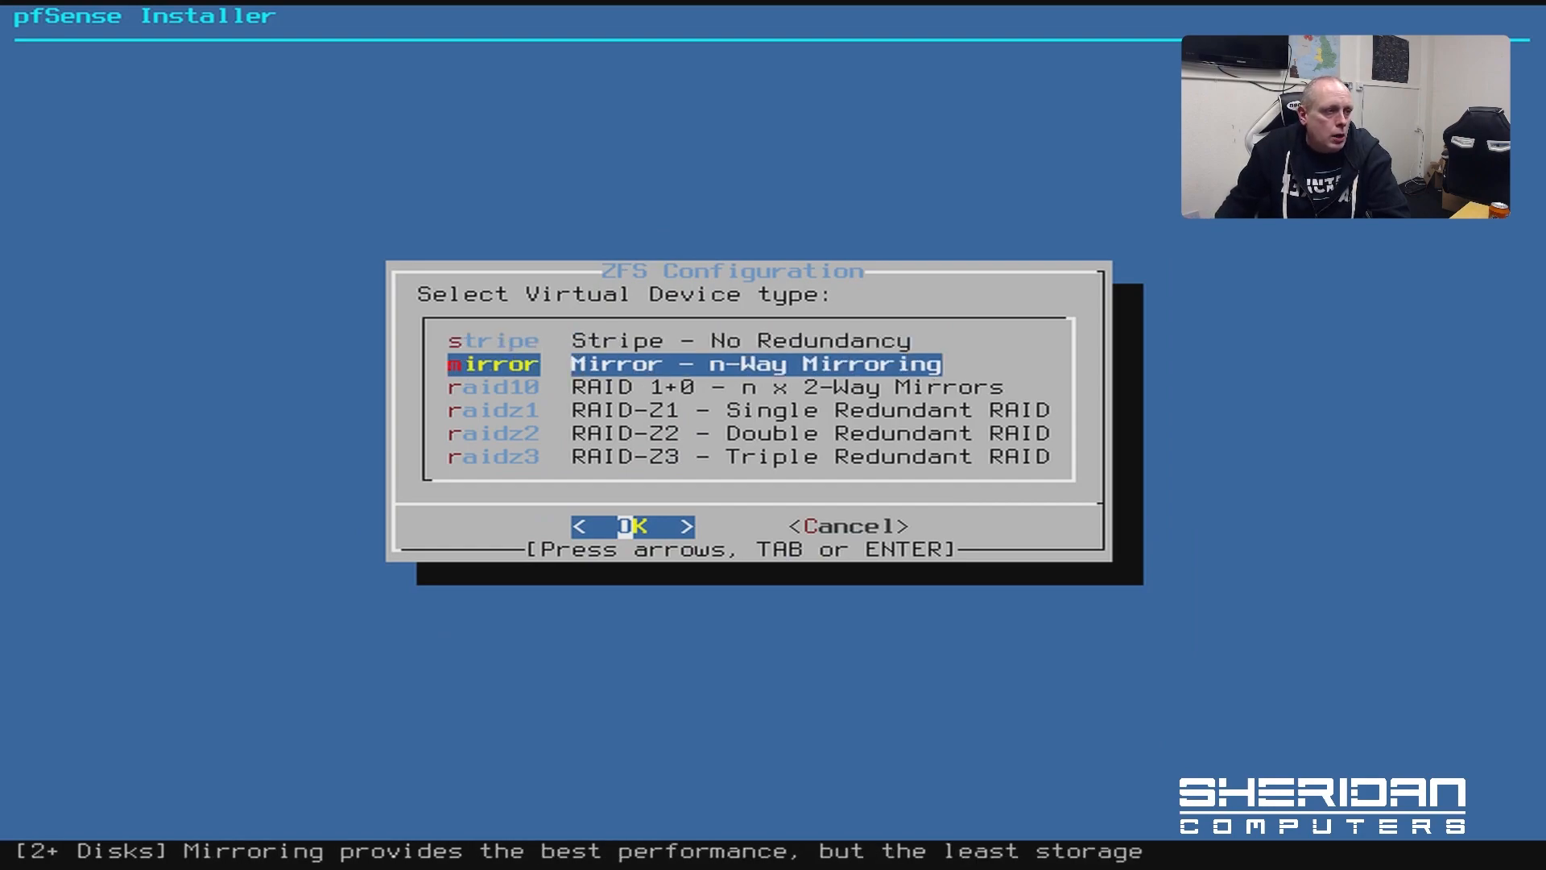
pyautogui.press('Down')
pyautogui.press('Down')
pyautogui.press('Up')
pyautogui.press('Up')
pyautogui.press('Up')
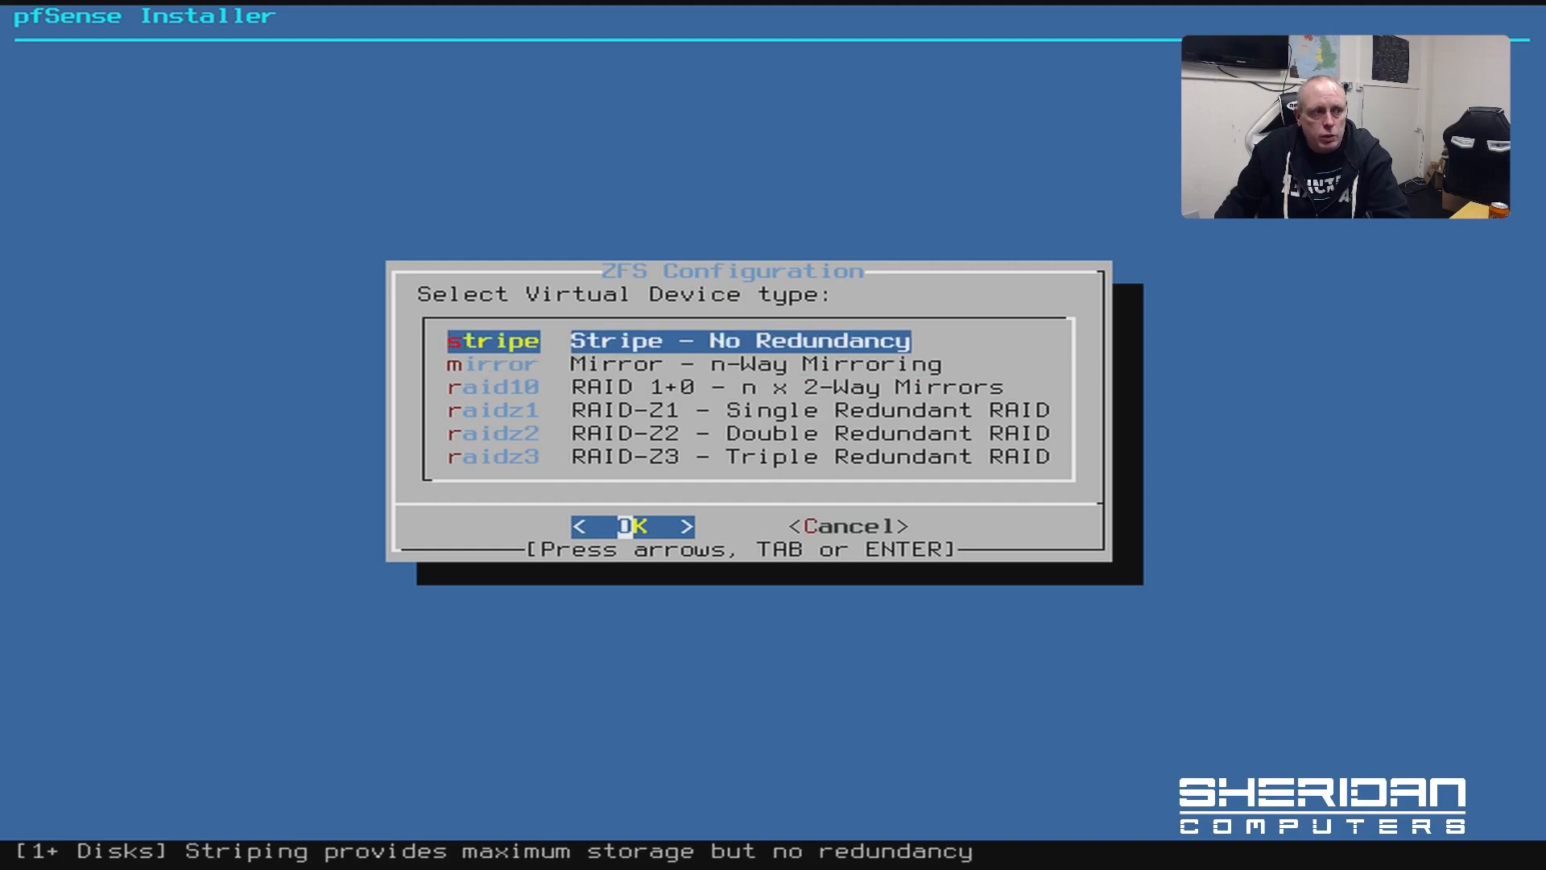
pyautogui.press('Return')
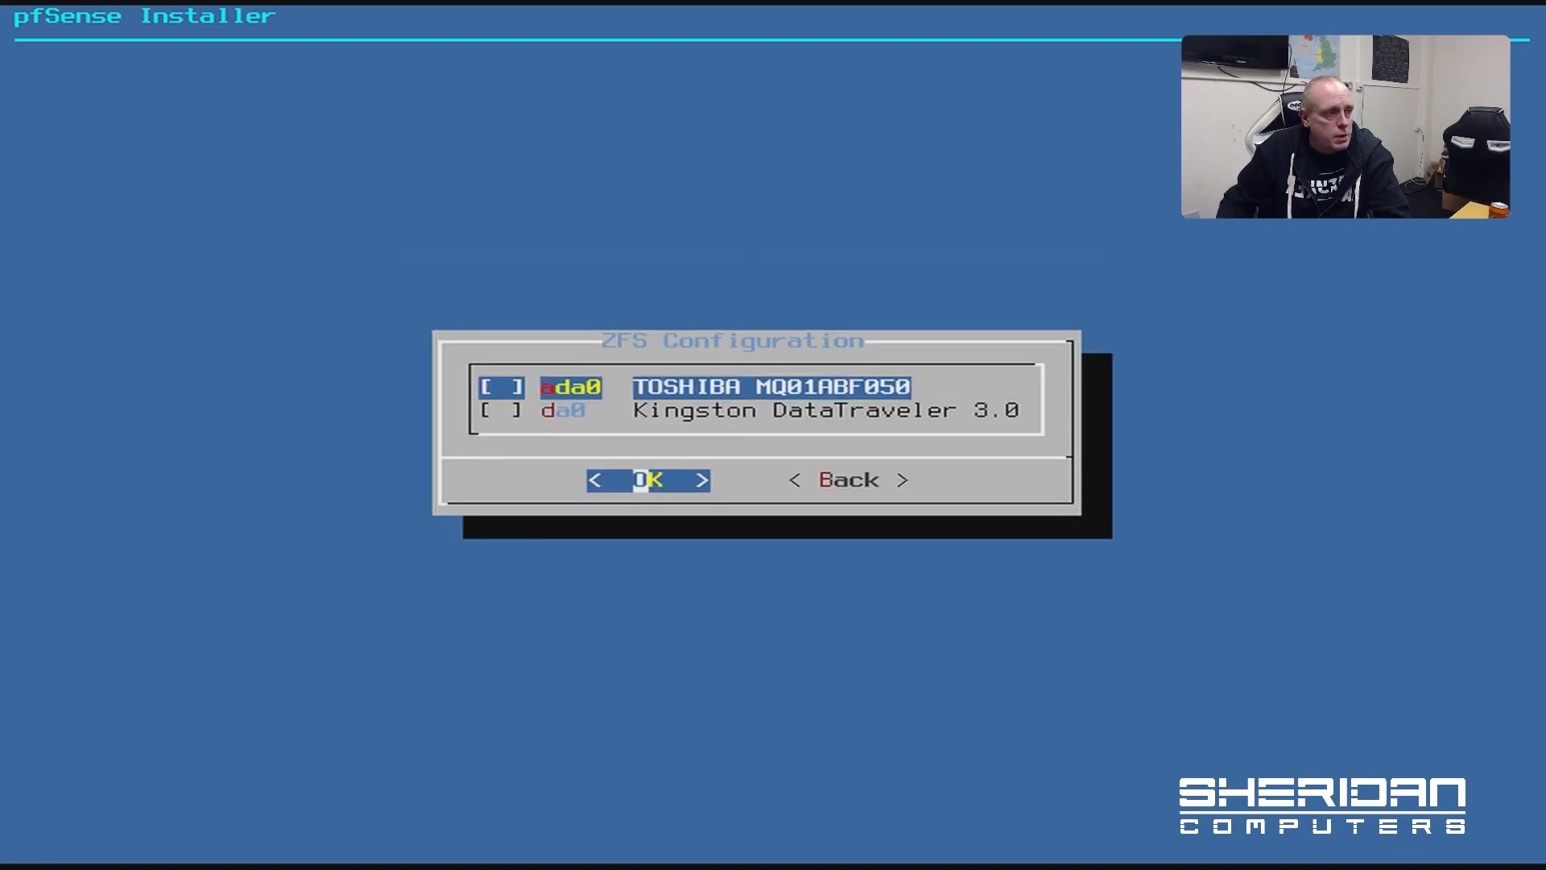
pyautogui.press('space')
pyautogui.press('Return')
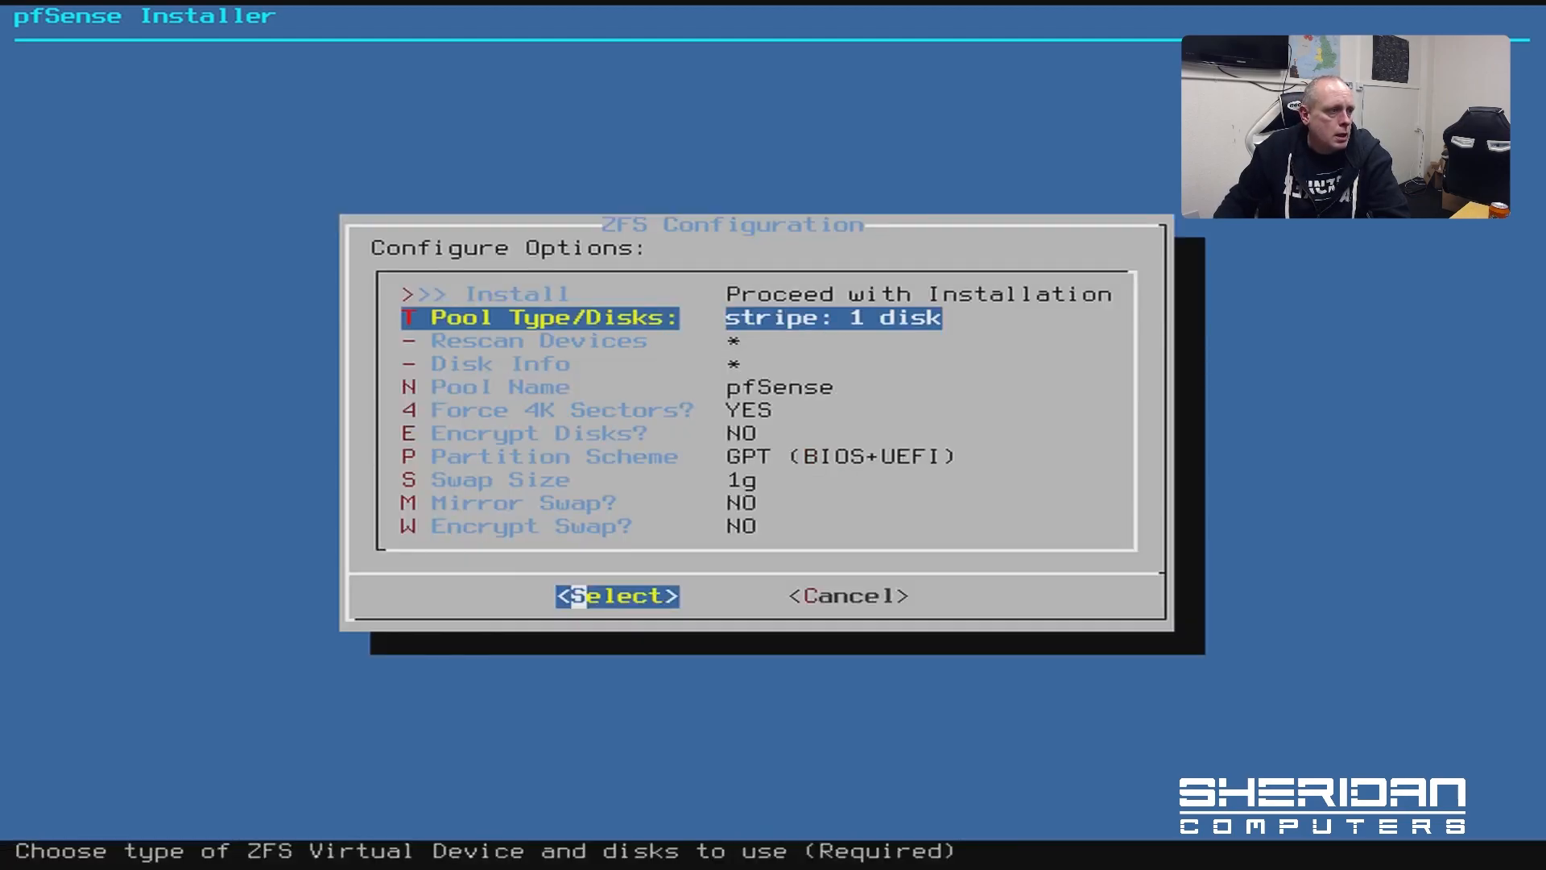
# Set the ZFS partition scheme to GPT (UEFI)
pyautogui.press('Down')
pyautogui.press('Down')
pyautogui.press('Down')
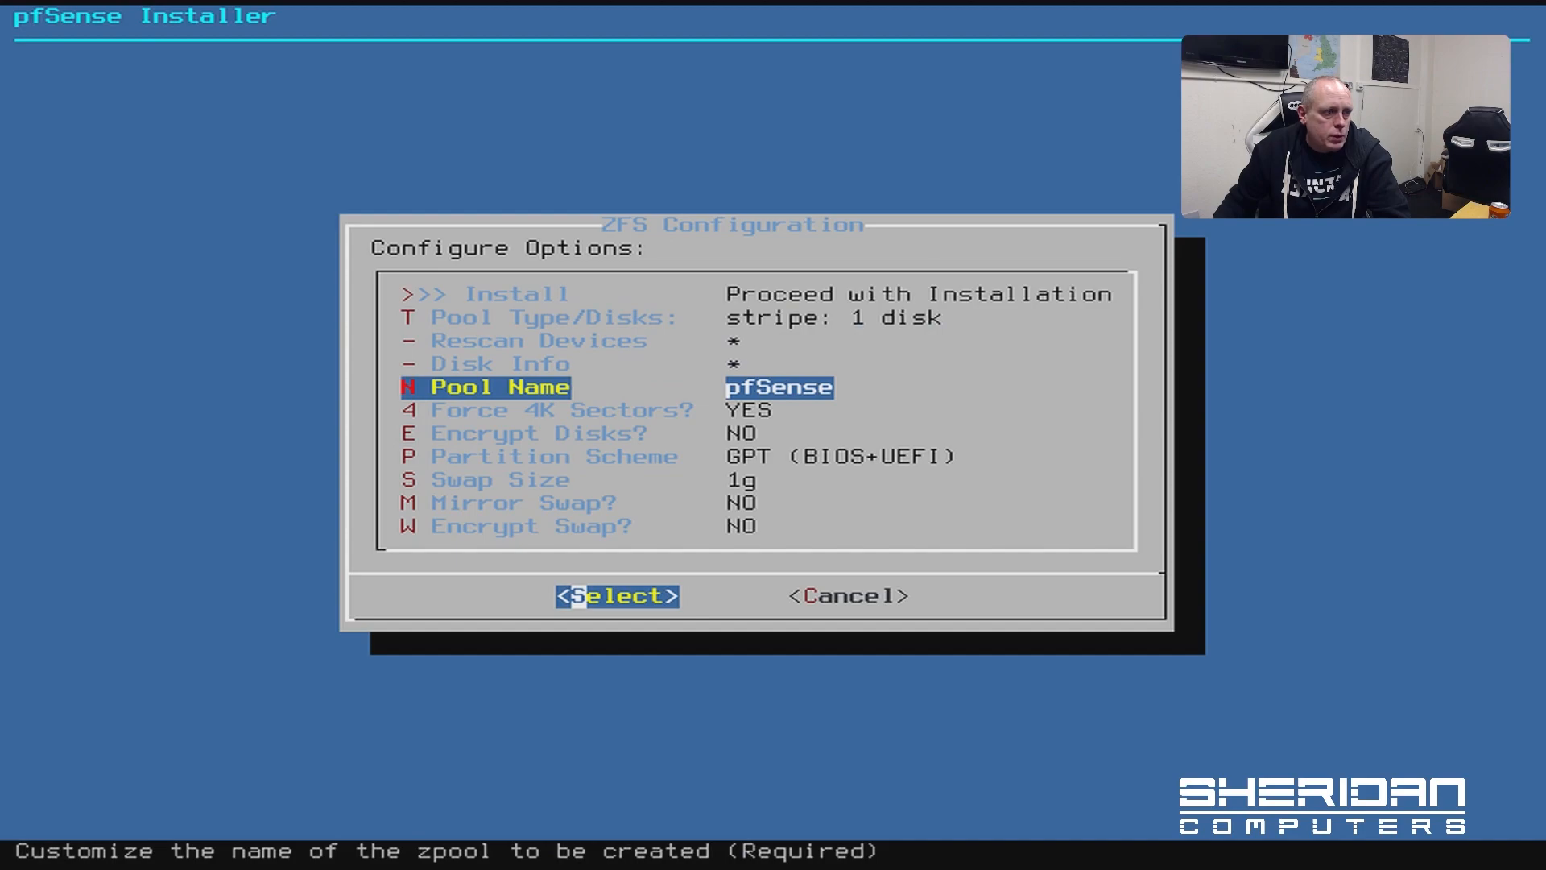
pyautogui.press('Down')
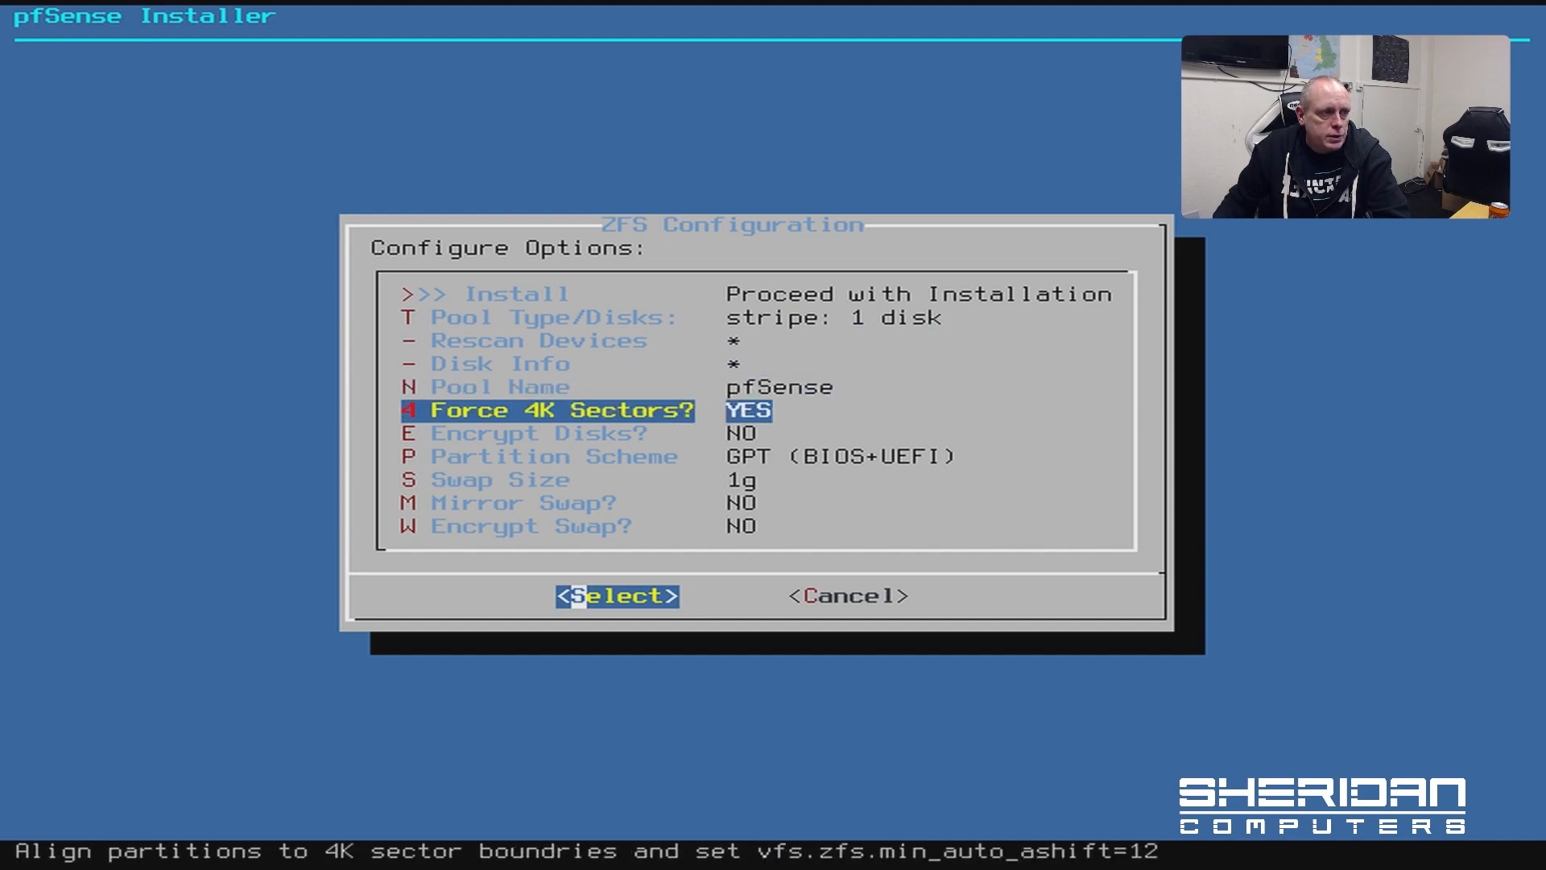
pyautogui.press('Down')
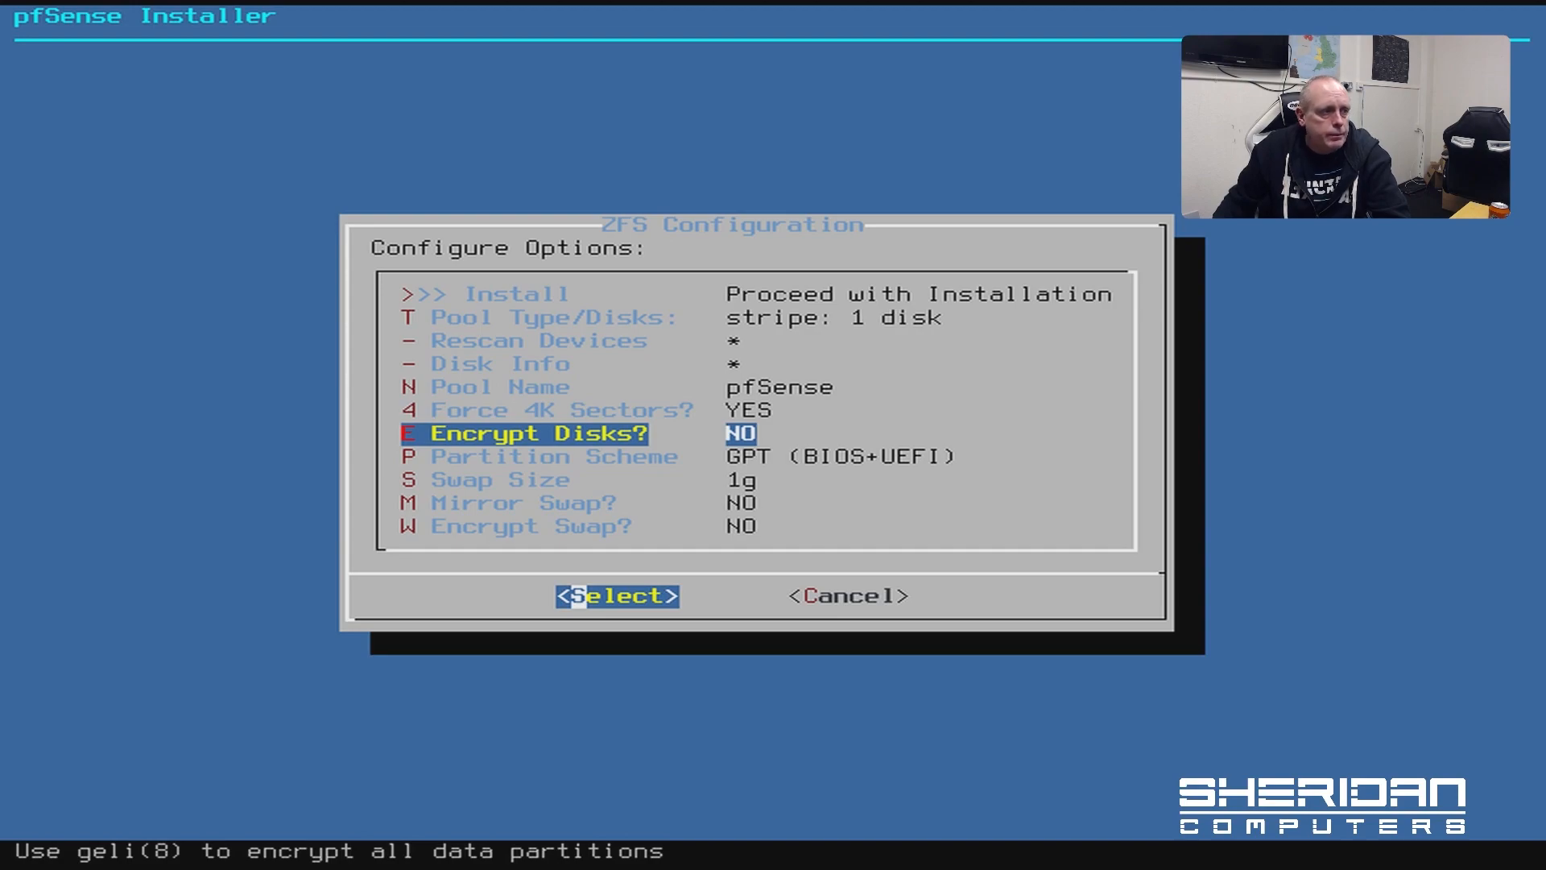
pyautogui.press('Down')
pyautogui.press('Return')
pyautogui.press('Return')
pyautogui.press('Return')
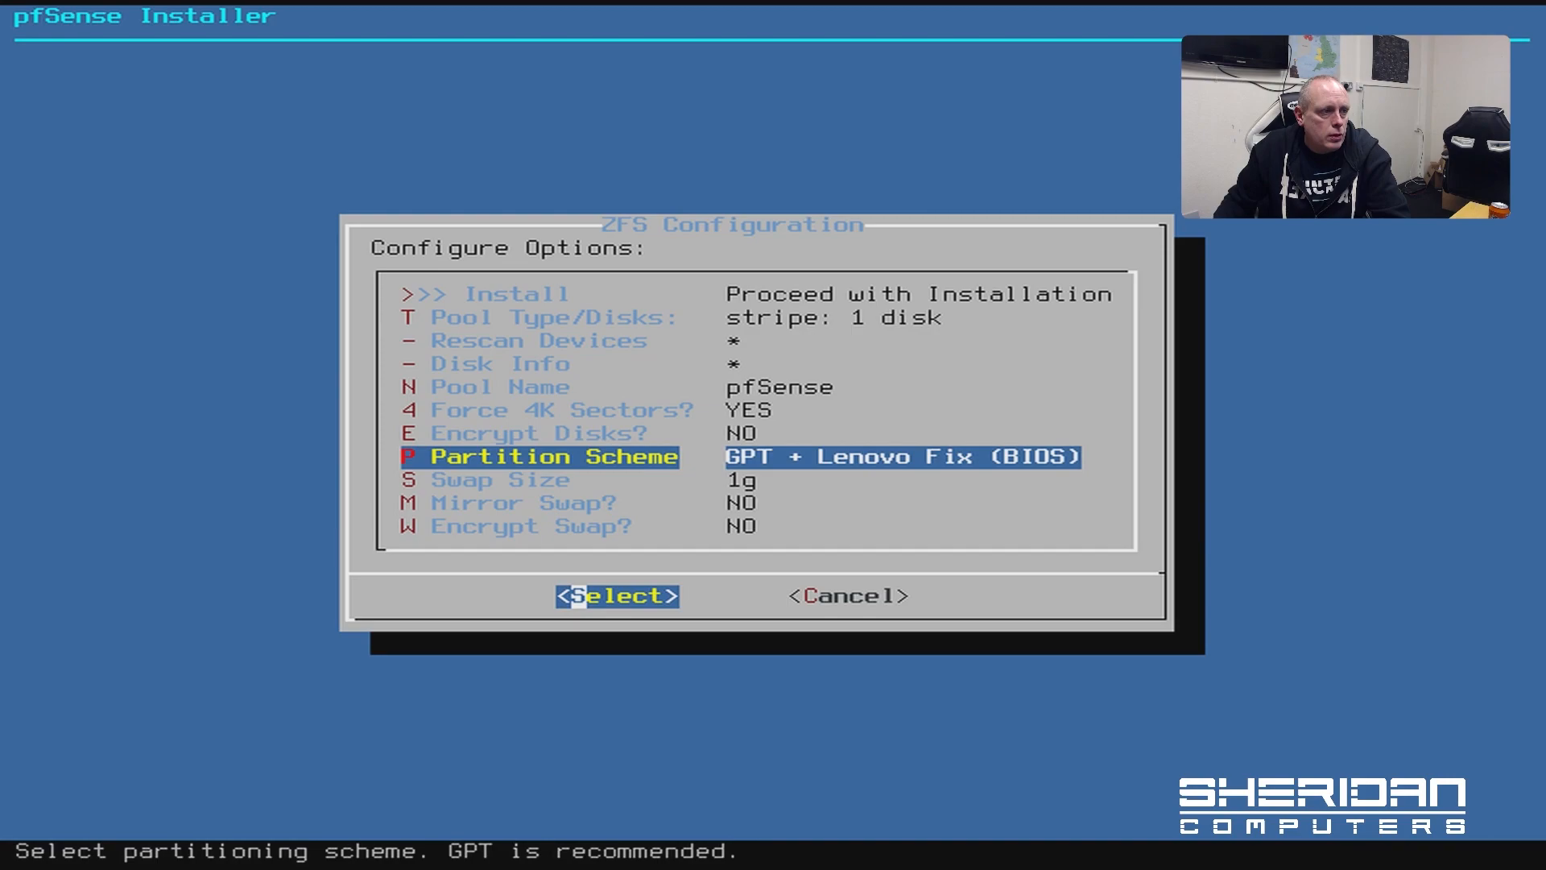
pyautogui.press('Return')
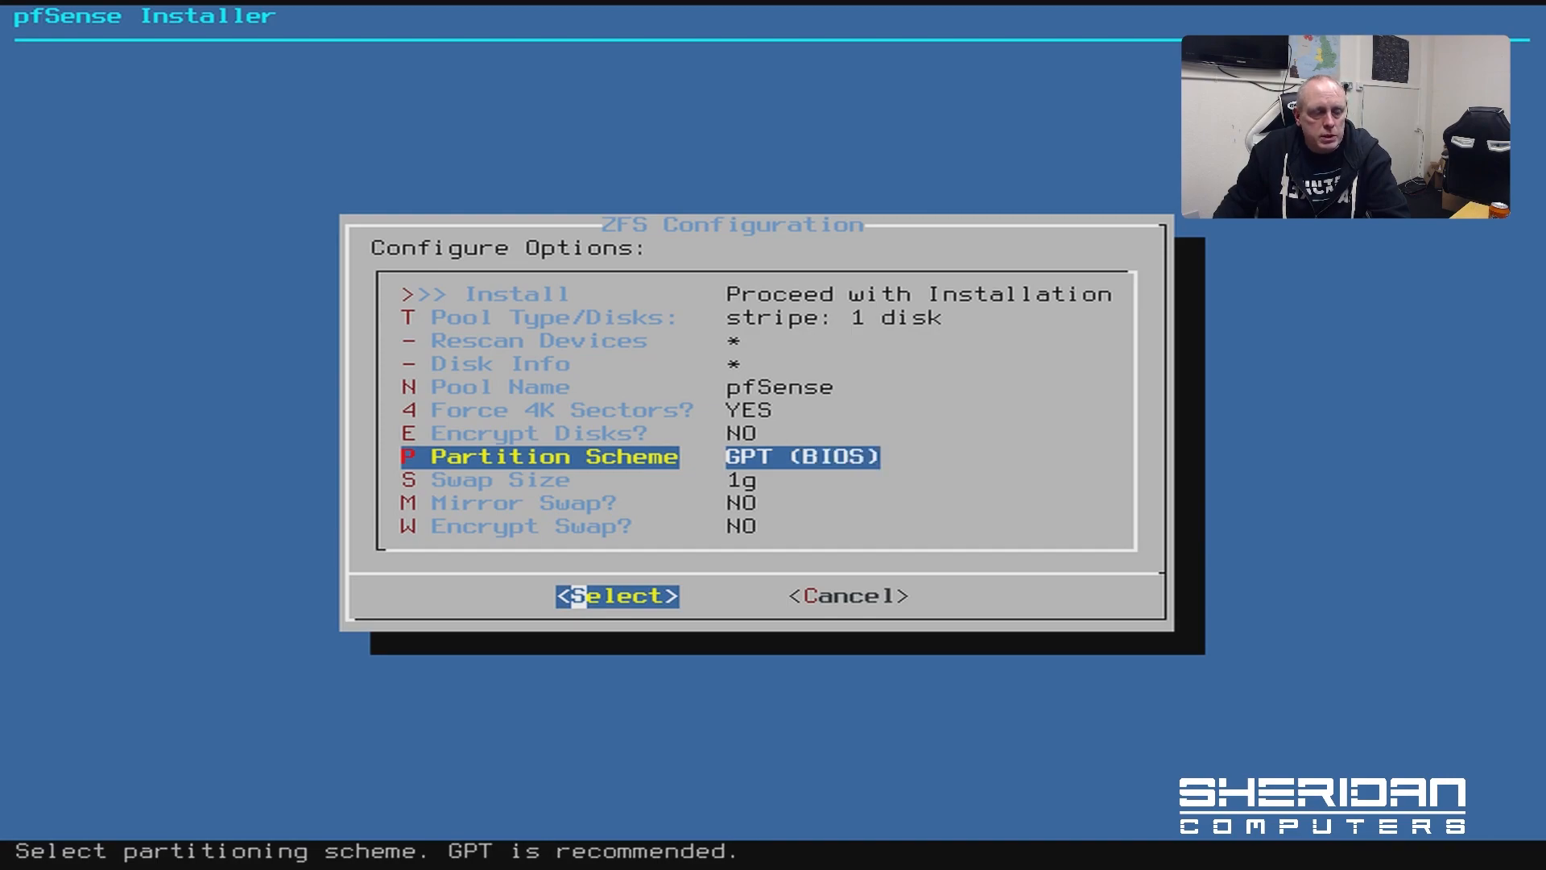
pyautogui.press('Return')
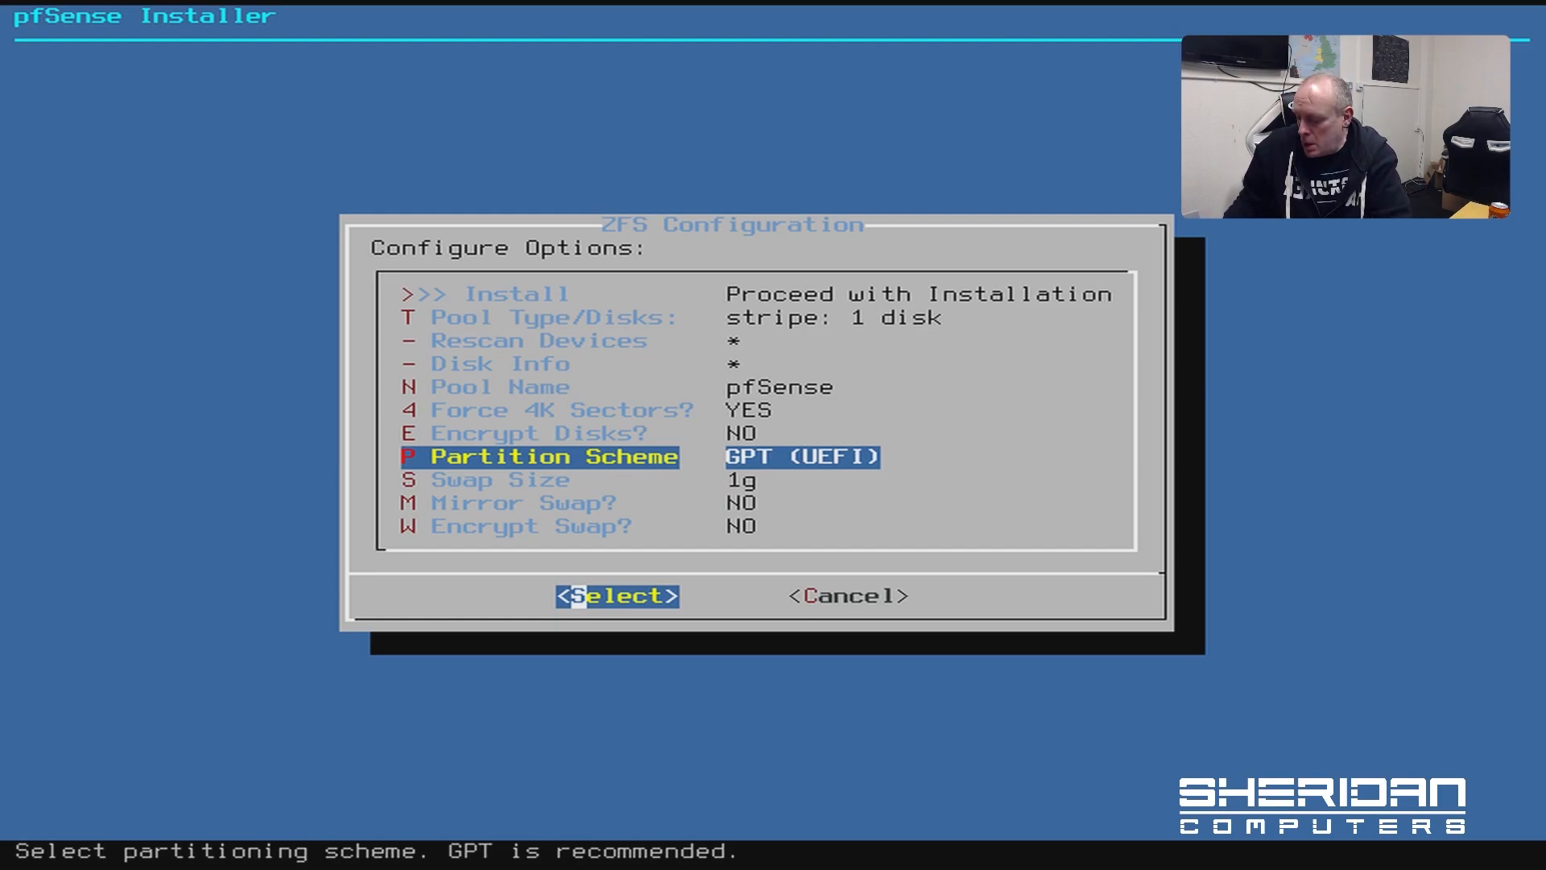
# Set the swap size to 10g and proceed with the installation
pyautogui.press('Down')
pyautogui.press('Return')
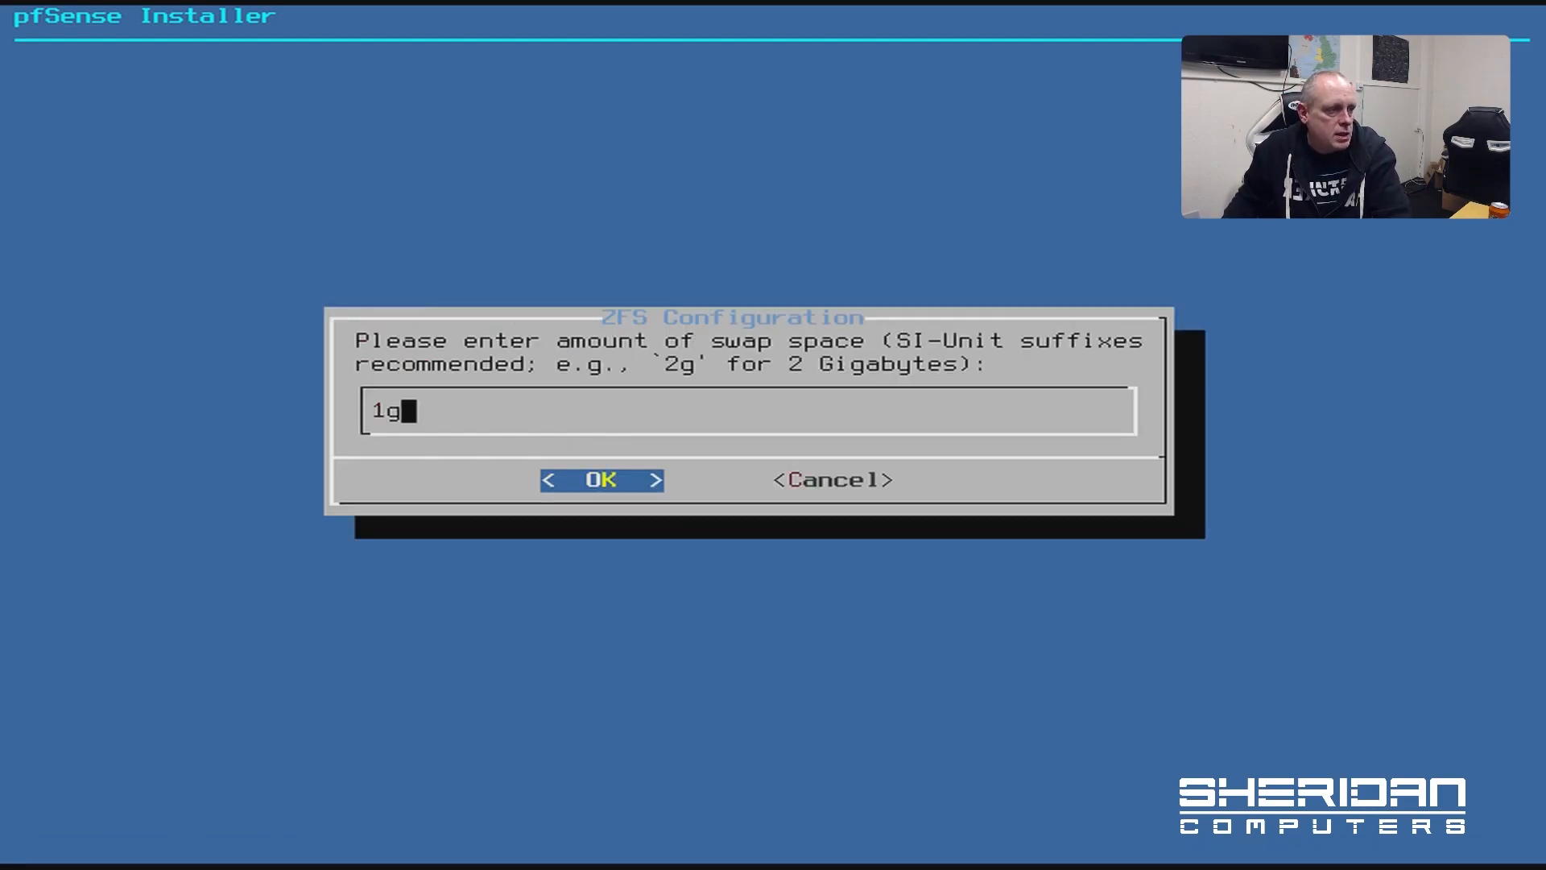
pyautogui.press('Left')
pyautogui.write('0')
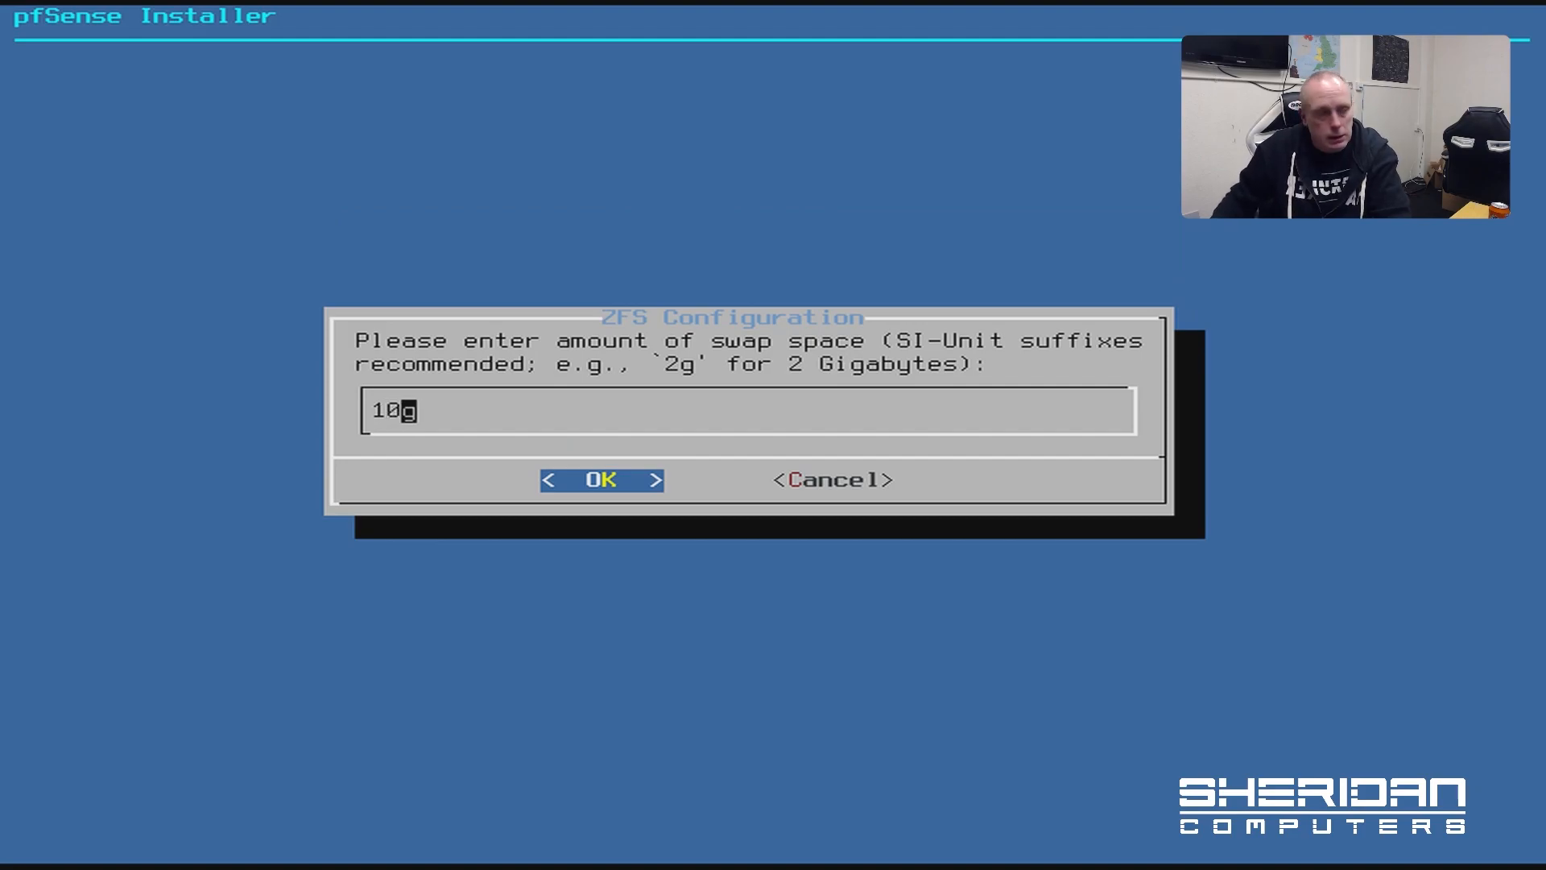
pyautogui.press('Return')
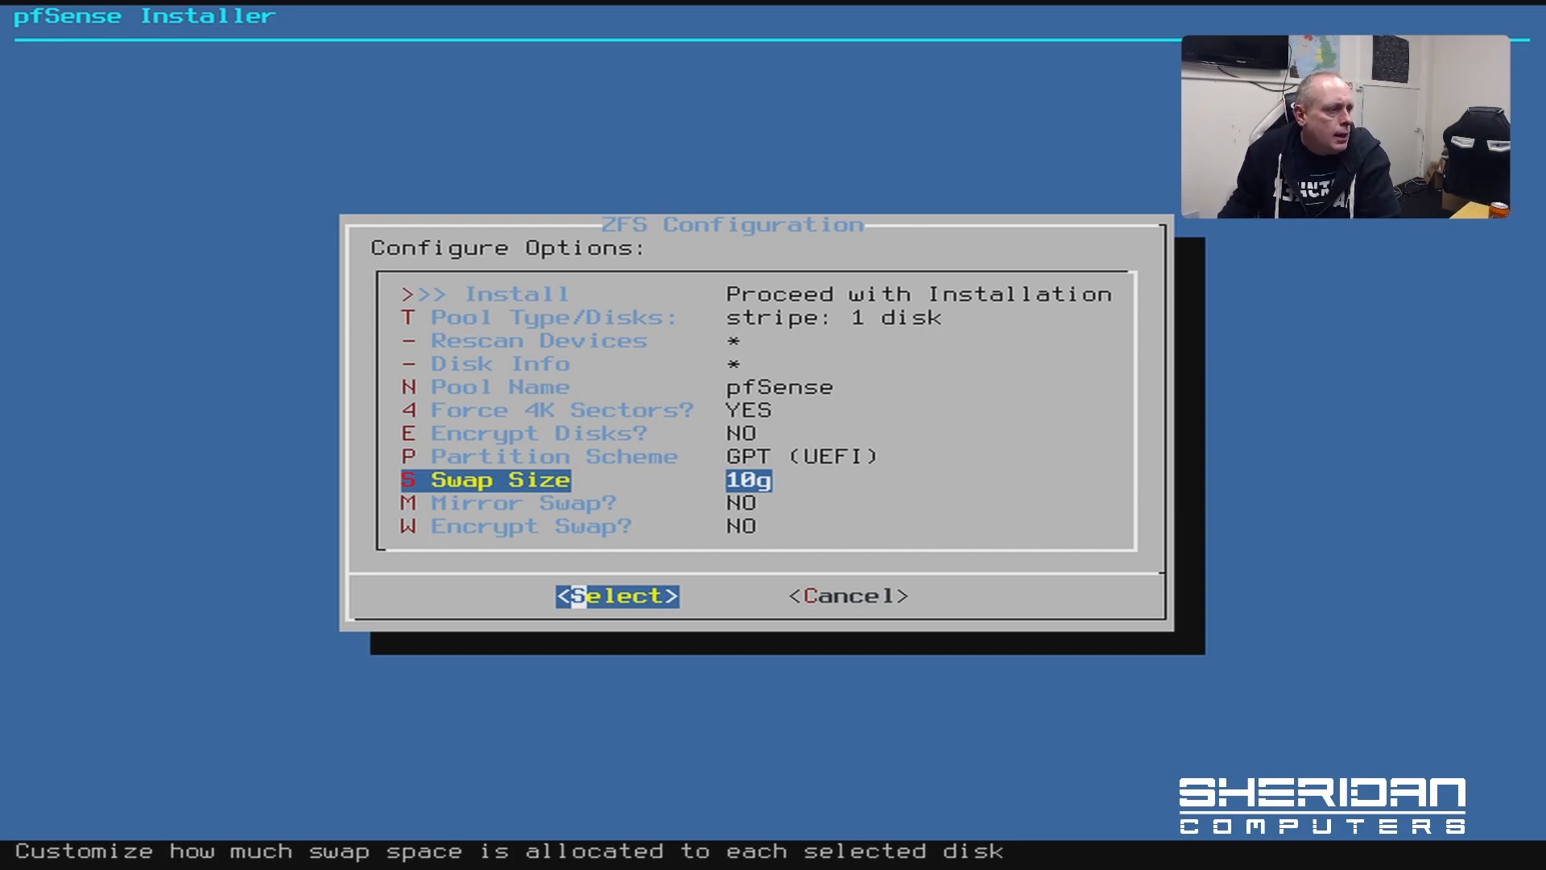
pyautogui.press('Down')
pyautogui.press('Down')
pyautogui.press('Up')
pyautogui.press('Up')
pyautogui.press('Up')
pyautogui.press('Up')
pyautogui.press('Up')
pyautogui.press('Up')
pyautogui.press('Up')
pyautogui.press('Up')
pyautogui.press('Up')
pyautogui.press('Up')
pyautogui.press('Up')
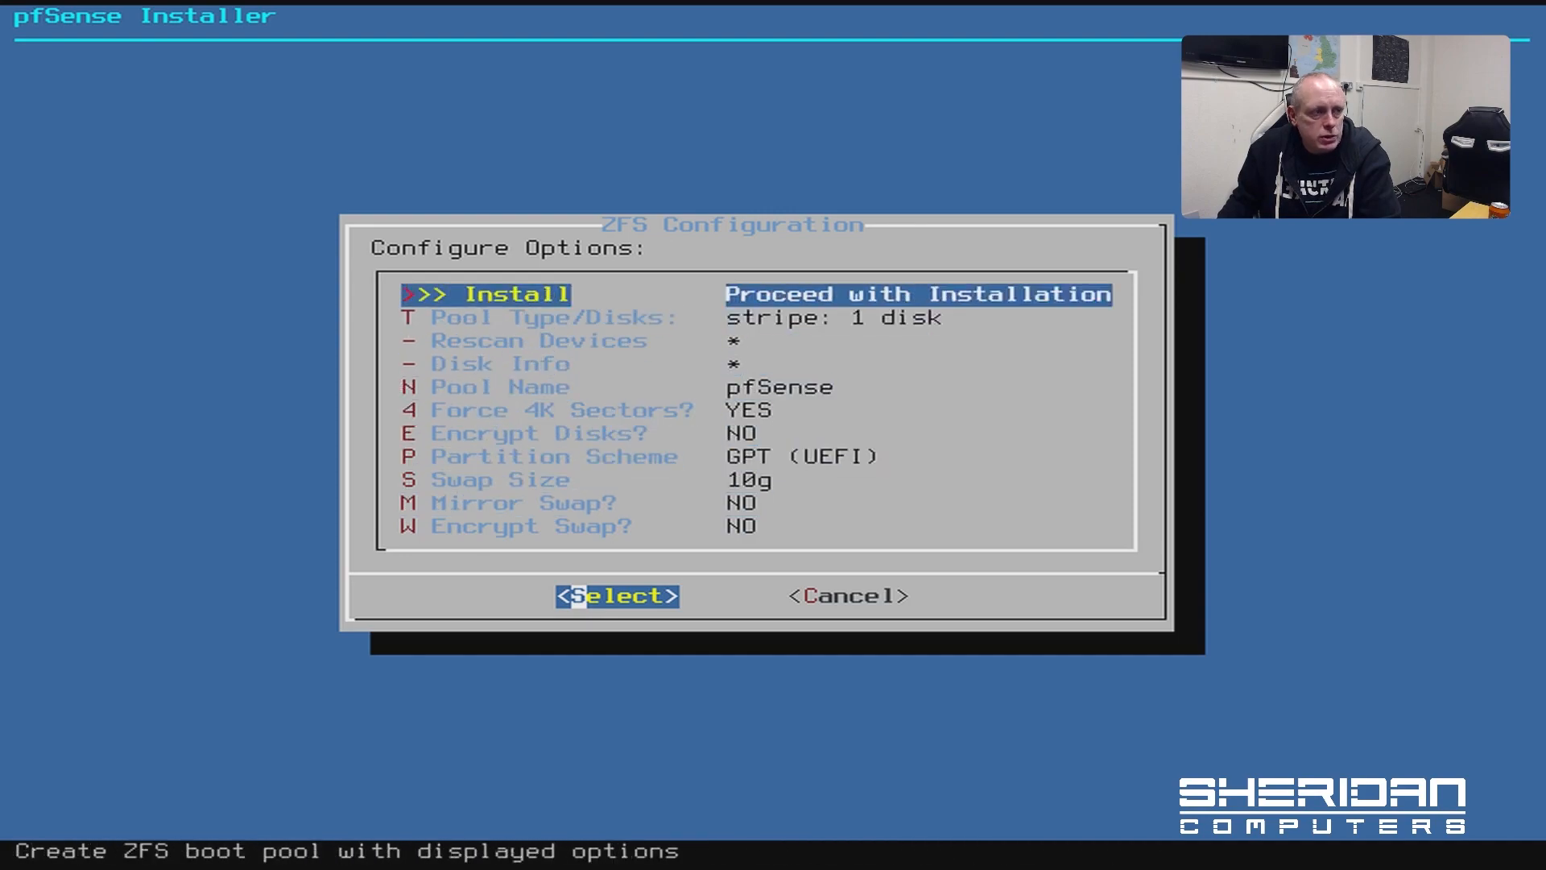
pyautogui.press('Return')
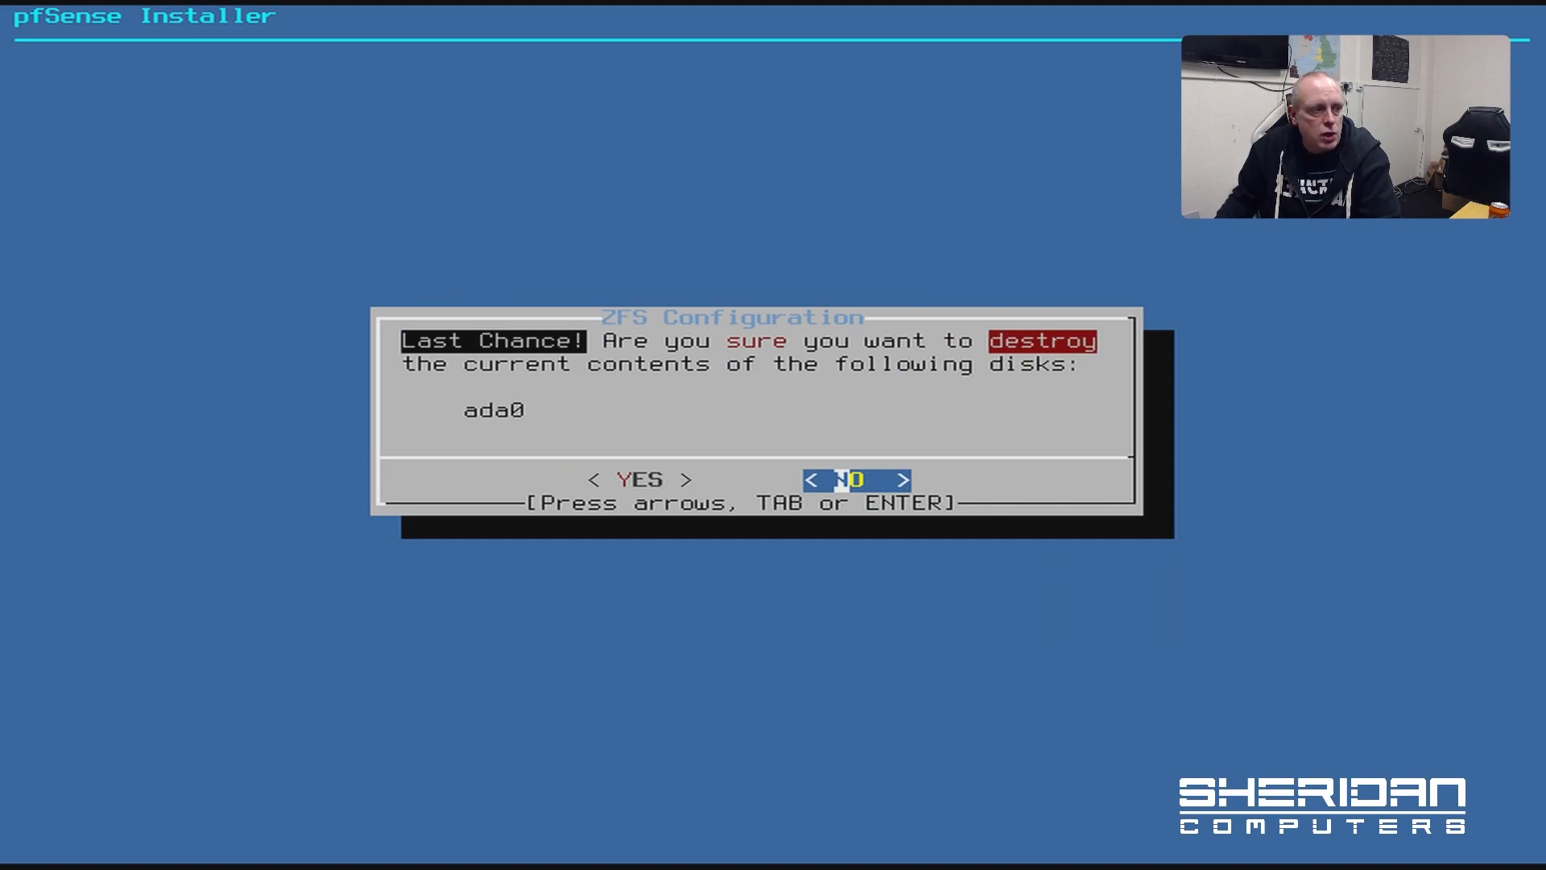
# Confirm erasing ada0, decline the manual shell, and reboot into the installed pfSense
pyautogui.press('Left')
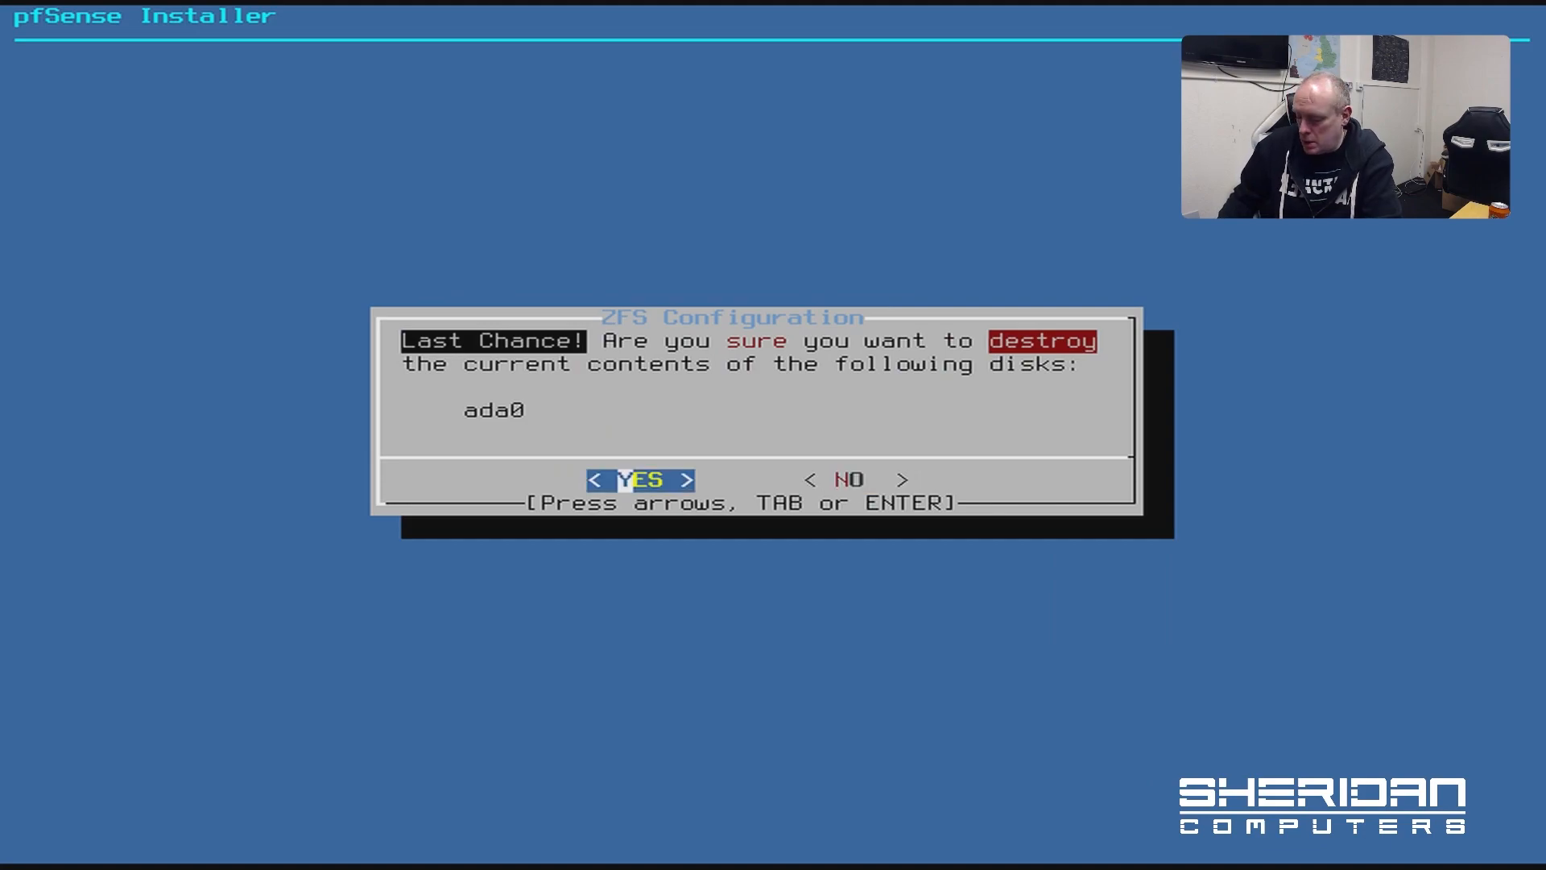
pyautogui.press('Return')
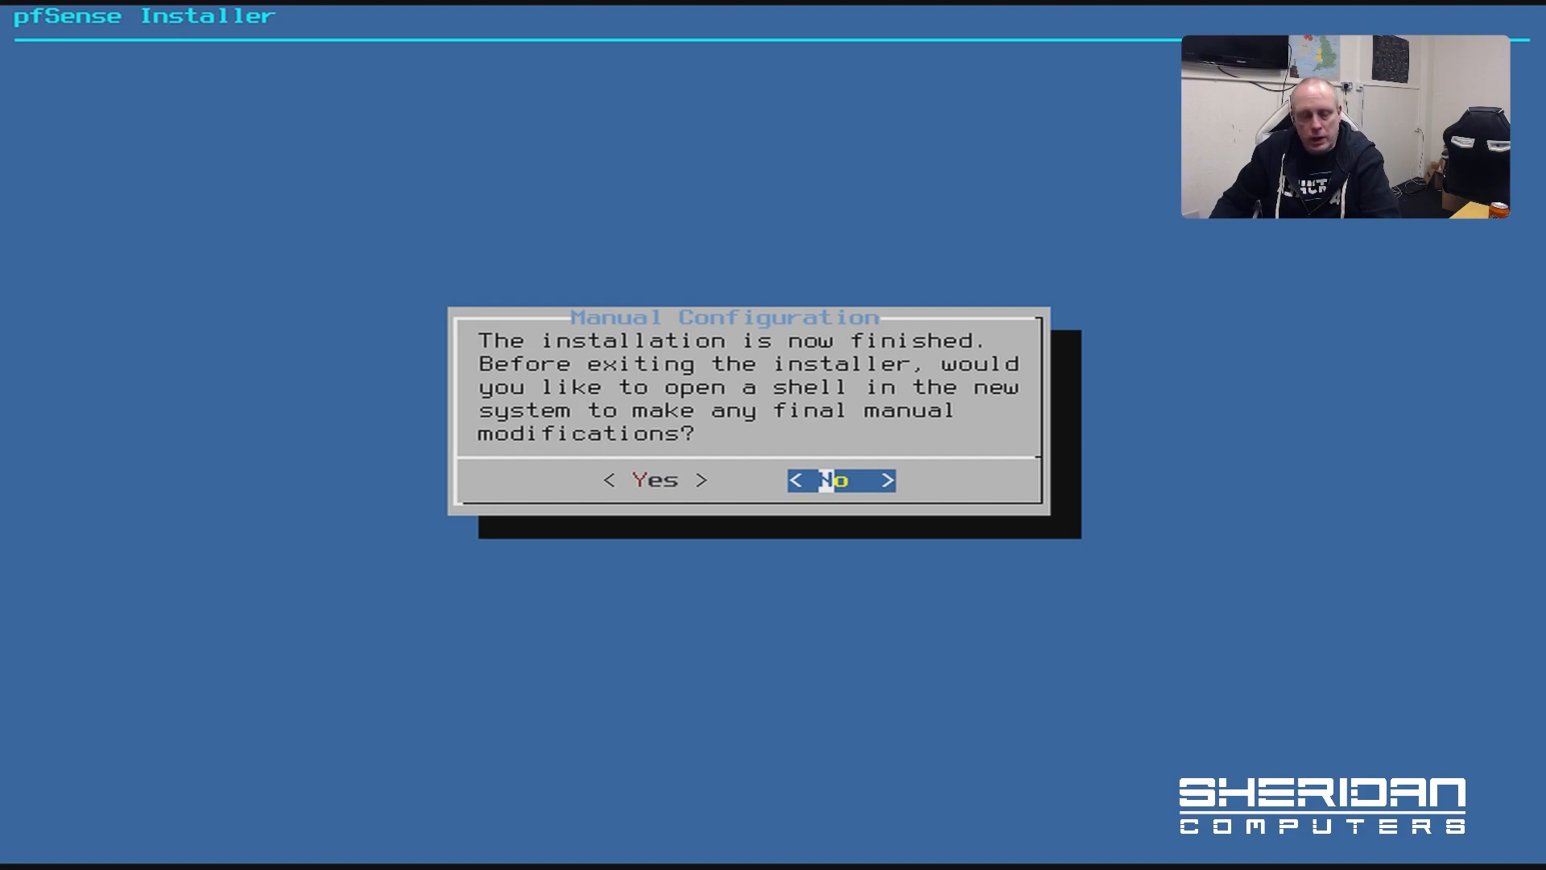
pyautogui.press('Return')
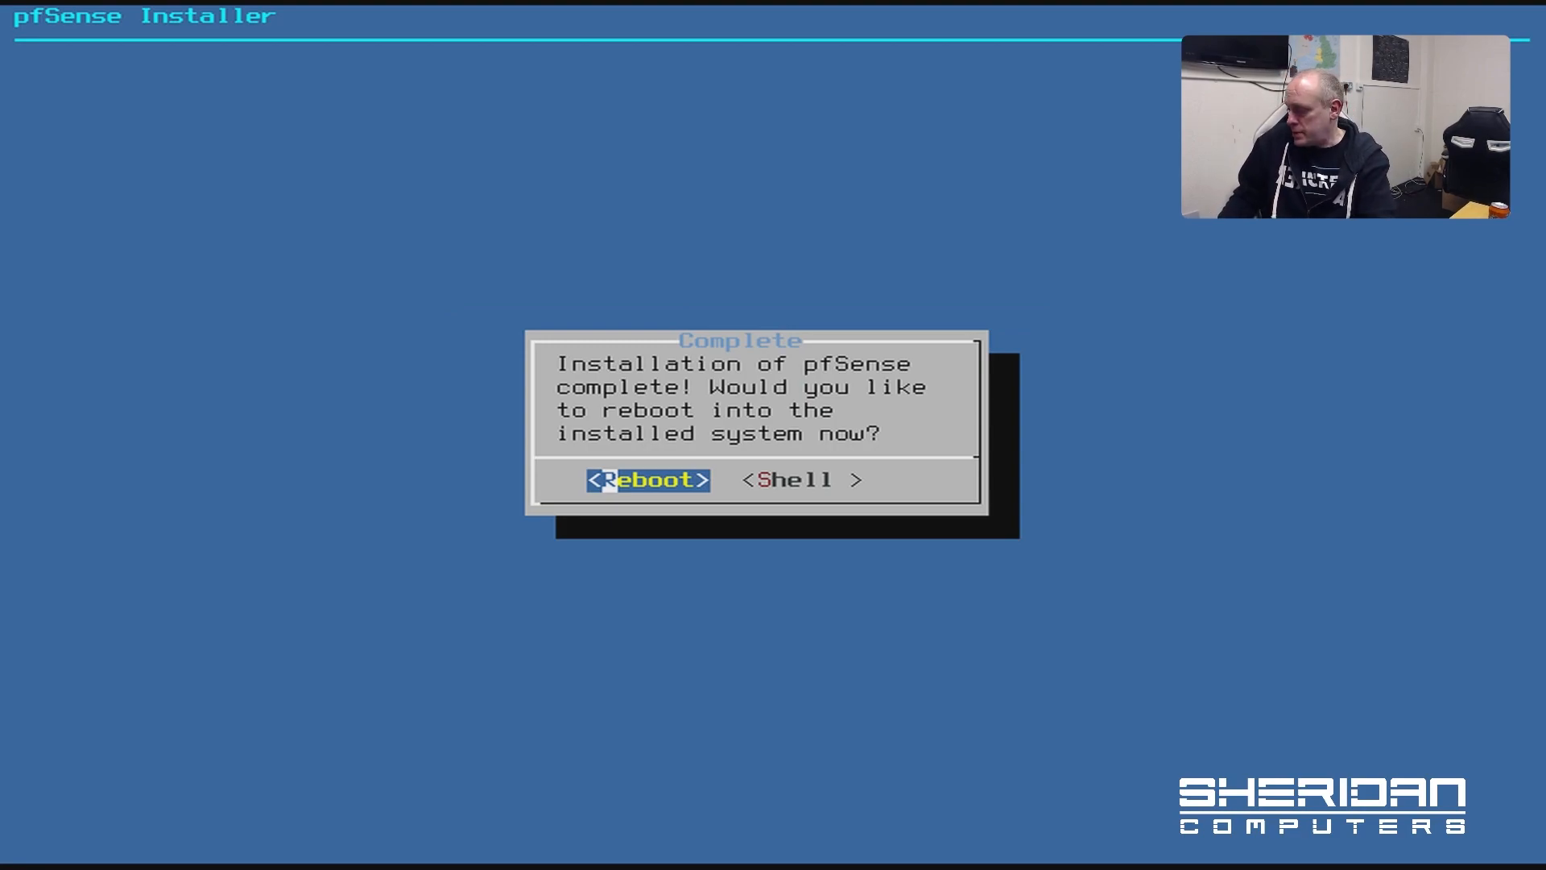
pyautogui.press('Return')
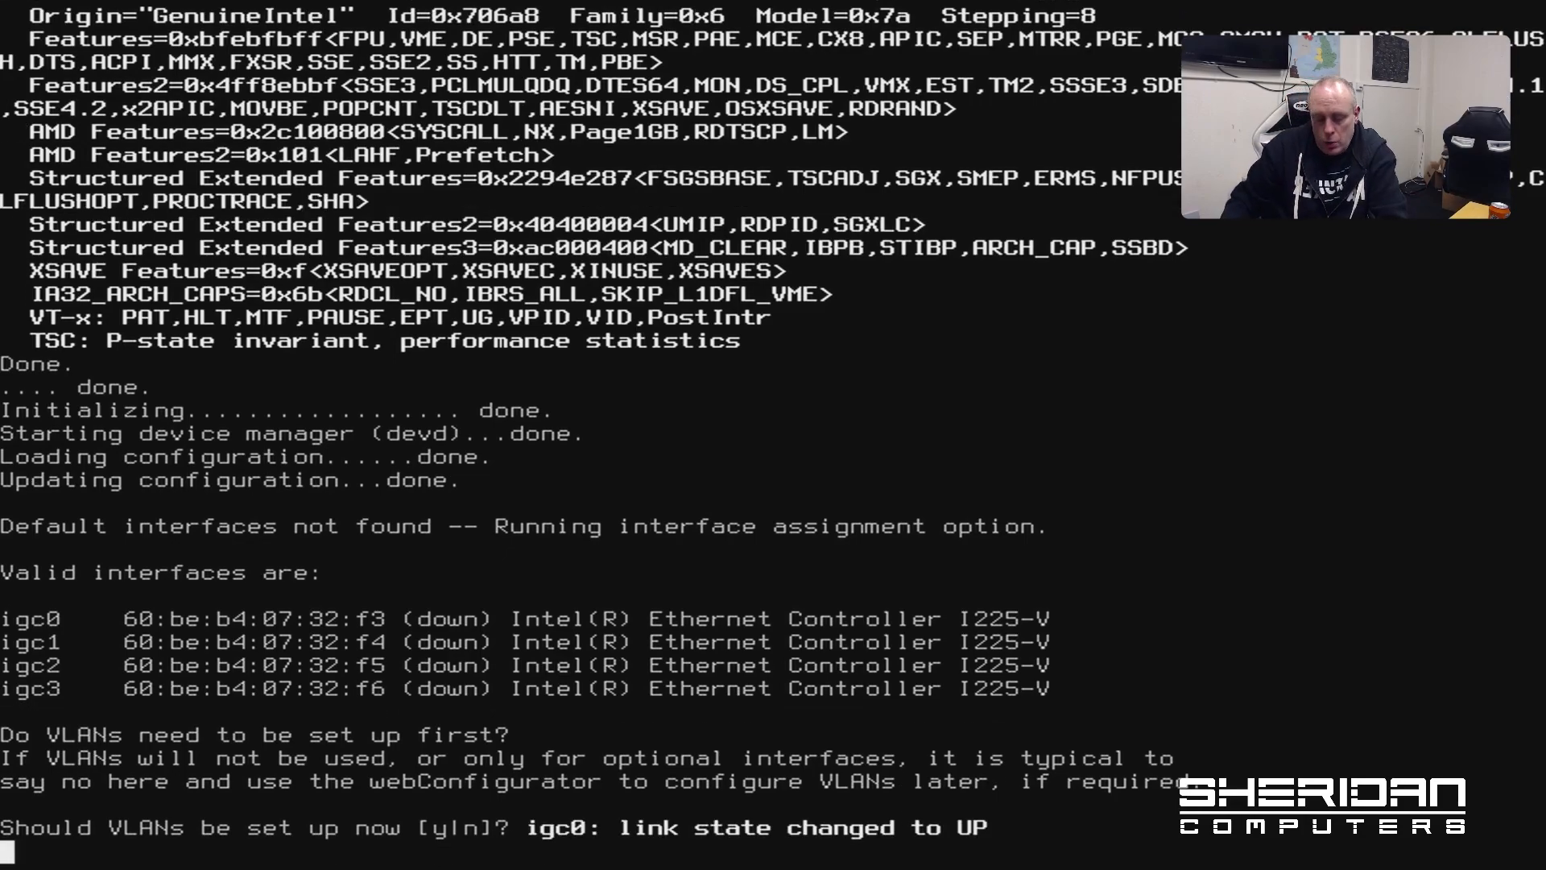
# Decline VLAN setup and start WAN interface auto-detection
pyautogui.write('n')
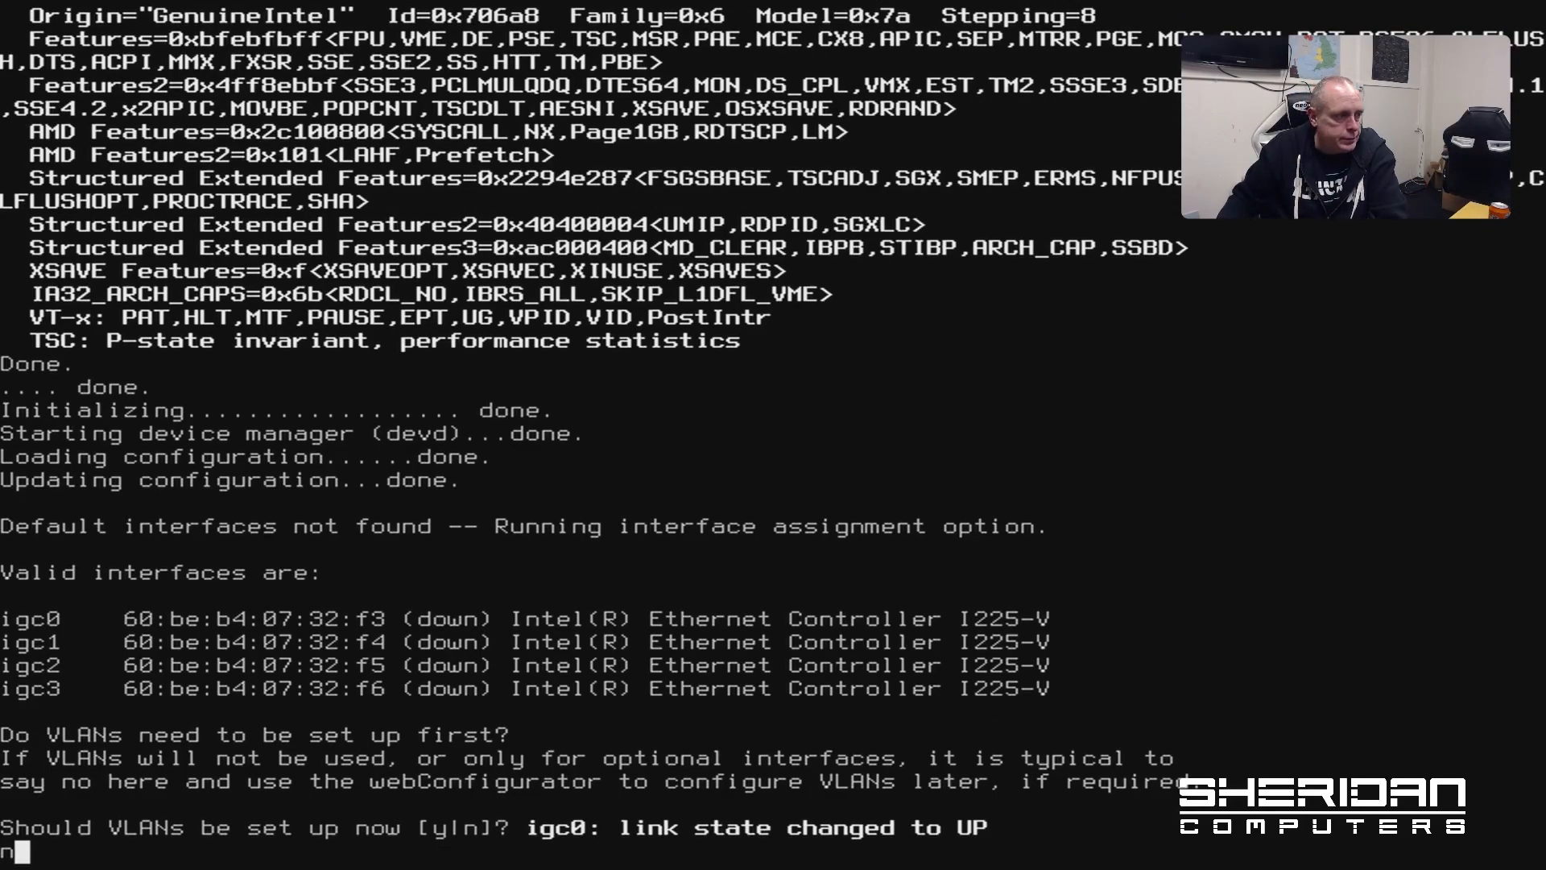
pyautogui.press('Return')
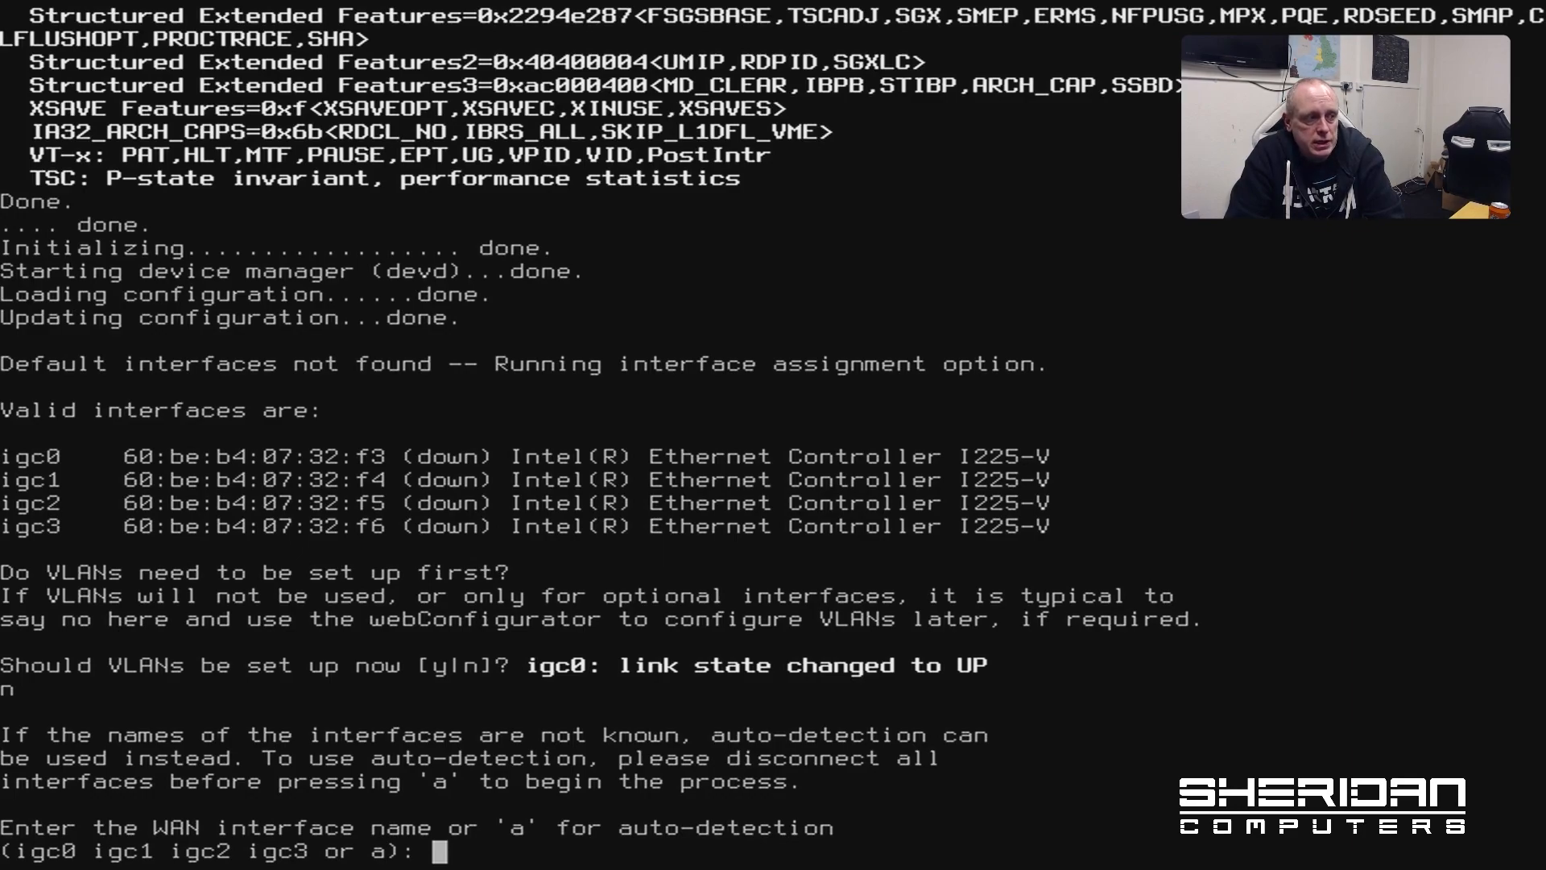
pyautogui.write('a')
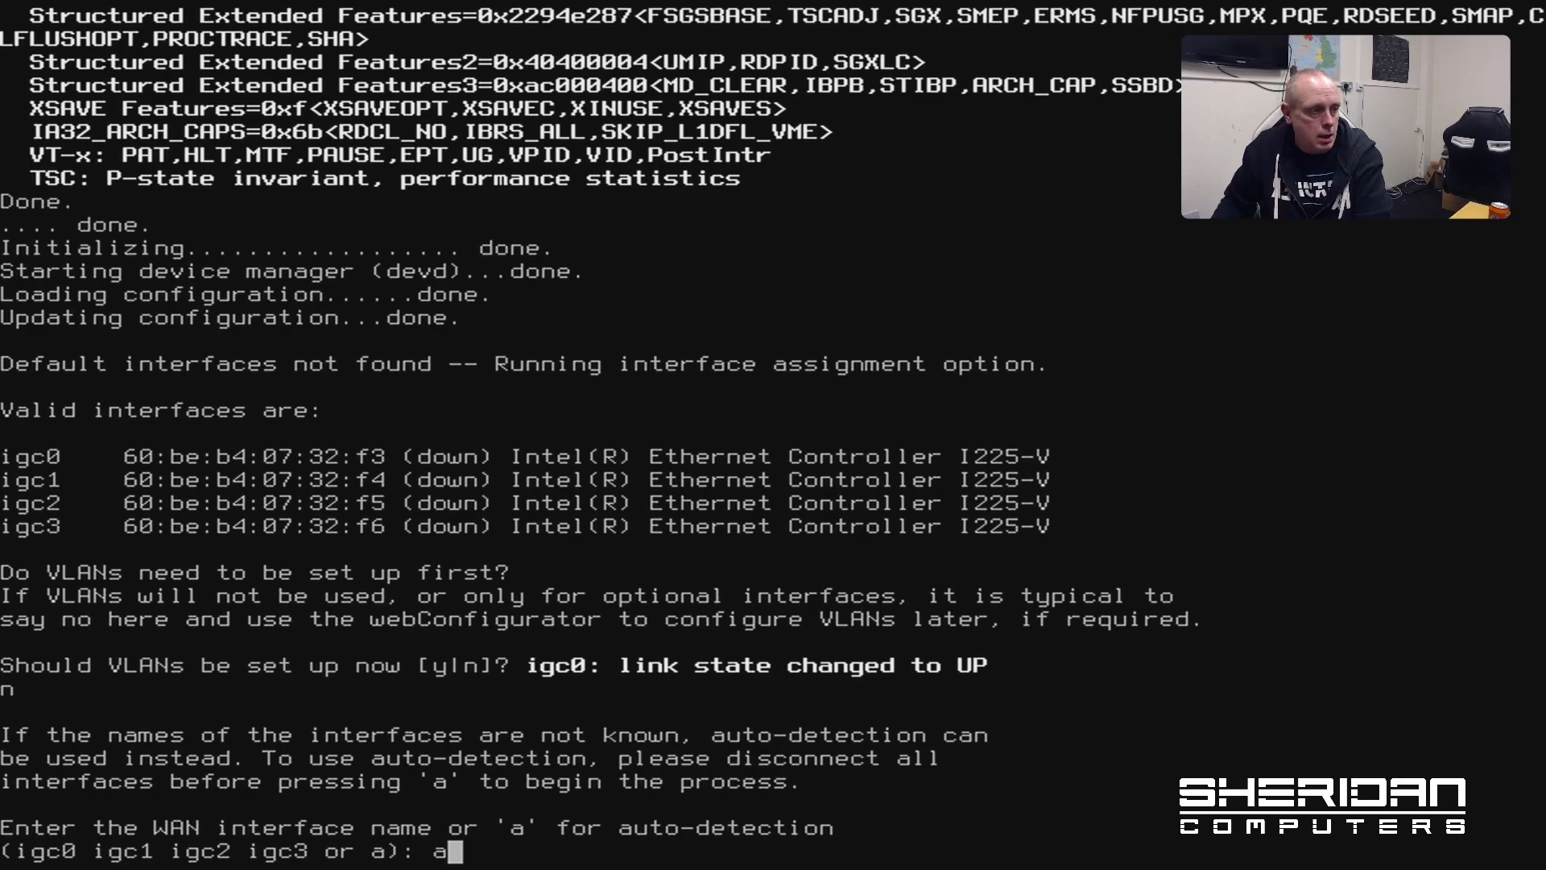
pyautogui.press('Return')
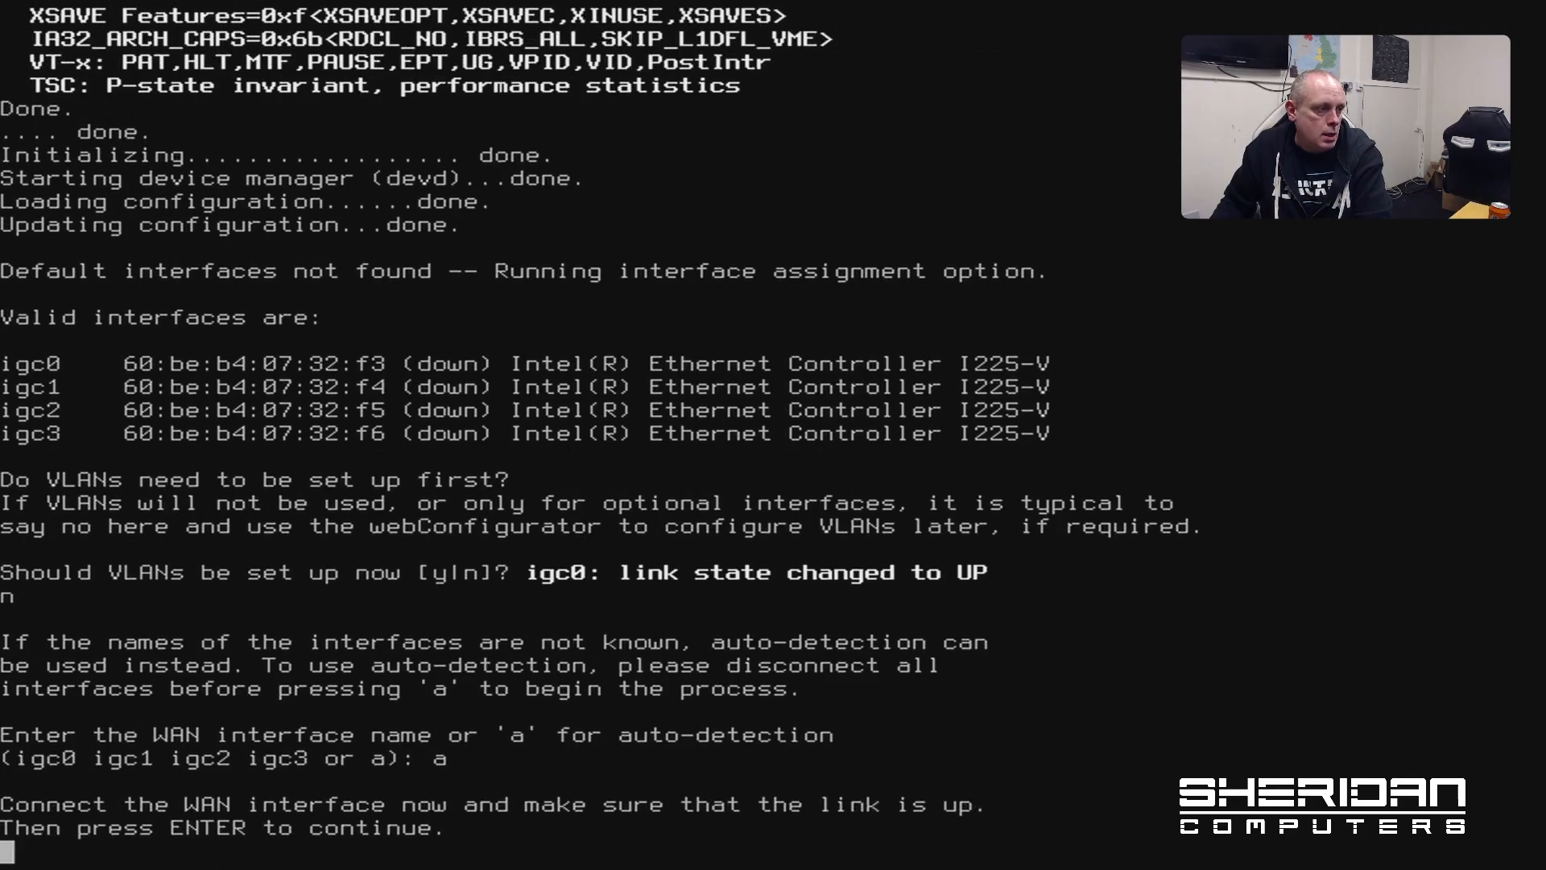
pyautogui.press('Return')
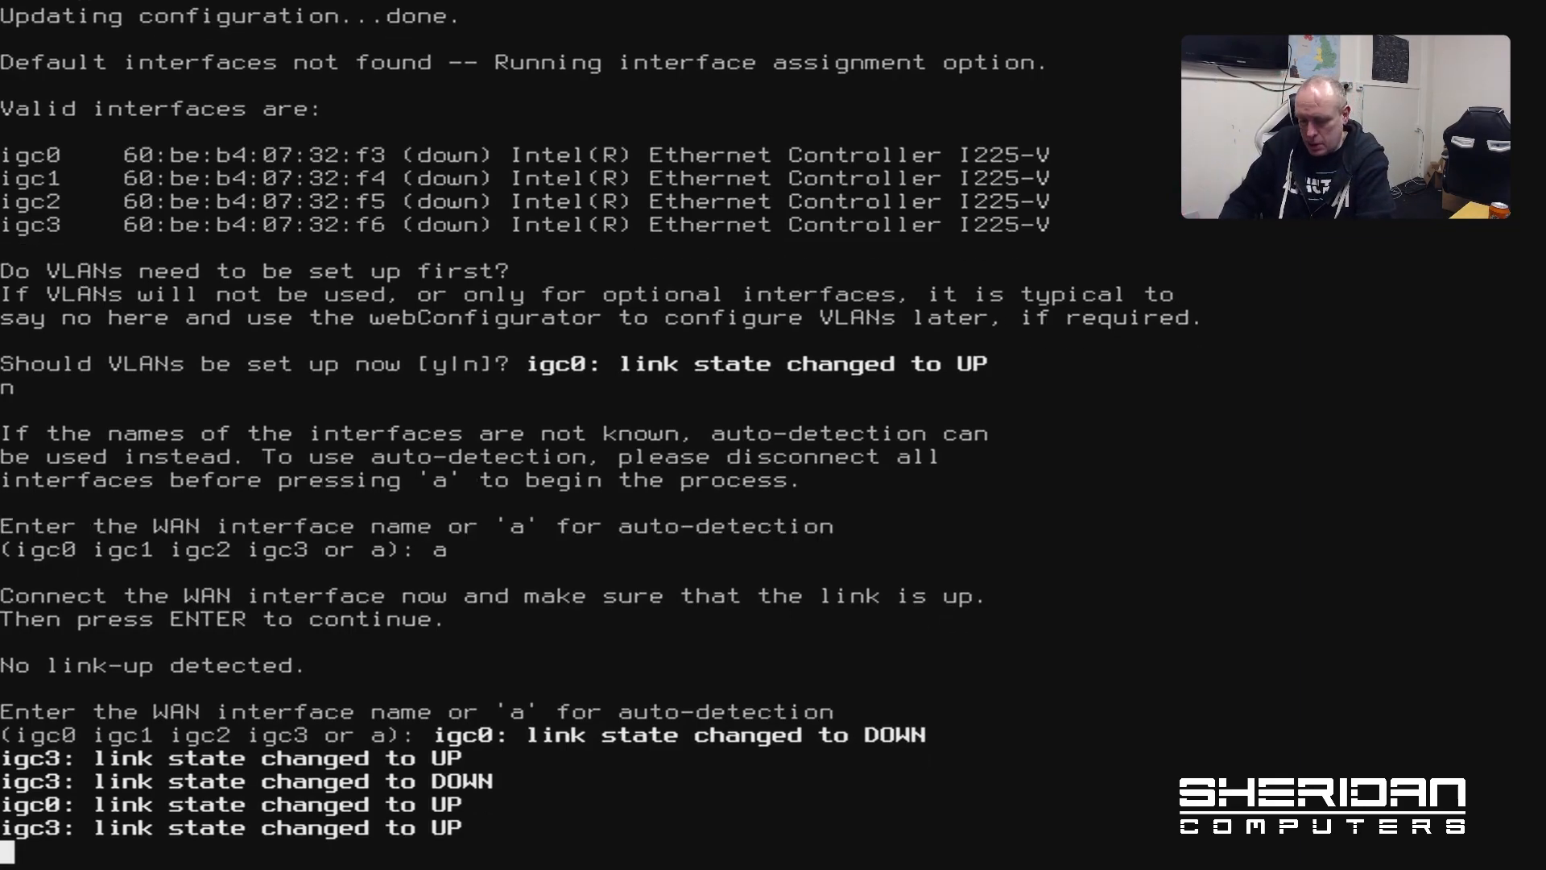
# Assign WAN to igc3 and LAN to igc0, skip Optional 1, and confirm with y
pyautogui.write('igc')
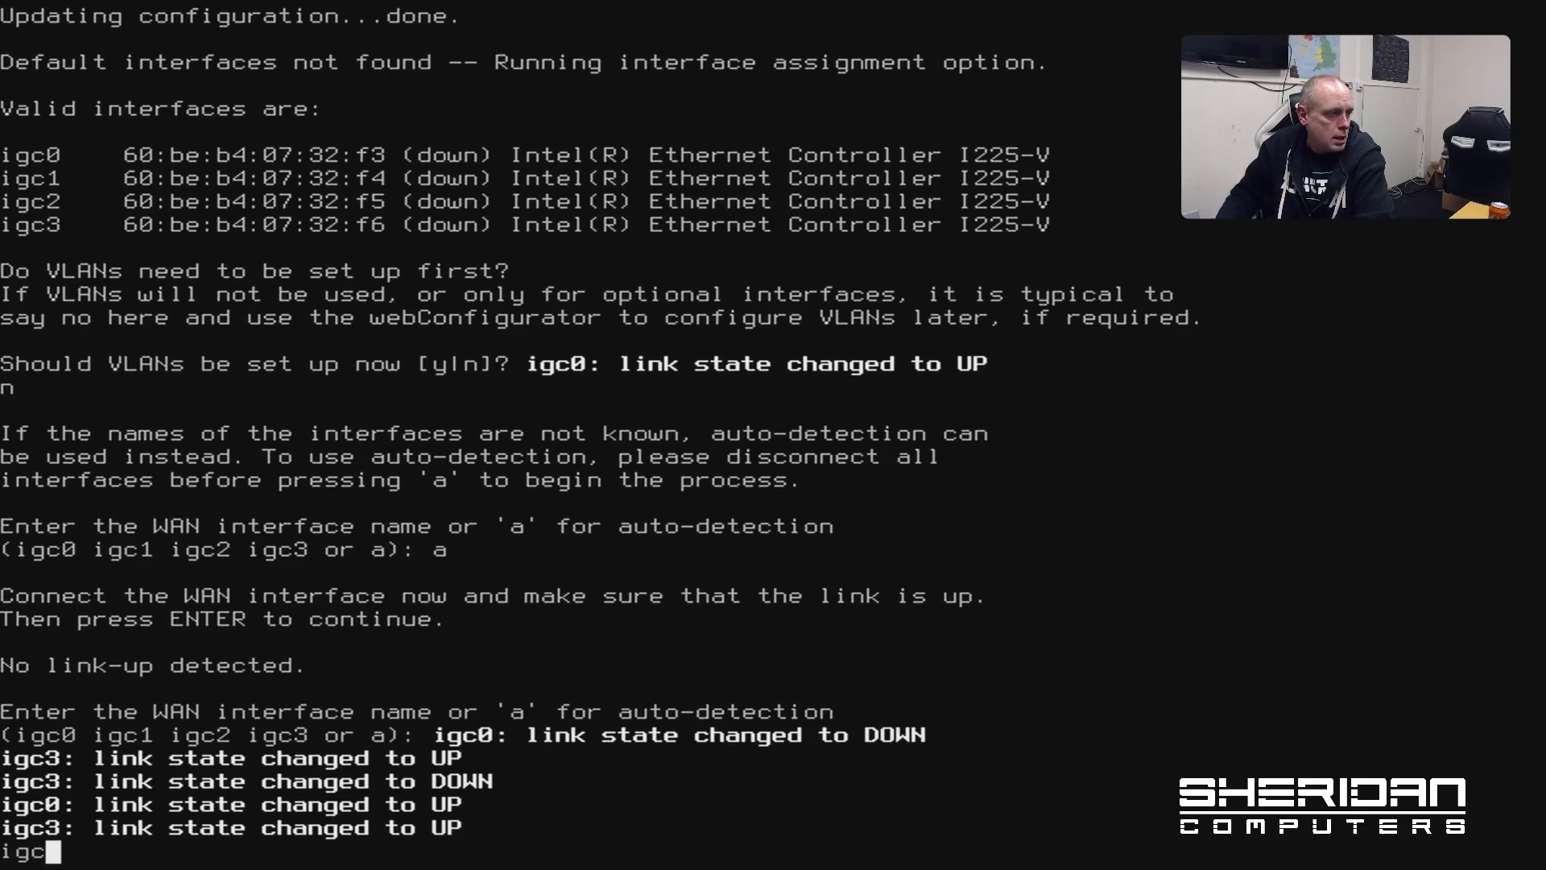
pyautogui.write('3')
pyautogui.press('Return')
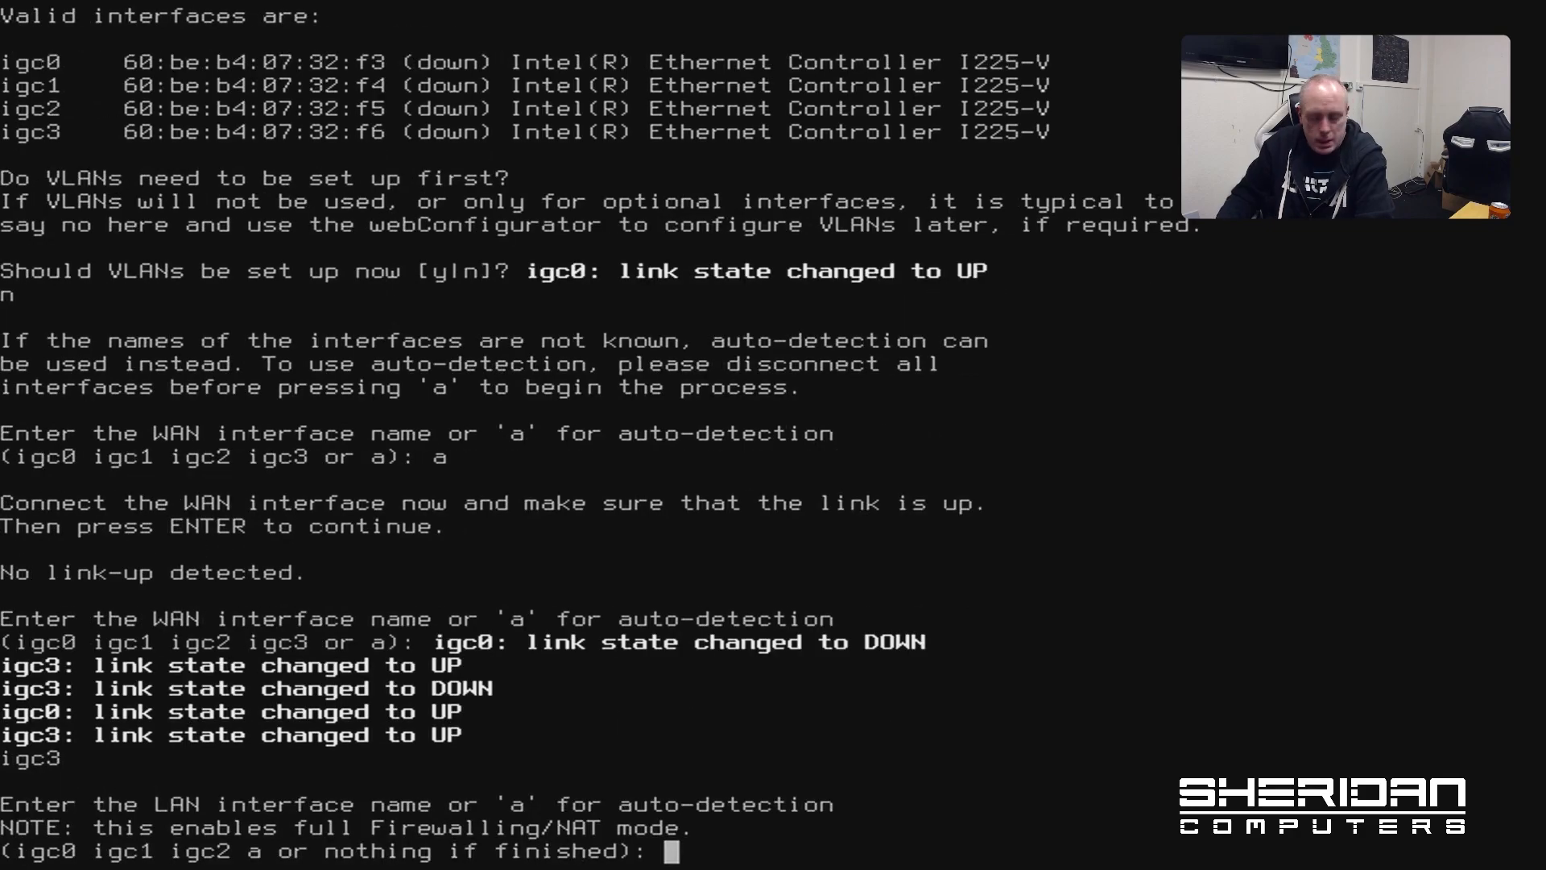
pyautogui.write('igc0')
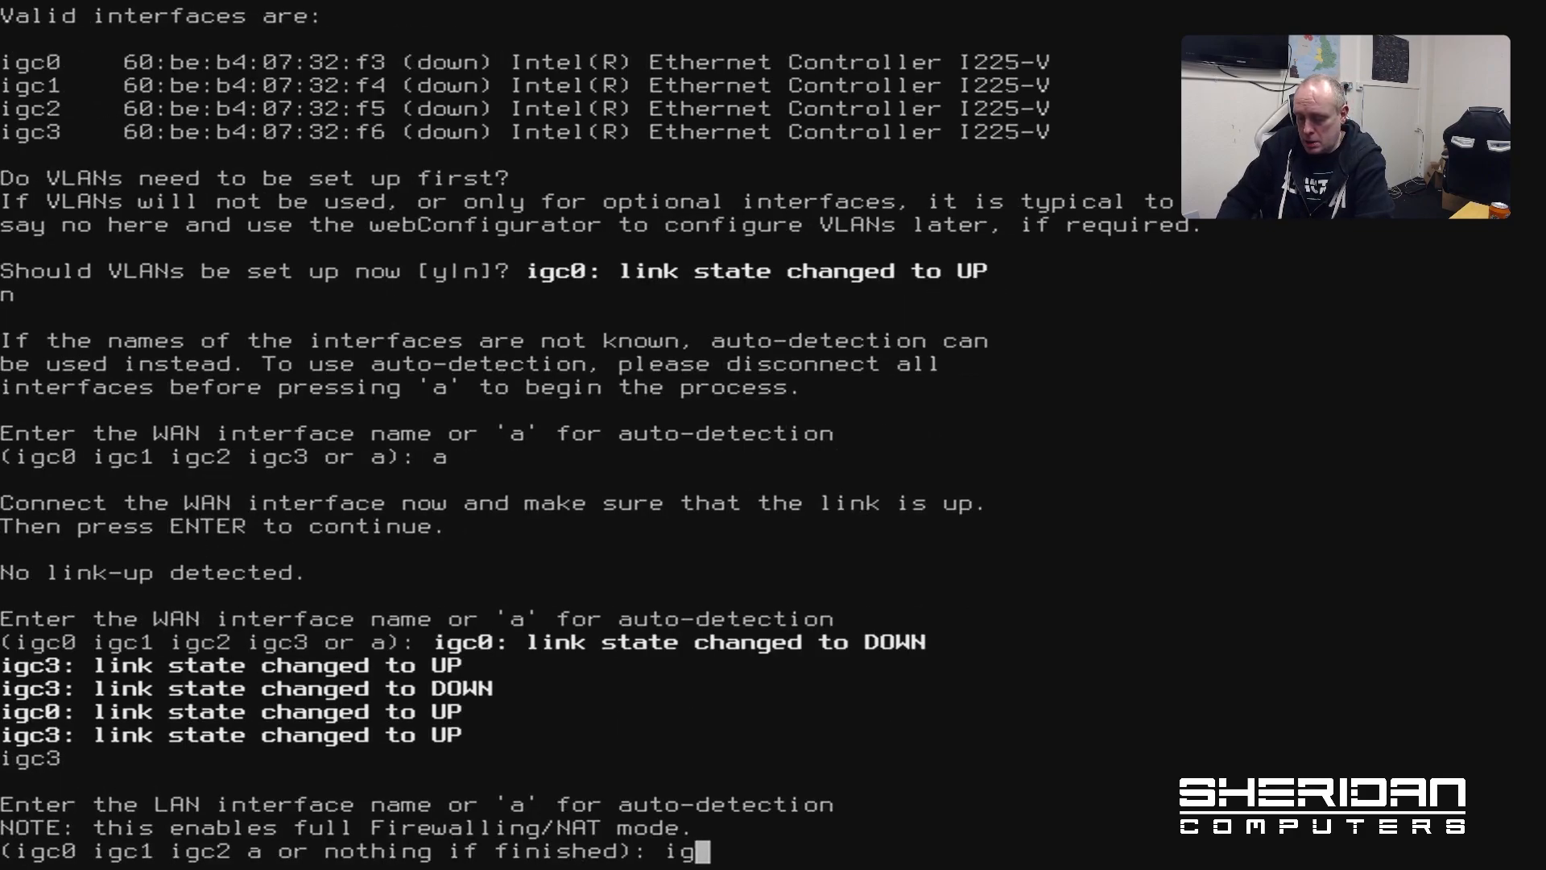
pyautogui.press('Return')
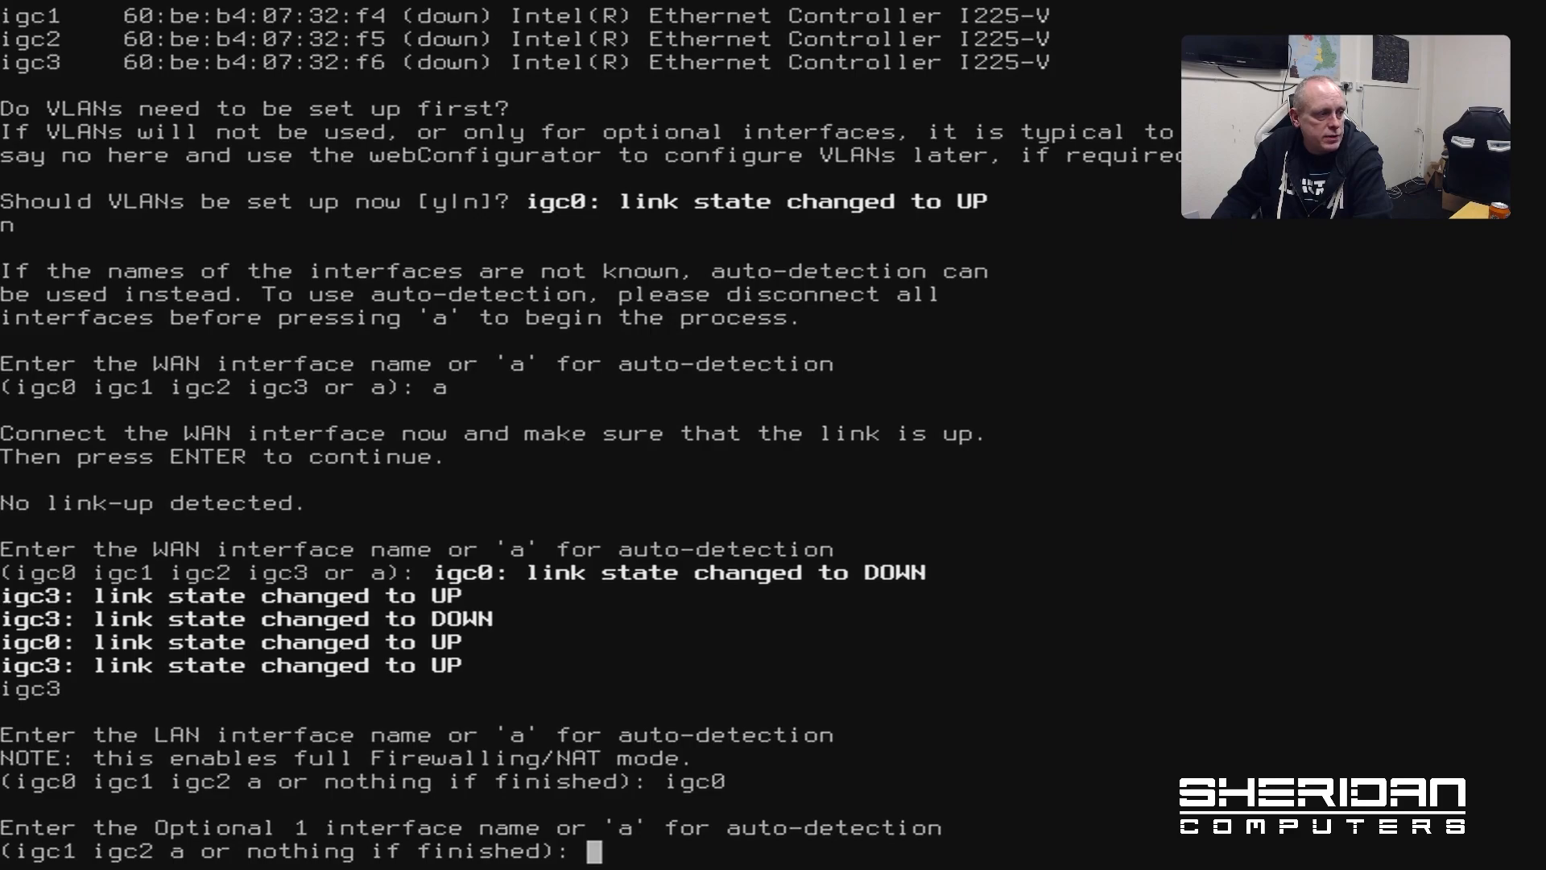
pyautogui.press('Return')
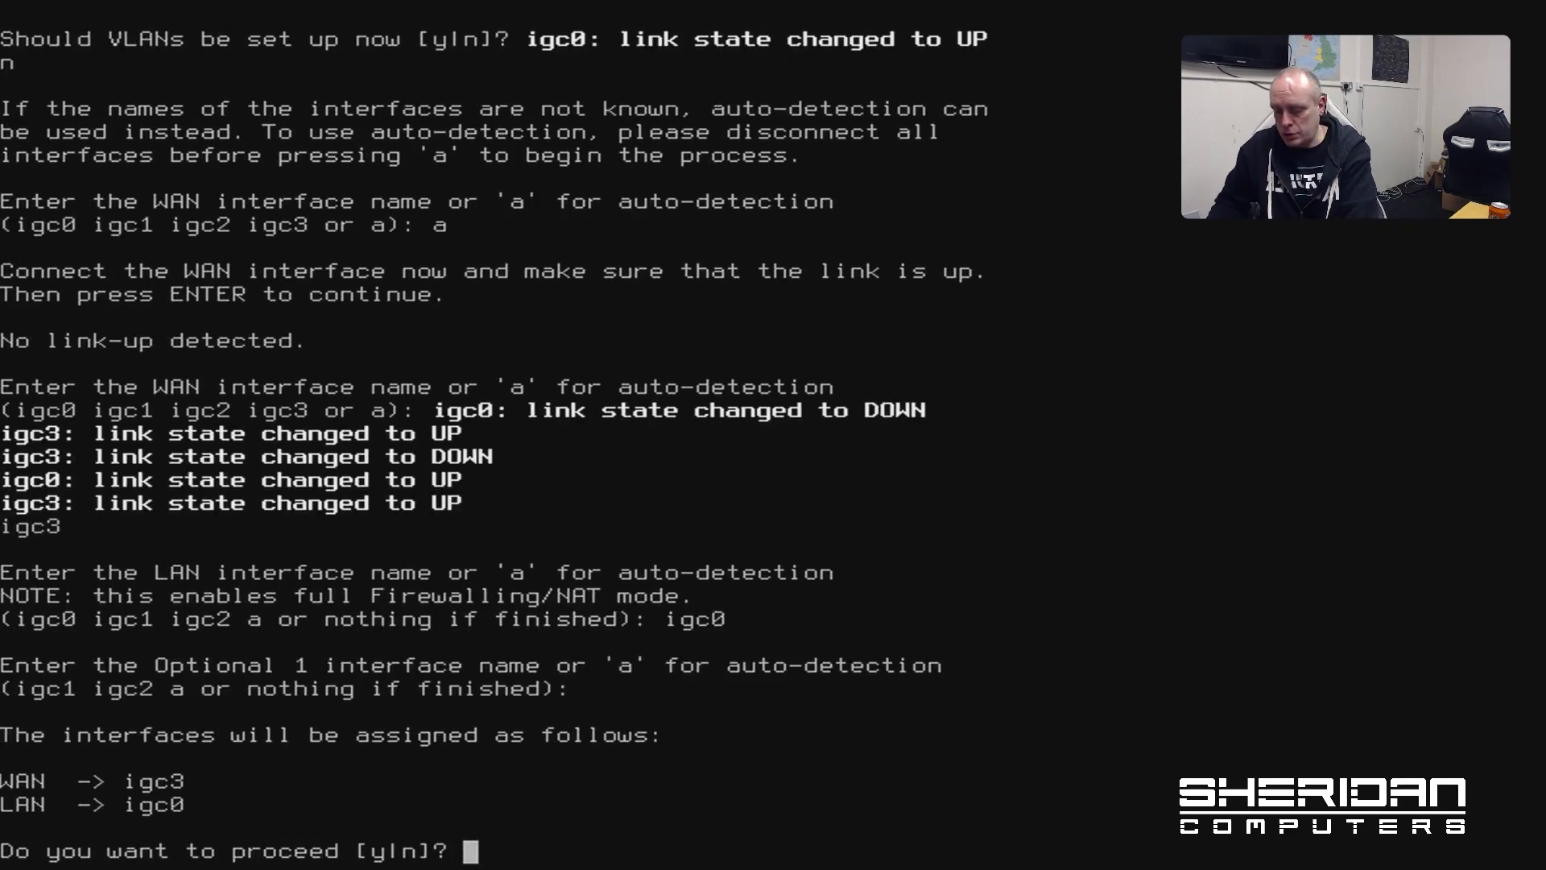
pyautogui.write('y')
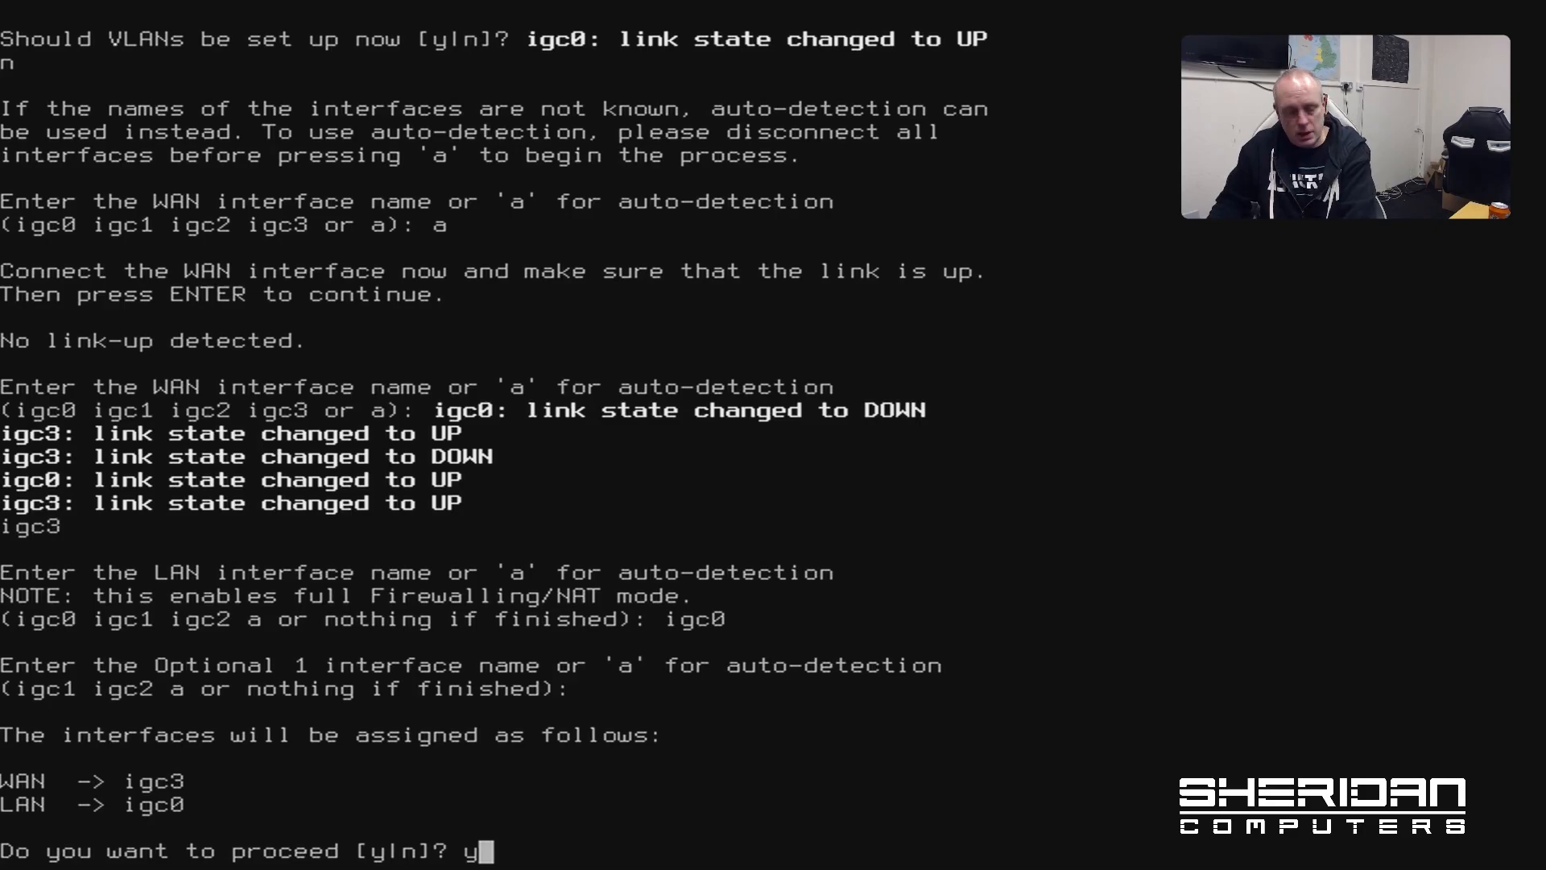
pyautogui.press('Return')
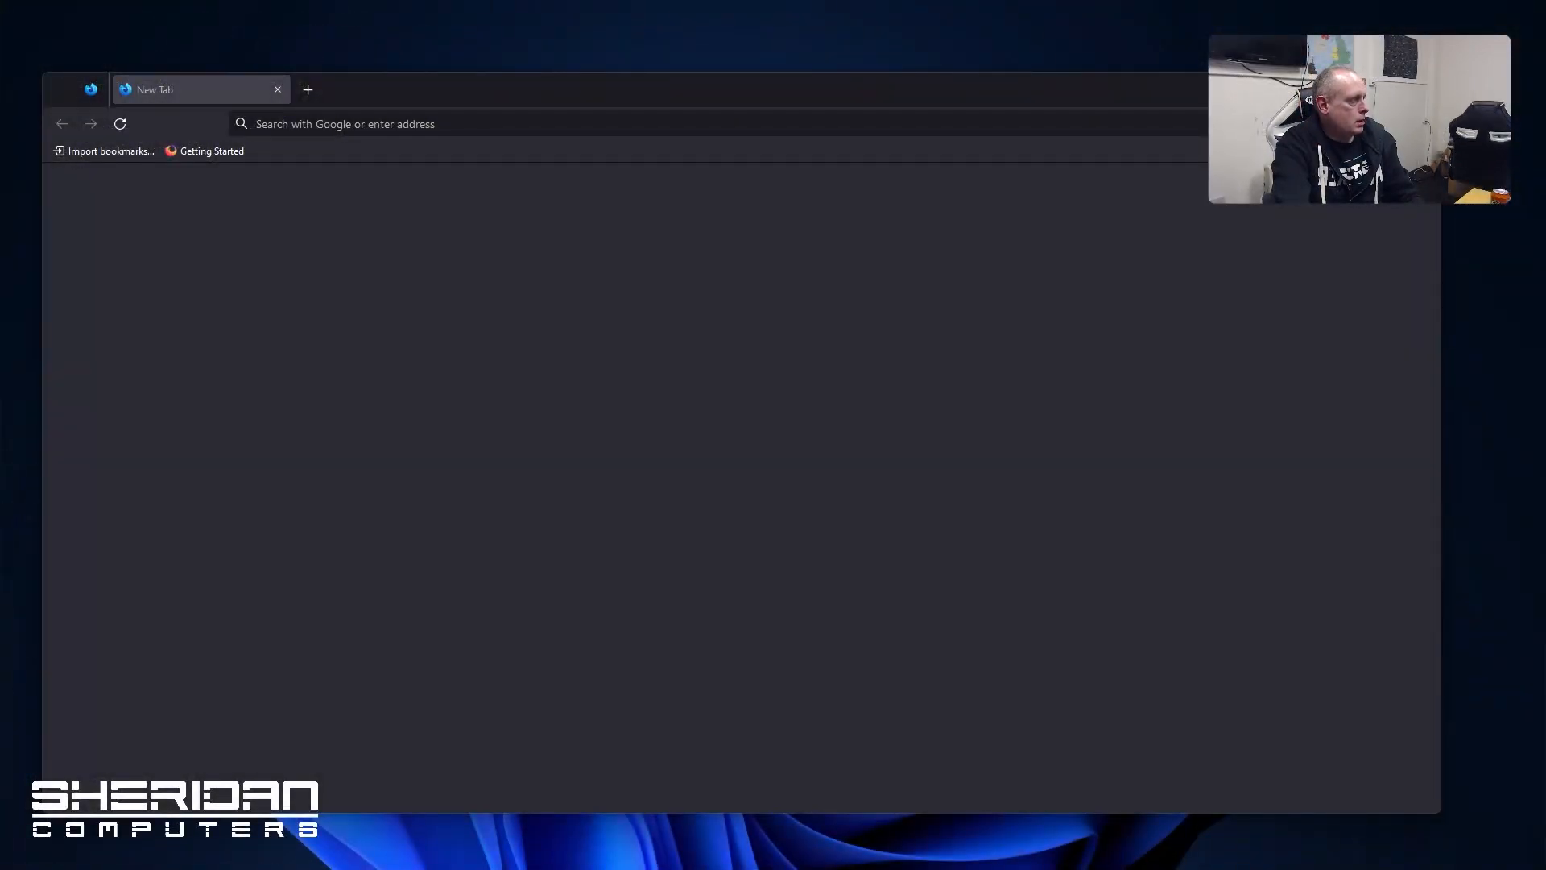
# Ping 192.168.1.1 from PowerShell, stop it after replies, and close PowerShell
pyautogui.moveTo(0, 199); pyautogui.dragTo(907, 178)
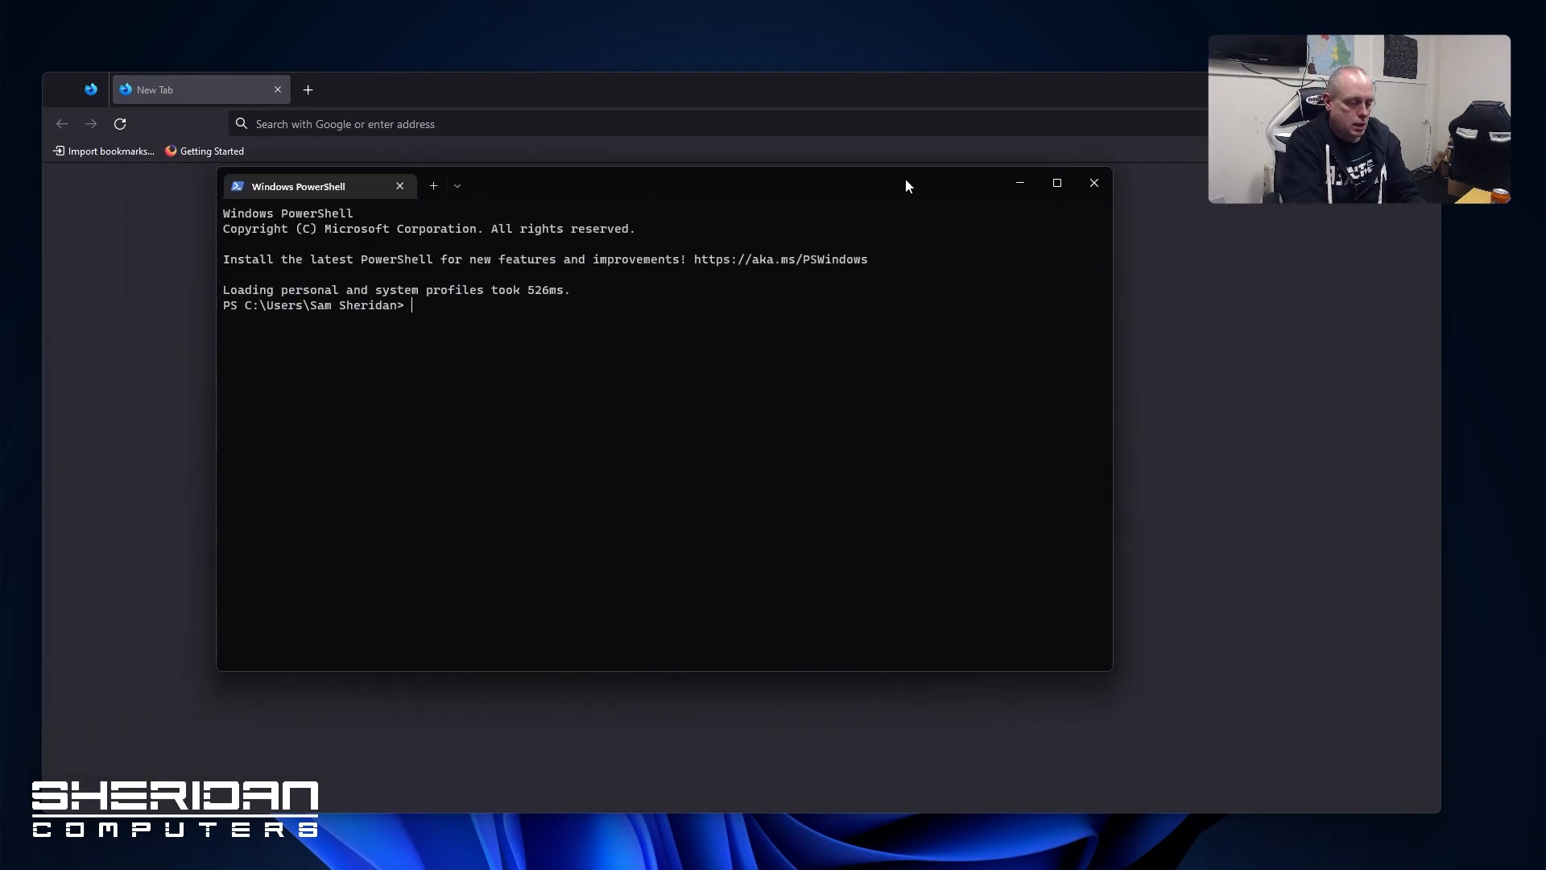
pyautogui.hotkey('ctrl', '+')
pyautogui.write('ping ')
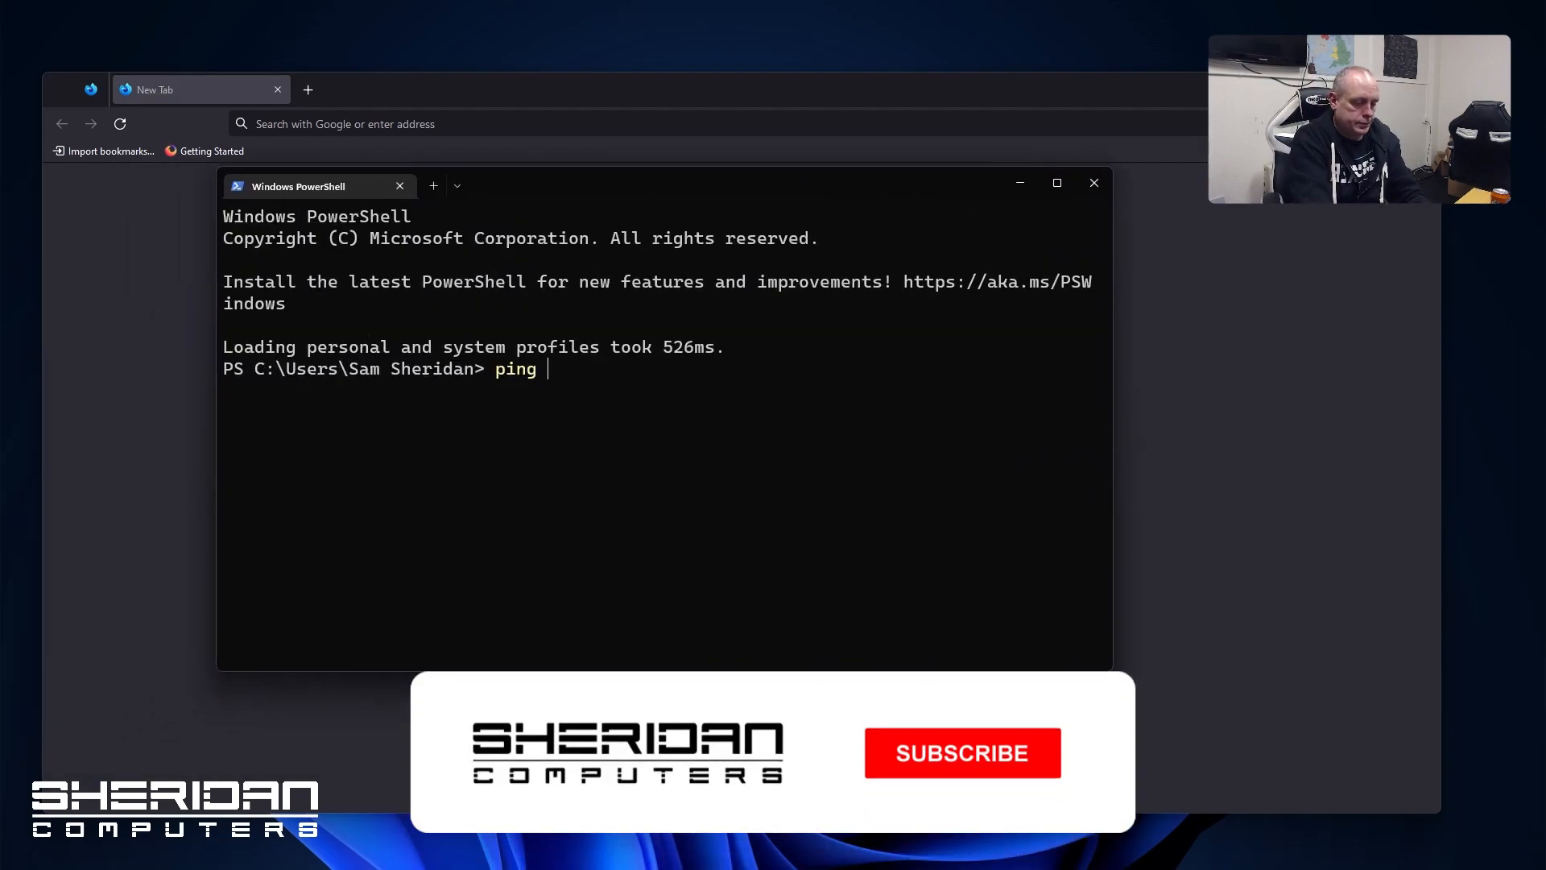
pyautogui.write('192.168.1.1')
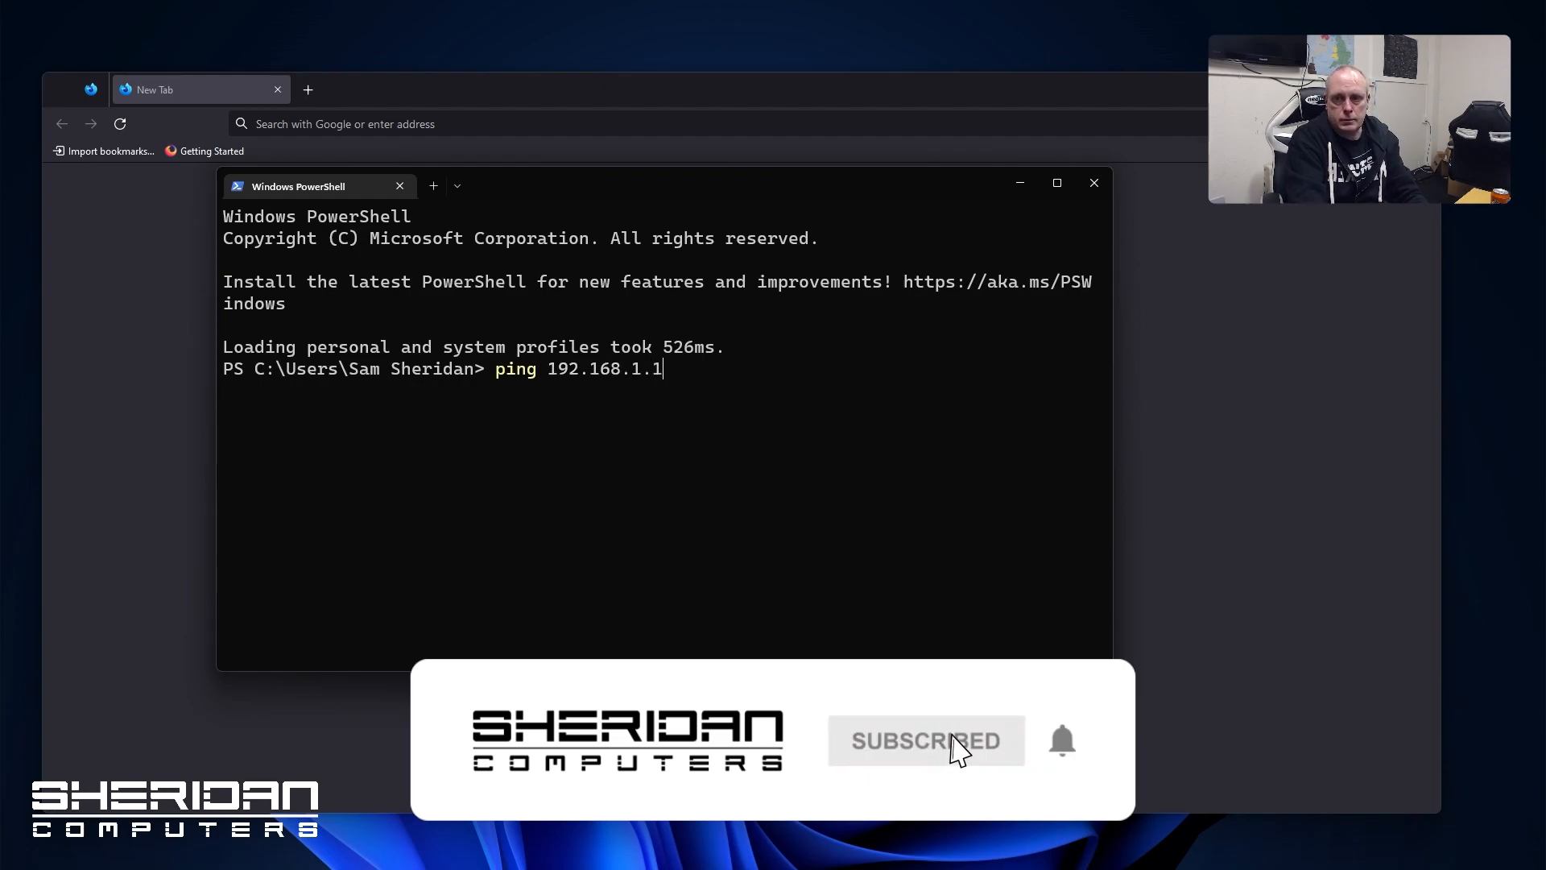
pyautogui.press('Return')
pyautogui.hotkey('ctrl', 'c')
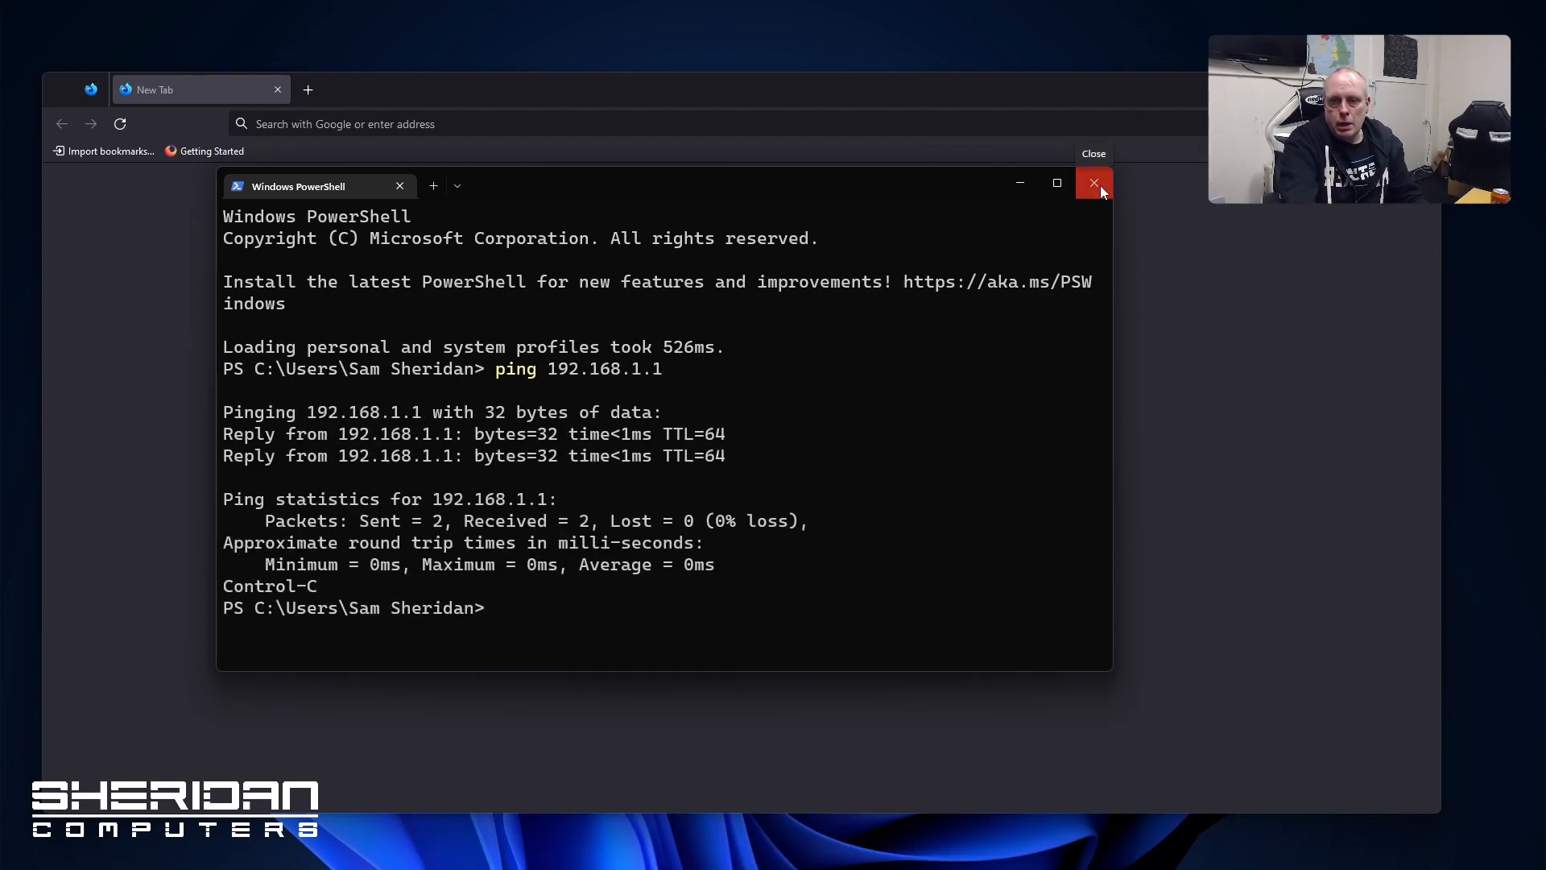
pyautogui.click(1094, 183)
pyautogui.click(478, 125)
# Load 192.168.1.1 at 150% zoom and accept the self-signed certificate warning
pyautogui.write('1')
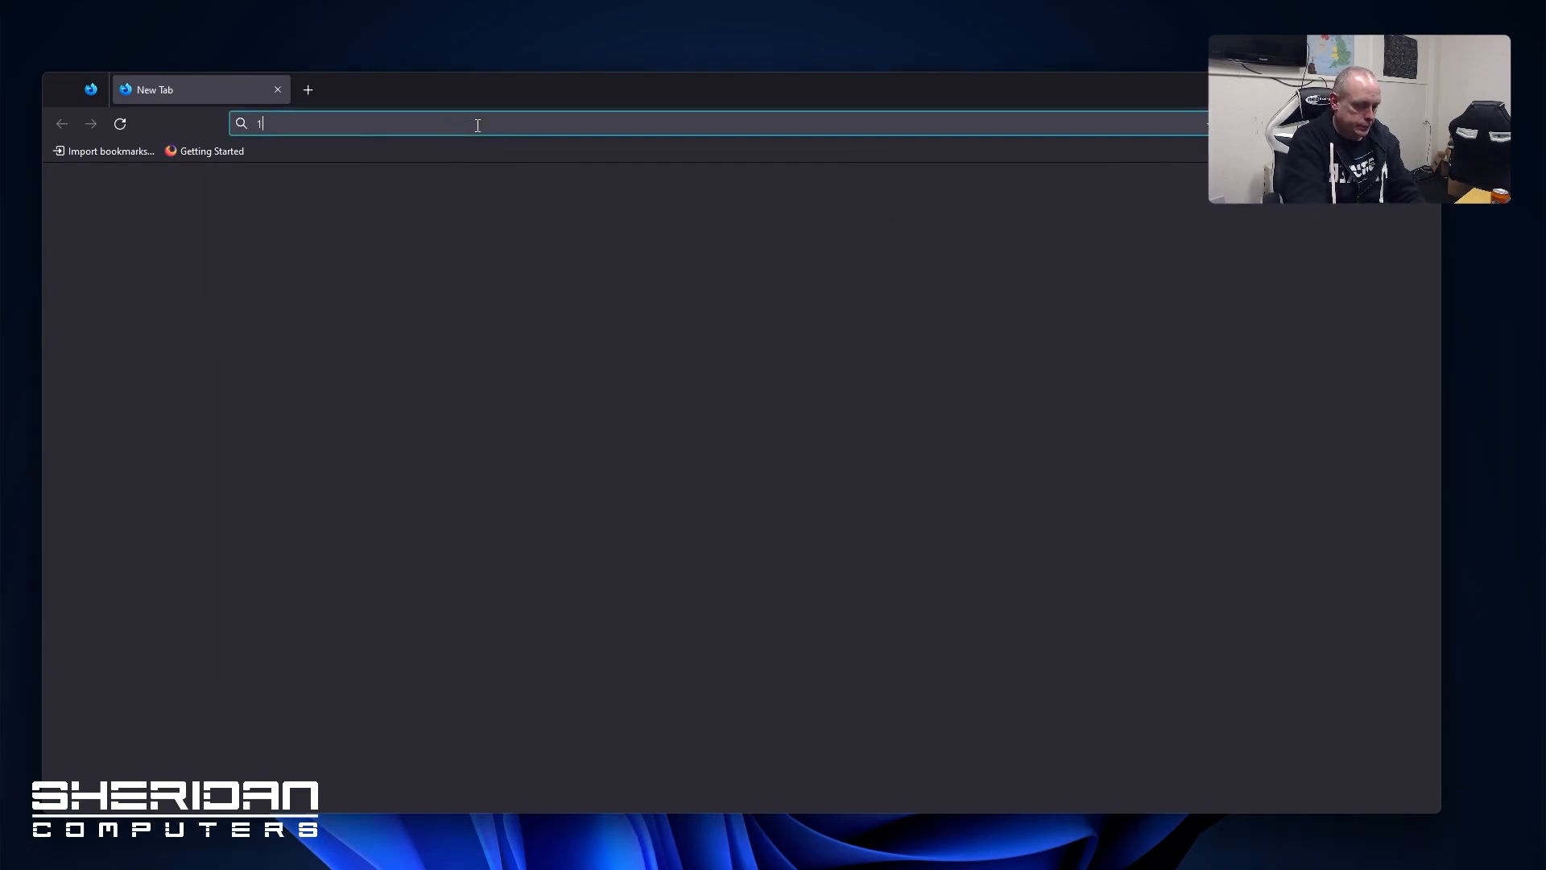
pyautogui.write('92.168.1.1')
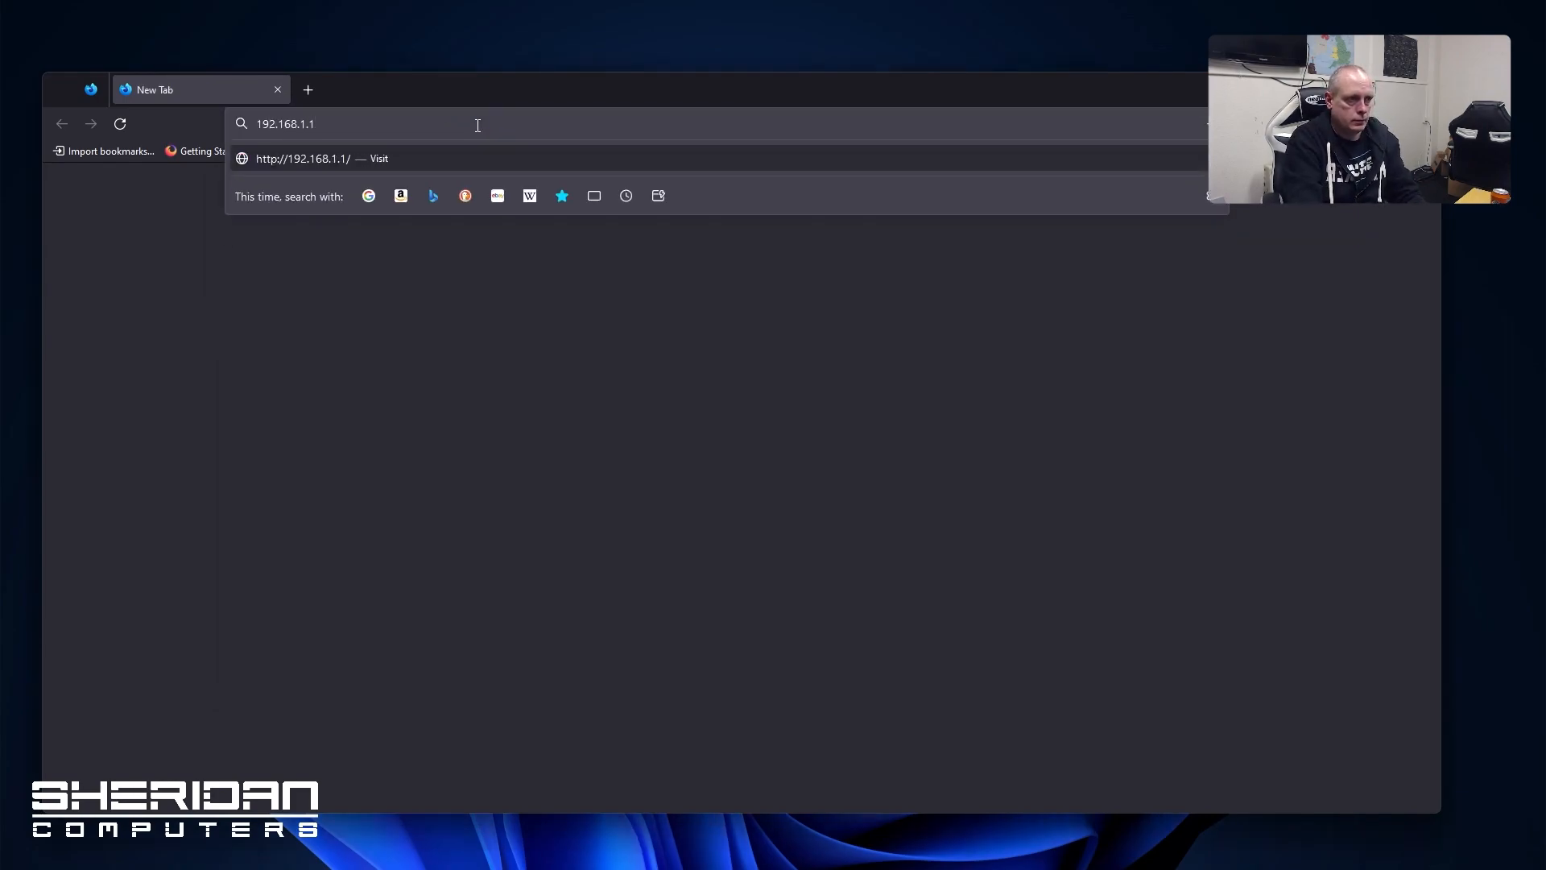
pyautogui.press('Return')
pyautogui.hotkey('ctrl', '+')
pyautogui.hotkey('ctrl', '+')
pyautogui.hotkey('ctrl', '+')
pyautogui.hotkey('ctrl', '+')
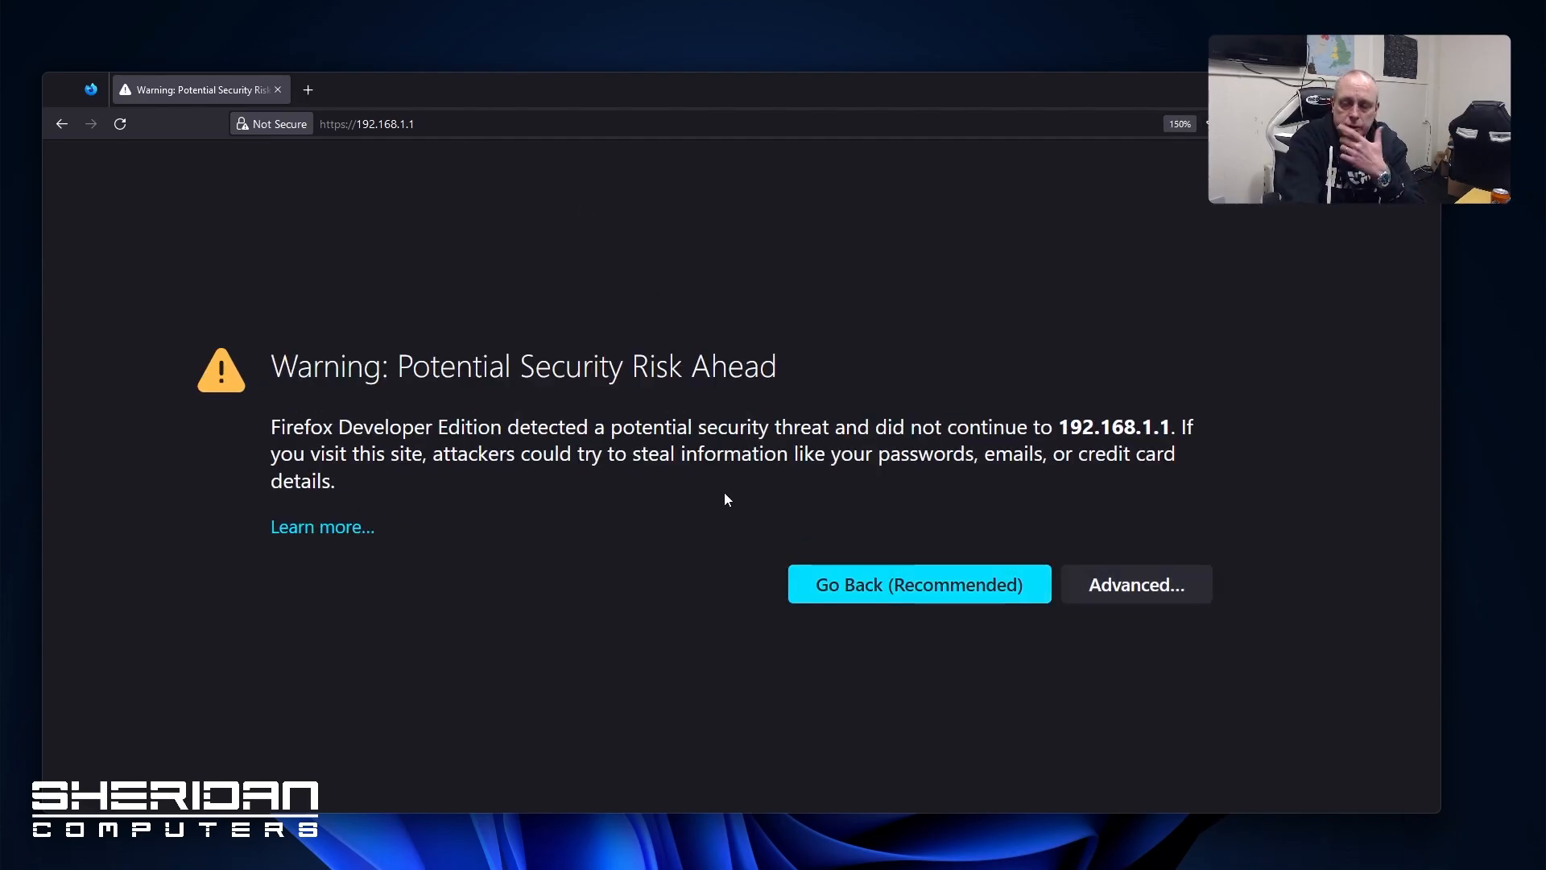
pyautogui.click(1113, 595)
pyautogui.scroll(-3, 743, 637)
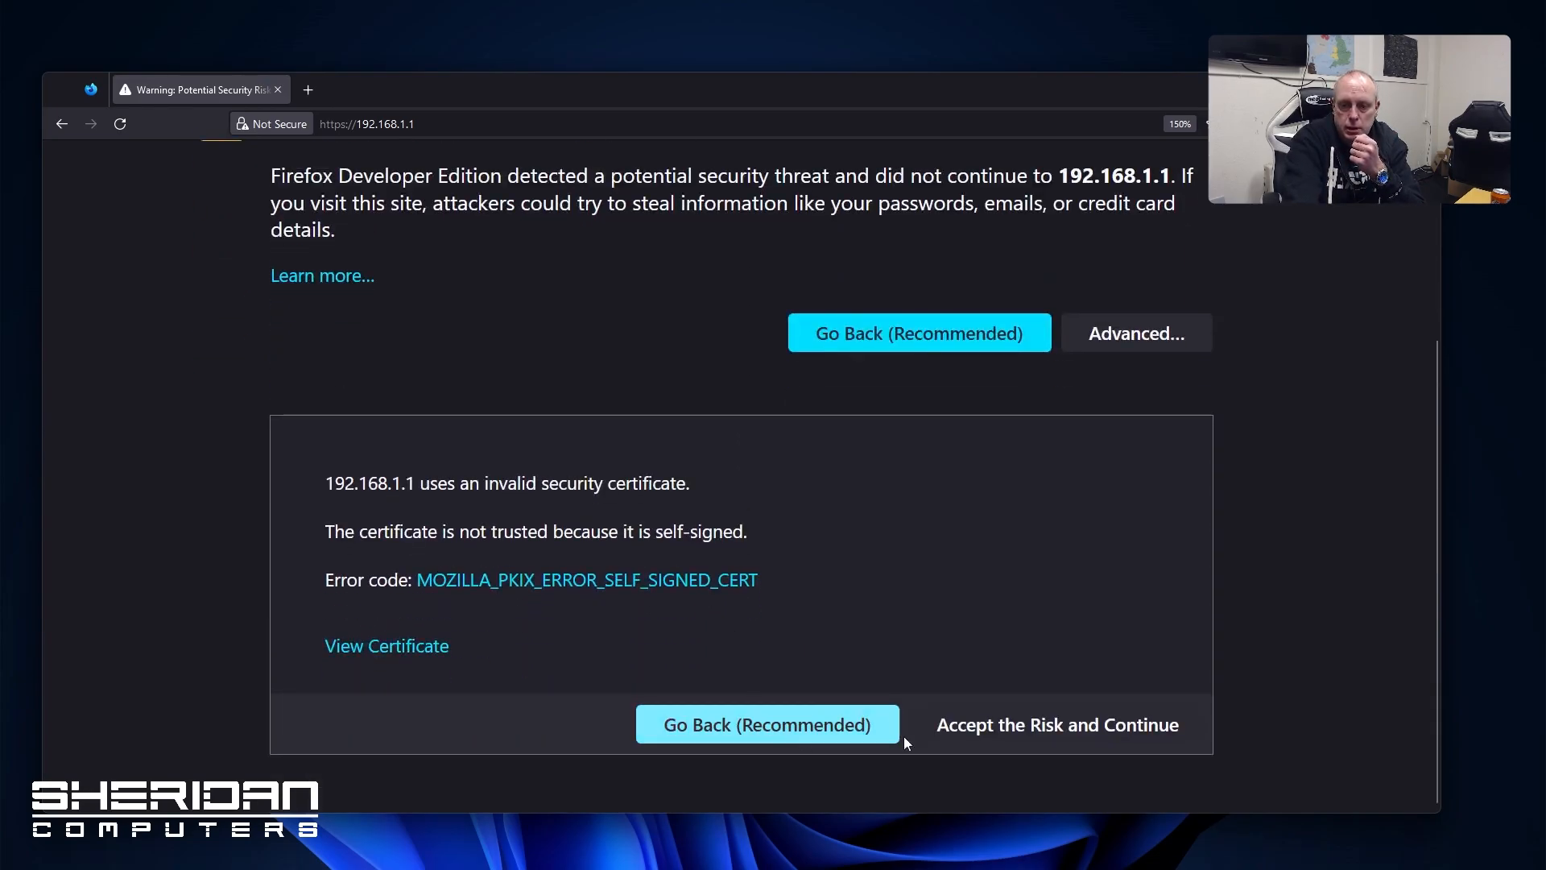
pyautogui.click(958, 728)
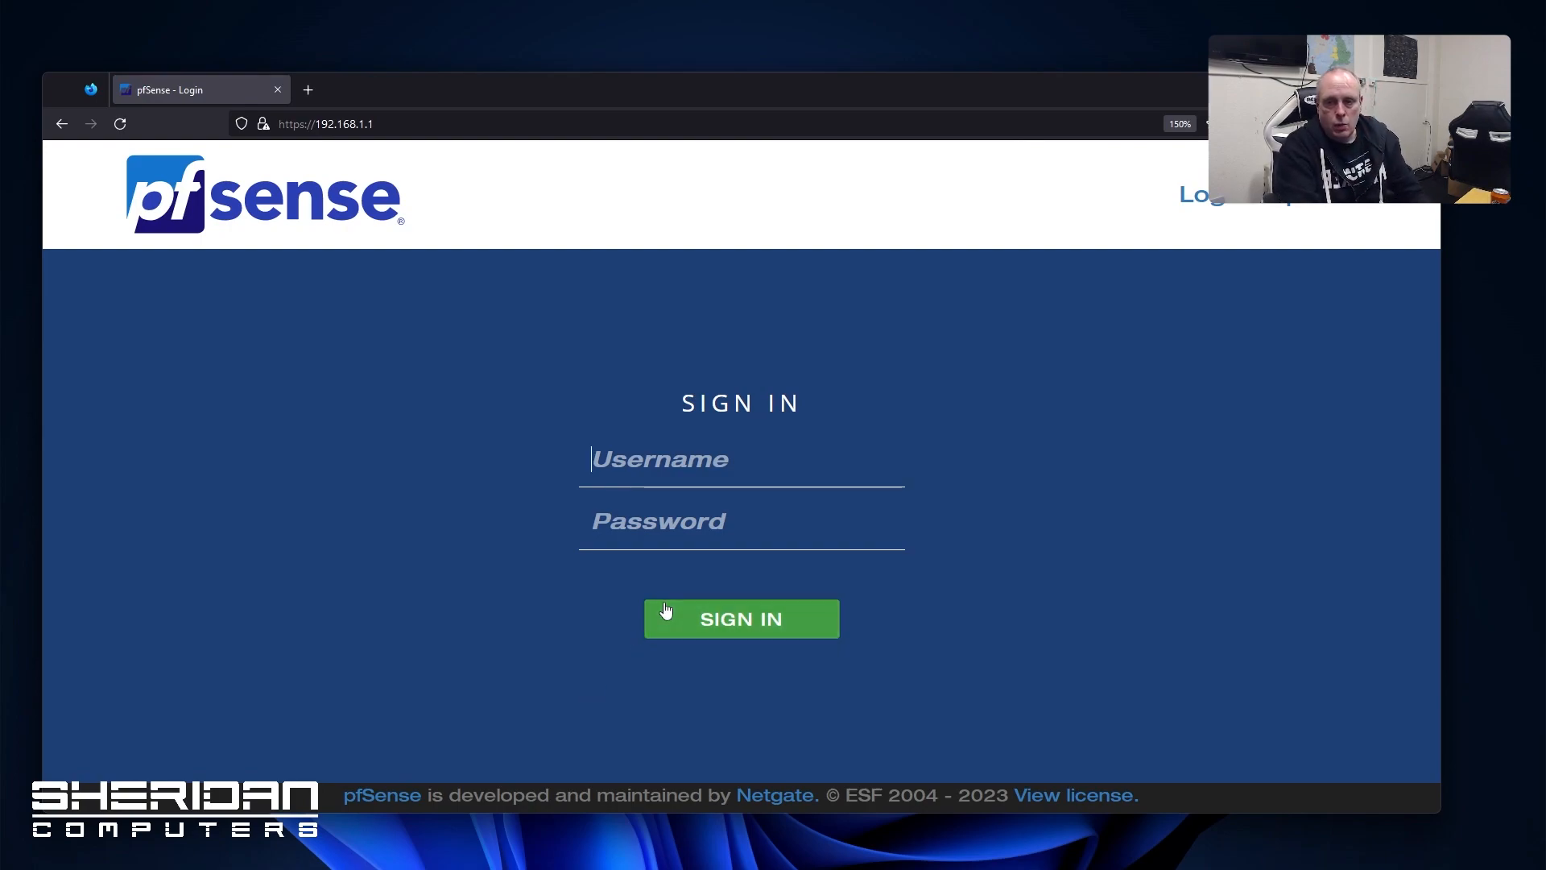
# Sign in to pfSense as admin with the default password
pyautogui.write('adin')
pyautogui.press('BackSpace')
pyautogui.press('BackSpace')
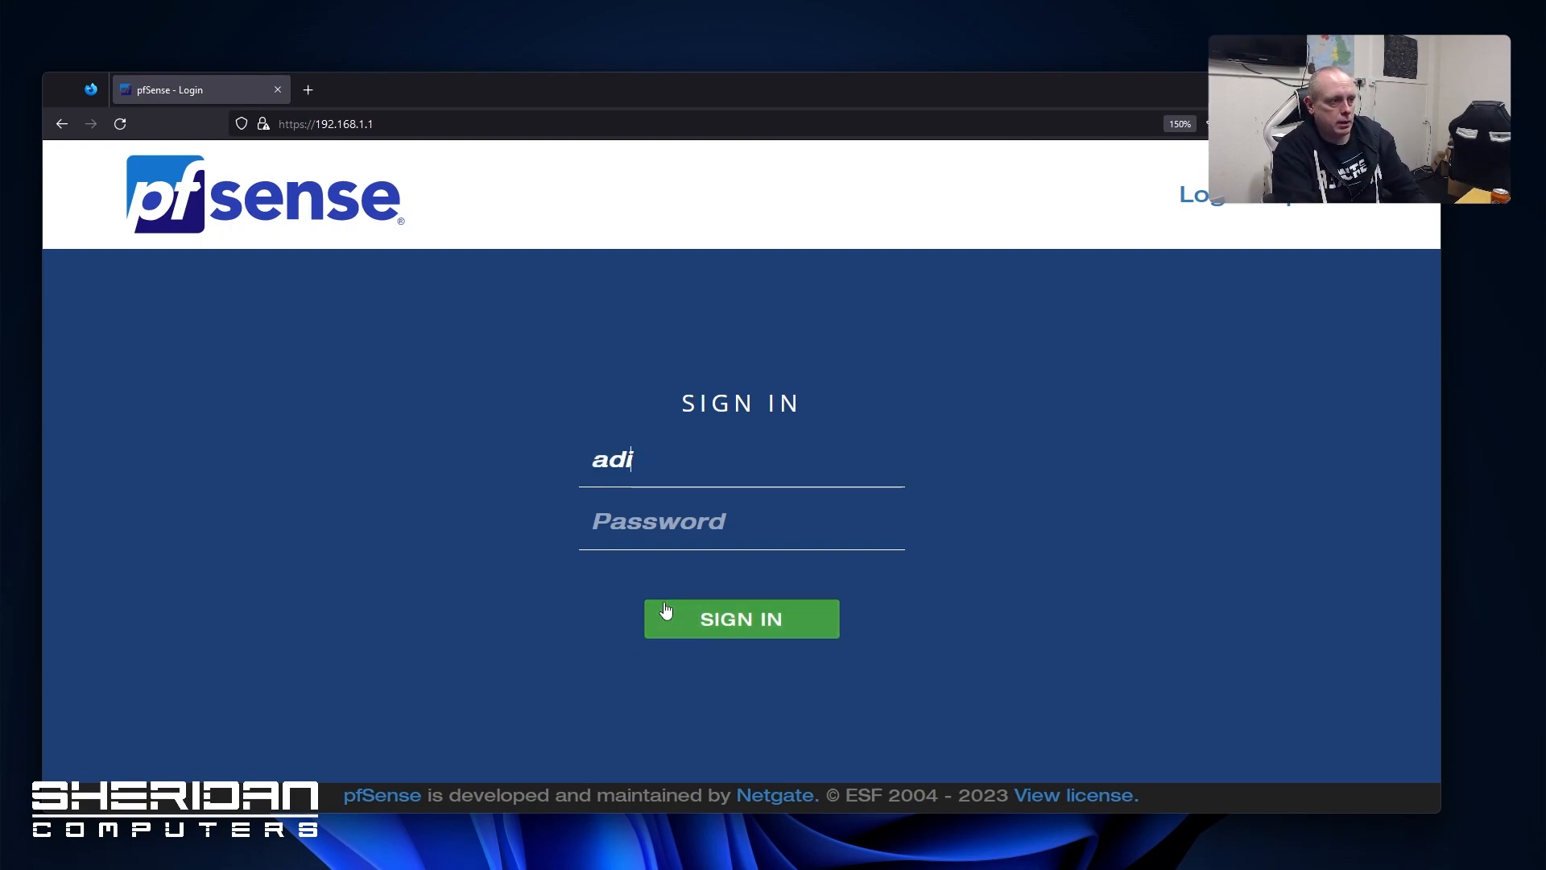
pyautogui.write('minpfsense')
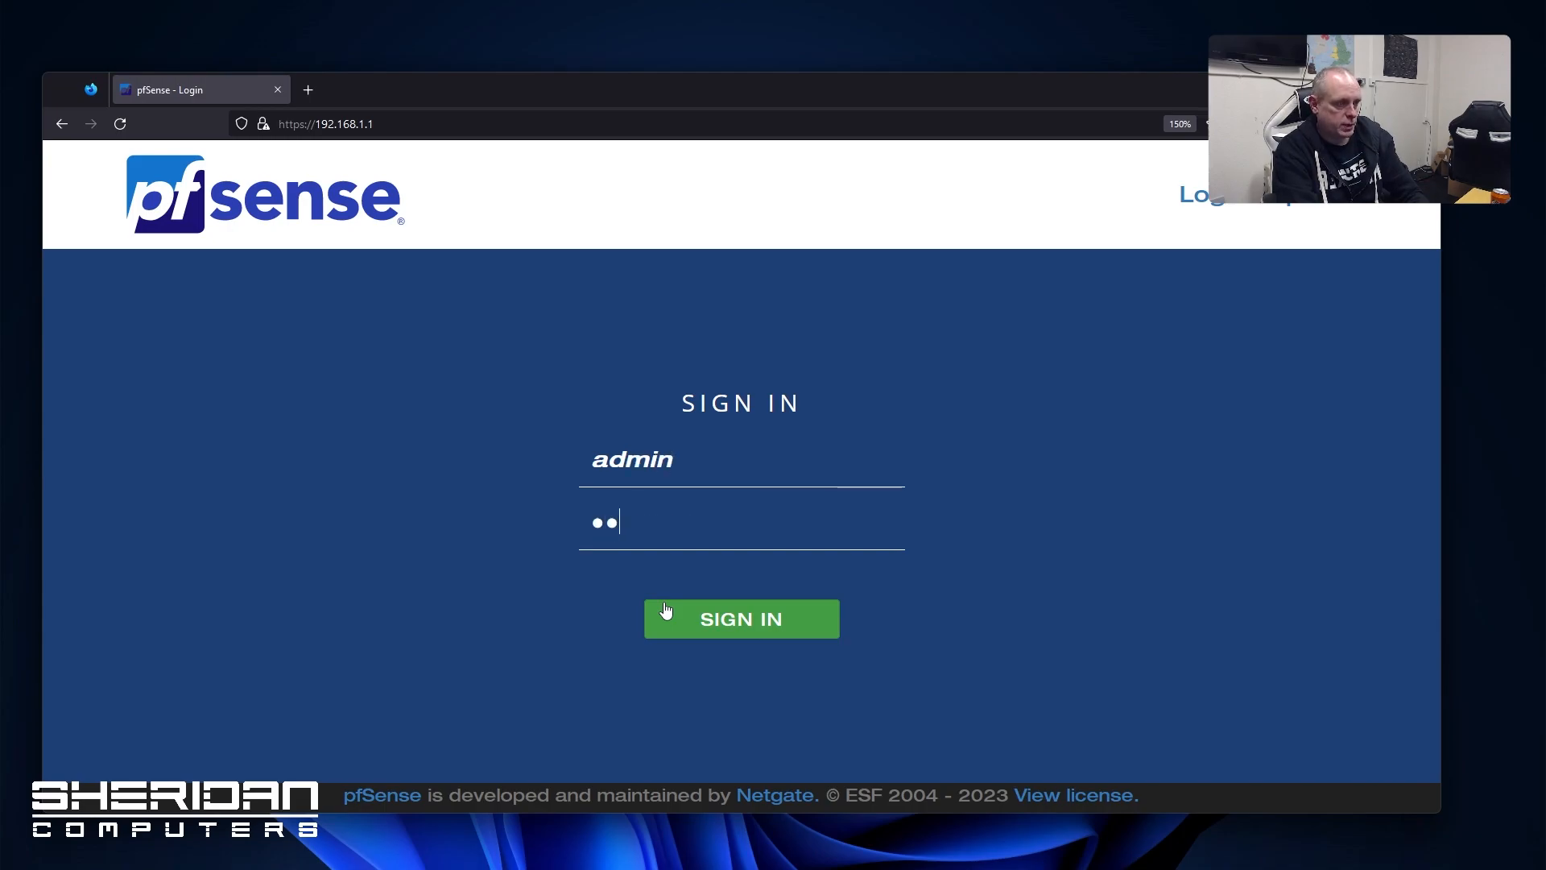
pyautogui.press('Return')
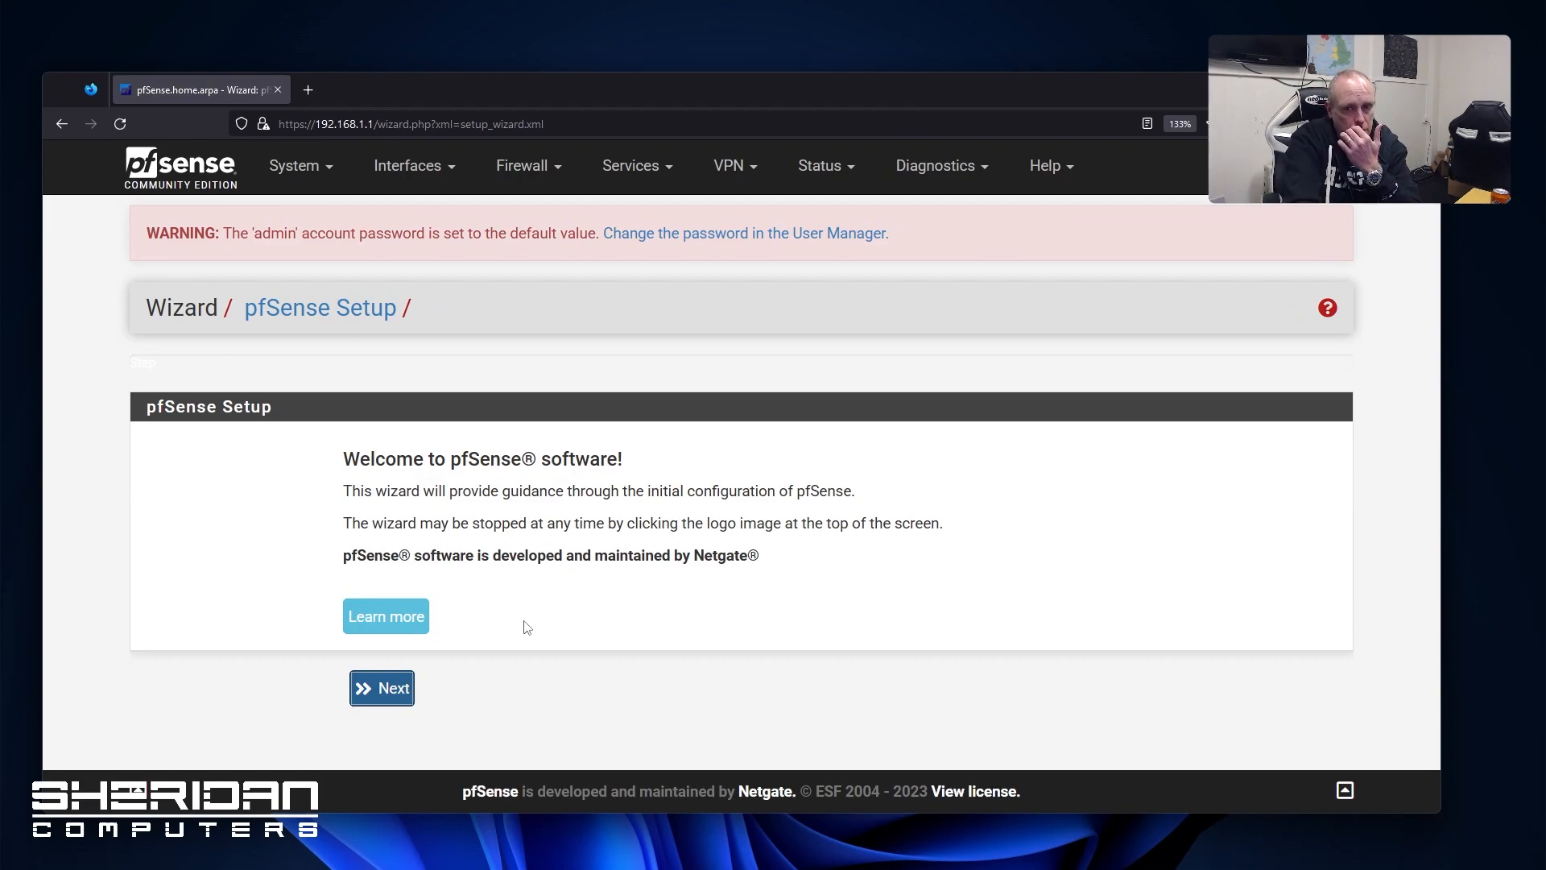
# Advance the setup wizard to Step 2 of 9, General Information
pyautogui.click(400, 694)
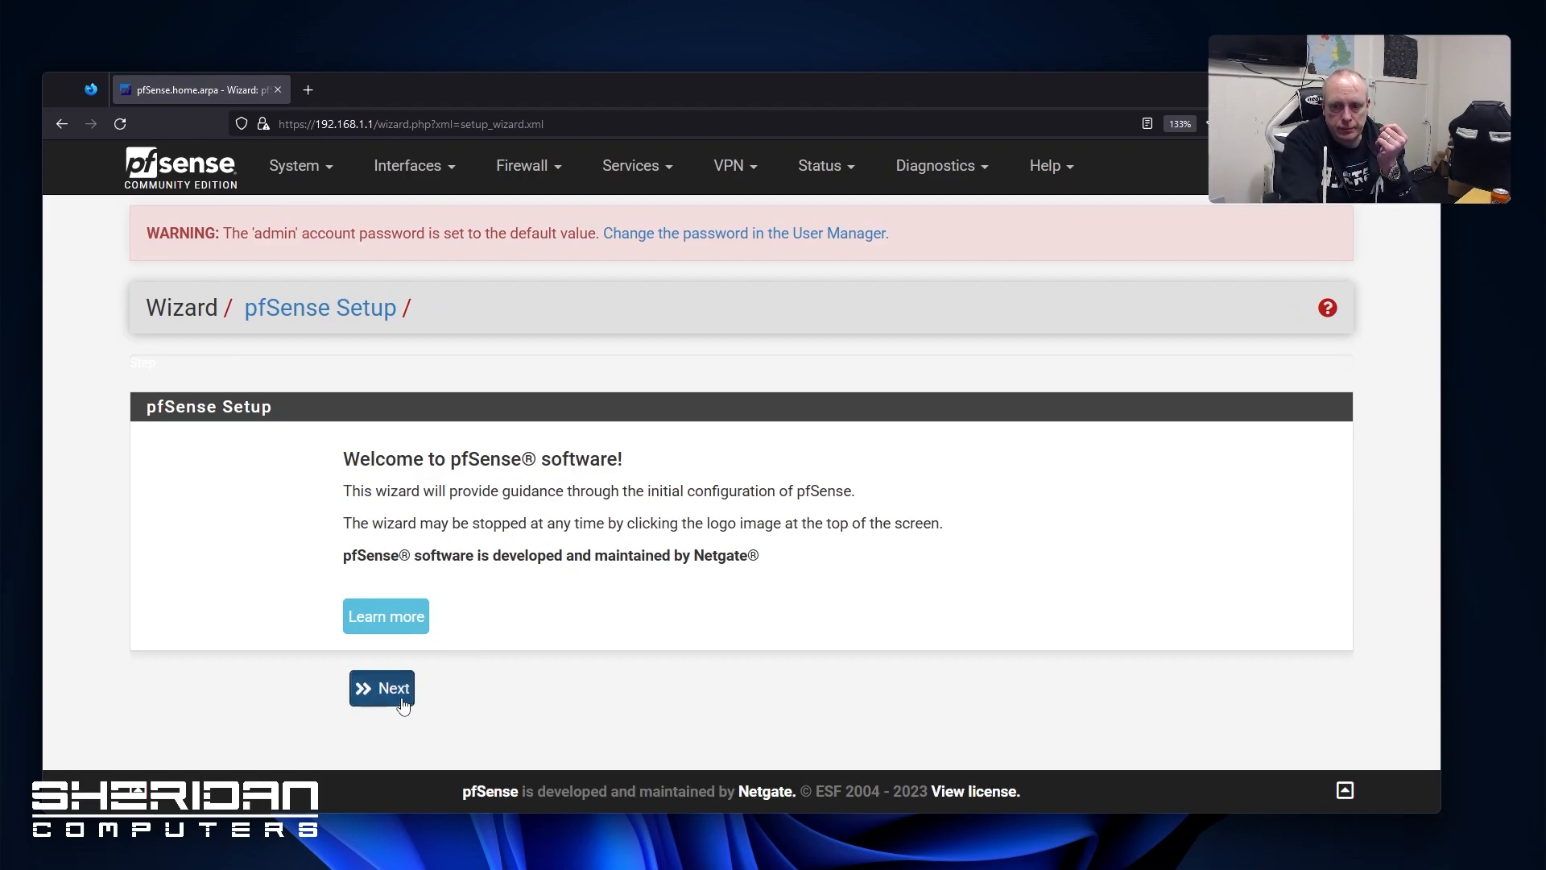
pyautogui.click(388, 733)
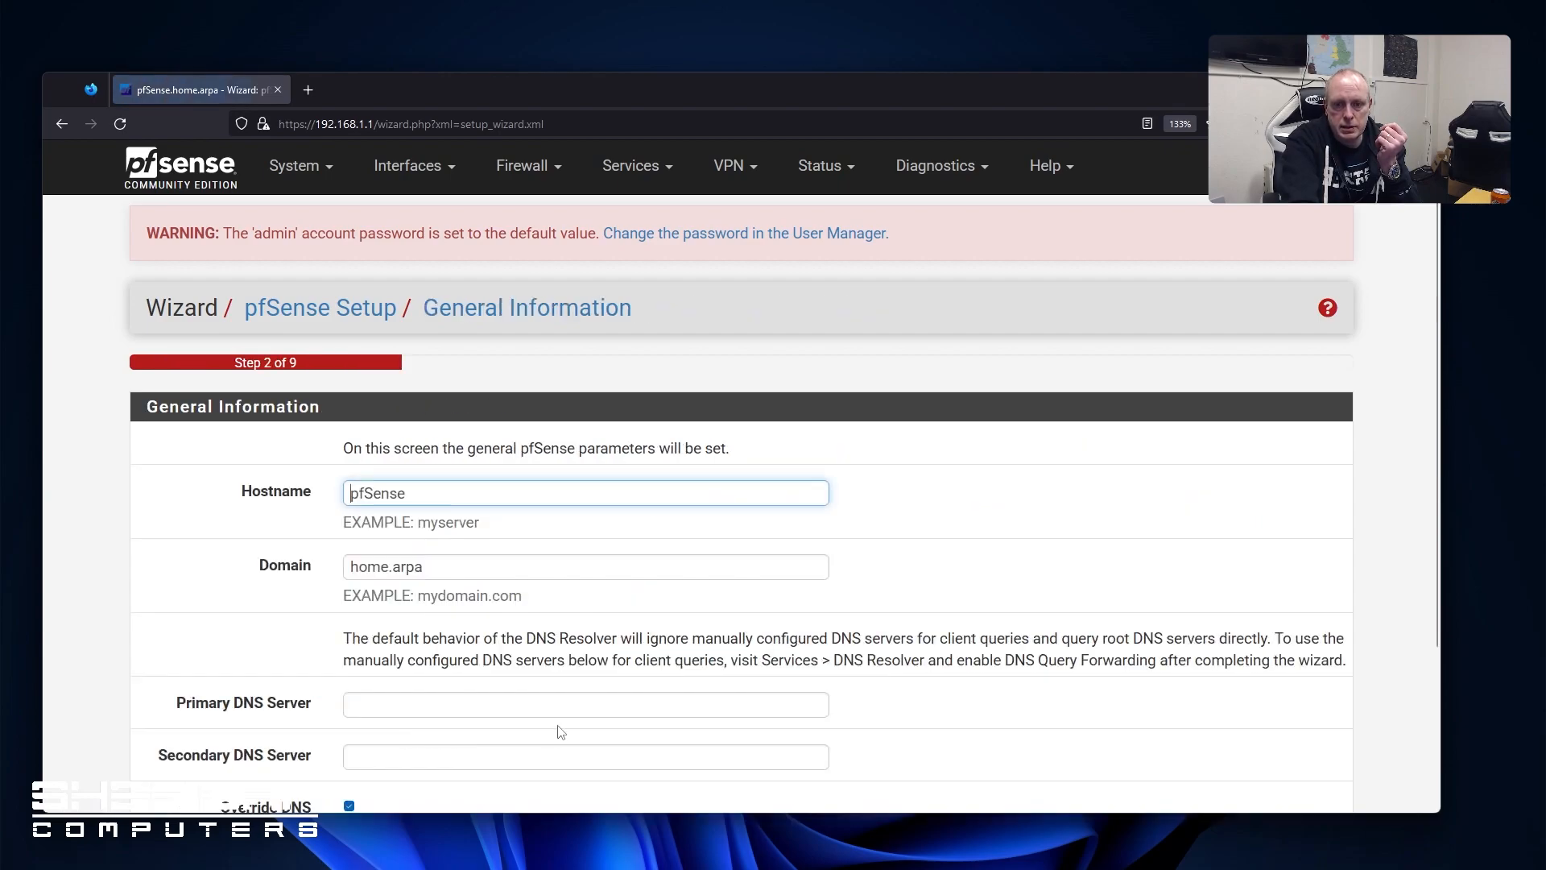
pyautogui.scroll(-3, 549, 667)
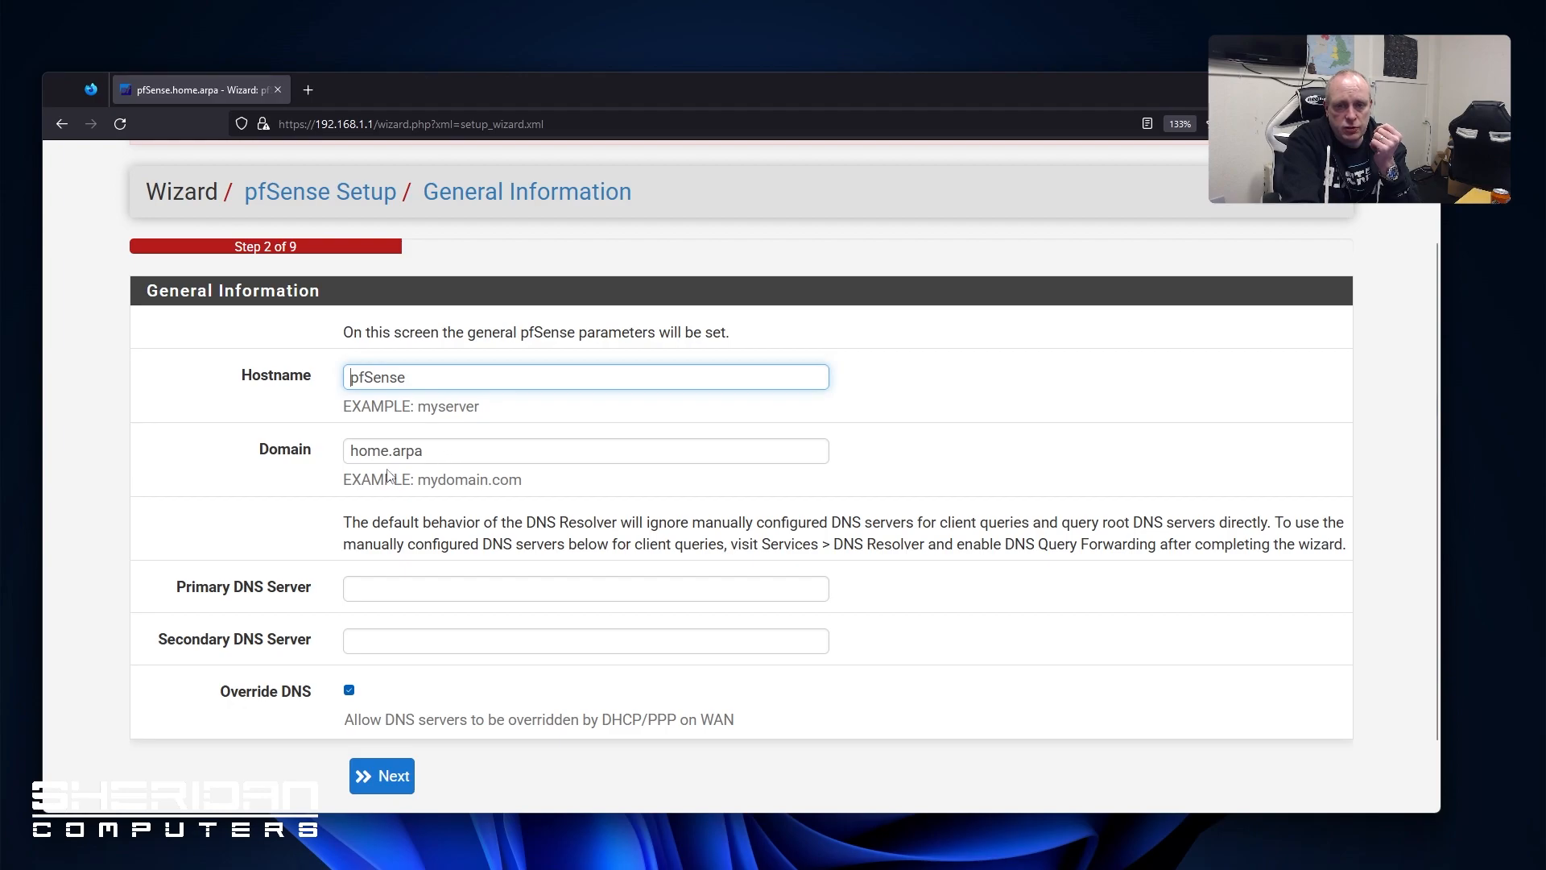
# Set the domain to sheridan.local and the Primary DNS Server to 9.9.9.9
pyautogui.tripleClick(437, 463)
pyautogui.write('she')
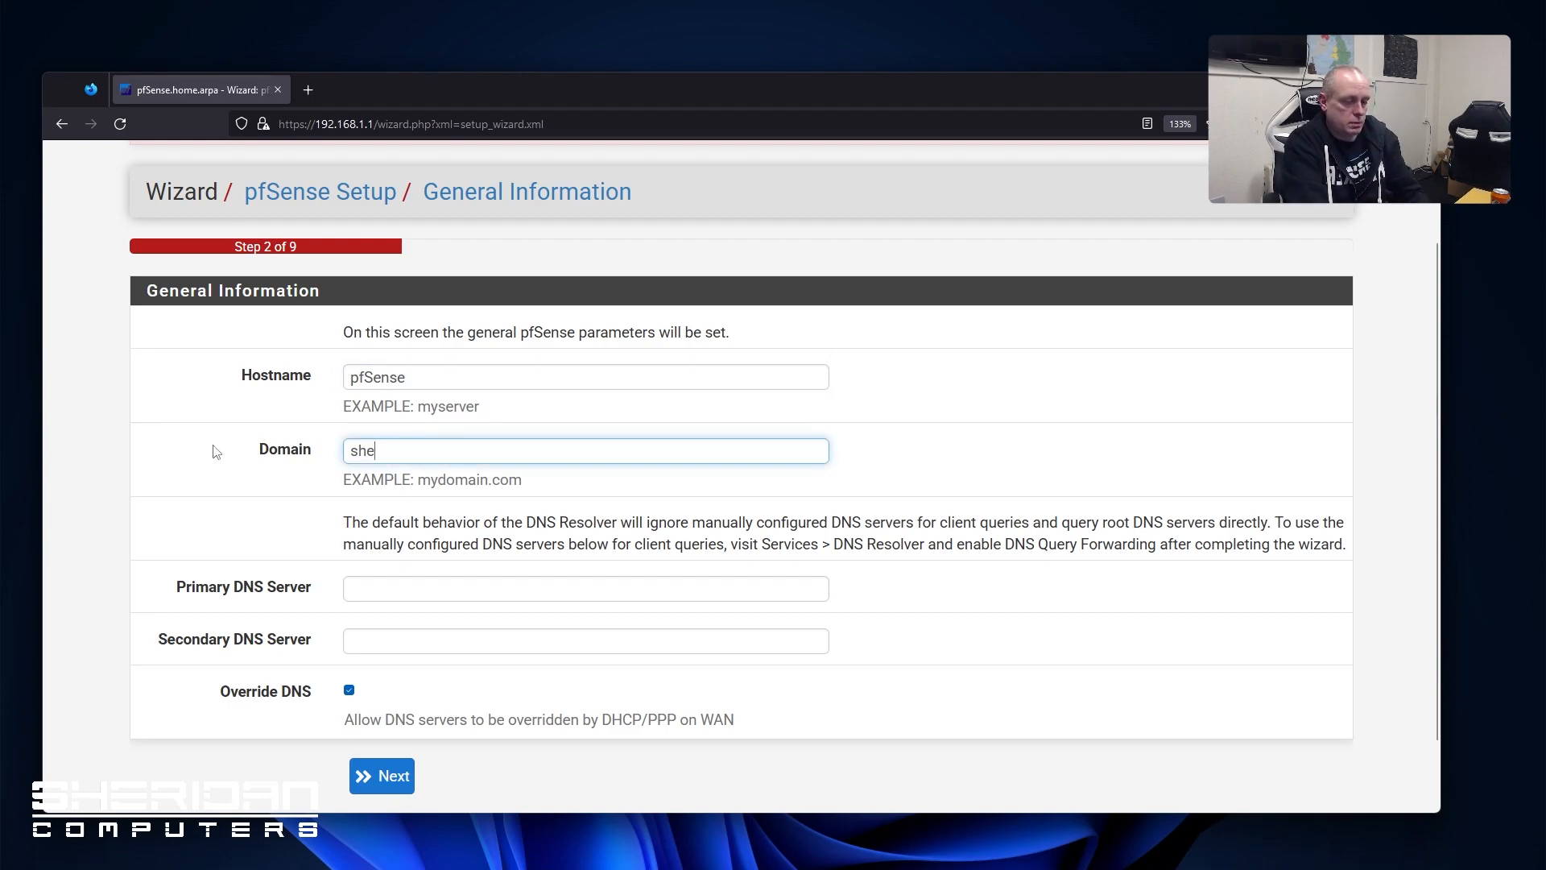
pyautogui.write('ridan.local')
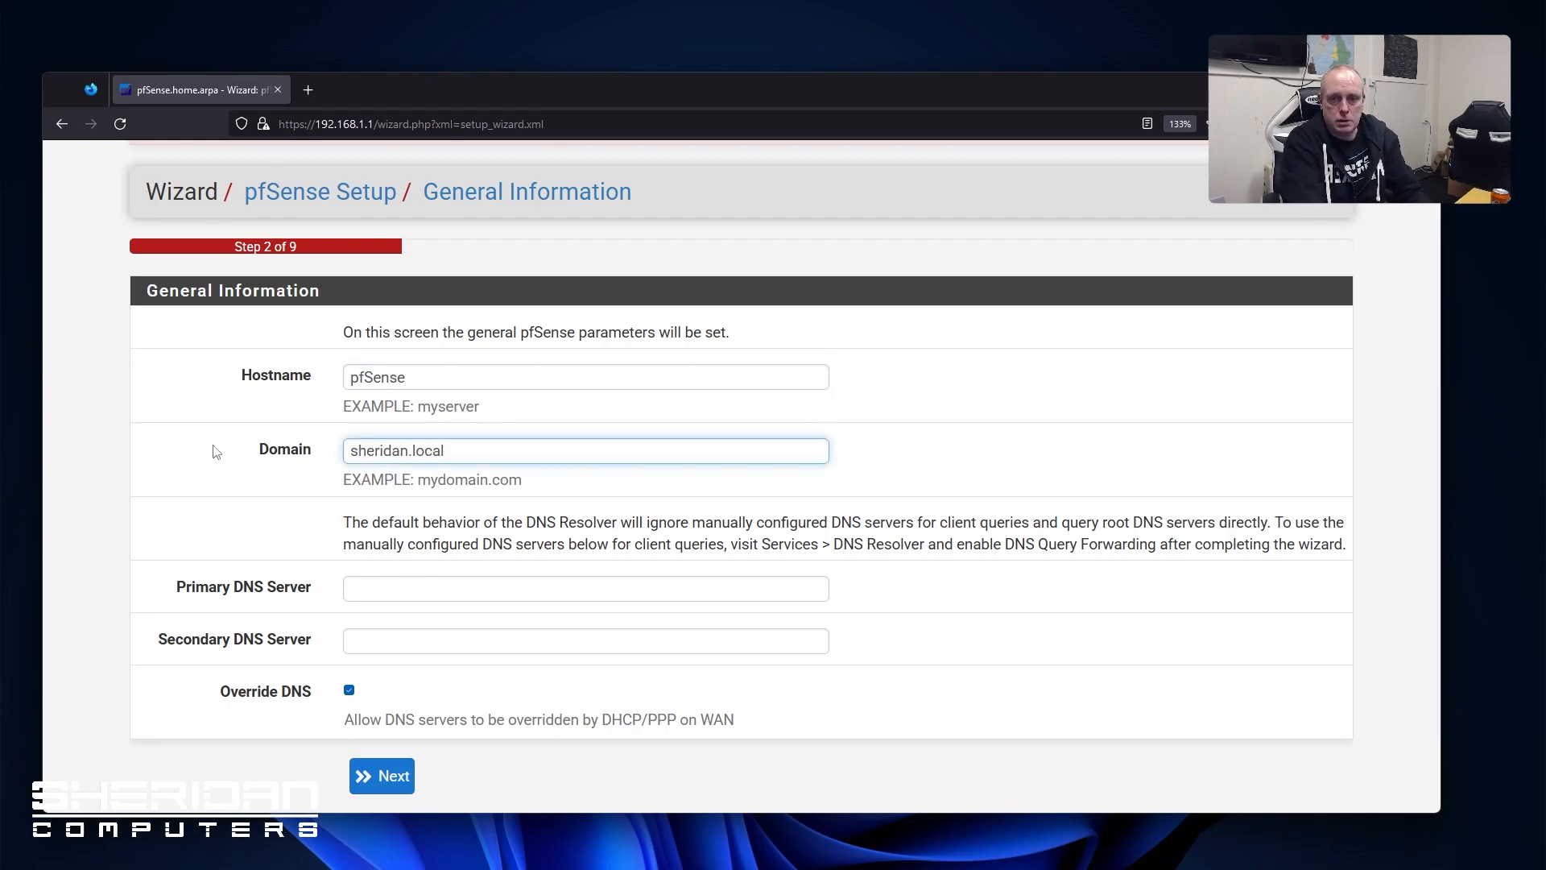
pyautogui.click(373, 591)
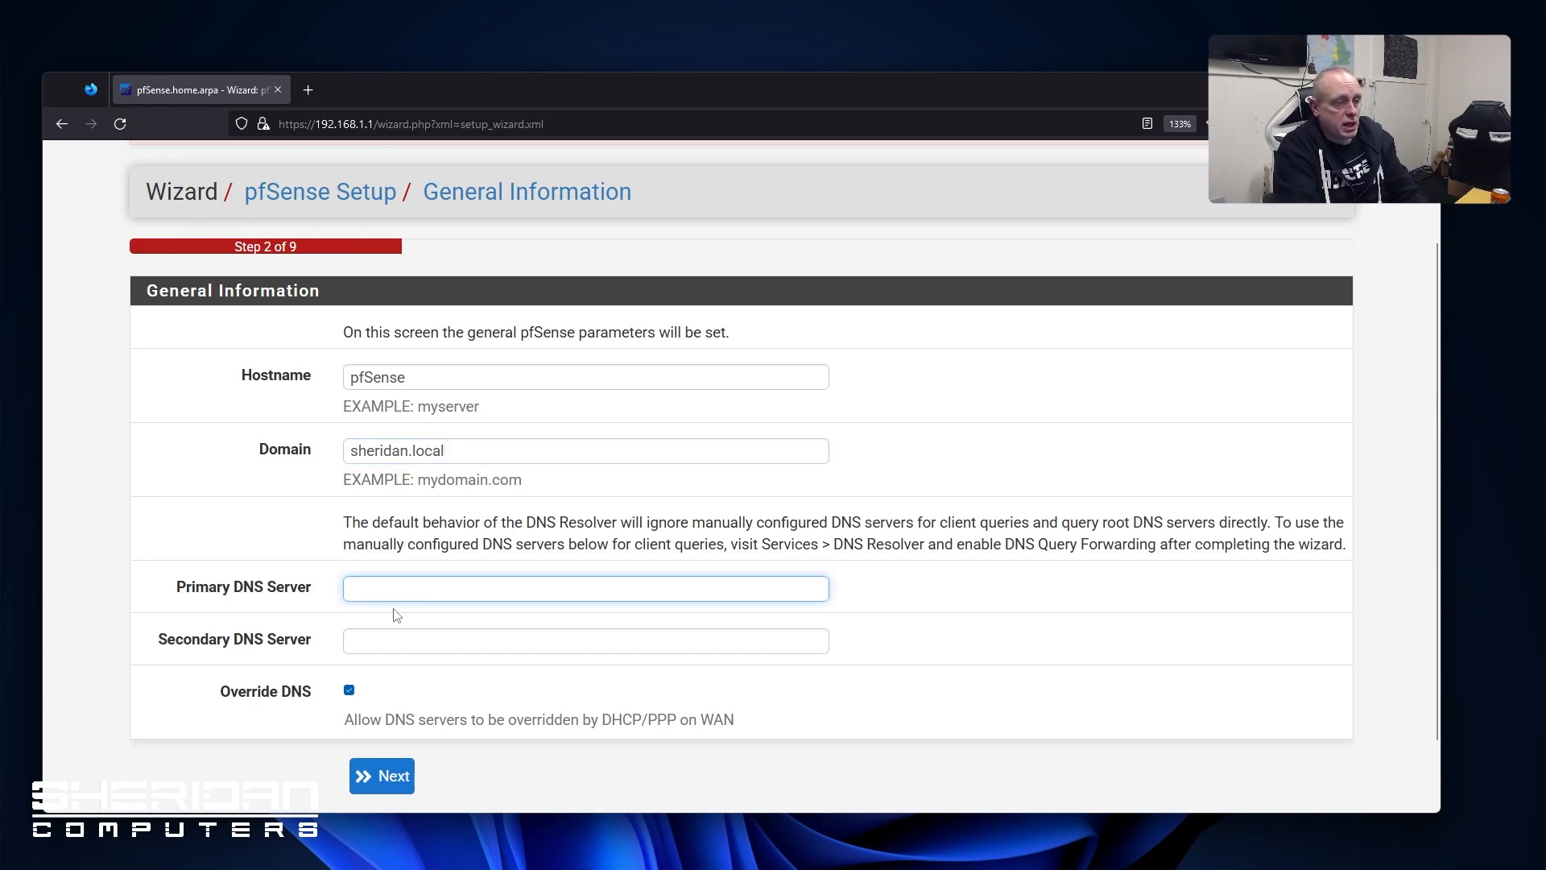
pyautogui.write('9.9.9.9')
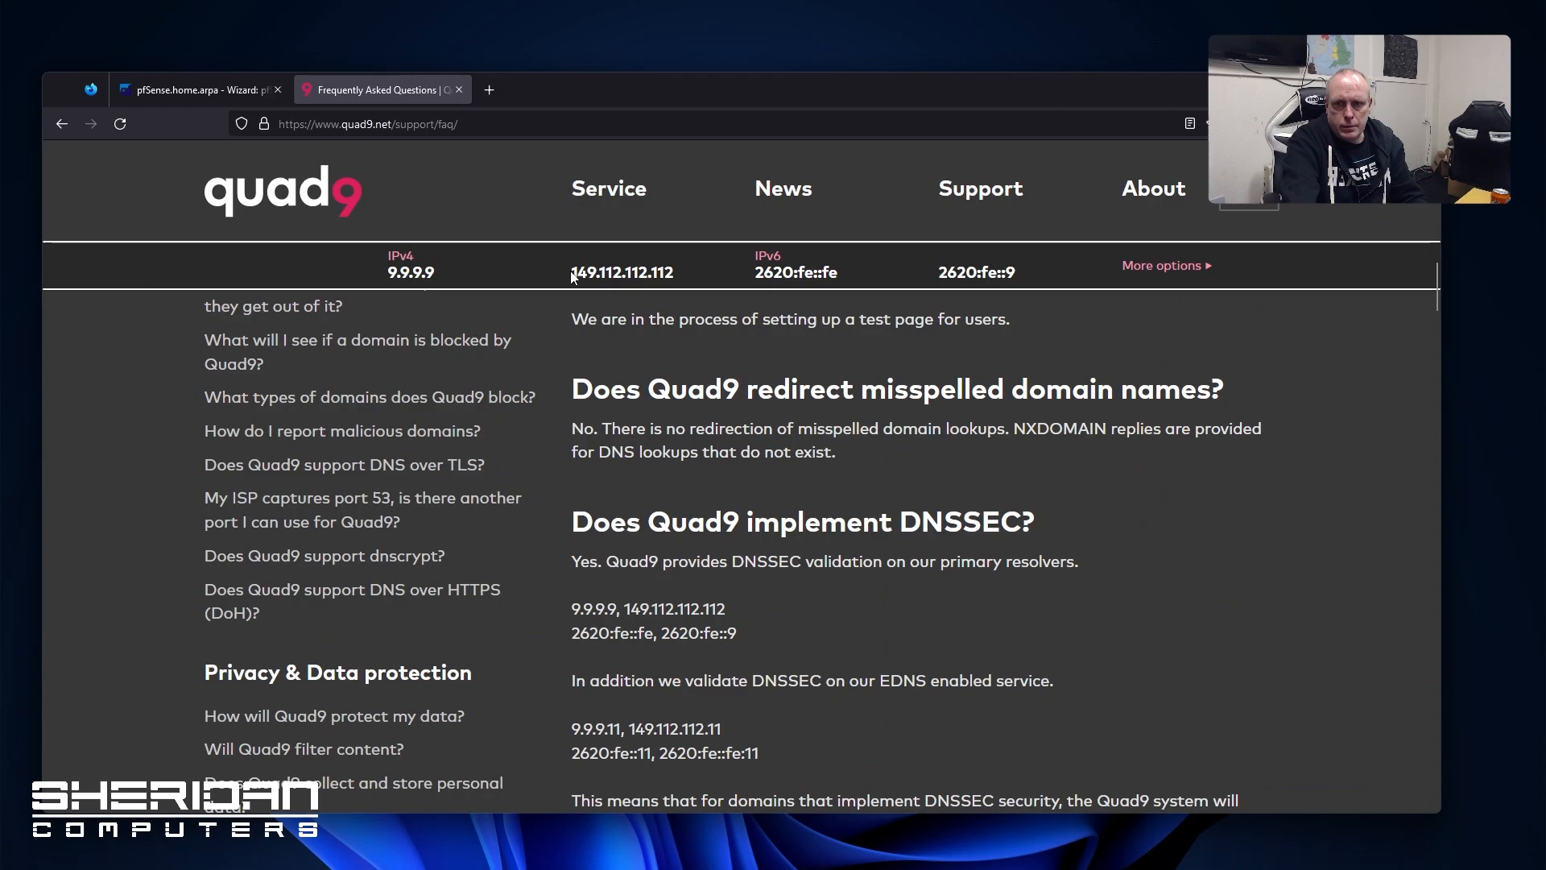
# Paste 149.112.112.112 as Secondary DNS and turn off DNS override by DHCP/PPP on WAN
pyautogui.moveTo(572, 273); pyautogui.dragTo(676, 275)
pyautogui.hotkey('ctrl', 'c')
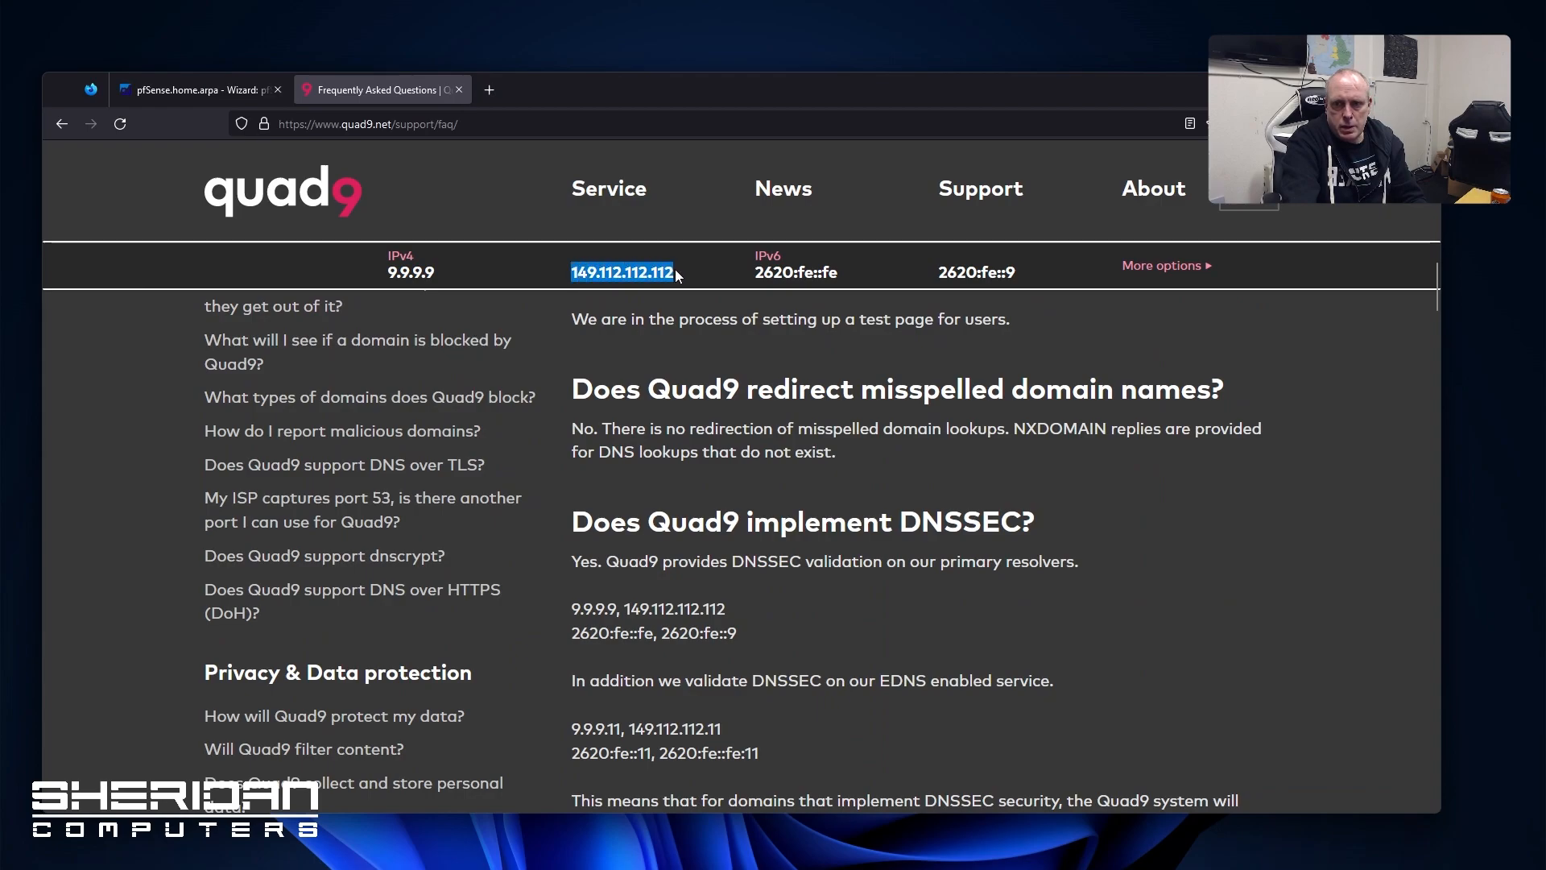
pyautogui.click(215, 91)
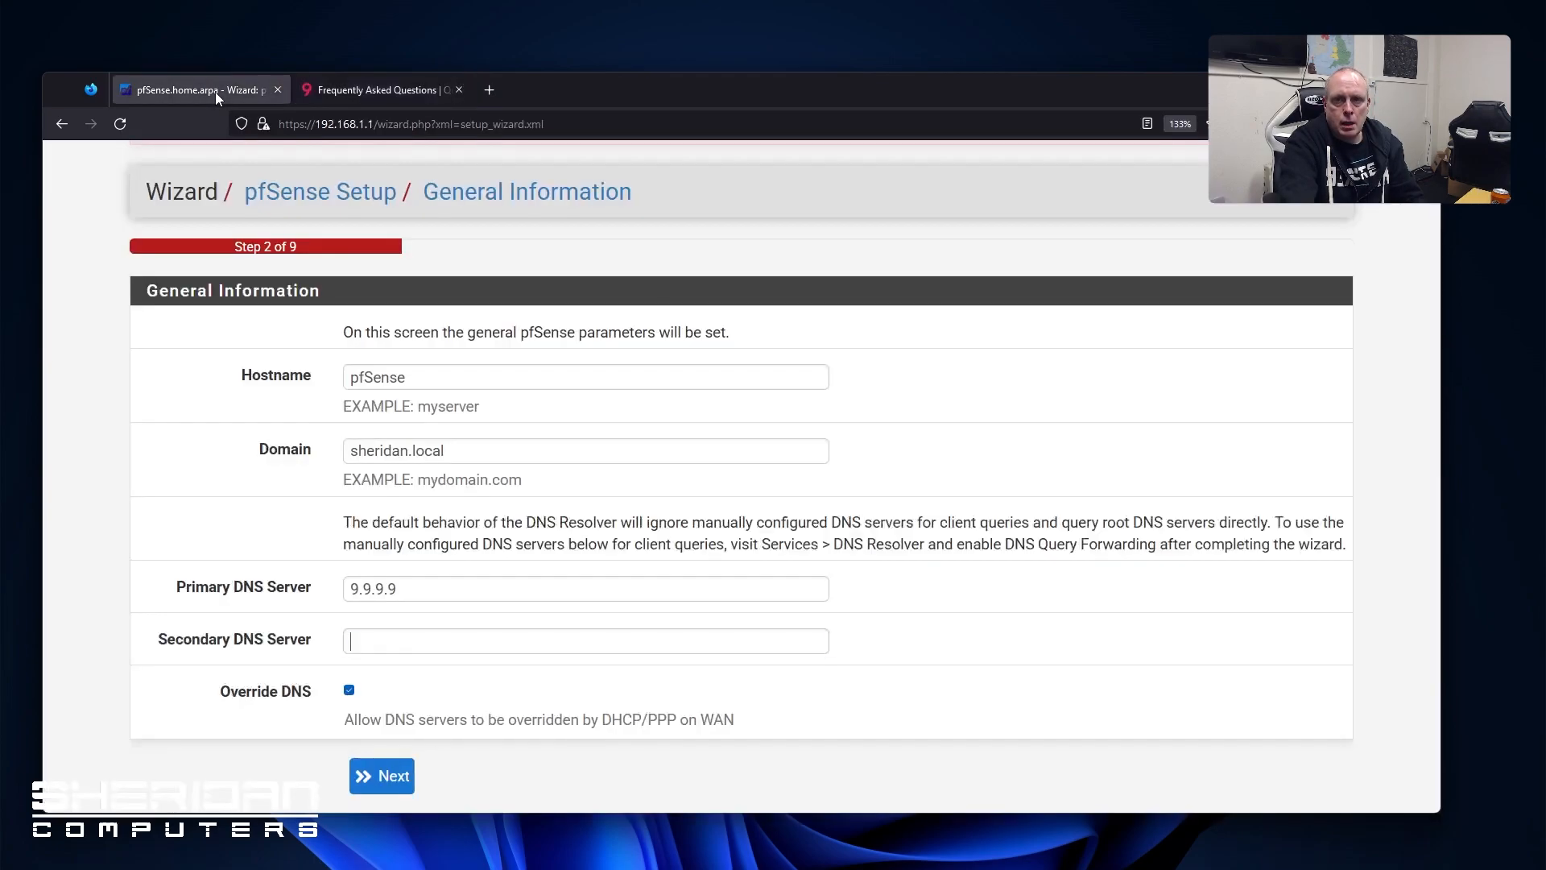
pyautogui.click(438, 640)
pyautogui.hotkey('ctrl', 'v')
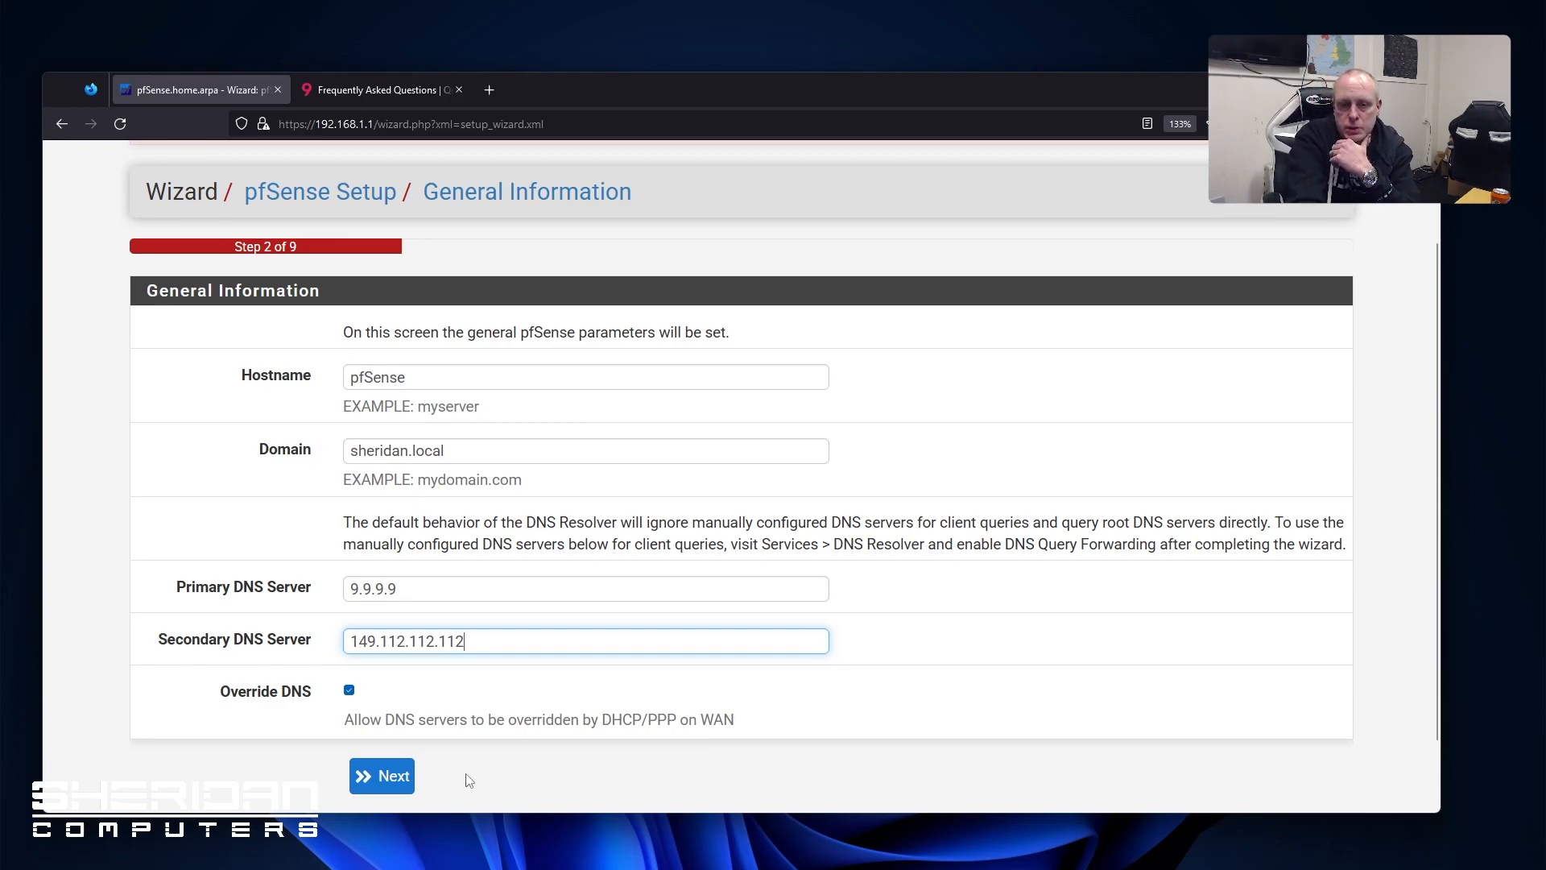
pyautogui.click(350, 691)
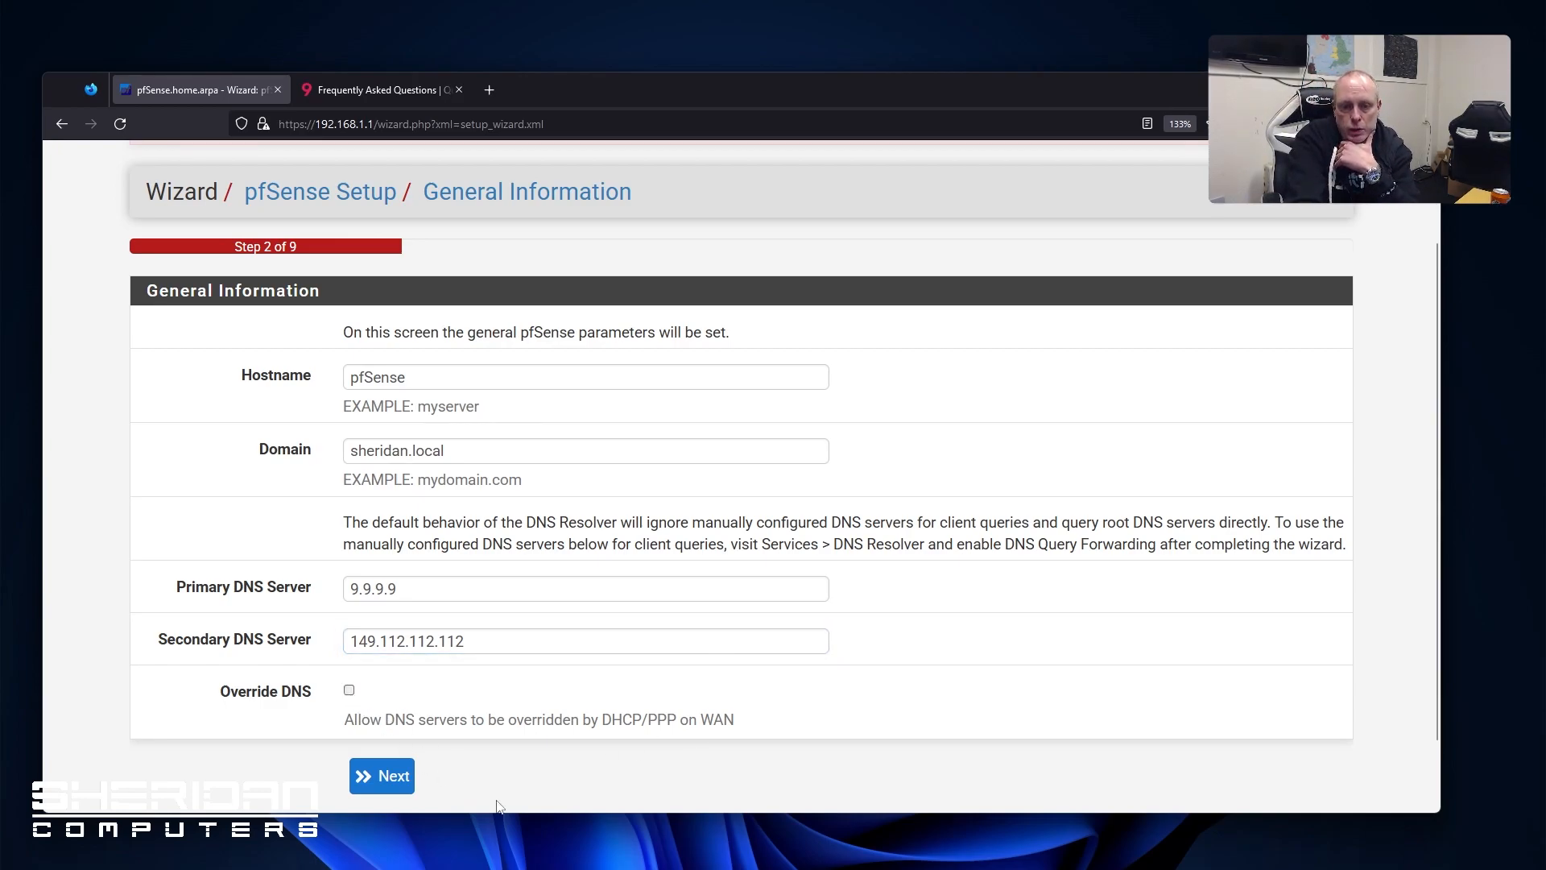
pyautogui.click(393, 777)
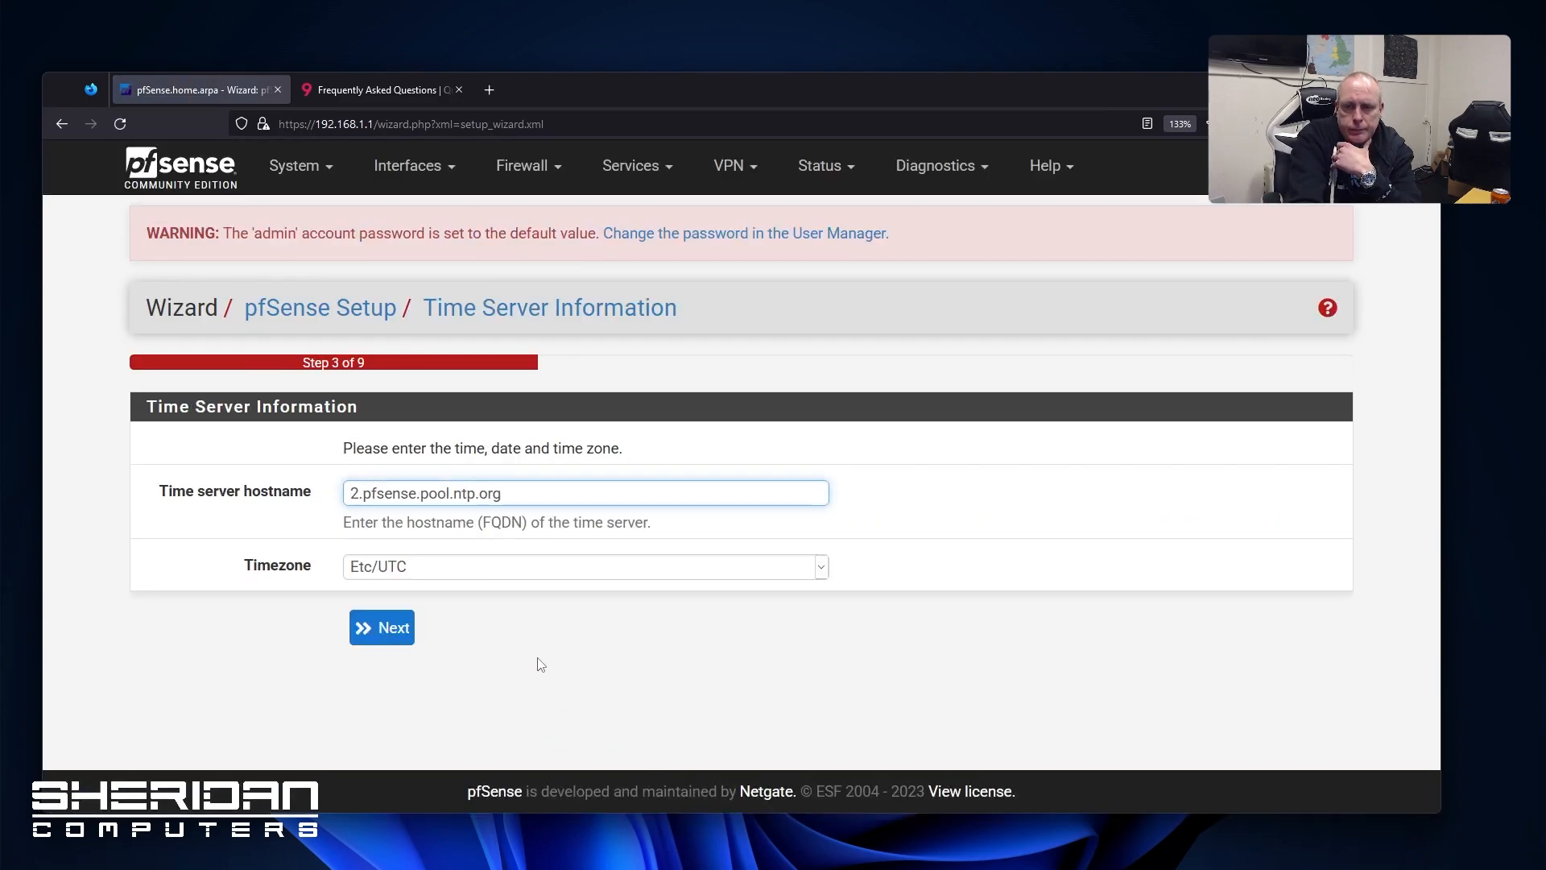
# Set the timezone to Etc/Greenwich
pyautogui.click(562, 573)
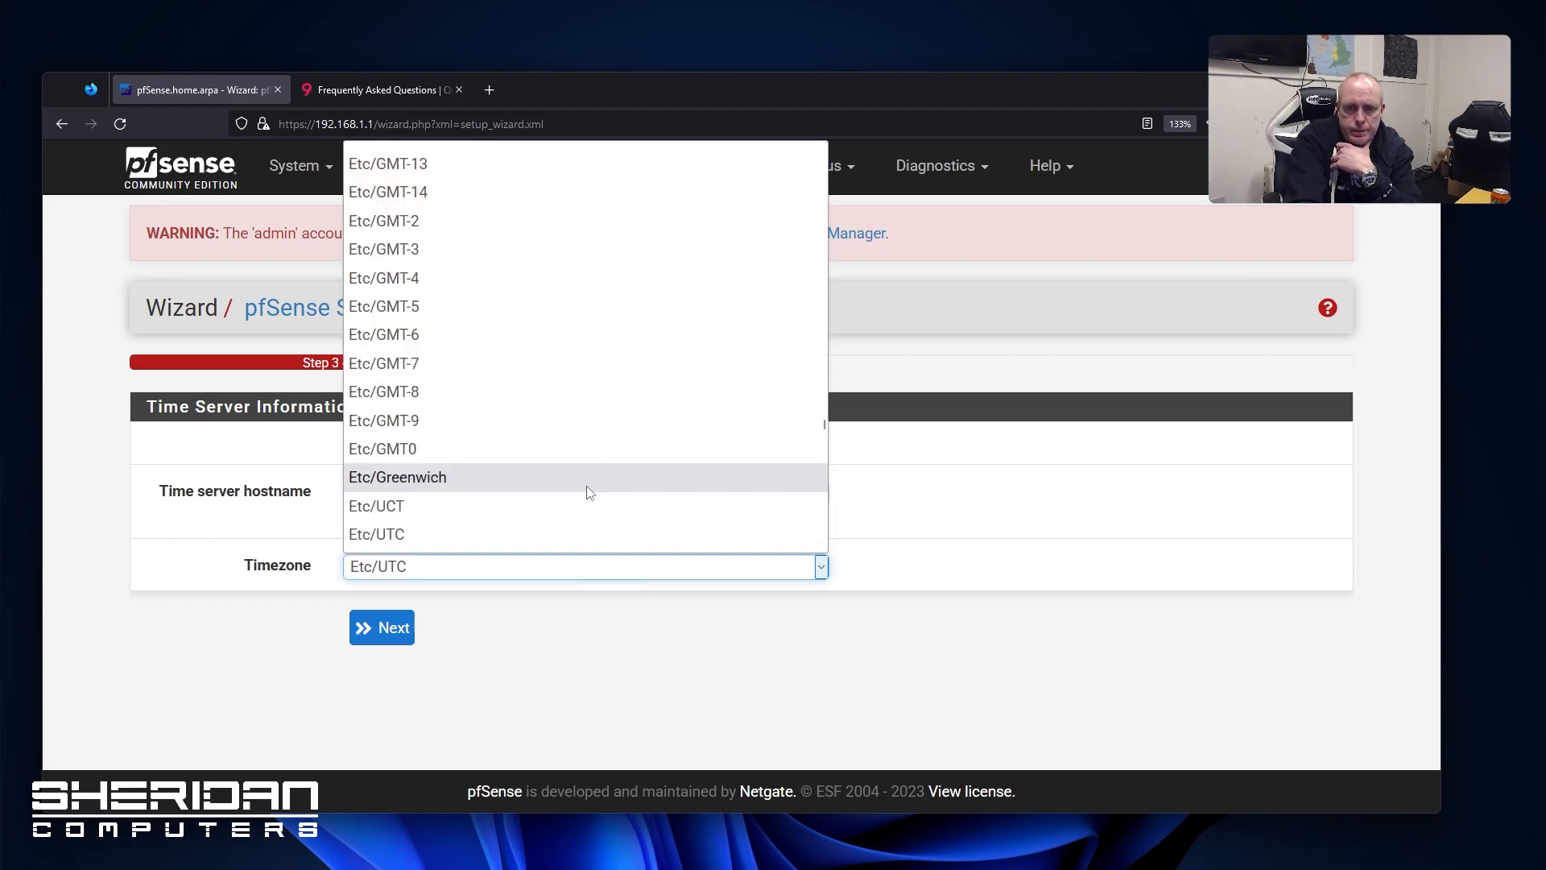
pyautogui.click(587, 484)
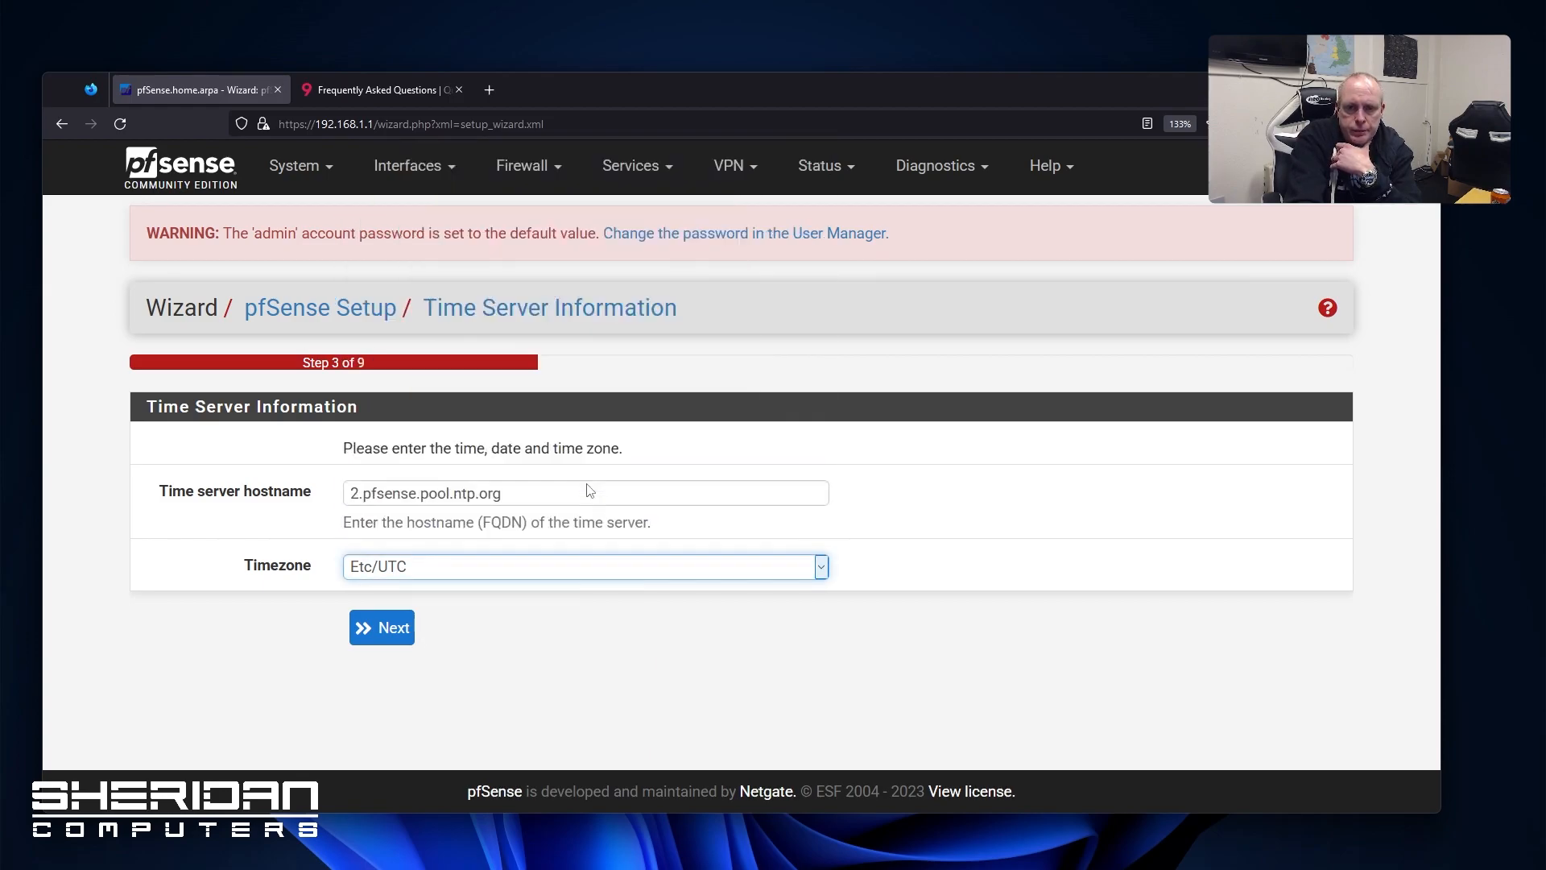
pyautogui.click(394, 645)
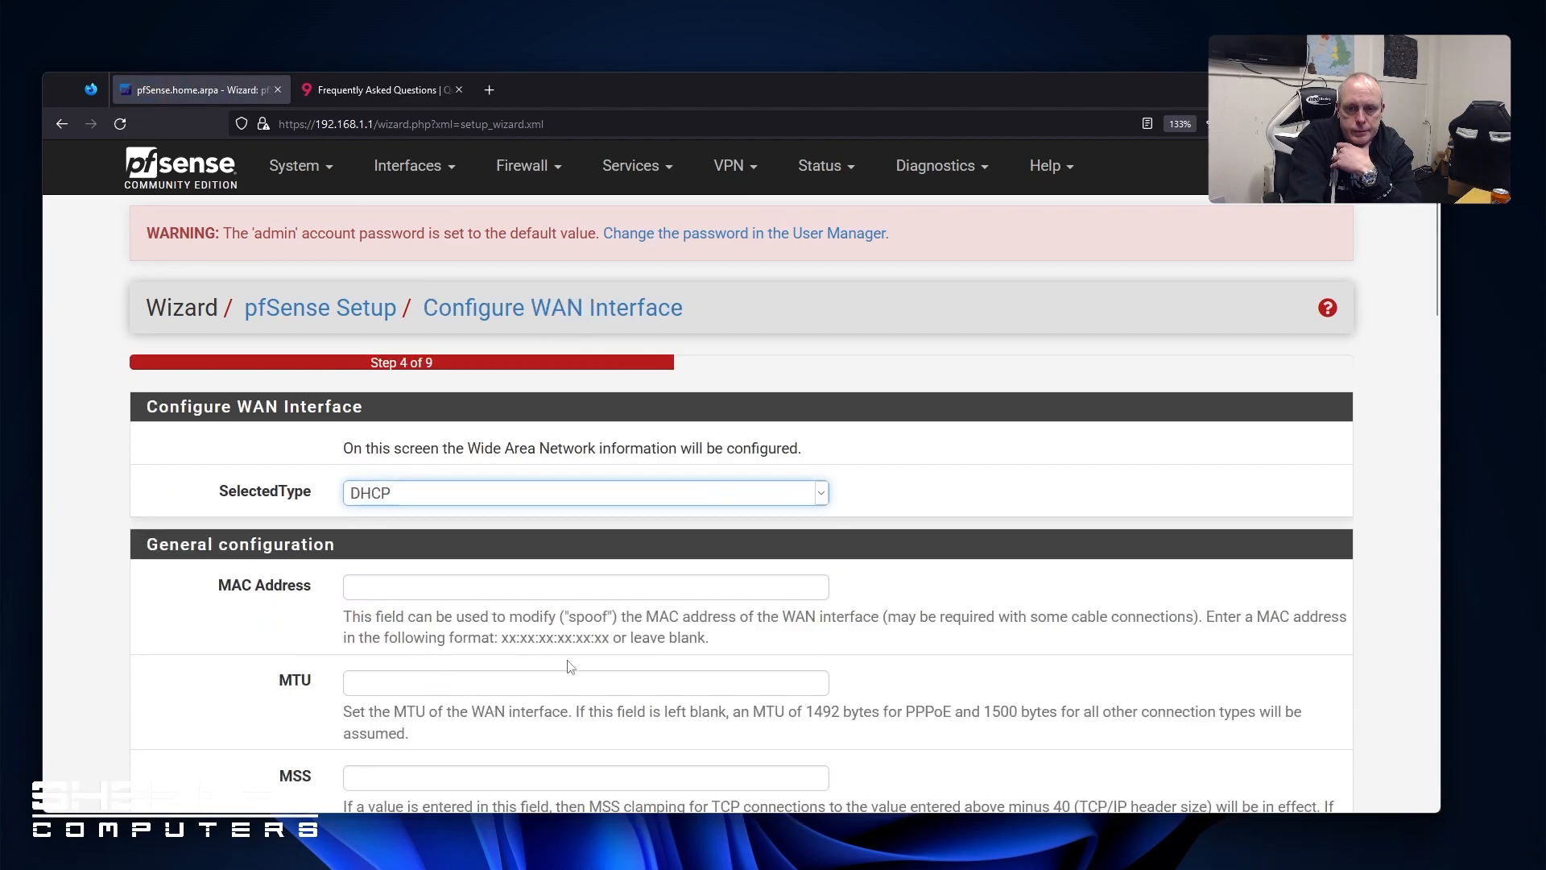
# Keep DHCP as the WAN type and untick Block RFC1918 Private Networks
pyautogui.scroll(-2, 582, 651)
pyautogui.scroll(2, 550, 620)
pyautogui.scroll(-2, 575, 613)
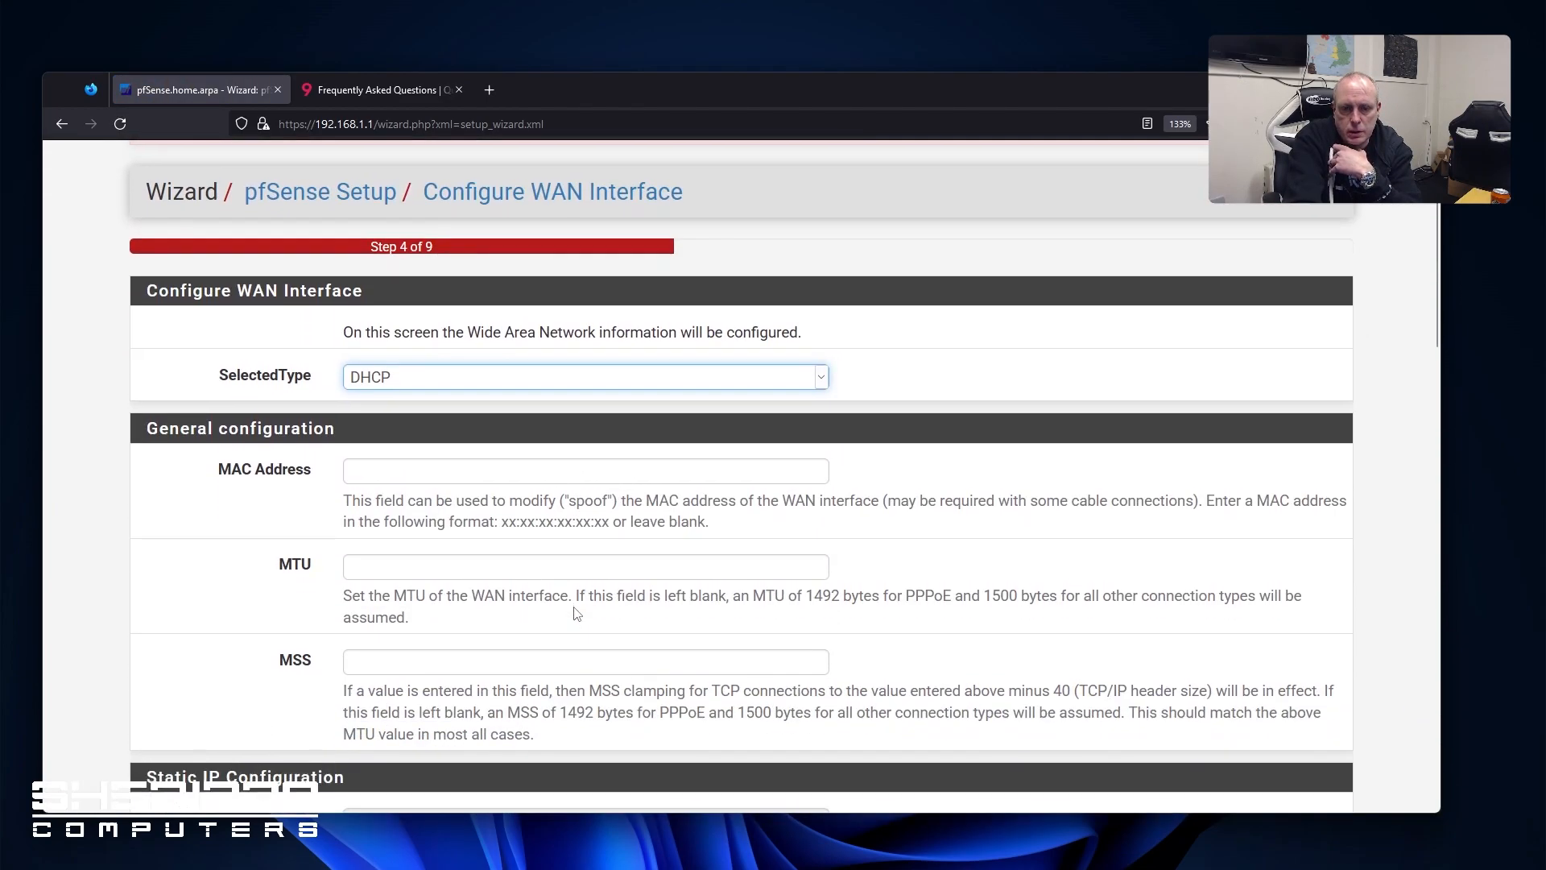
pyautogui.scroll(-2, 576, 613)
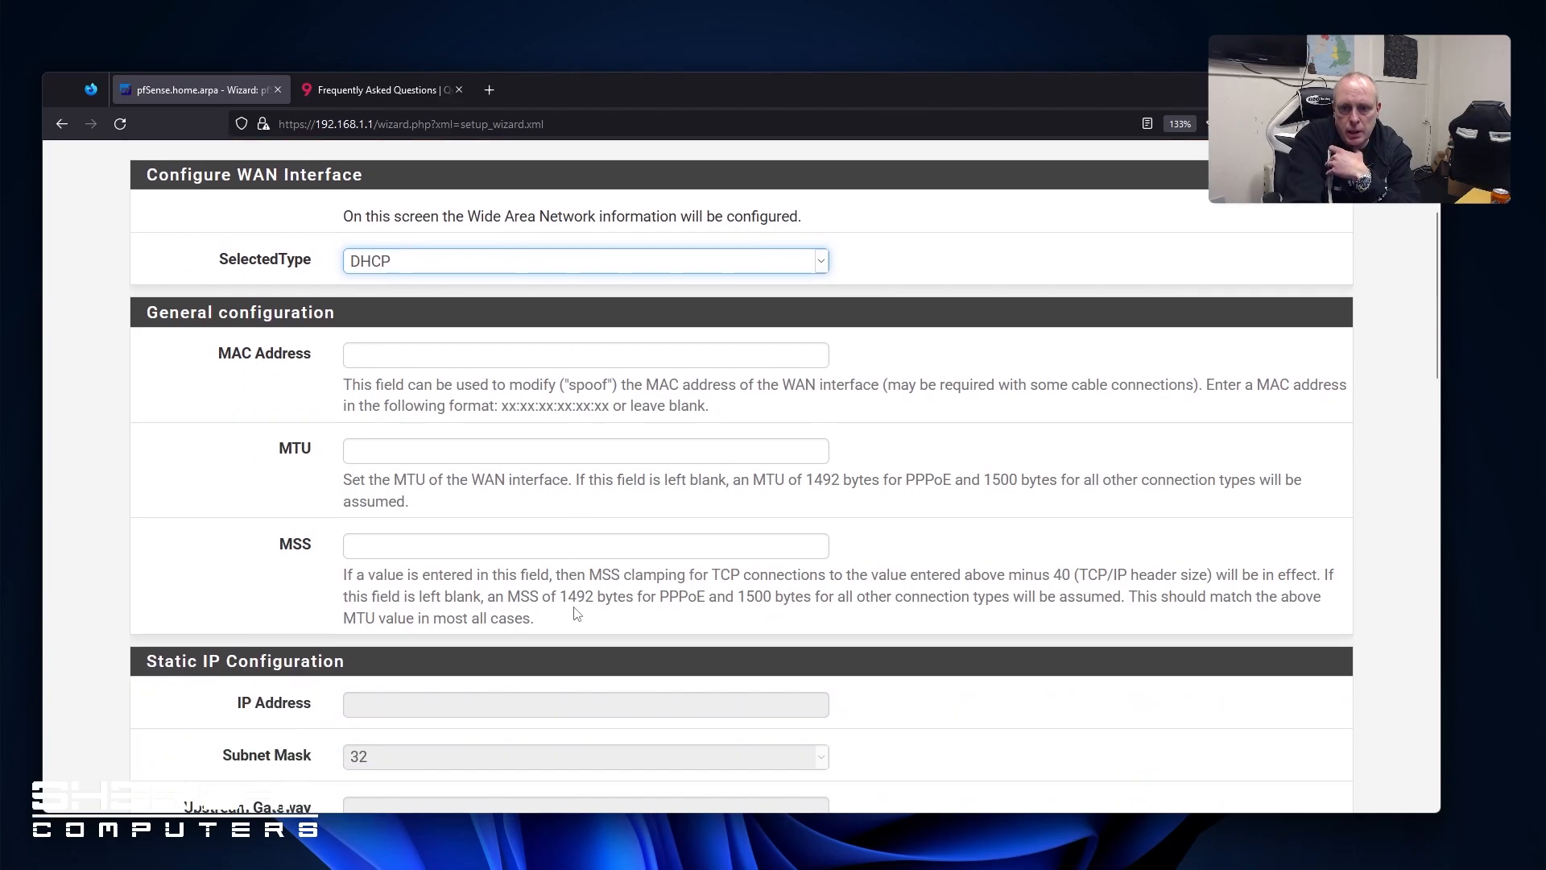
pyautogui.scroll(-2, 576, 614)
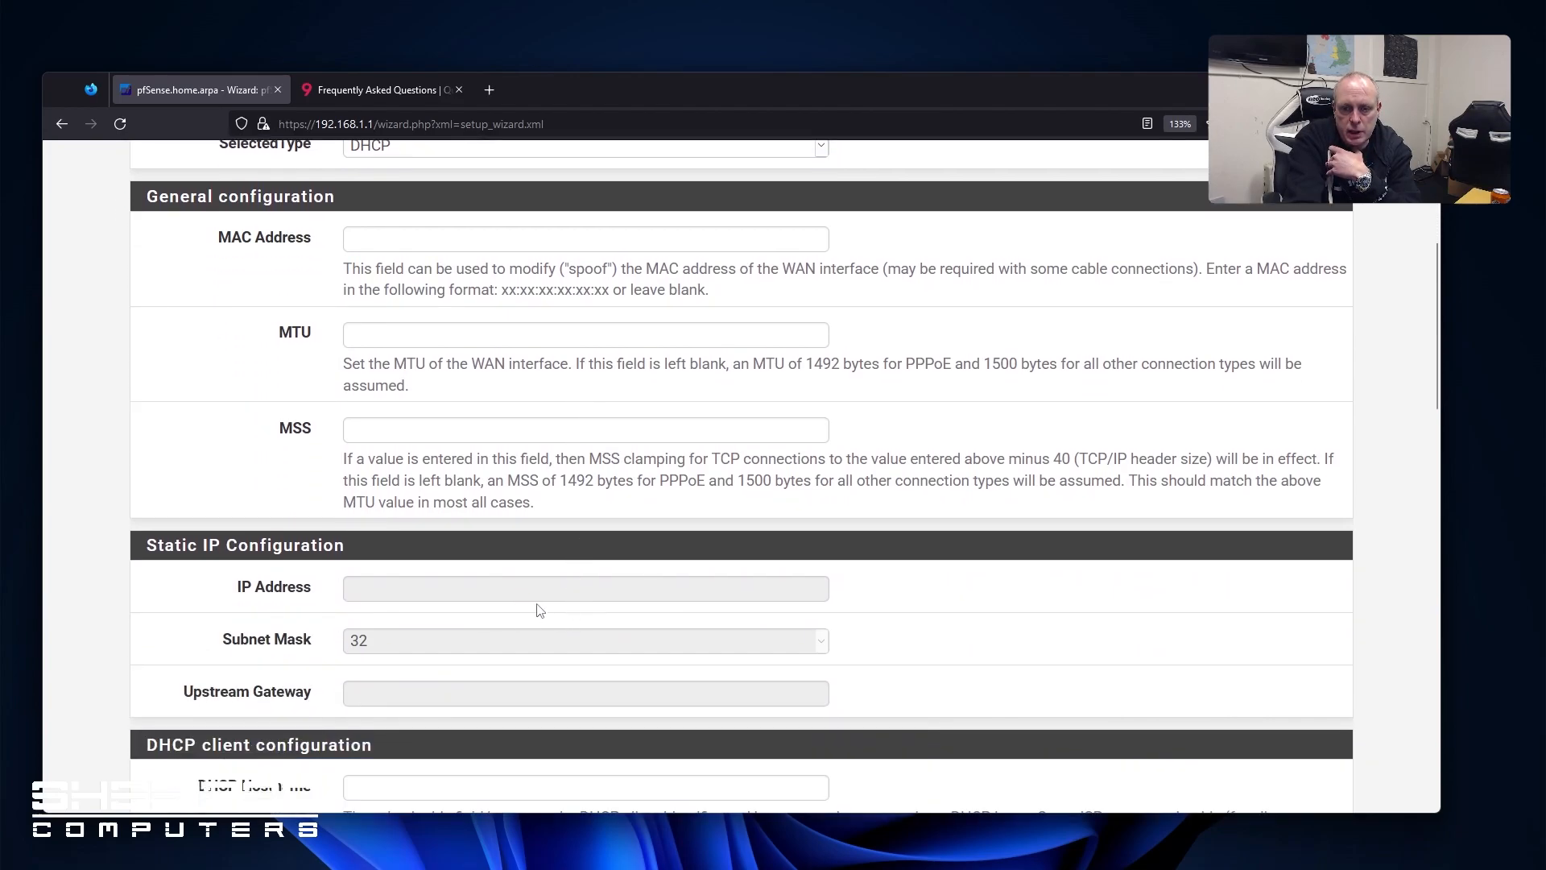
pyautogui.scroll(6, 538, 609)
pyautogui.click(528, 493)
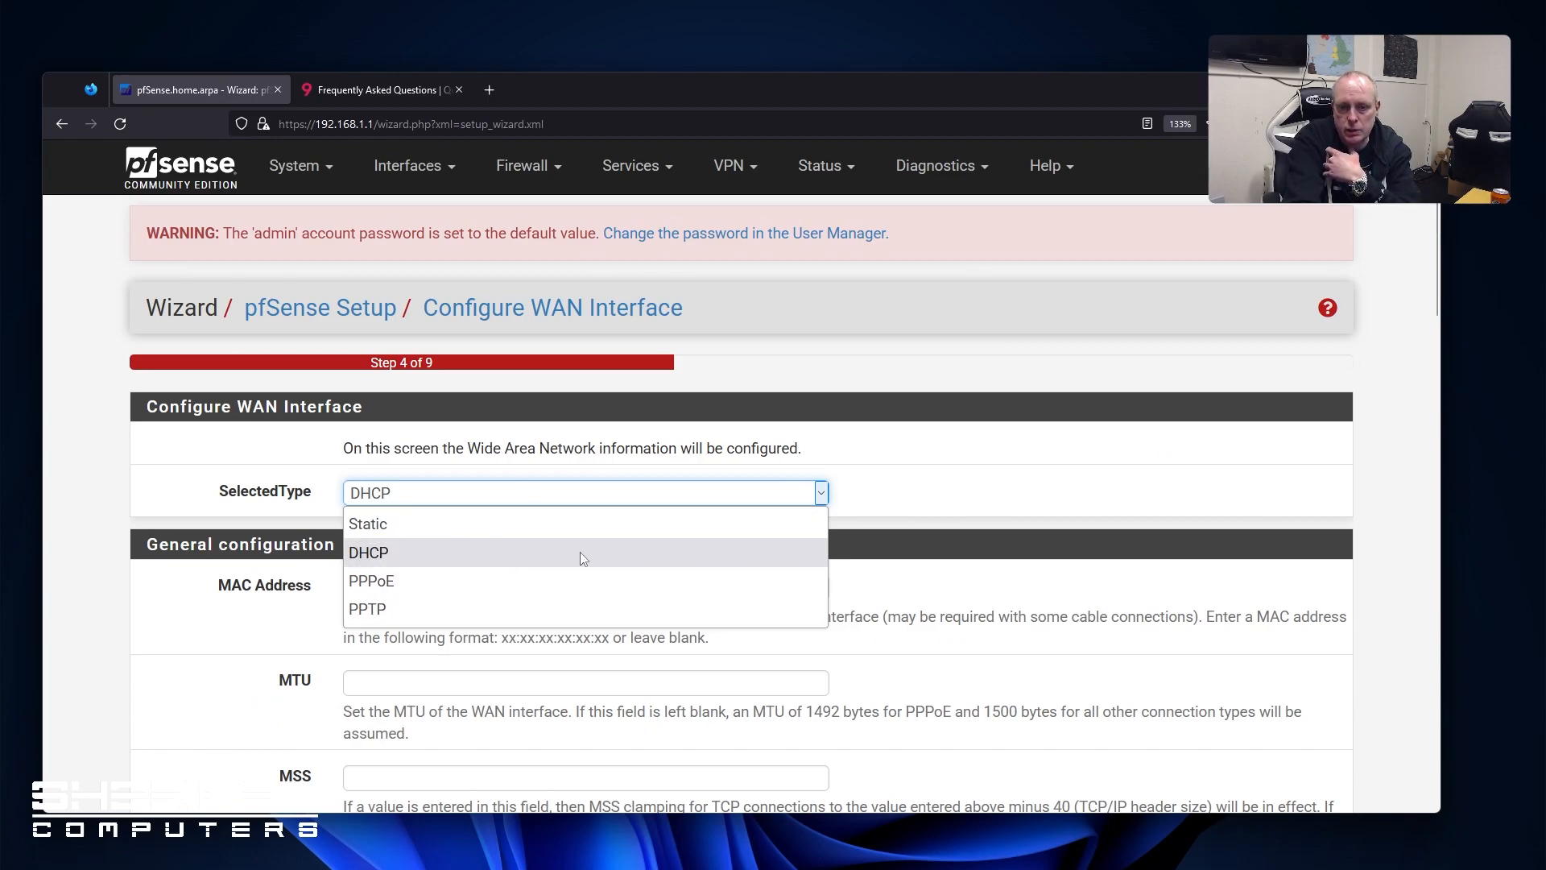
pyautogui.click(533, 552)
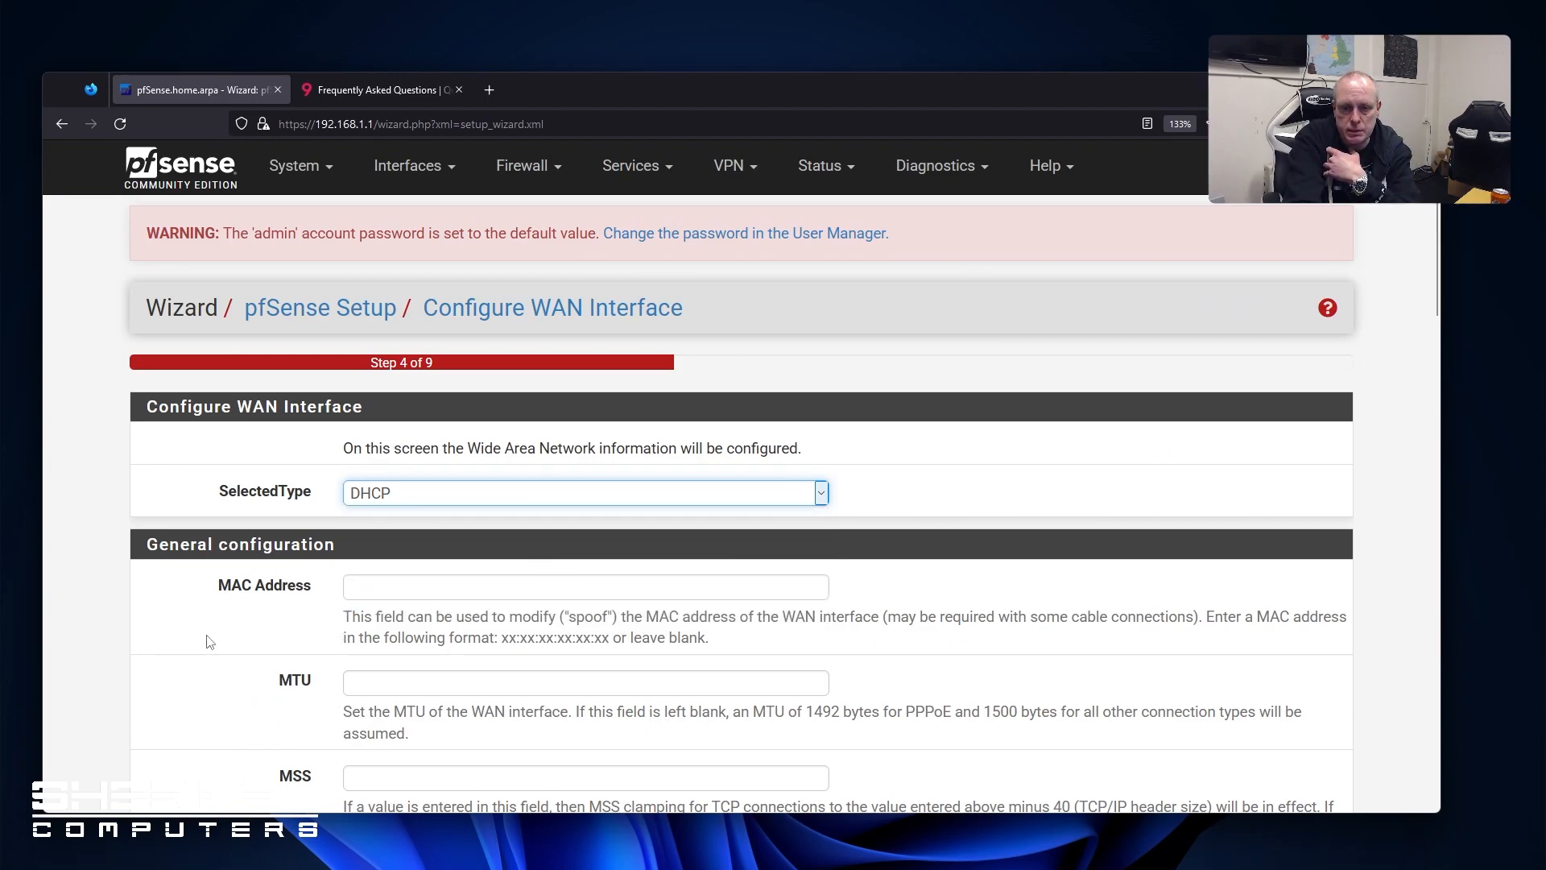
pyautogui.scroll(-6, 208, 640)
pyautogui.scroll(-12, 207, 640)
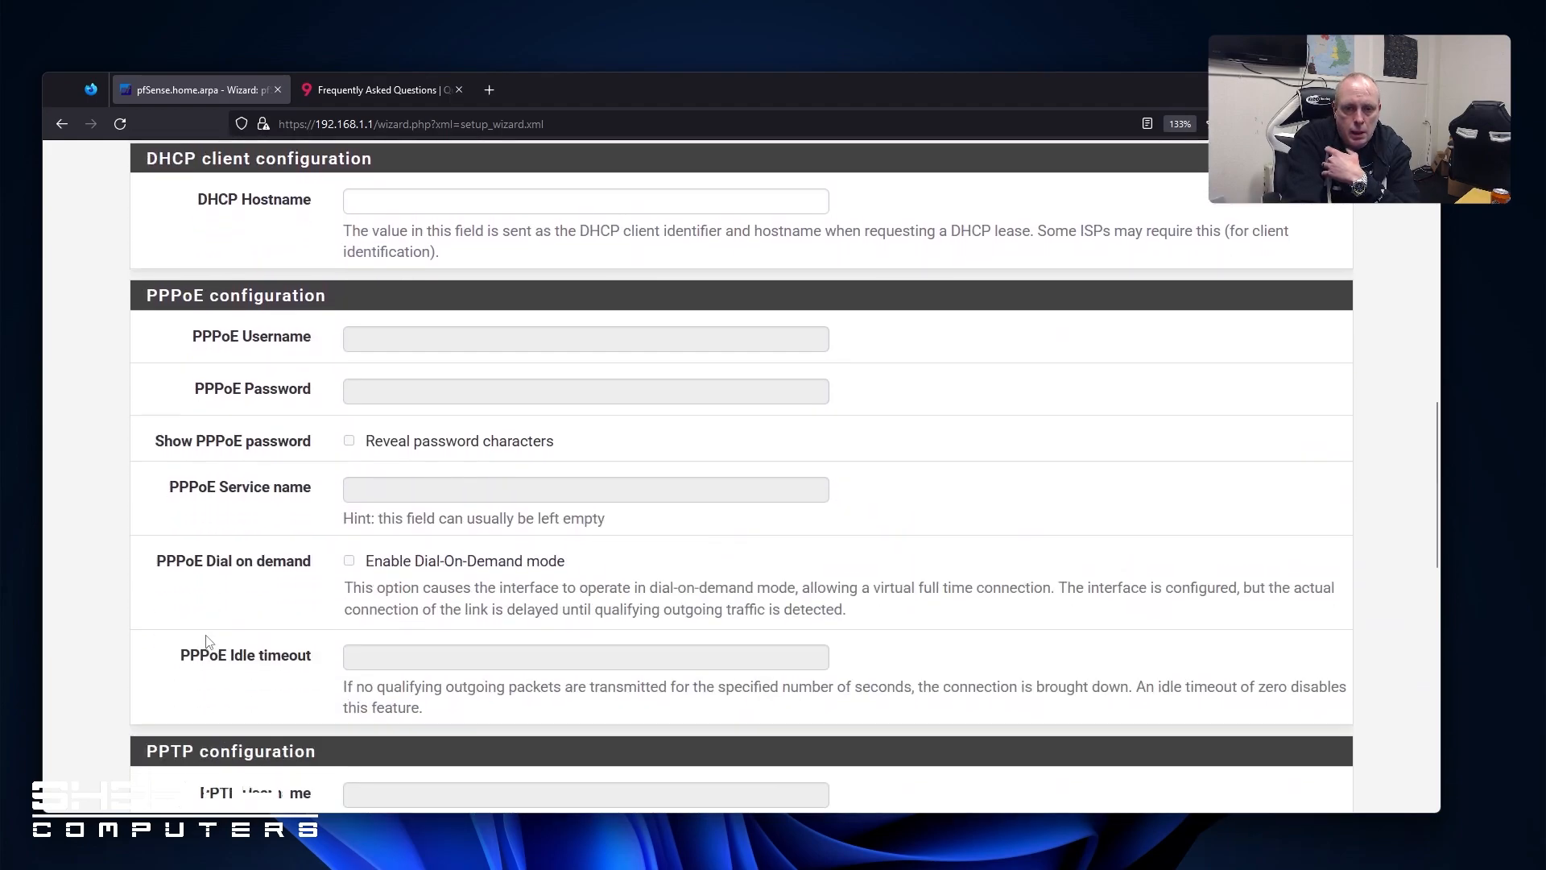
pyautogui.scroll(-10, 208, 636)
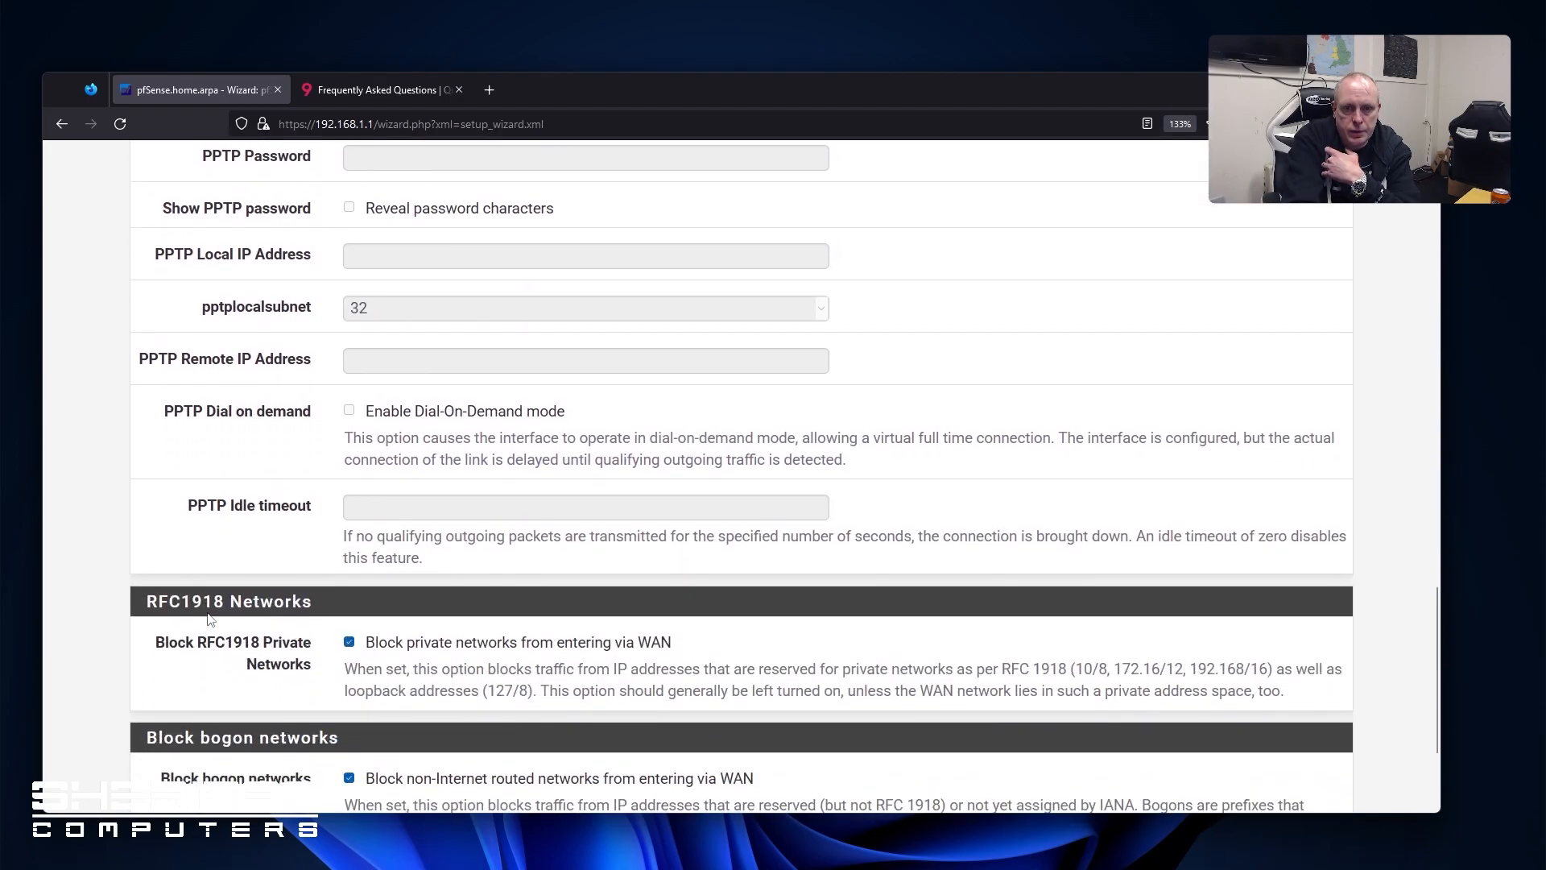
pyautogui.scroll(-3, 209, 620)
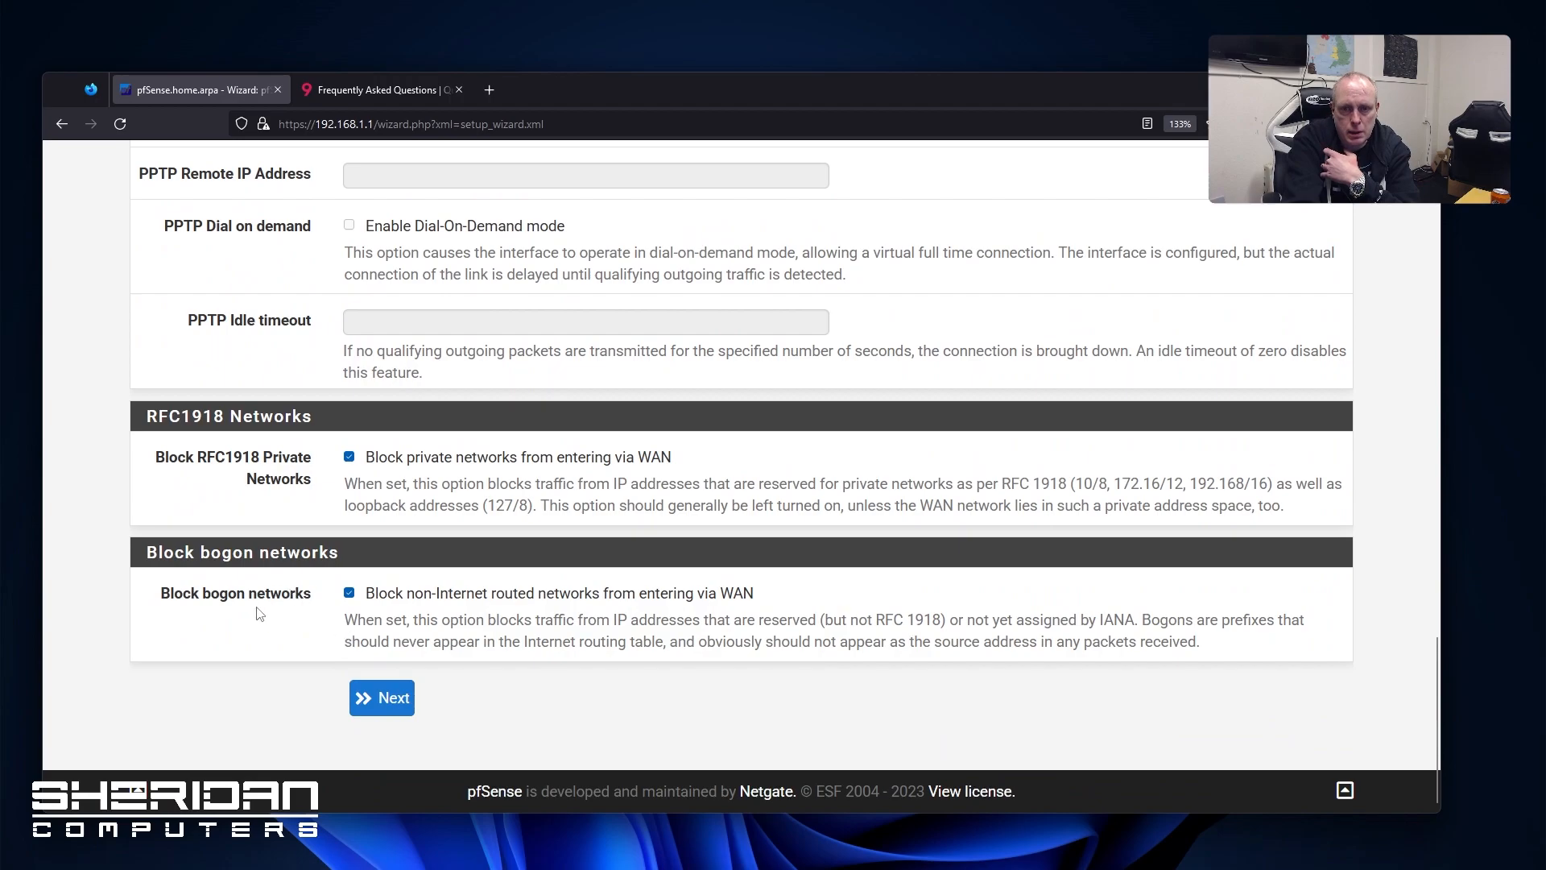
pyautogui.click(349, 456)
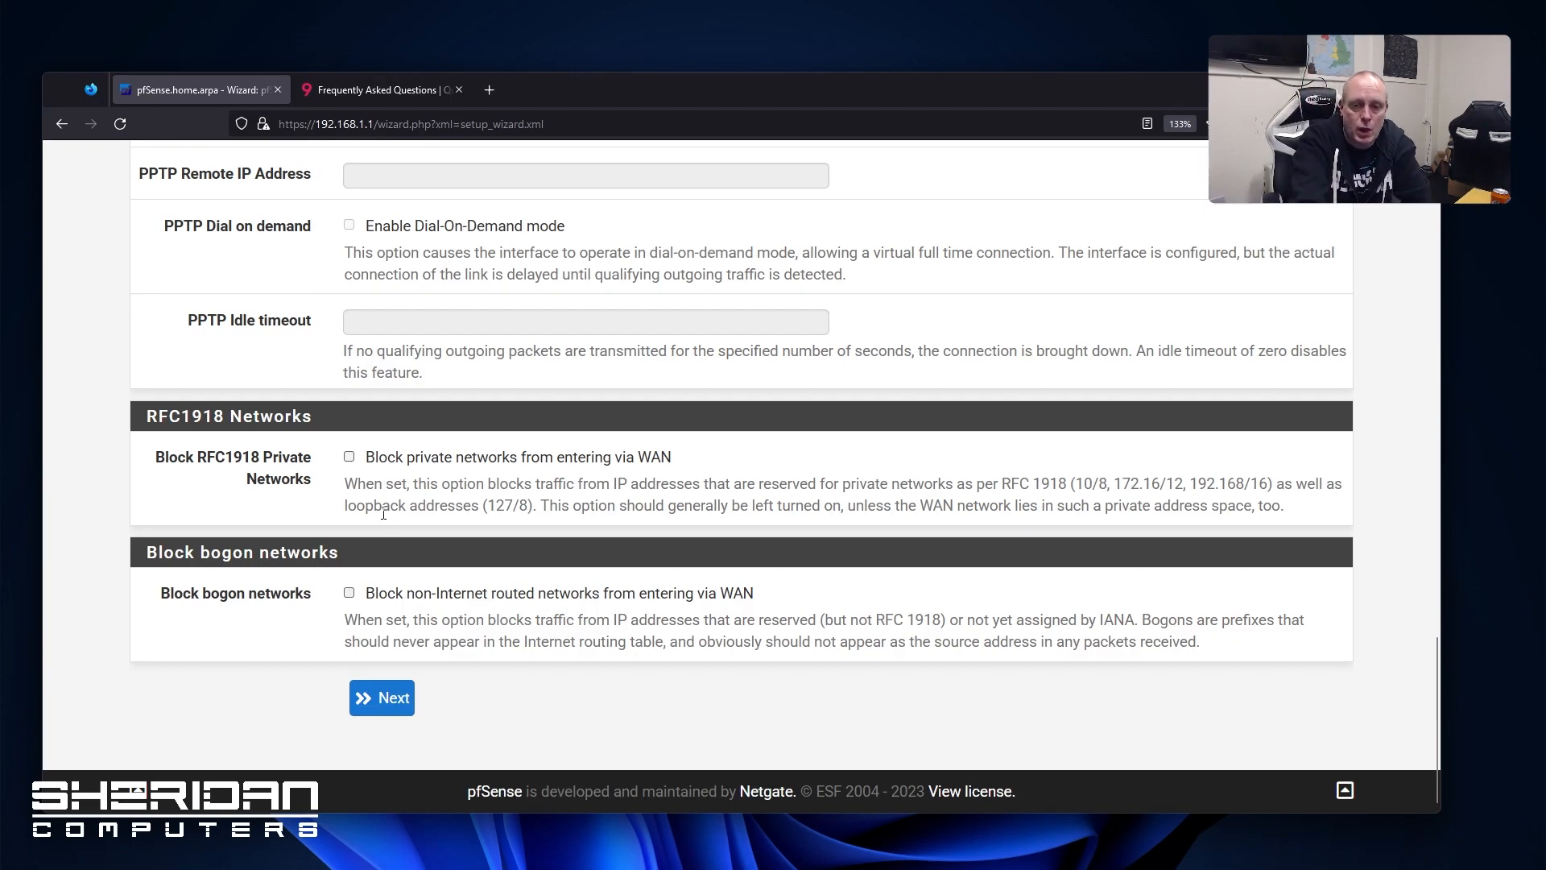
# Accept the WAN and LAN defaults, set a new admin password, and reload the configuration
pyautogui.click(405, 705)
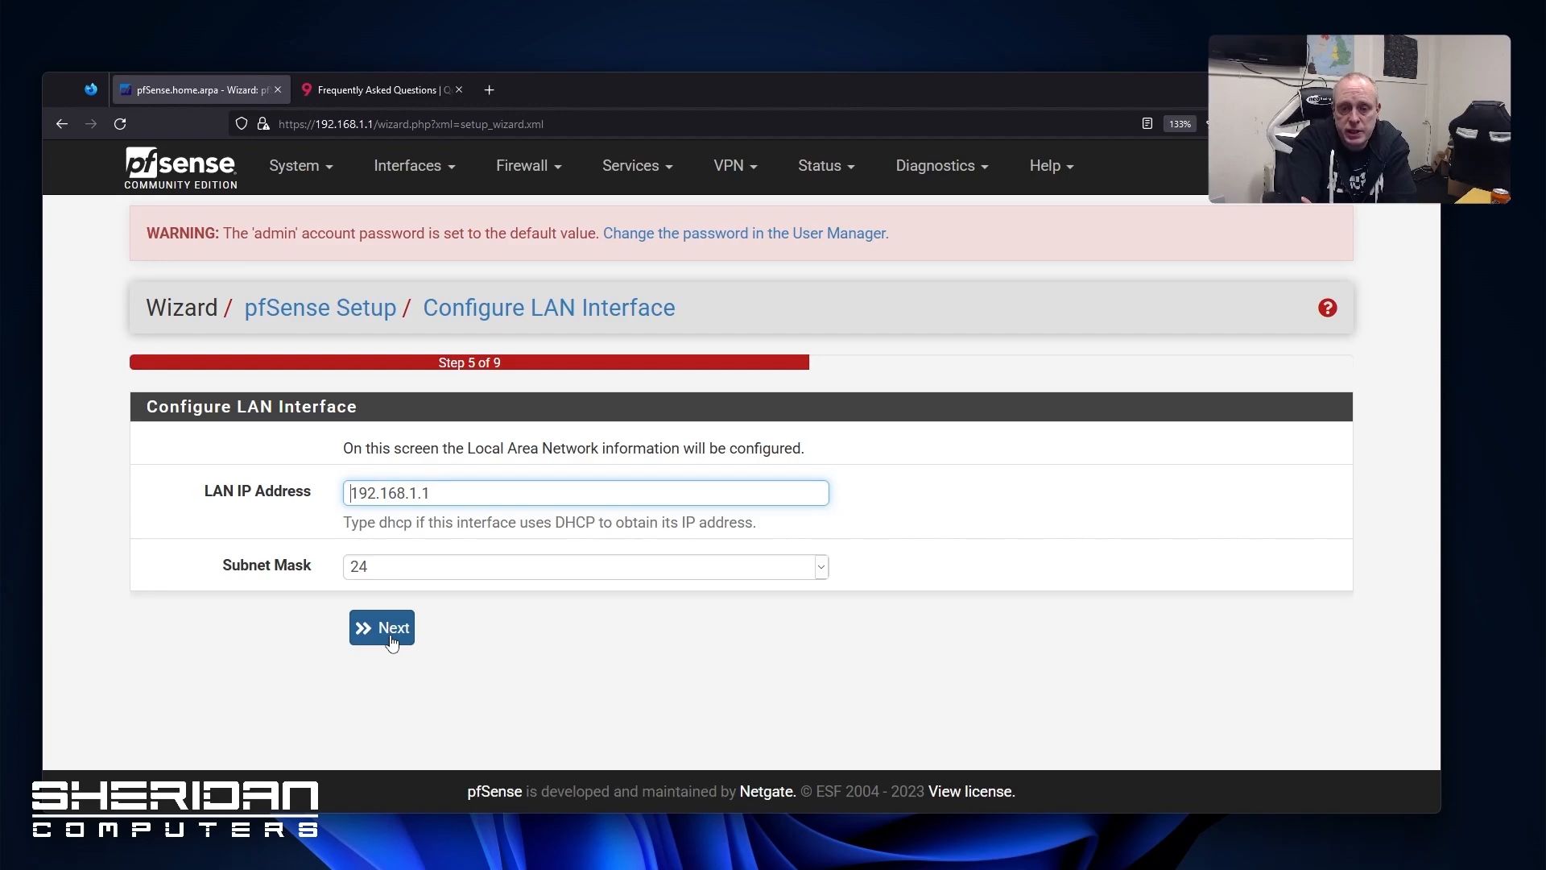
pyautogui.click(355, 639)
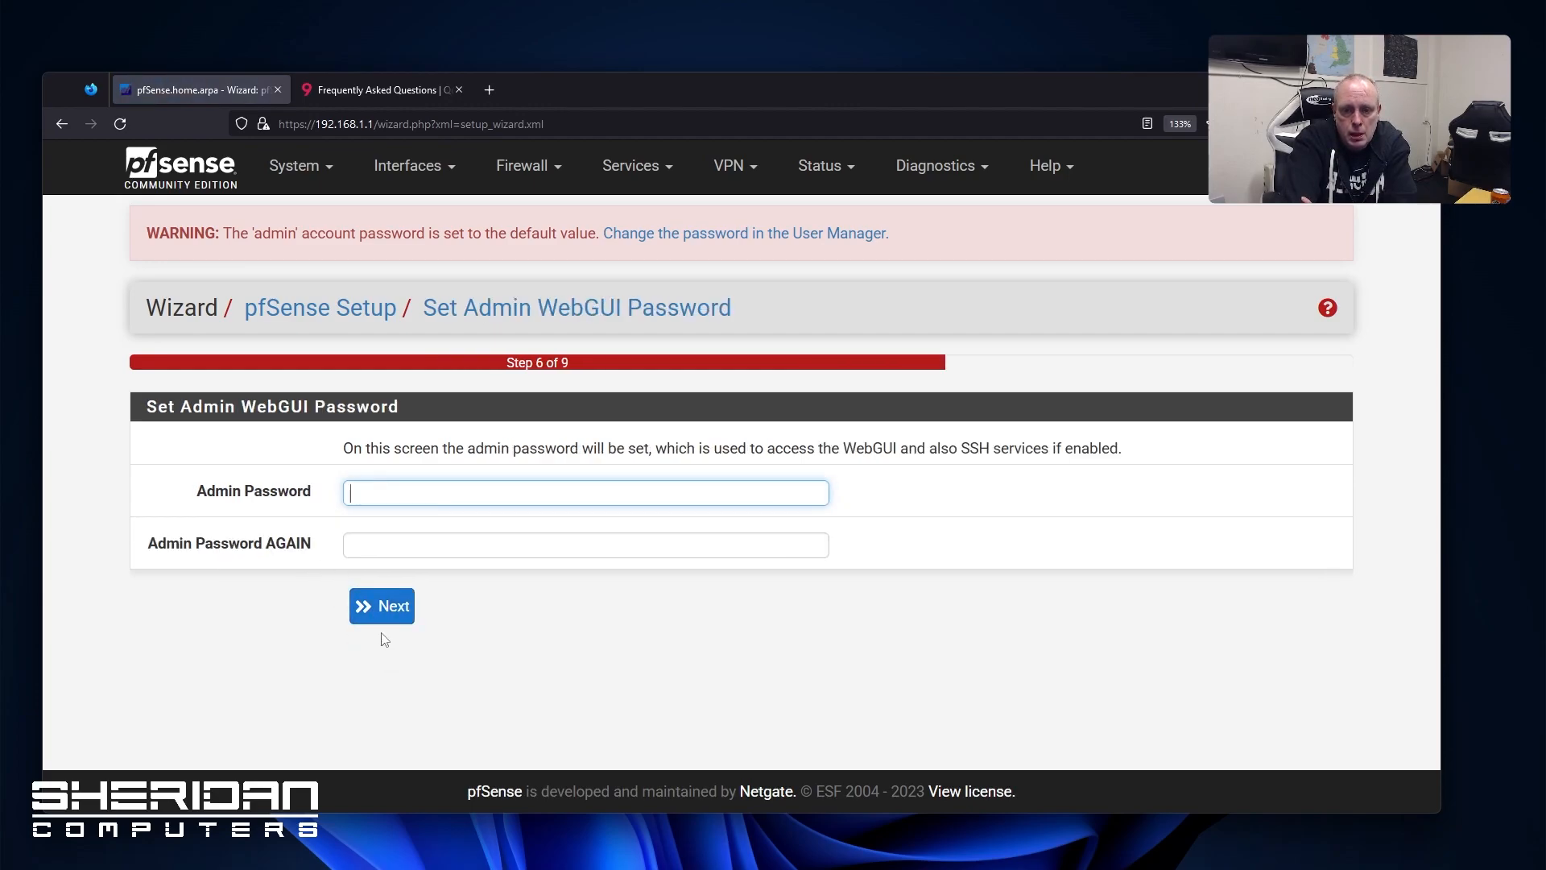
pyautogui.write('•••••••')
pyautogui.click(419, 542)
pyautogui.write('••••••')
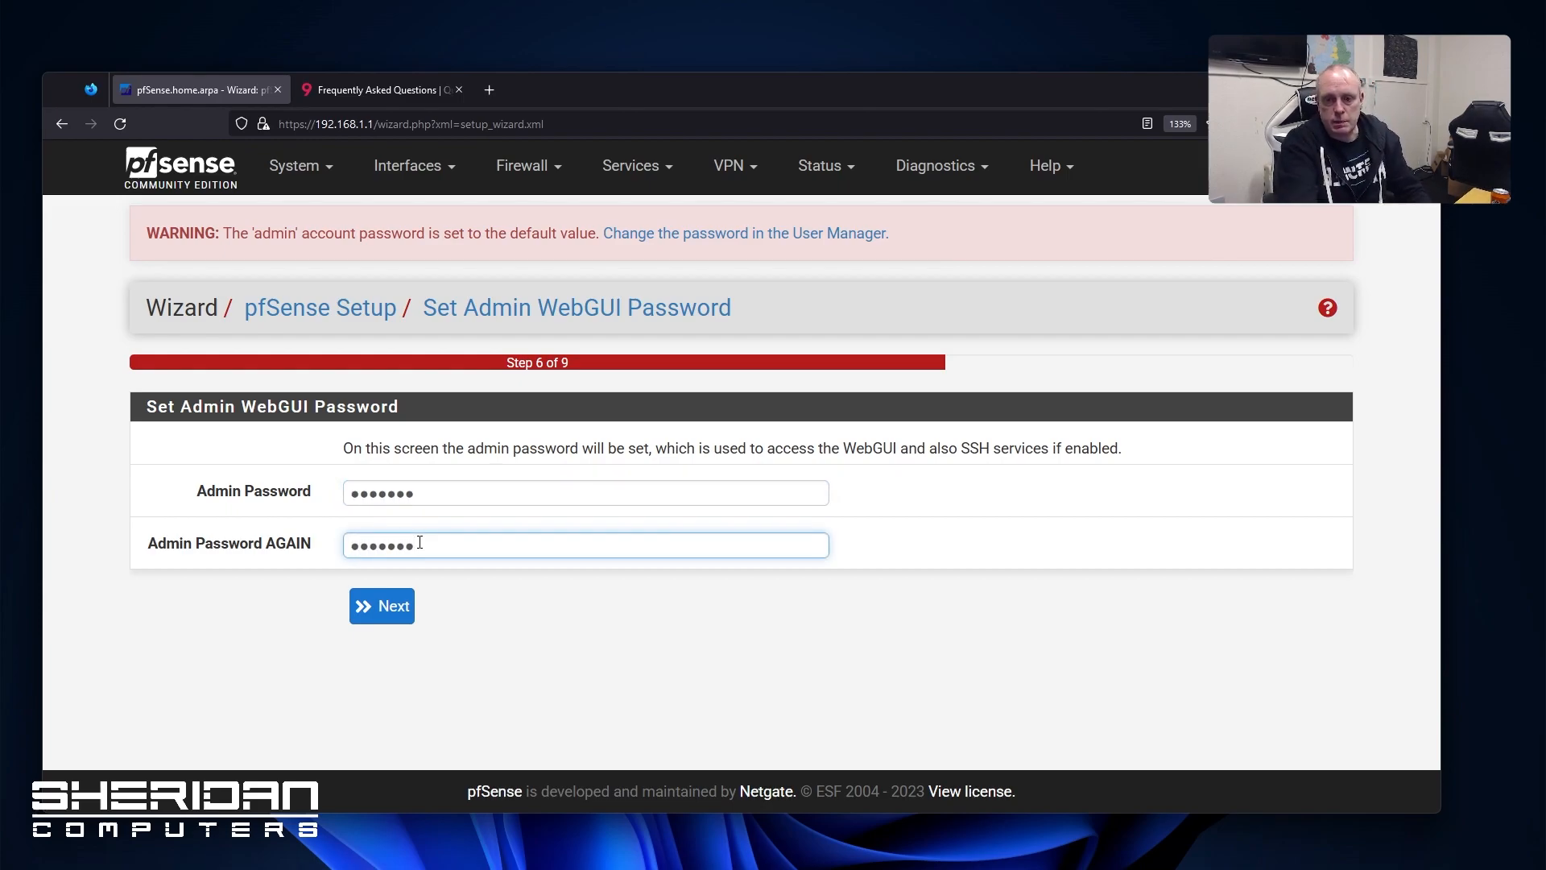
pyautogui.write('•')
pyautogui.click(373, 608)
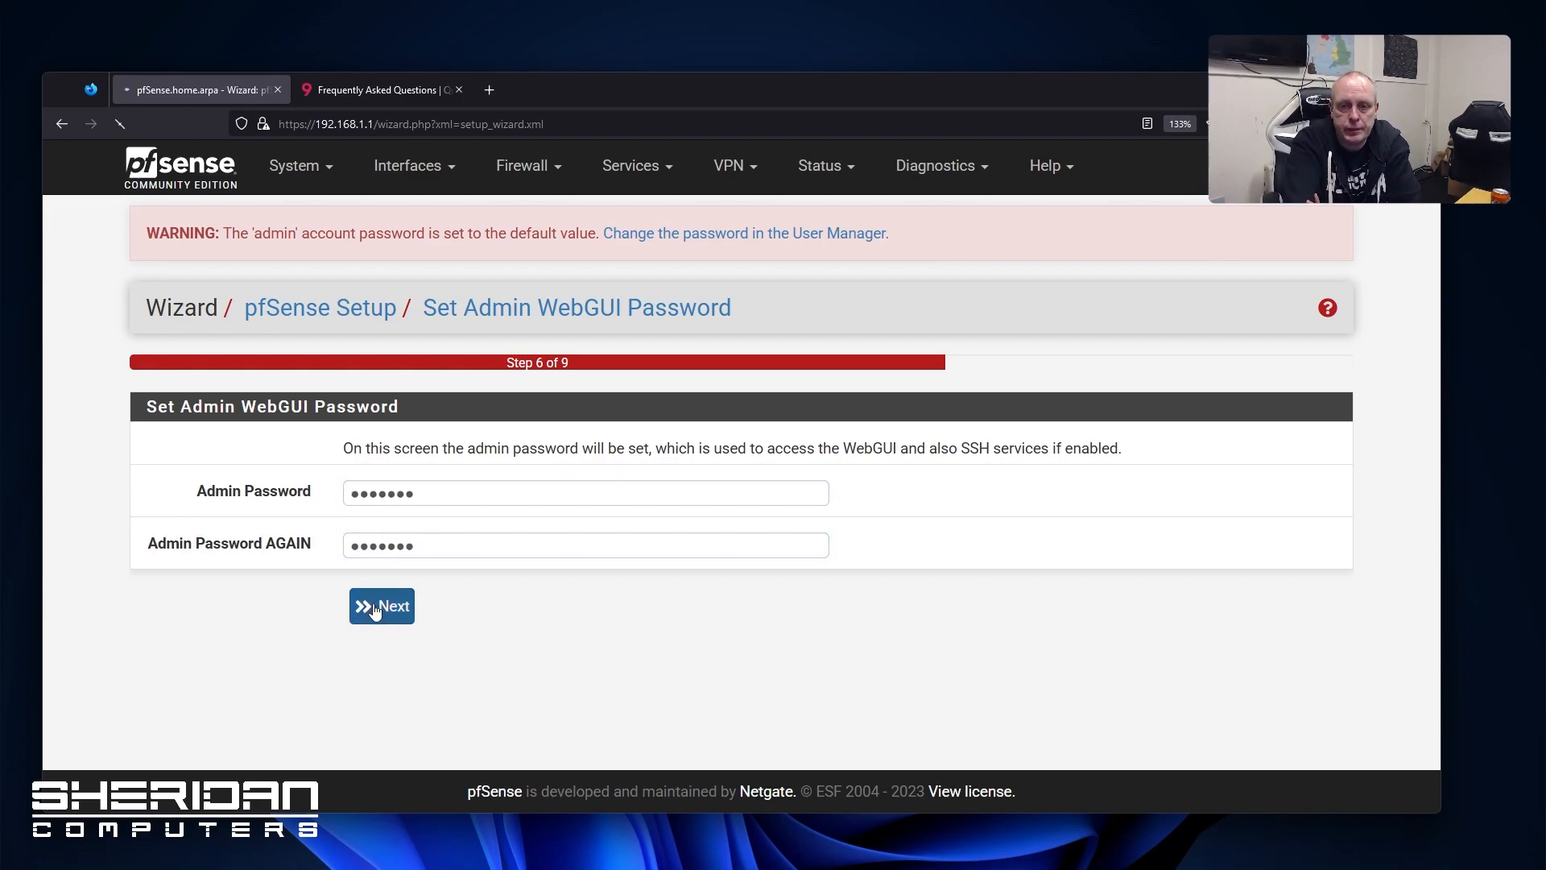
pyautogui.click(395, 511)
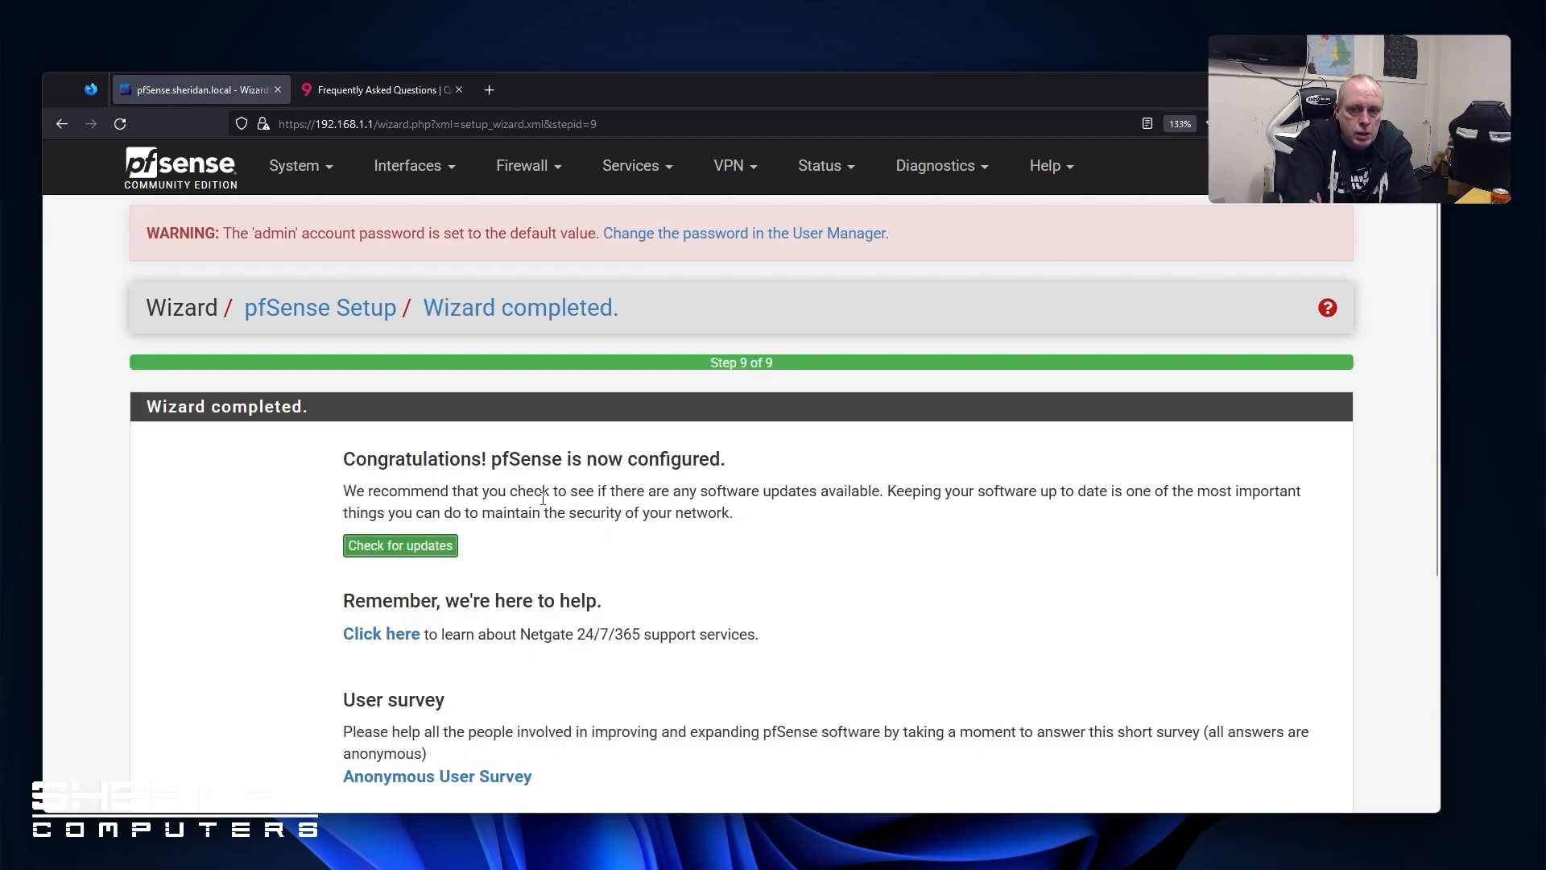
# Check for updates and accept the copyright and trademark notices
pyautogui.click(448, 543)
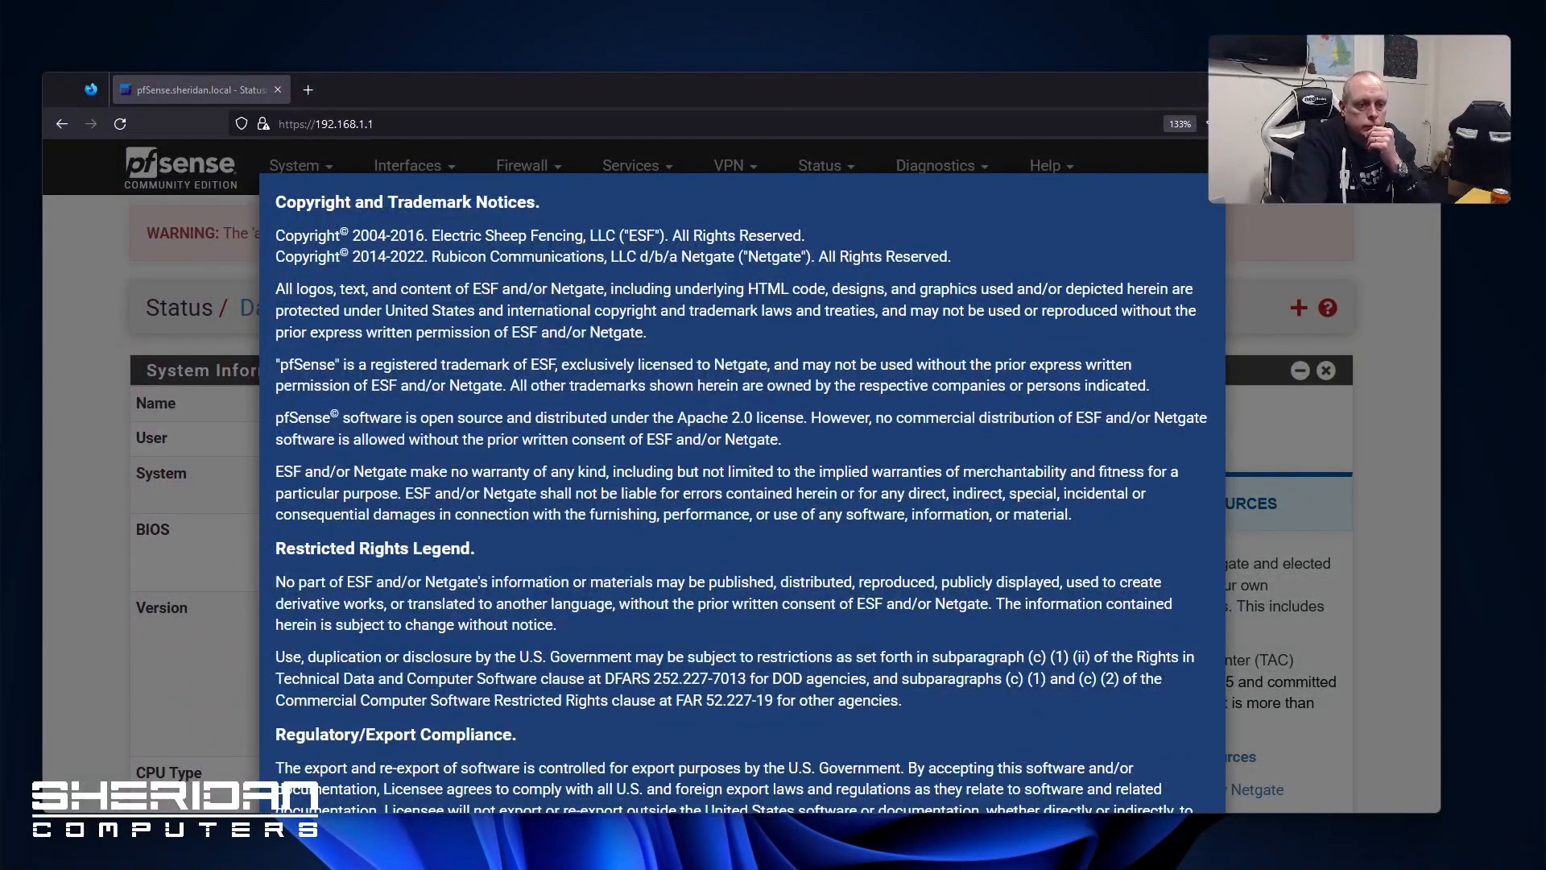
pyautogui.scroll(-3, 515, 624)
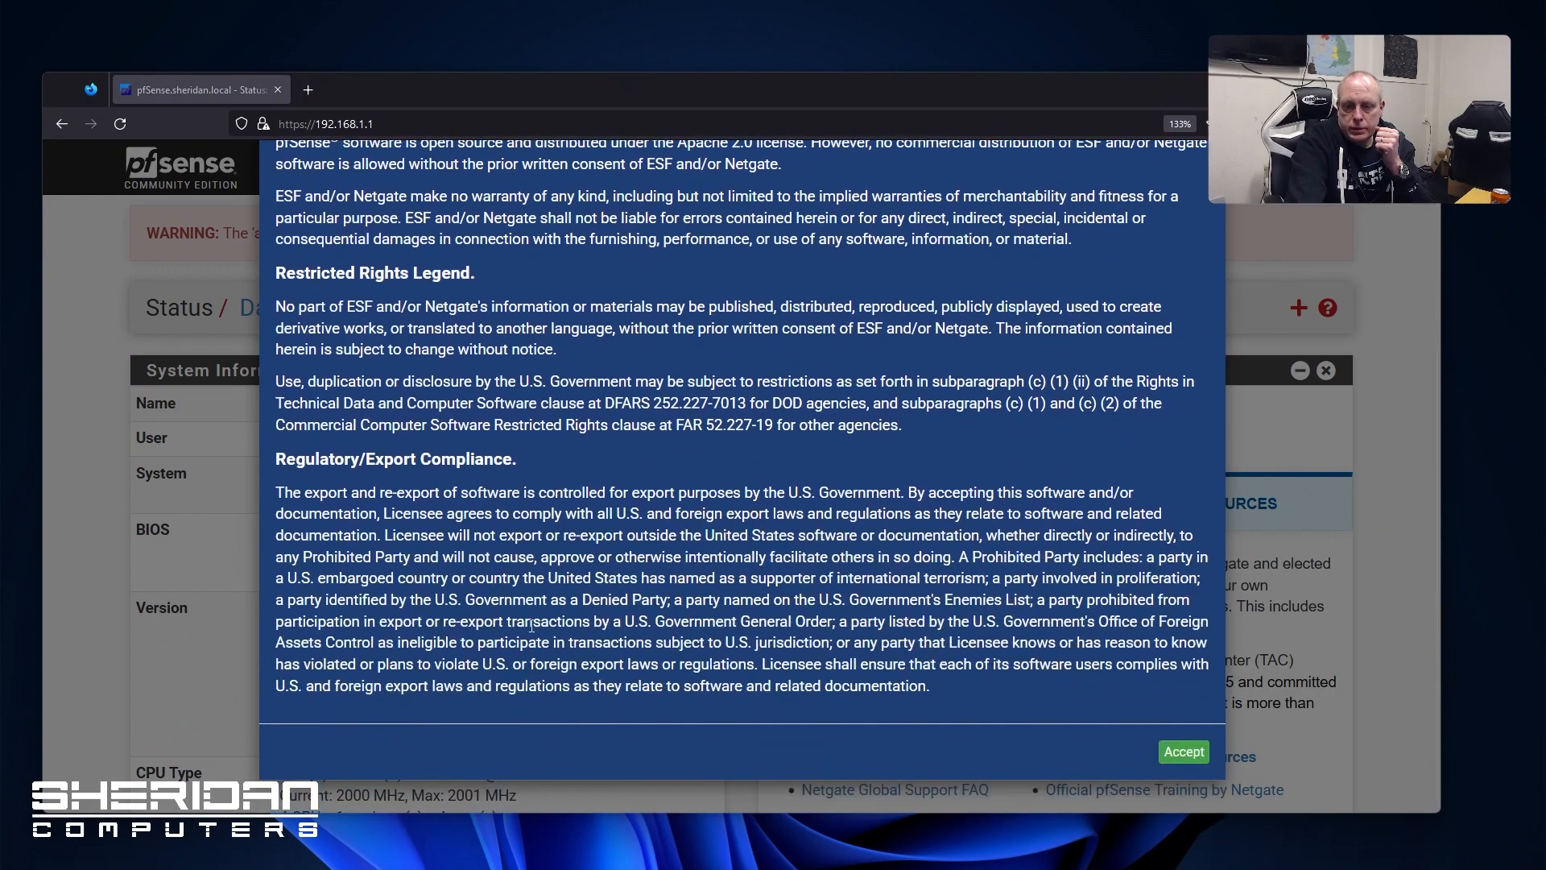
pyautogui.scroll(3, 1026, 679)
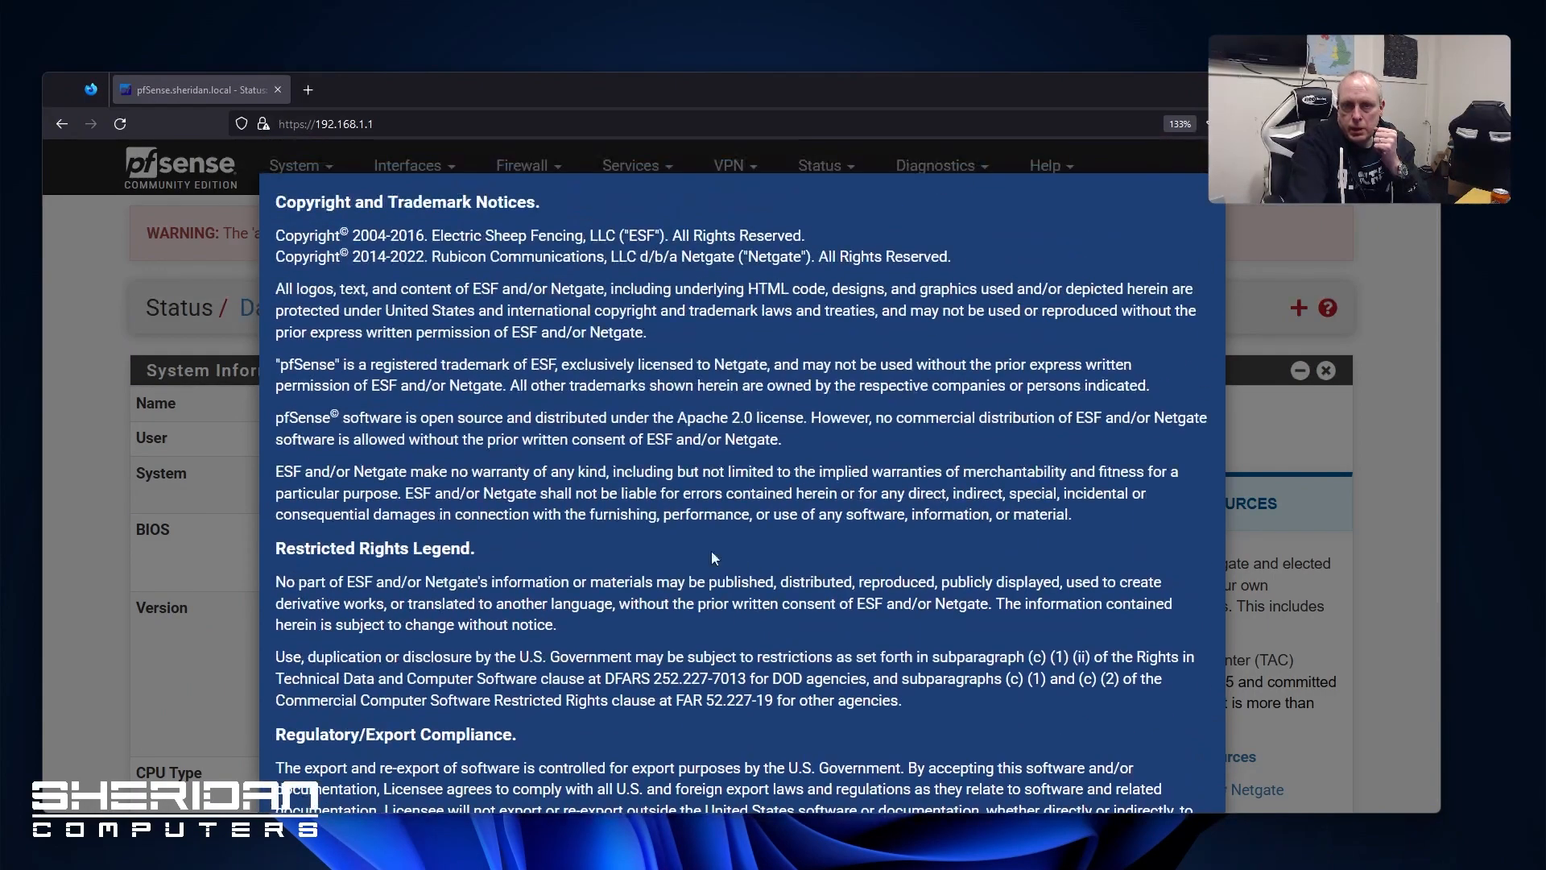
pyautogui.scroll(-3, 1076, 755)
pyautogui.click(1180, 752)
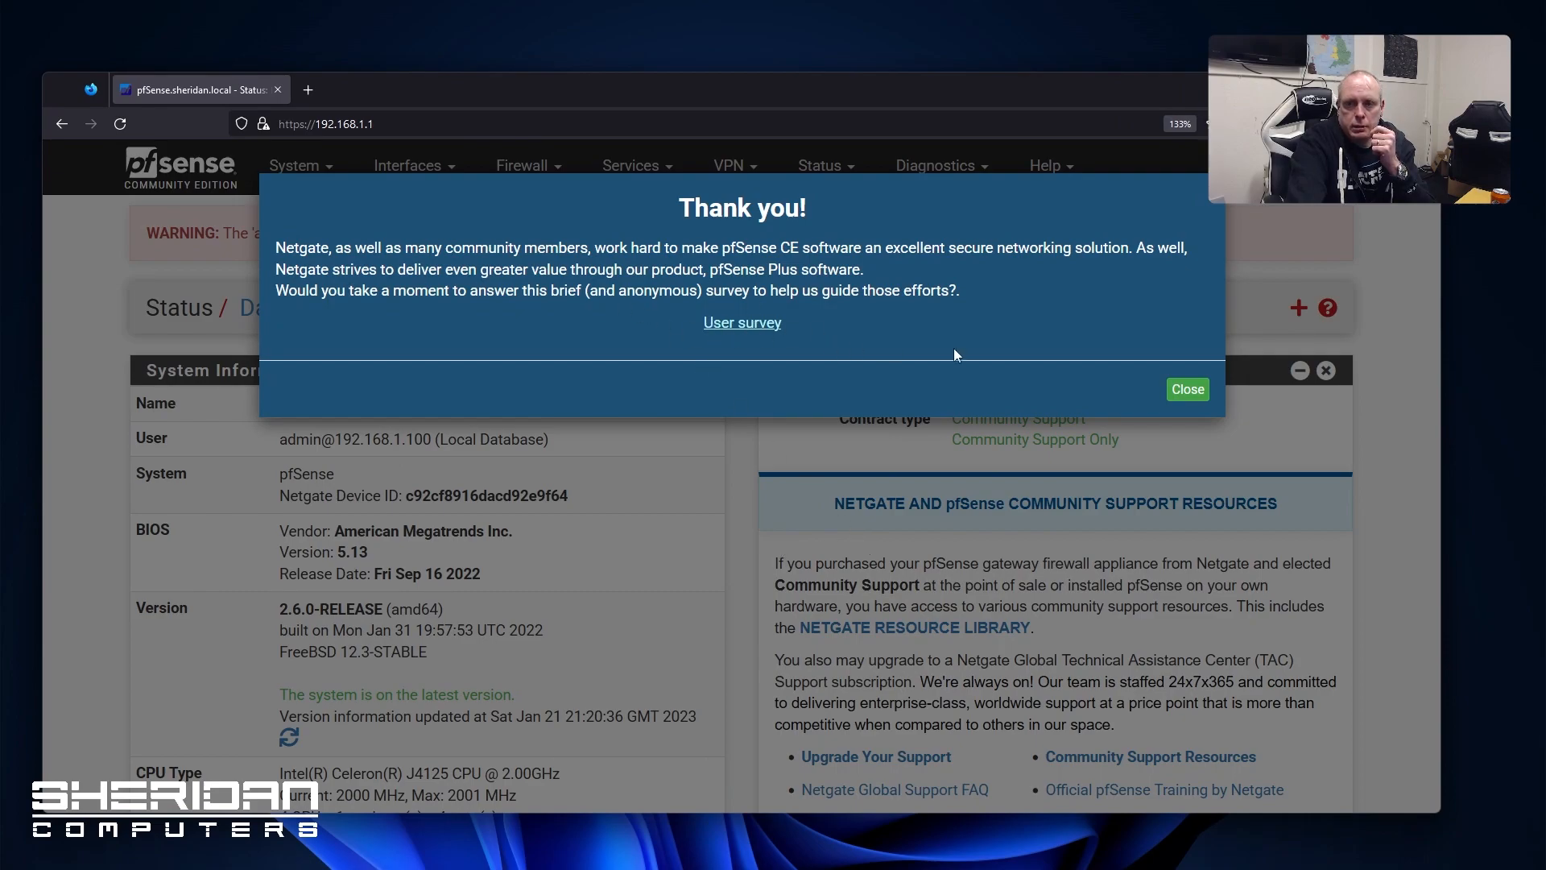
# Dismiss the user survey prompt and review the dashboard's version status
pyautogui.click(1190, 391)
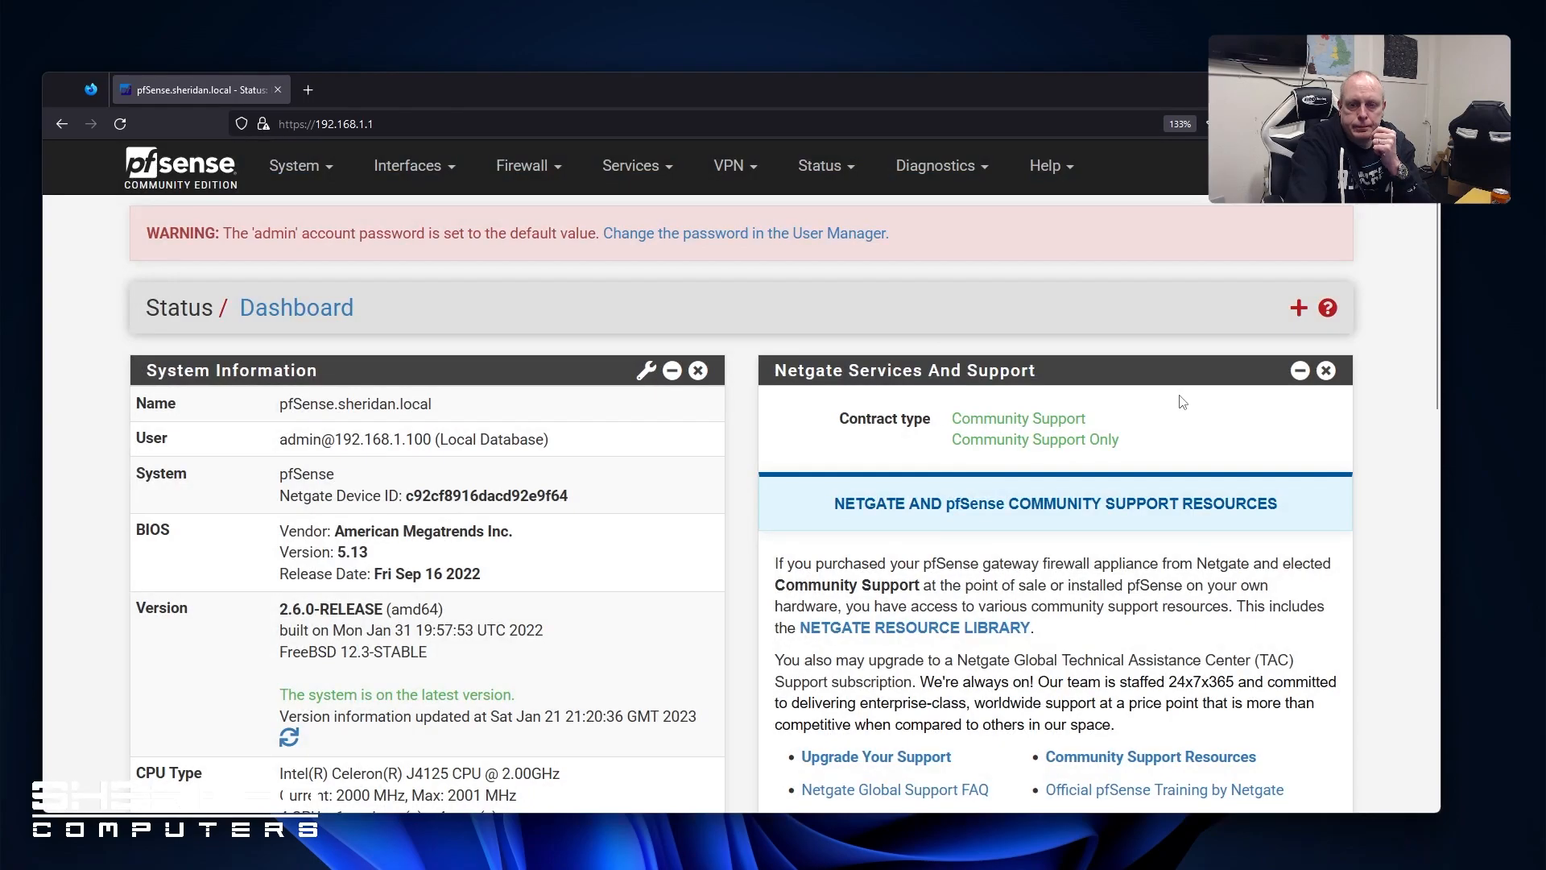
pyautogui.scroll(-3, 958, 507)
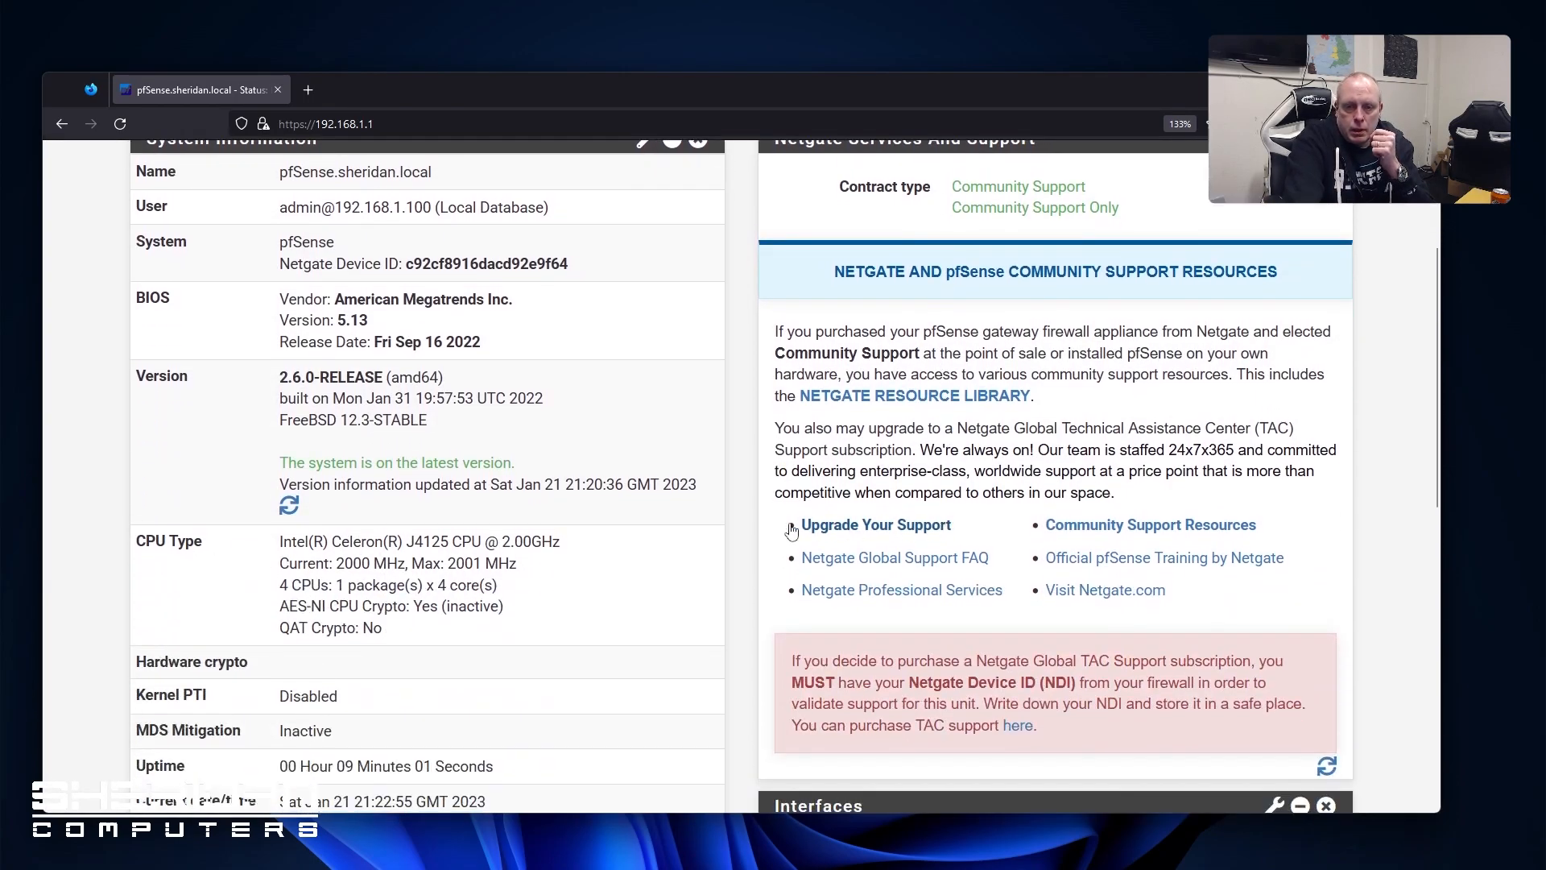
pyautogui.scroll(-10, 478, 483)
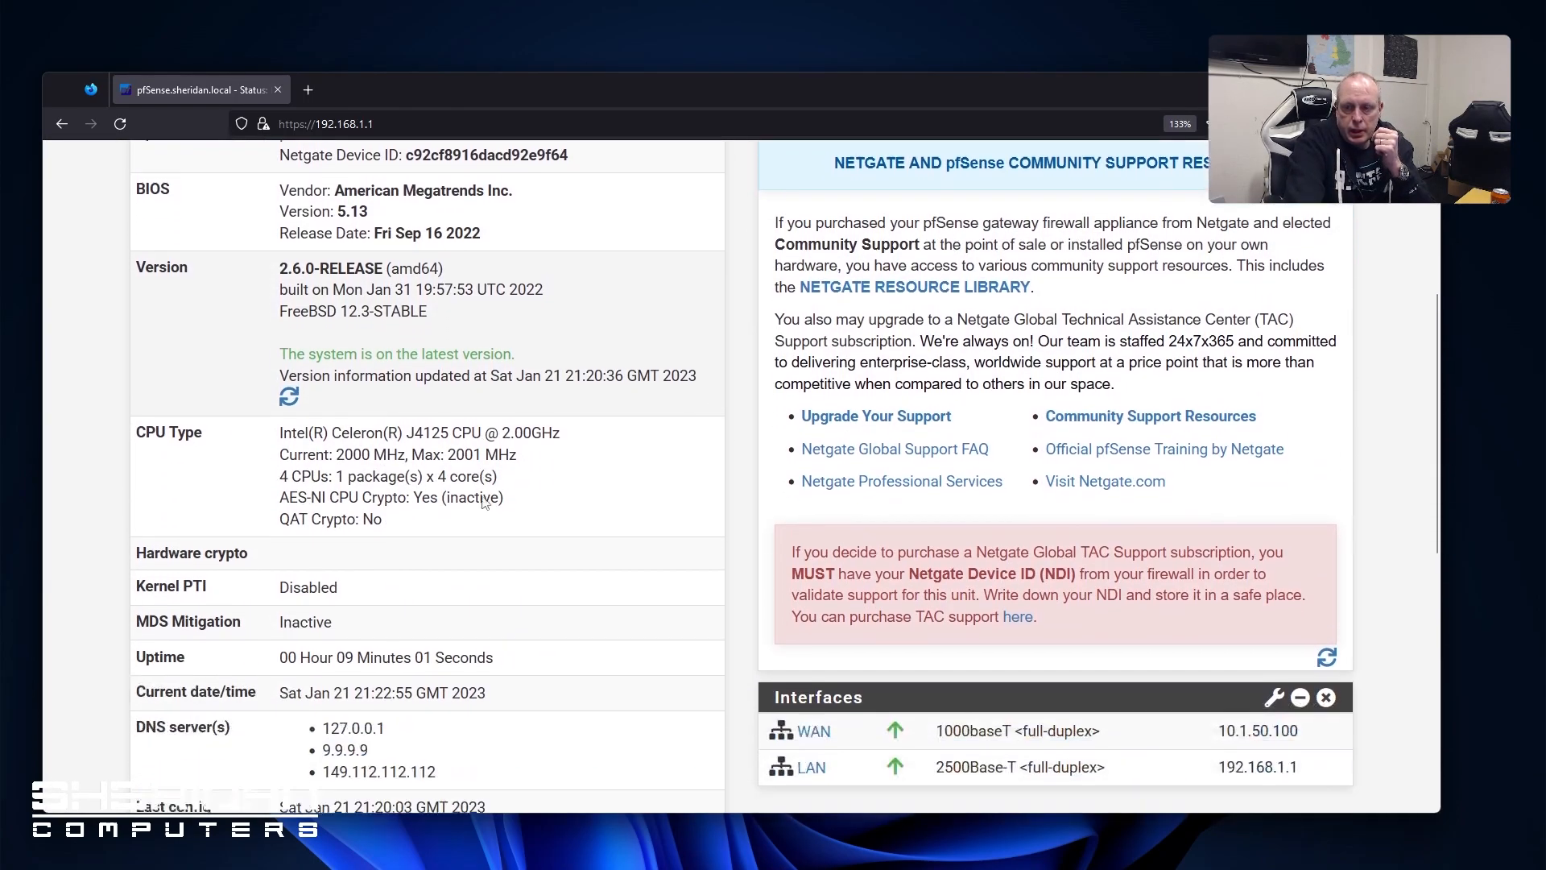
pyautogui.scroll(12, 483, 510)
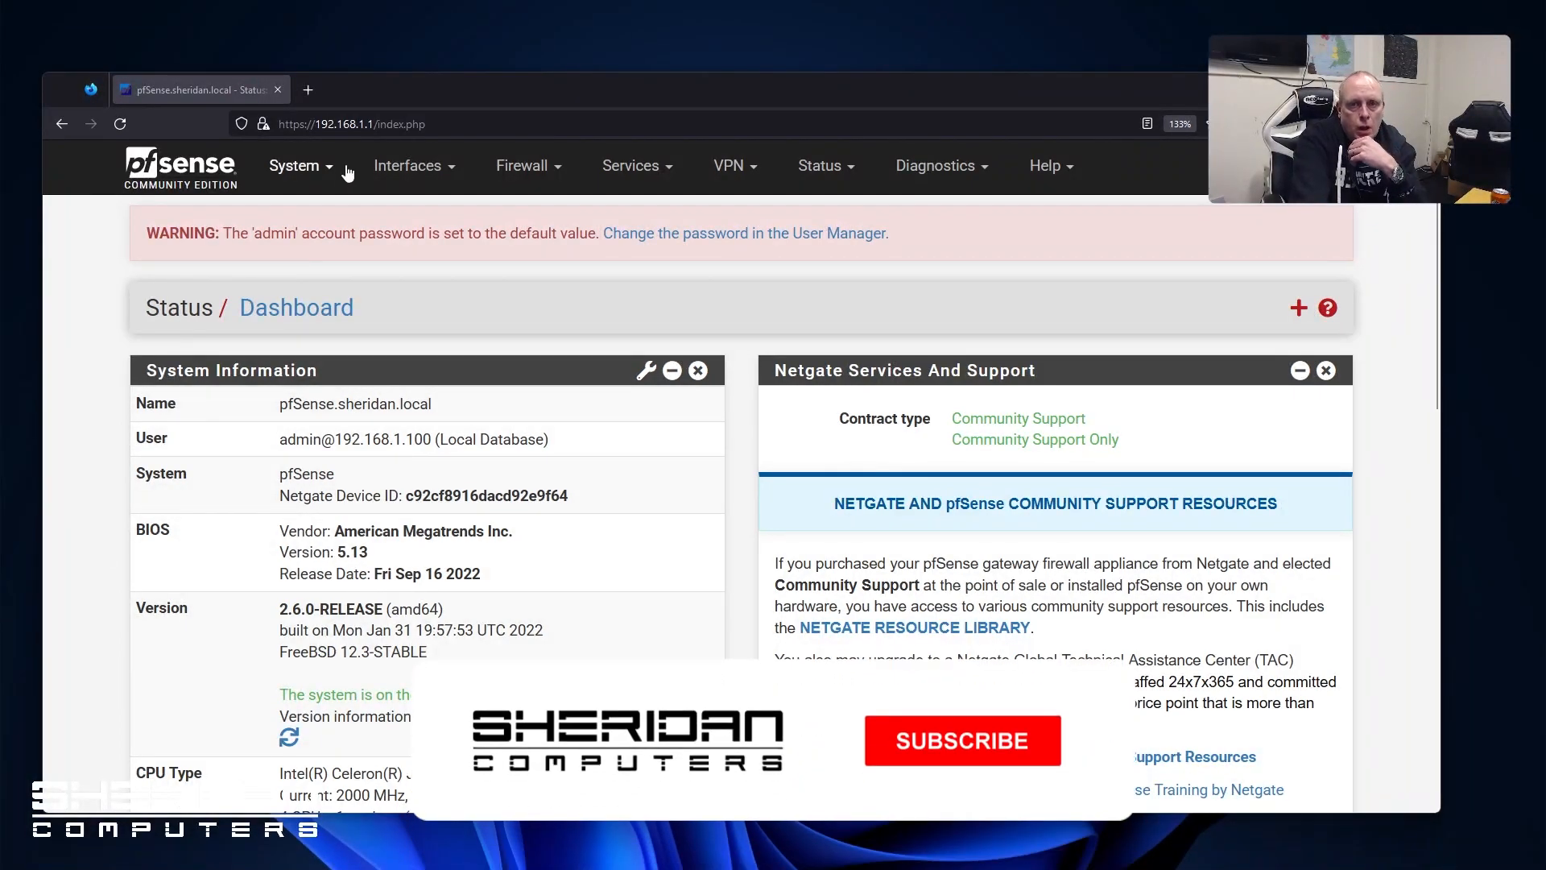
# In System > Advanced > Admin Access, enter 8443 as the web interface TCP port
pyautogui.click(338, 169)
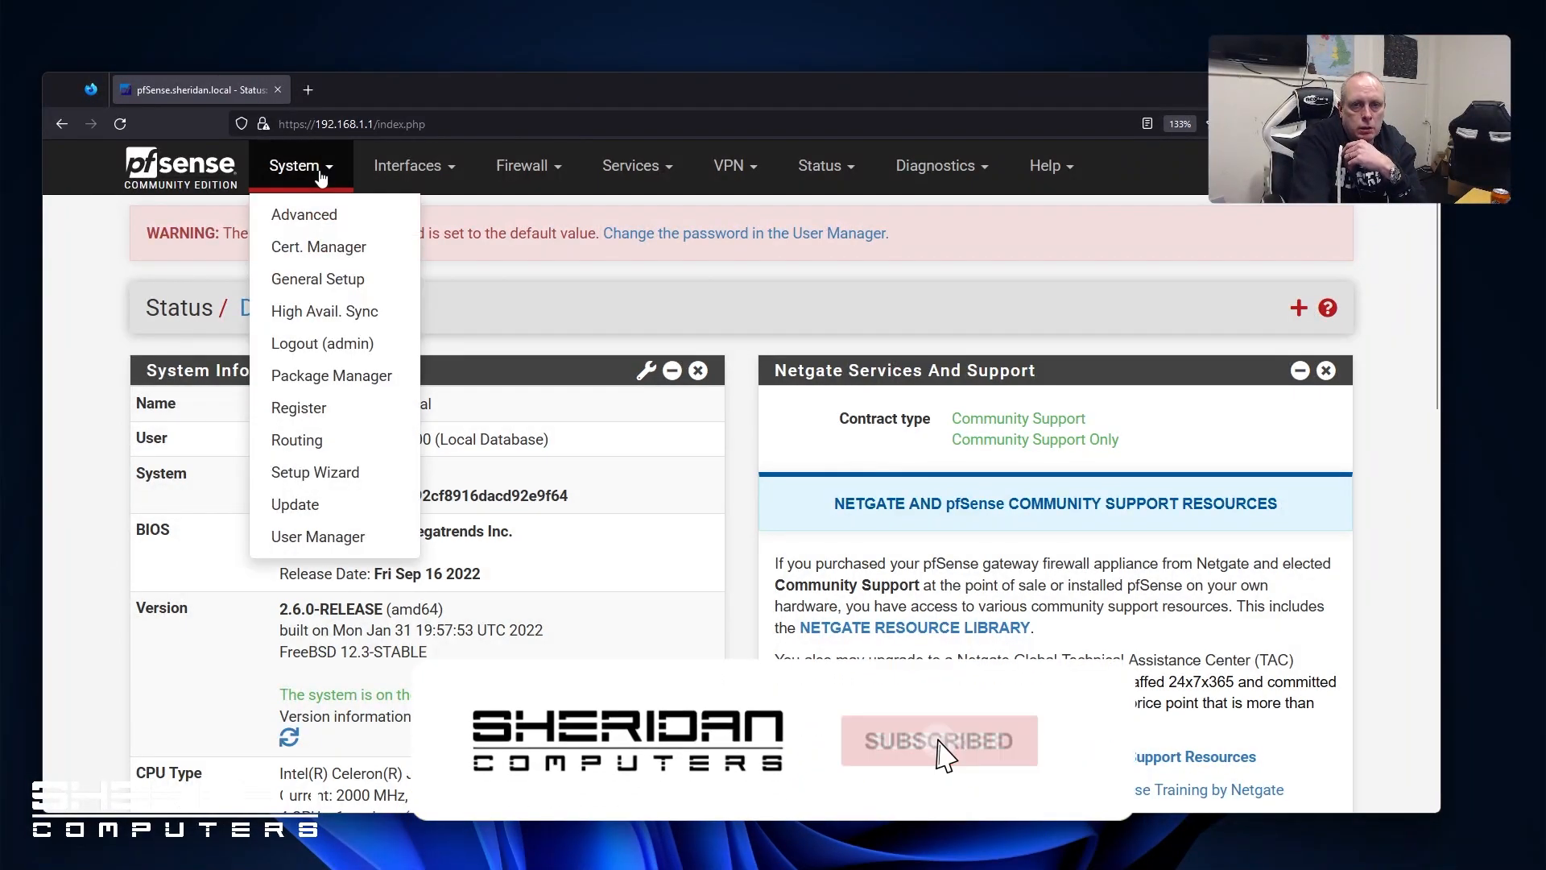
pyautogui.click(309, 215)
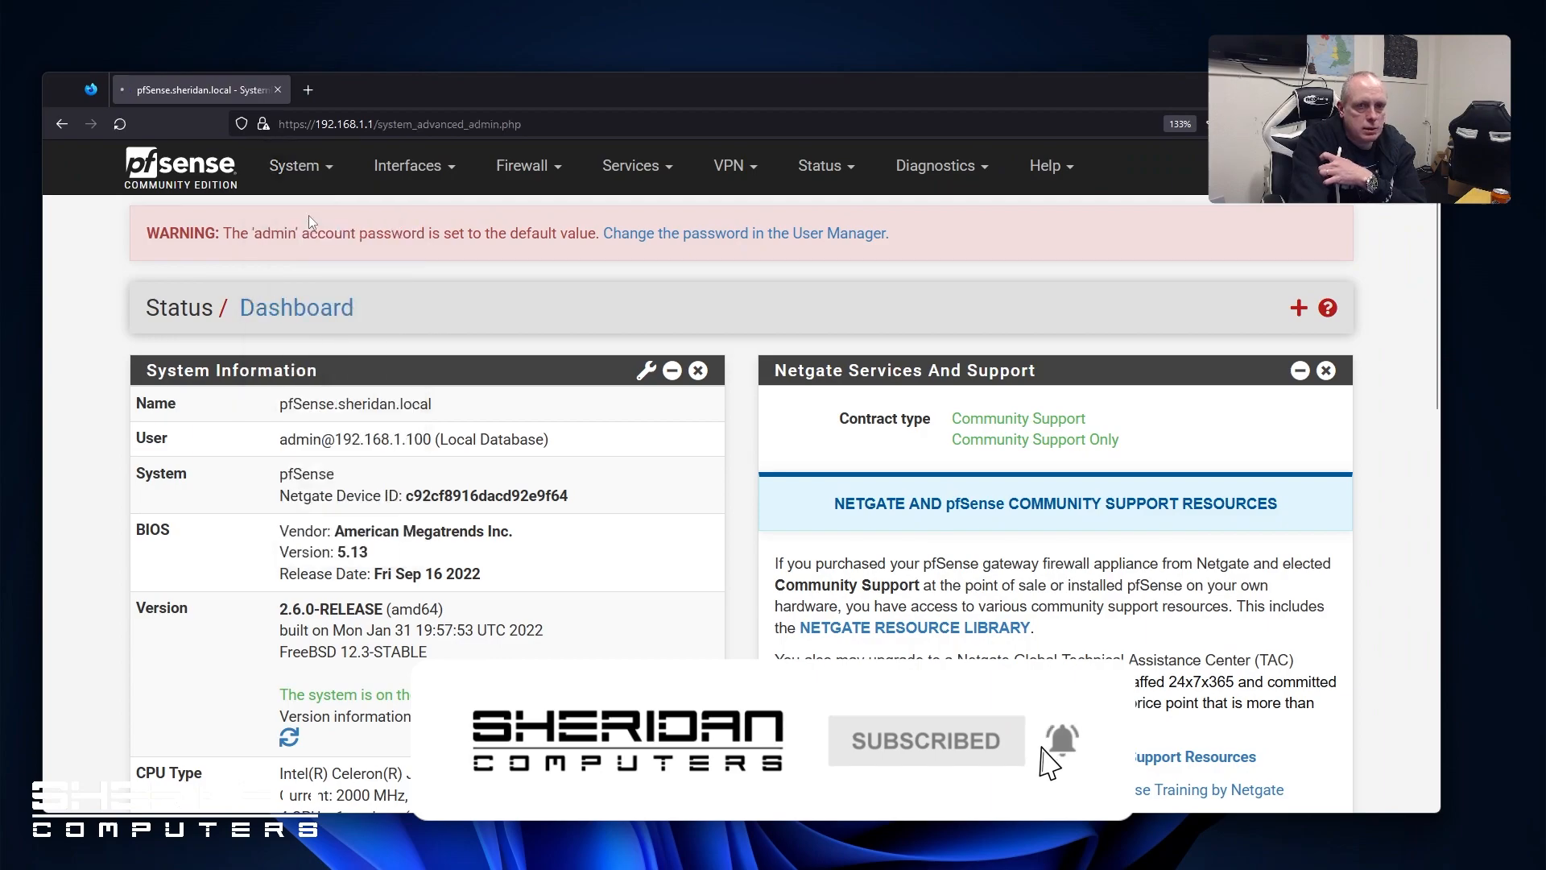
pyautogui.scroll(-2, 178, 451)
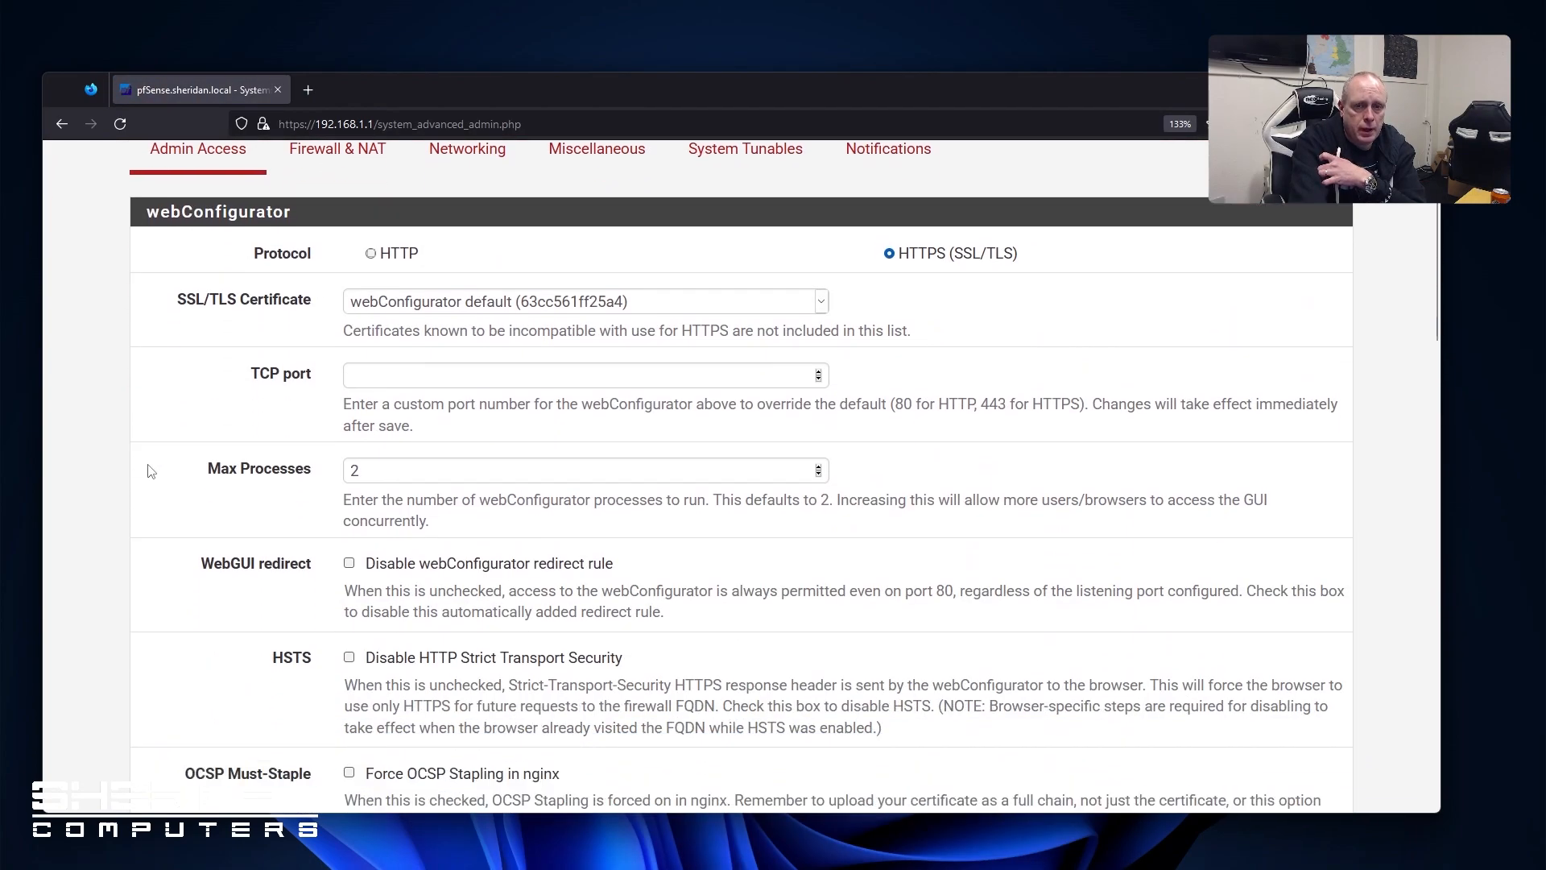
pyautogui.scroll(1, 382, 404)
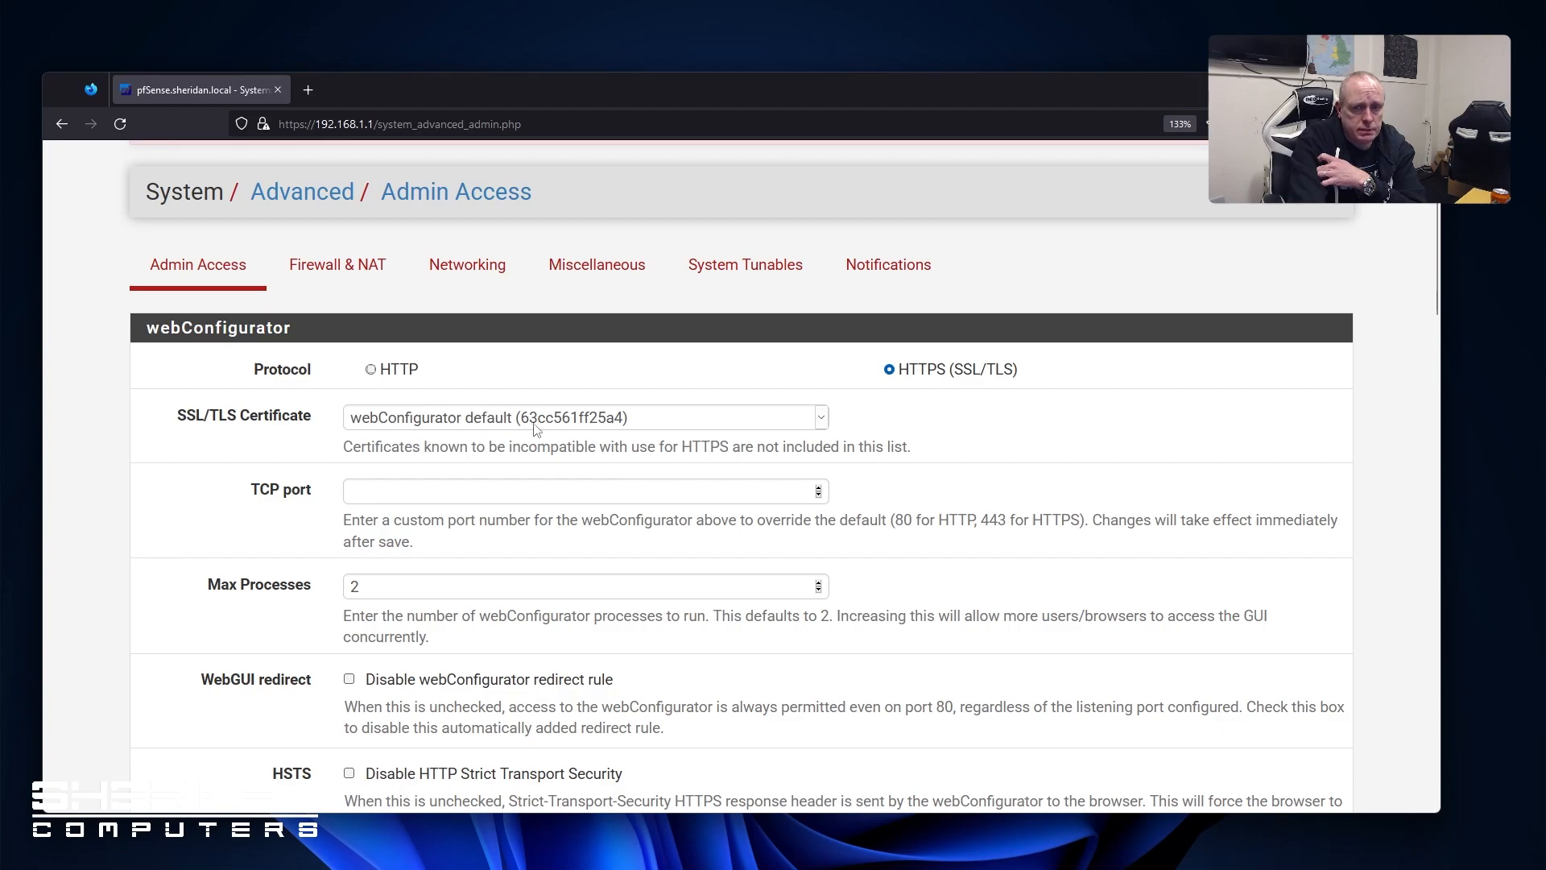
pyautogui.scroll(-1, 479, 483)
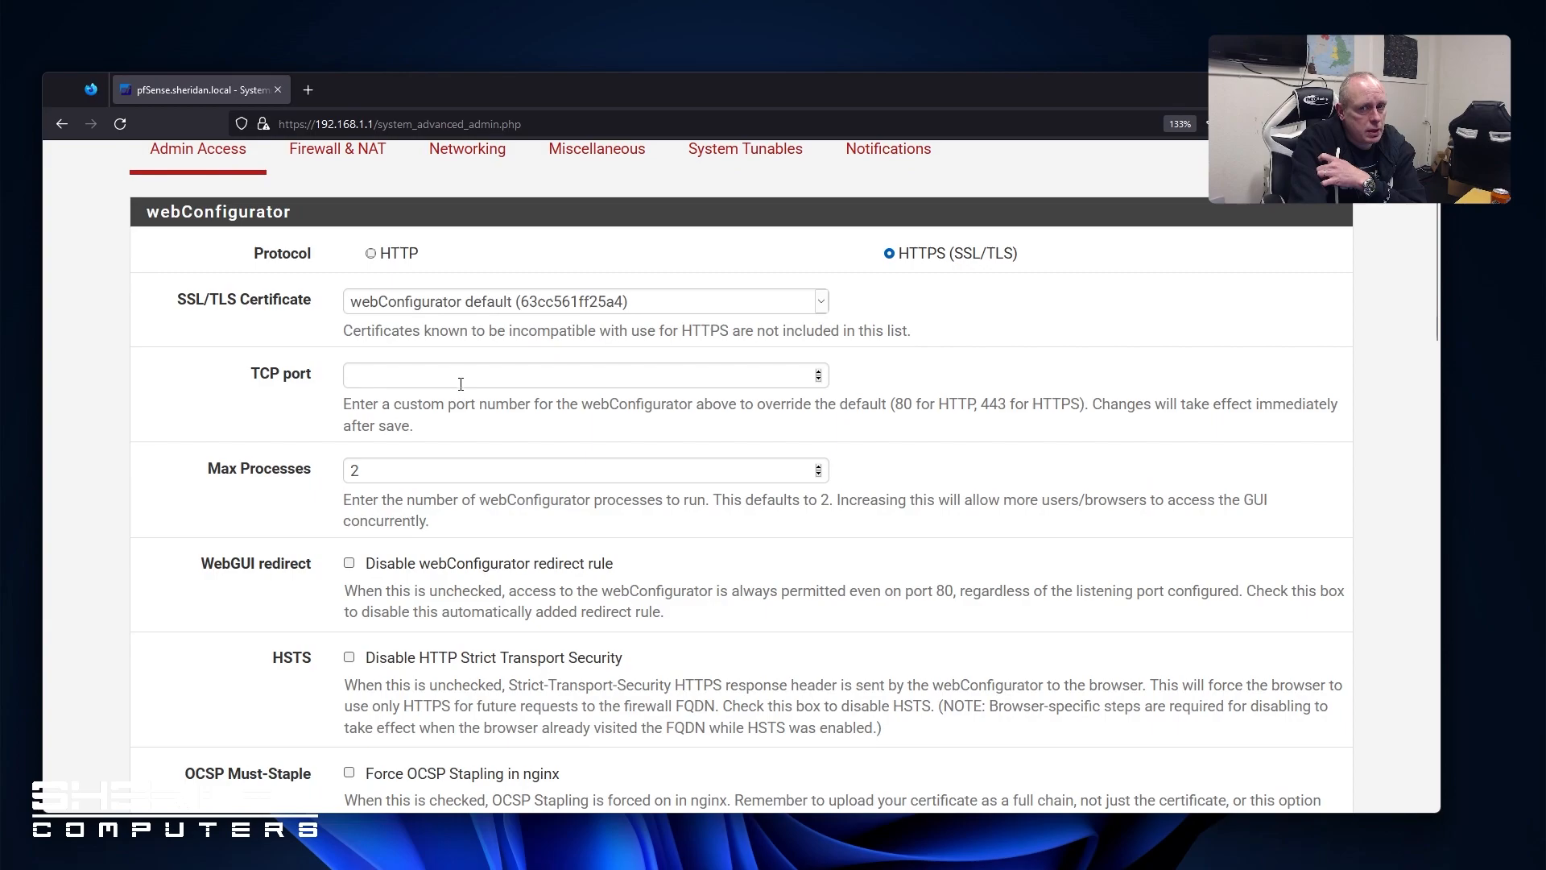
pyautogui.click(468, 379)
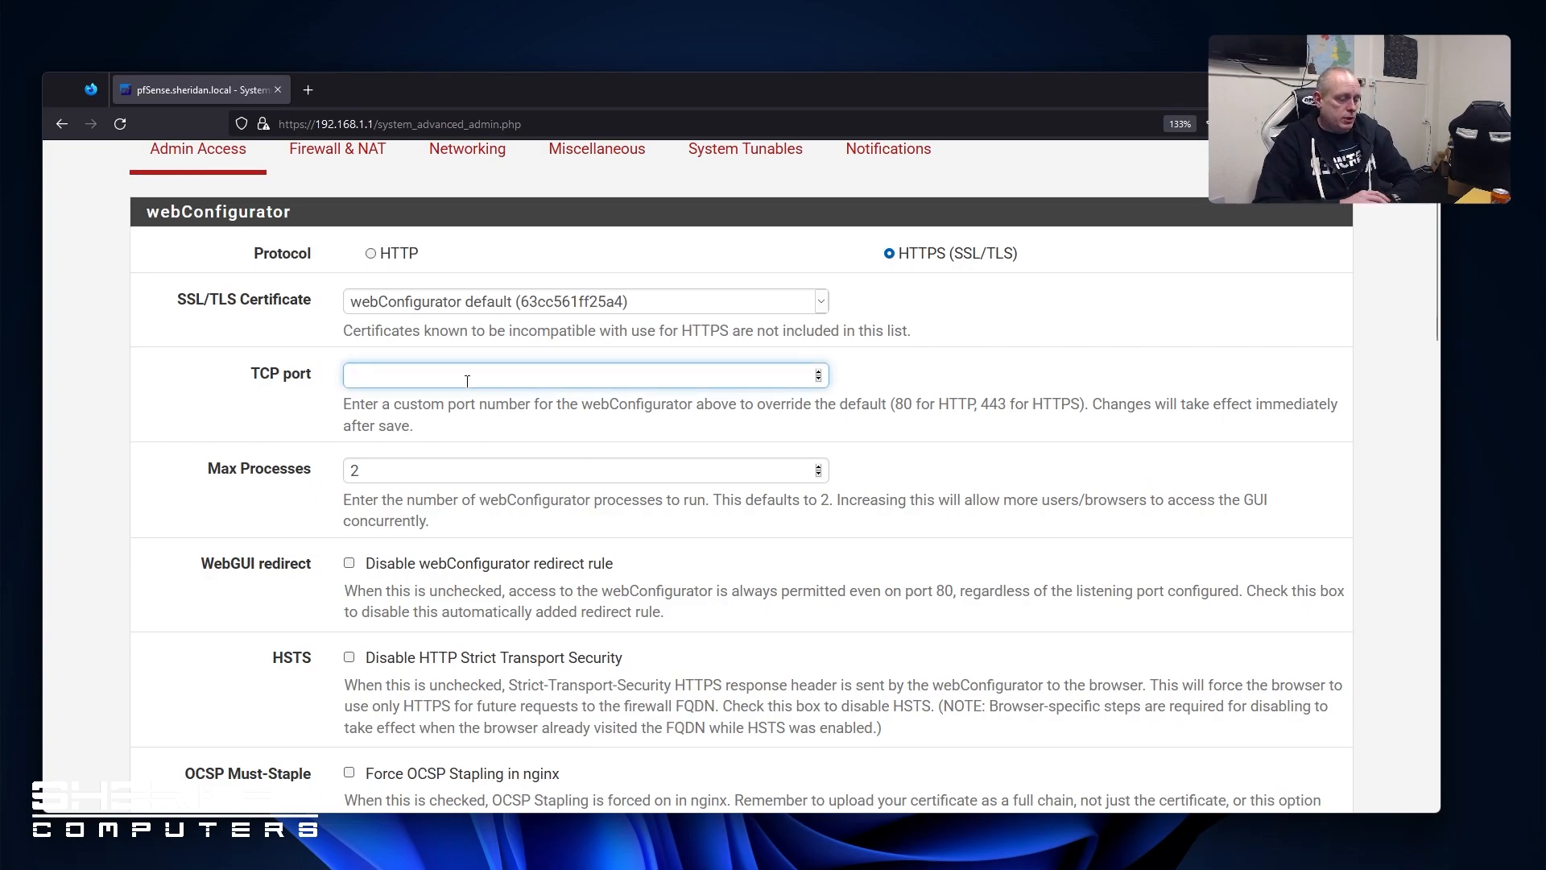
pyautogui.write('8443')
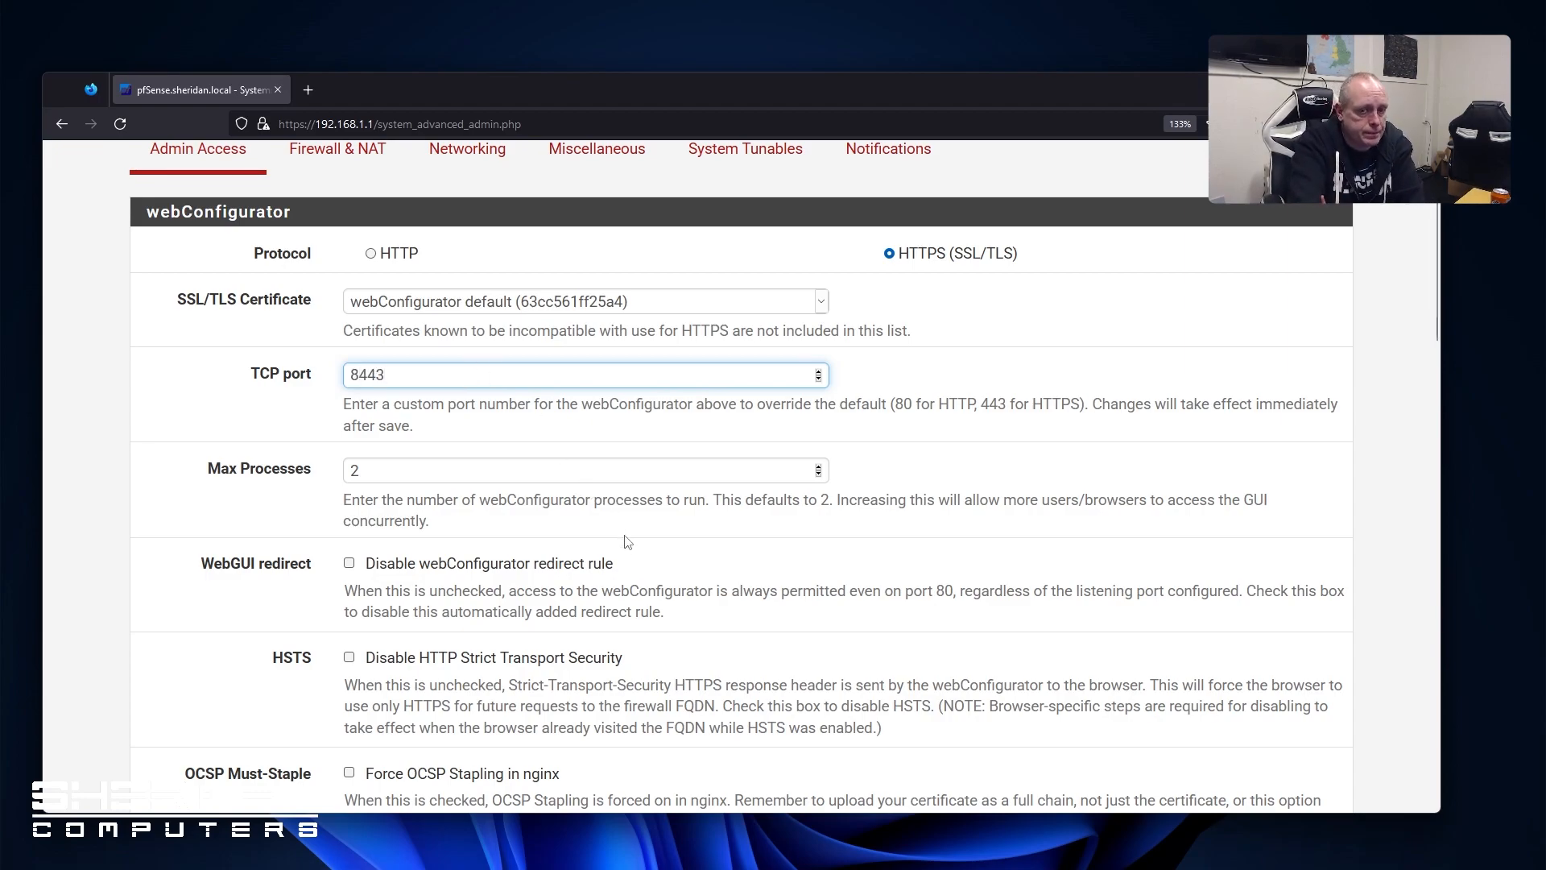
# Scroll through the Admin Access settings down to Console Options
pyautogui.scroll(-3, 627, 545)
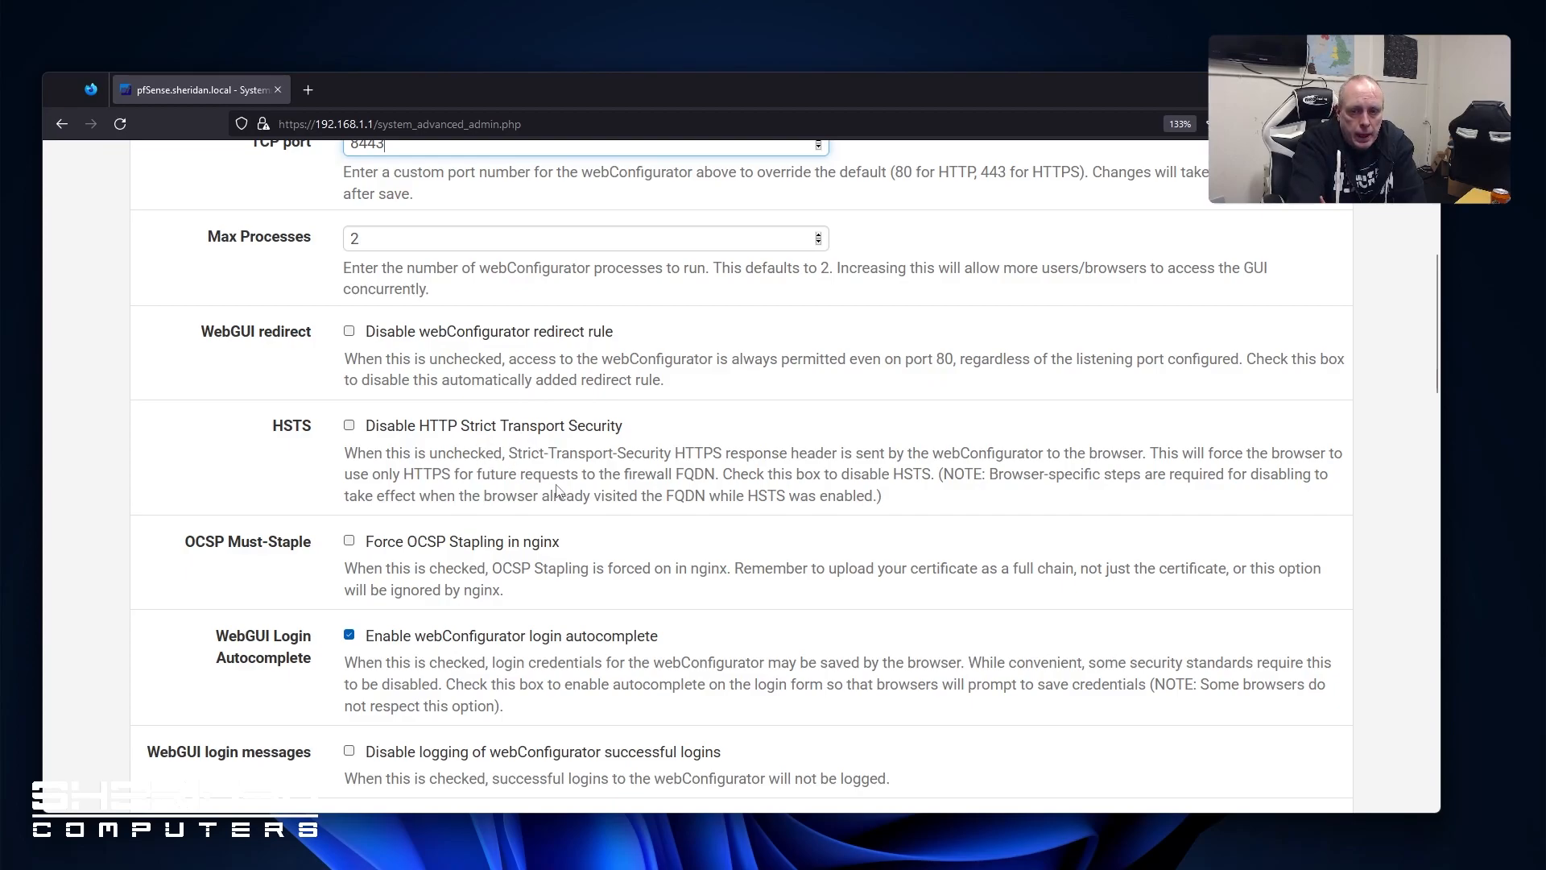
pyautogui.scroll(-3, 556, 491)
pyautogui.scroll(-3, 539, 499)
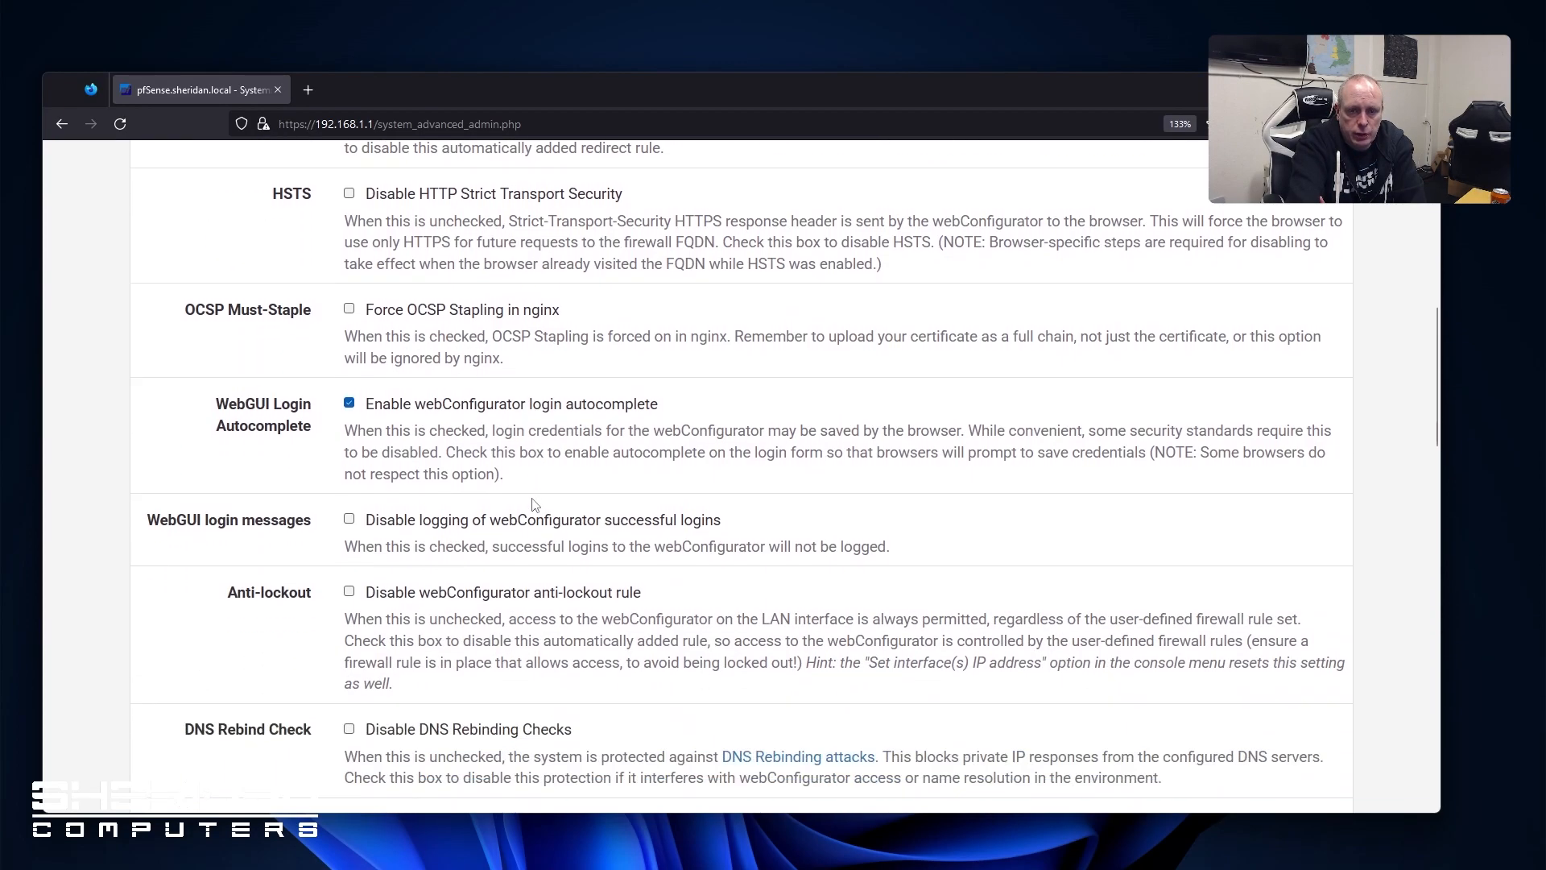
pyautogui.scroll(-9, 532, 506)
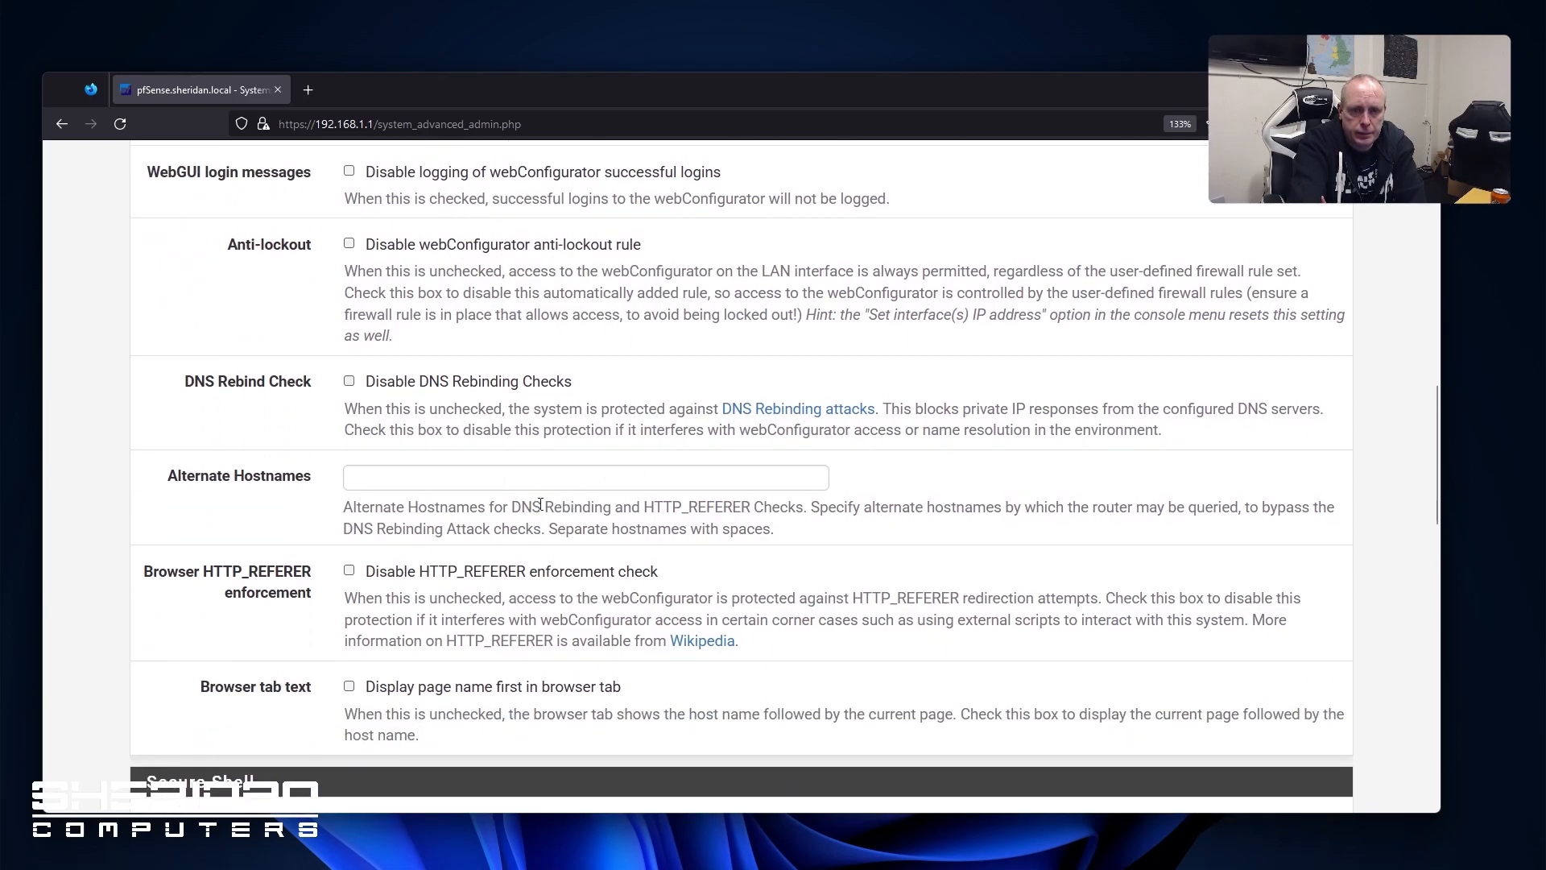
pyautogui.scroll(-3, 544, 503)
pyautogui.scroll(3, 507, 404)
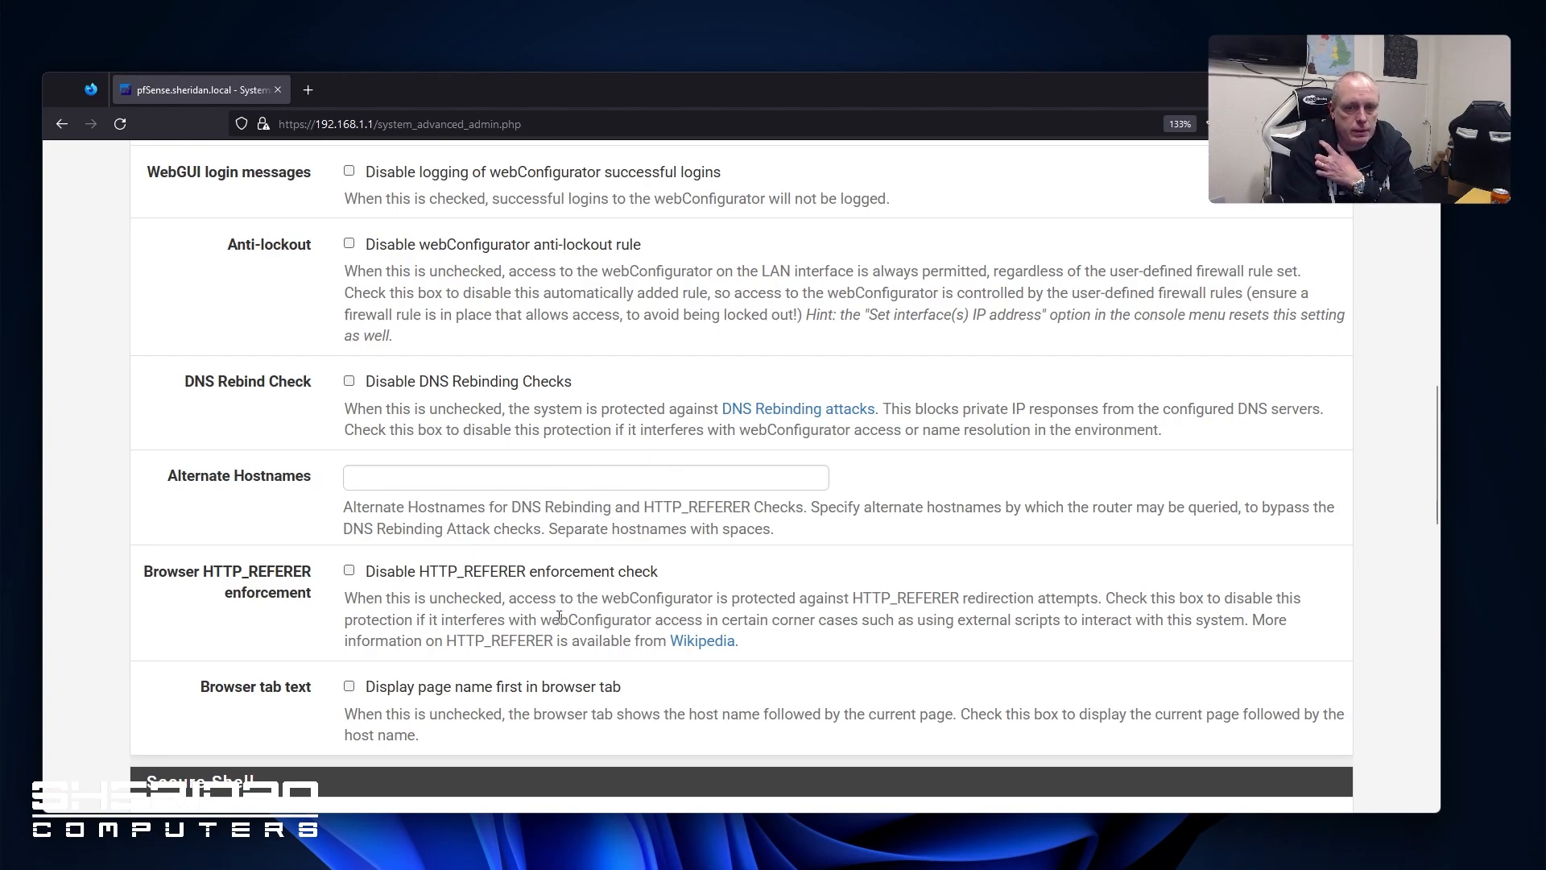
pyautogui.scroll(-3, 445, 573)
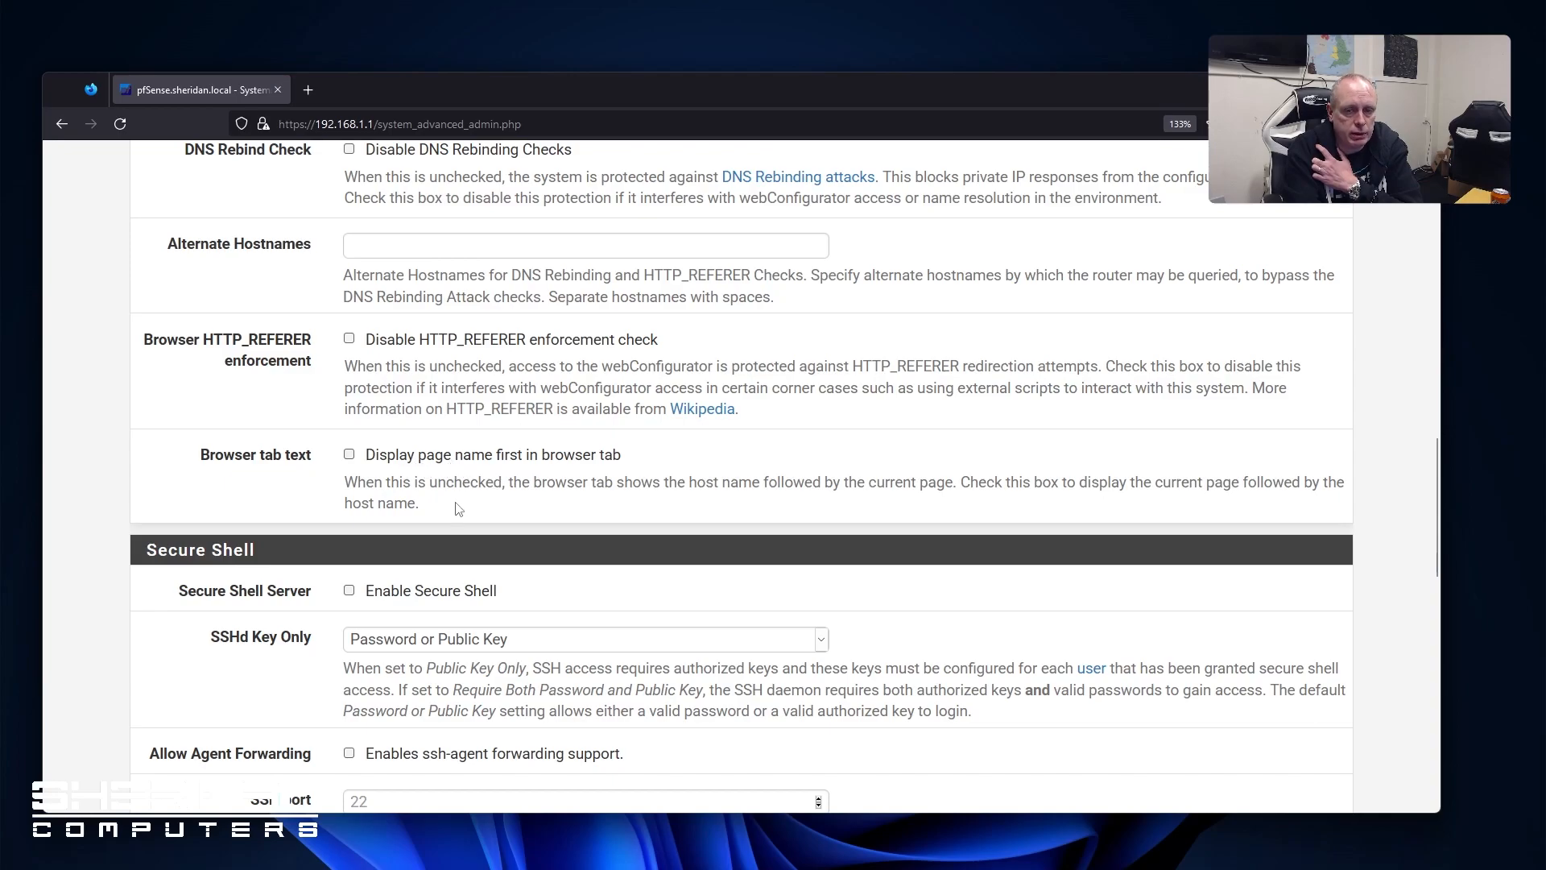
pyautogui.scroll(-2, 350, 507)
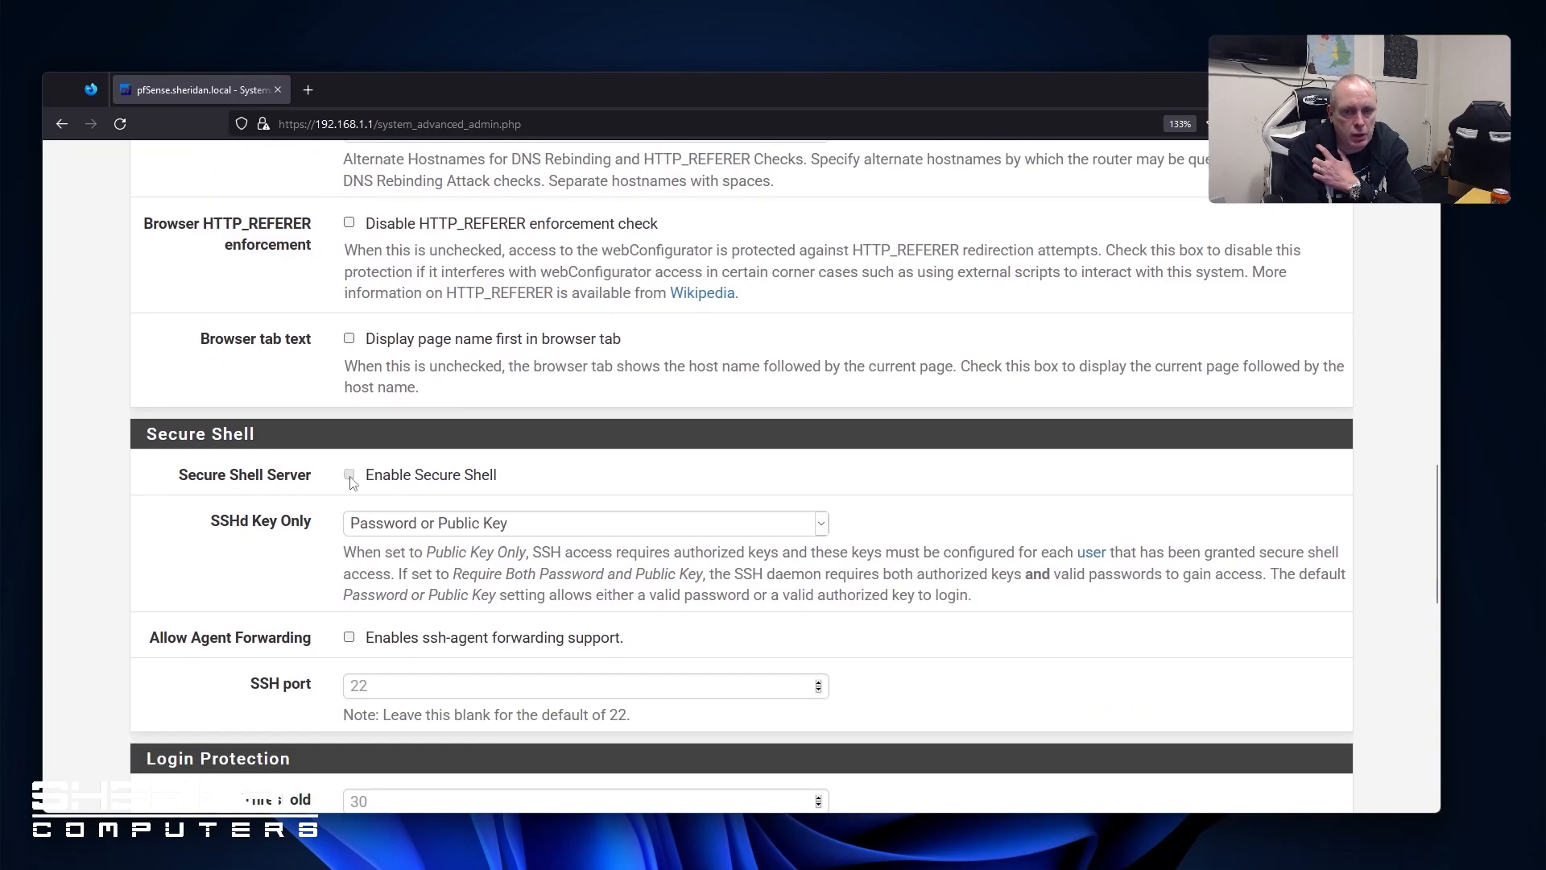
pyautogui.scroll(-4, 285, 519)
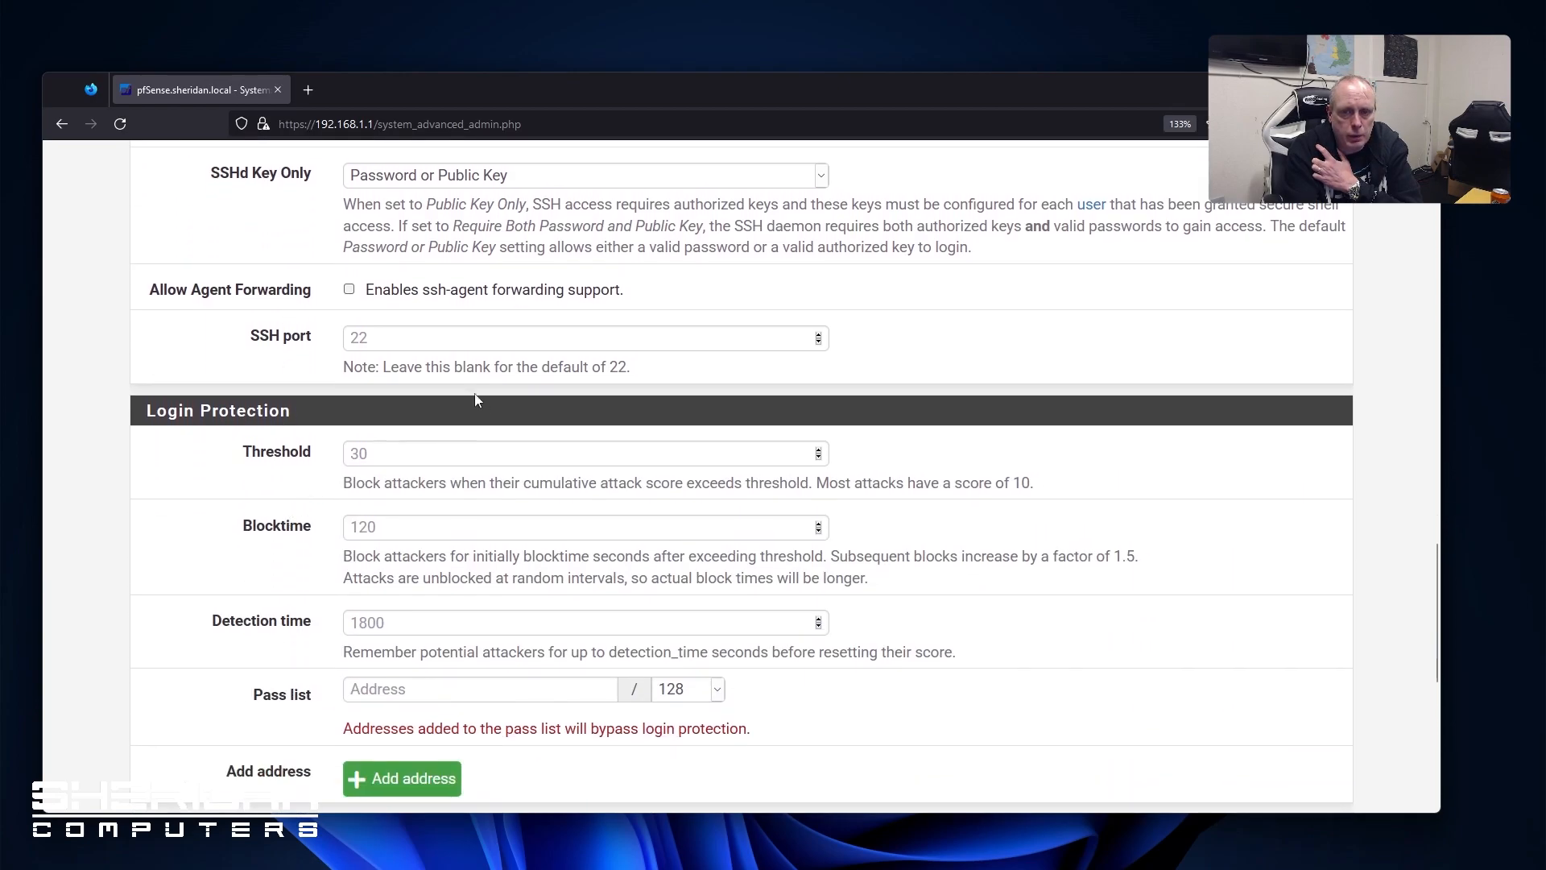
pyautogui.scroll(-2, 252, 508)
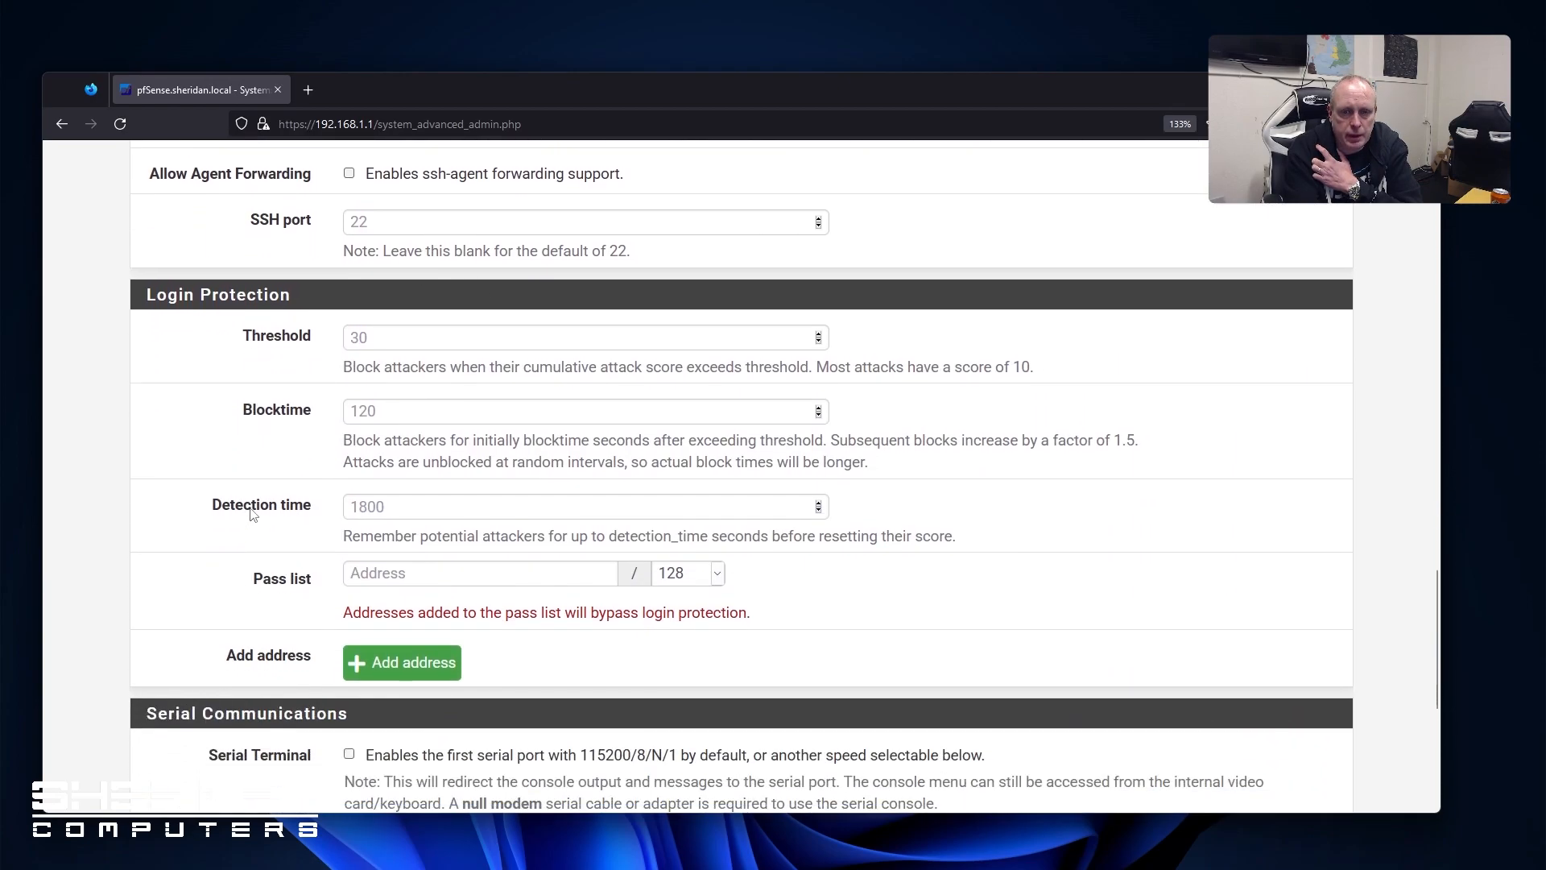
pyautogui.scroll(-3, 246, 515)
pyautogui.scroll(-3, 244, 519)
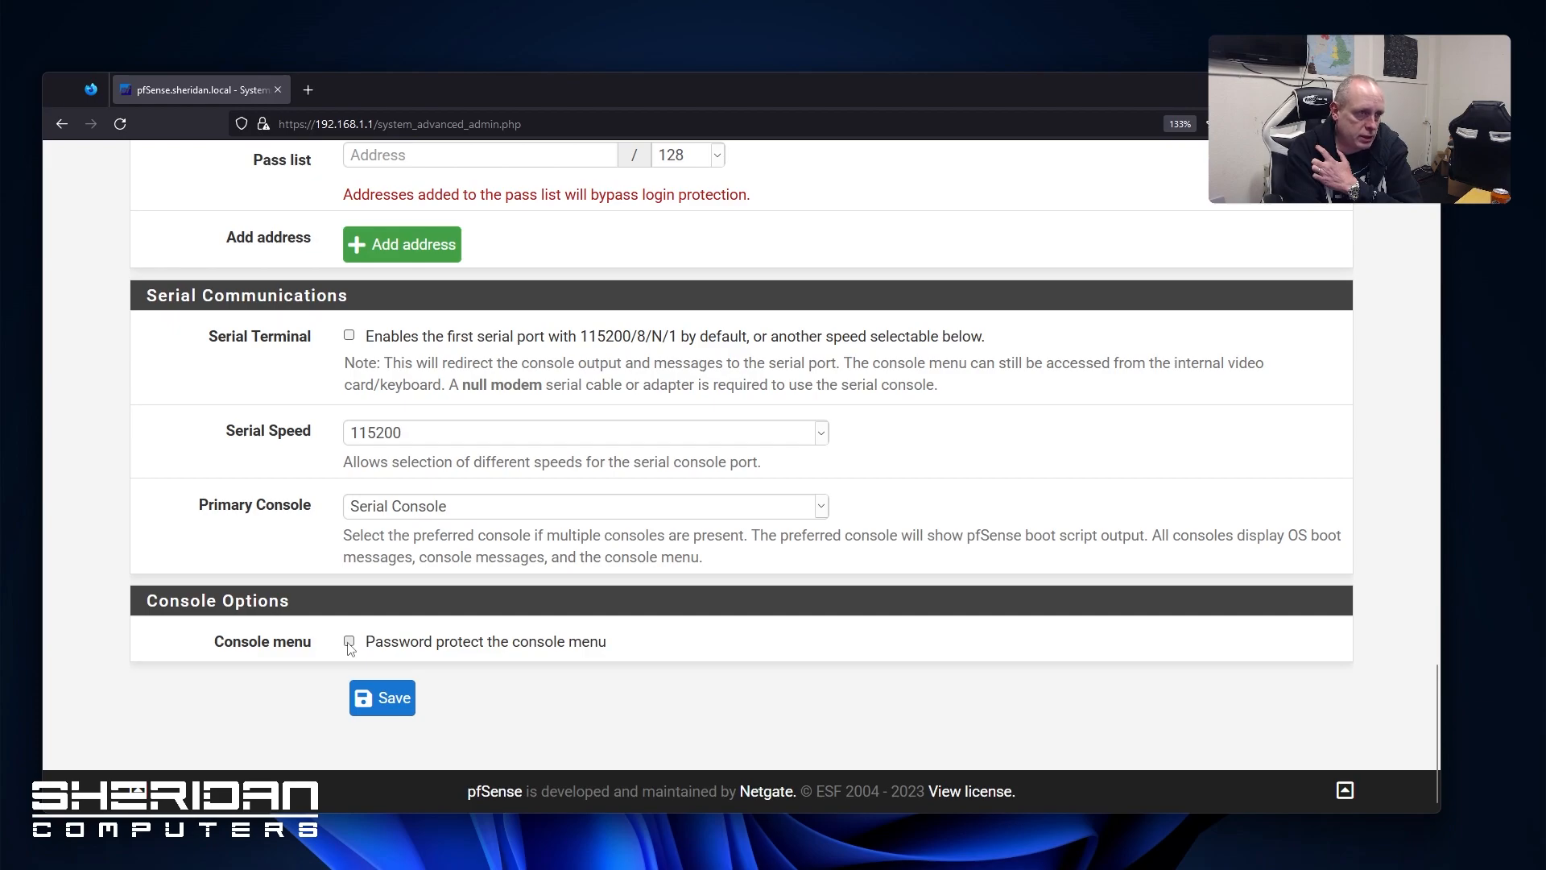
# Password-protect the console menu and save the Admin Access changes
pyautogui.click(348, 642)
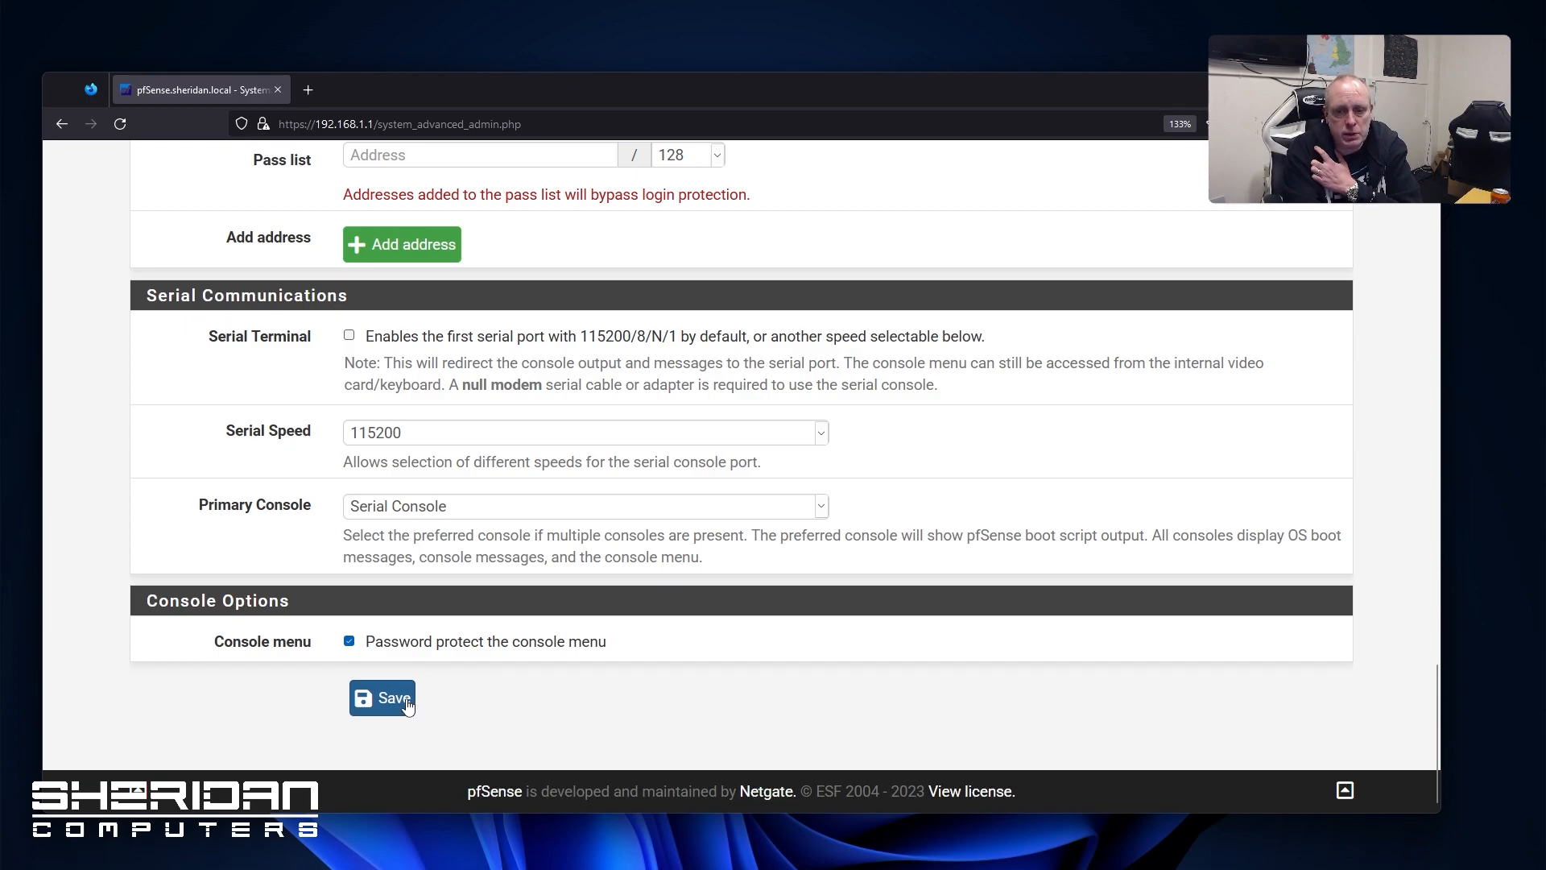
pyautogui.click(407, 701)
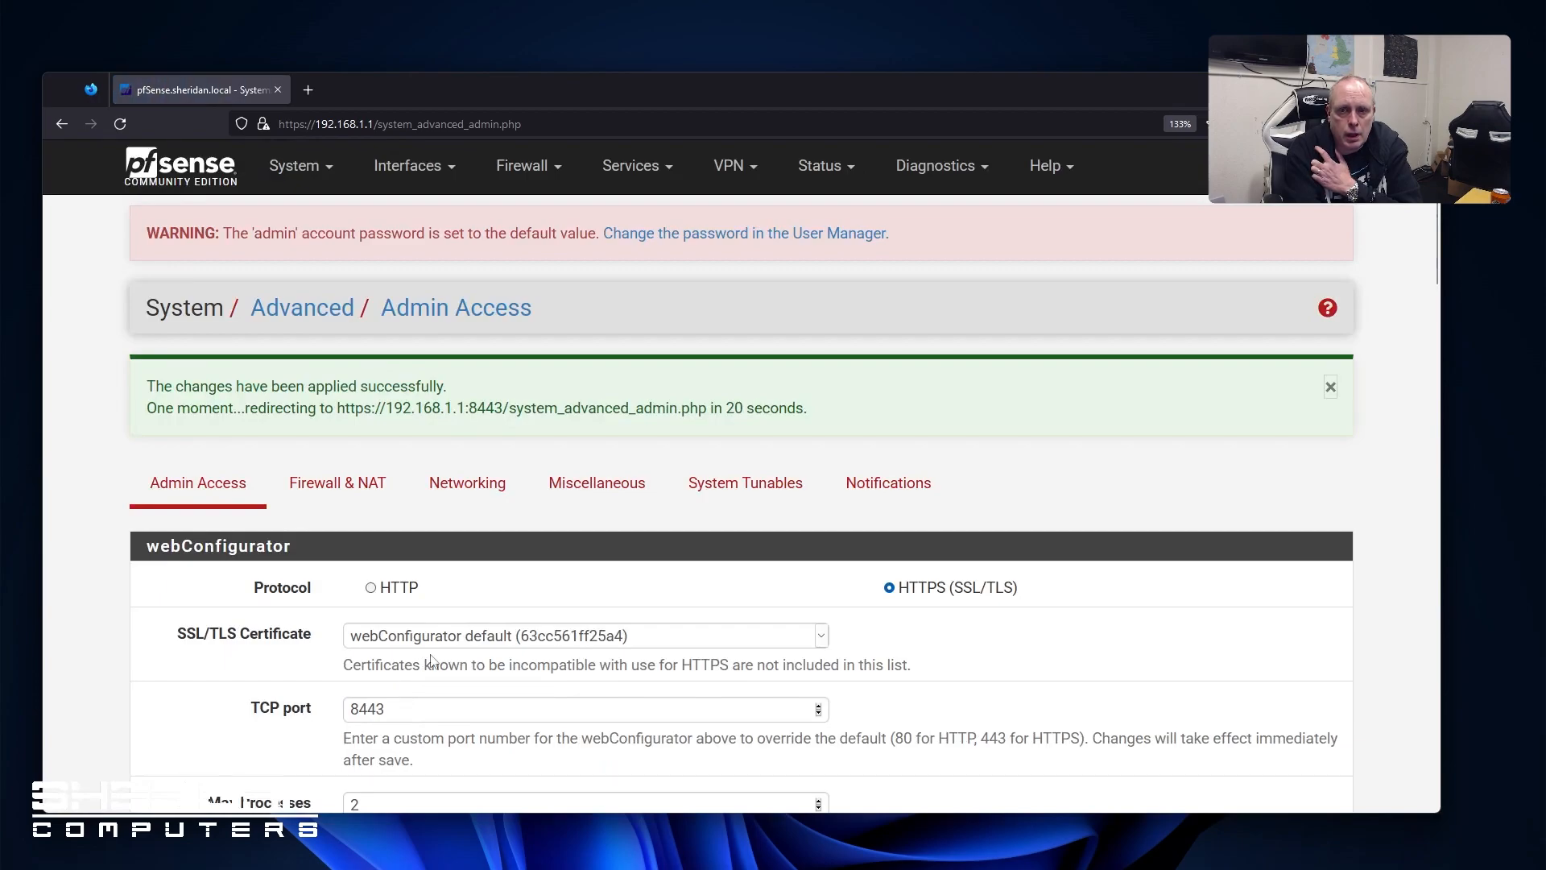
pyautogui.scroll(-2, 475, 560)
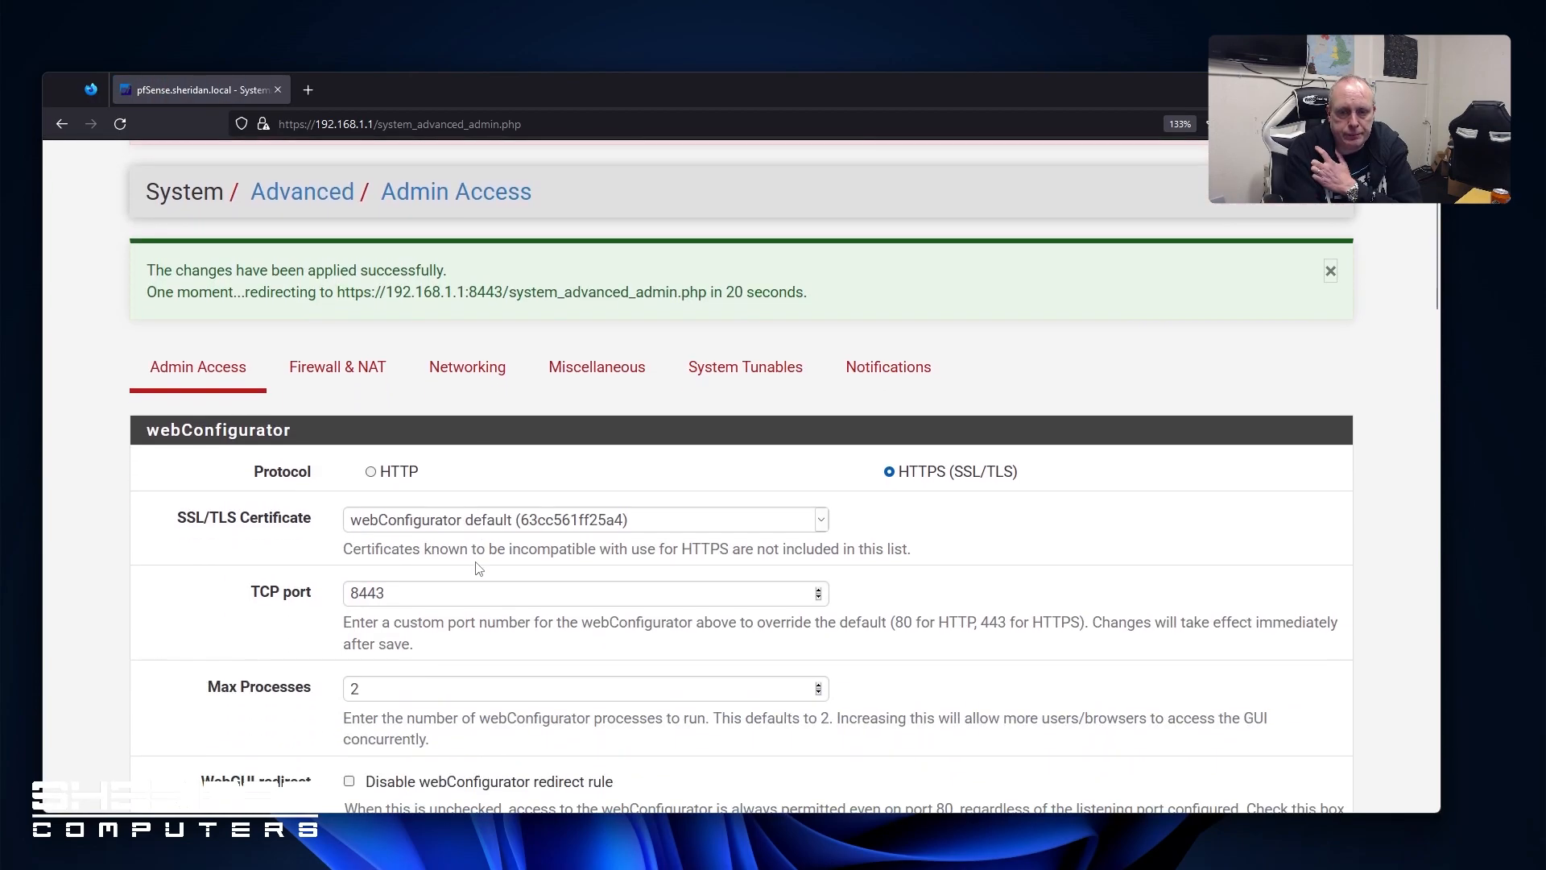
pyautogui.click(447, 127)
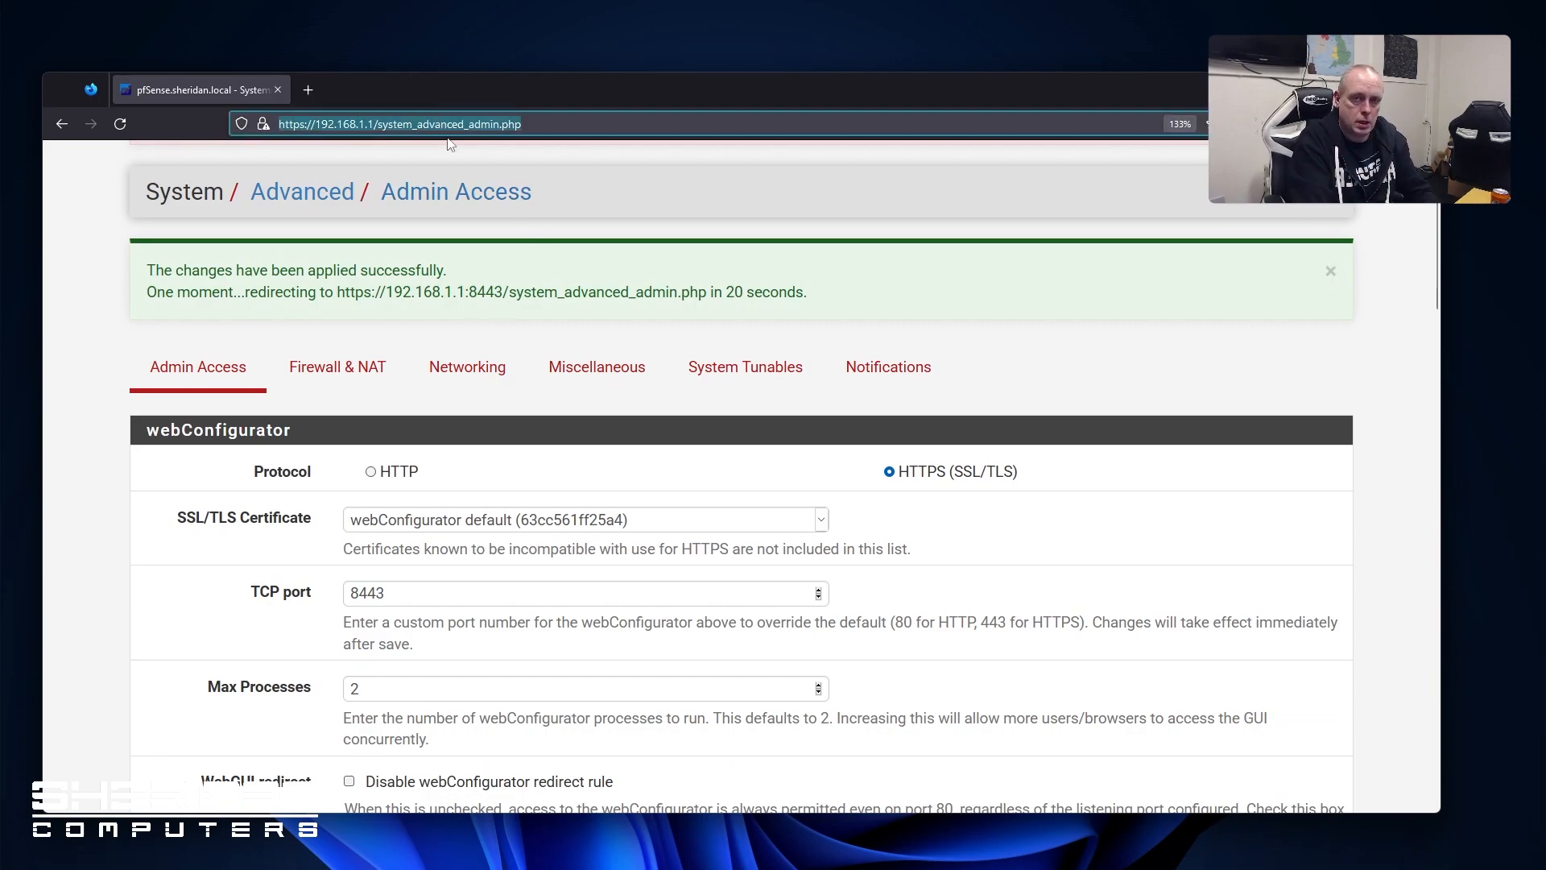
pyautogui.write('192.1')
pyautogui.hotkey('ctrl', 'a')
pyautogui.write('https://192.168.1.1:8443')
pyautogui.press('Return')
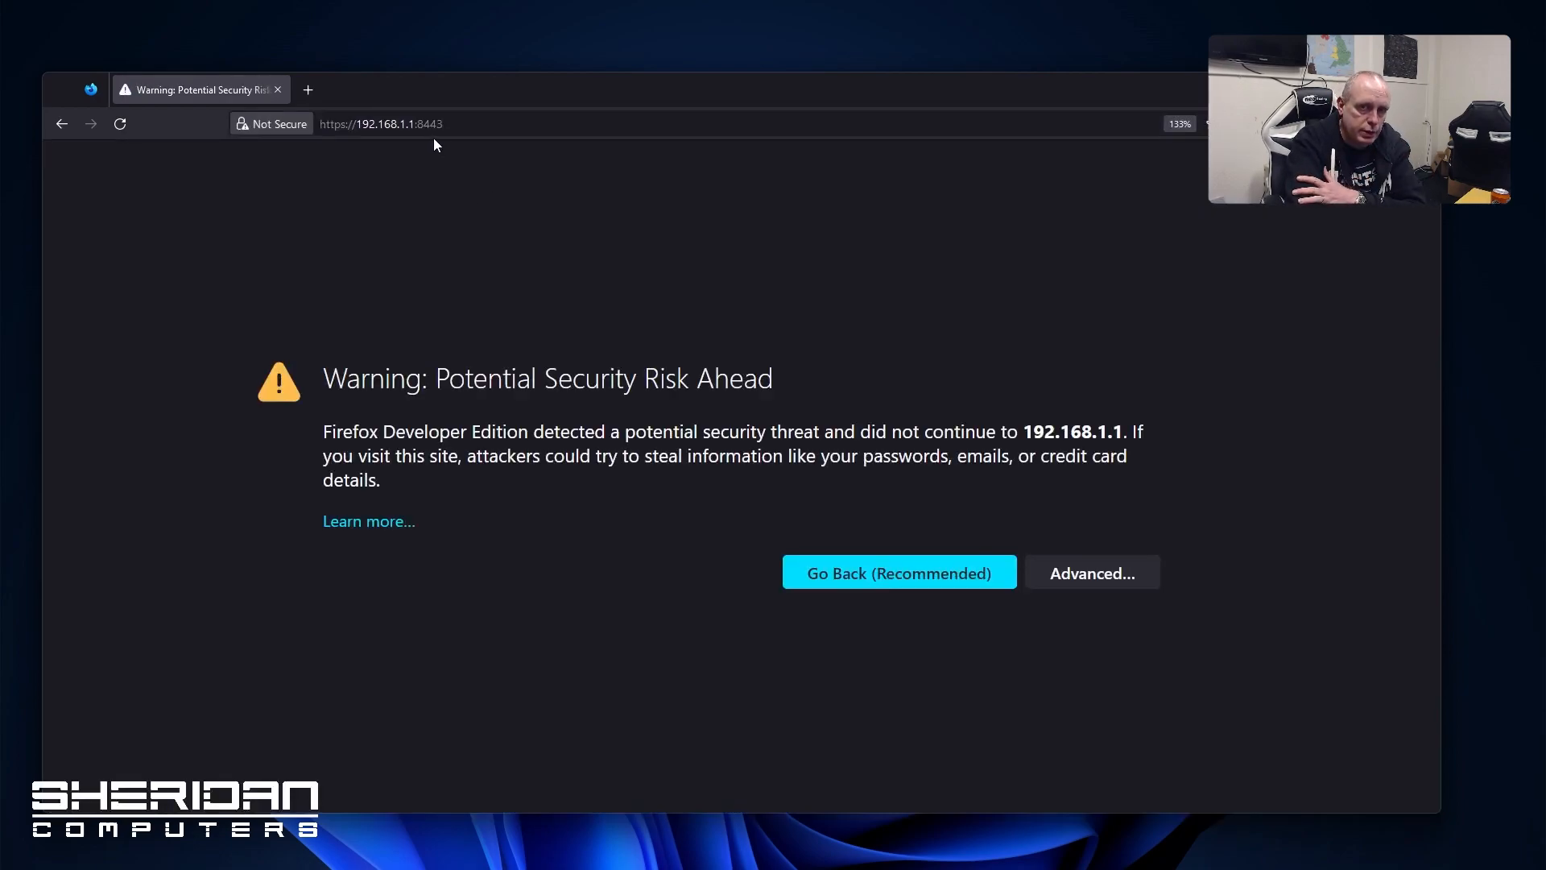
pyautogui.click(1089, 578)
pyautogui.scroll(-2, 813, 564)
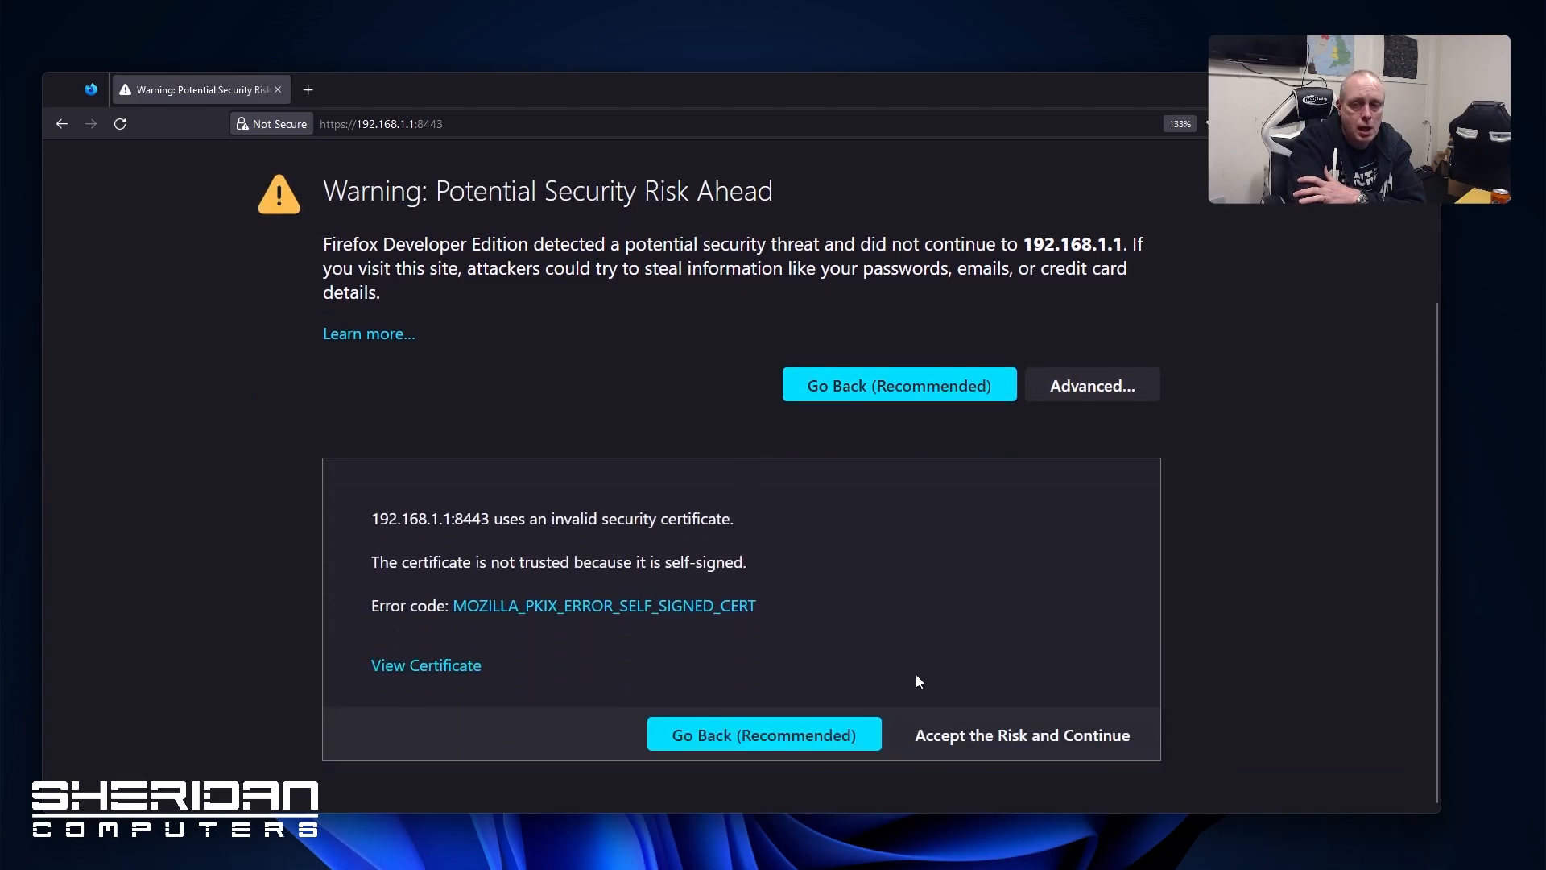
pyautogui.click(1065, 741)
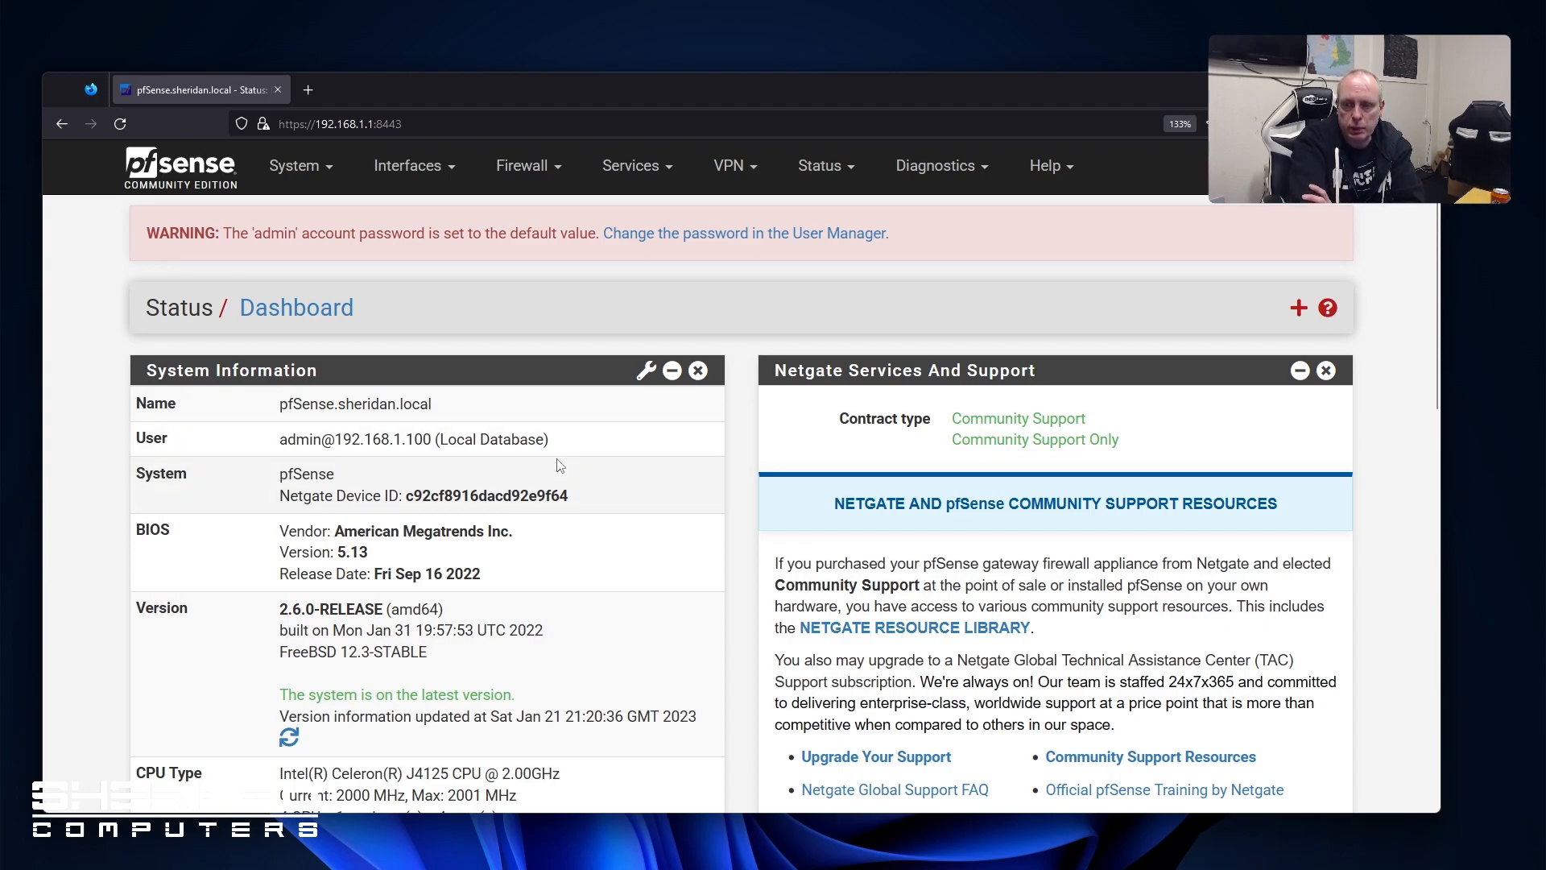
# Remove the Netgate Services And Support widget and go to System > Advanced > Firewall & NAT
pyautogui.click(1330, 376)
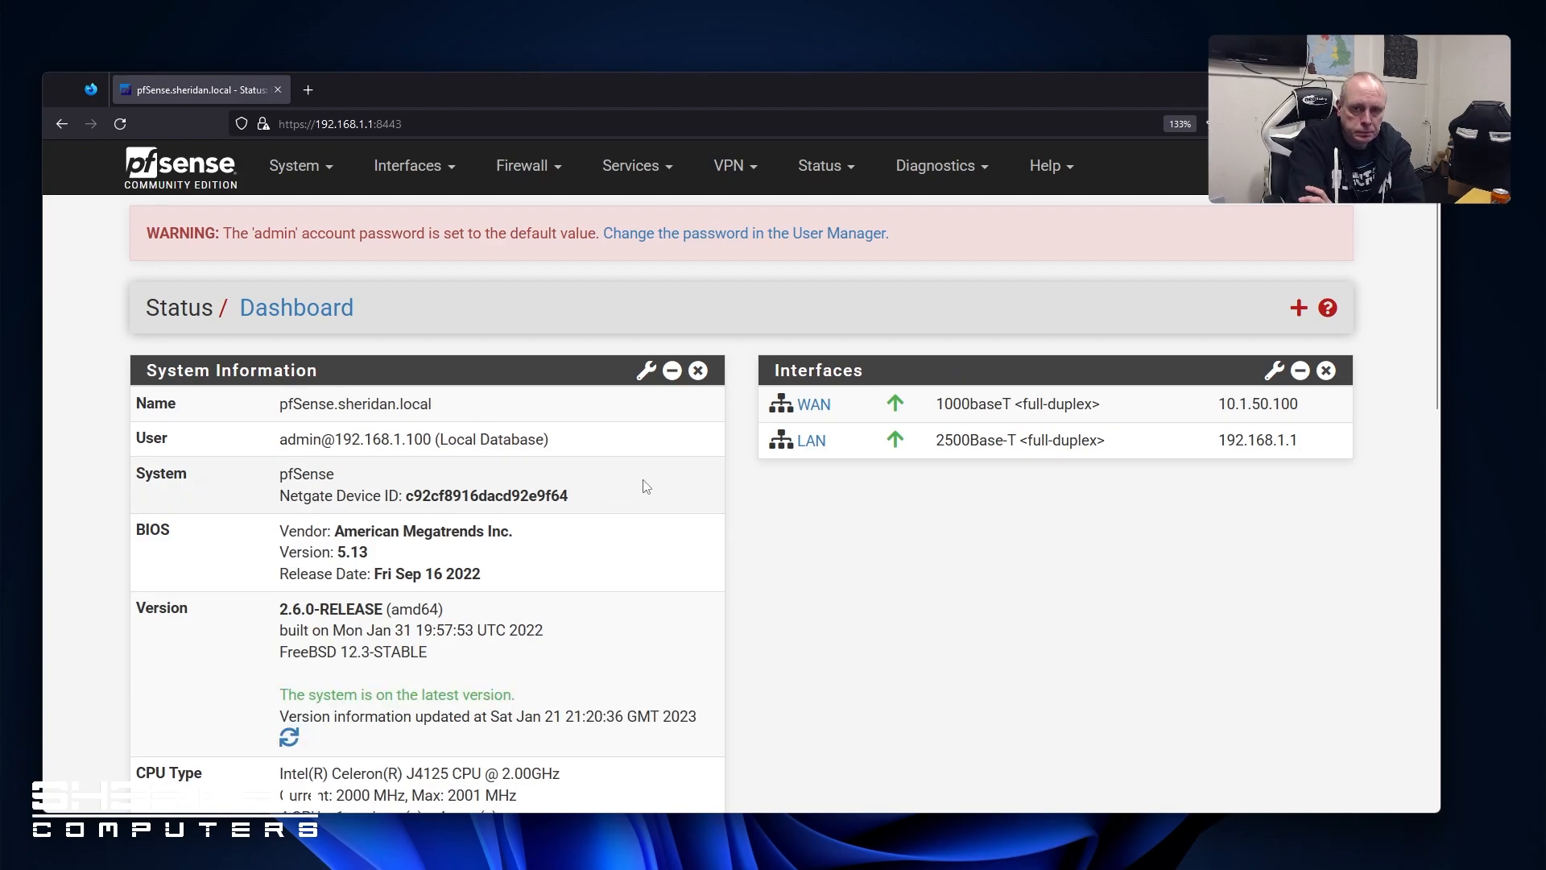
pyautogui.click(300, 166)
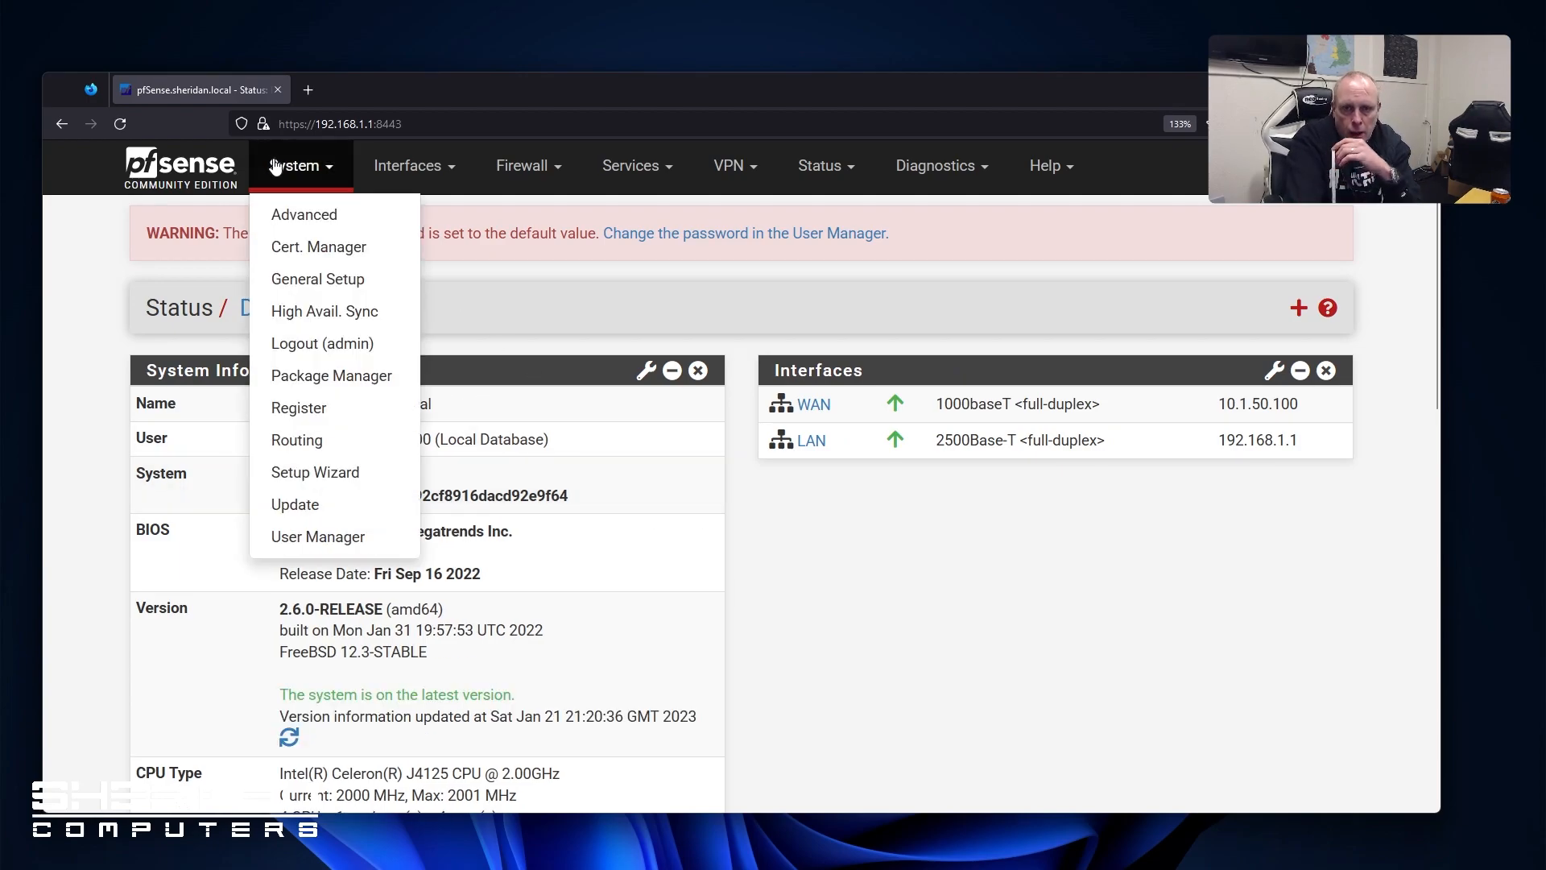
pyautogui.click(306, 214)
pyautogui.click(322, 380)
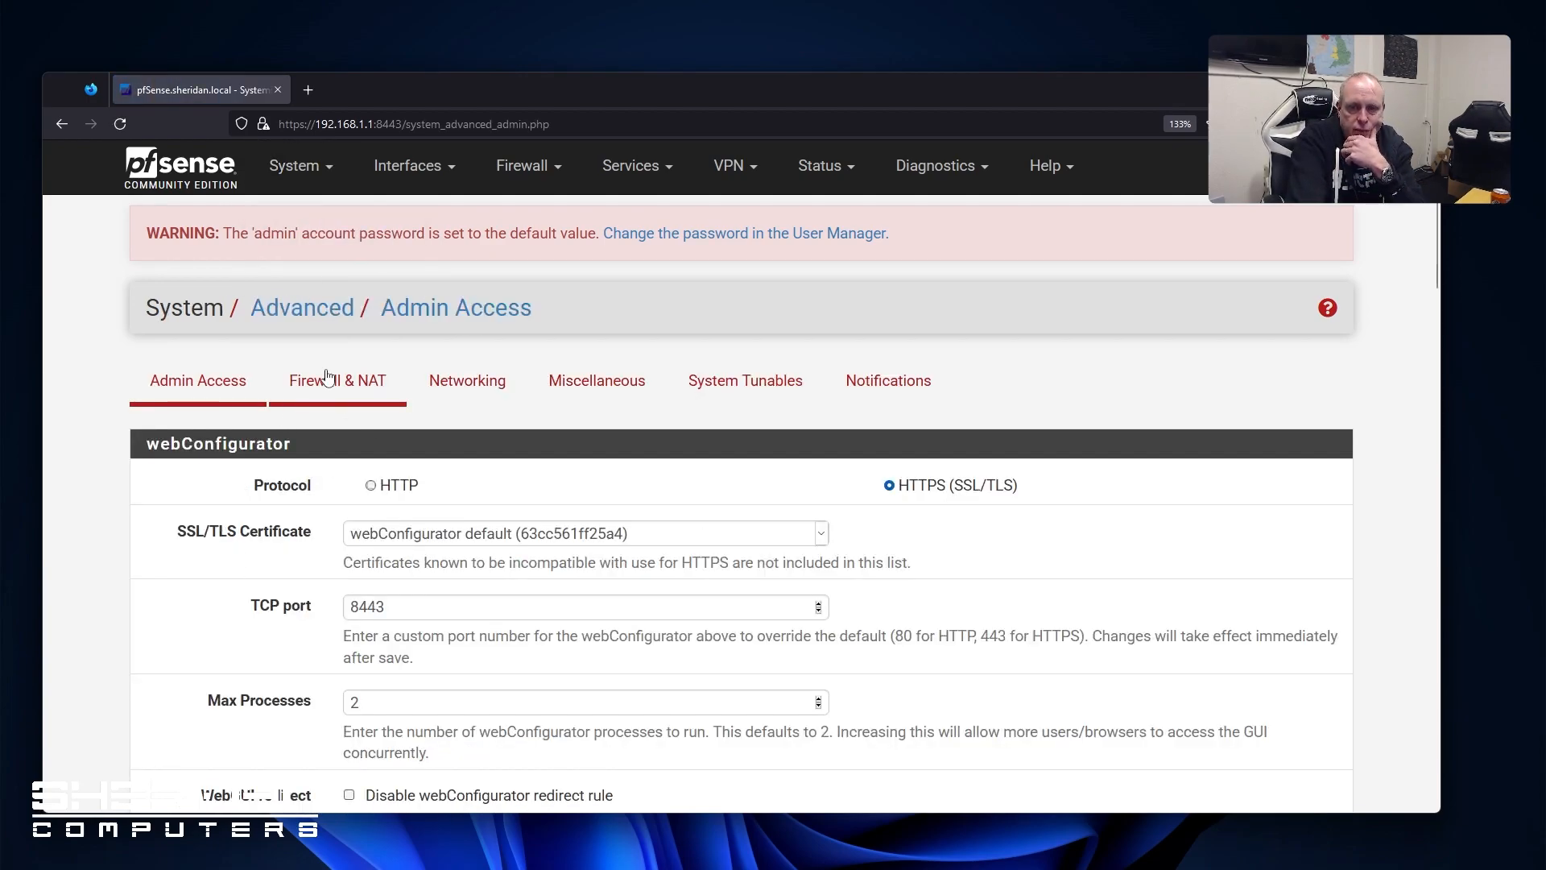
# Review the NAT Reflection mode options, leaving reflection for port forwards disabled
pyautogui.scroll(-3, 132, 464)
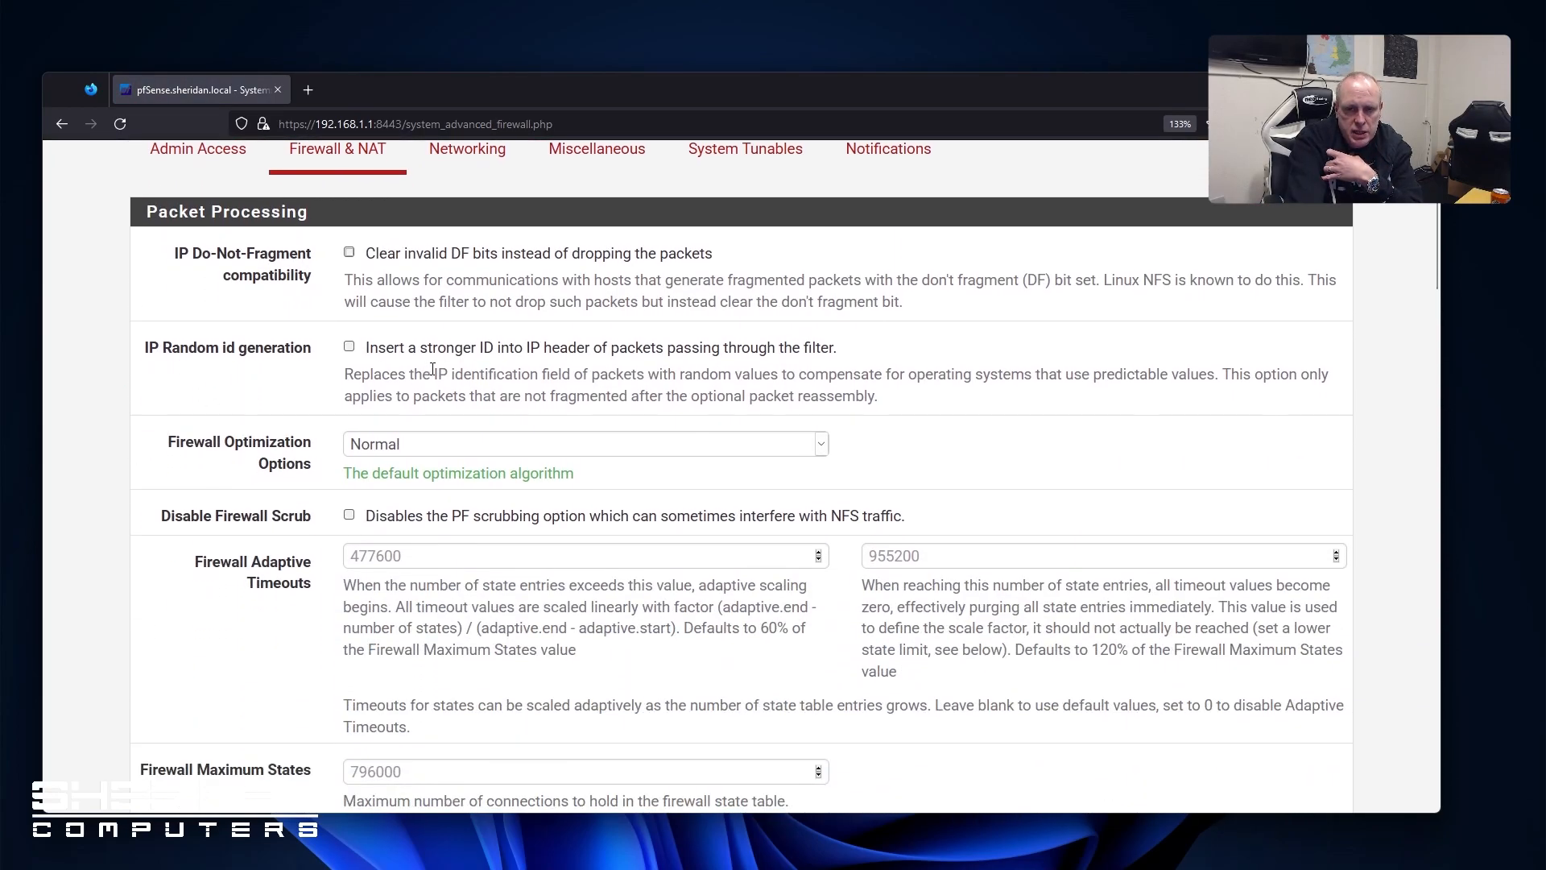
pyautogui.scroll(-2, 240, 405)
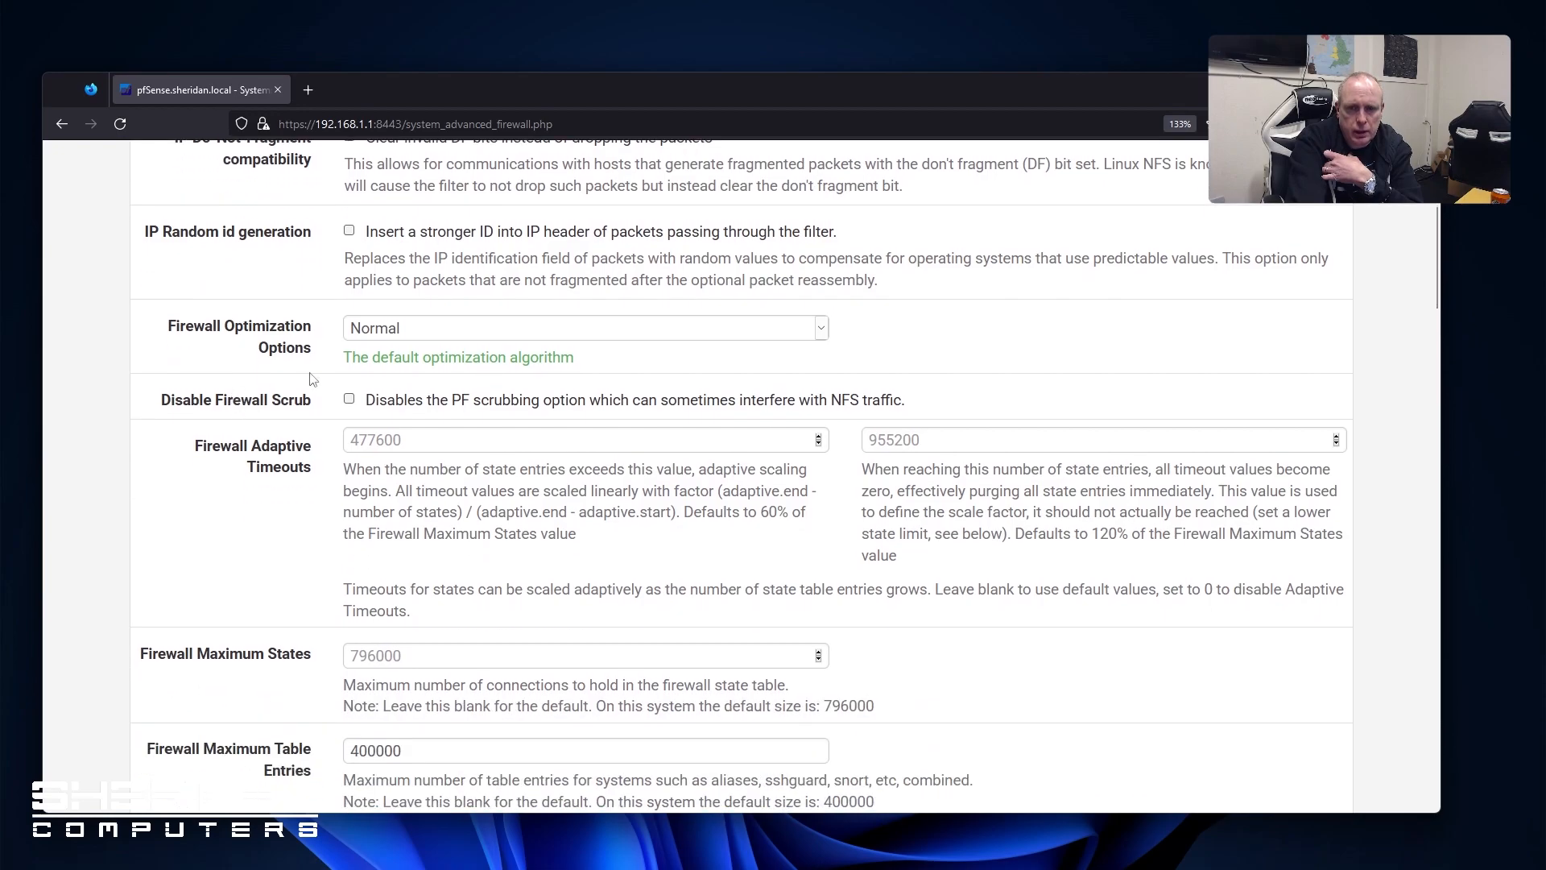
pyautogui.scroll(-6, 207, 429)
pyautogui.scroll(-13, 212, 438)
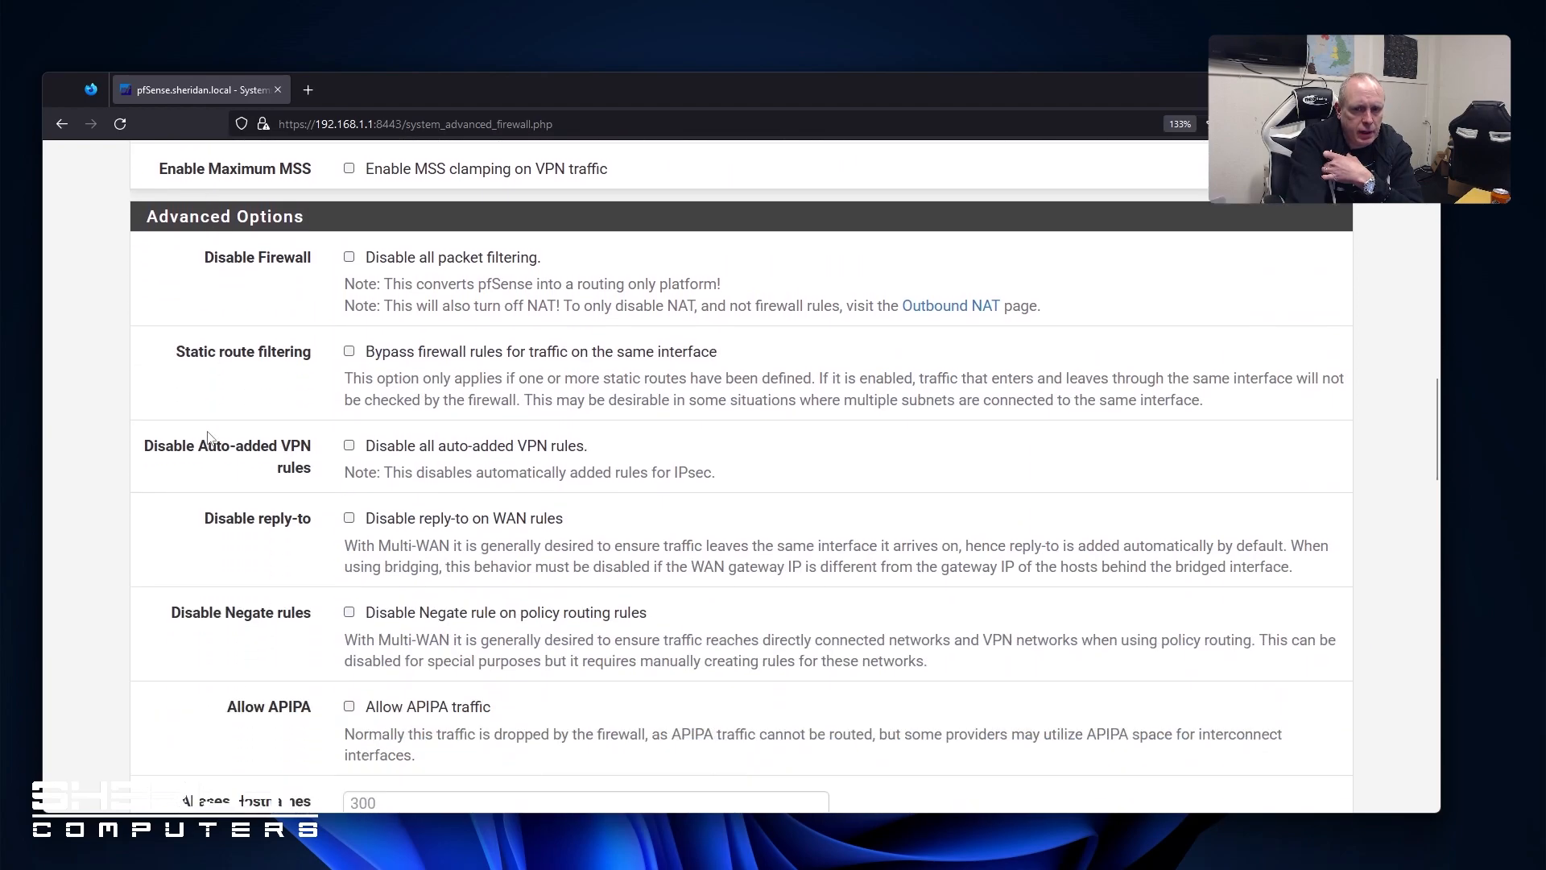
pyautogui.scroll(-14, 208, 437)
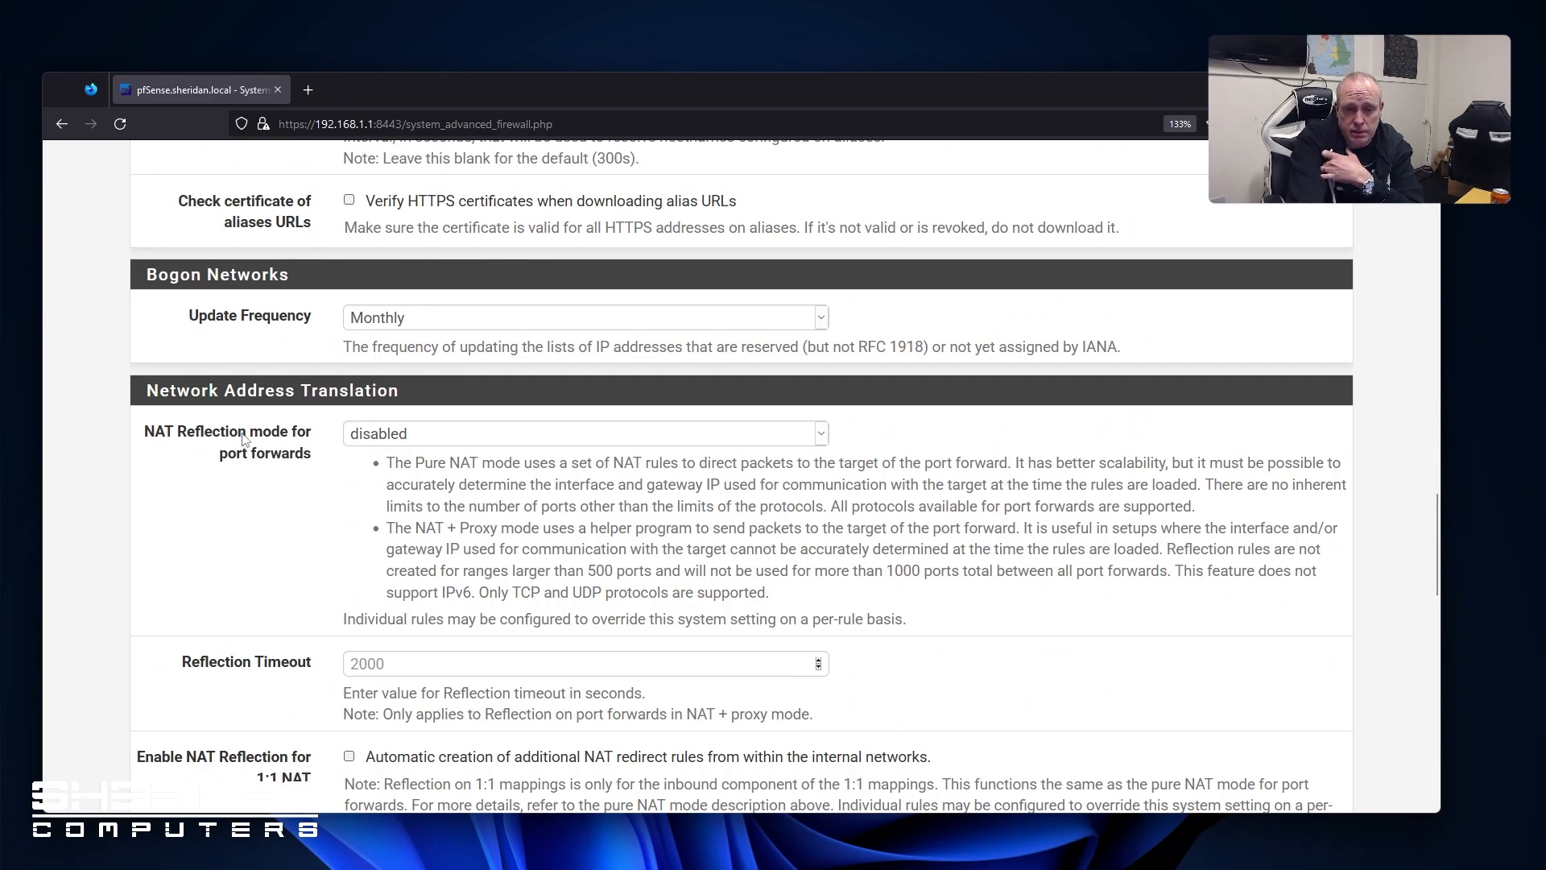
pyautogui.click(404, 434)
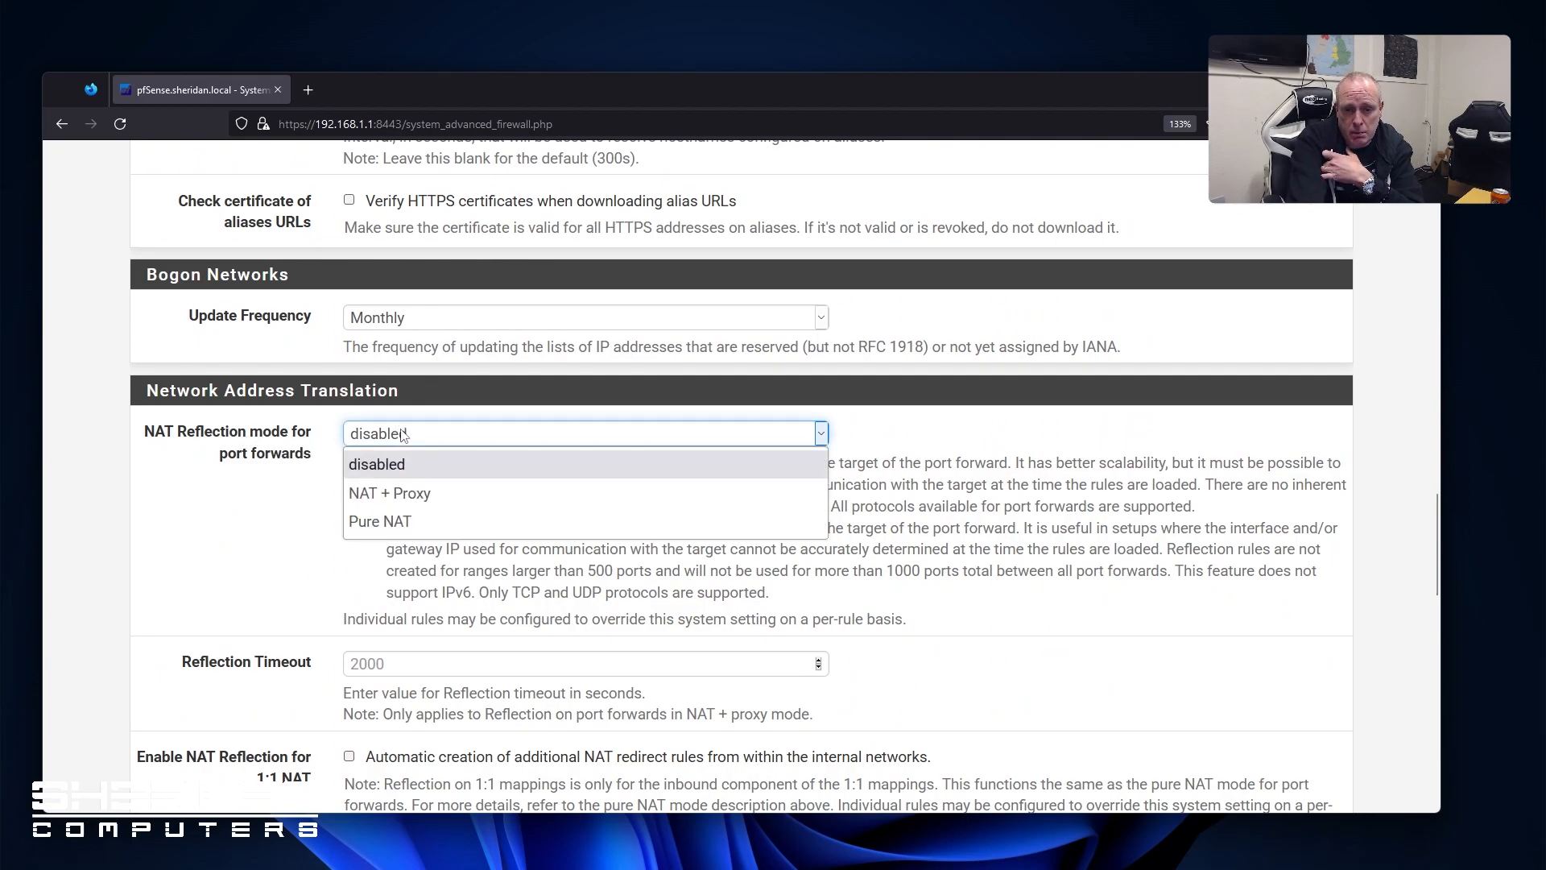
pyautogui.click(232, 535)
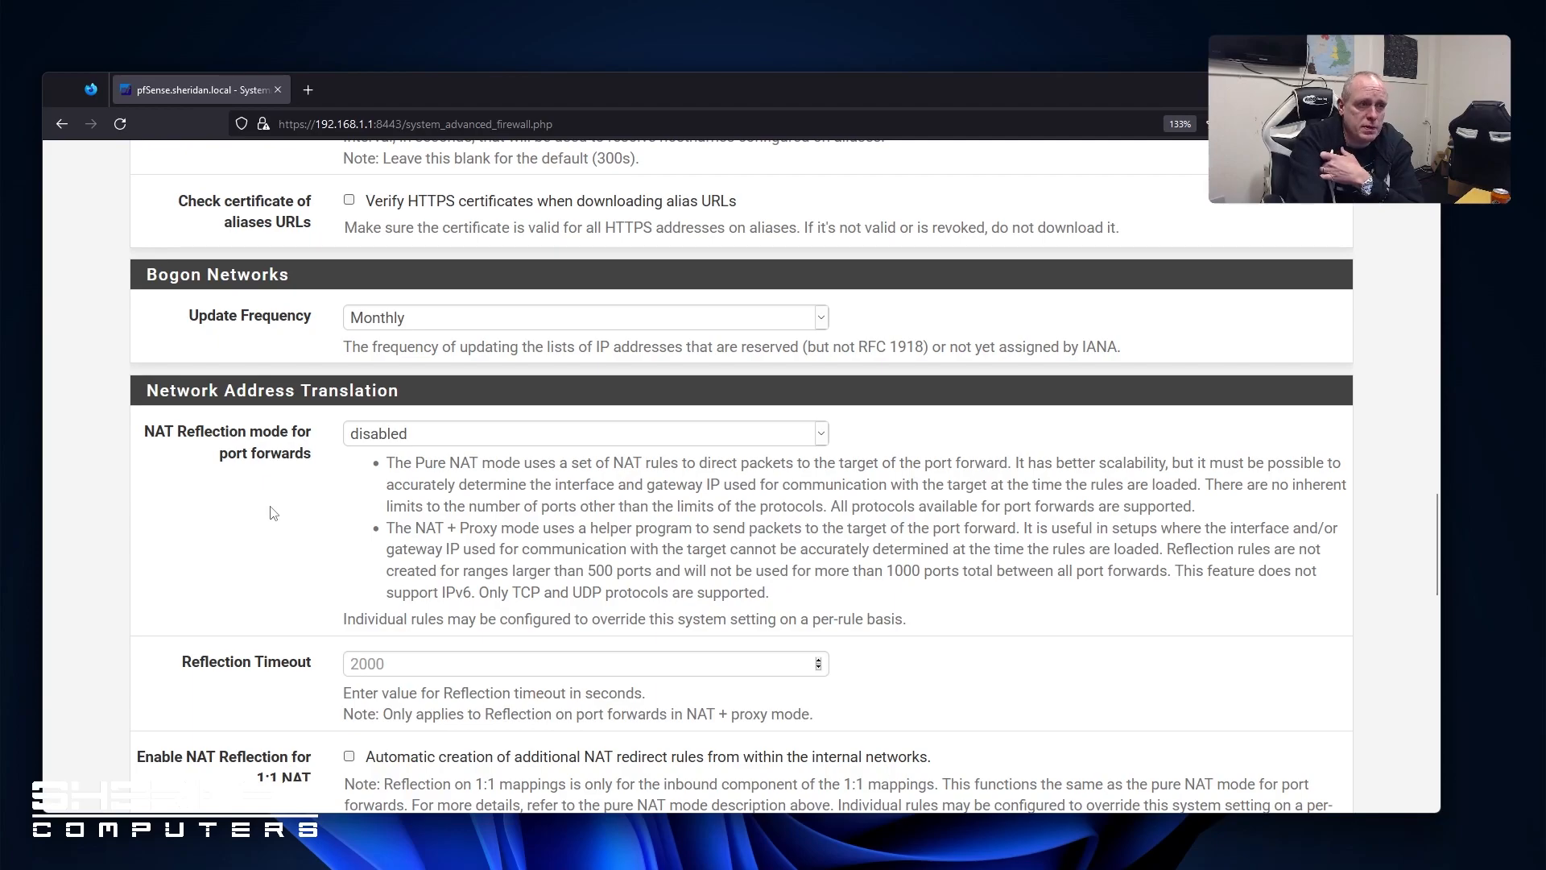
pyautogui.scroll(-5, 322, 467)
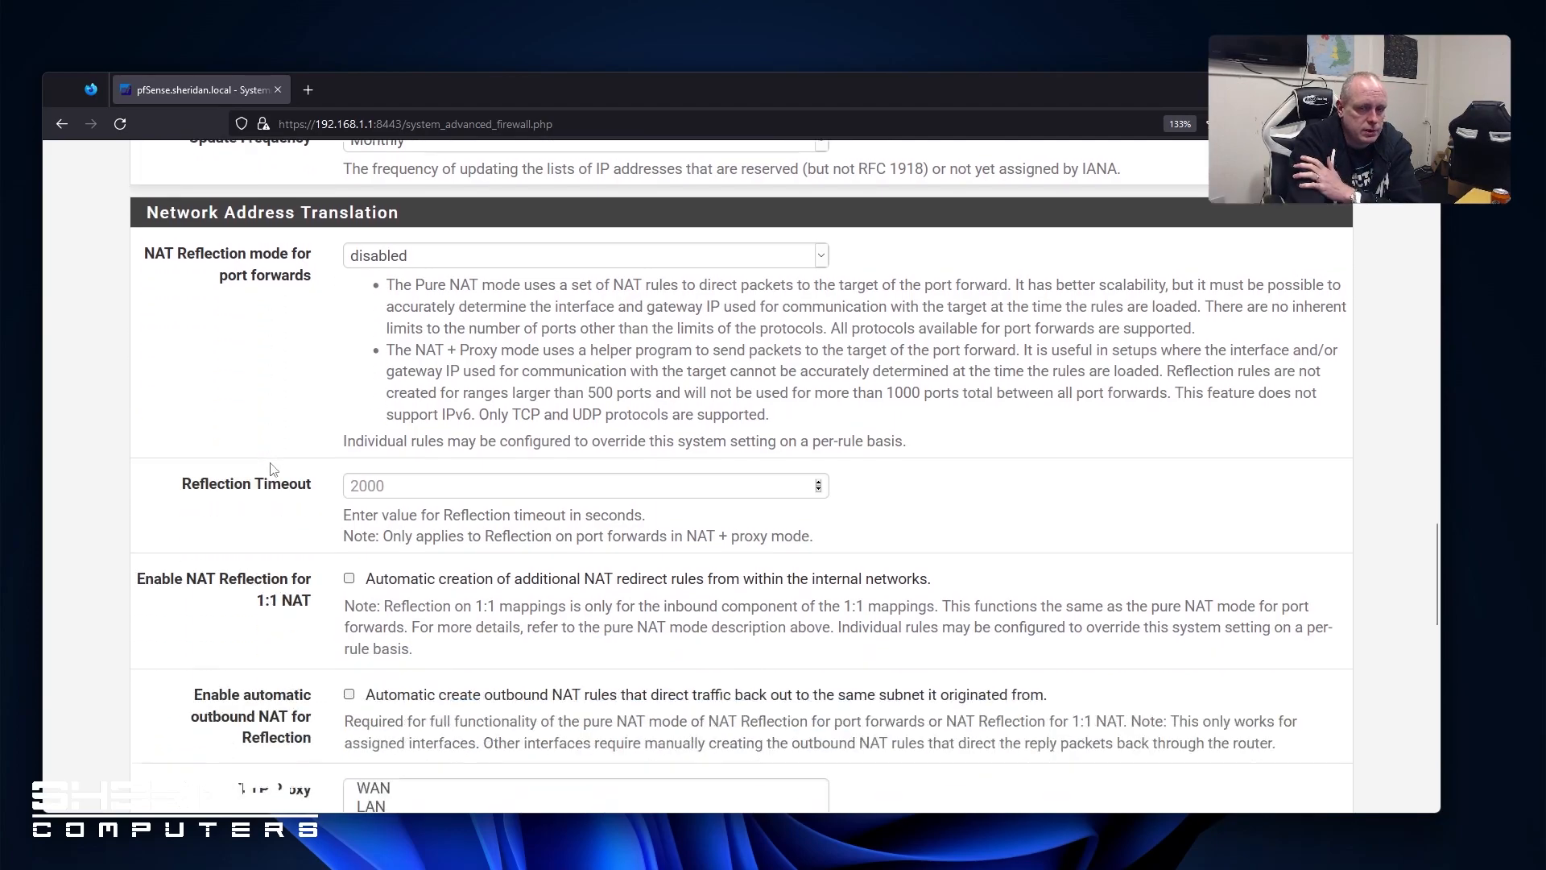
pyautogui.scroll(-13, 272, 468)
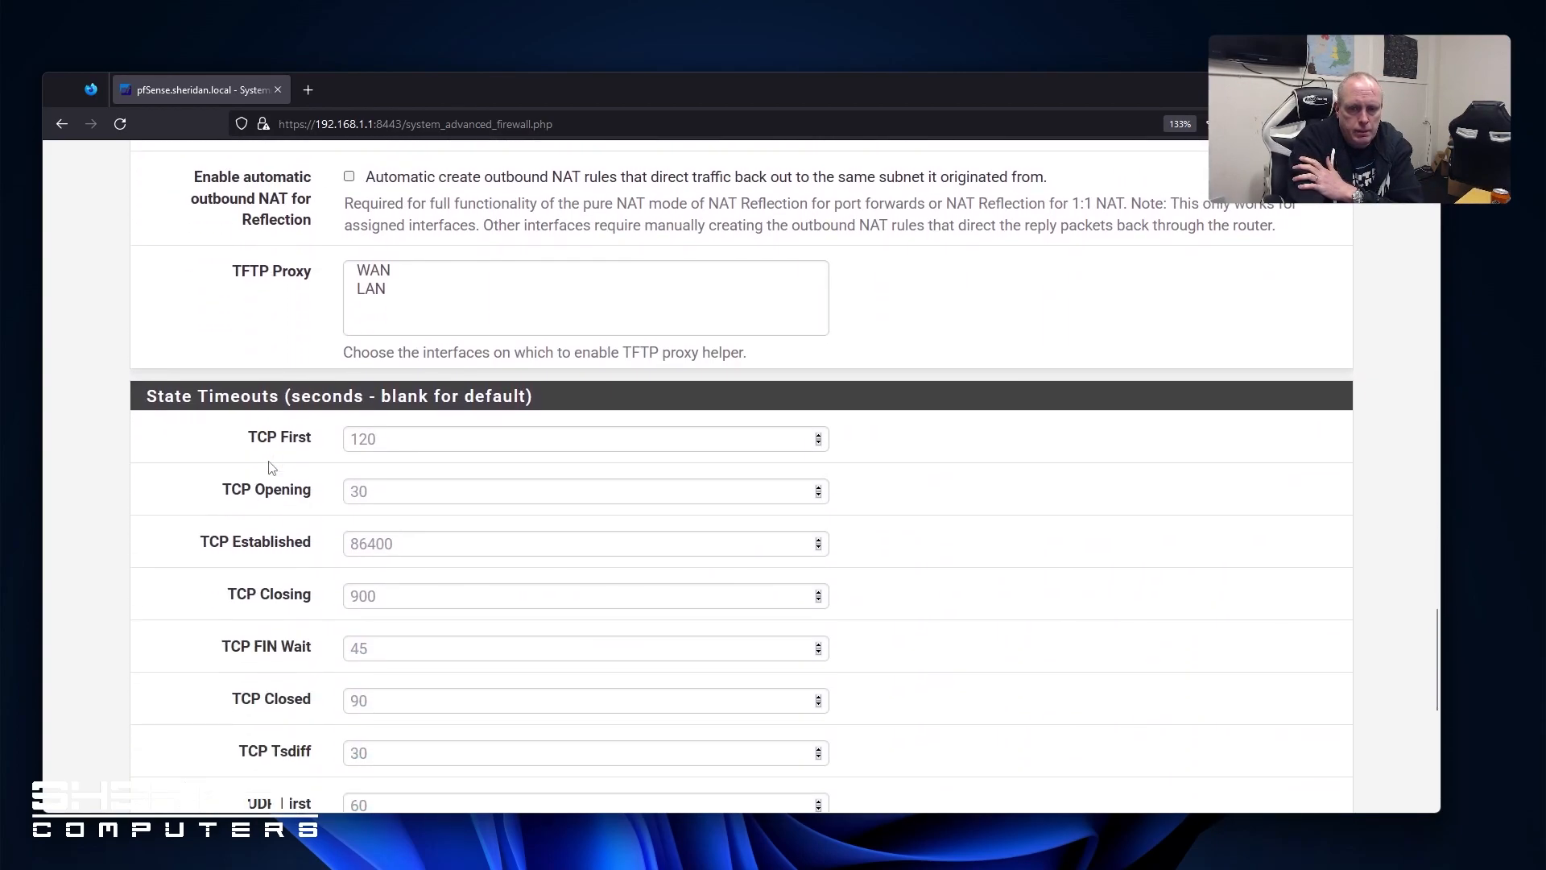
pyautogui.scroll(20, 272, 468)
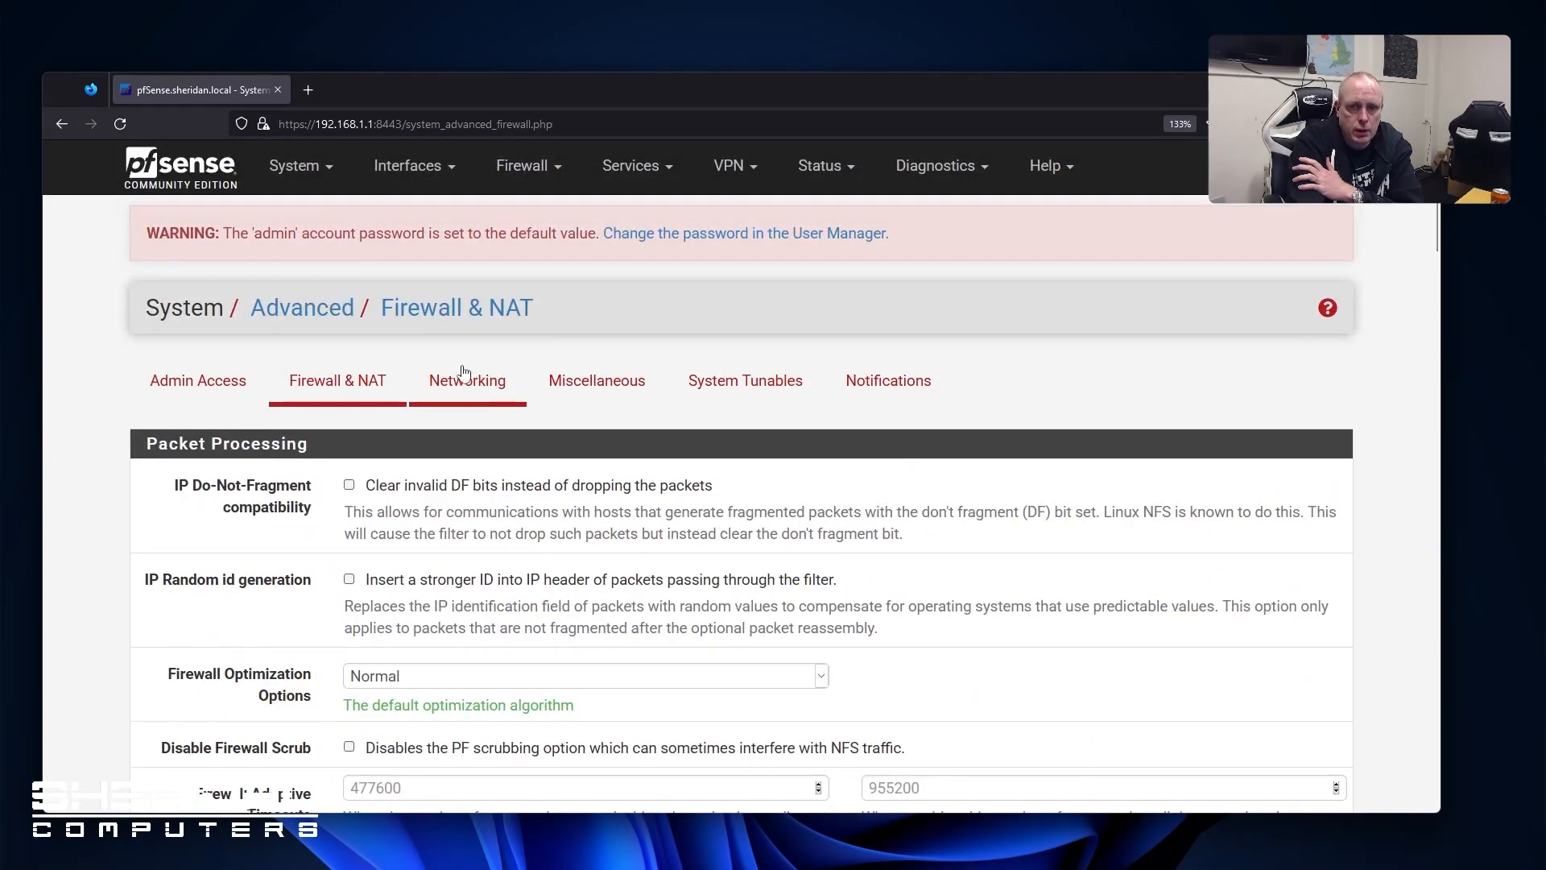
# Look through the Networking advanced settings, then move on to the Miscellaneous page
pyautogui.click(463, 385)
pyautogui.scroll(-3, 189, 479)
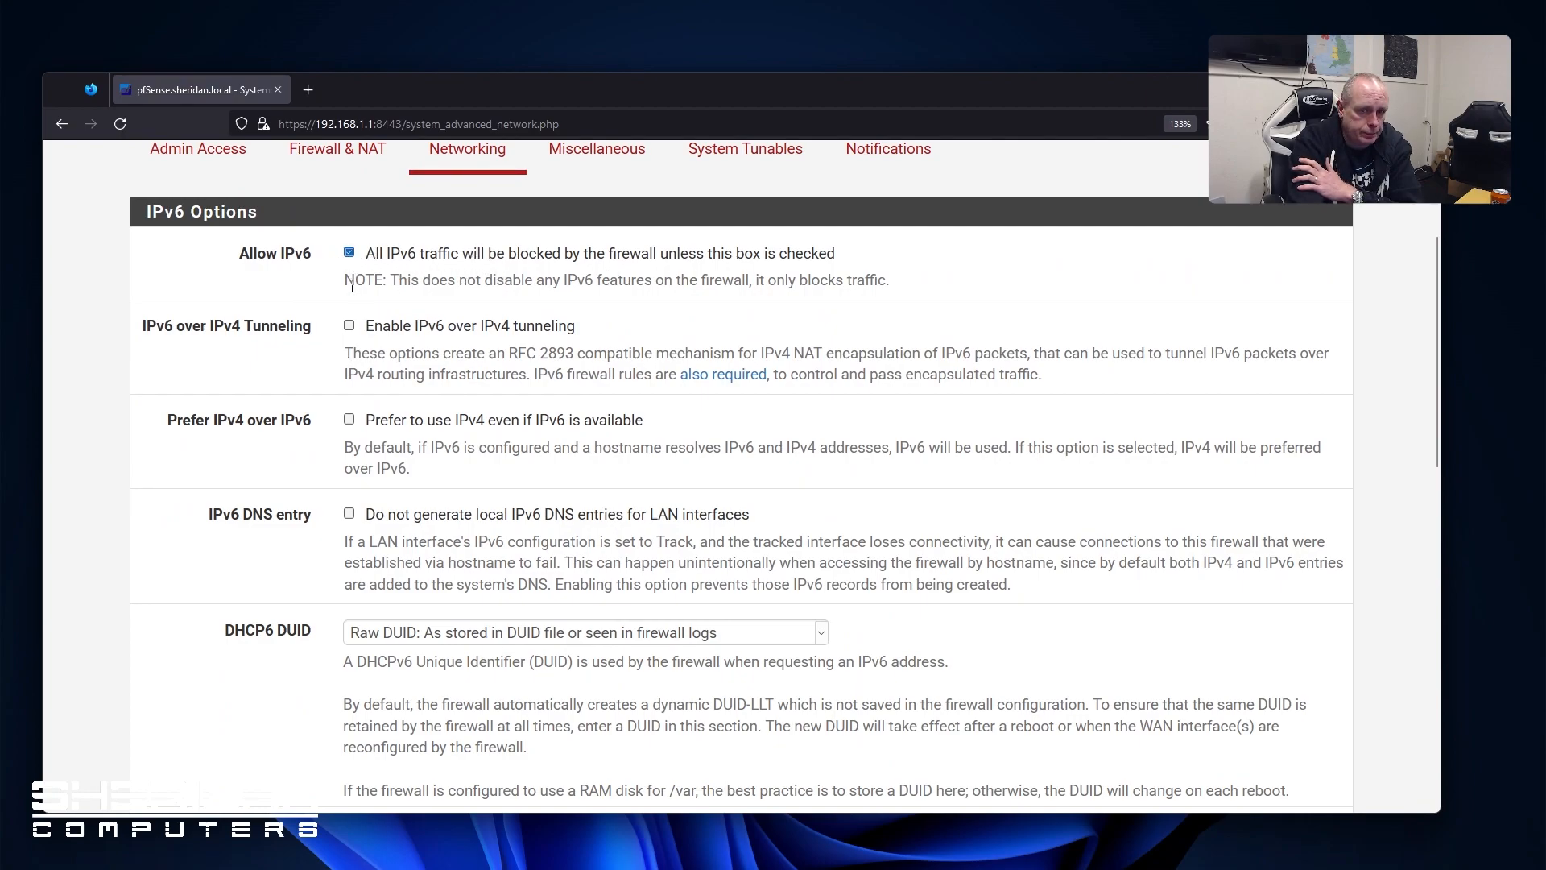
pyautogui.scroll(-3, 352, 287)
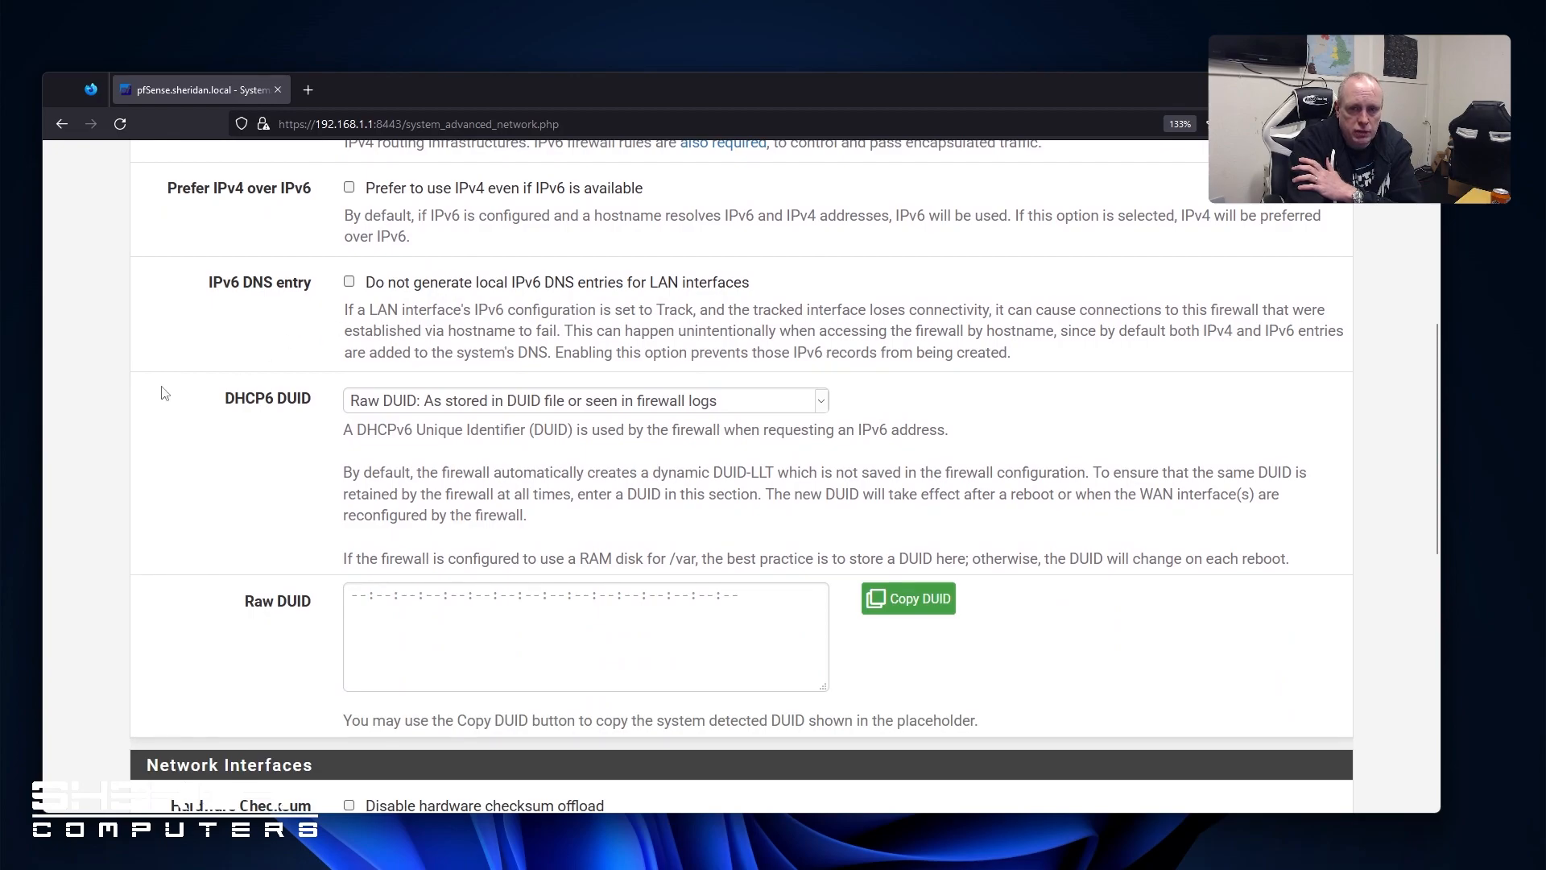
pyautogui.scroll(-6, 165, 393)
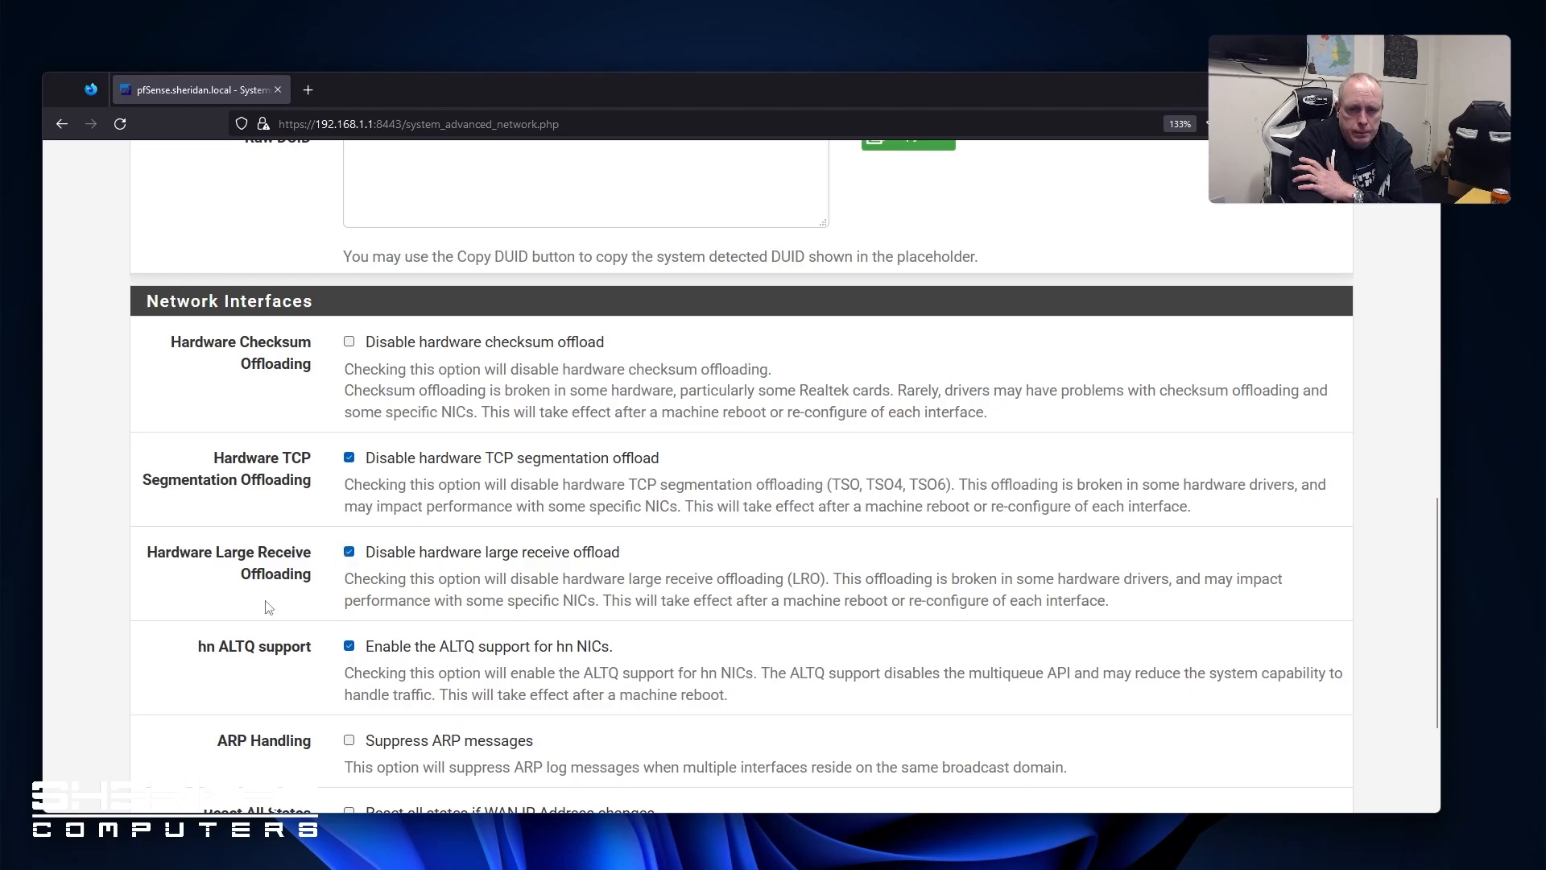
pyautogui.scroll(-3, 253, 554)
pyautogui.scroll(7, 251, 550)
pyautogui.scroll(7, 251, 550)
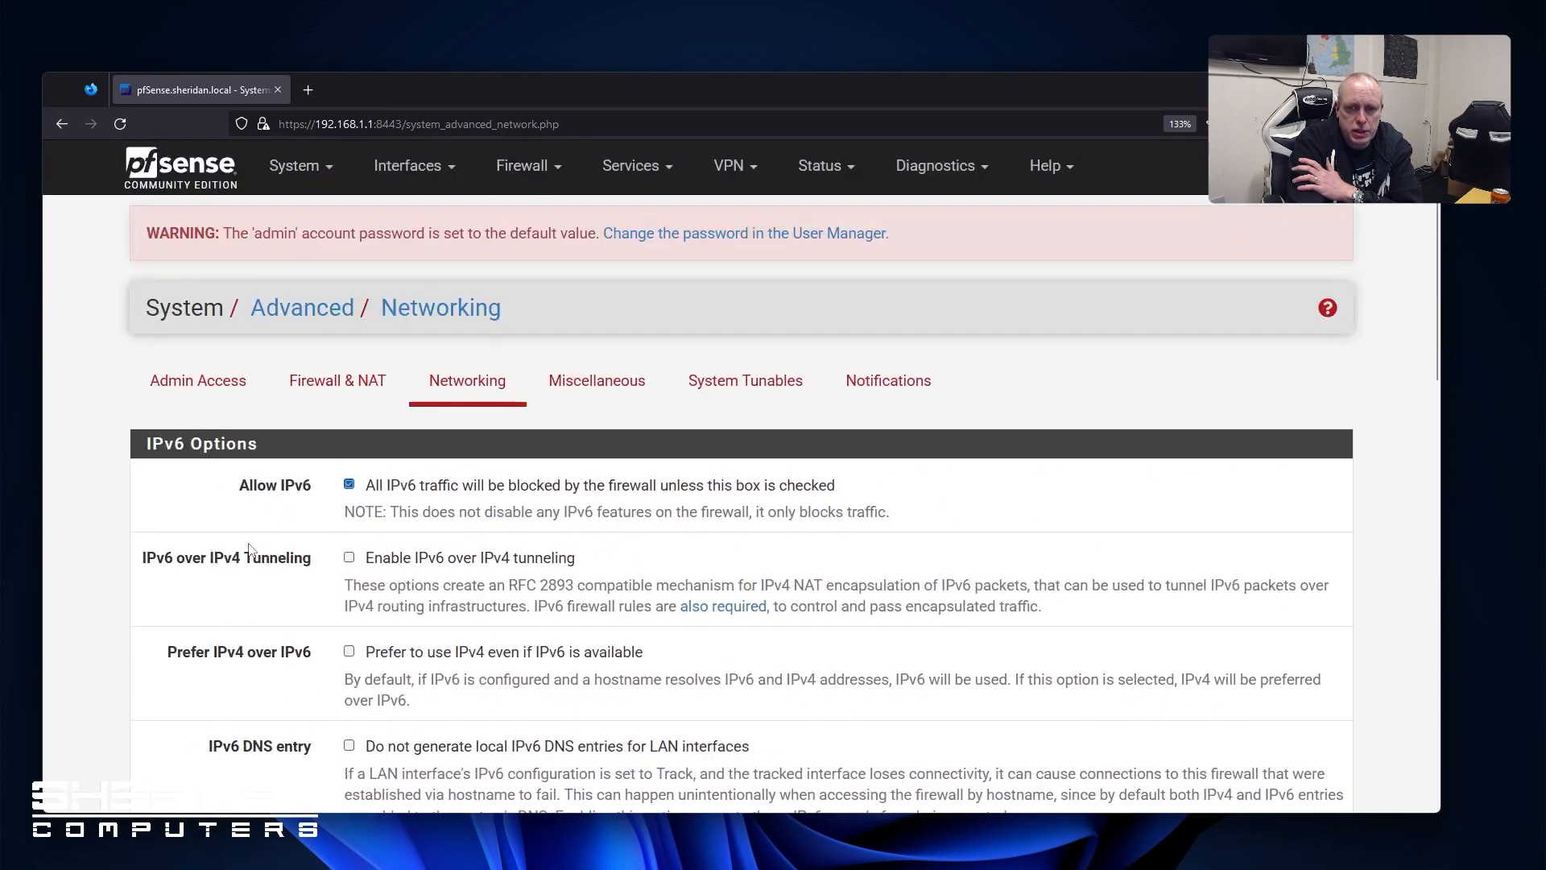
pyautogui.click(620, 379)
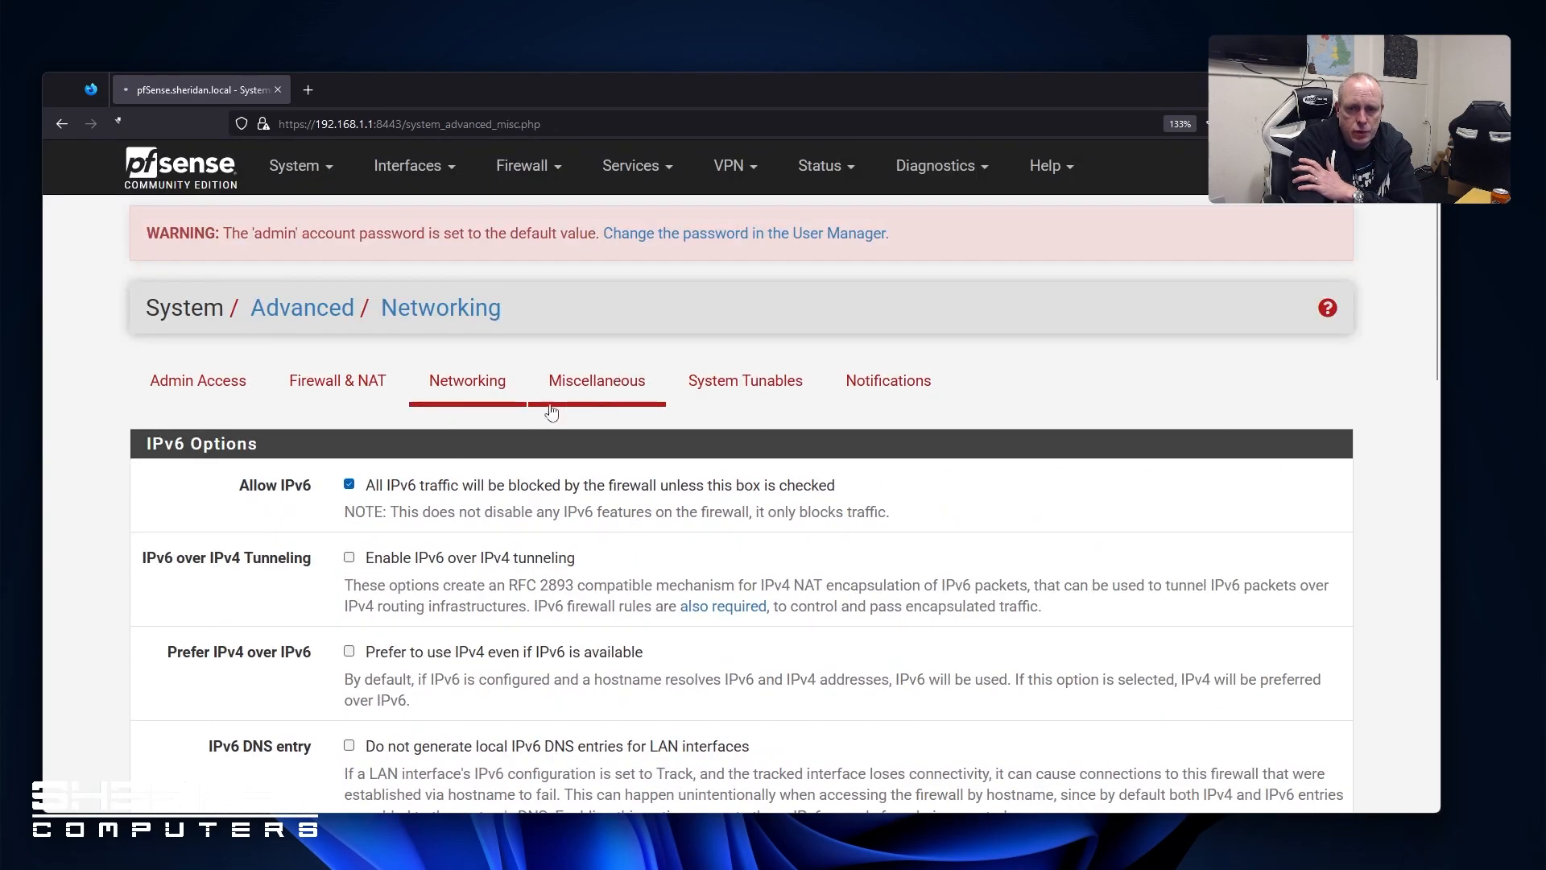
# Set Cryptographic Hardware to AES-NI and BSD Crypto Device and Thermal Sensors to Intel Core* on-die
pyautogui.scroll(-5, 137, 442)
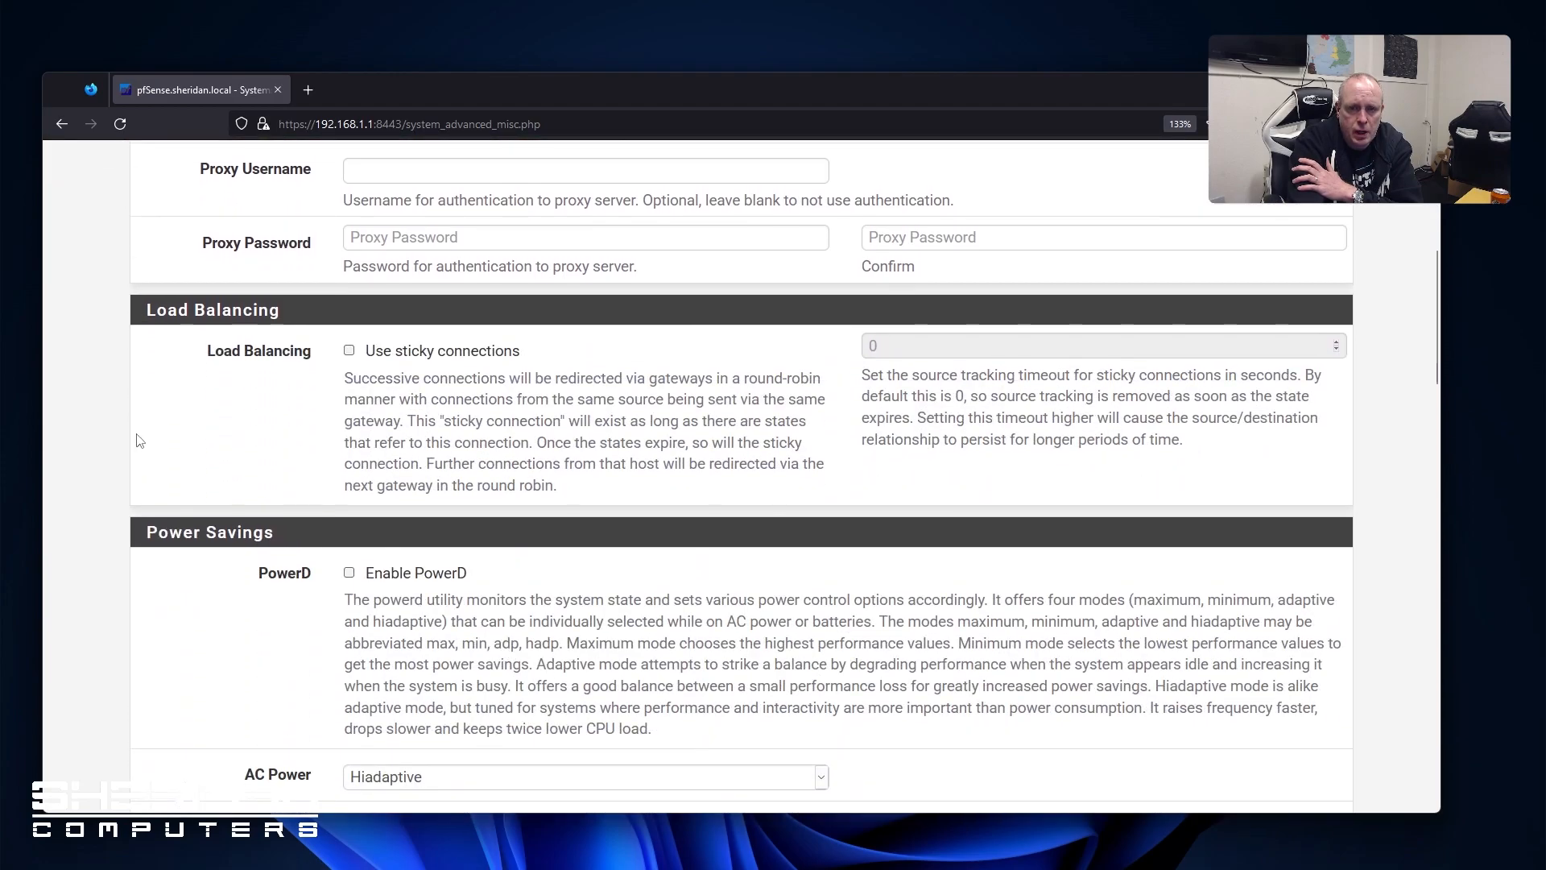
pyautogui.scroll(-5, 139, 440)
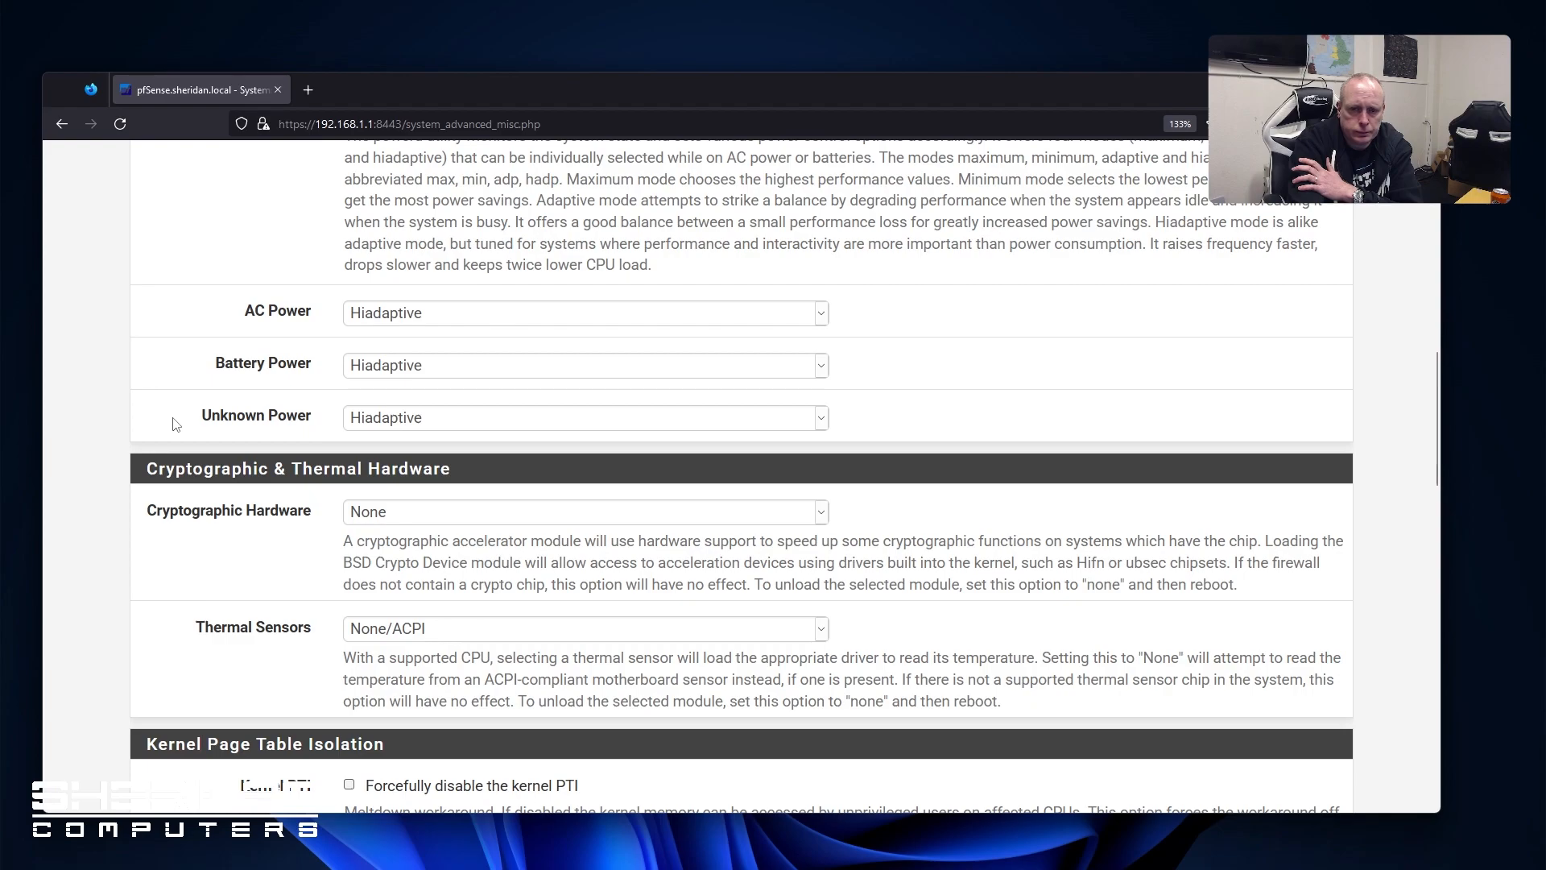
pyautogui.scroll(2, 174, 425)
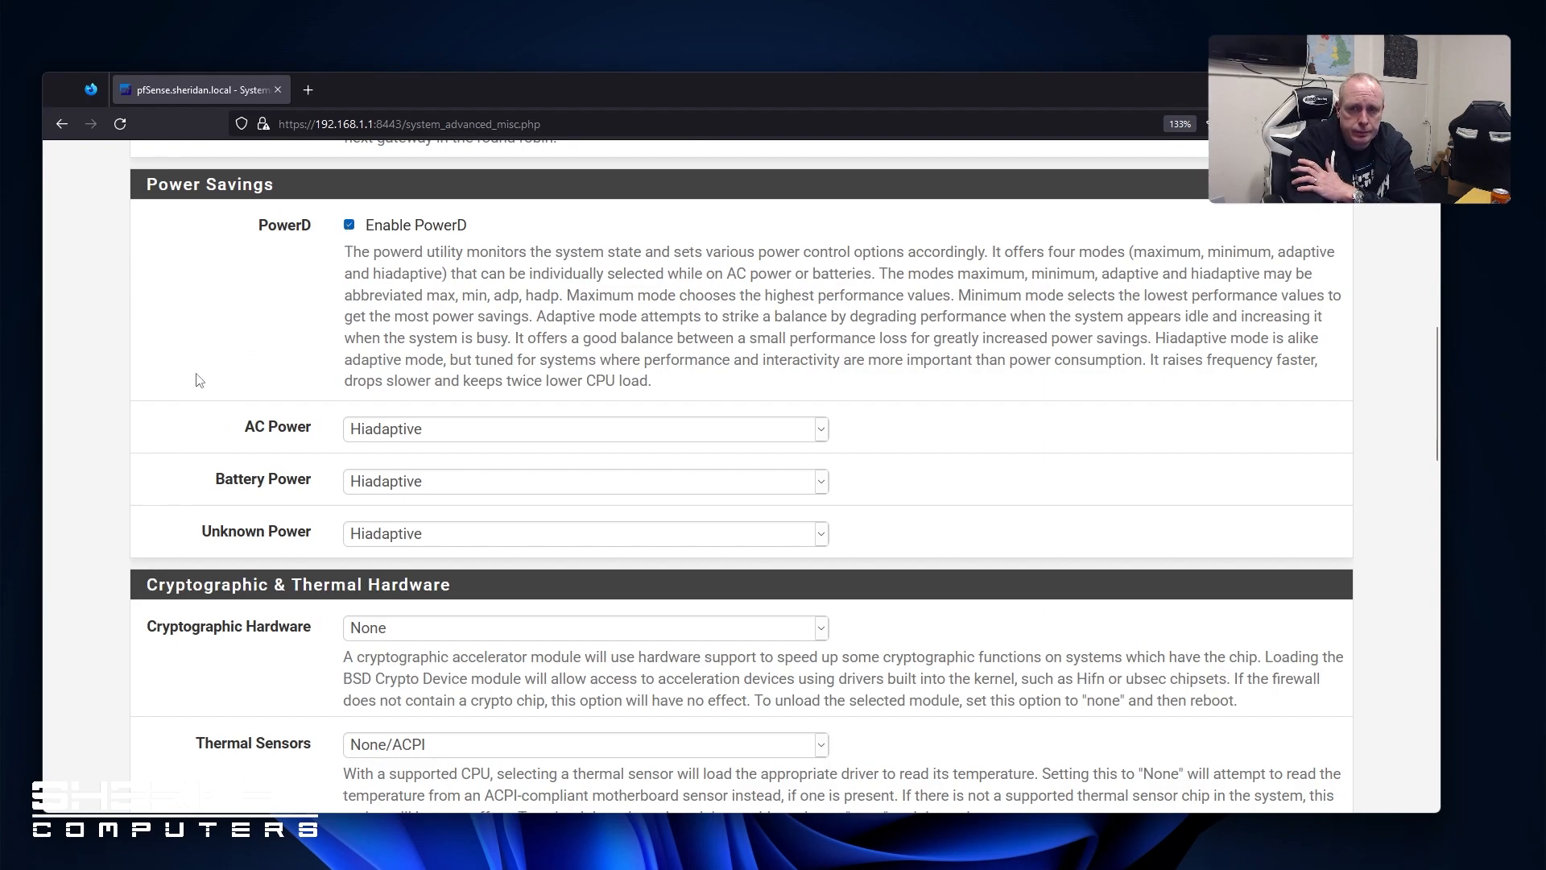
pyautogui.scroll(-2, 217, 357)
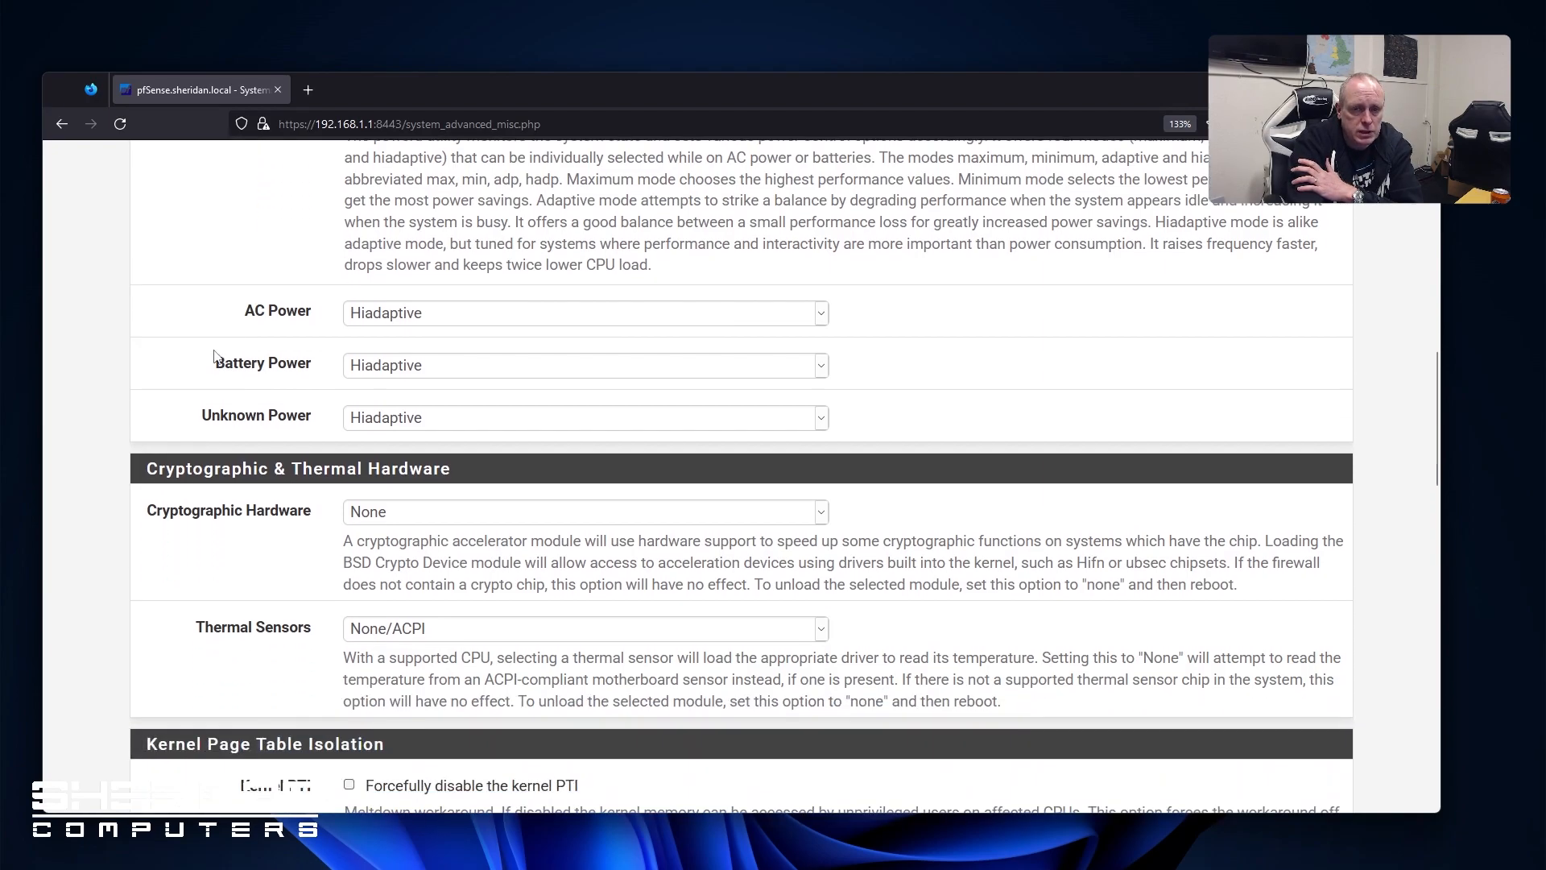
pyautogui.click(544, 514)
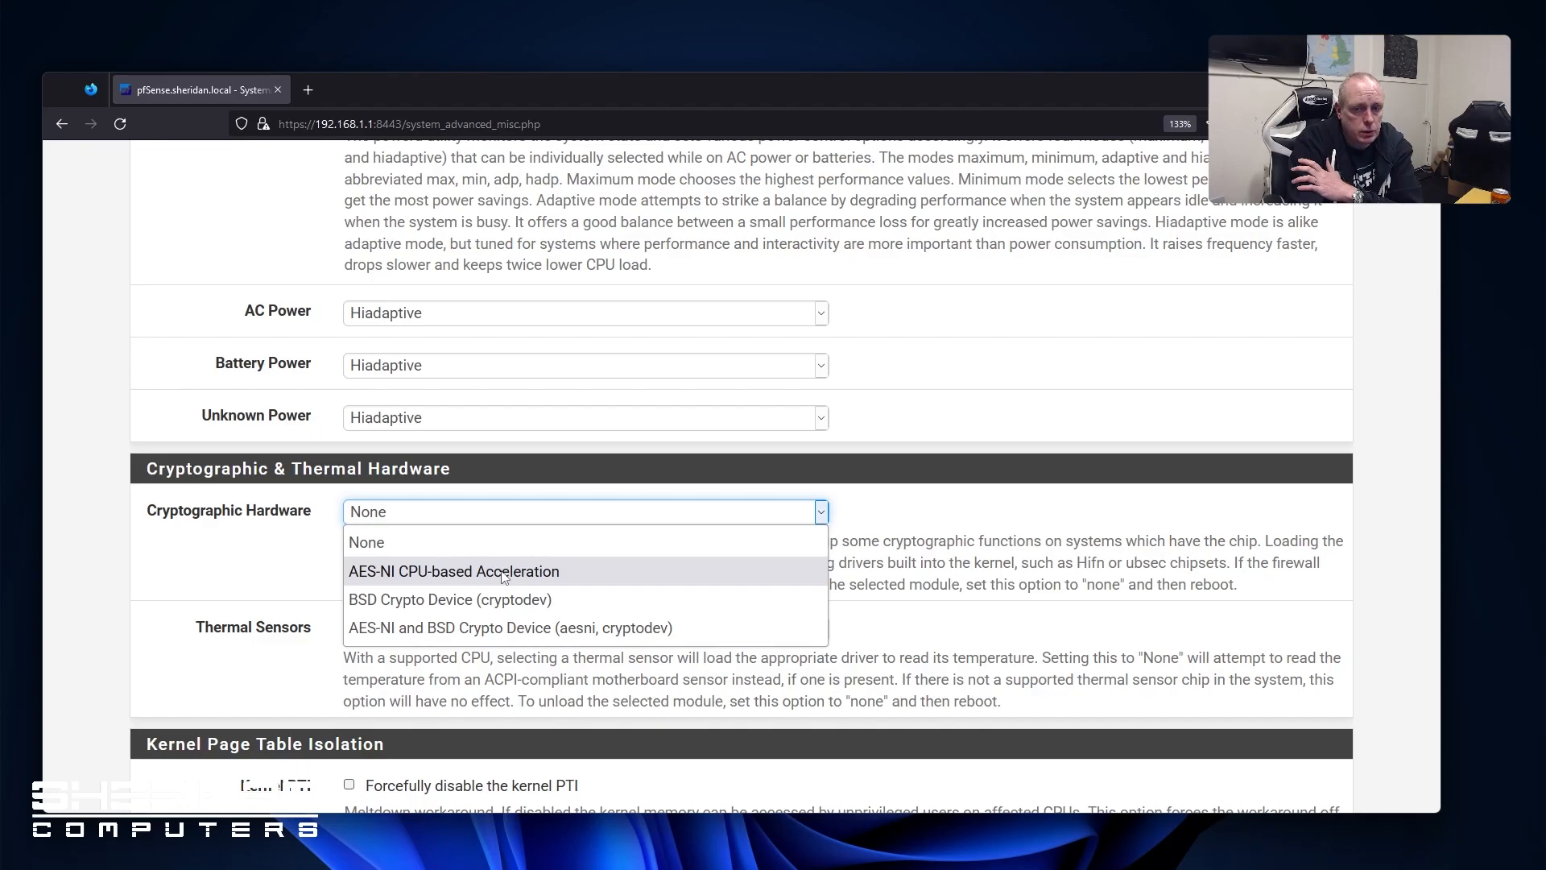
pyautogui.click(455, 627)
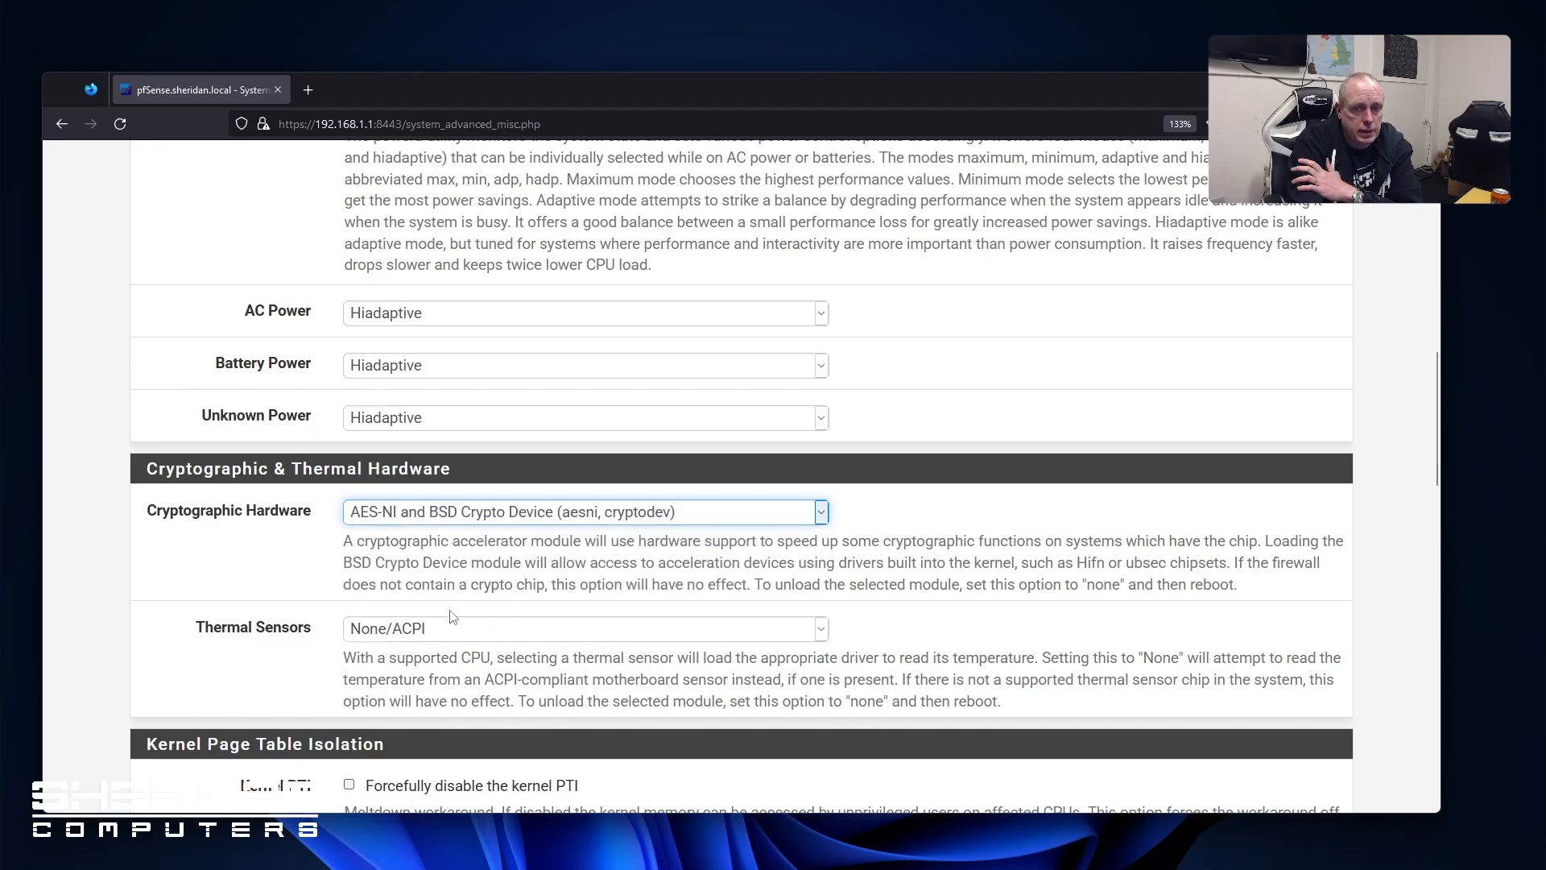
pyautogui.click(499, 632)
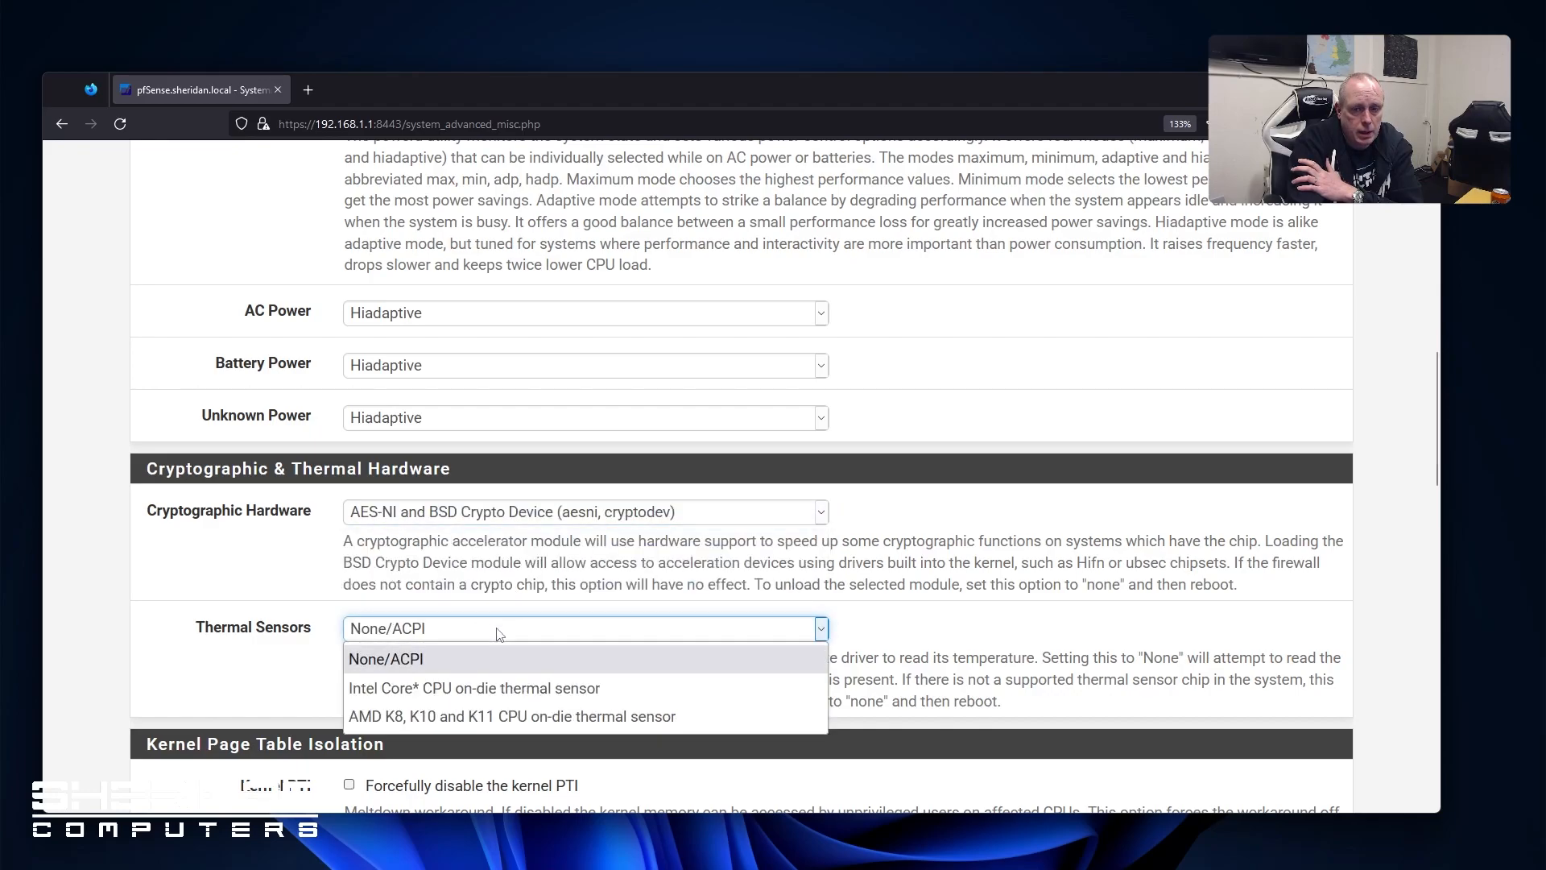
pyautogui.click(550, 689)
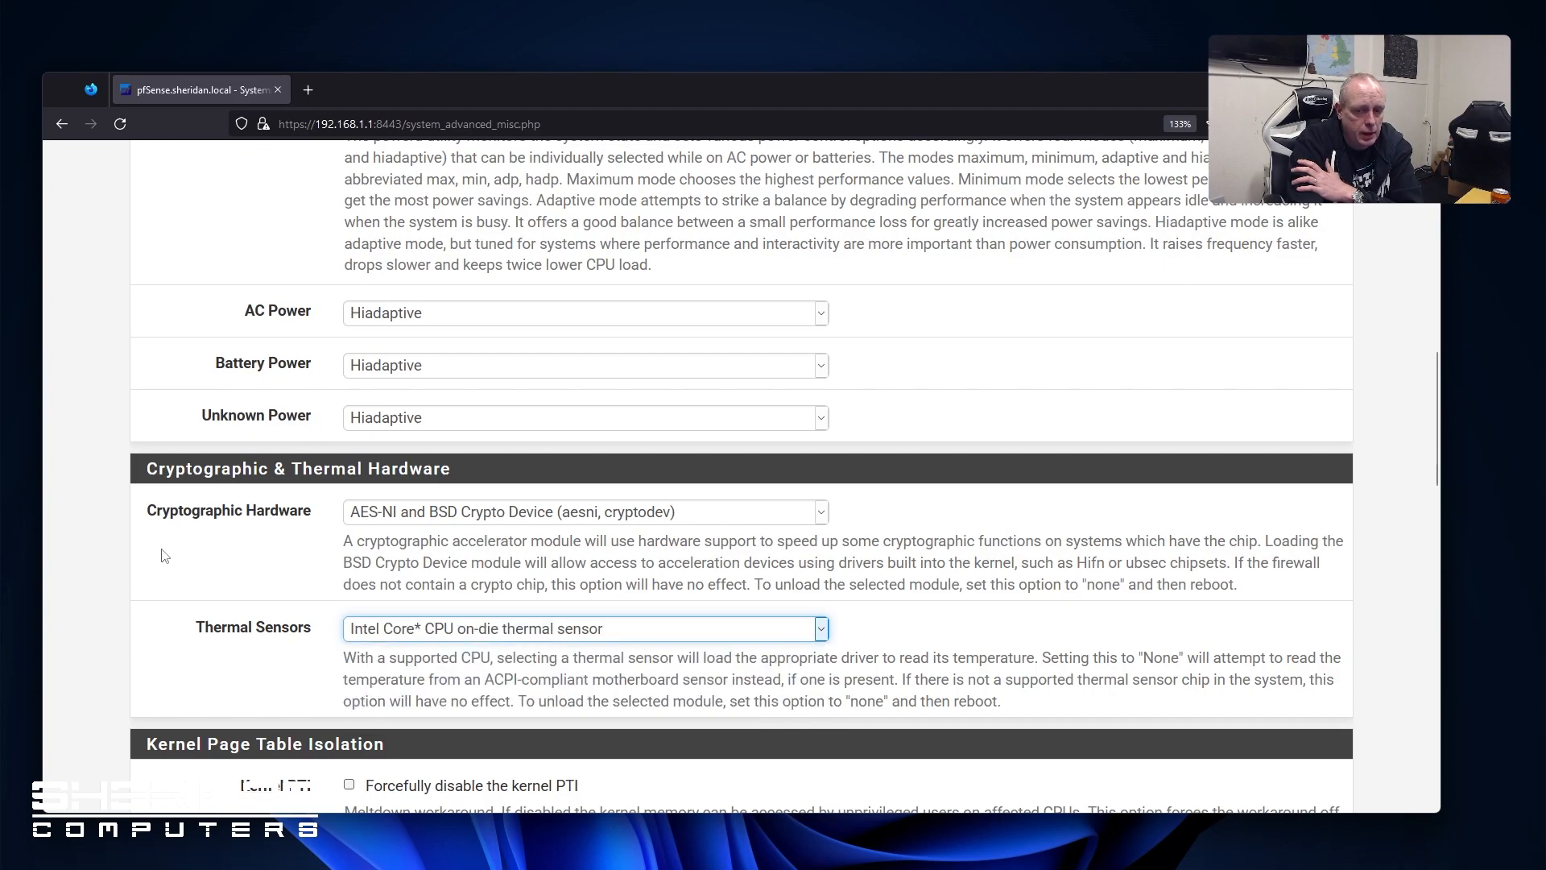
pyautogui.click(455, 638)
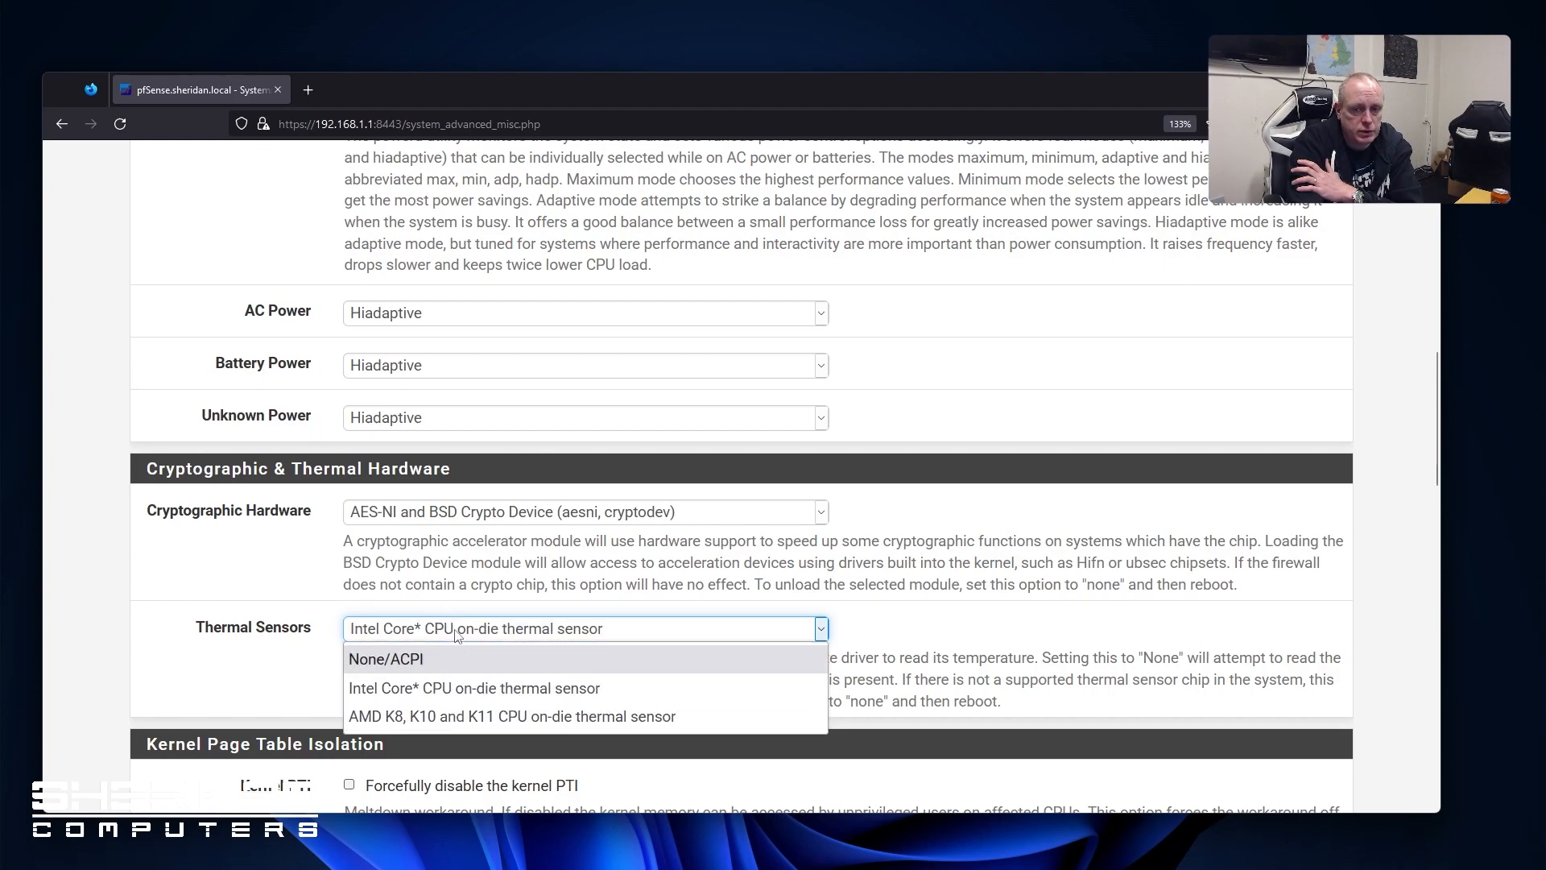
pyautogui.click(456, 631)
# Save and apply the Miscellaneous advanced settings
pyautogui.scroll(-8, 112, 560)
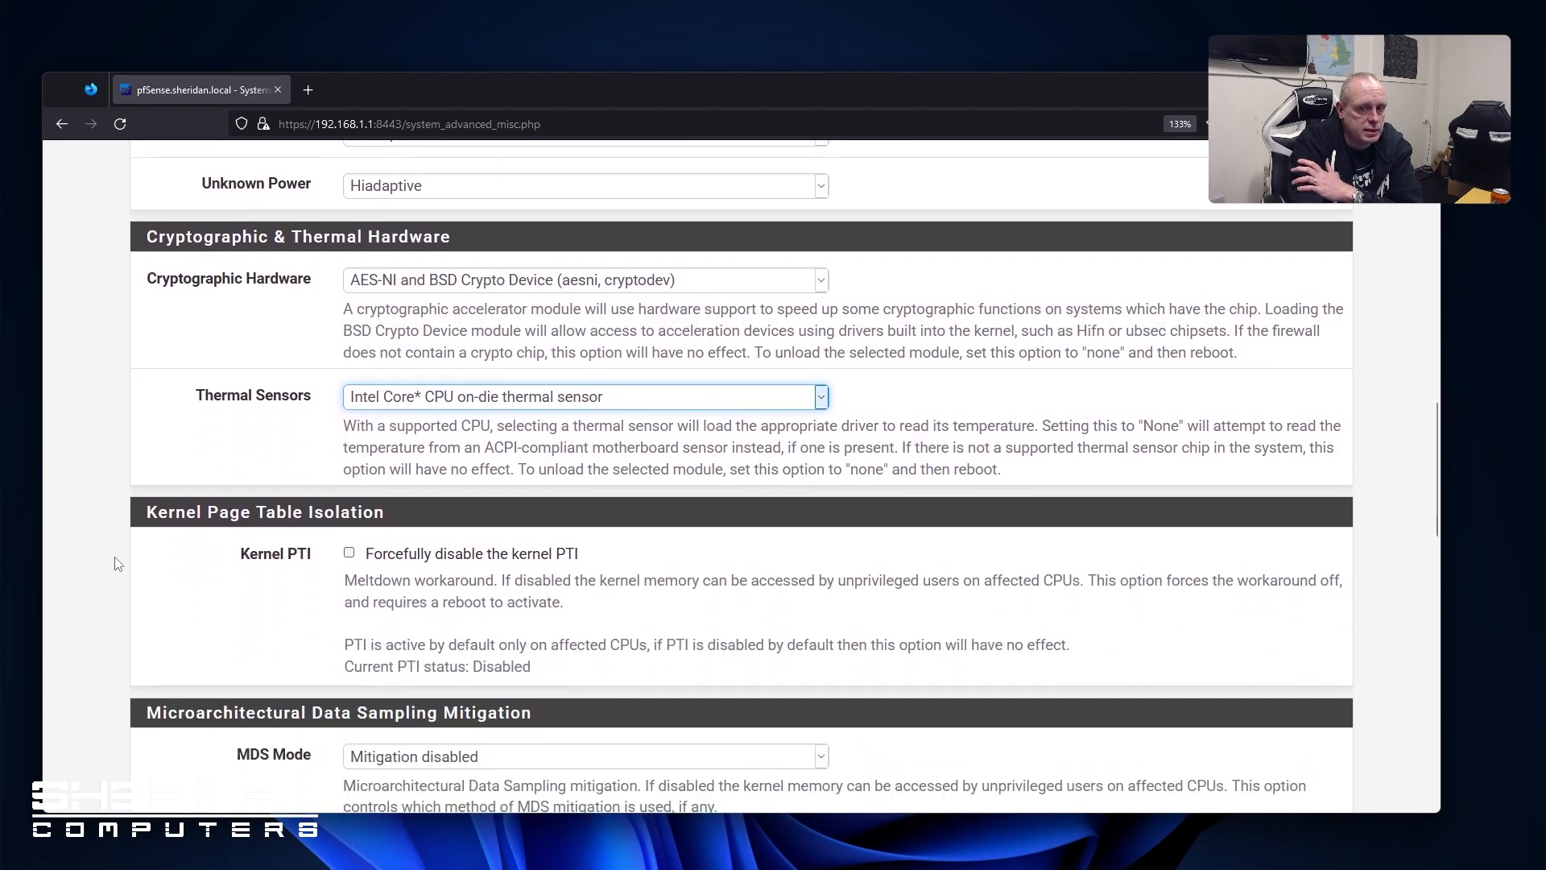
pyautogui.scroll(-5, 130, 532)
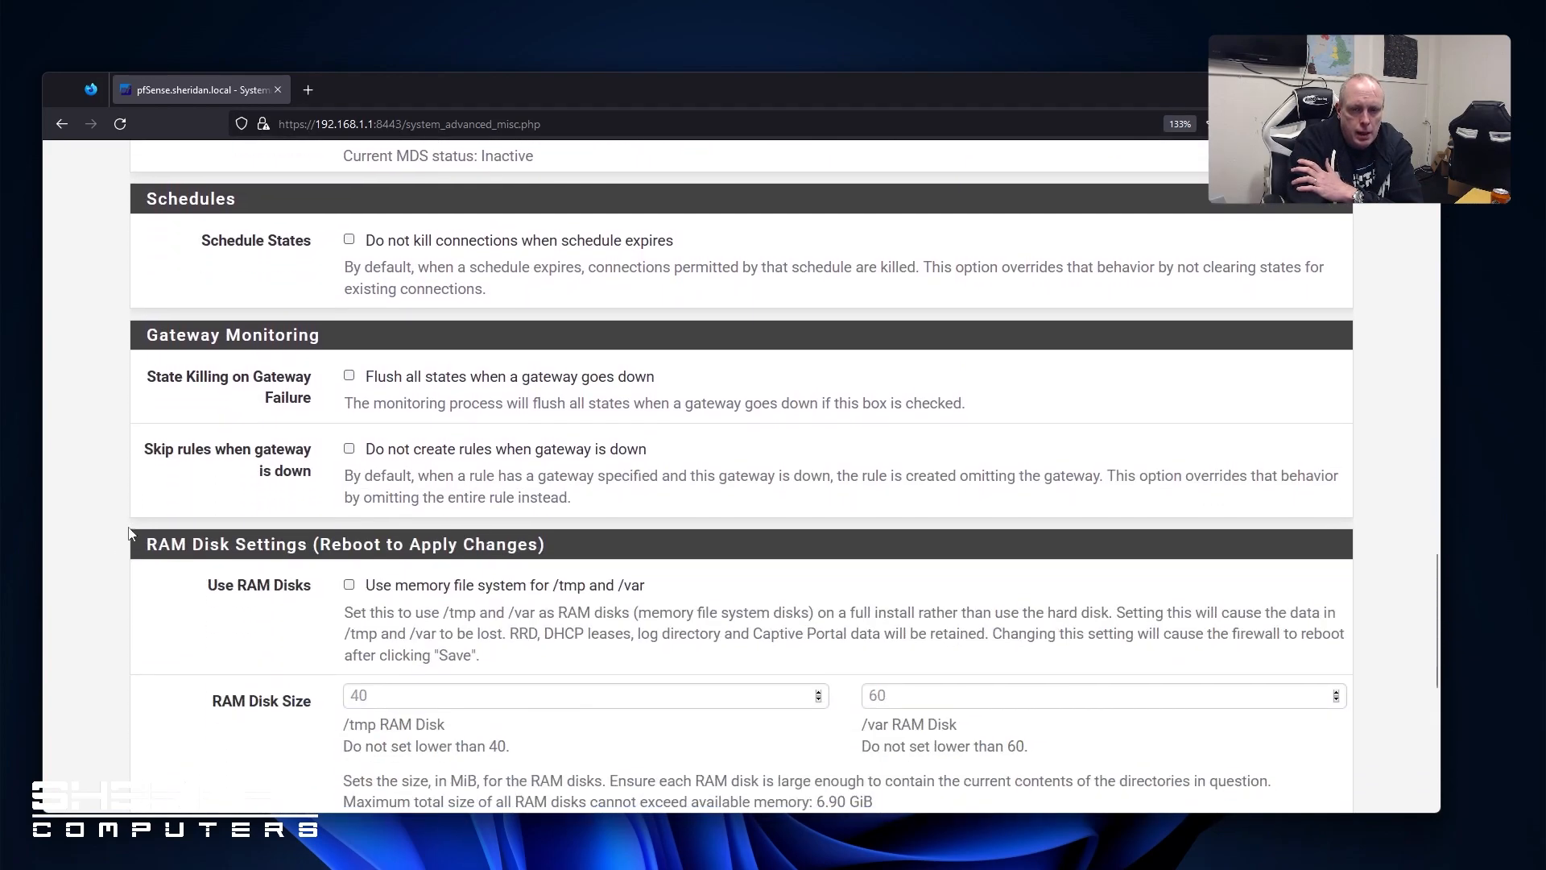
pyautogui.scroll(-7, 156, 523)
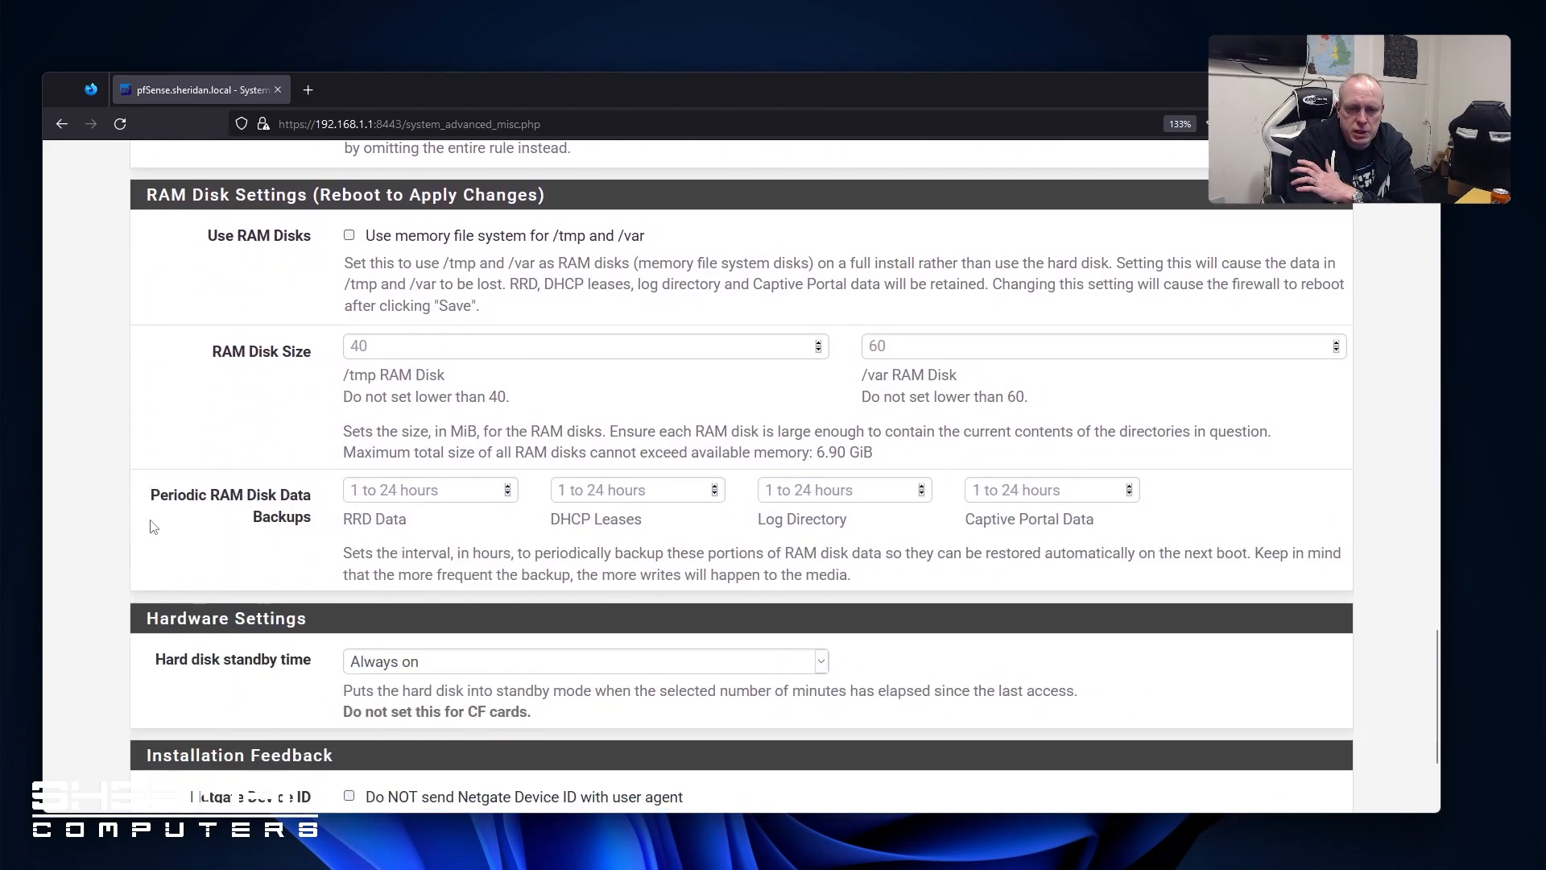
pyautogui.scroll(20, 210, 604)
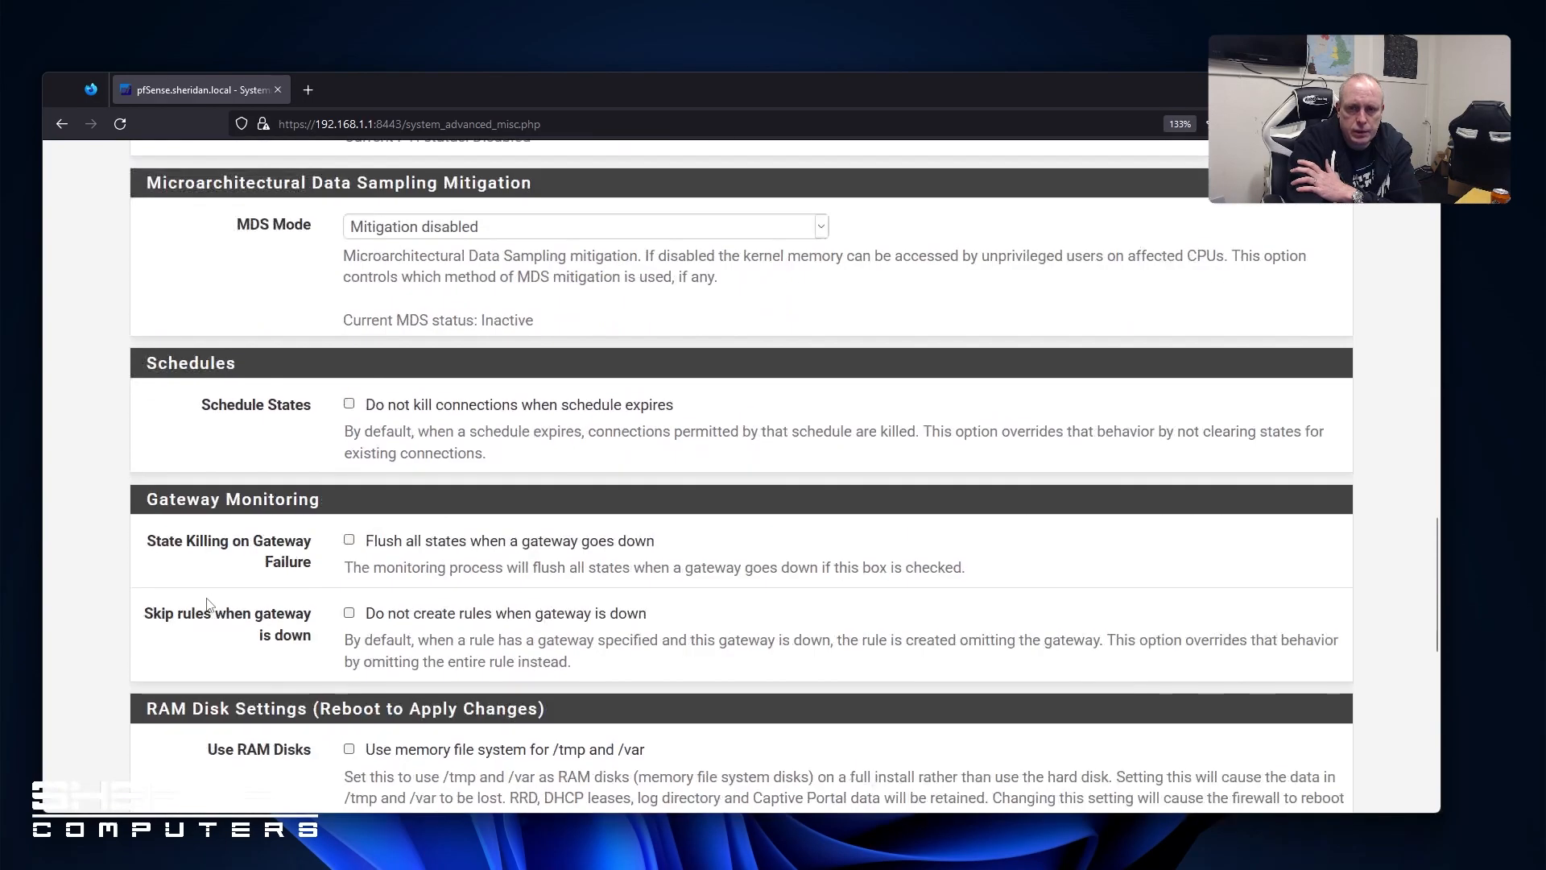
pyautogui.scroll(5, 208, 602)
pyautogui.scroll(-20, 207, 600)
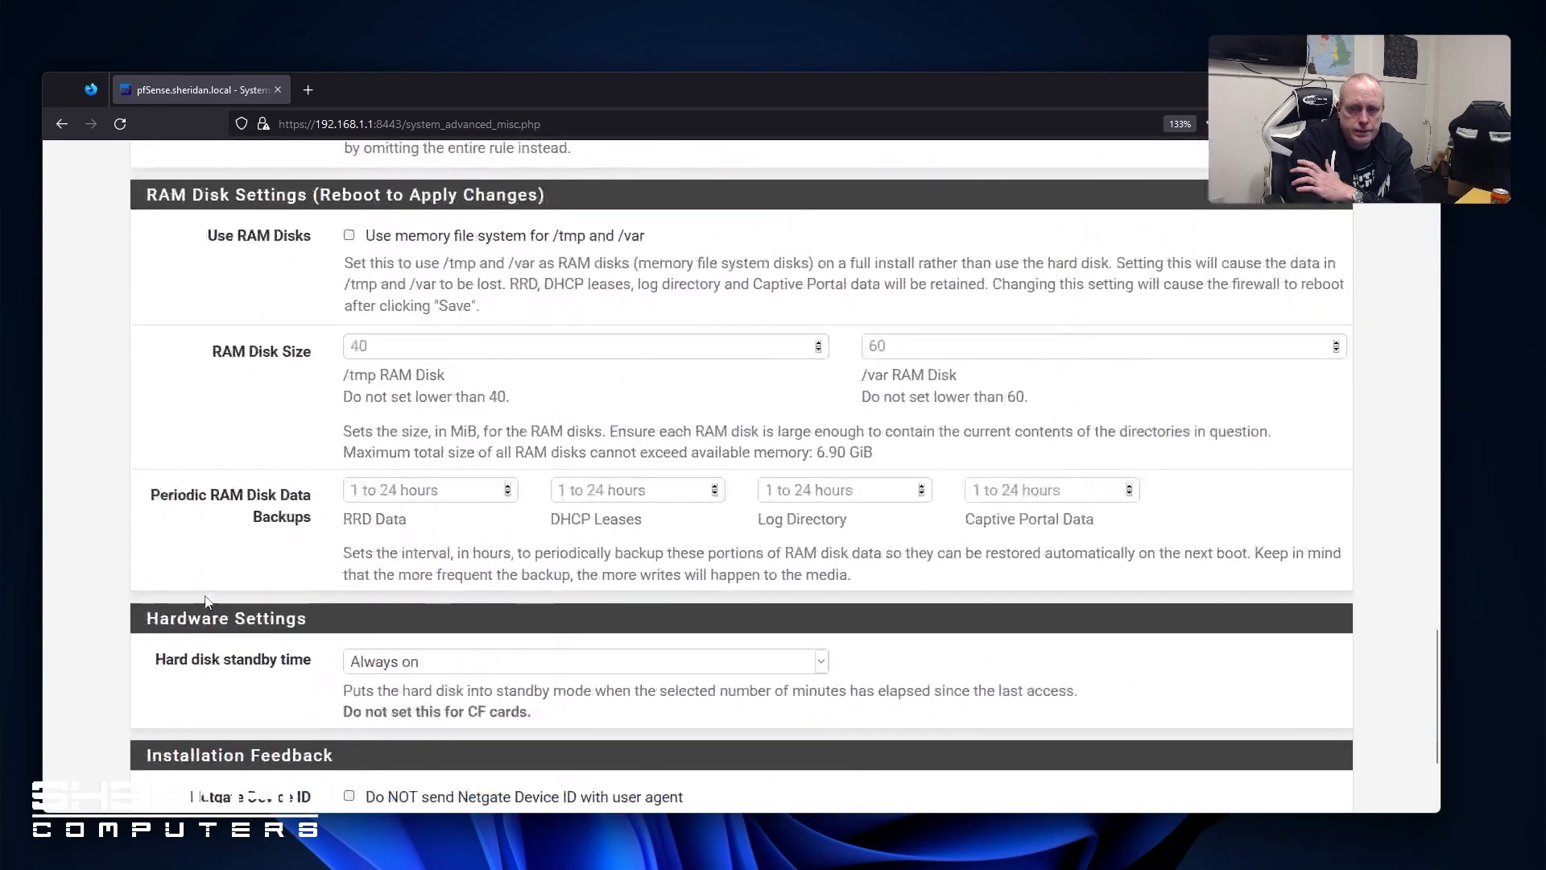
pyautogui.scroll(-3, 207, 602)
pyautogui.click(372, 699)
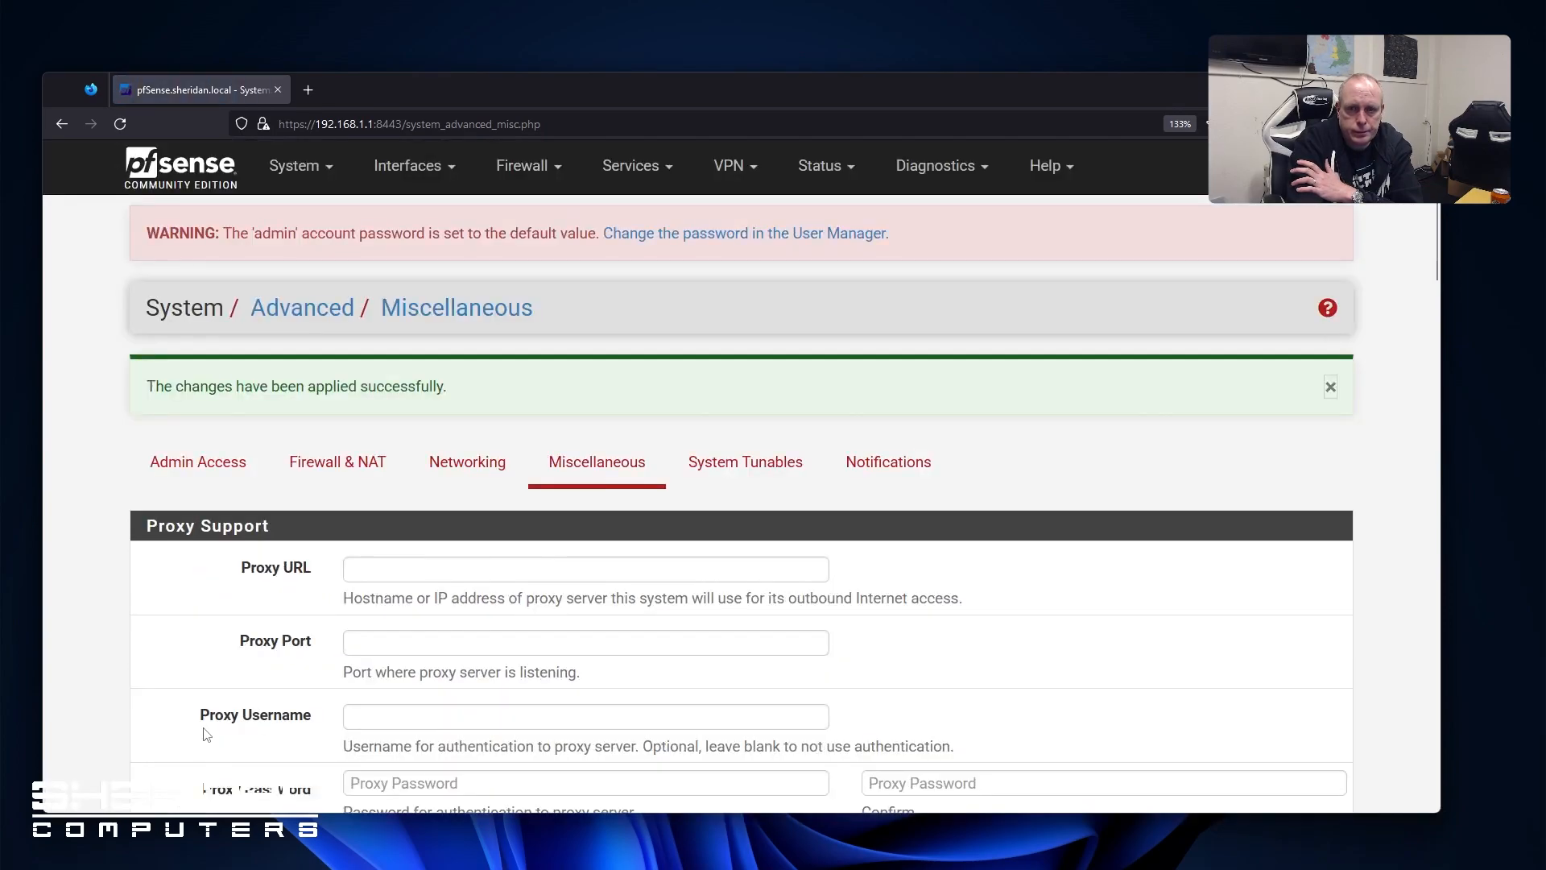
# Review the System Tunables table
pyautogui.click(735, 471)
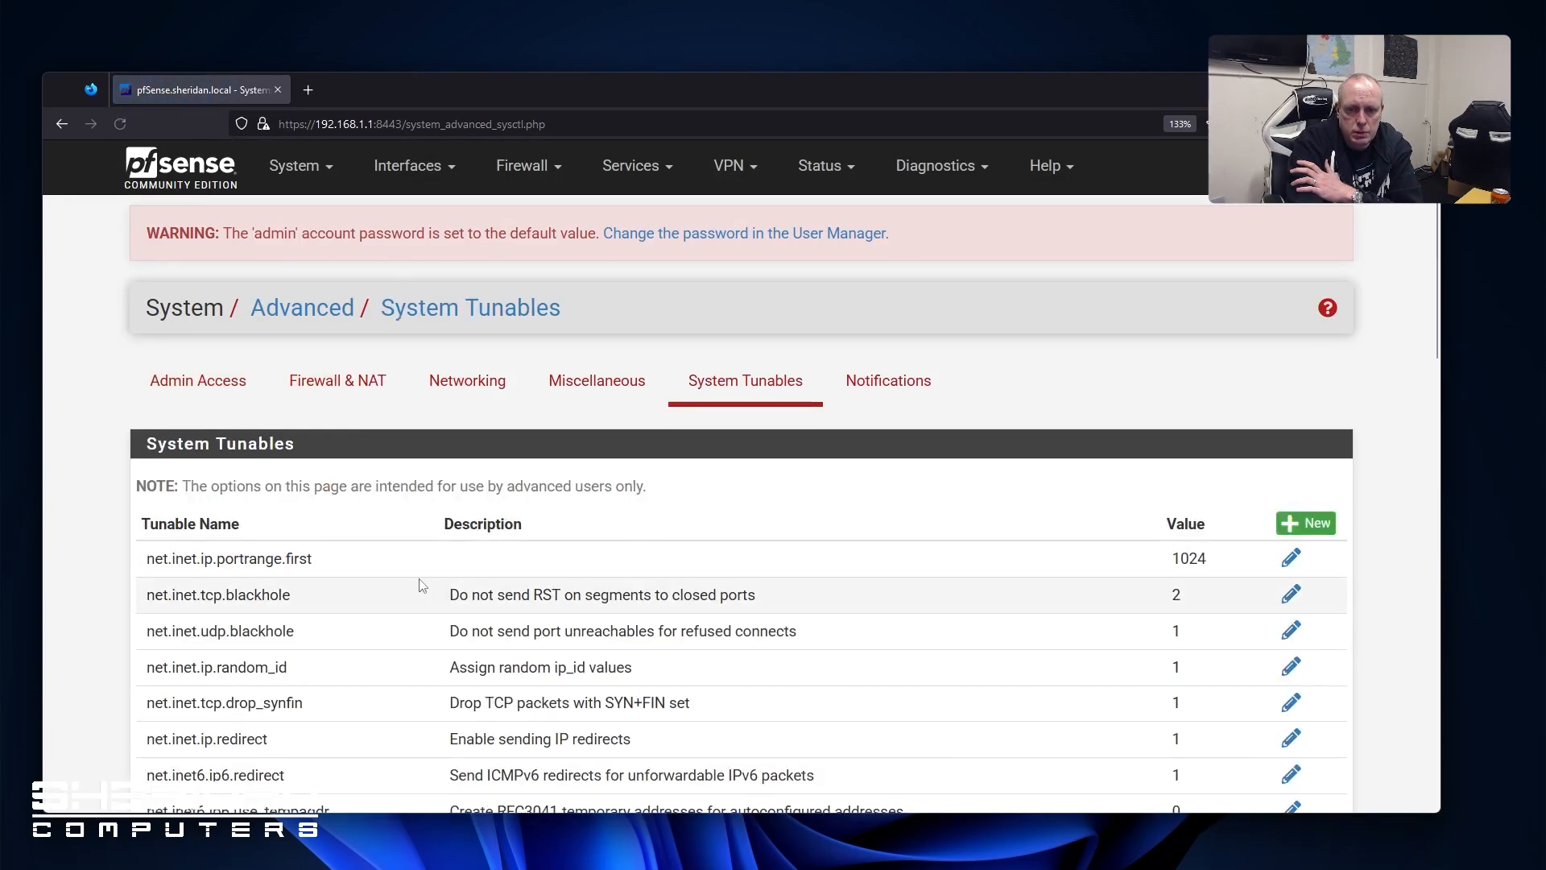
pyautogui.scroll(-5, 422, 585)
pyautogui.scroll(-10, 422, 585)
pyautogui.scroll(15, 425, 589)
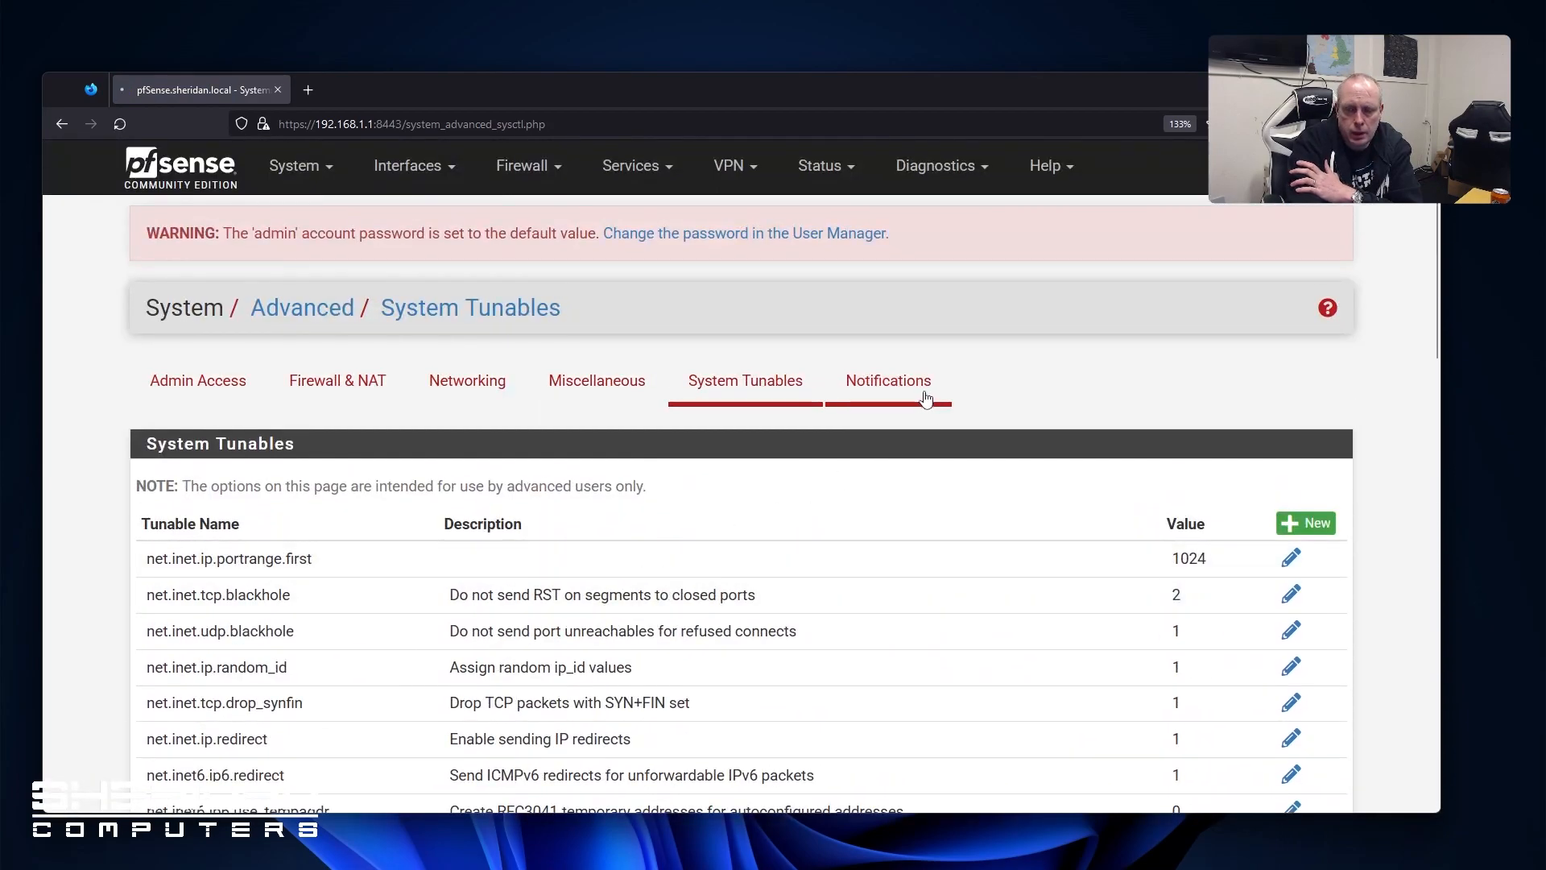
# Go through the Notifications settings and save them
pyautogui.click(918, 393)
pyautogui.scroll(-3, 625, 504)
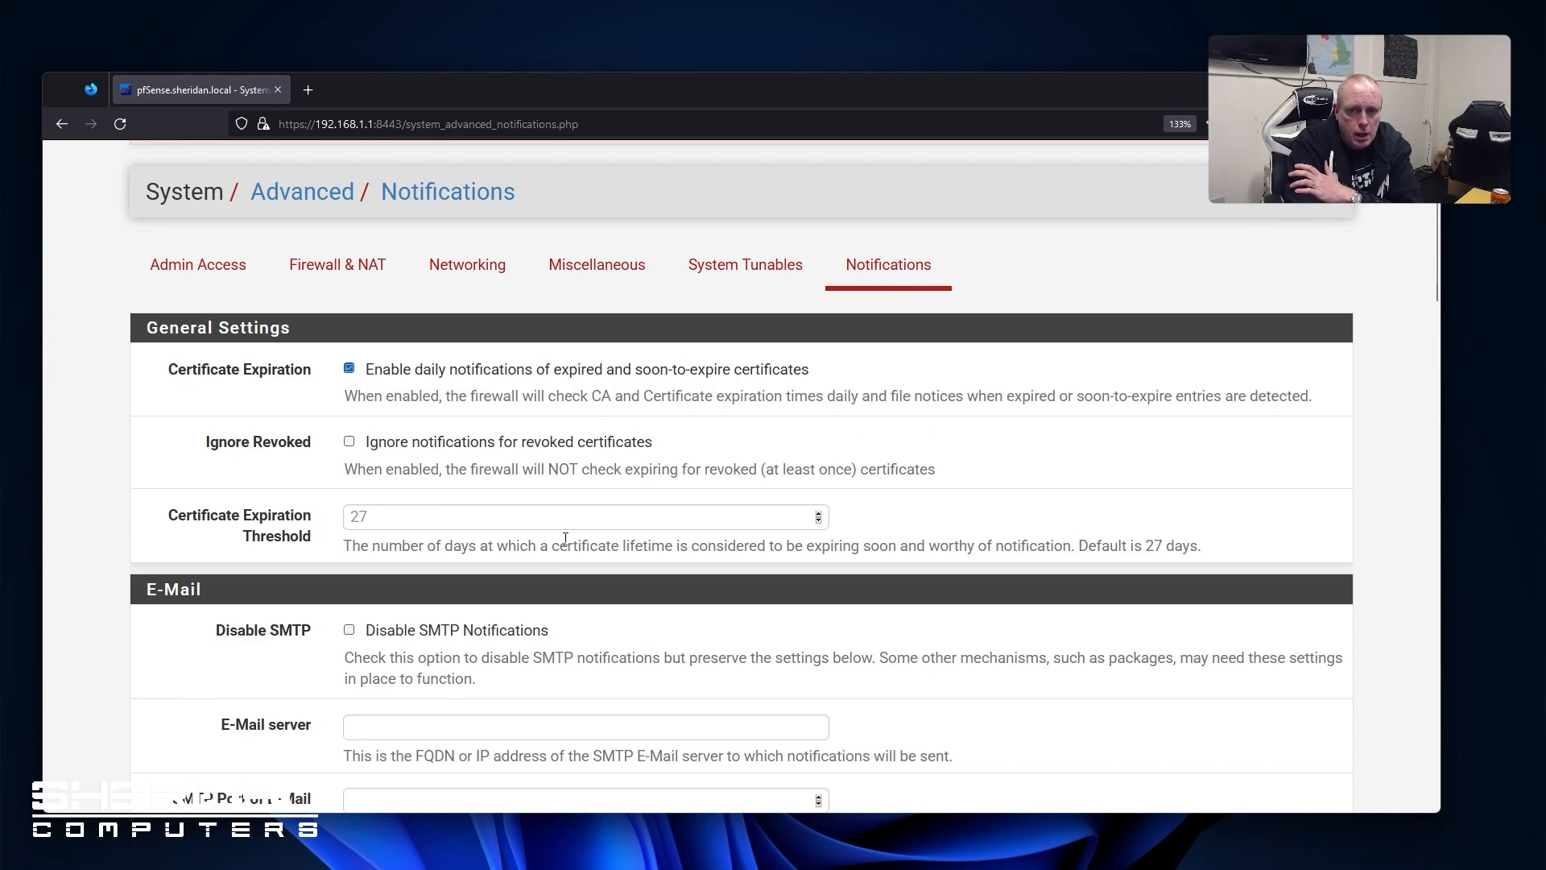
pyautogui.scroll(-4, 484, 523)
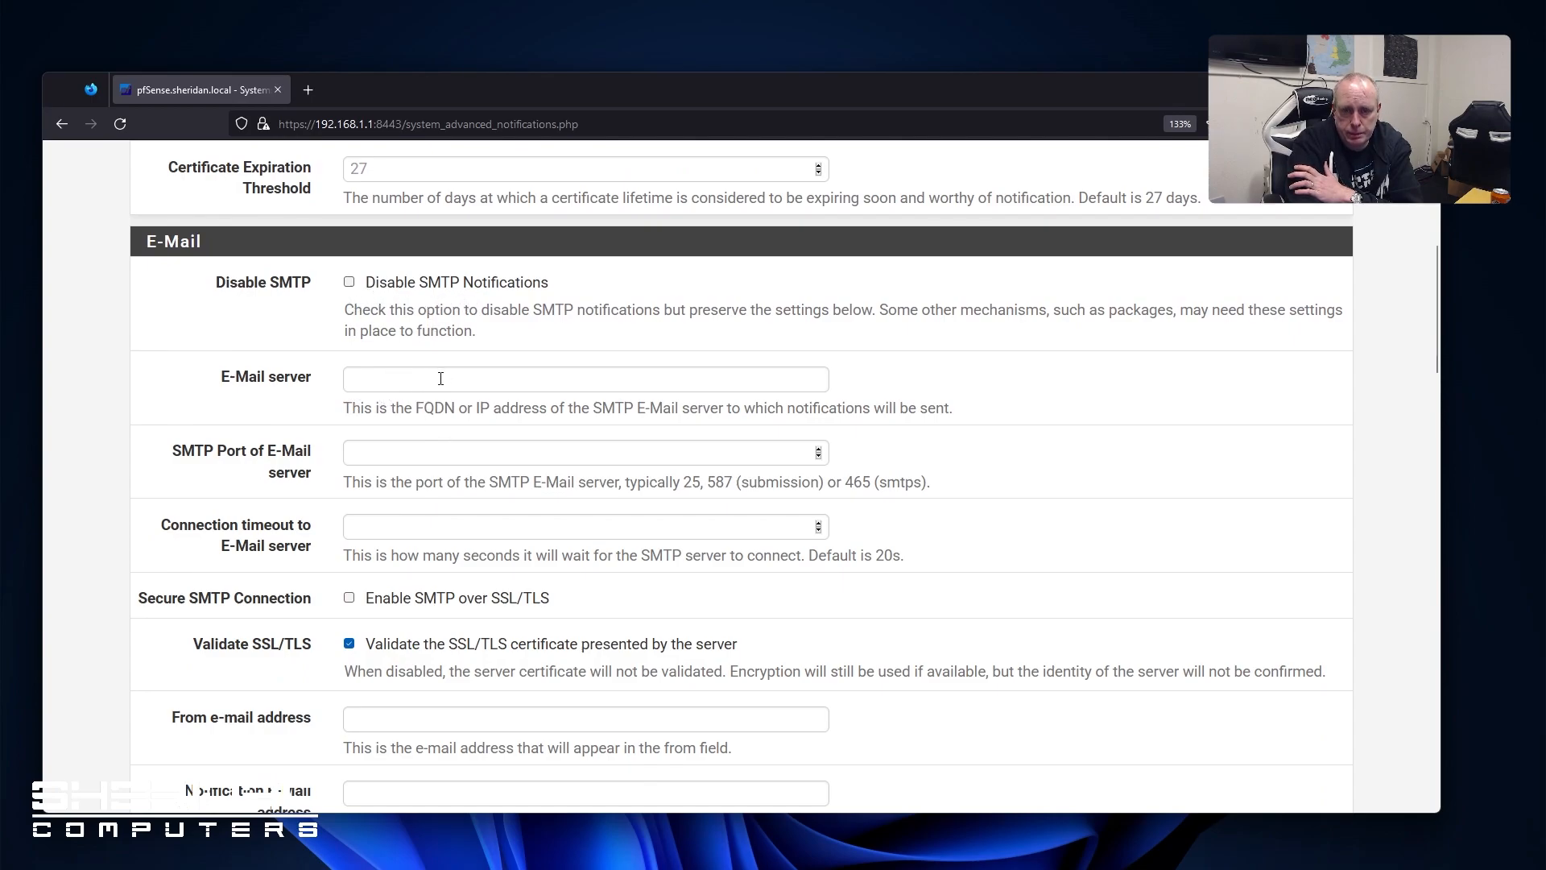
pyautogui.scroll(-2, 463, 483)
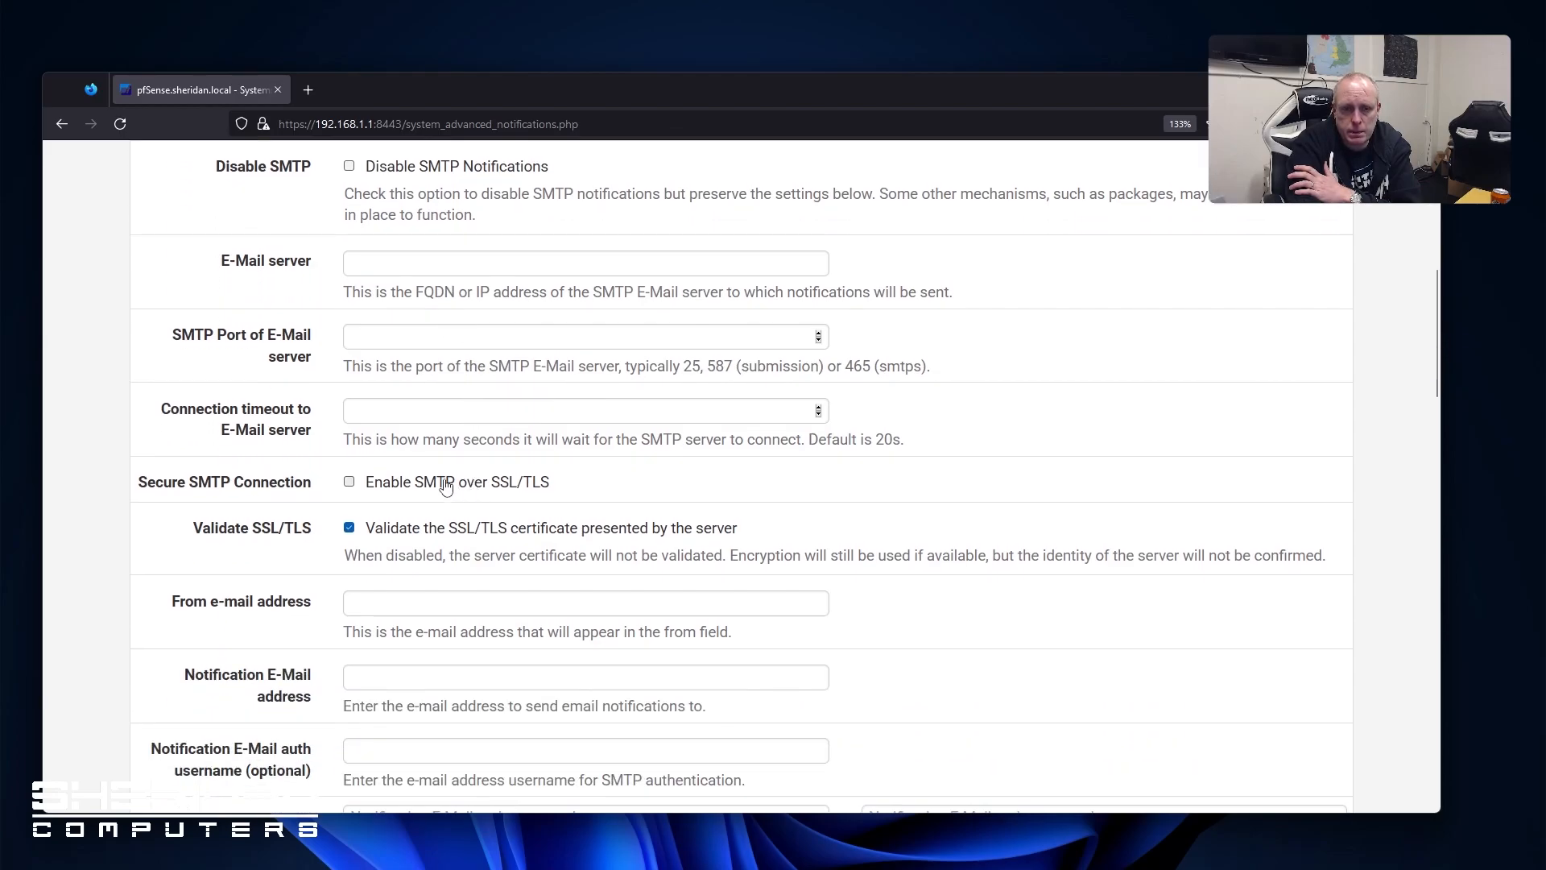
pyautogui.scroll(-4, 500, 507)
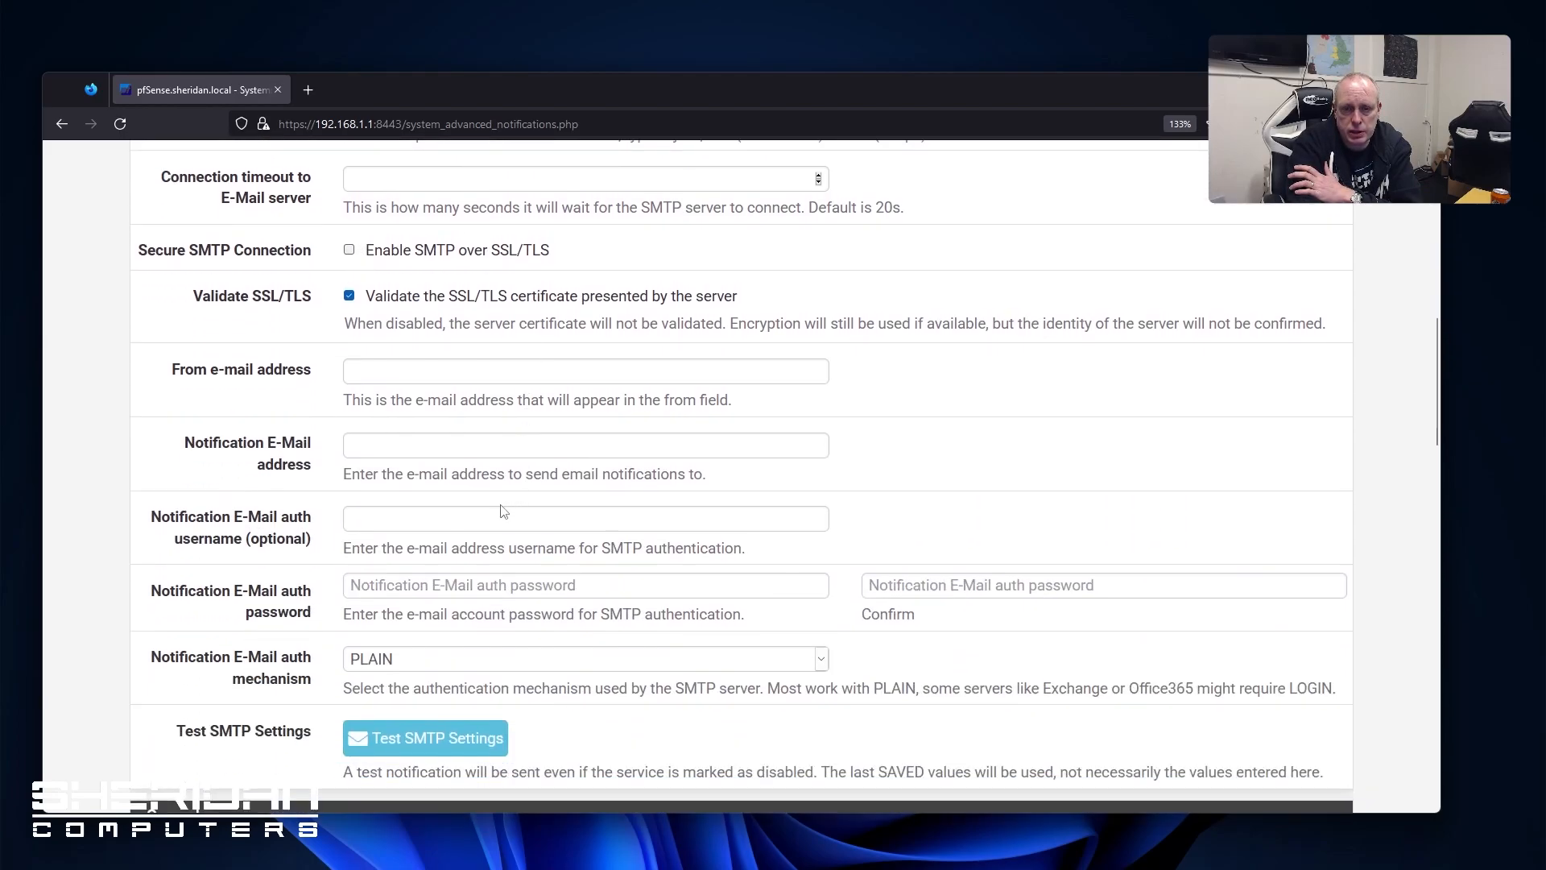
pyautogui.scroll(-3, 499, 510)
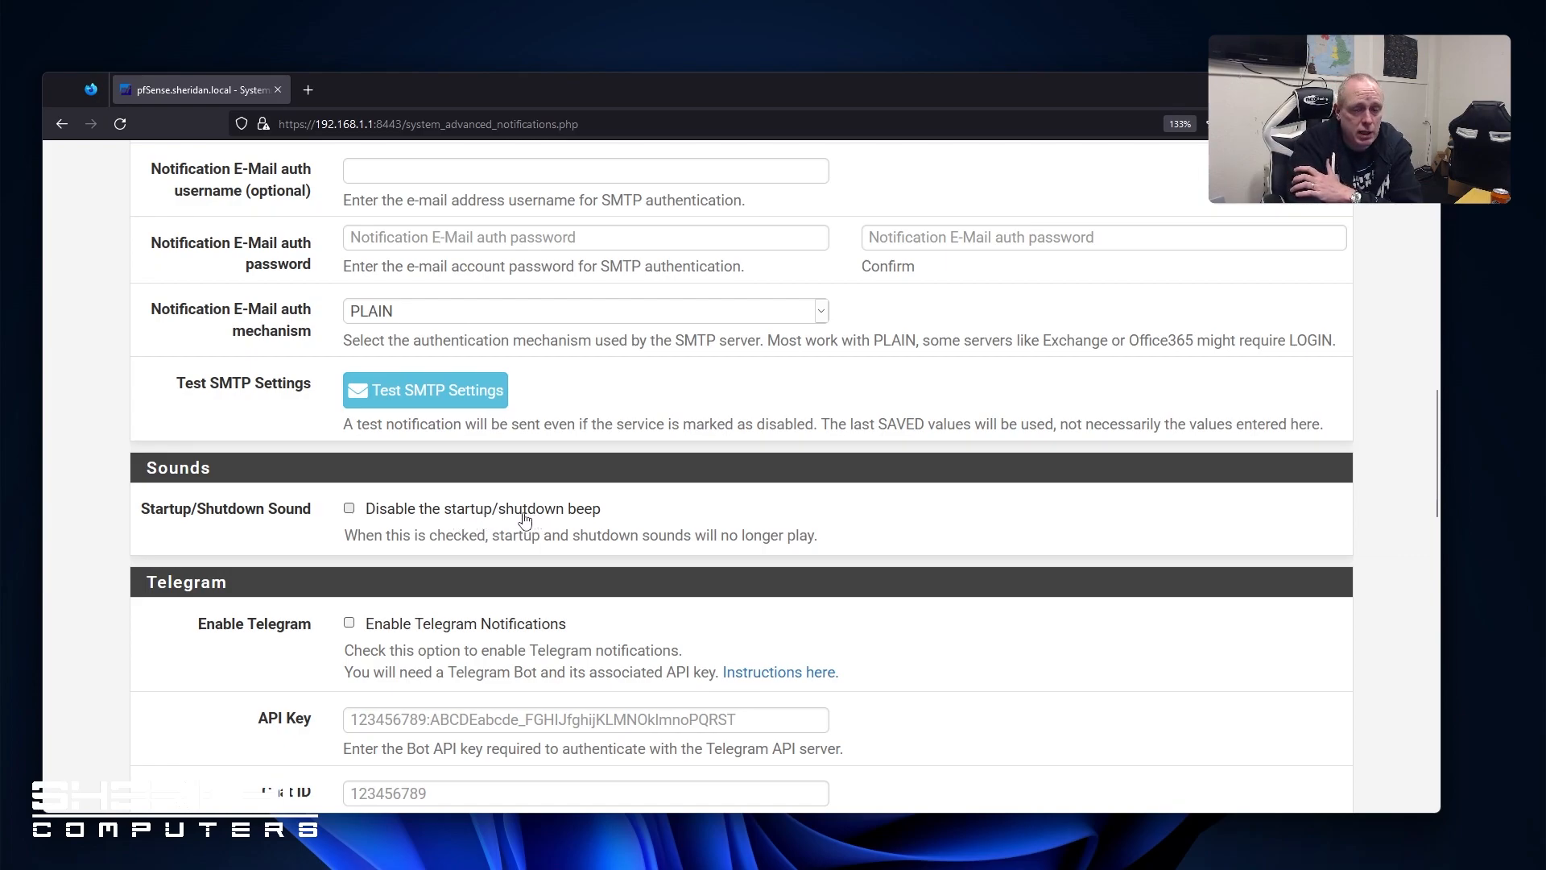
pyautogui.scroll(-5, 519, 519)
pyautogui.scroll(-1, 517, 520)
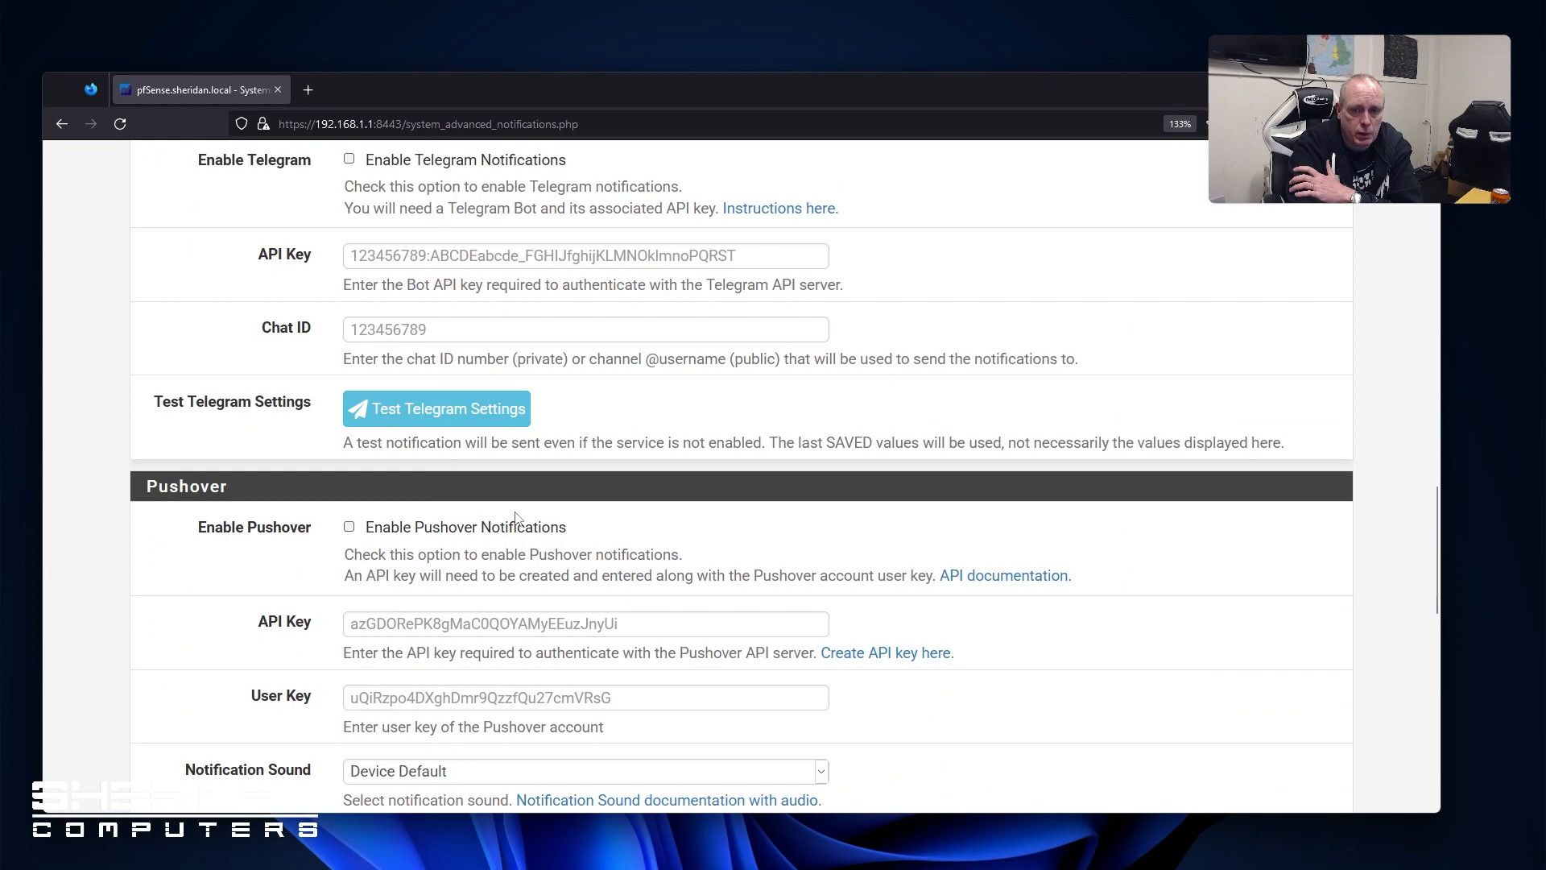
pyautogui.scroll(-12, 515, 517)
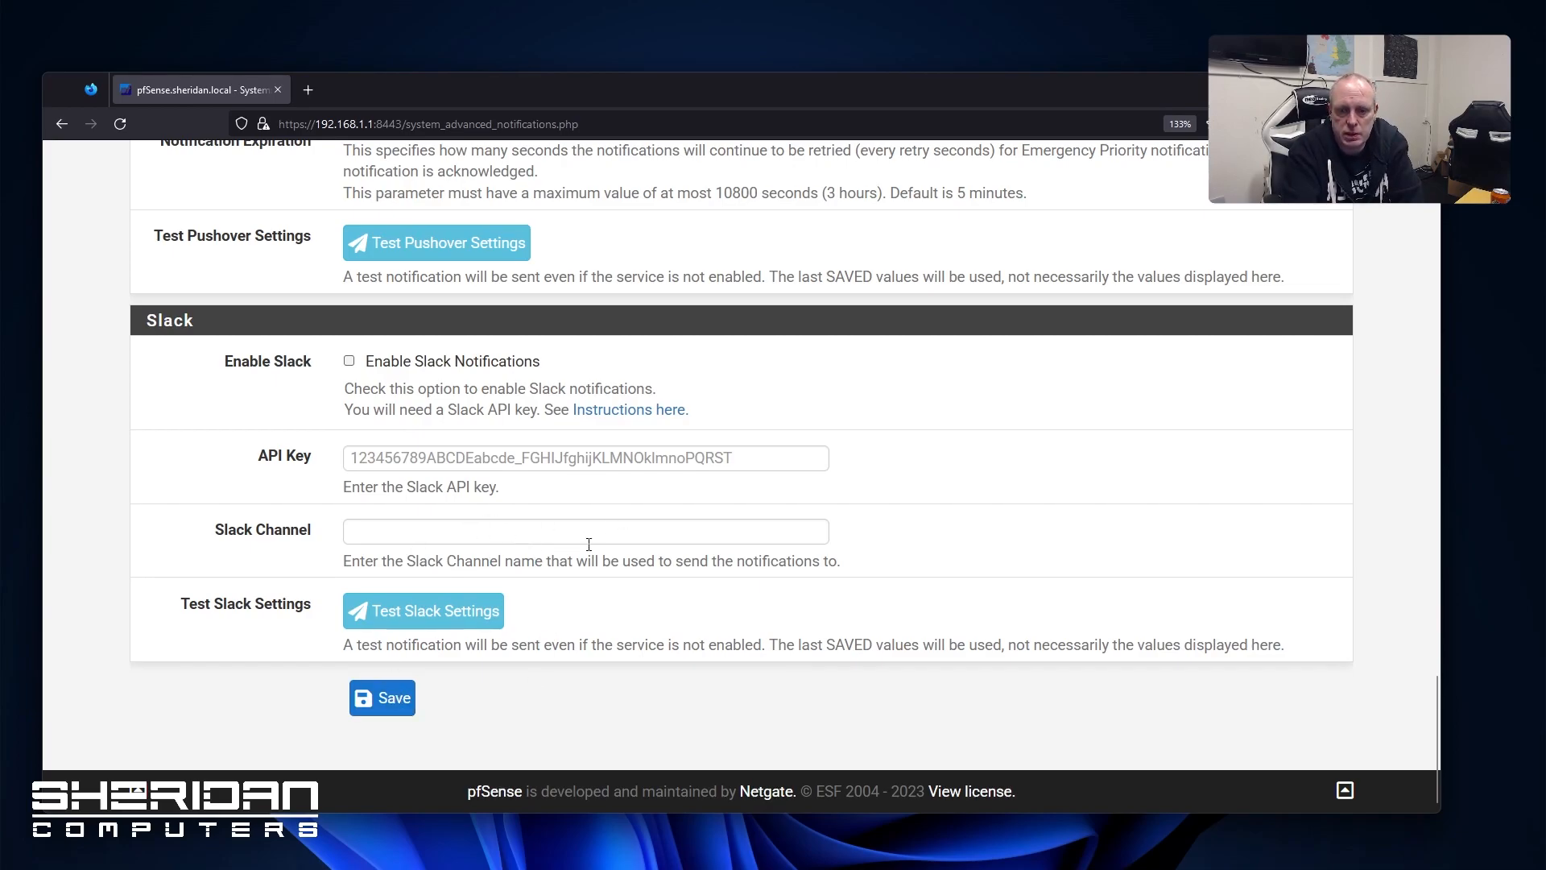
pyautogui.click(407, 699)
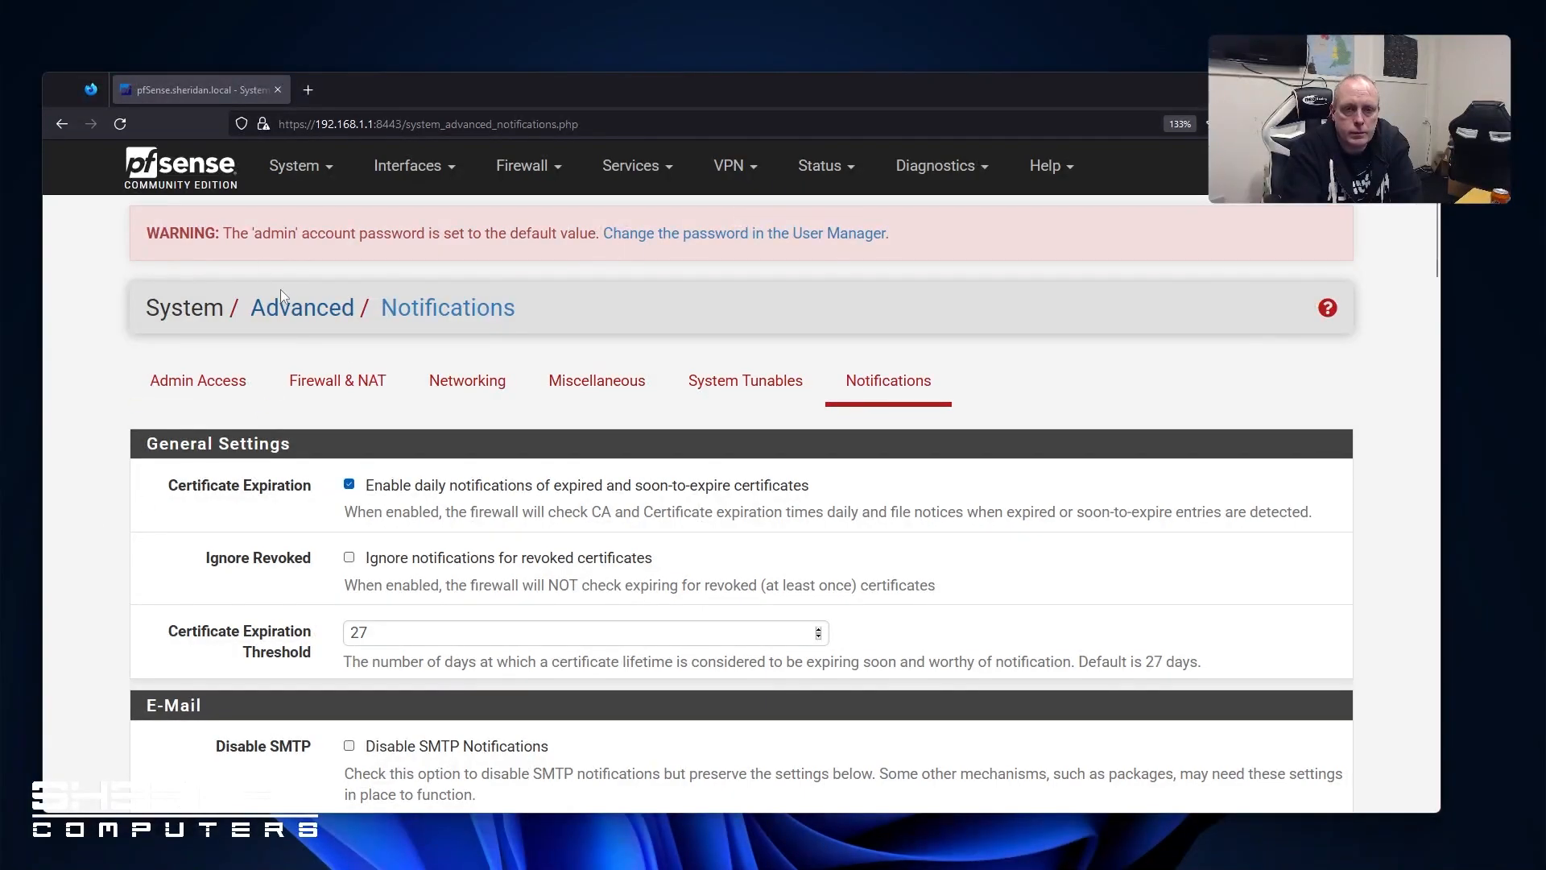
pyautogui.click(297, 167)
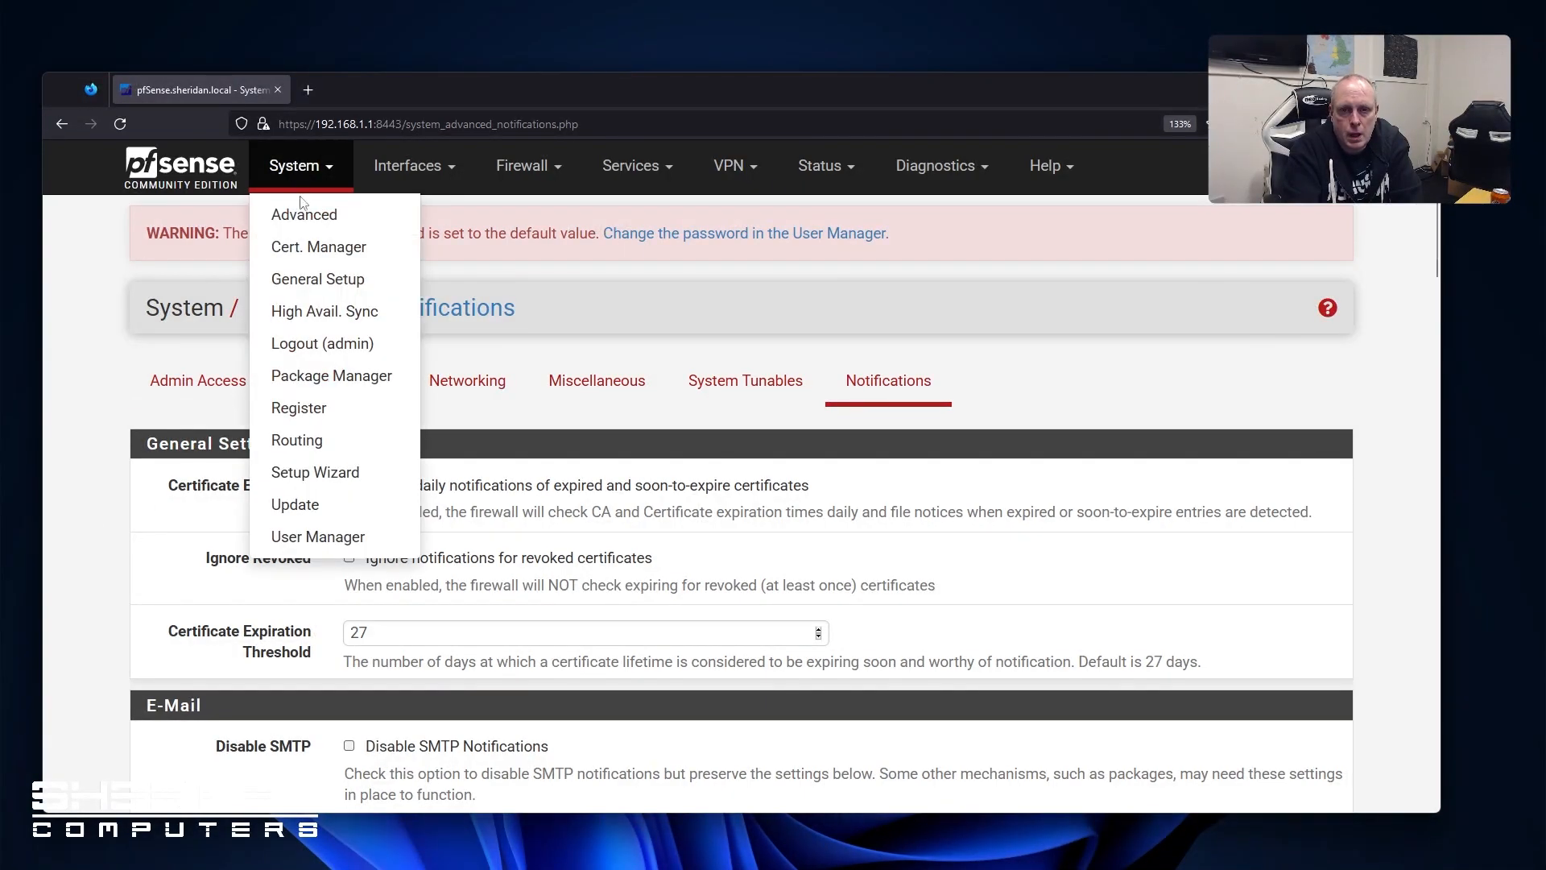
# Glance at the Certificate Manager and High Avail. Sync pages, then open General Setup
pyautogui.click(340, 256)
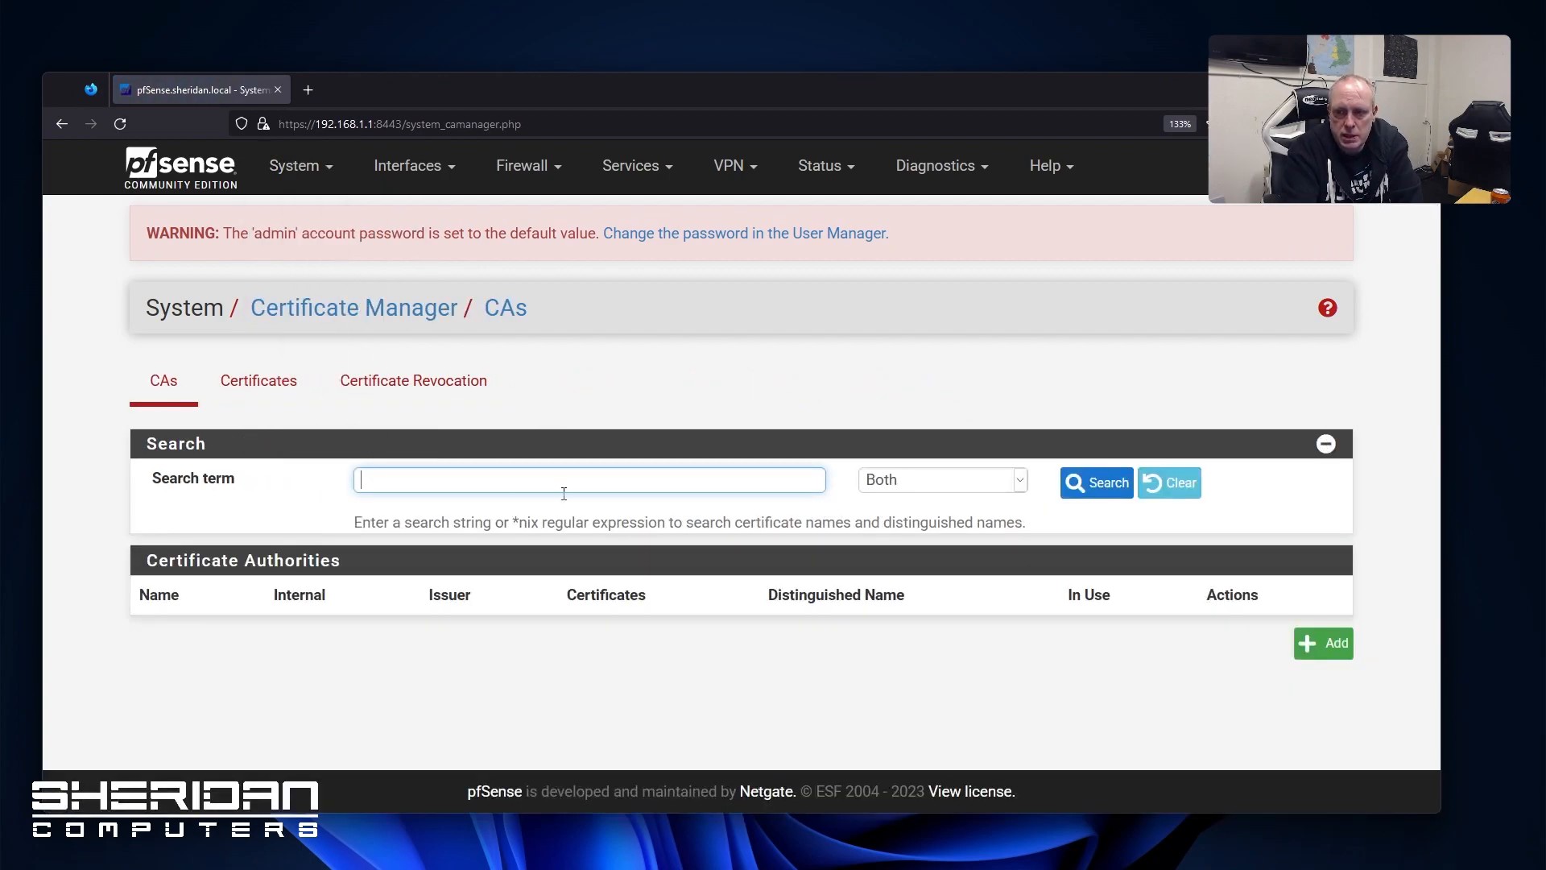
pyautogui.click(298, 168)
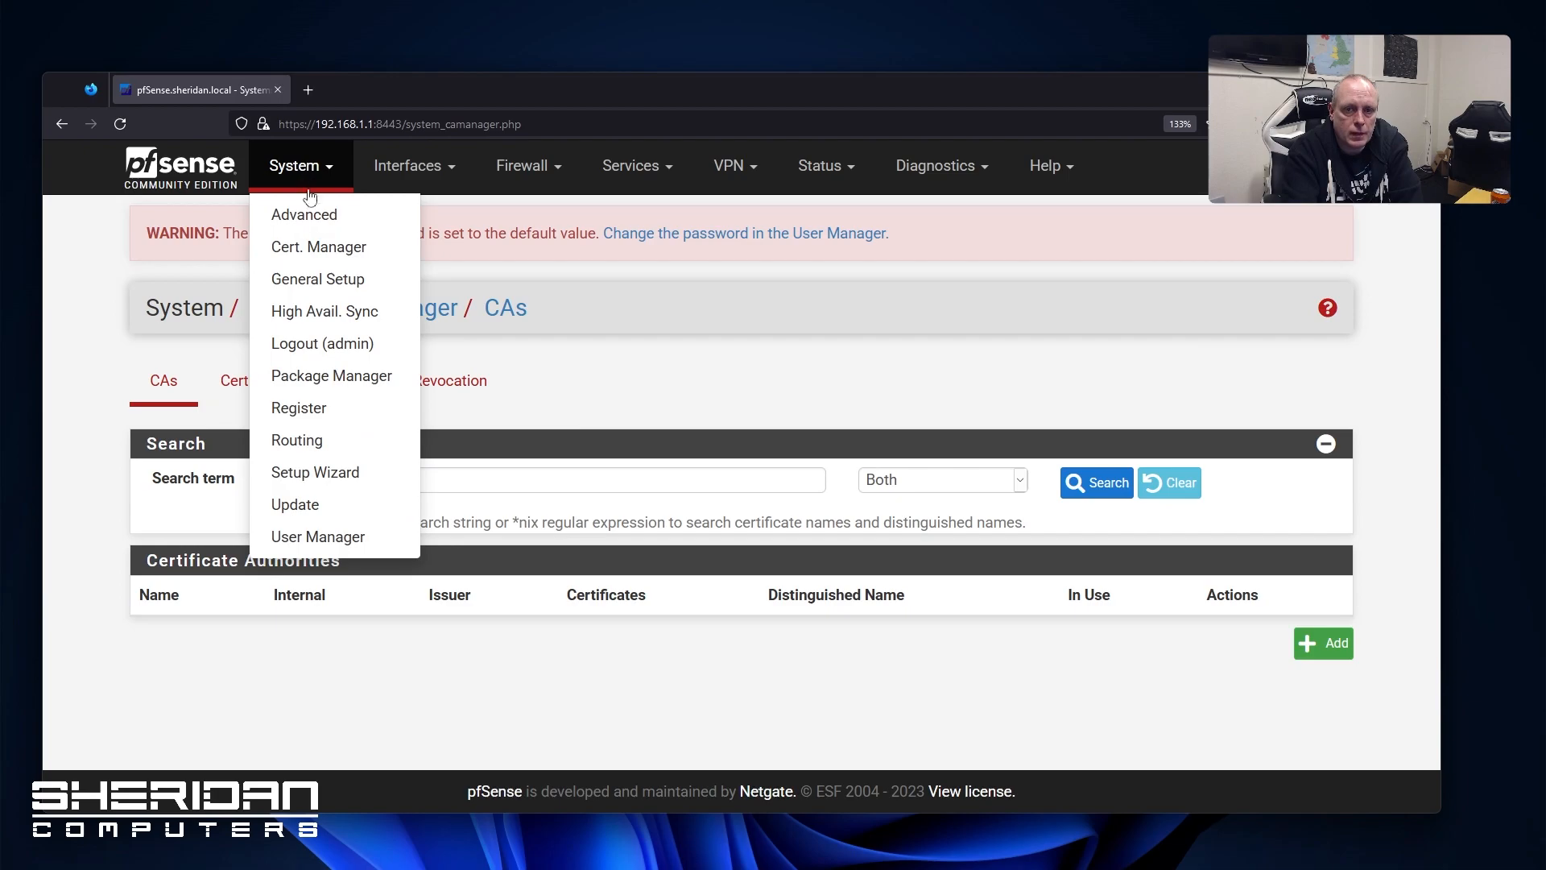
pyautogui.click(327, 313)
pyautogui.scroll(-1, 470, 456)
pyautogui.scroll(-7, 470, 456)
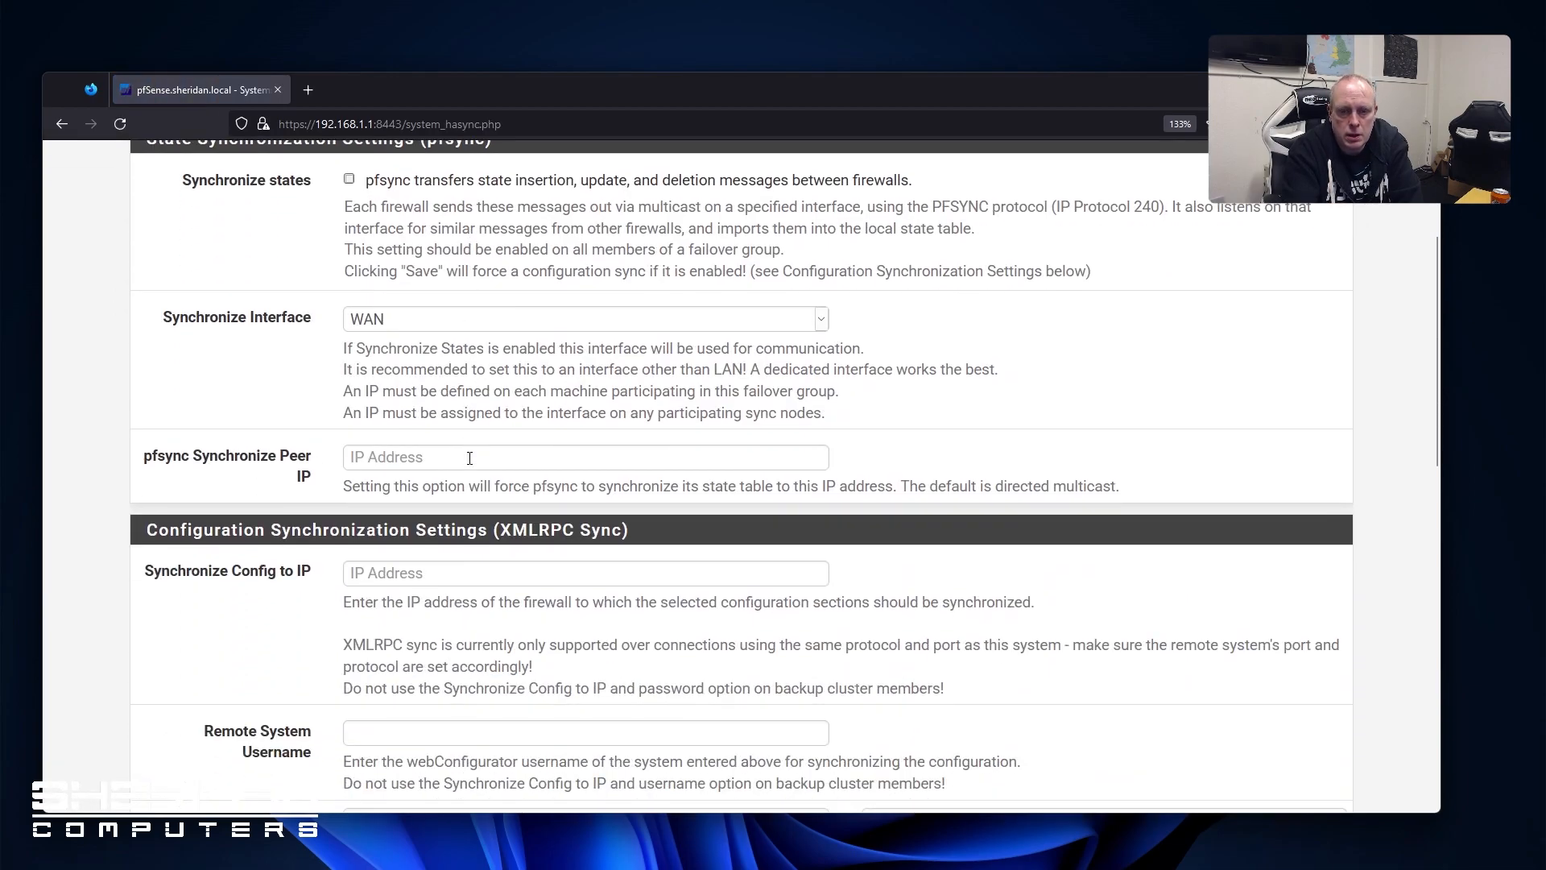
pyautogui.scroll(6, 469, 459)
pyautogui.scroll(2, 470, 459)
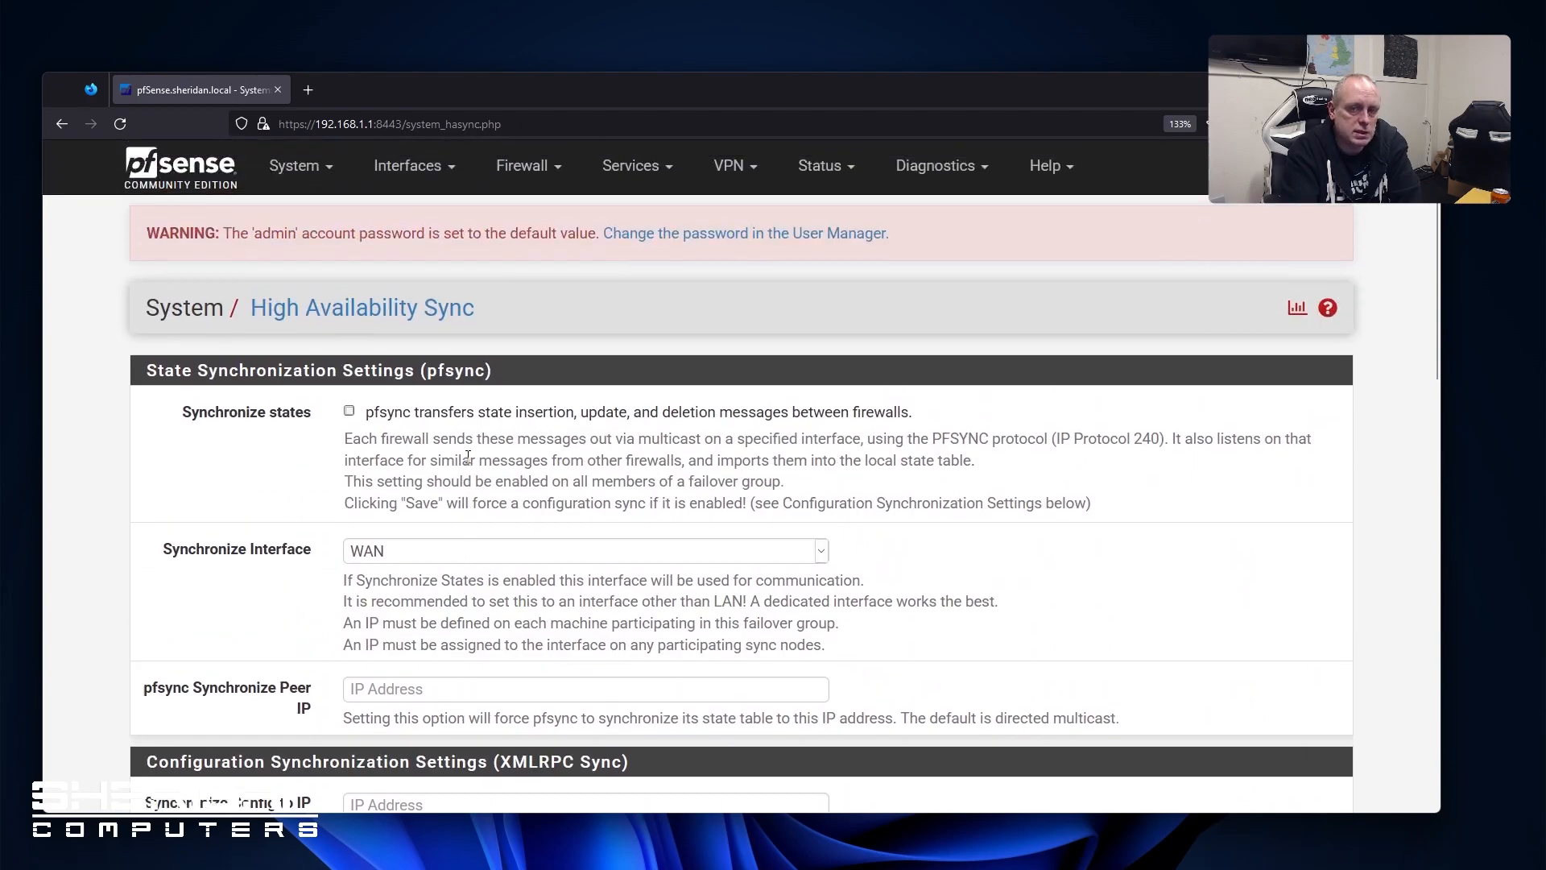
pyautogui.click(306, 170)
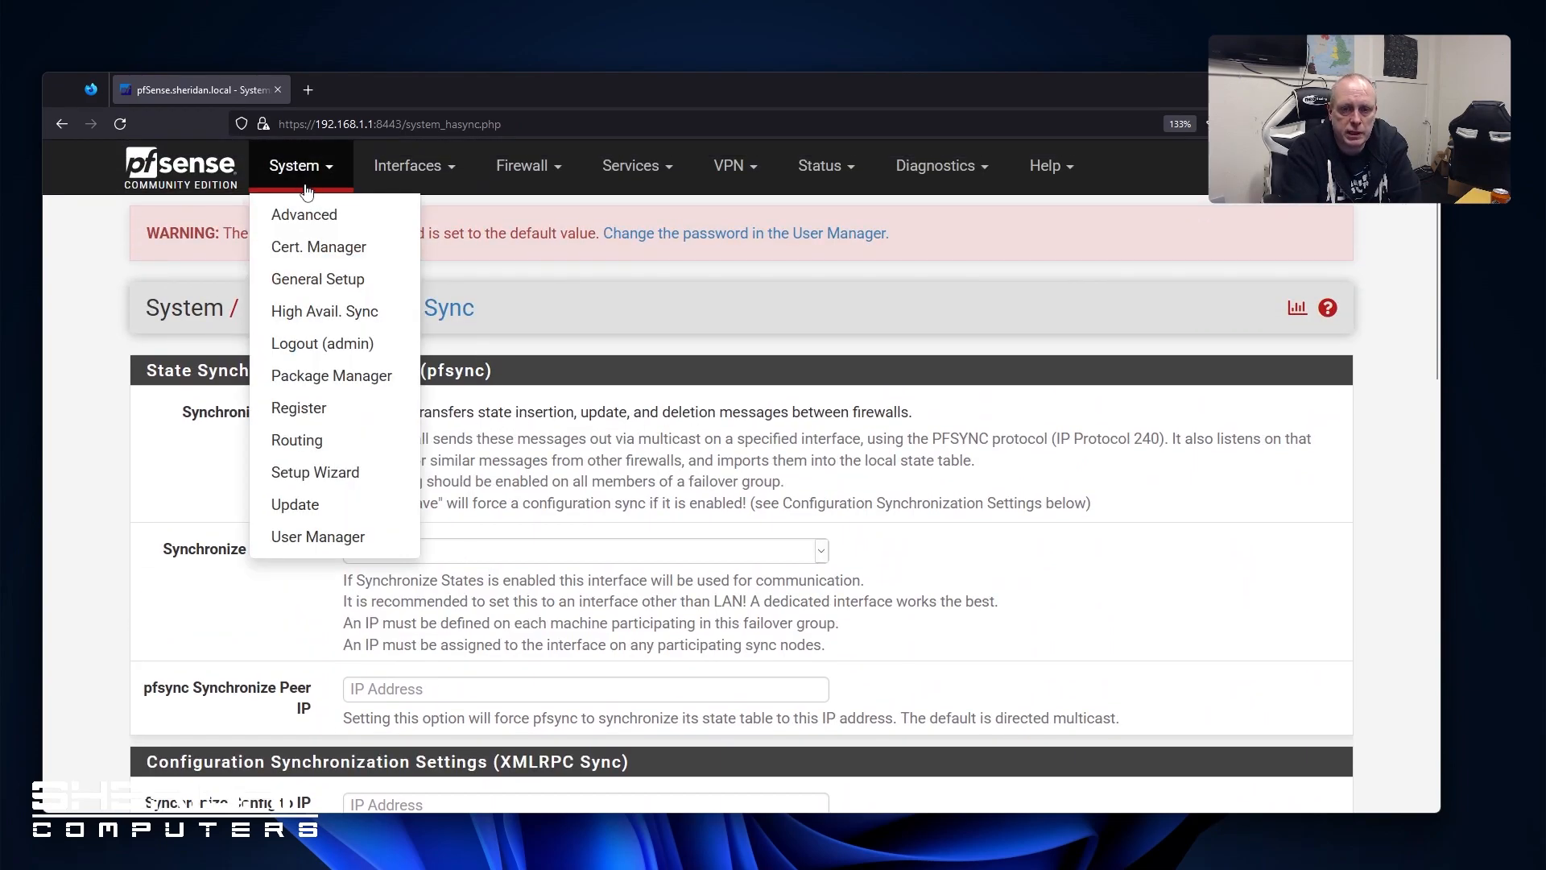
pyautogui.click(350, 282)
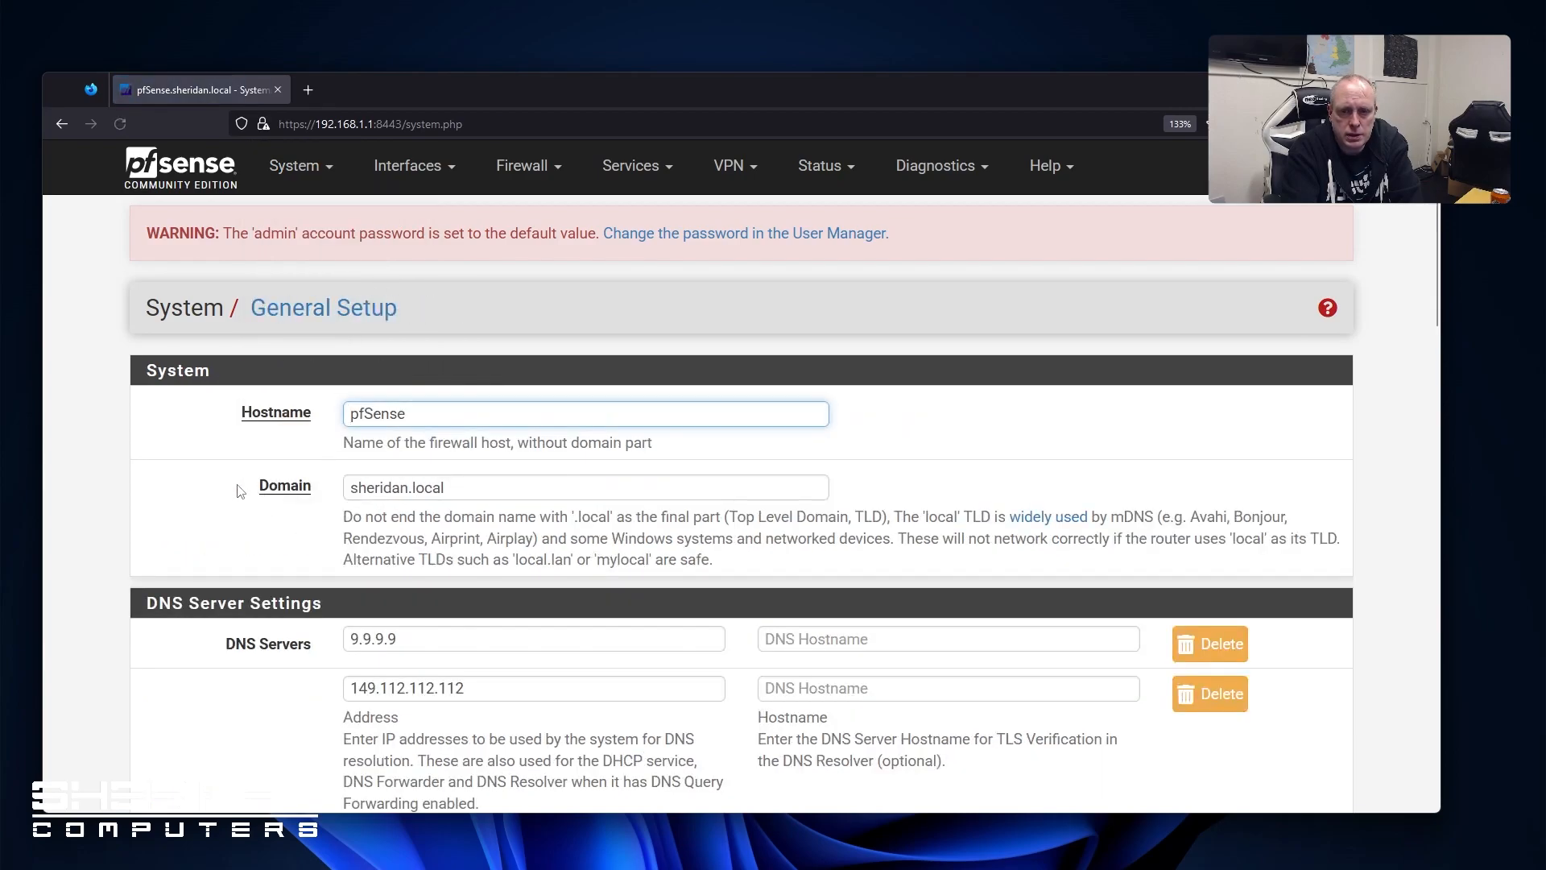
# Set the webConfigurator theme to pfSense-dark
pyautogui.scroll(-4, 346, 475)
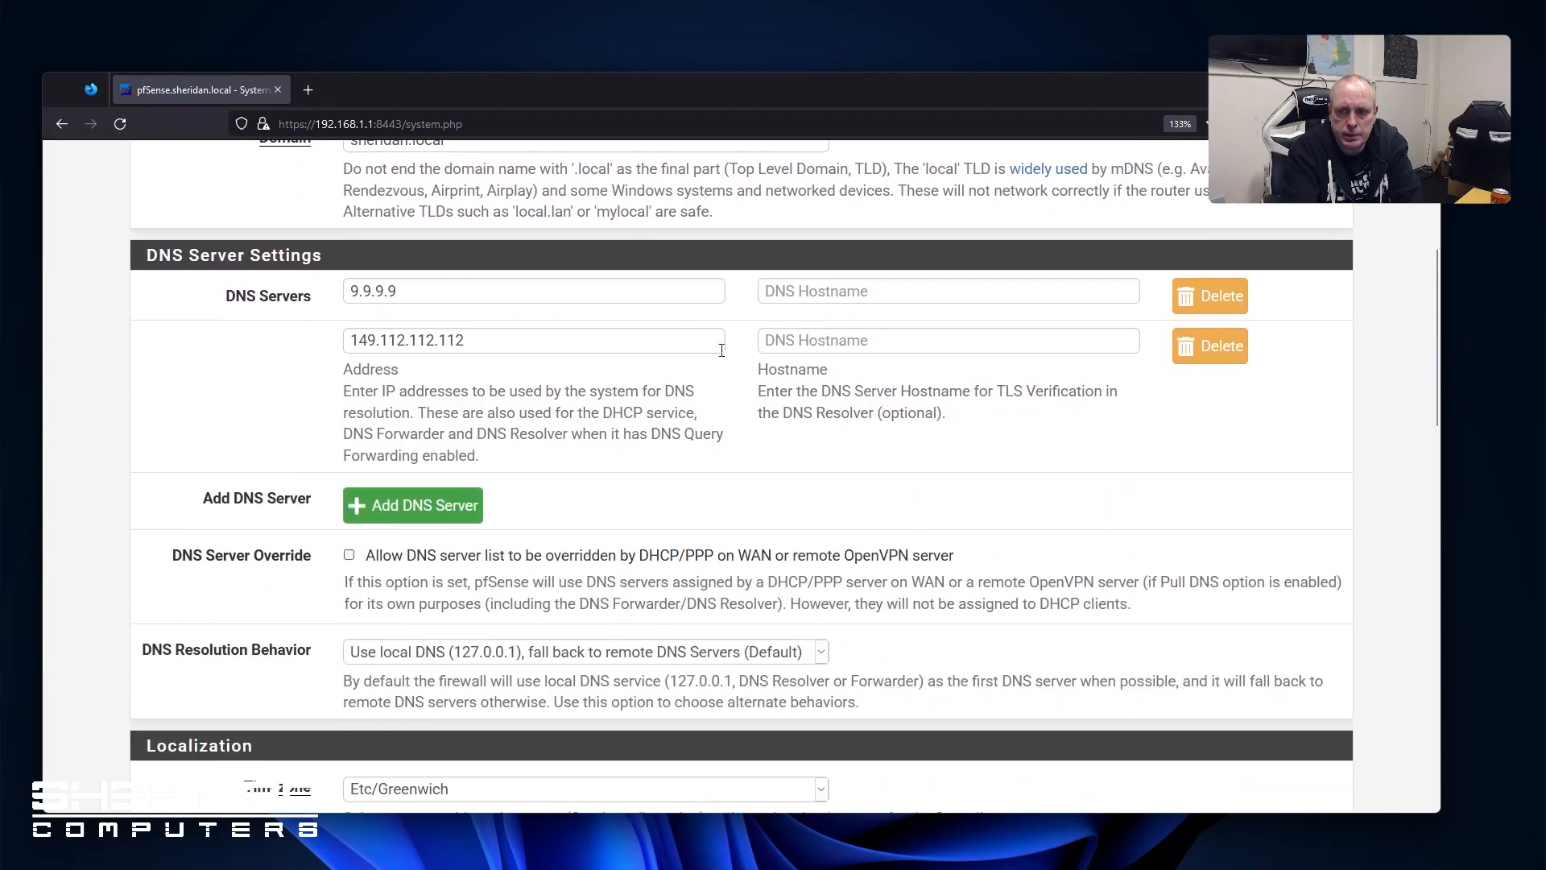
pyautogui.scroll(-3, 452, 477)
pyautogui.scroll(-3, 520, 350)
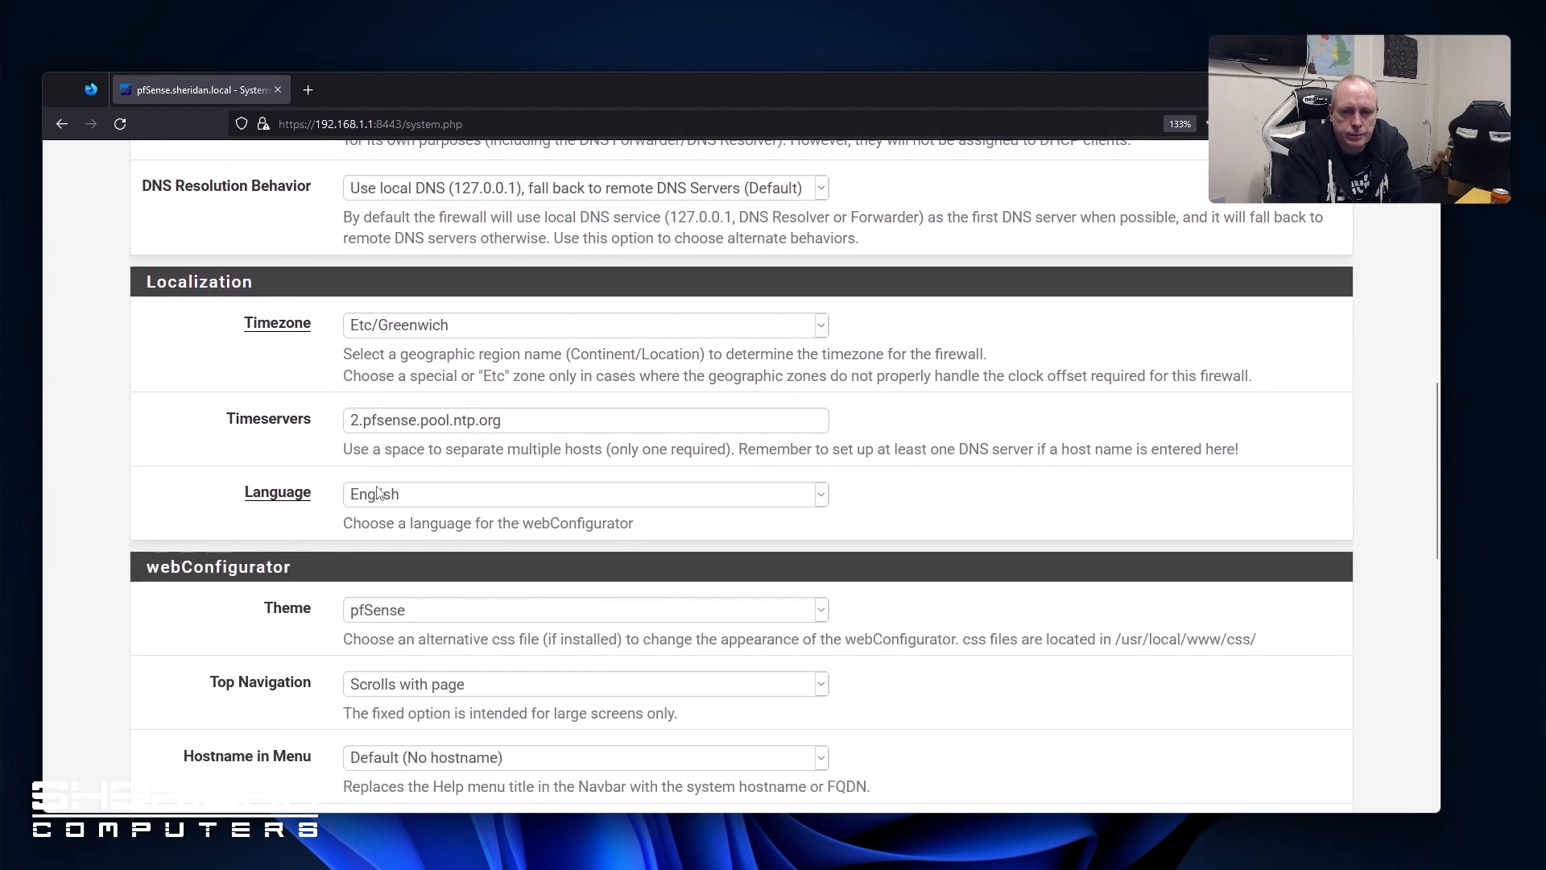
pyautogui.scroll(-1, 165, 492)
pyautogui.click(456, 497)
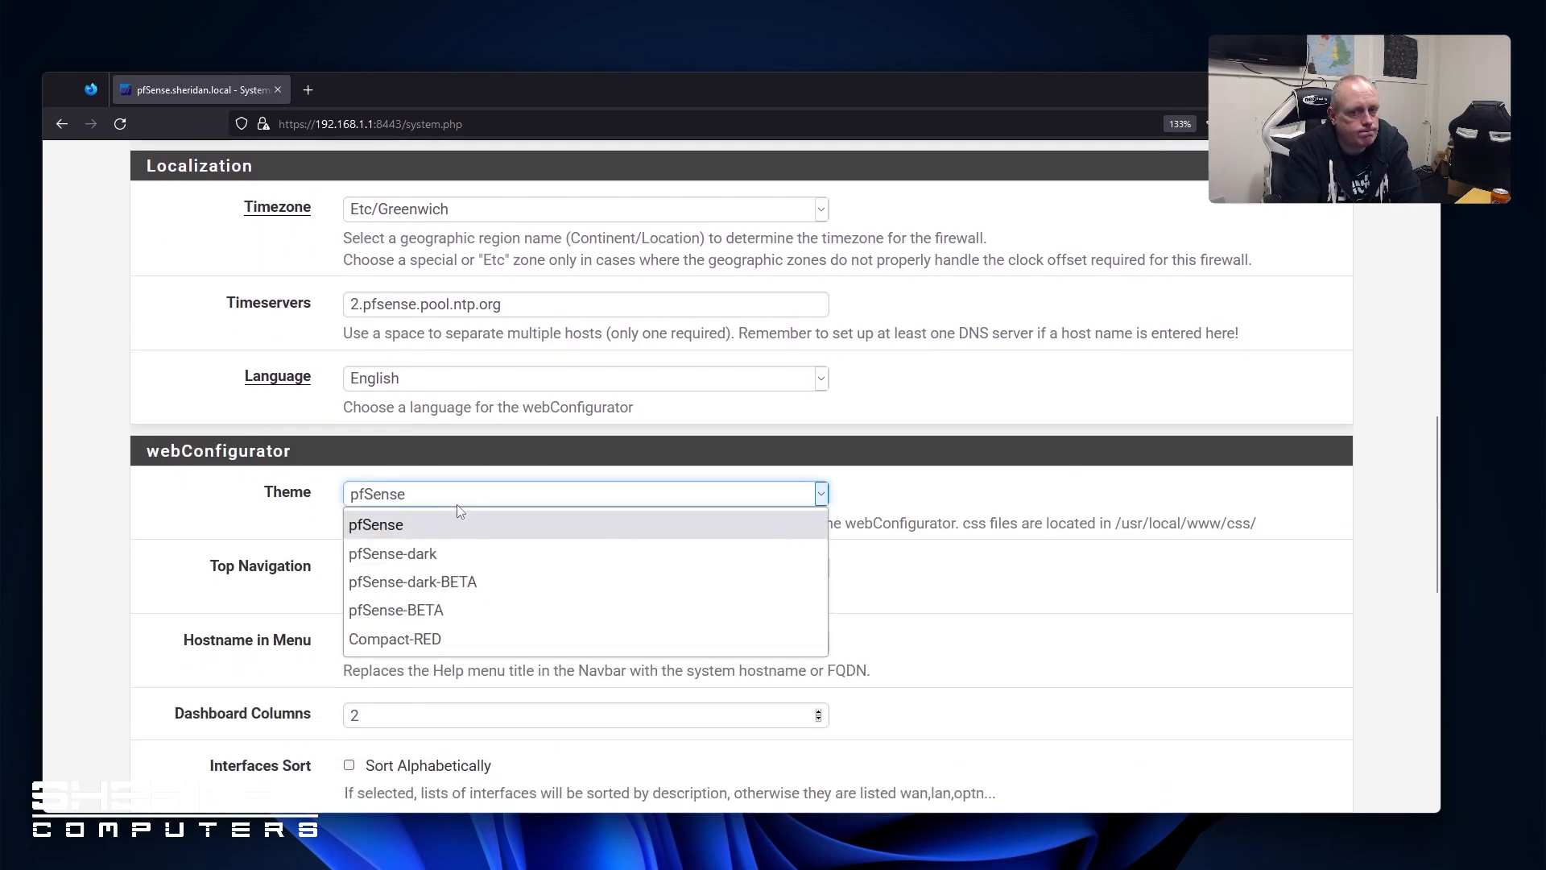
pyautogui.click(474, 555)
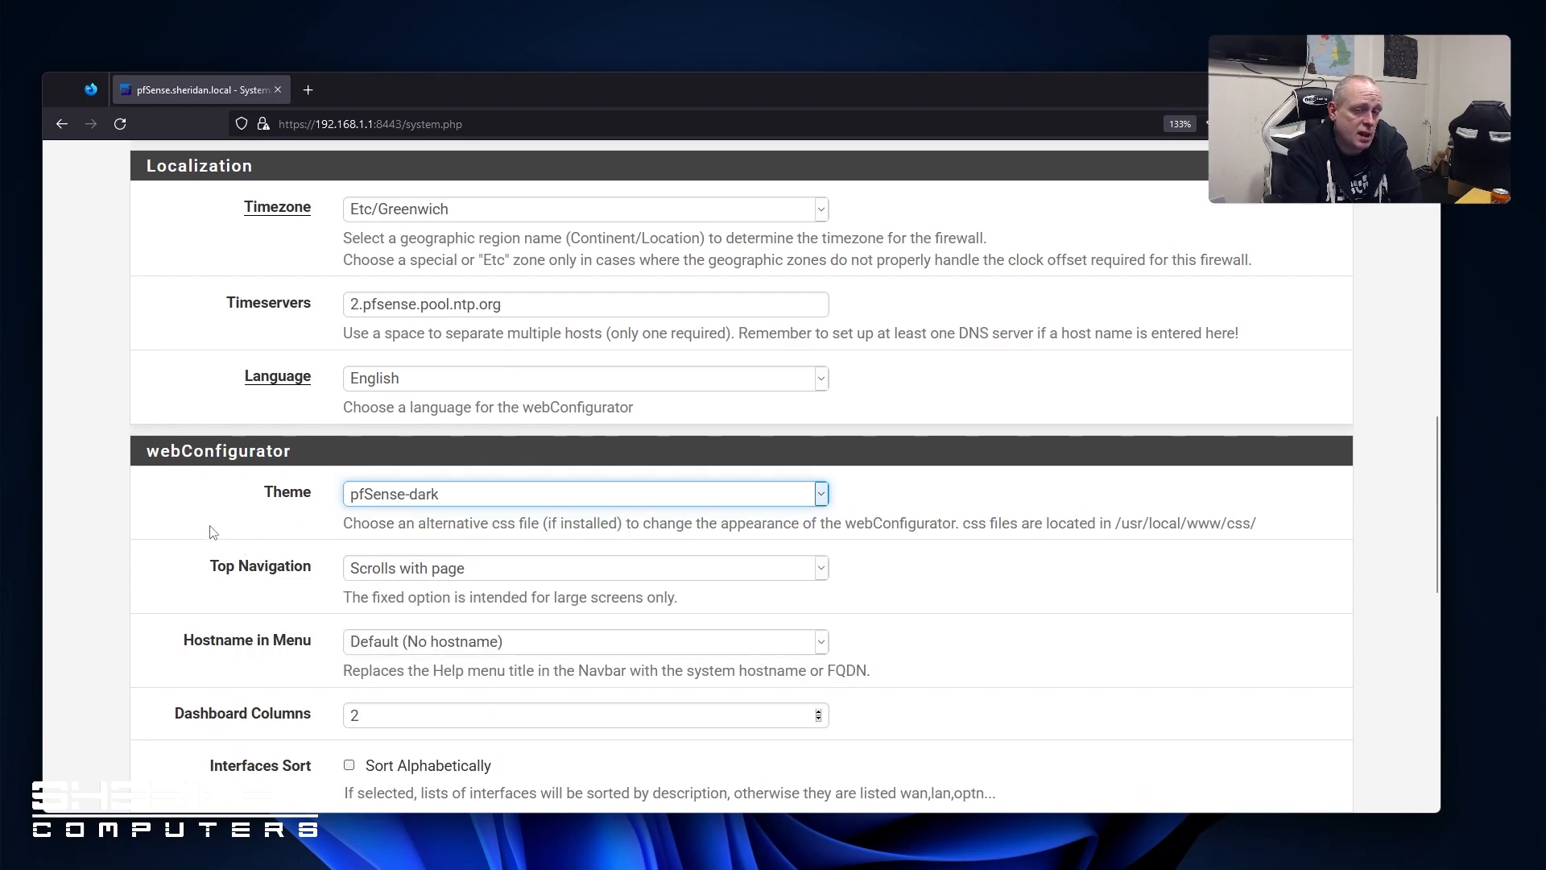
# Save the General Setup changes and confirm they applied successfully
pyautogui.scroll(-2, 214, 534)
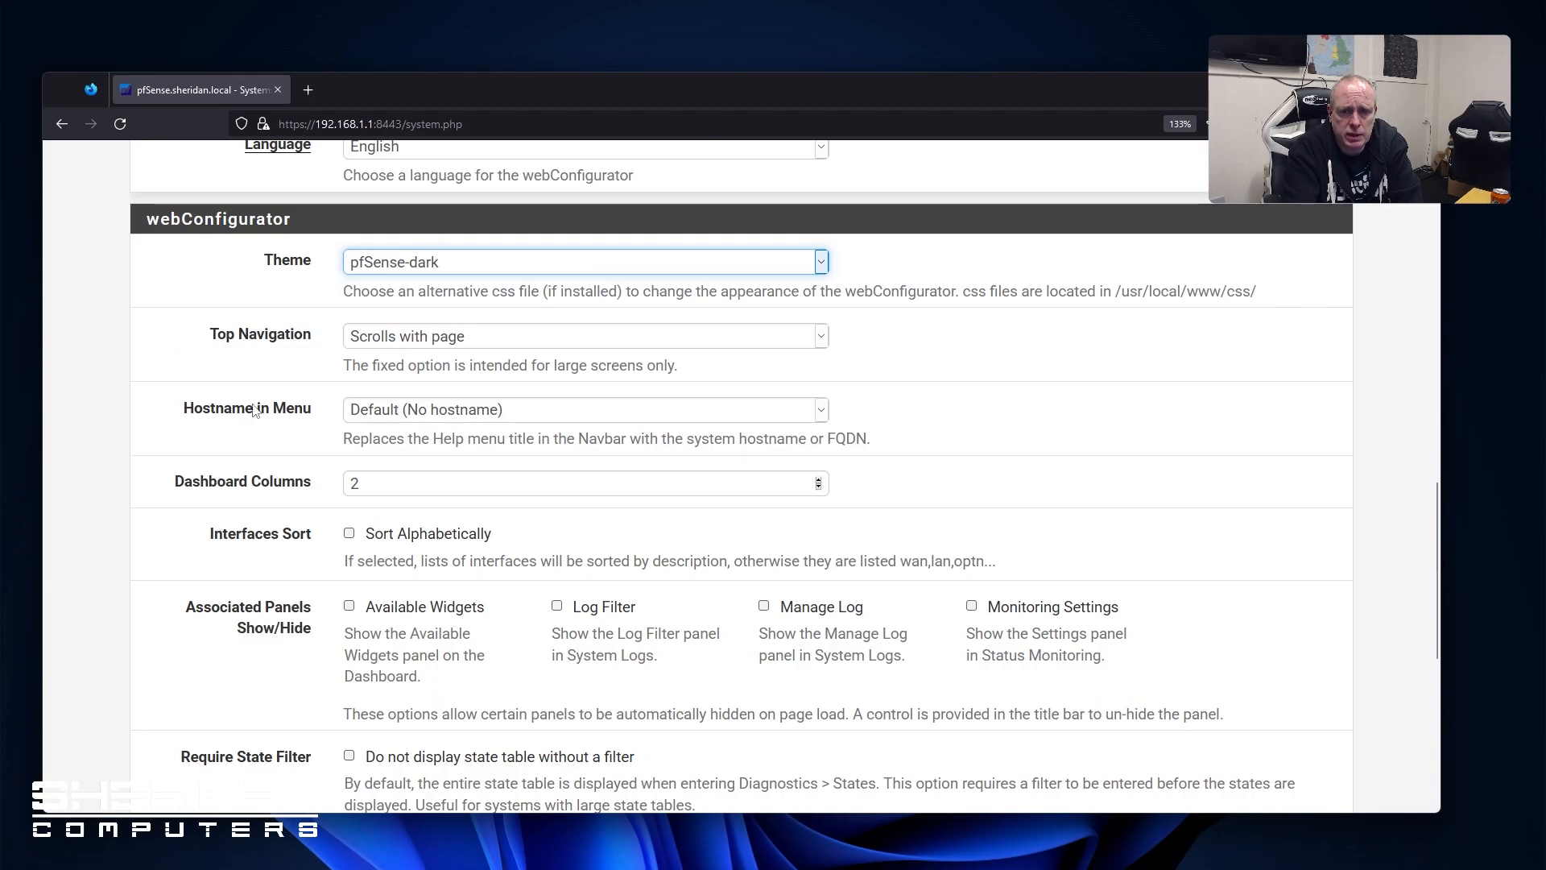
pyautogui.scroll(-1, 292, 422)
pyautogui.scroll(-3, 291, 422)
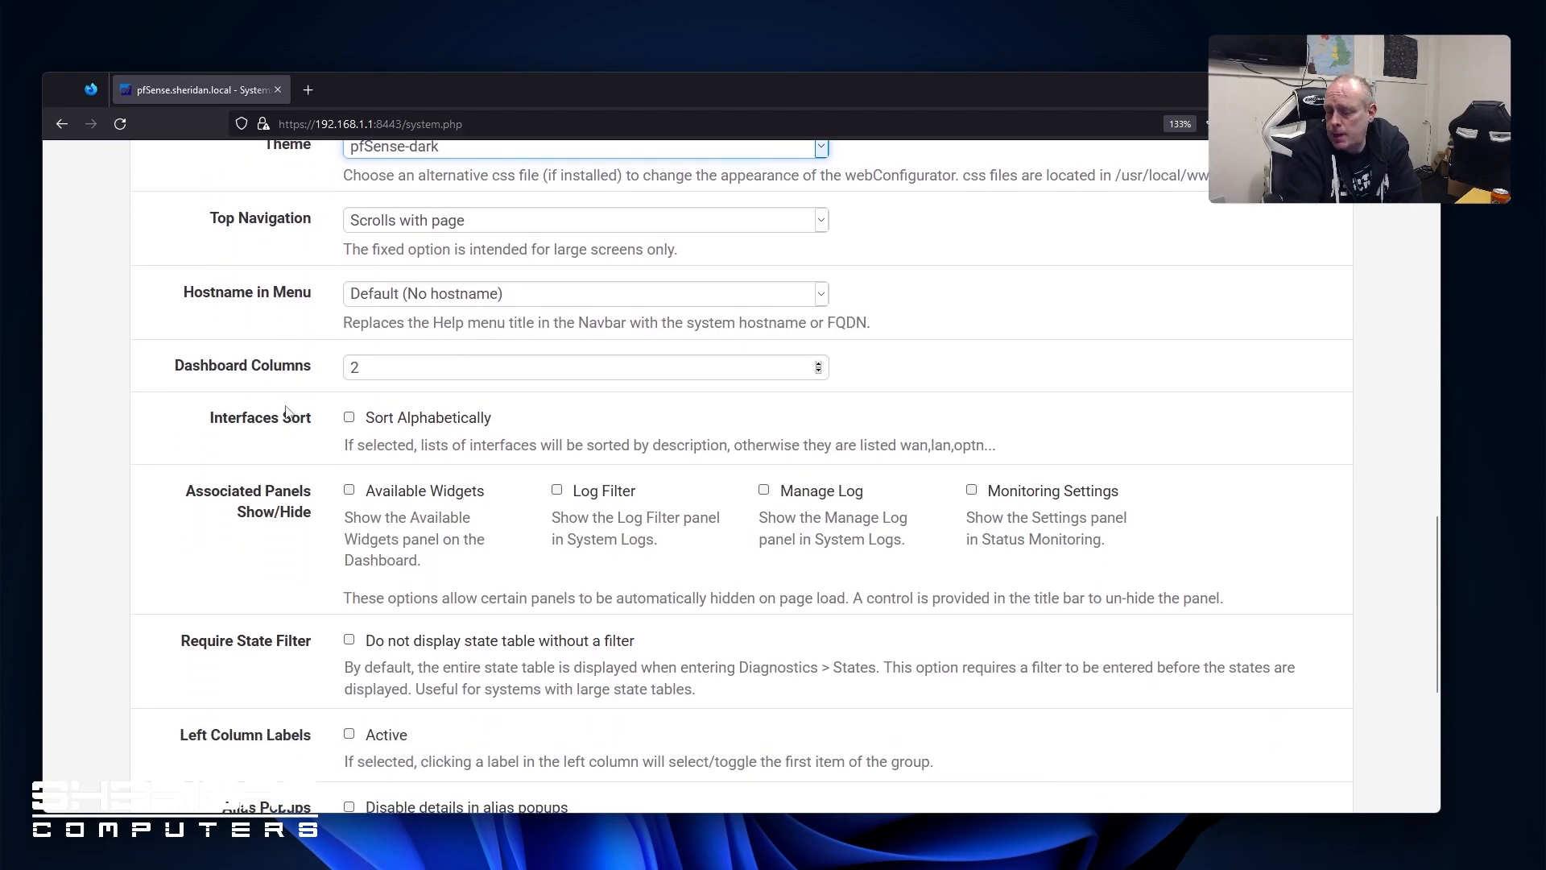
pyautogui.scroll(-2, 275, 413)
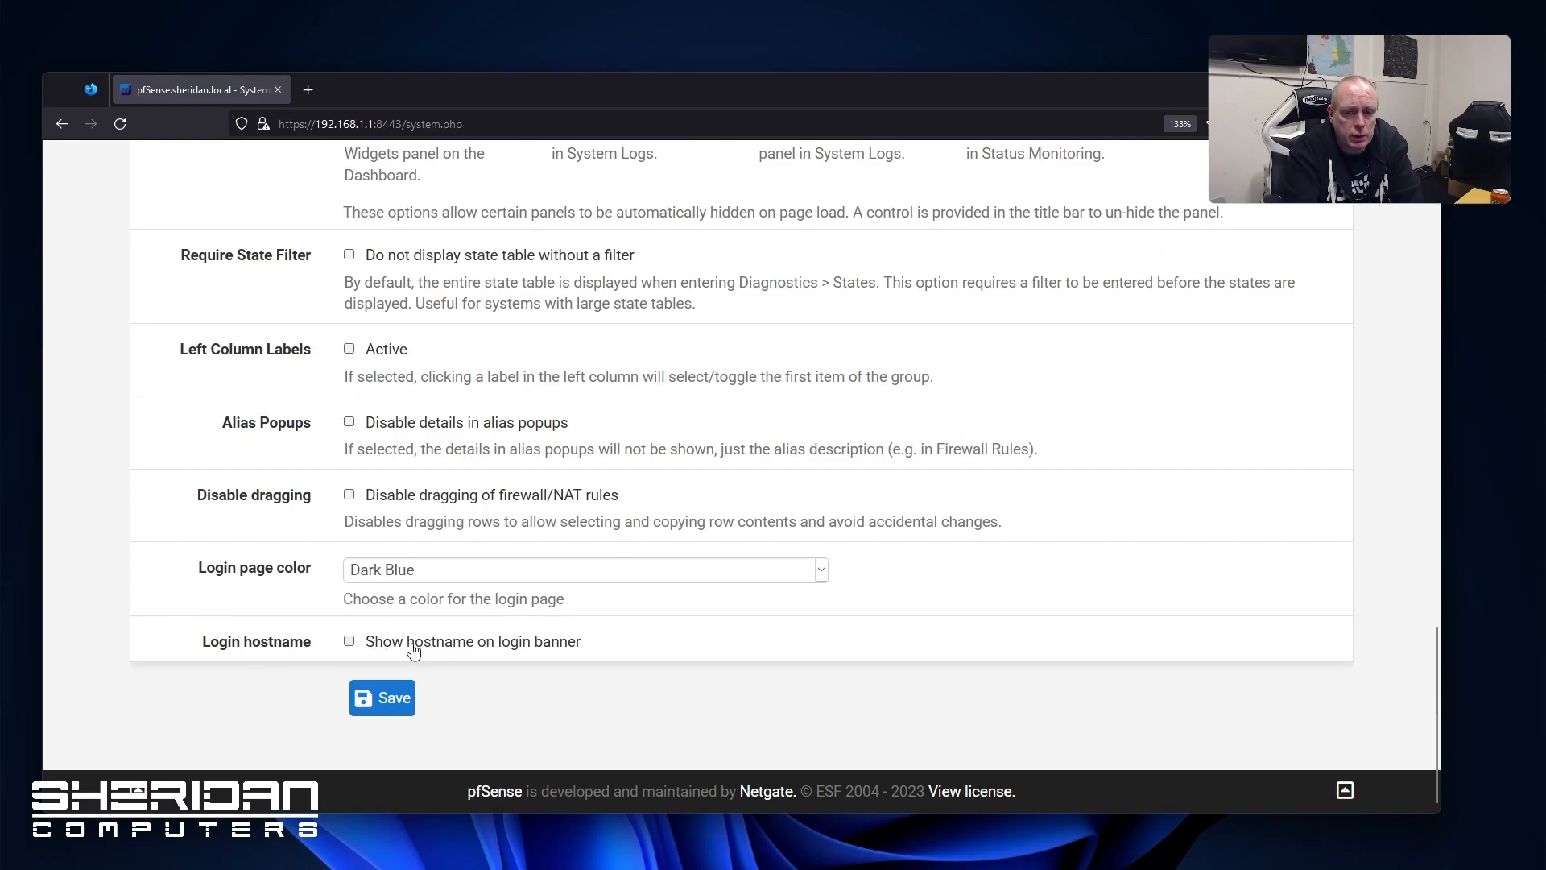
pyautogui.click(393, 697)
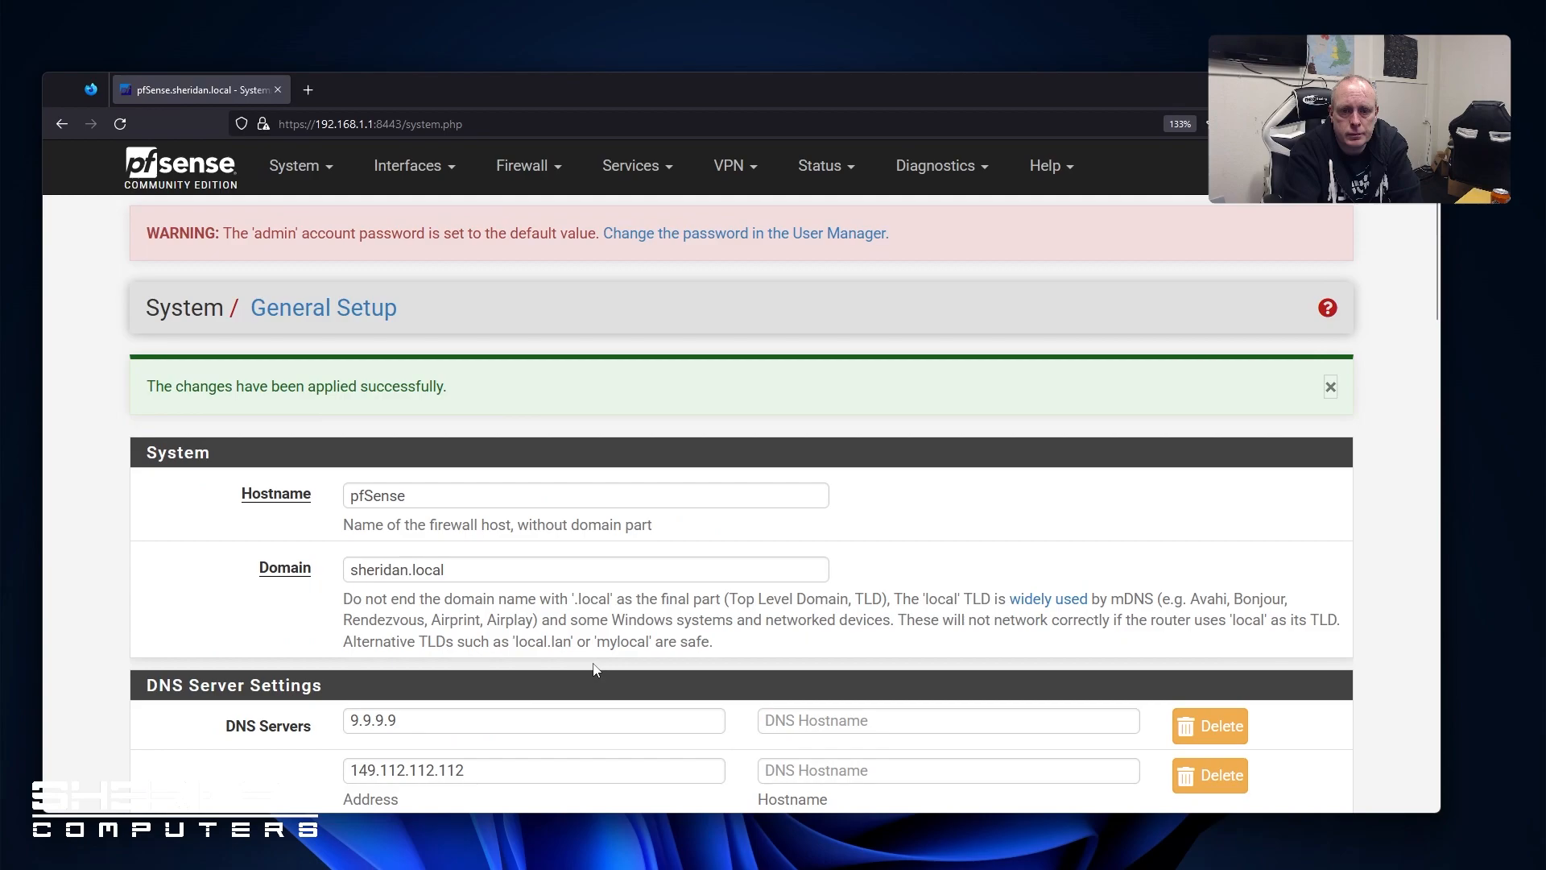
pyautogui.scroll(-15, 550, 580)
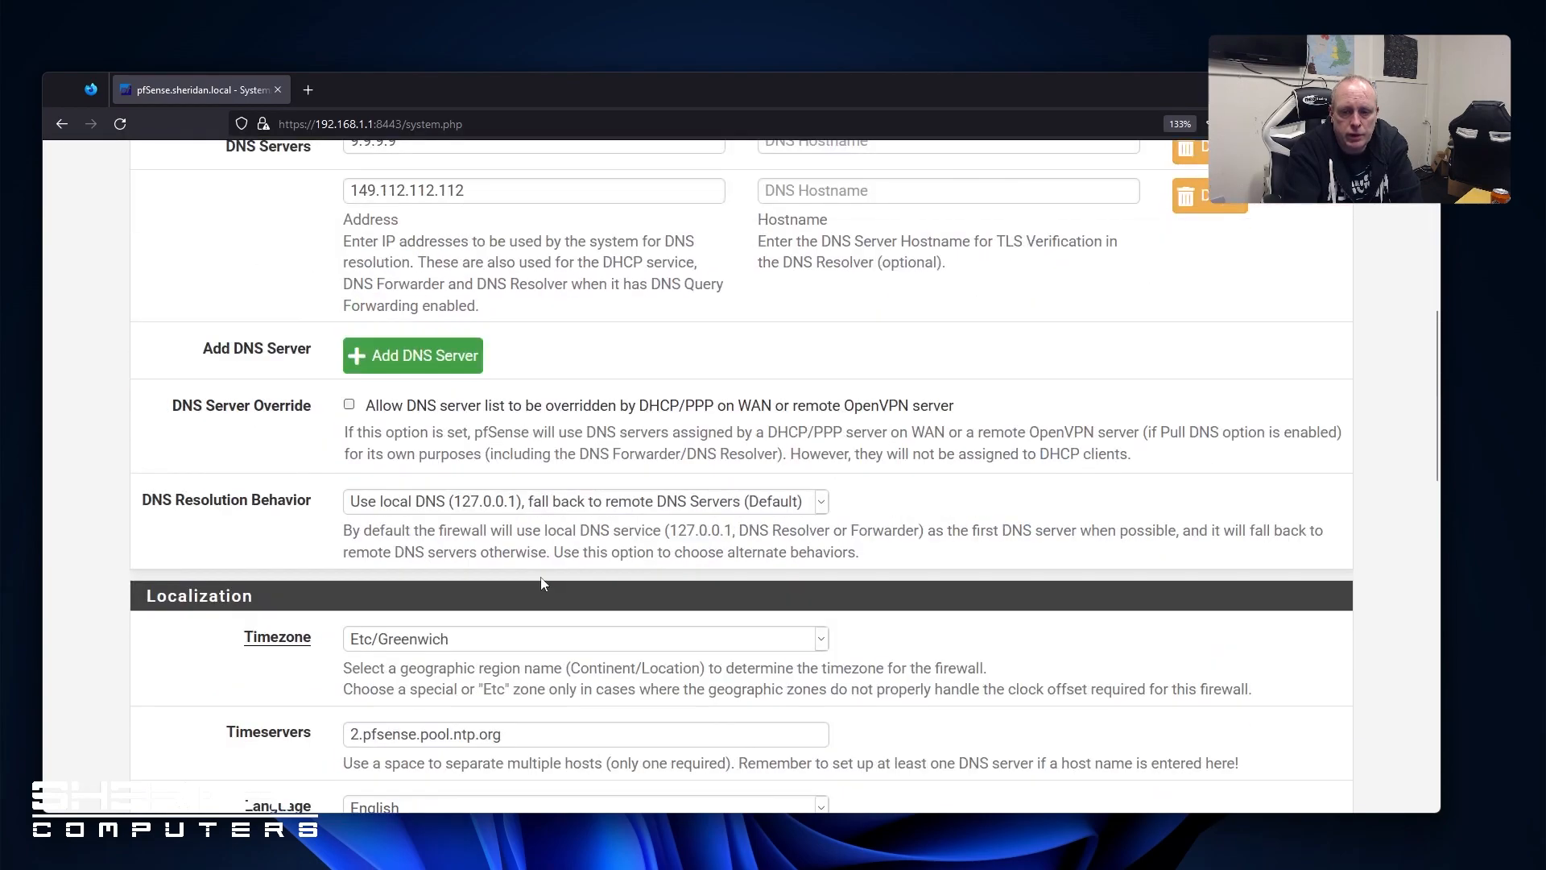
pyautogui.scroll(5, 542, 588)
pyautogui.scroll(10, 540, 583)
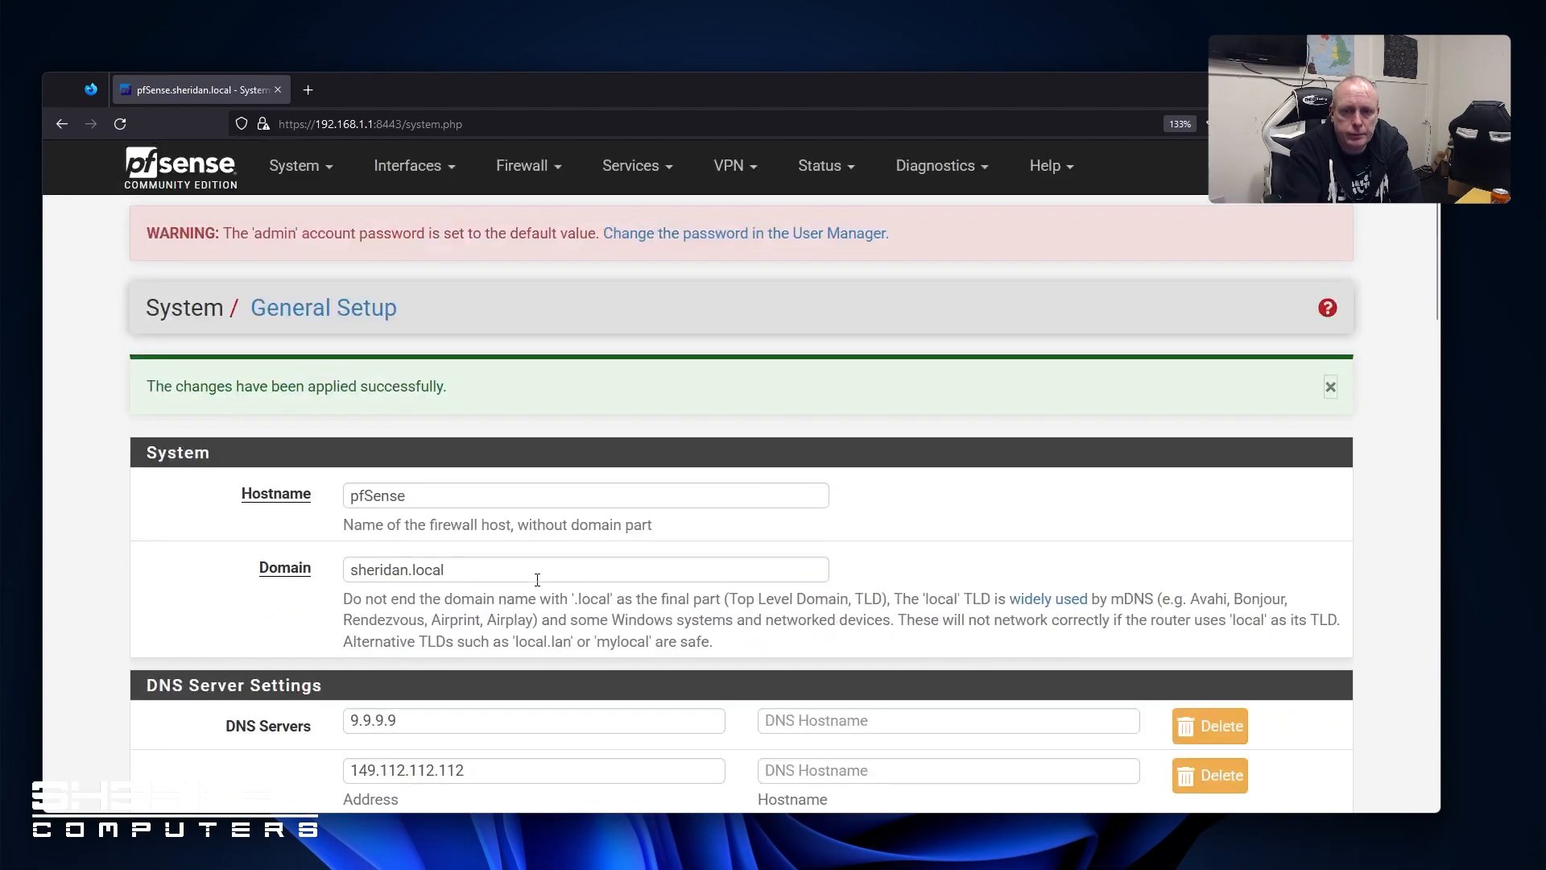
pyautogui.click(286, 165)
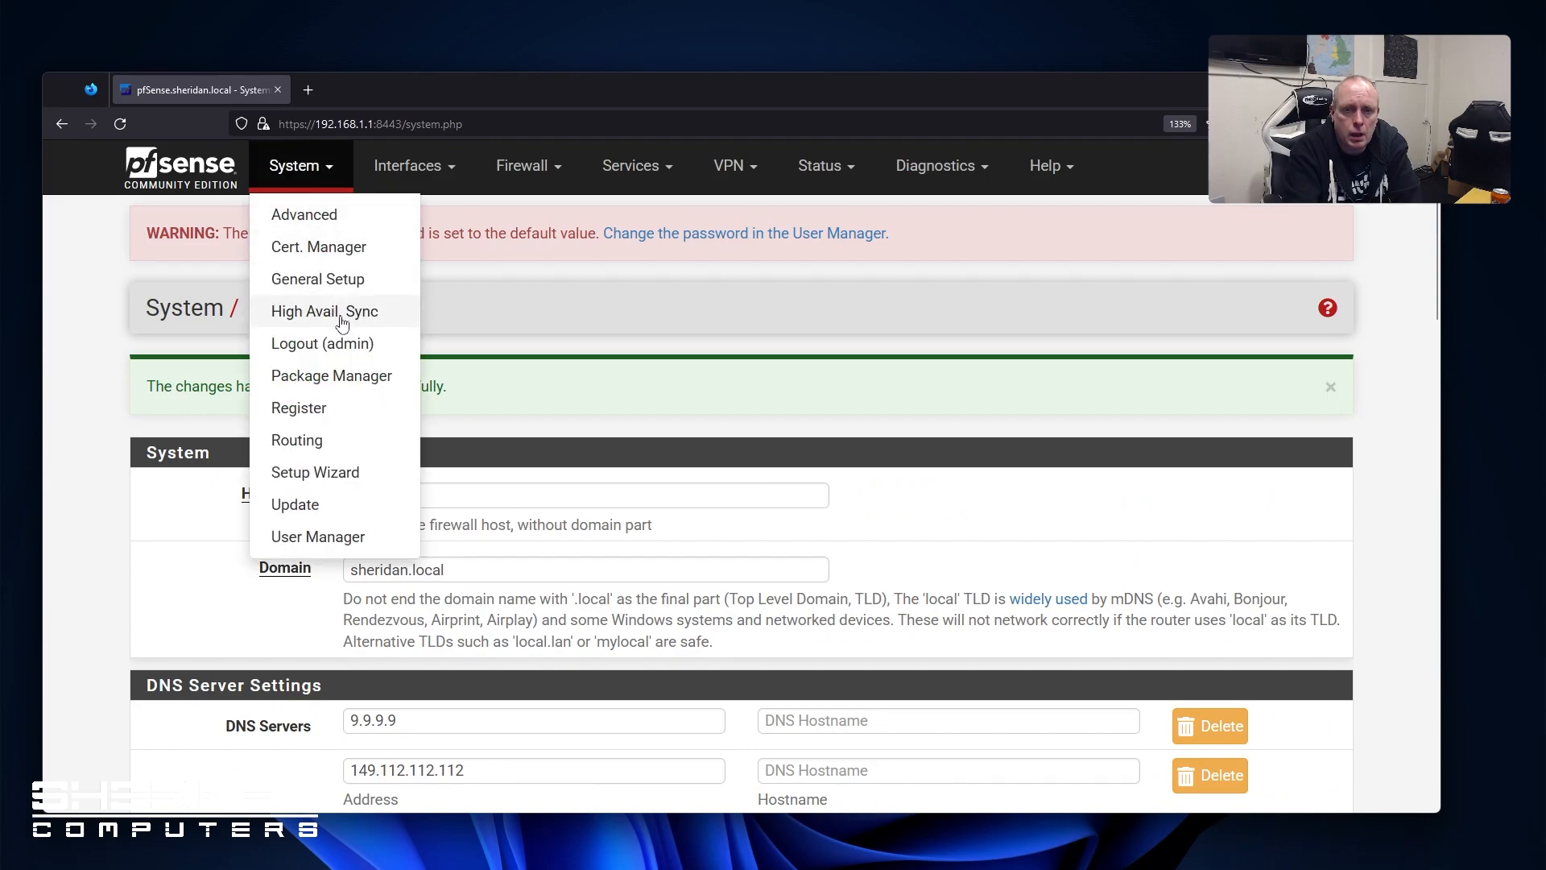
# Install the acme package from the Package Manager's Available Packages list
pyautogui.click(351, 382)
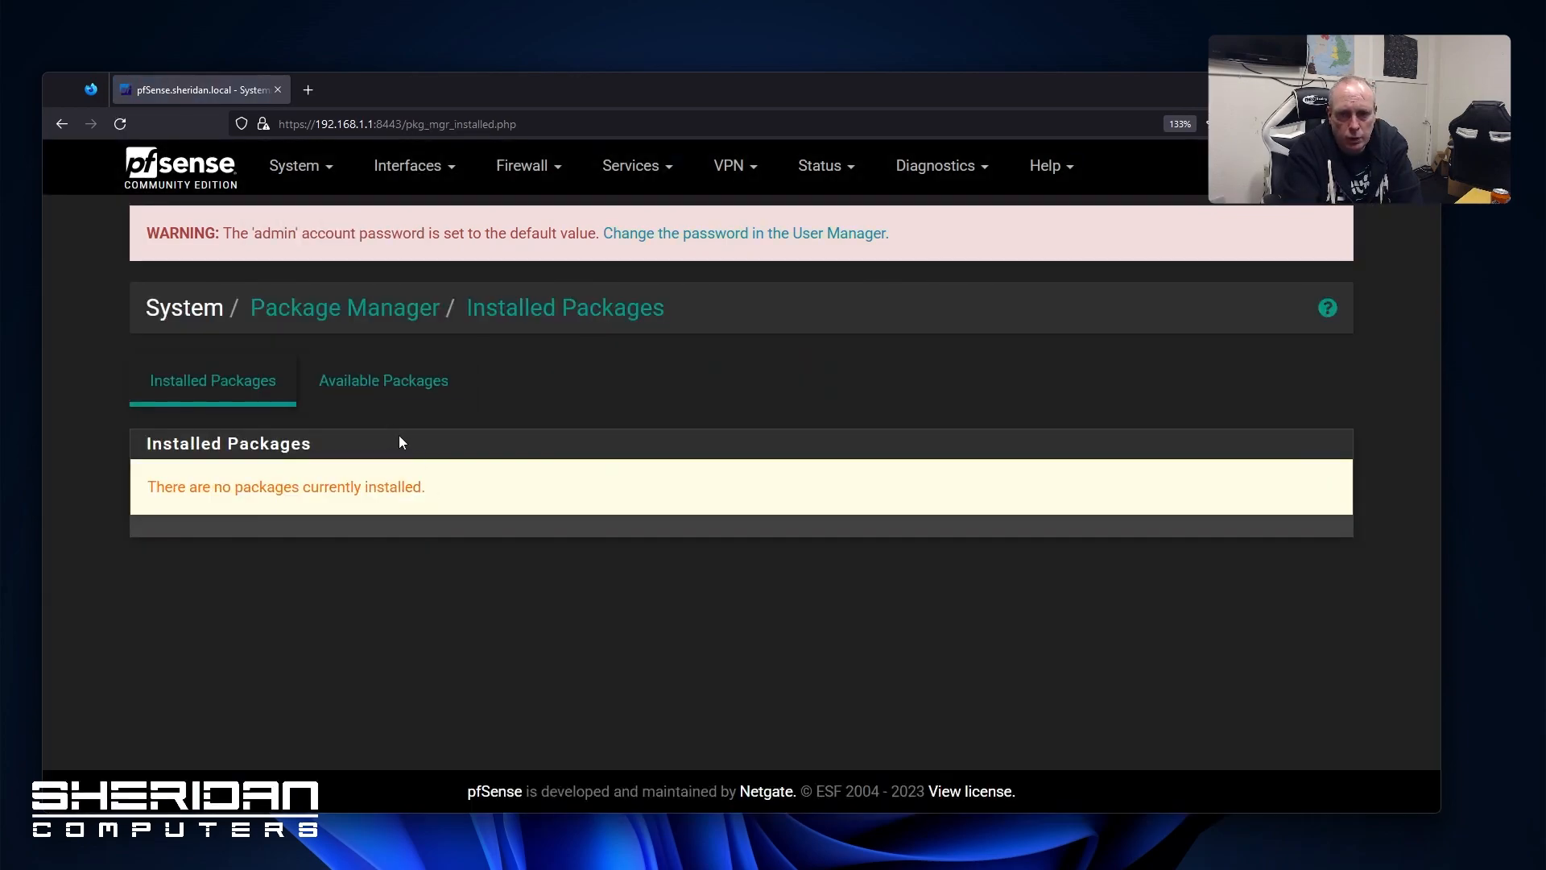
pyautogui.click(375, 392)
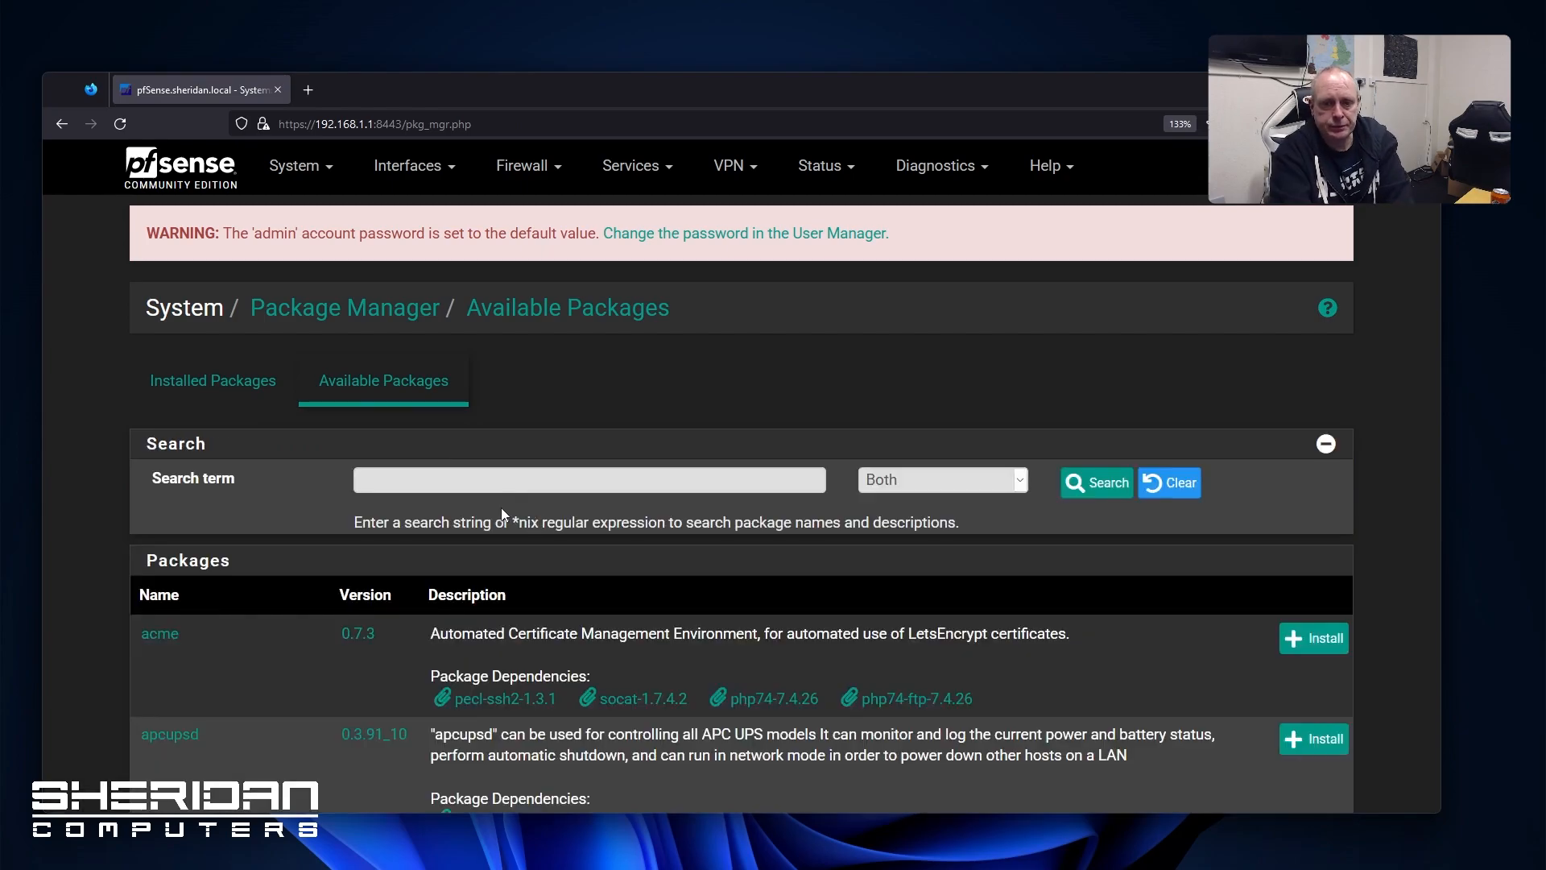
pyautogui.scroll(-4, 501, 509)
pyautogui.scroll(-1, 234, 557)
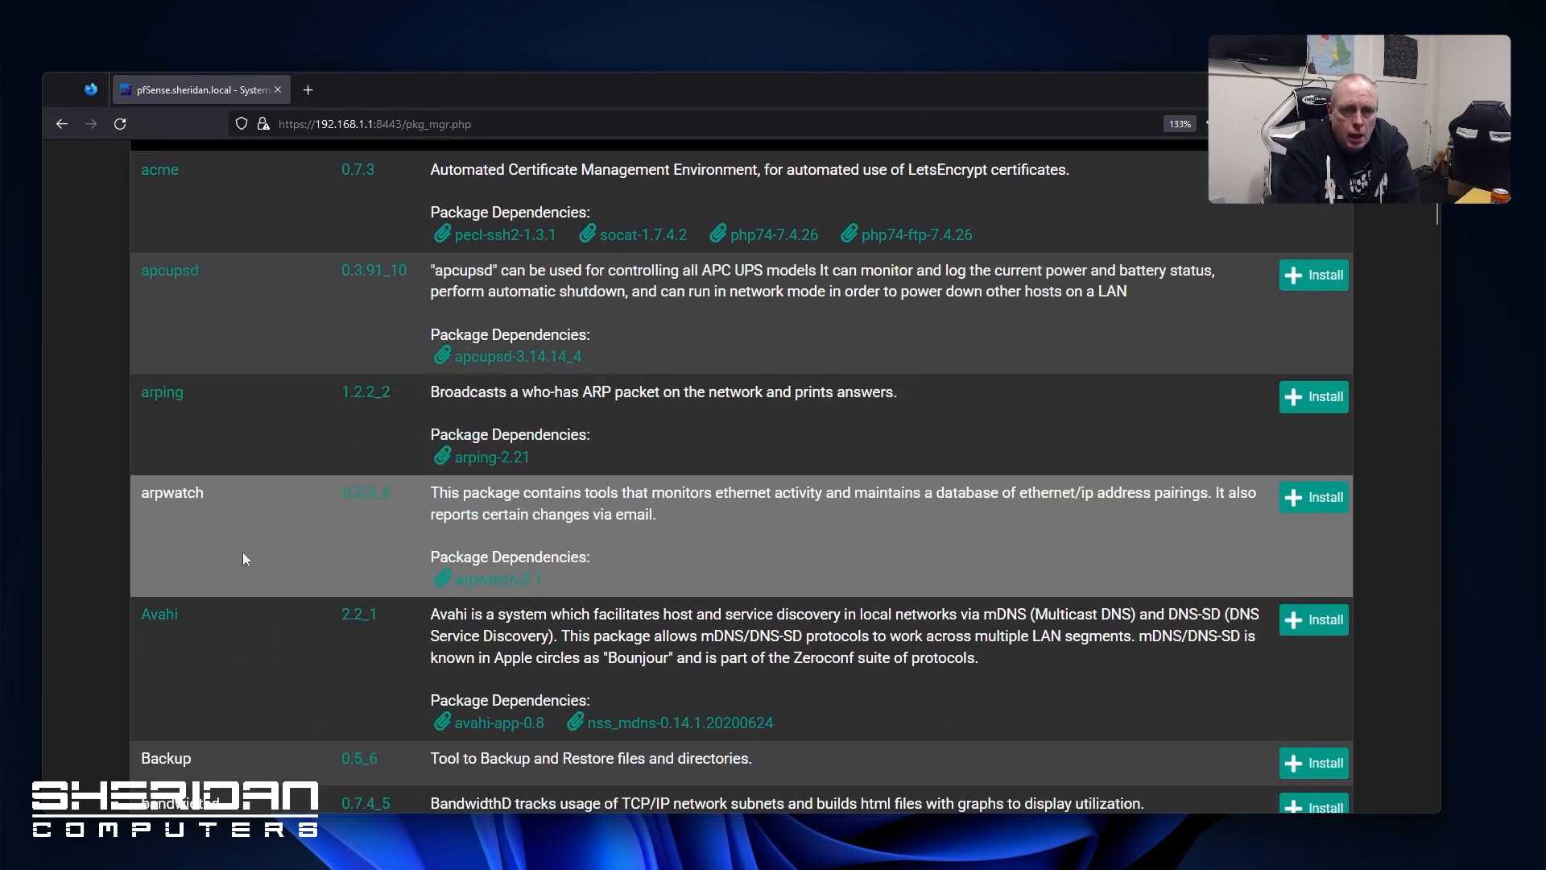
pyautogui.scroll(3, 317, 490)
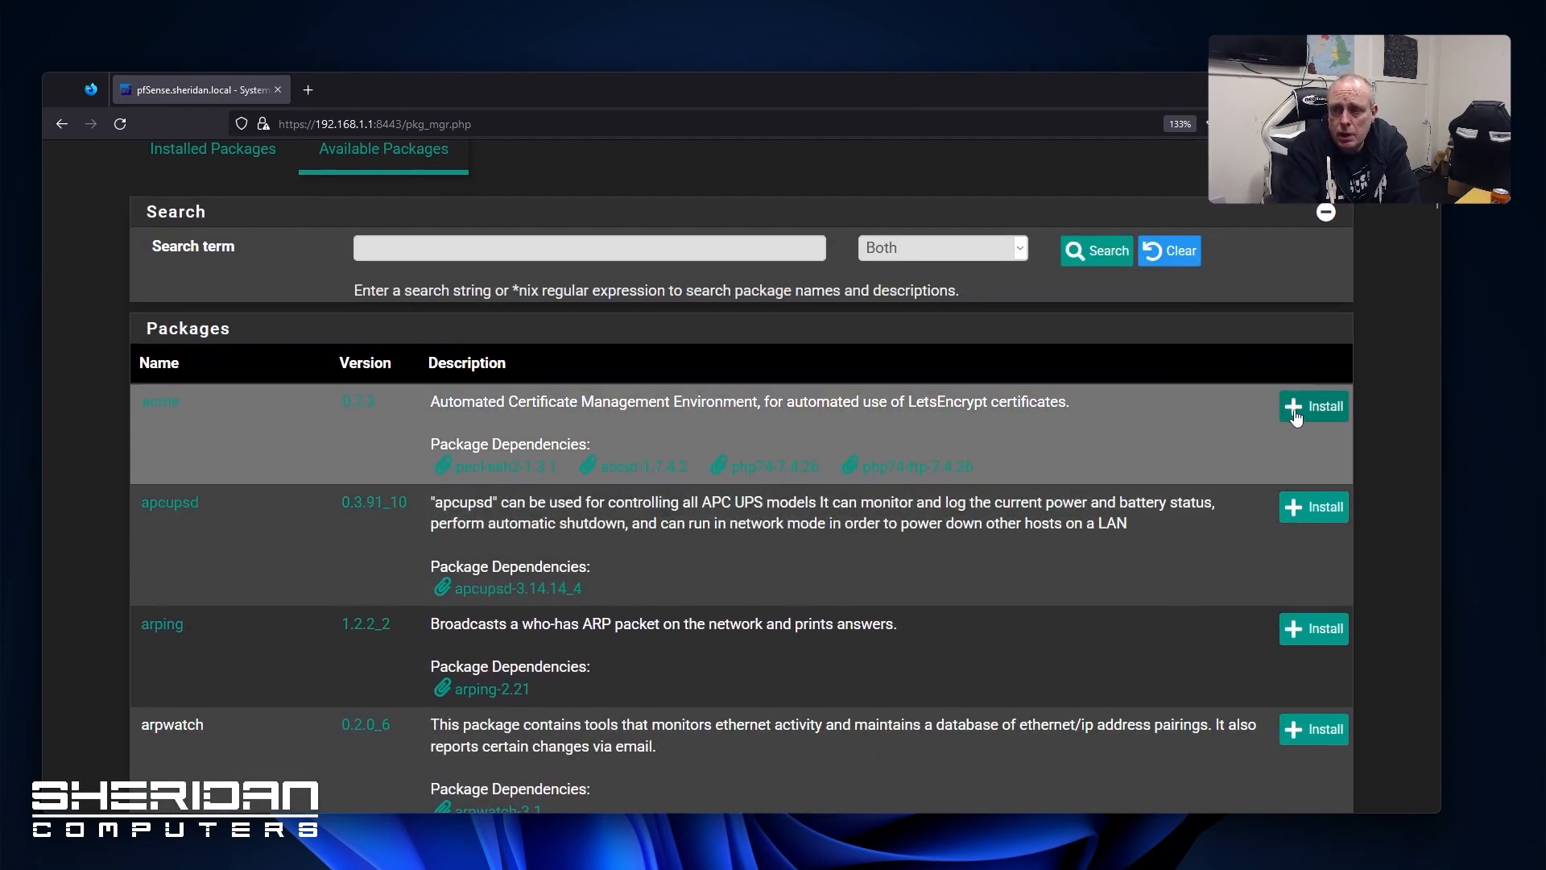
pyautogui.click(1296, 415)
pyautogui.click(211, 488)
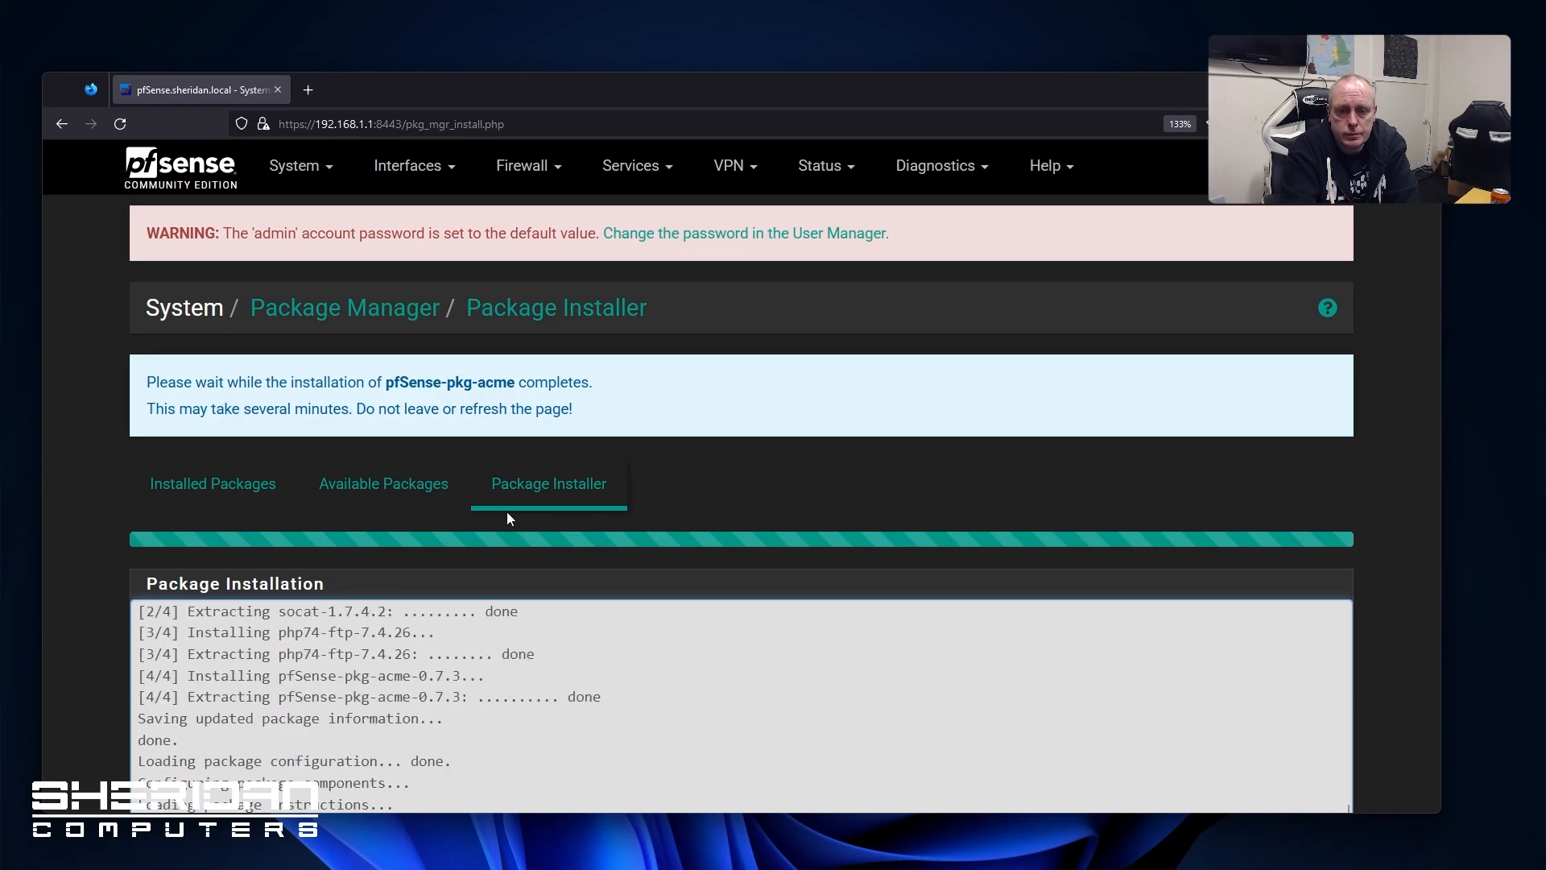
# Install the haproxy package, then return to the Available Packages list
pyautogui.scroll(-3, 505, 517)
pyautogui.scroll(2, 359, 402)
pyautogui.click(377, 261)
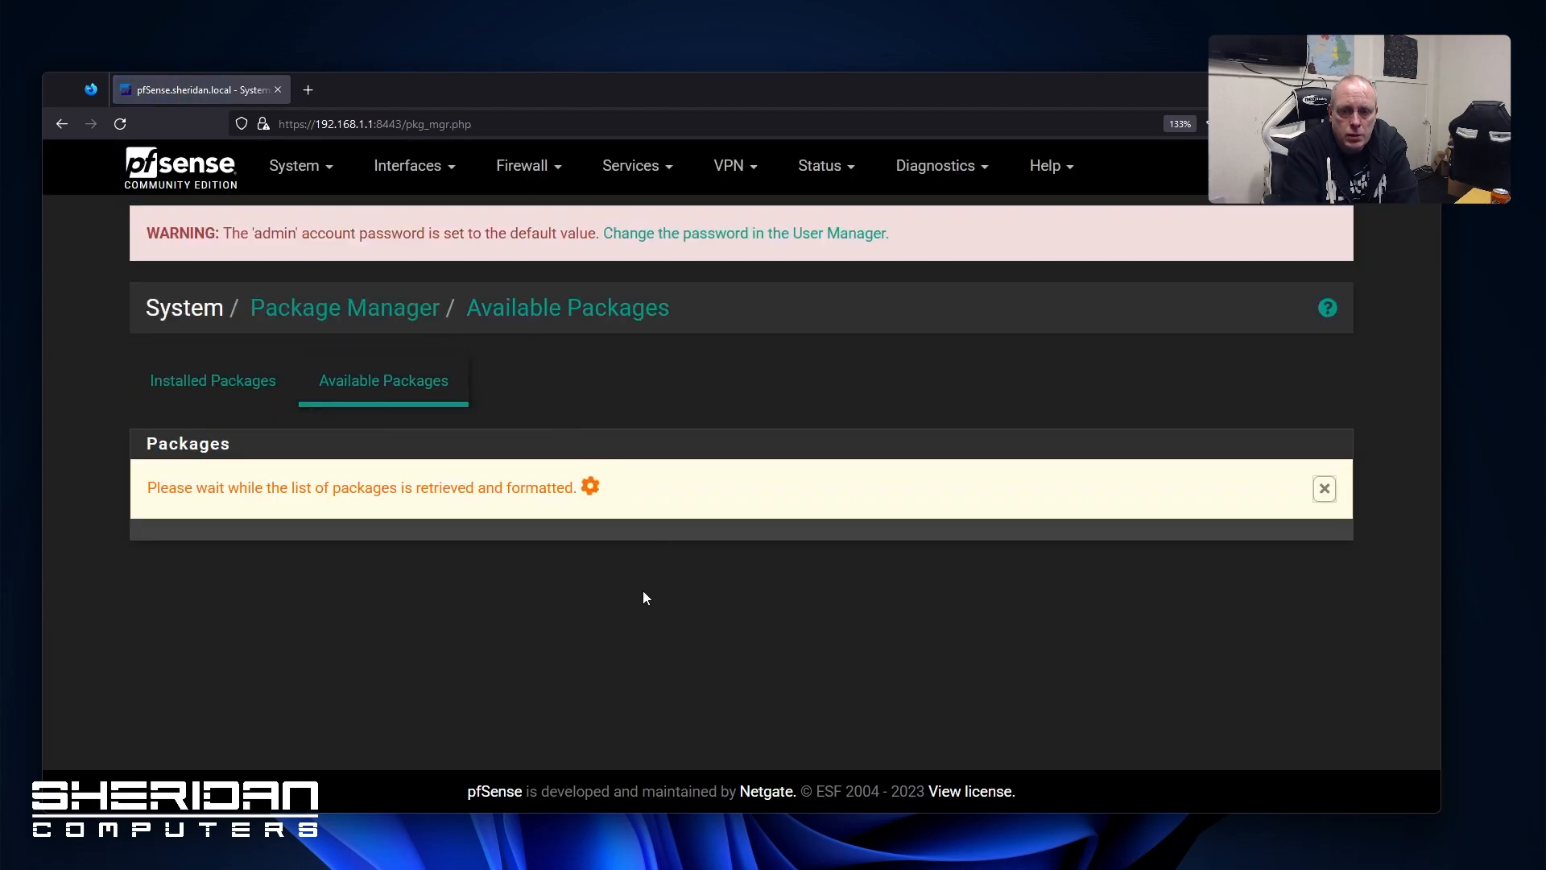
pyautogui.scroll(-3, 589, 576)
pyautogui.scroll(-5, 589, 576)
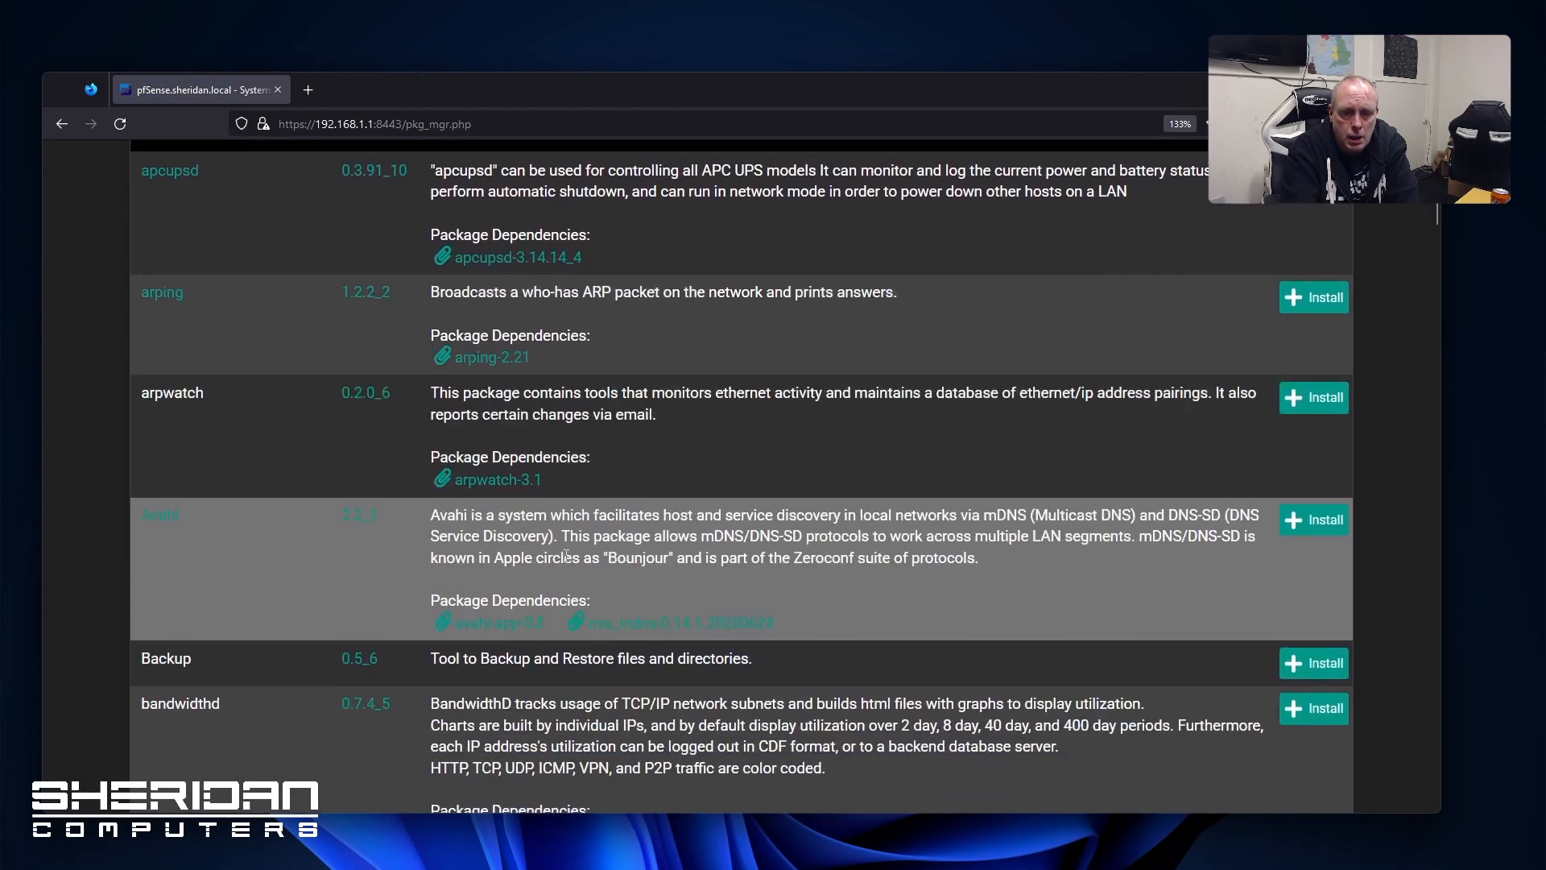
pyautogui.scroll(-3, 352, 491)
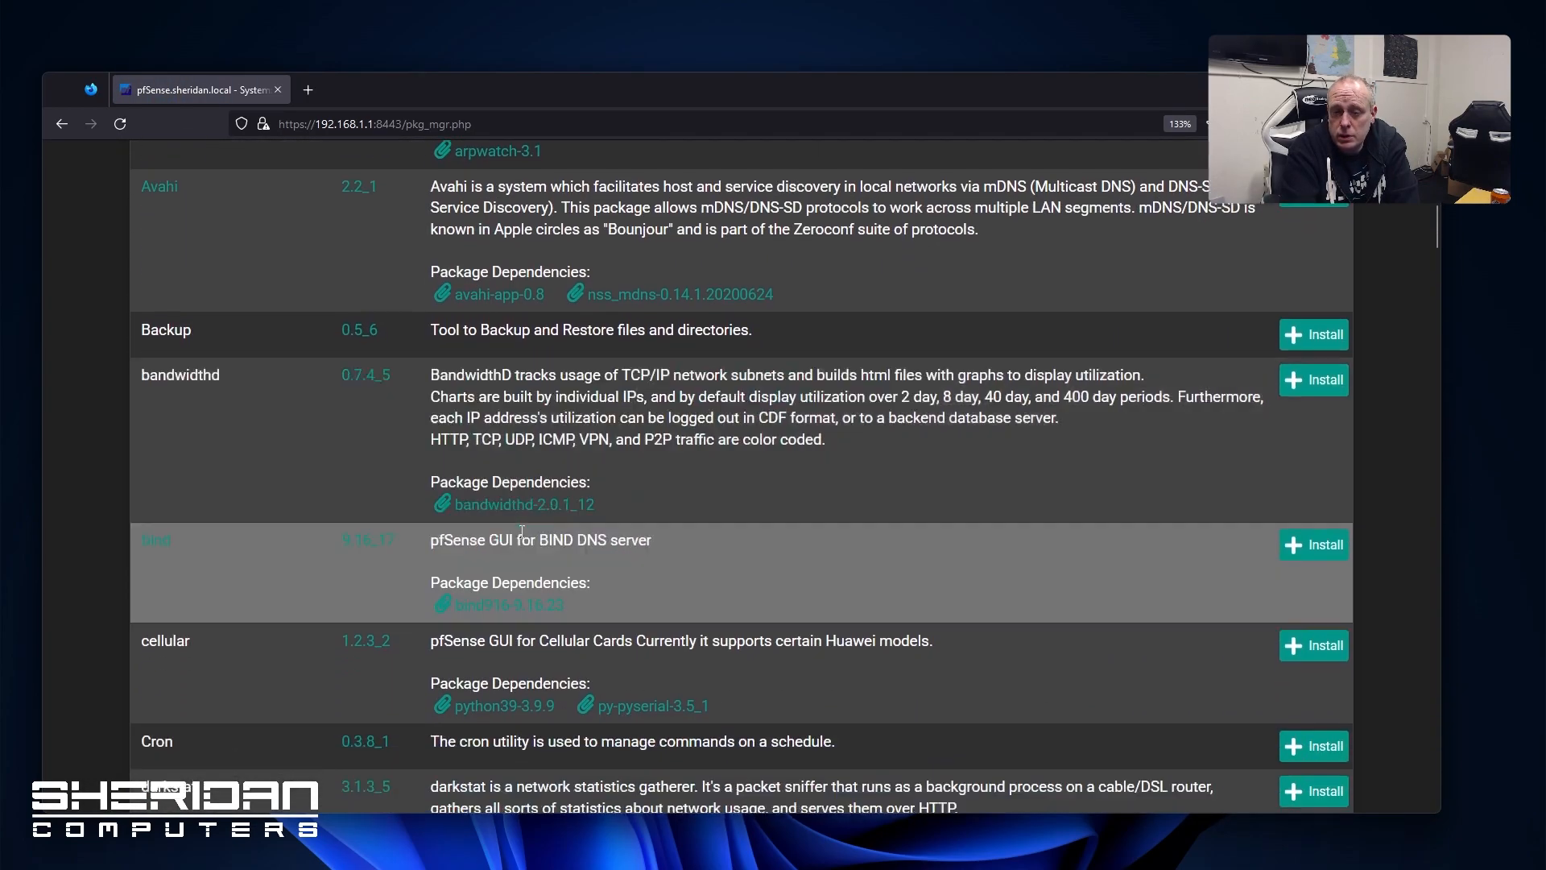
pyautogui.scroll(-1, 472, 512)
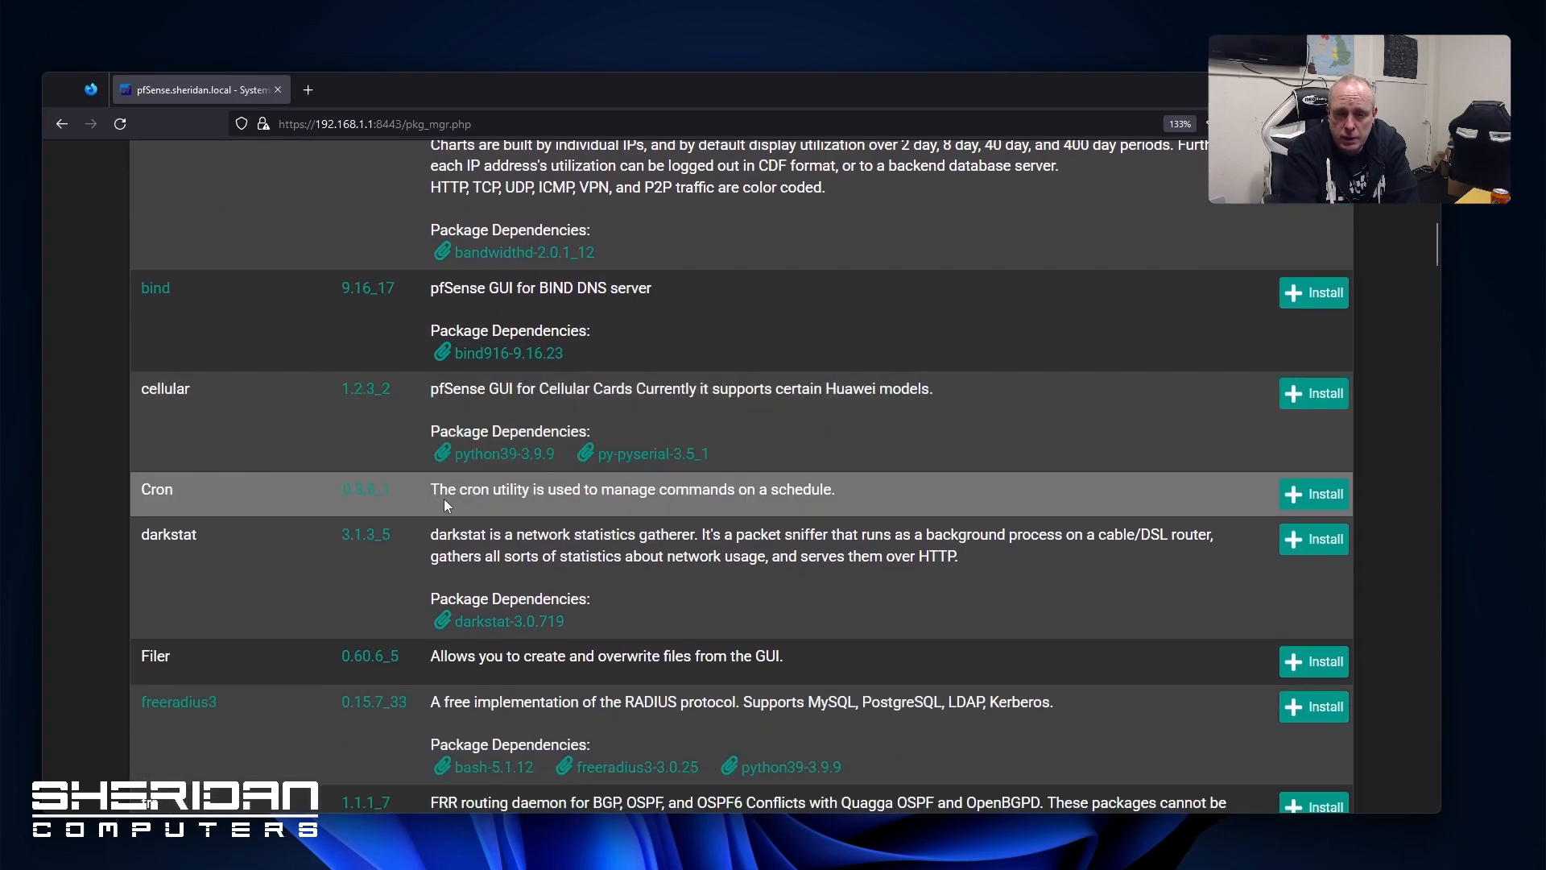
pyautogui.scroll(-2, 442, 500)
pyautogui.scroll(-6, 440, 507)
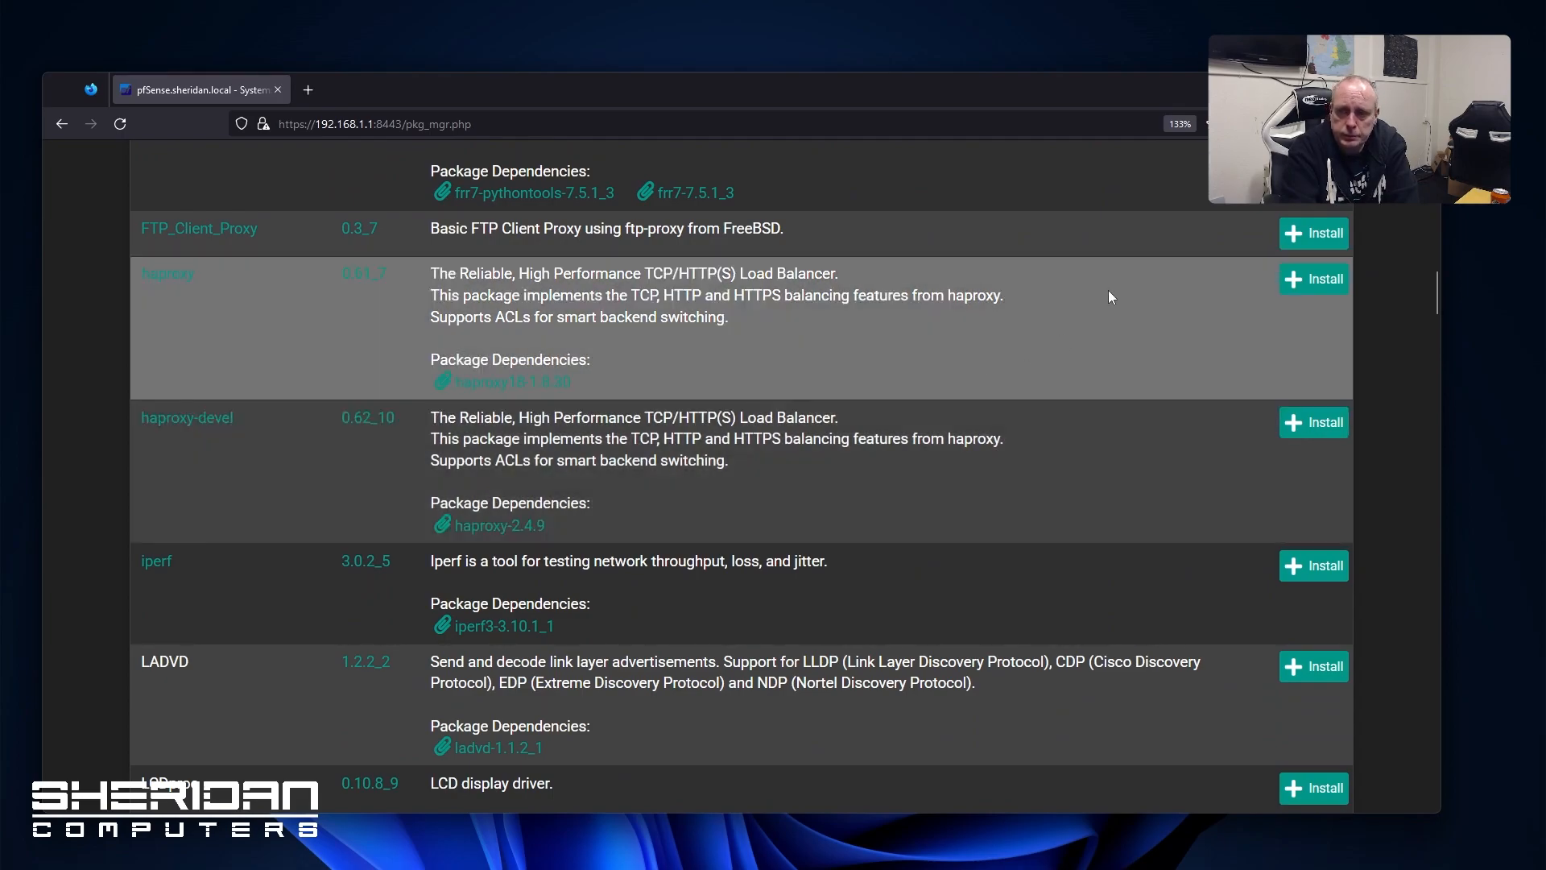
pyautogui.click(1314, 280)
pyautogui.click(209, 507)
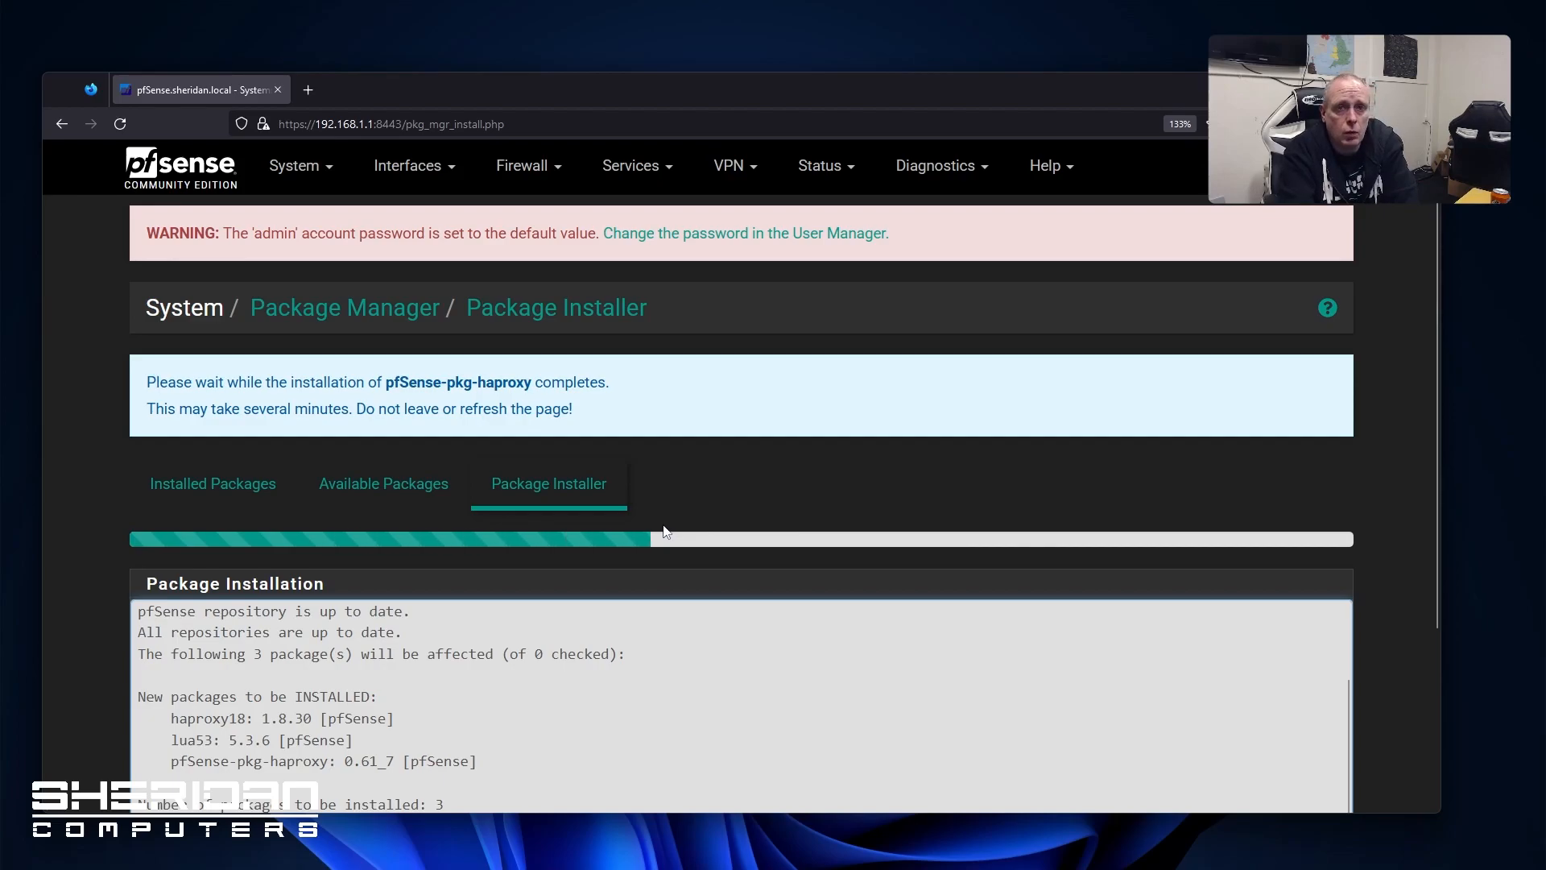
pyautogui.scroll(-3, 664, 514)
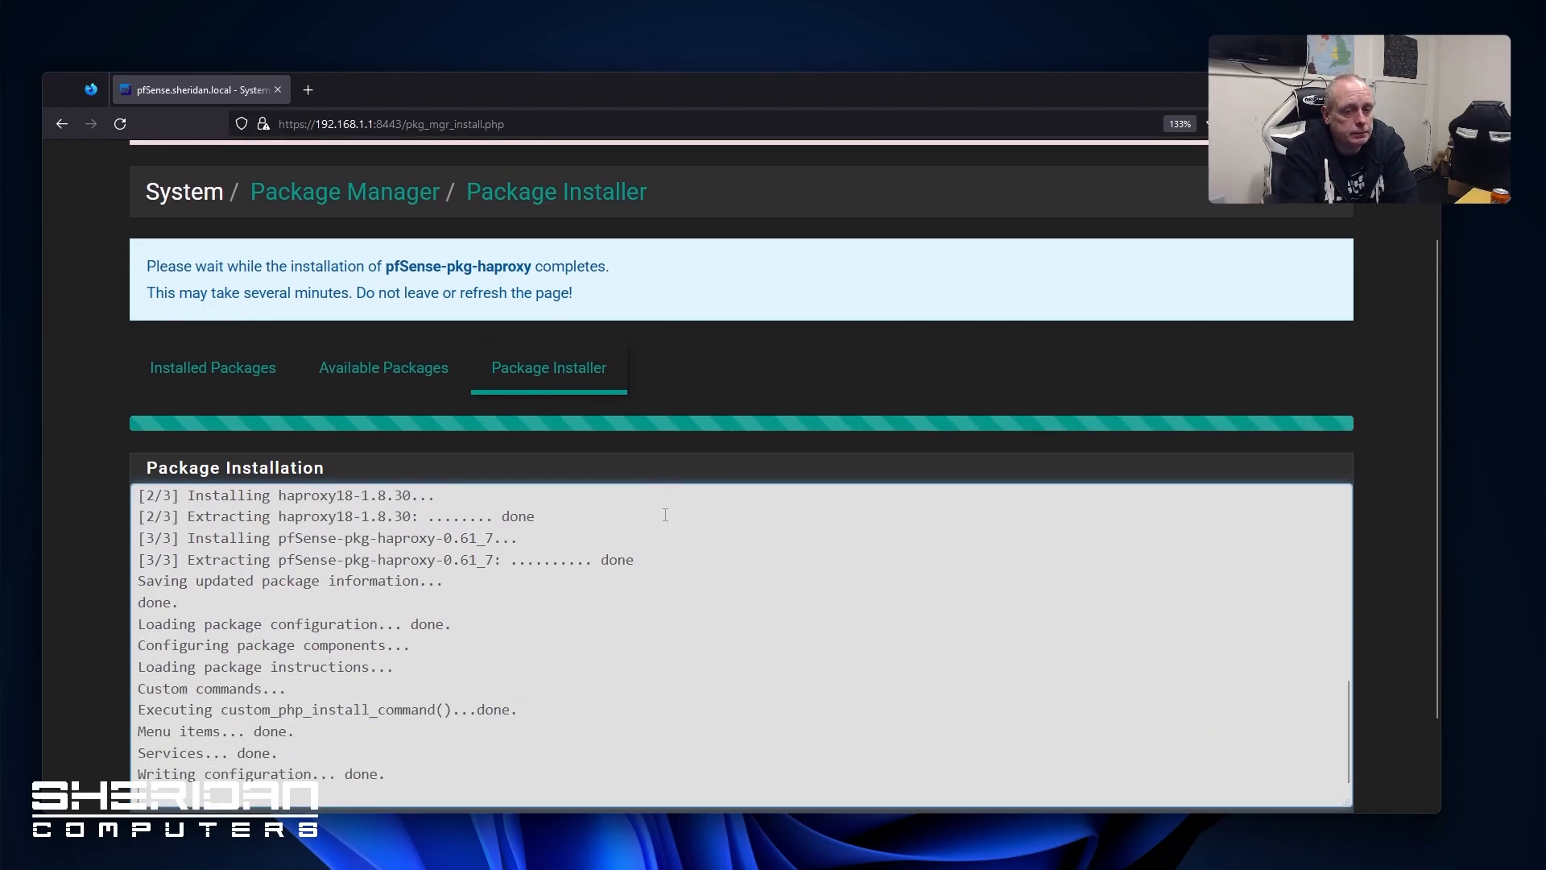
pyautogui.scroll(3, 612, 524)
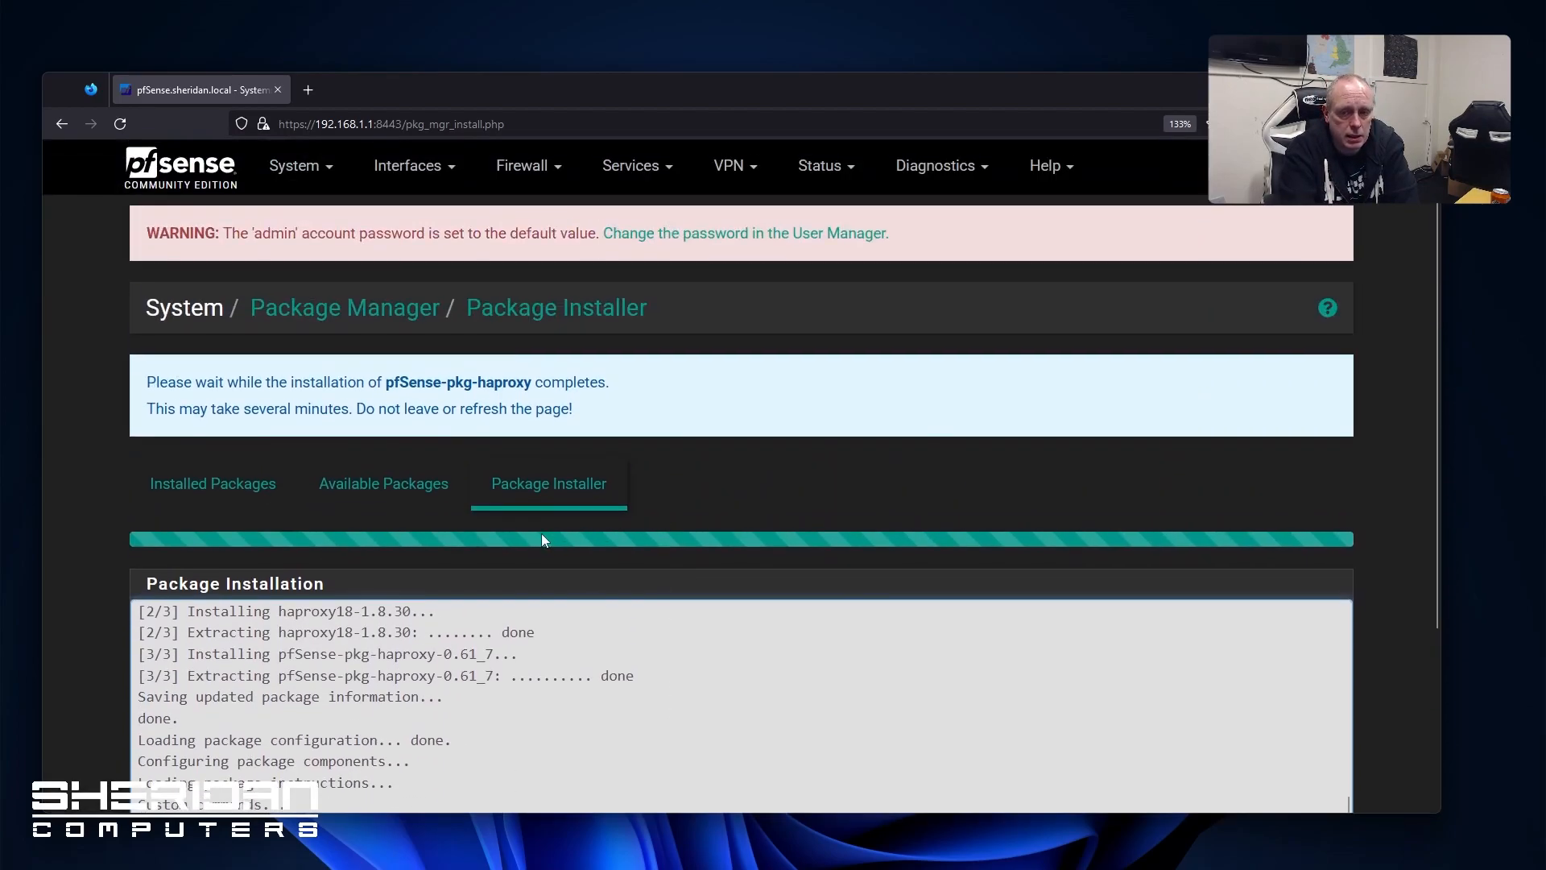
pyautogui.click(397, 479)
pyautogui.scroll(-10, 645, 527)
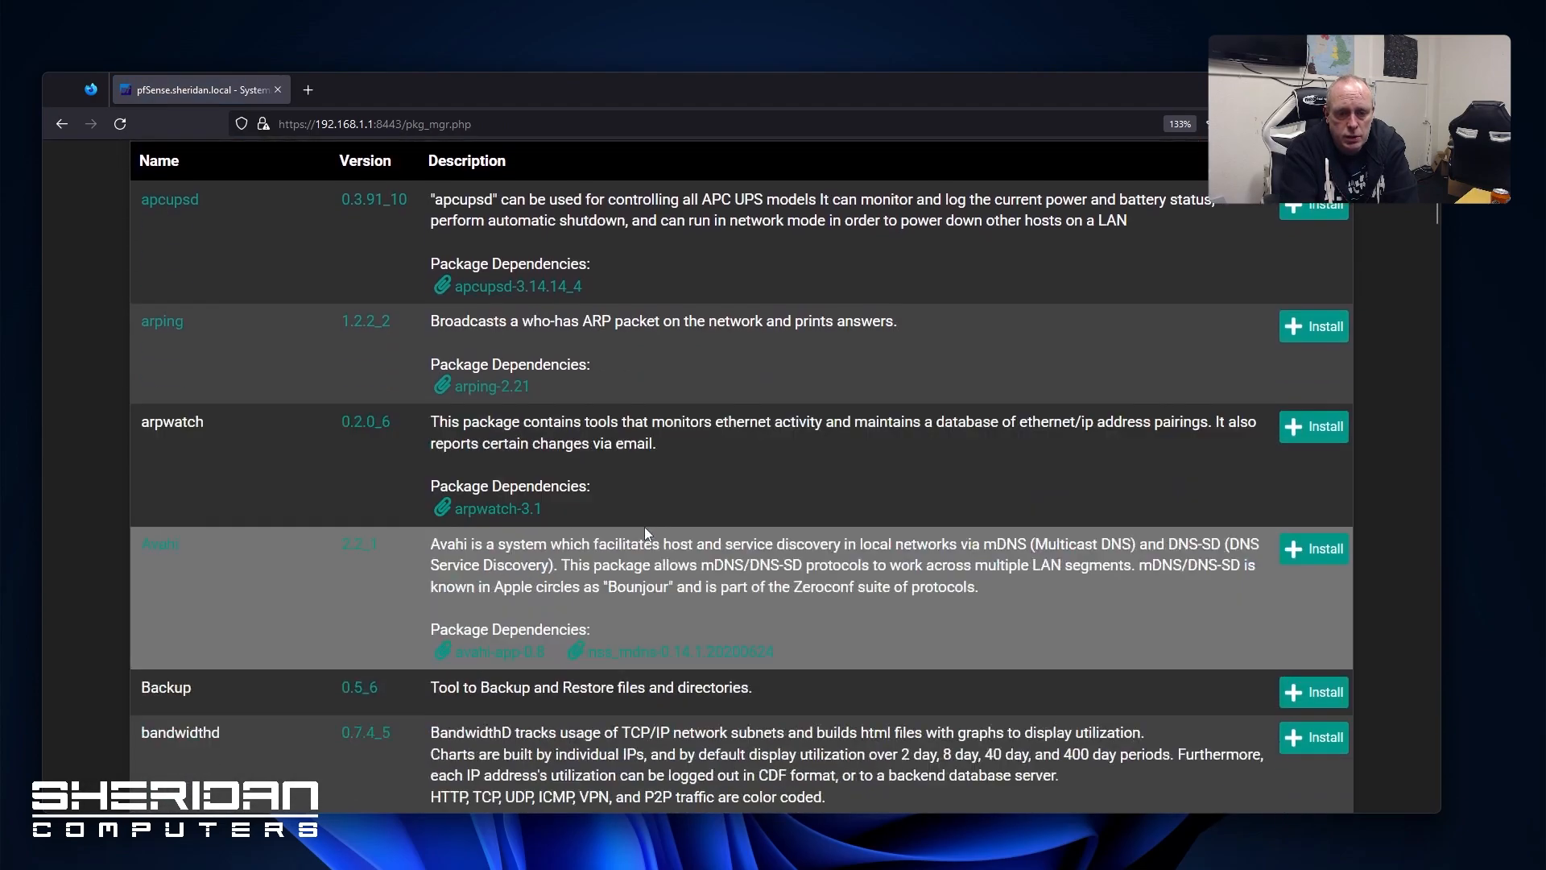
pyautogui.scroll(-15, 628, 524)
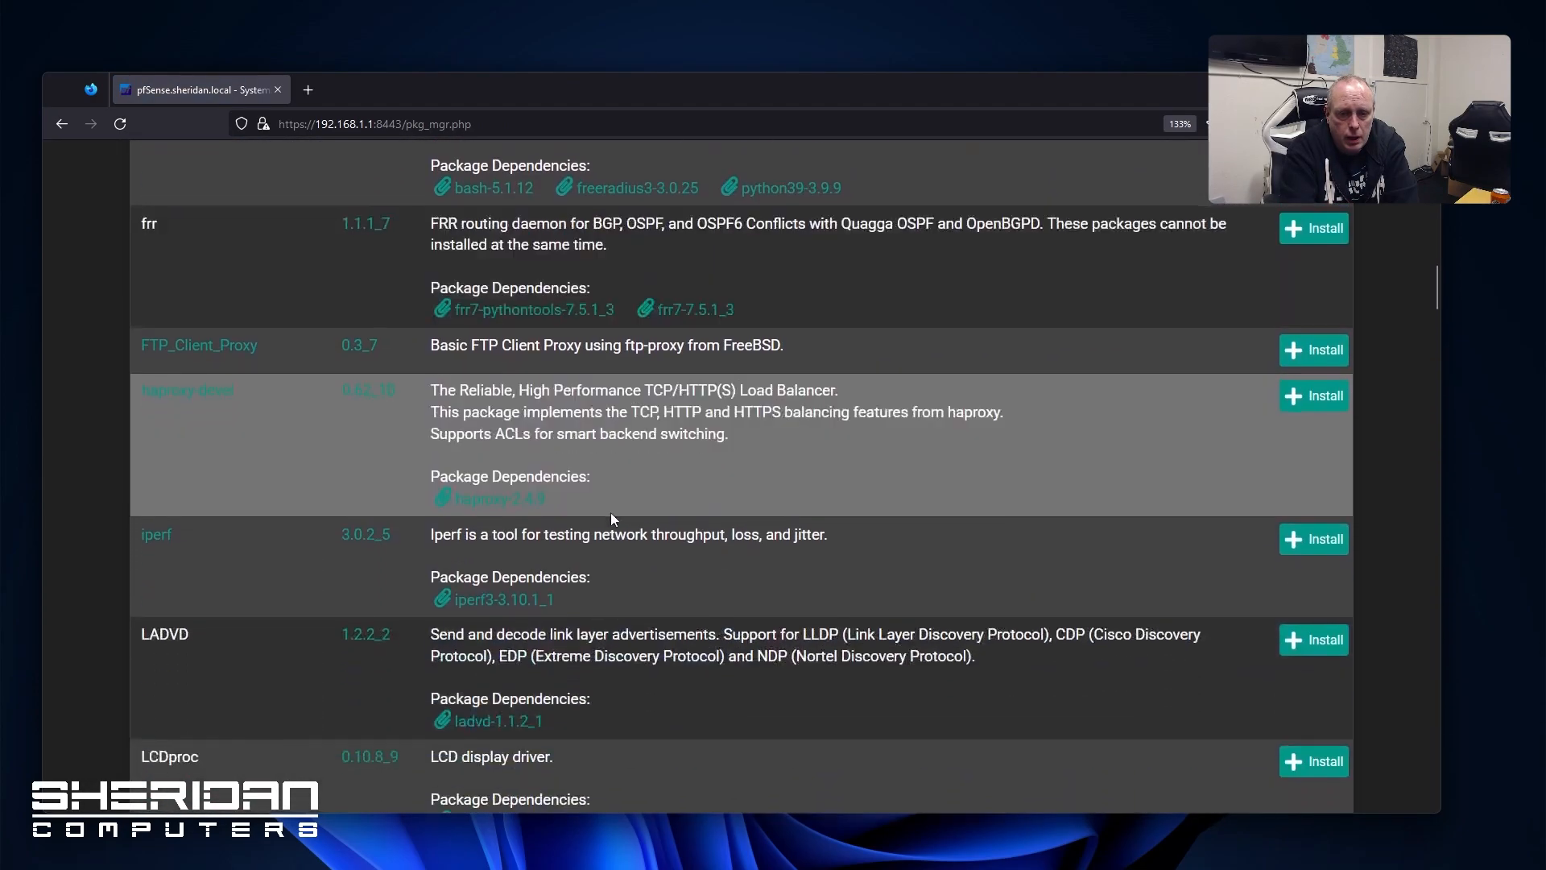
pyautogui.scroll(-12, 610, 512)
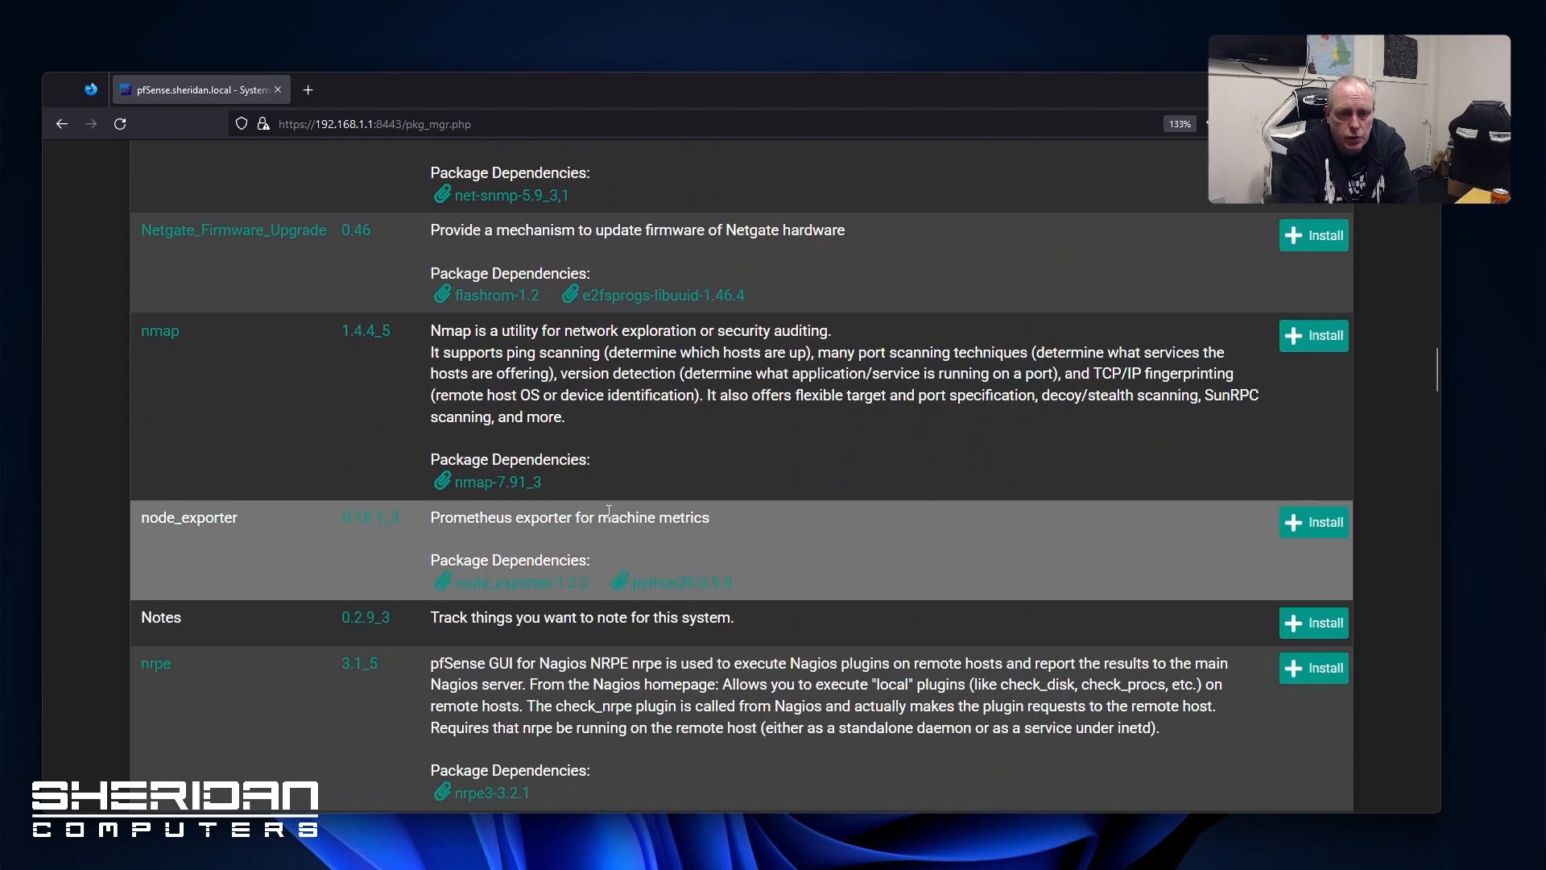
pyautogui.scroll(-12, 608, 511)
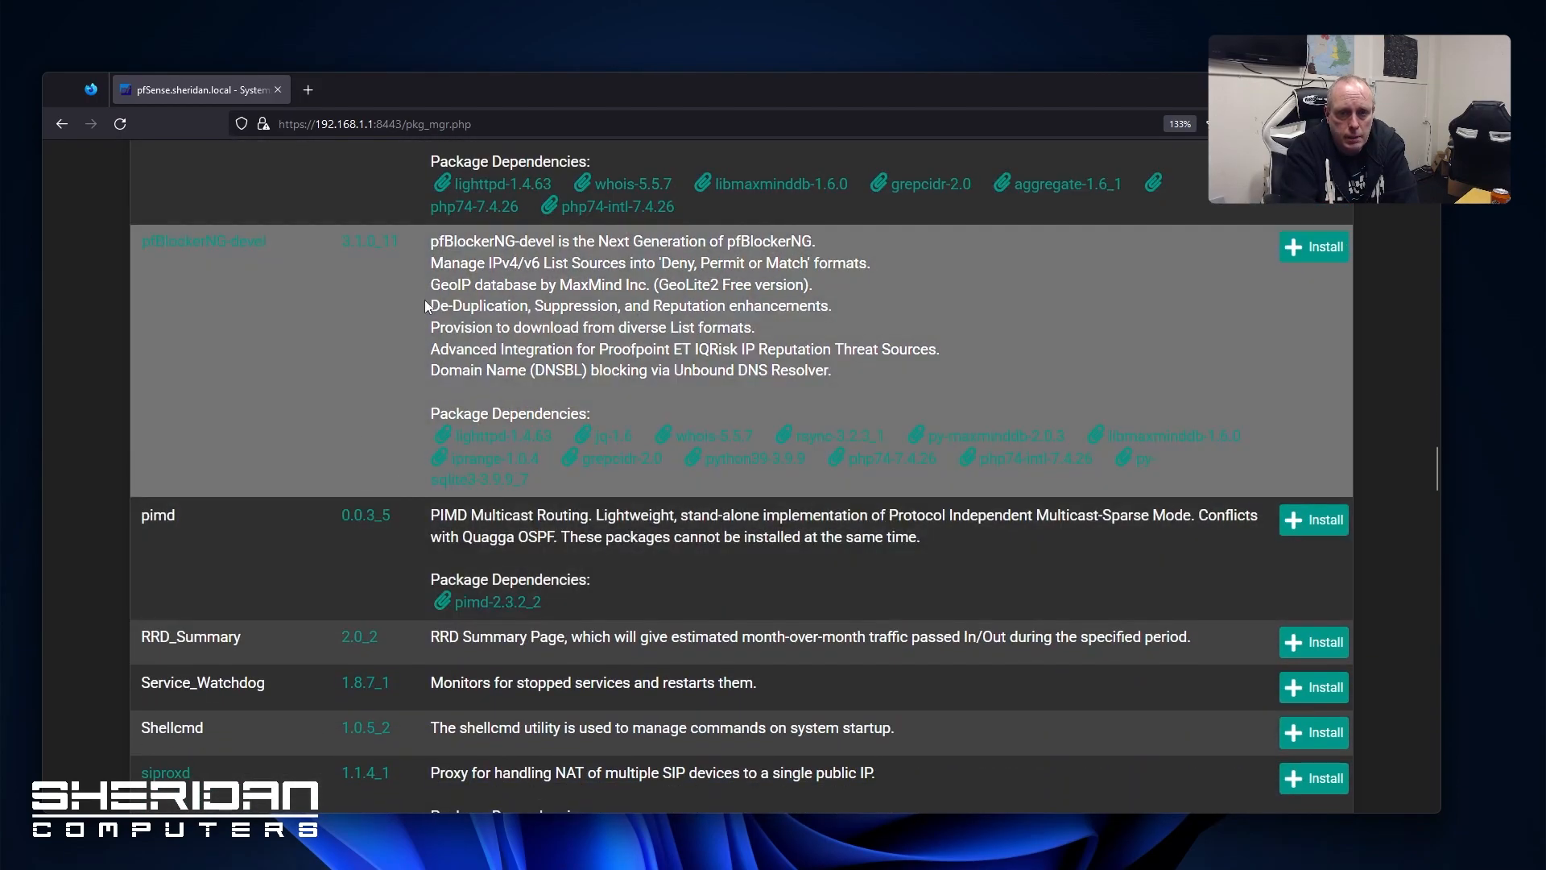
pyautogui.scroll(8, 349, 284)
pyautogui.scroll(6, 379, 484)
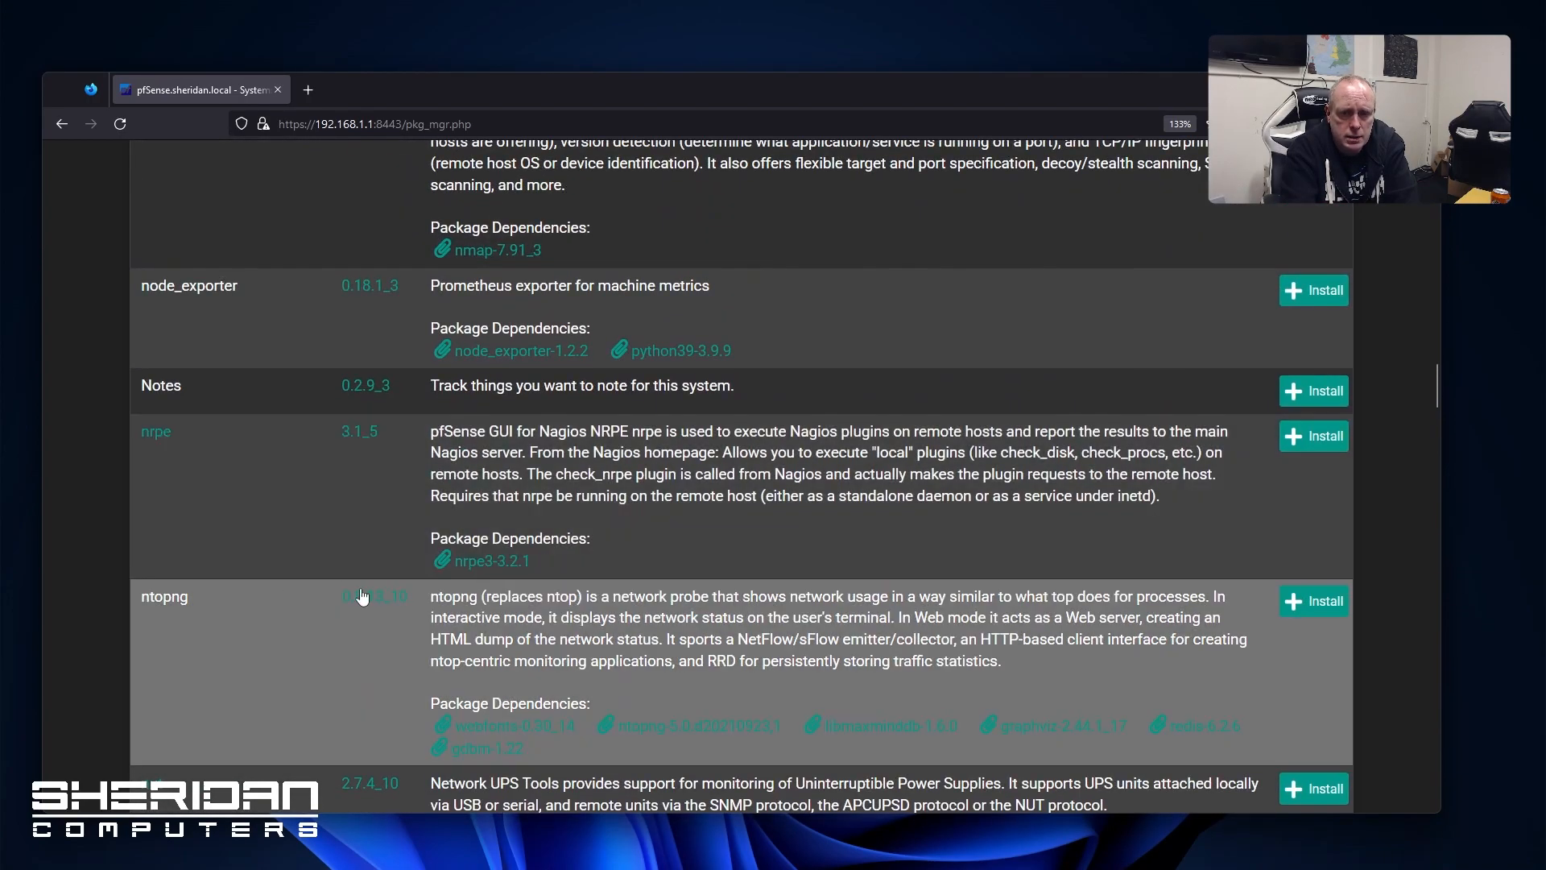
pyautogui.scroll(-3, 415, 551)
pyautogui.scroll(-15, 407, 548)
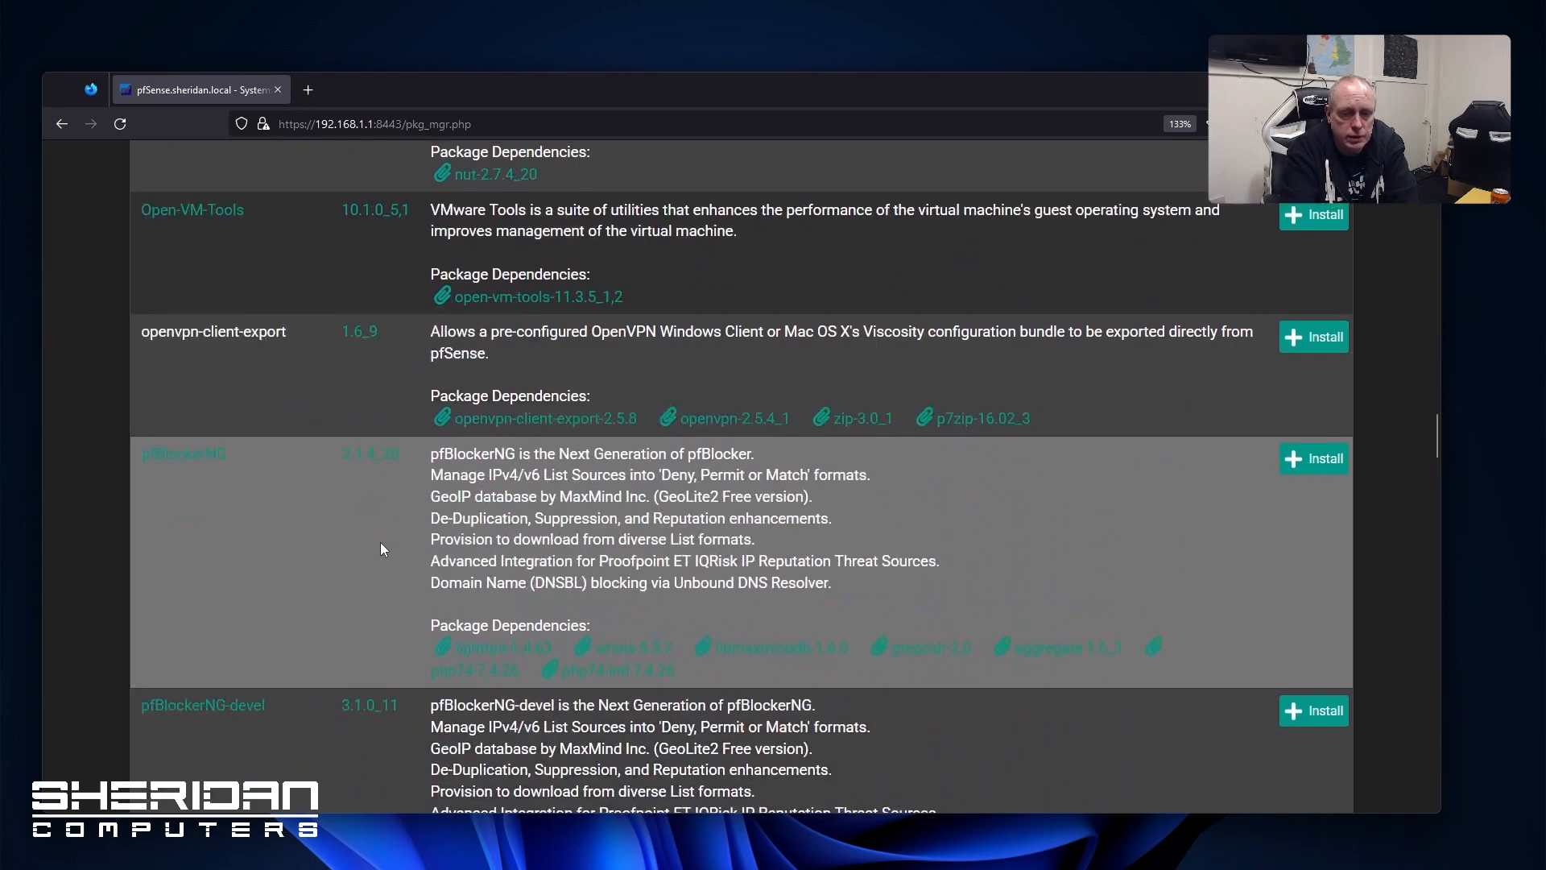
pyautogui.scroll(-6, 354, 513)
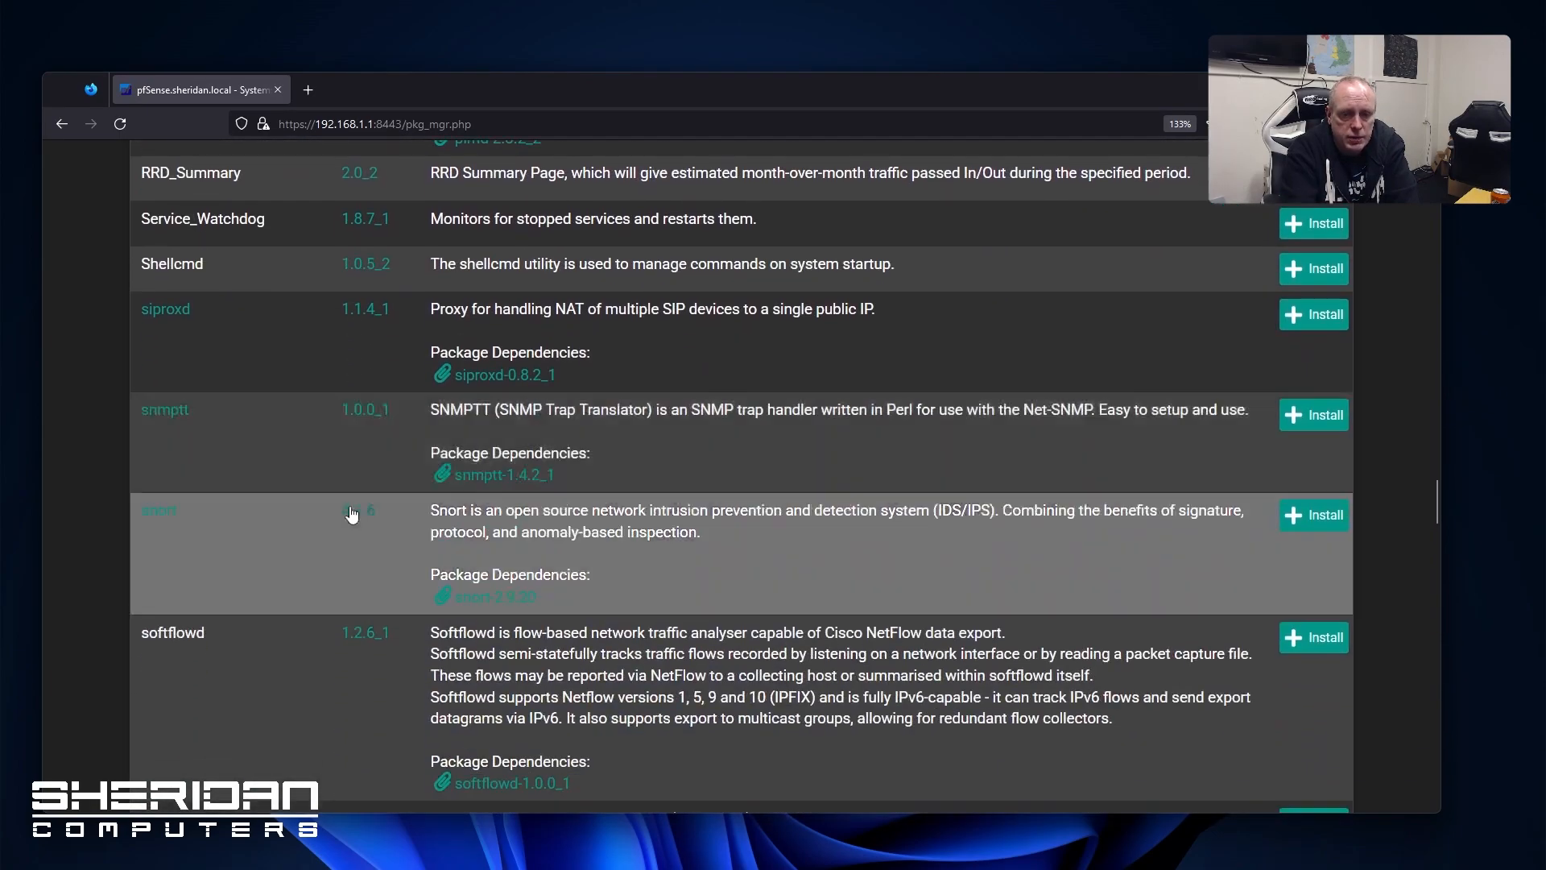
pyautogui.scroll(12, 350, 509)
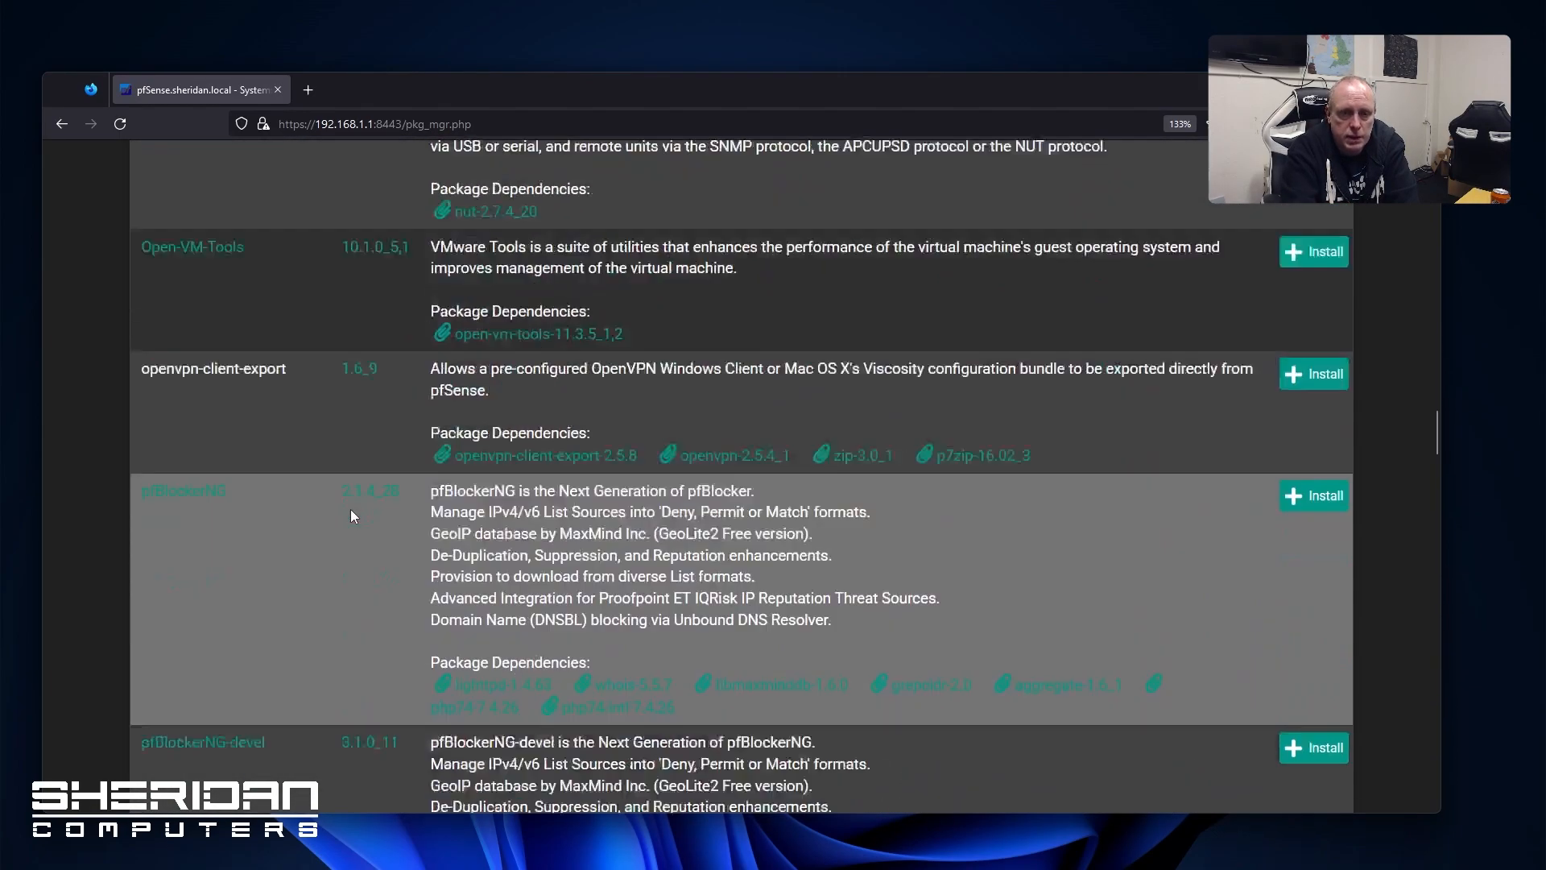
pyautogui.scroll(-15, 351, 509)
pyautogui.scroll(-15, 354, 517)
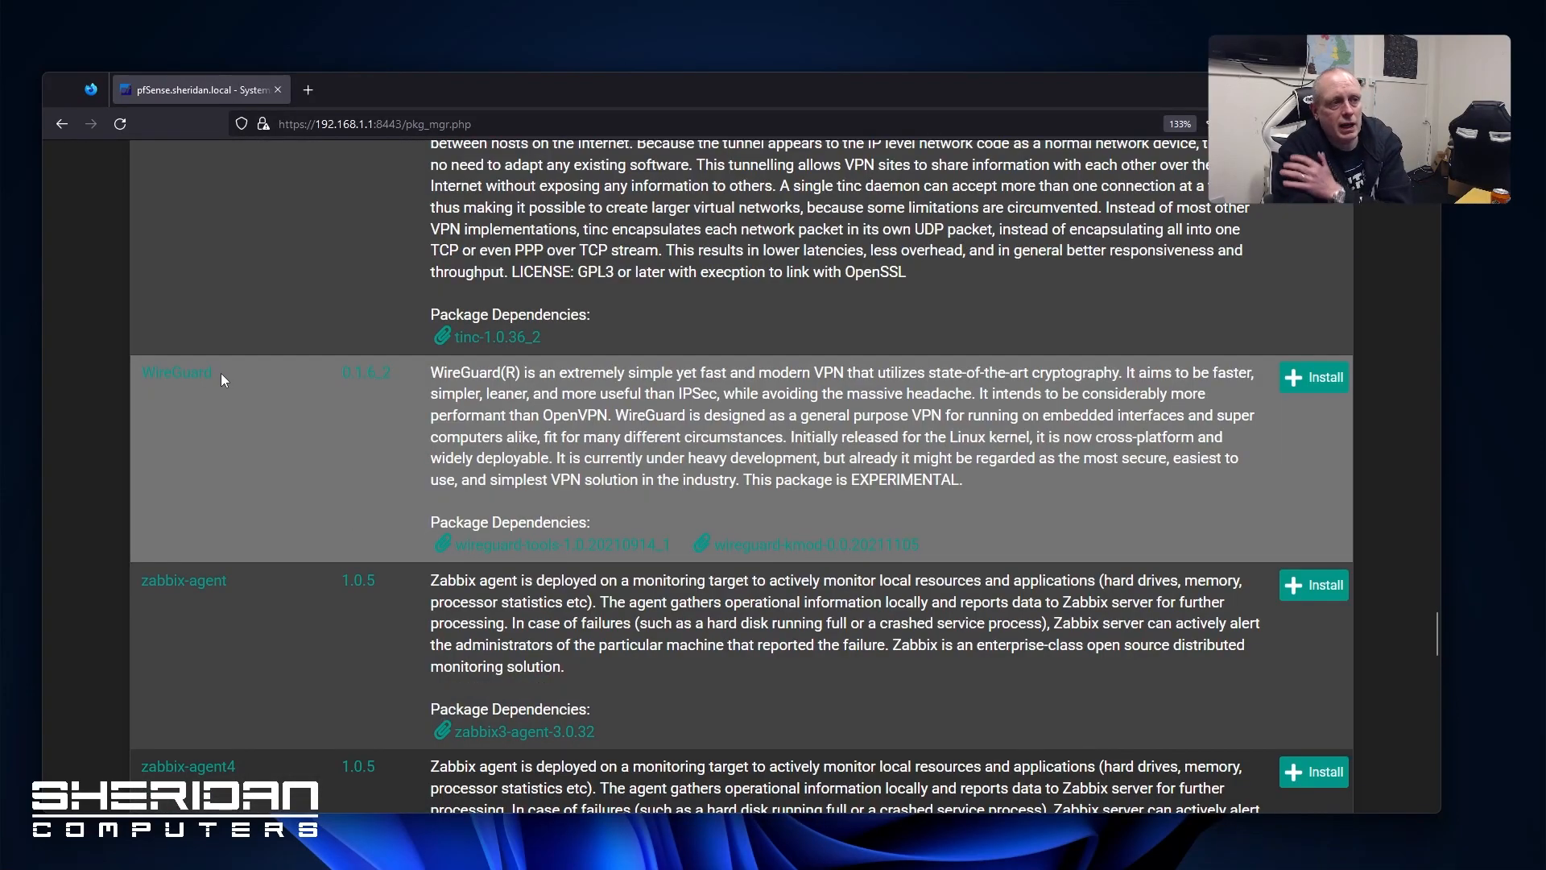
pyautogui.scroll(-3, 225, 372)
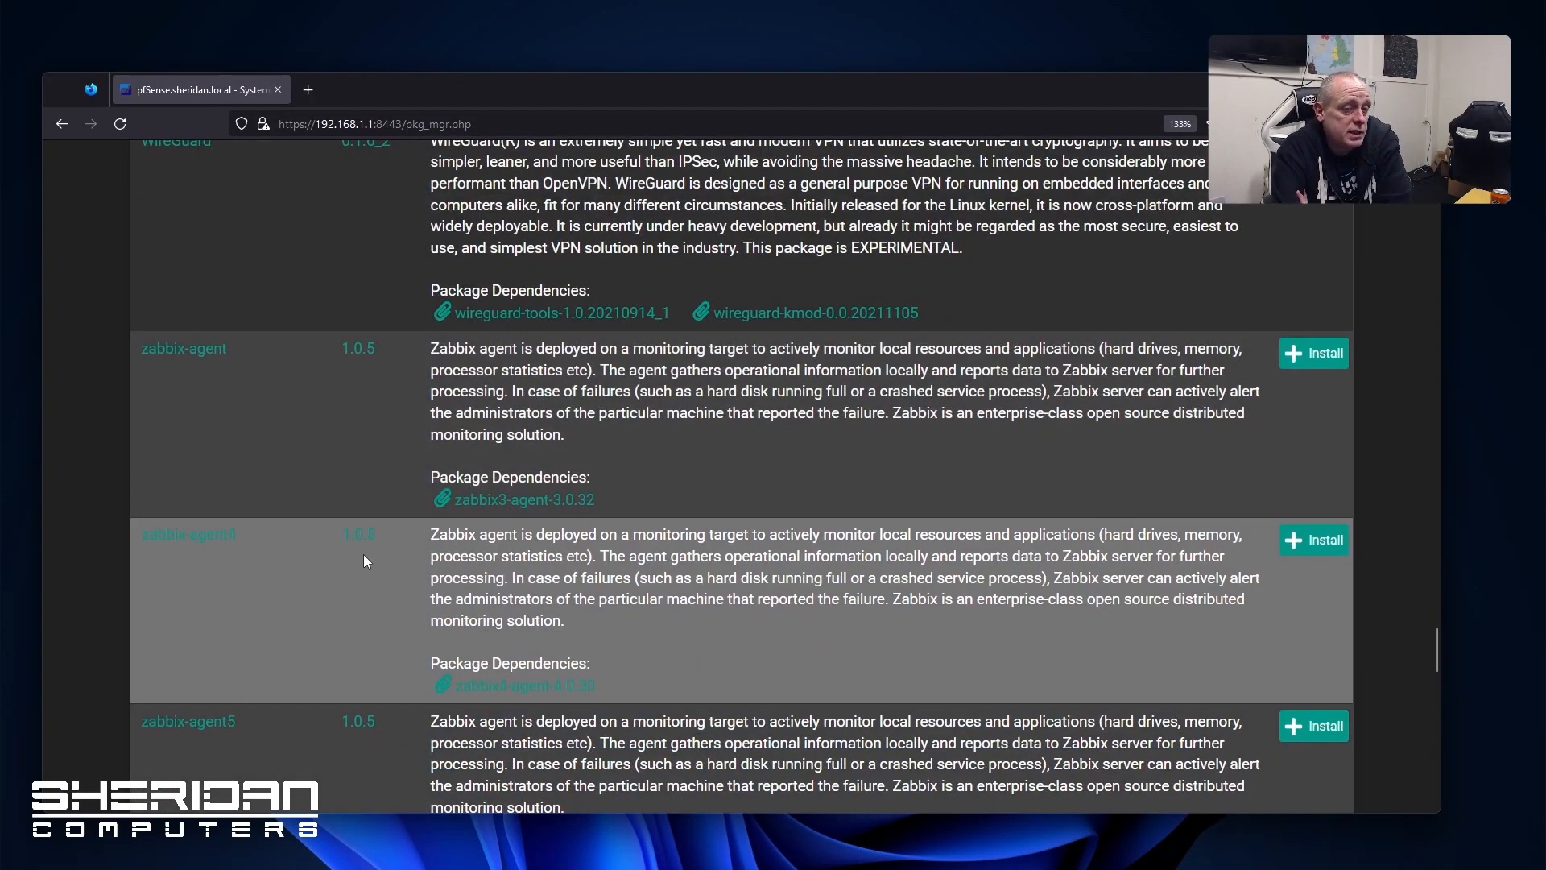
pyautogui.scroll(-4, 314, 564)
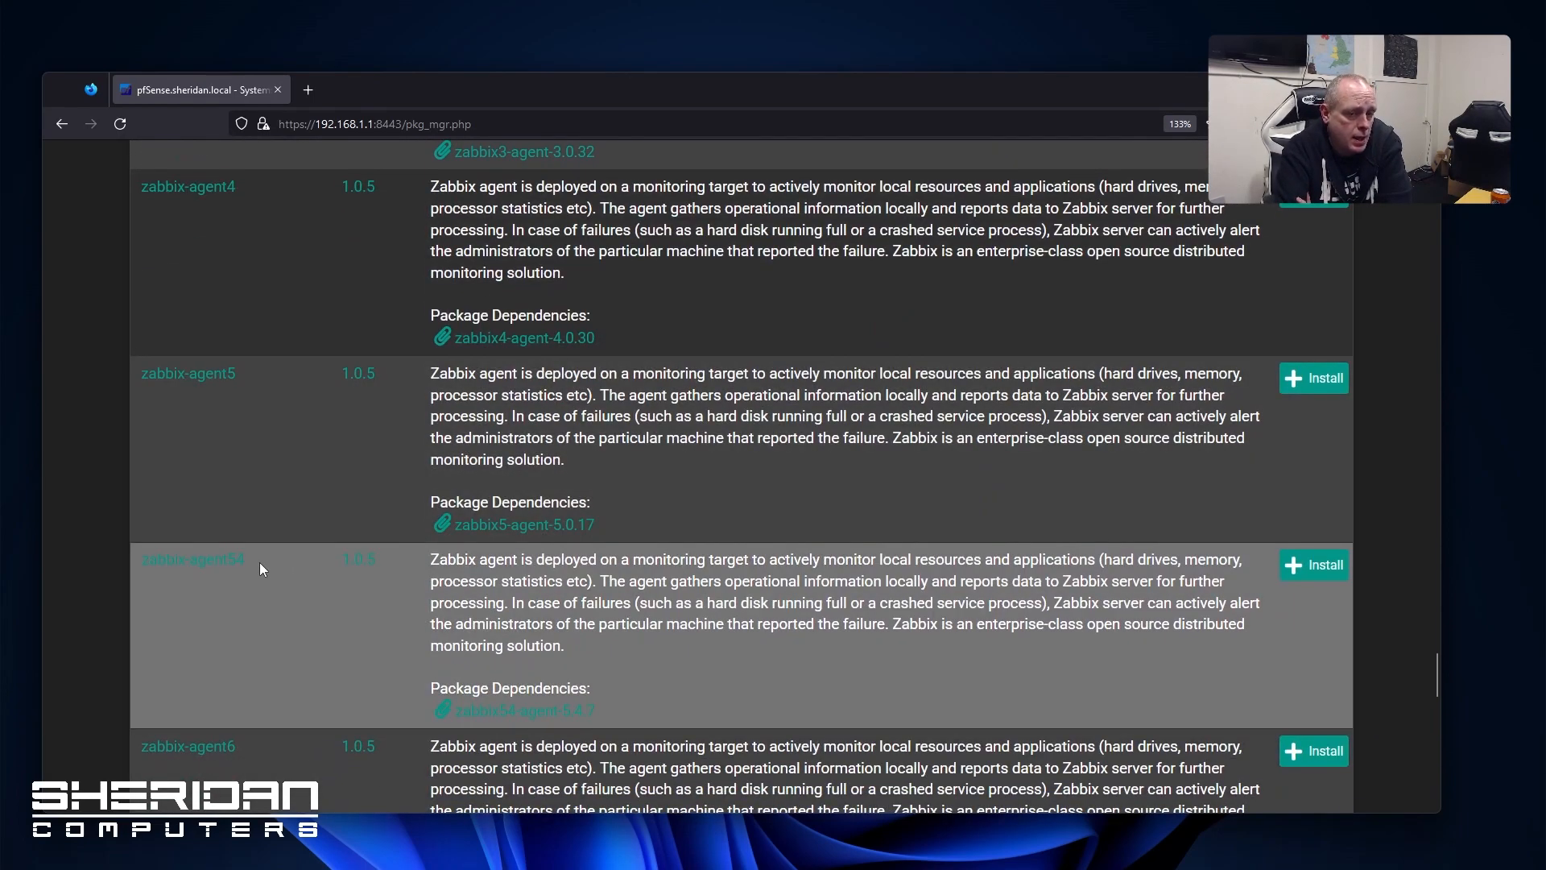
pyautogui.scroll(20, 258, 562)
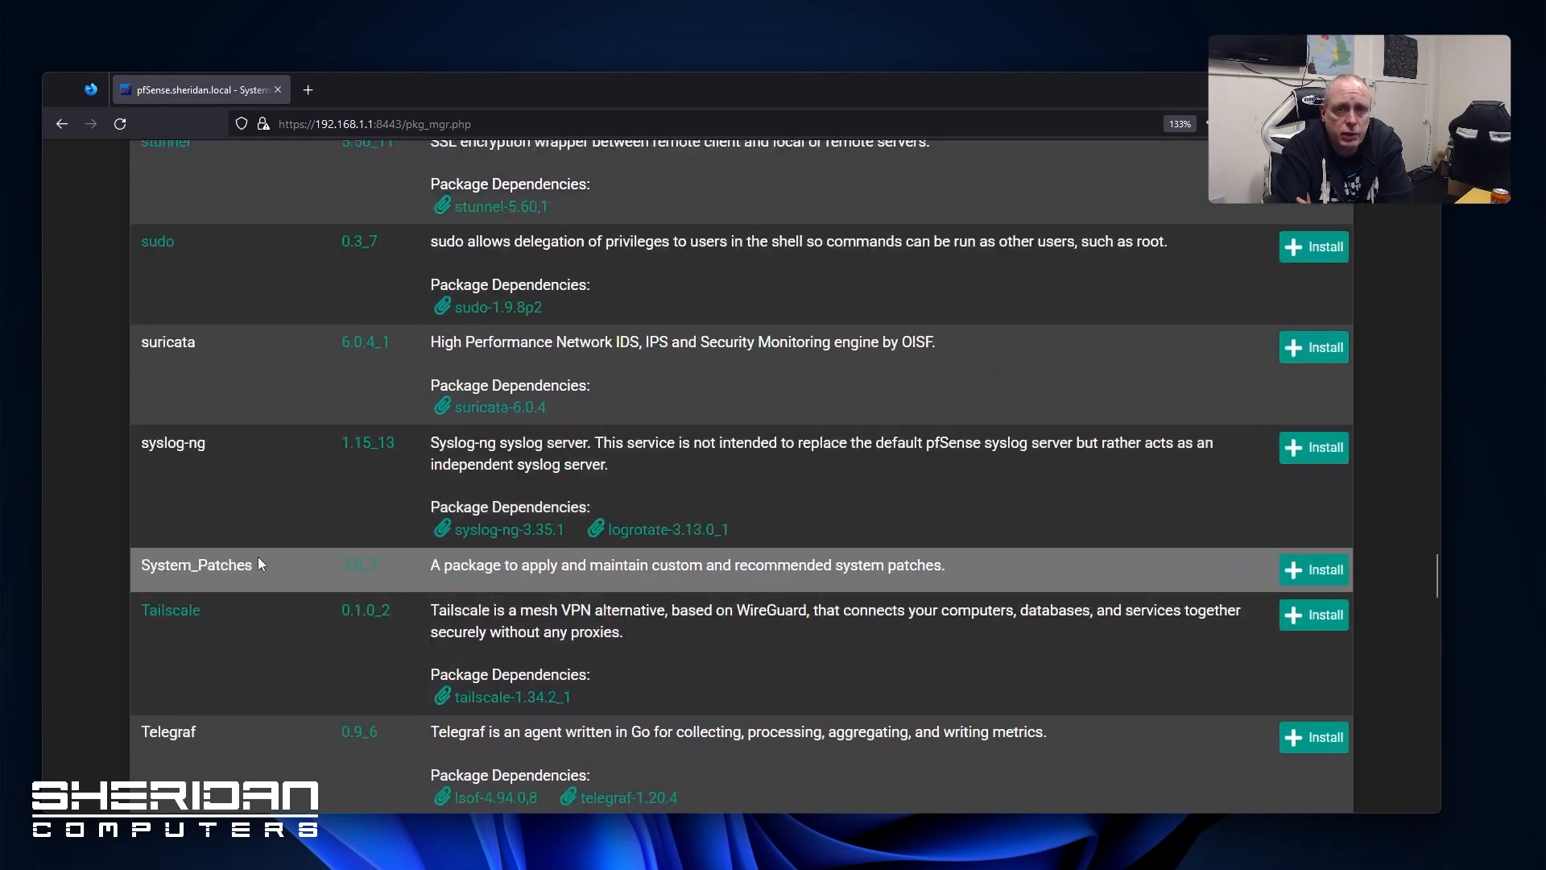
pyautogui.scroll(20, 257, 557)
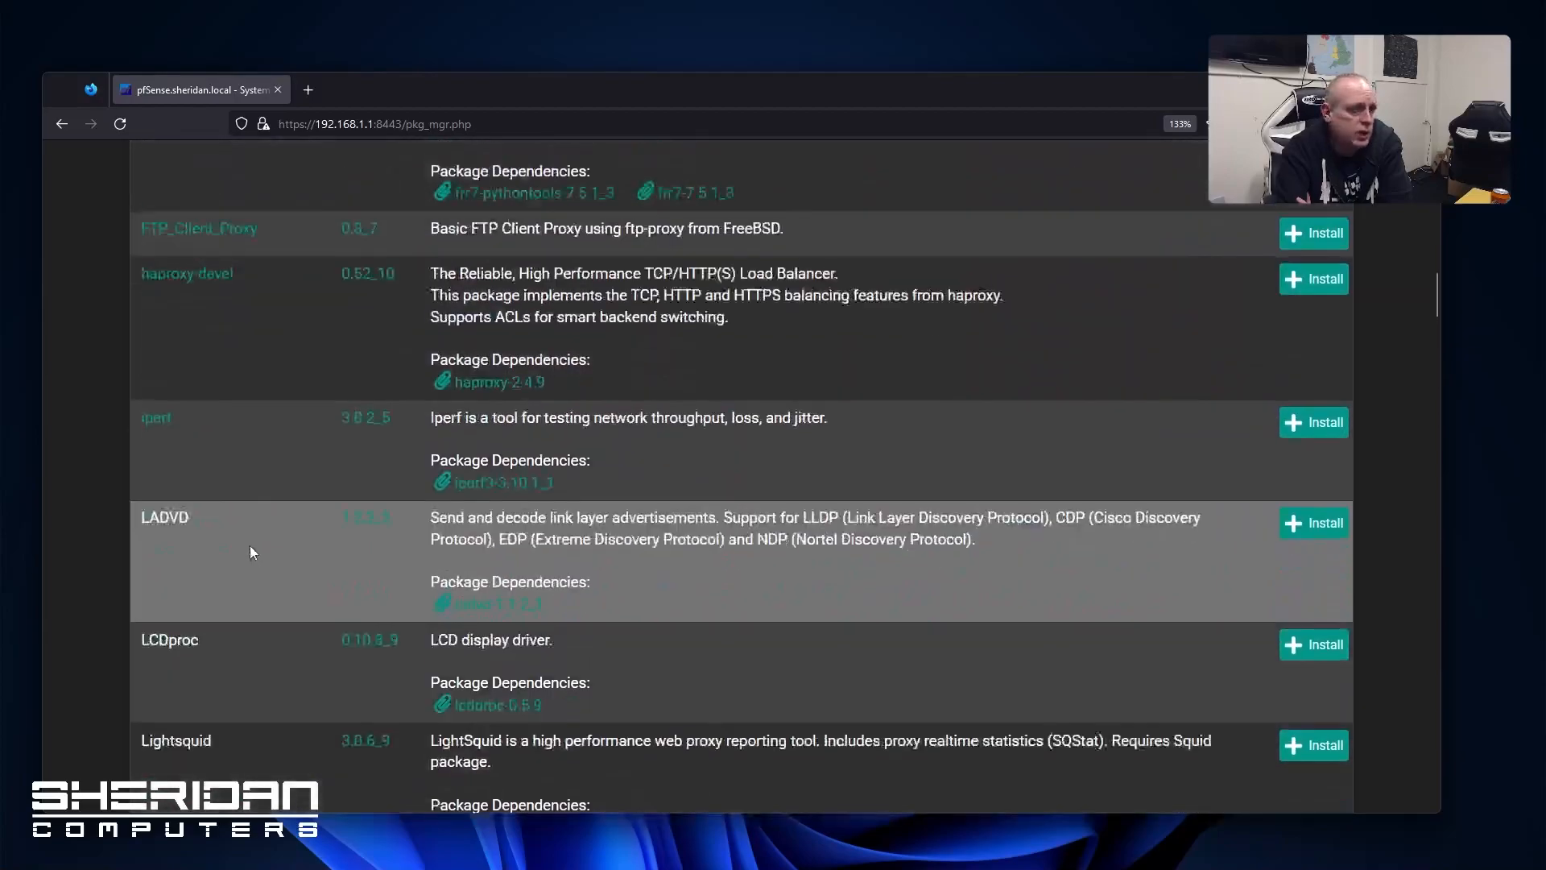
pyautogui.scroll(10, 249, 544)
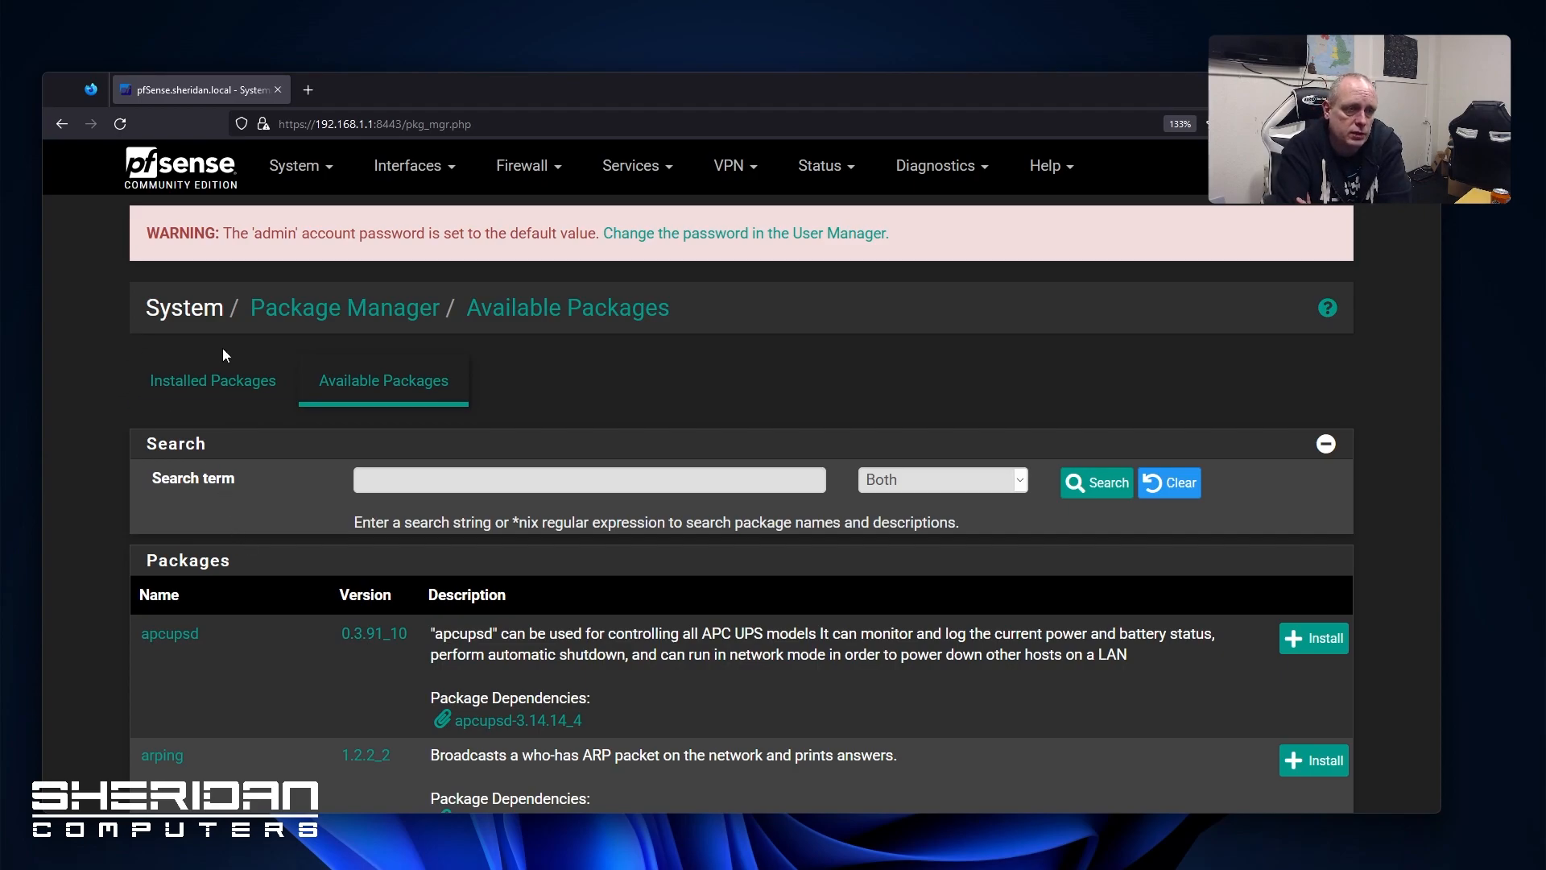
pyautogui.click(303, 172)
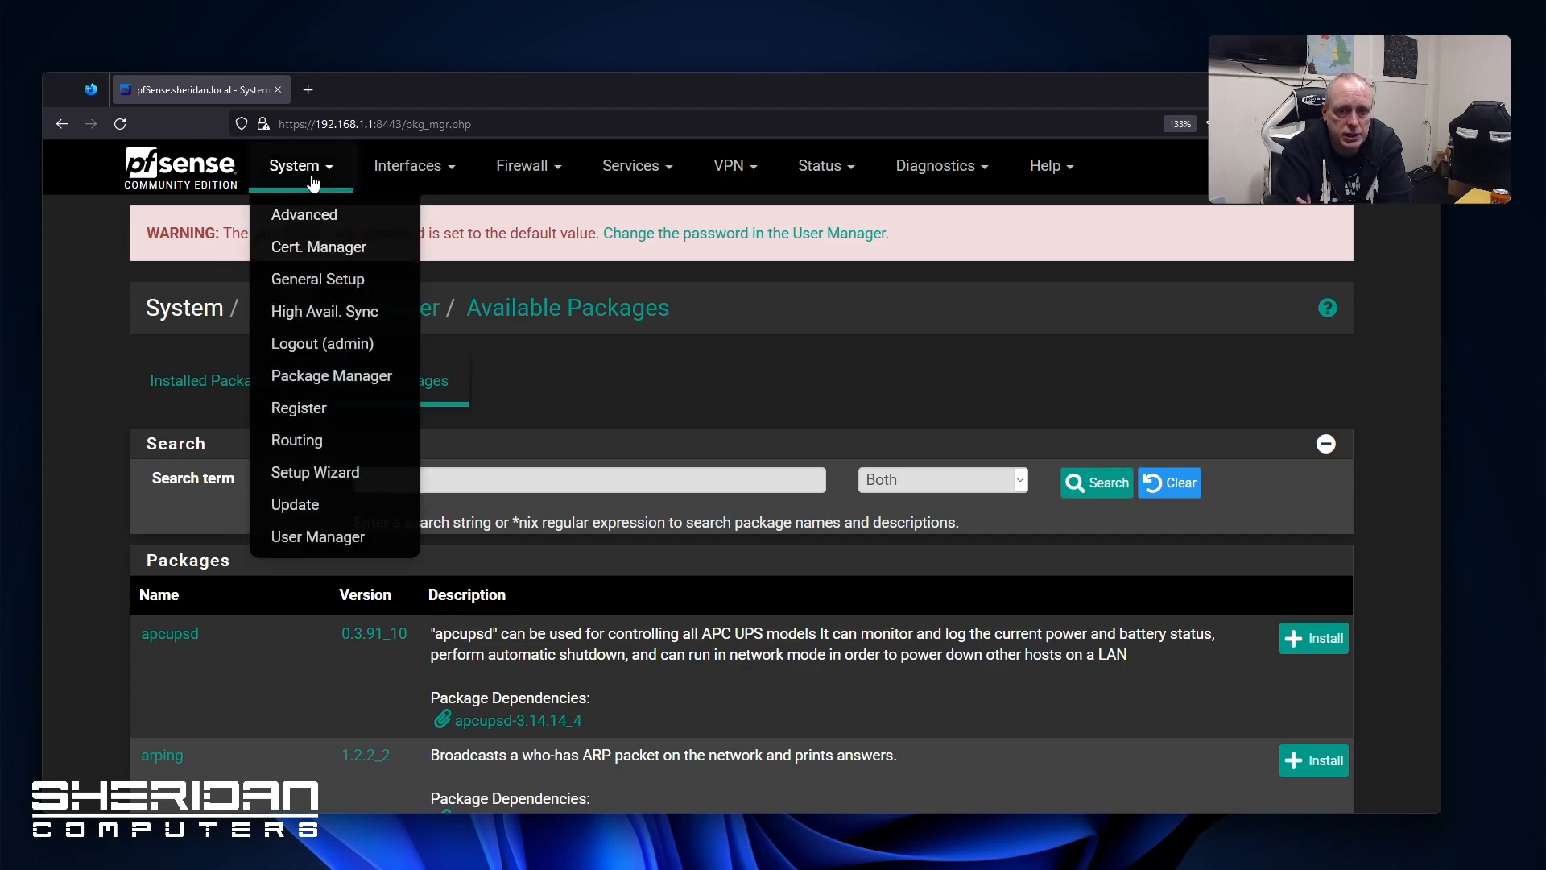
# Visit the Register page, then open the Routing Gateways page listing WAN_DHCP and WAN_DHCP6
pyautogui.click(384, 411)
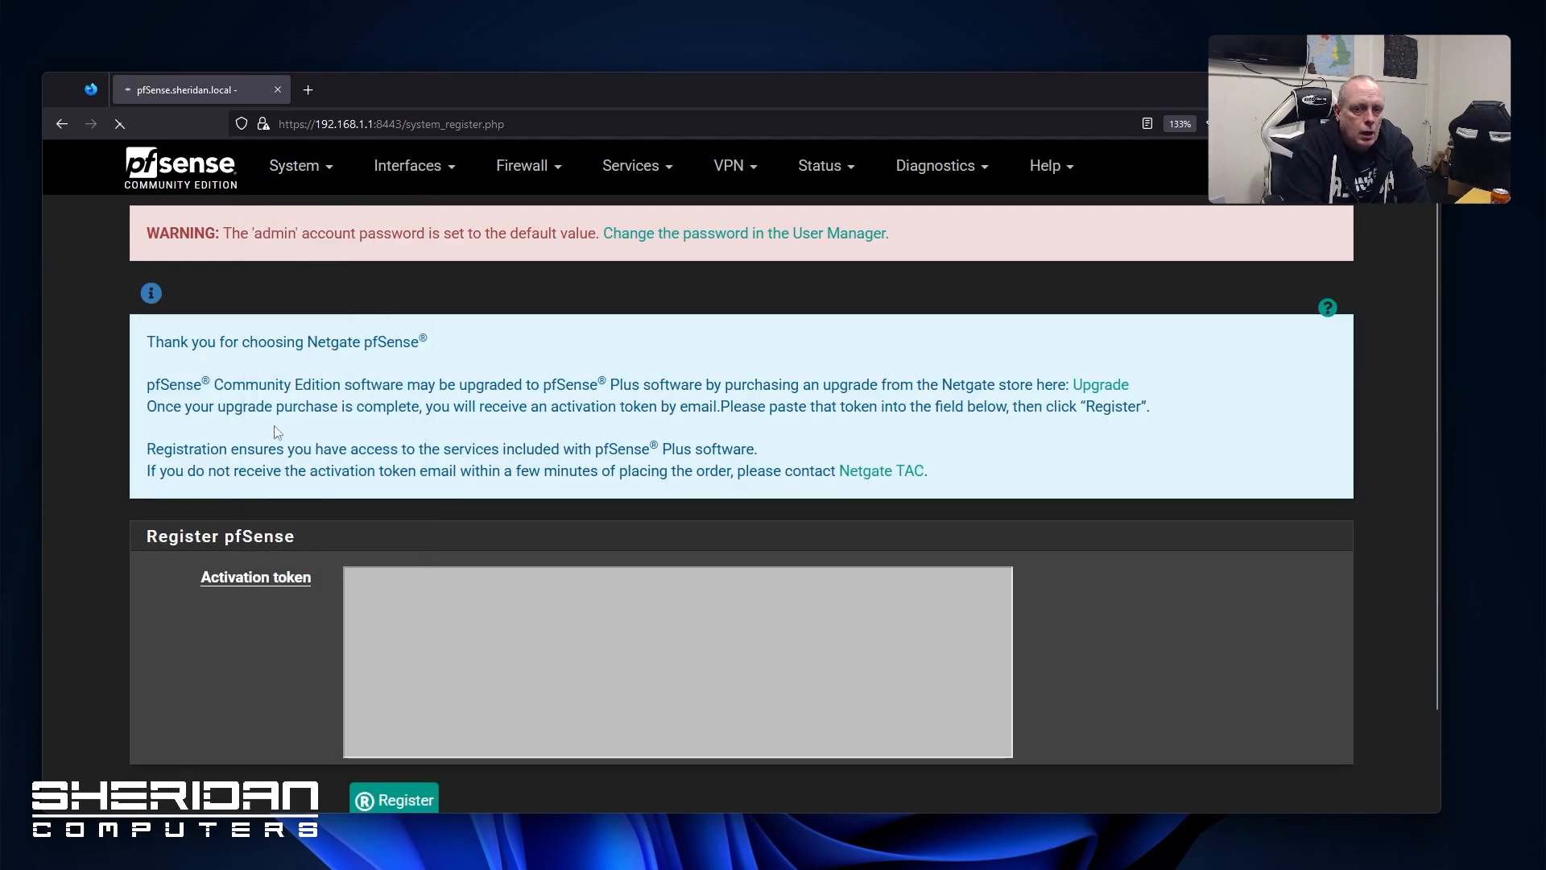
pyautogui.click(298, 181)
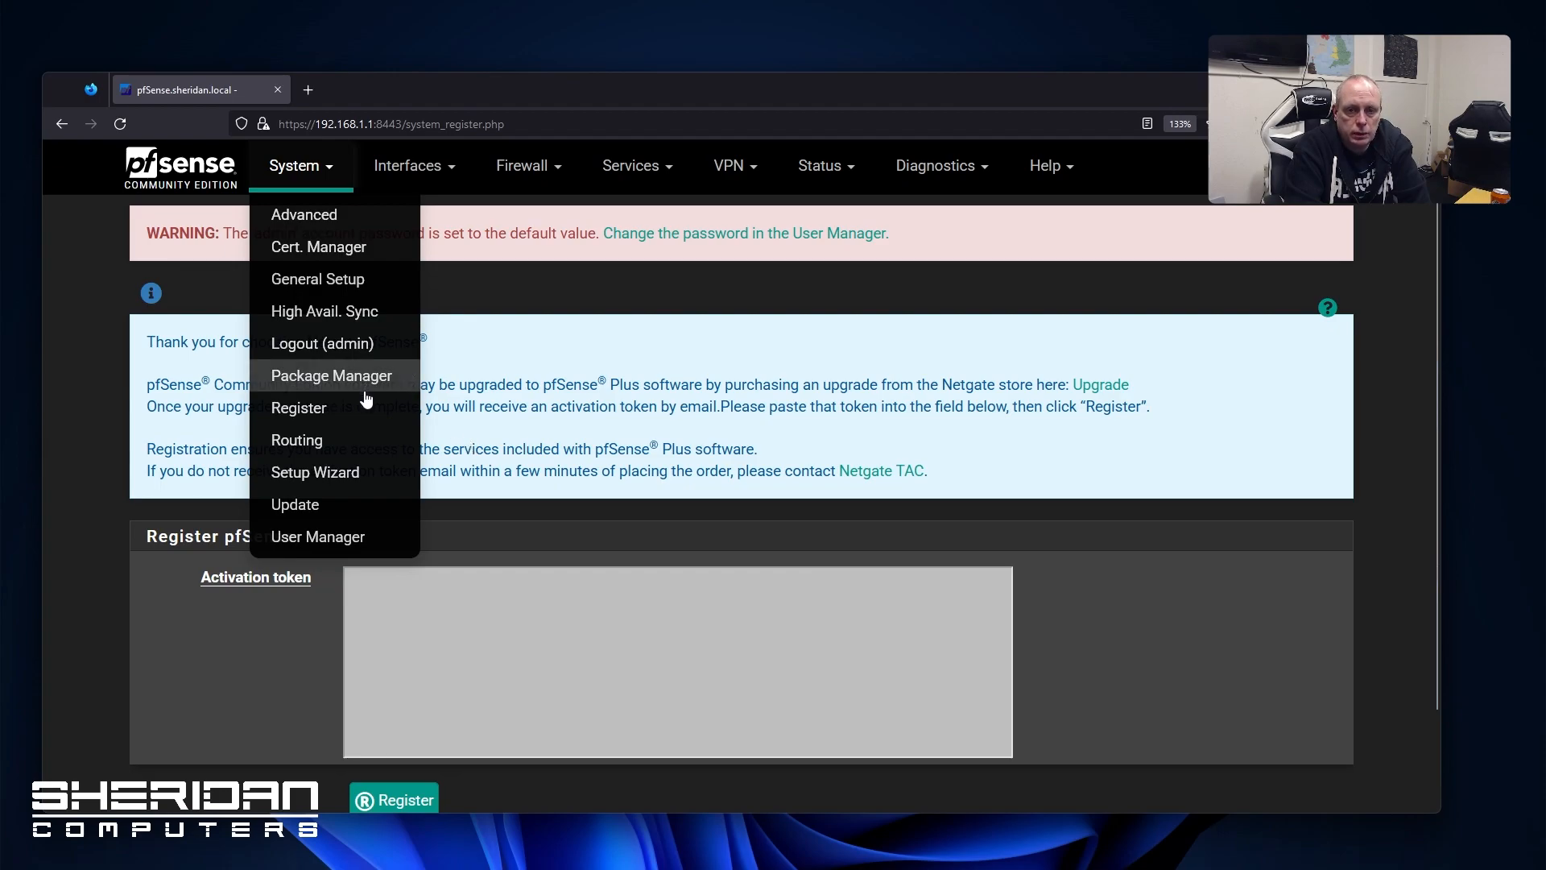
pyautogui.click(364, 440)
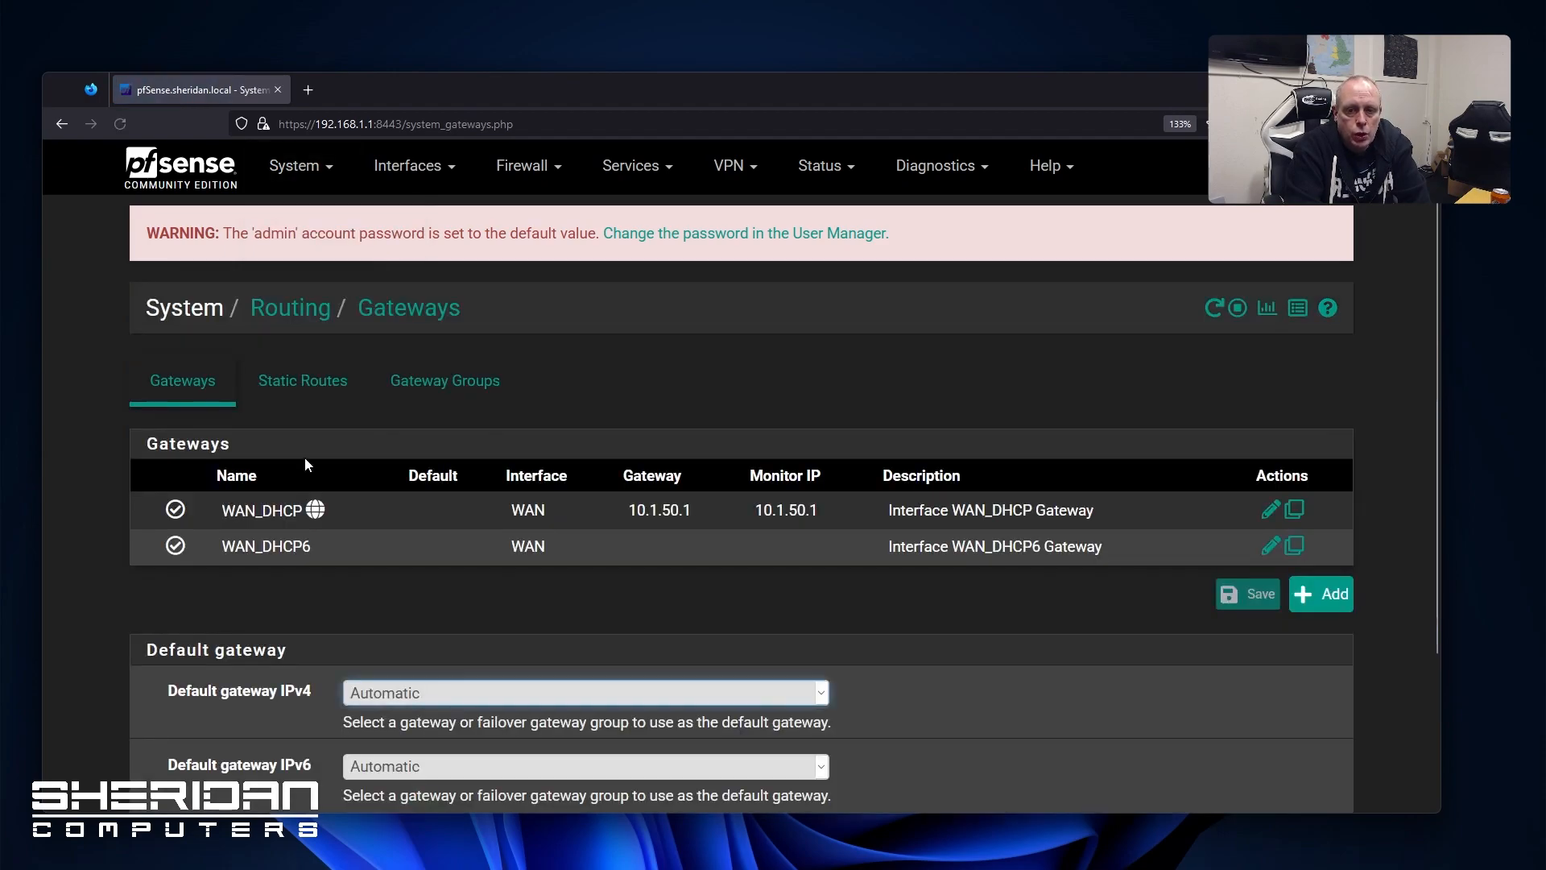
# Make WAN_DHCP the default IPv4 gateway, then save and apply the change
pyautogui.scroll(-3, 305, 457)
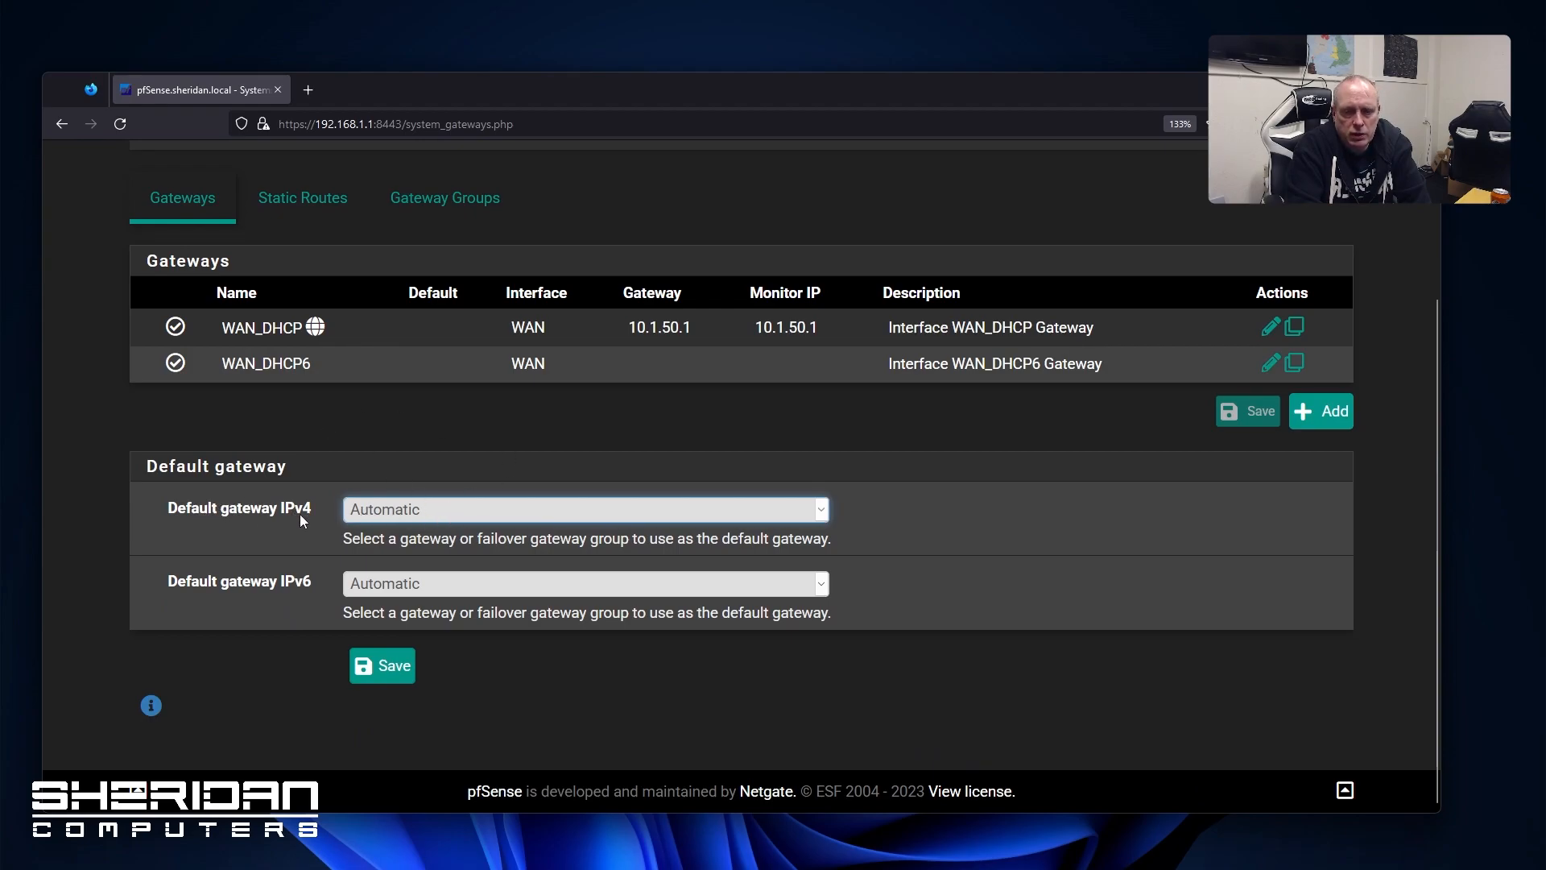
pyautogui.click(495, 514)
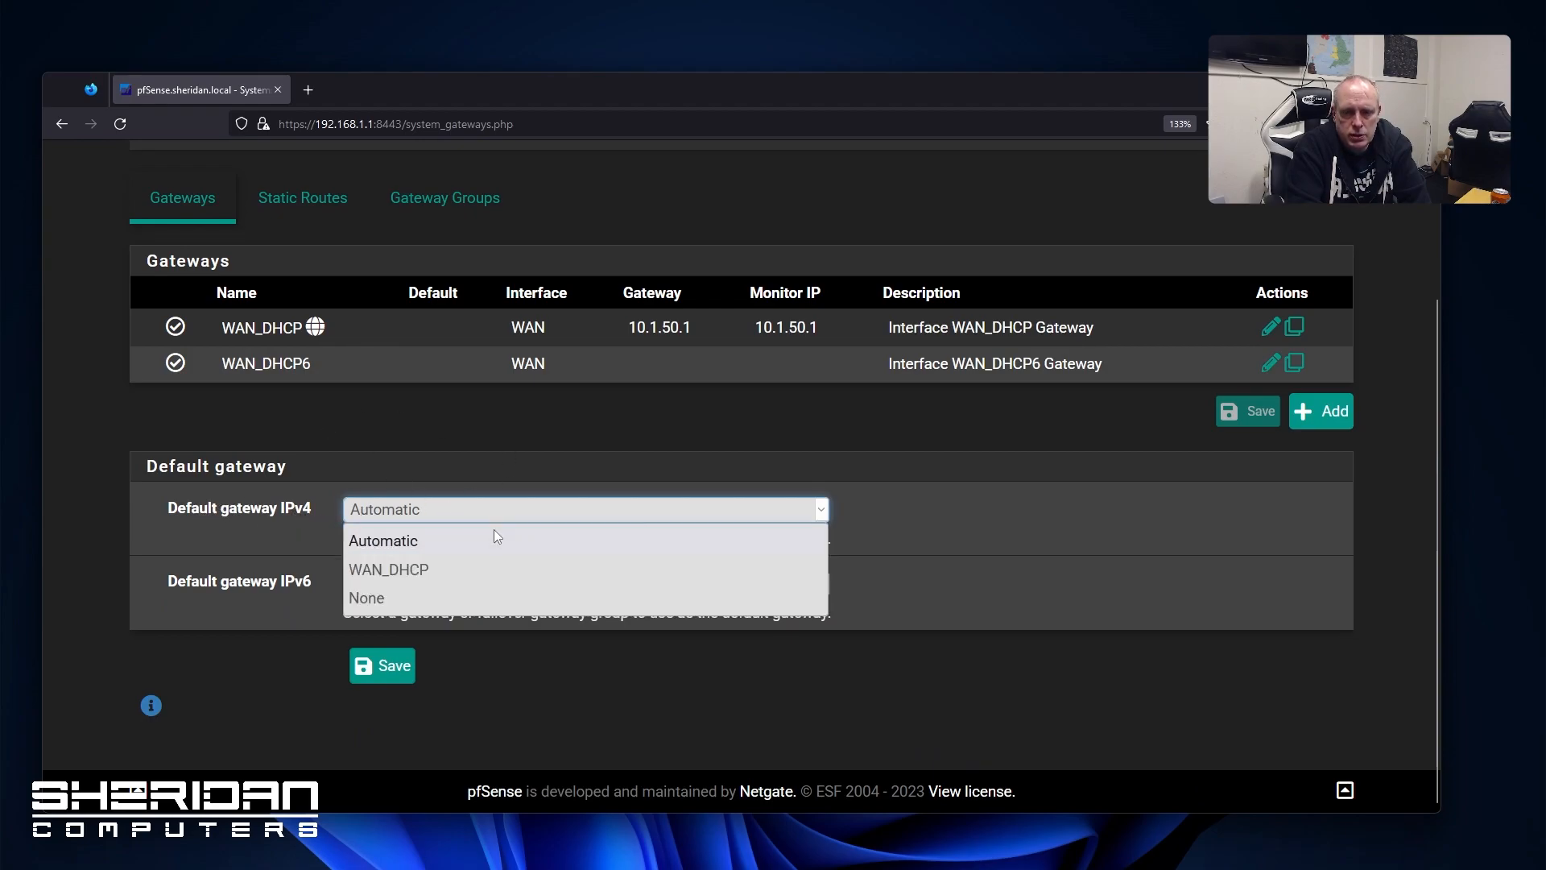
pyautogui.click(479, 573)
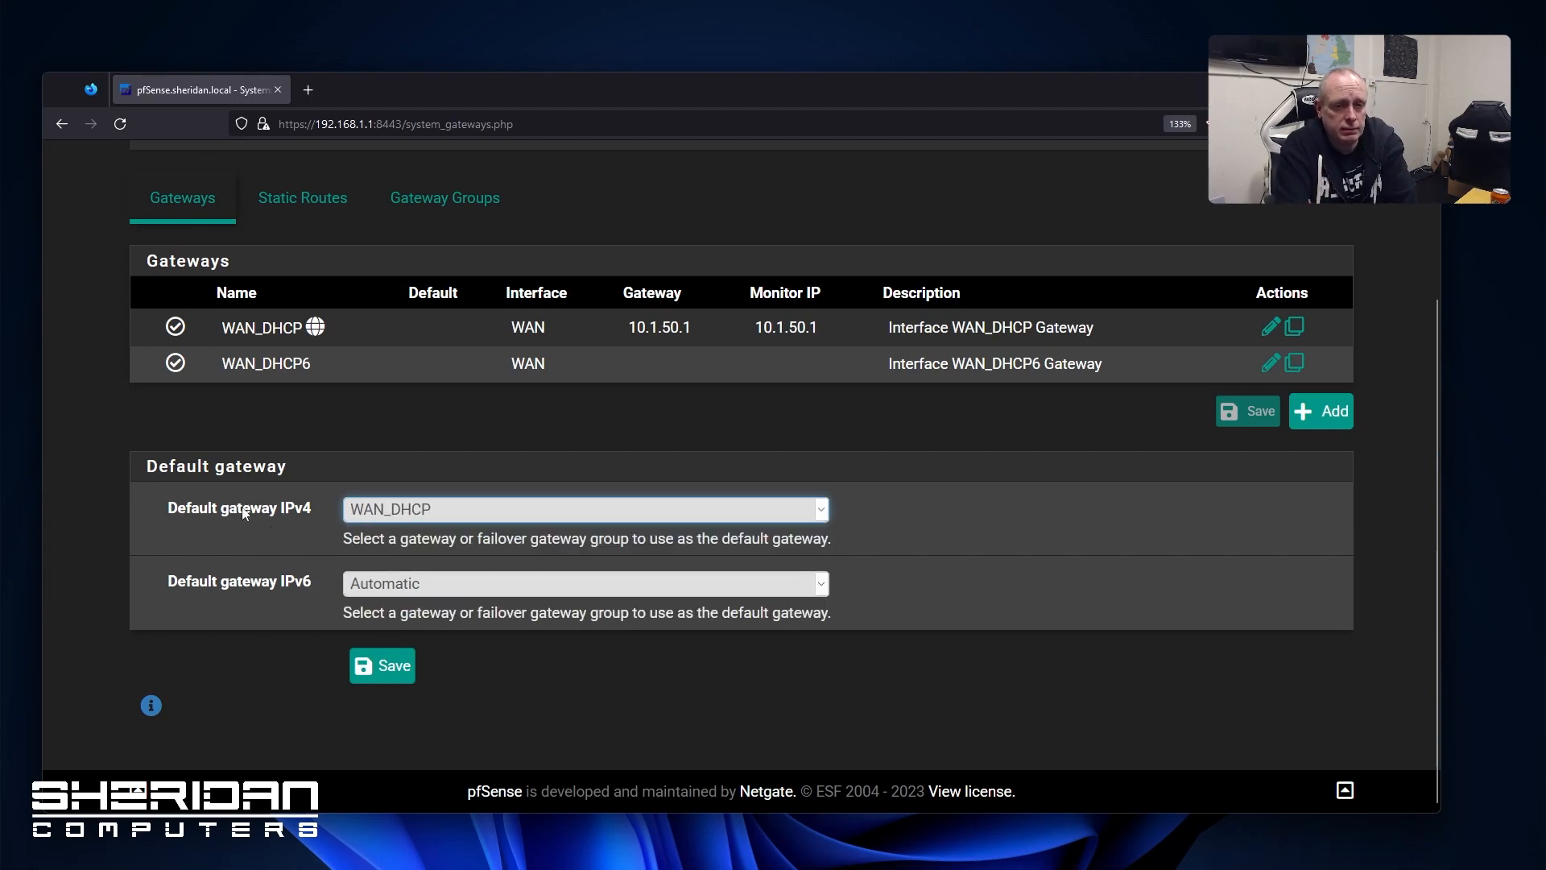
pyautogui.click(427, 509)
pyautogui.click(419, 572)
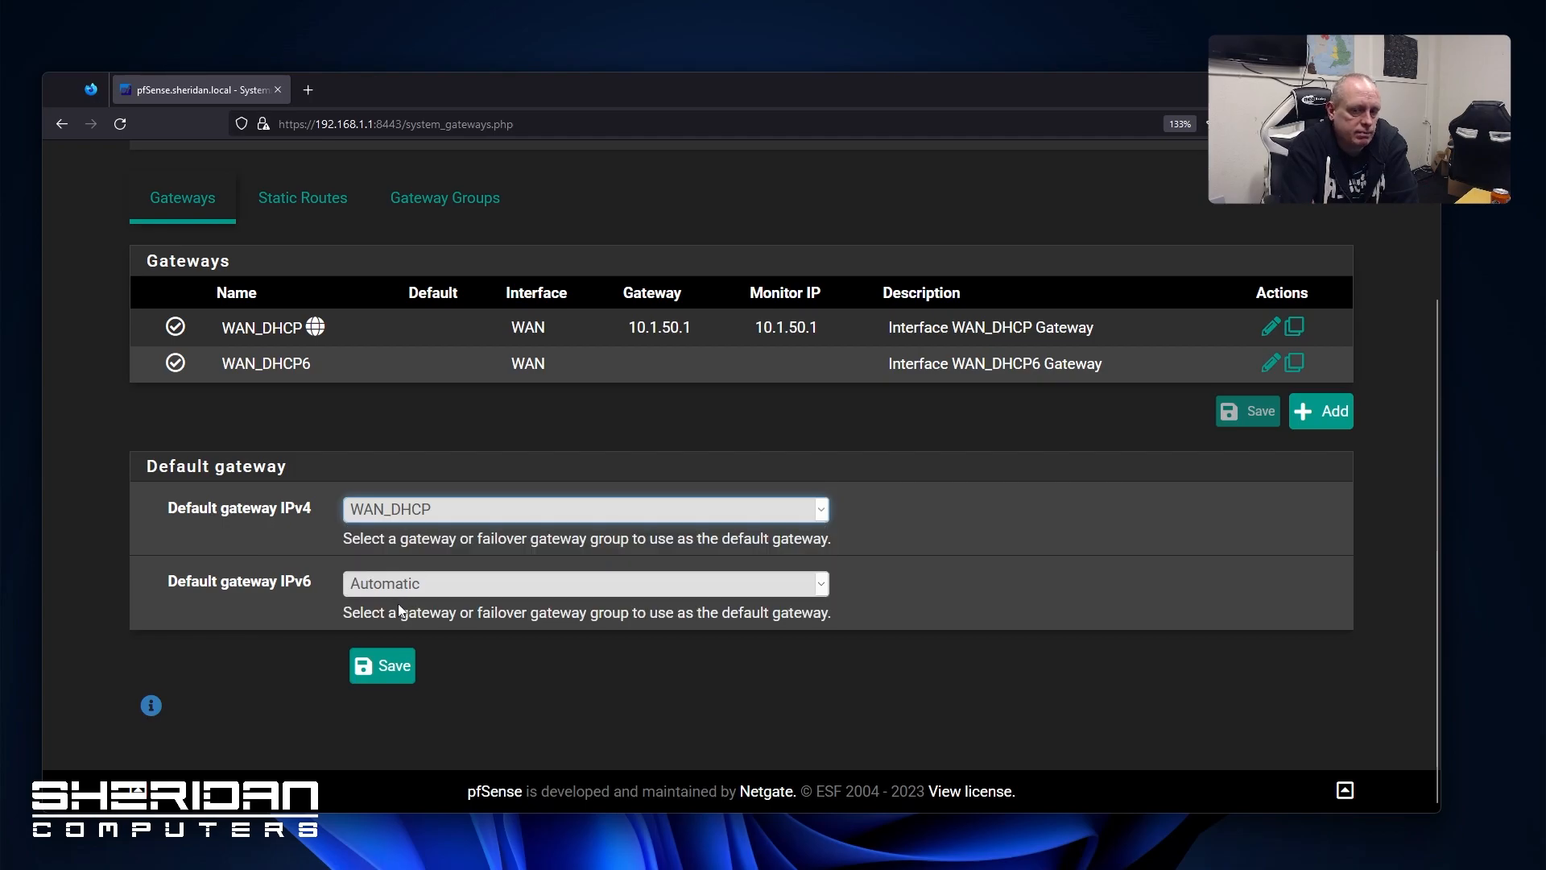
pyautogui.click(397, 675)
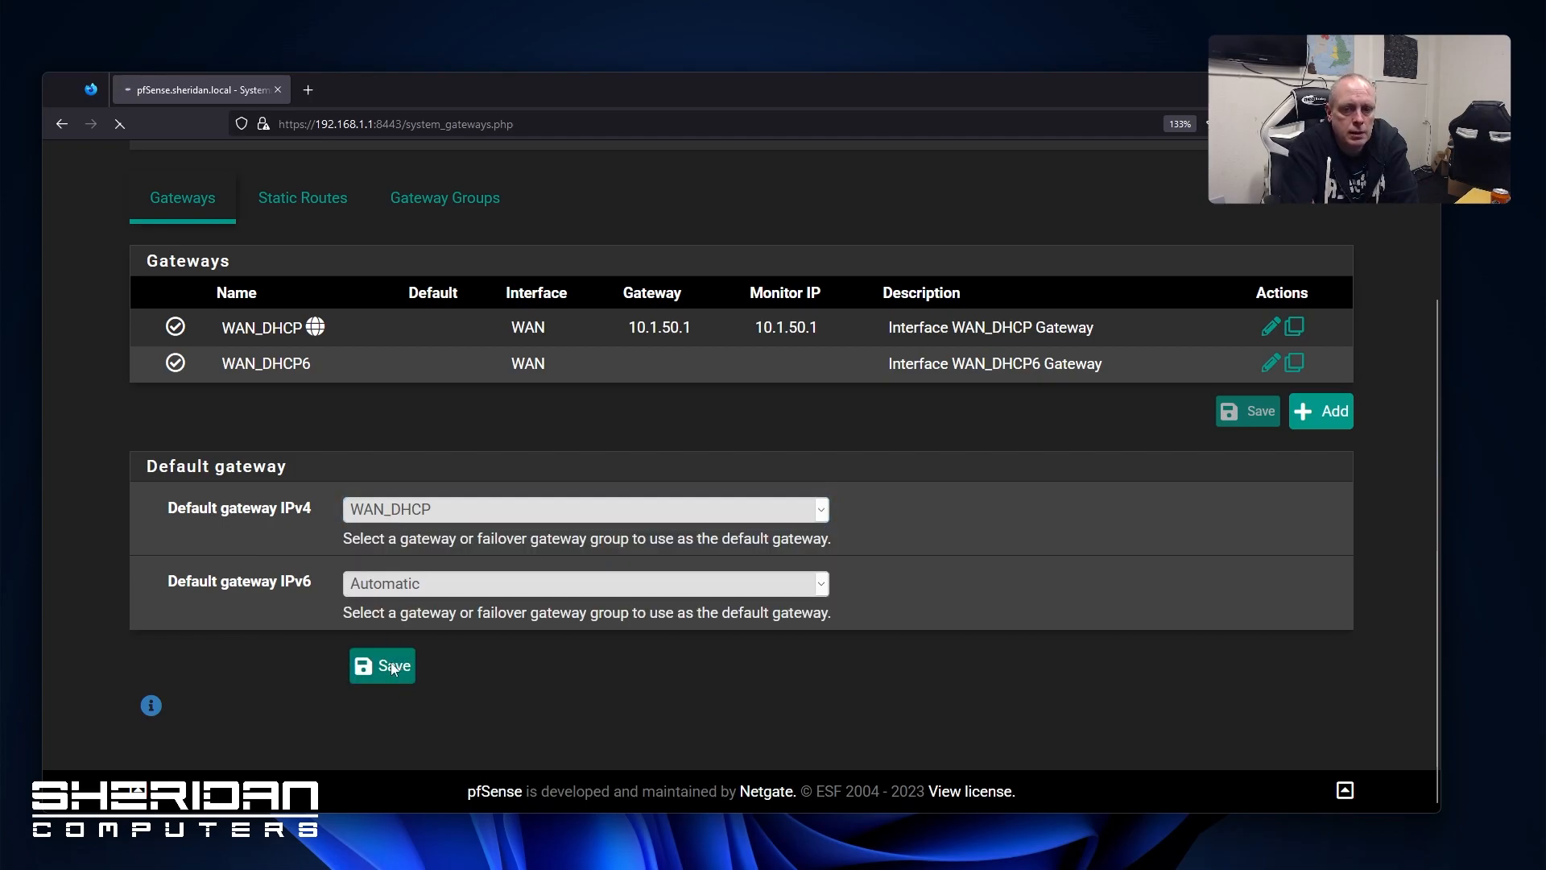
pyautogui.click(1238, 402)
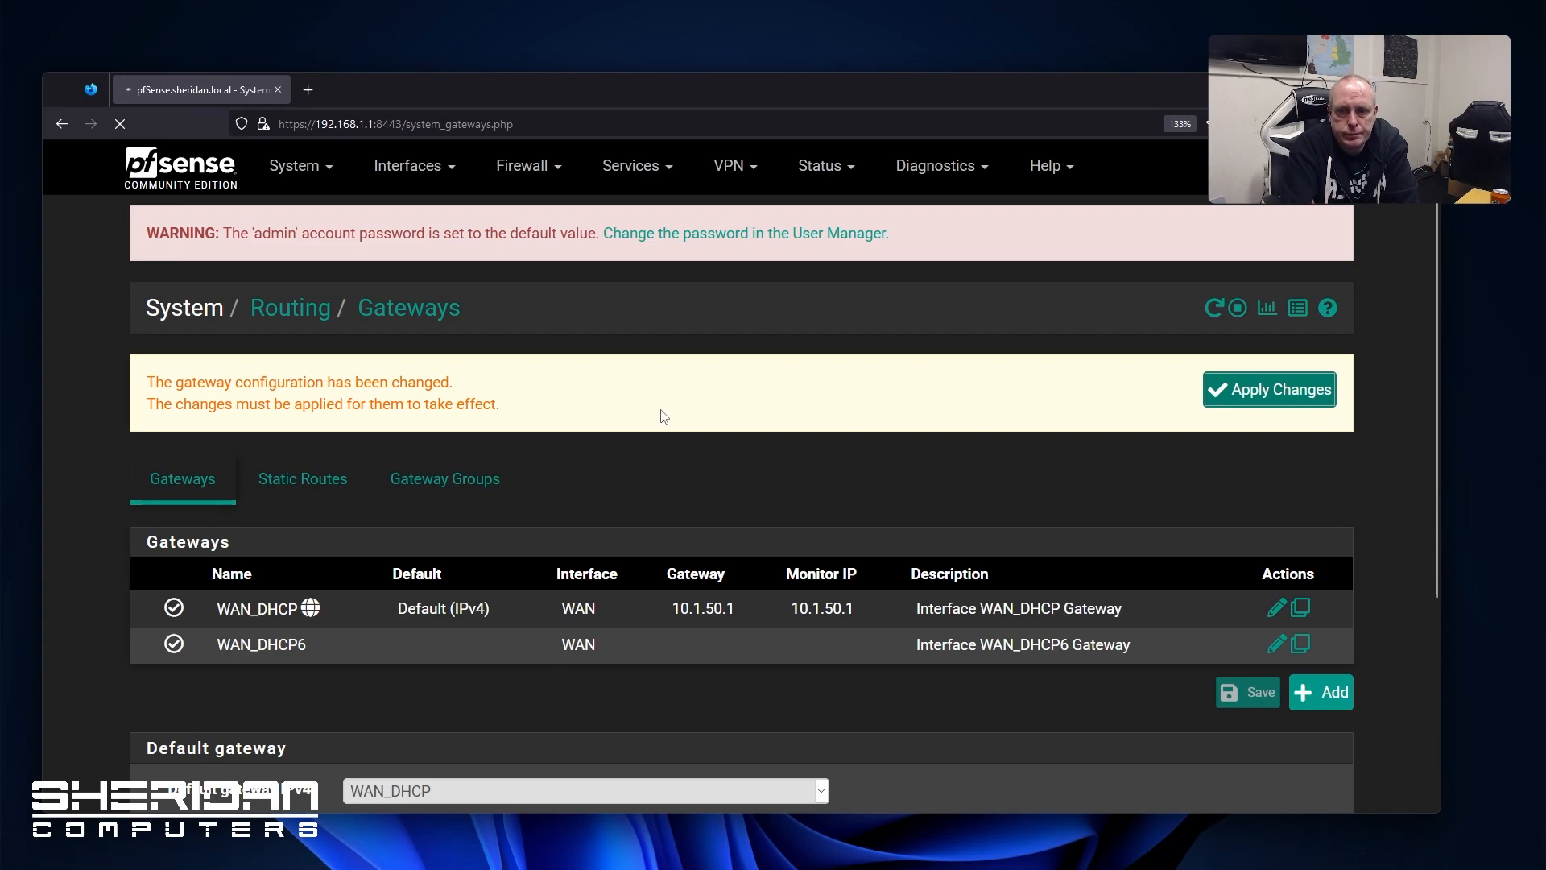
# Look at Static Routes and Gateway Groups, then go to System Update
pyautogui.click(298, 462)
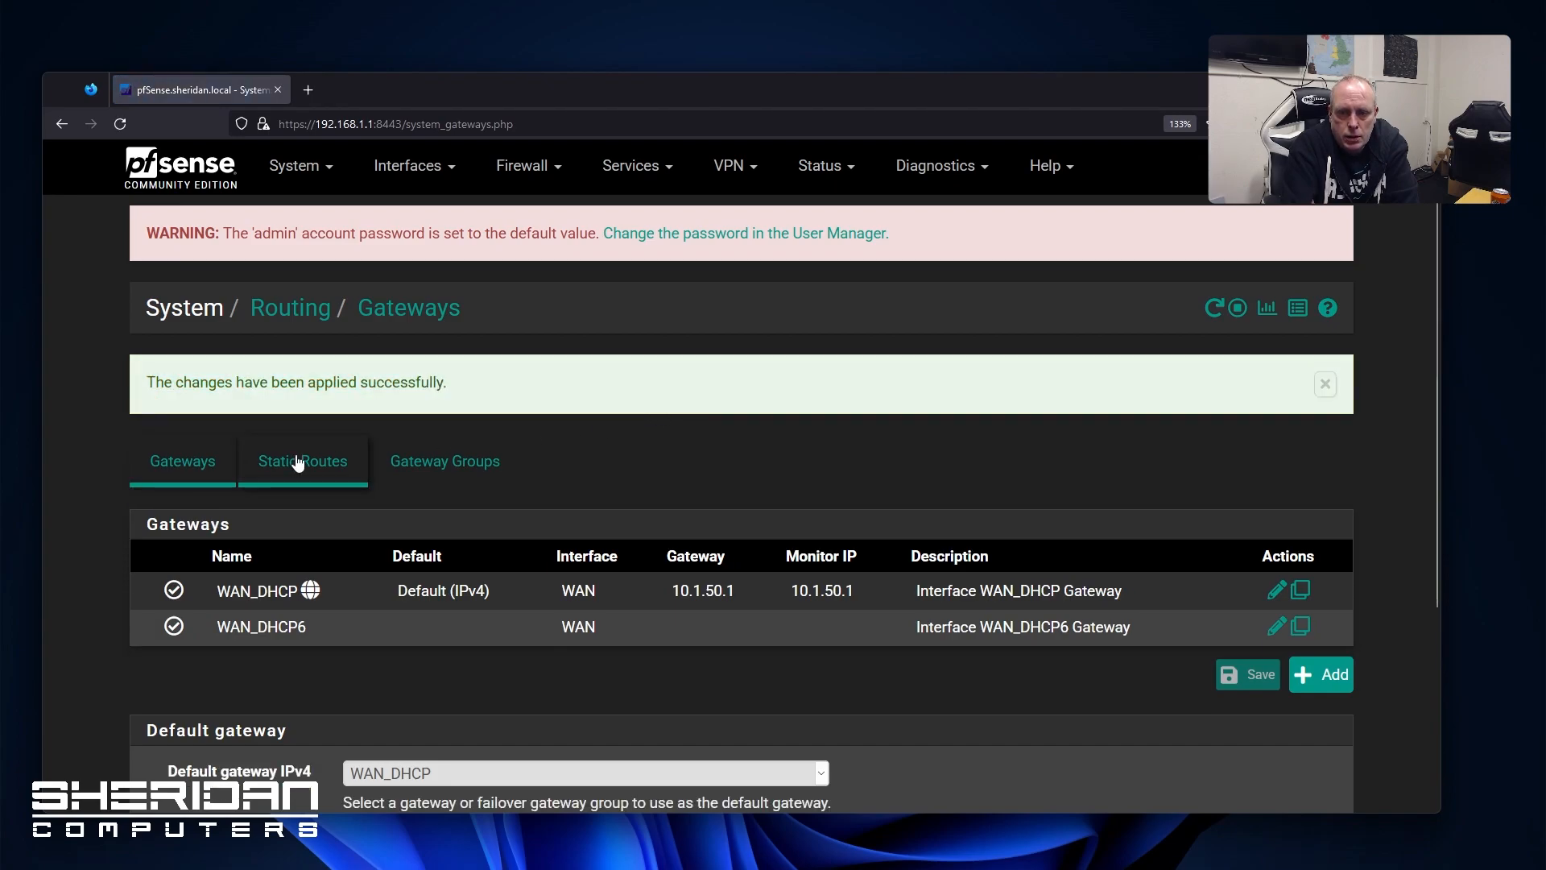
pyautogui.click(440, 385)
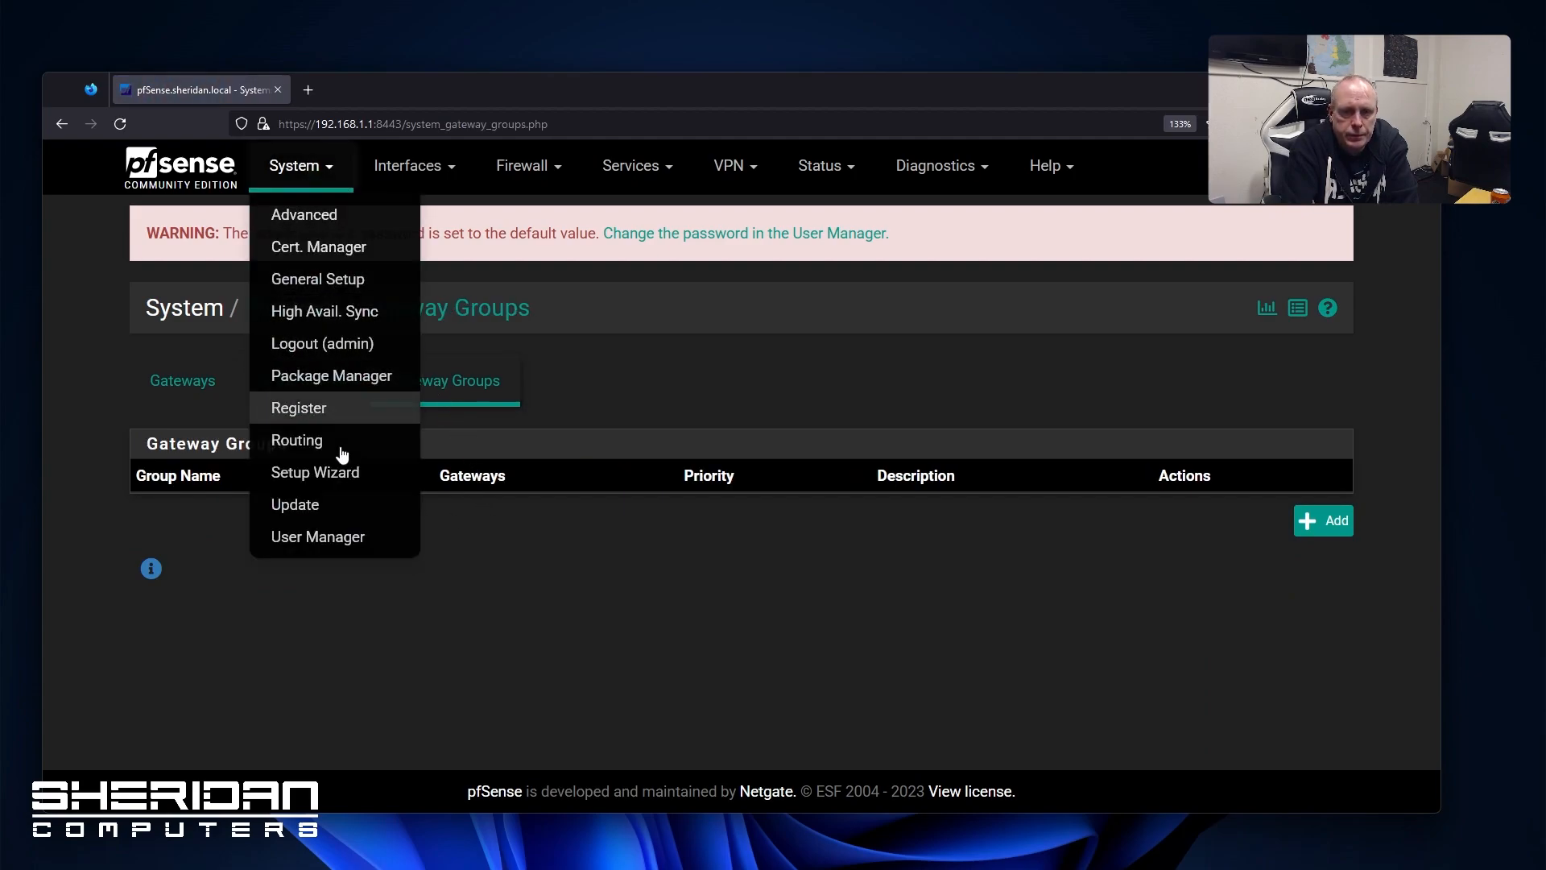
pyautogui.click(334, 505)
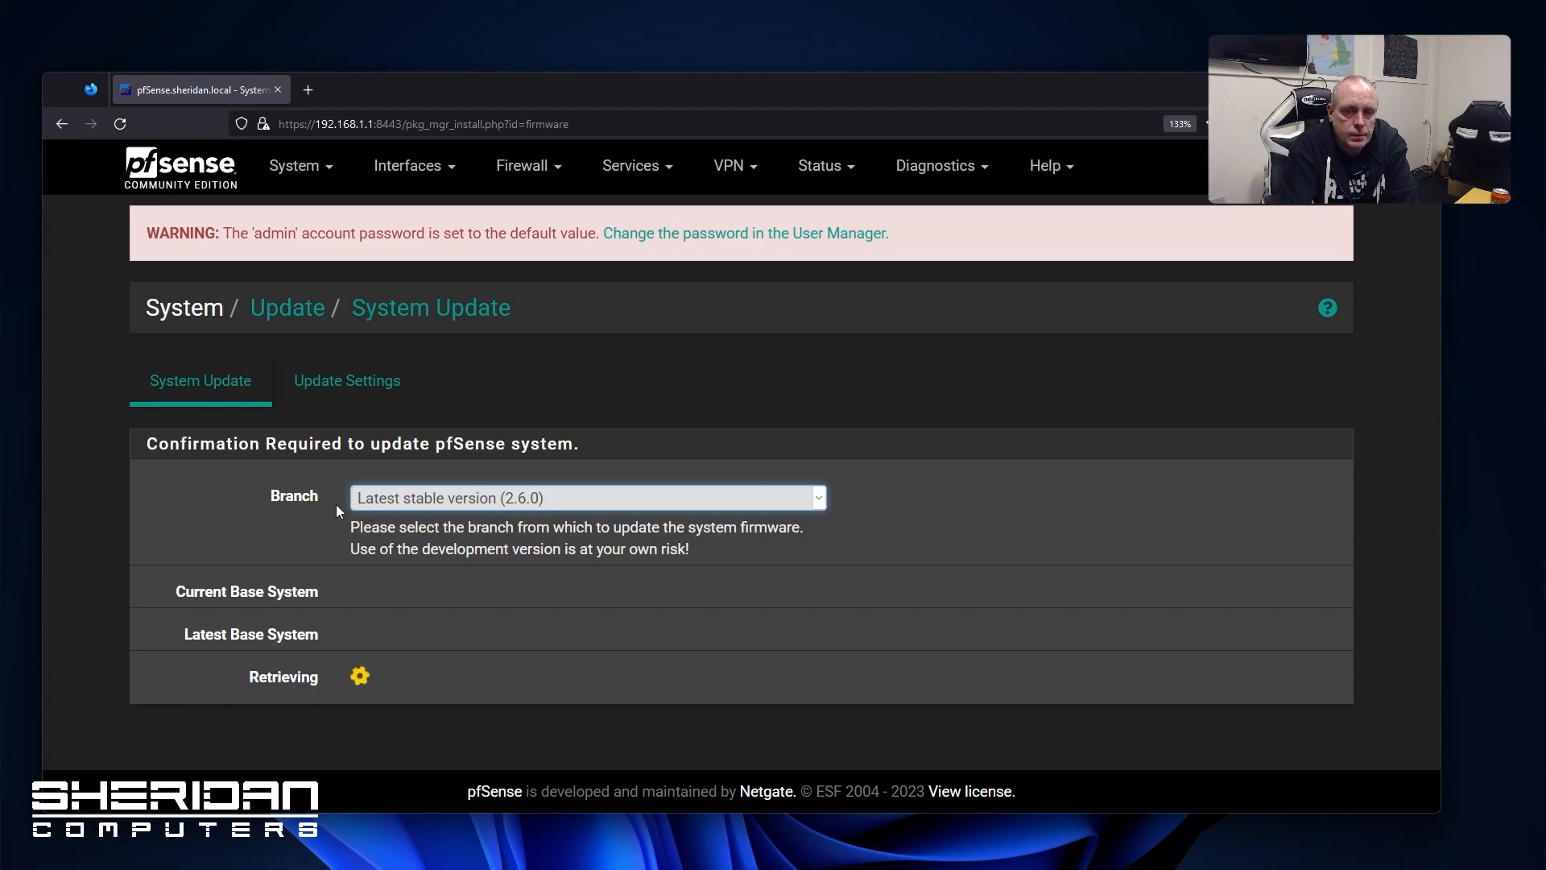
# Keep the update branch on Latest stable version (2.6.0), then open the User Manager
pyautogui.click(367, 499)
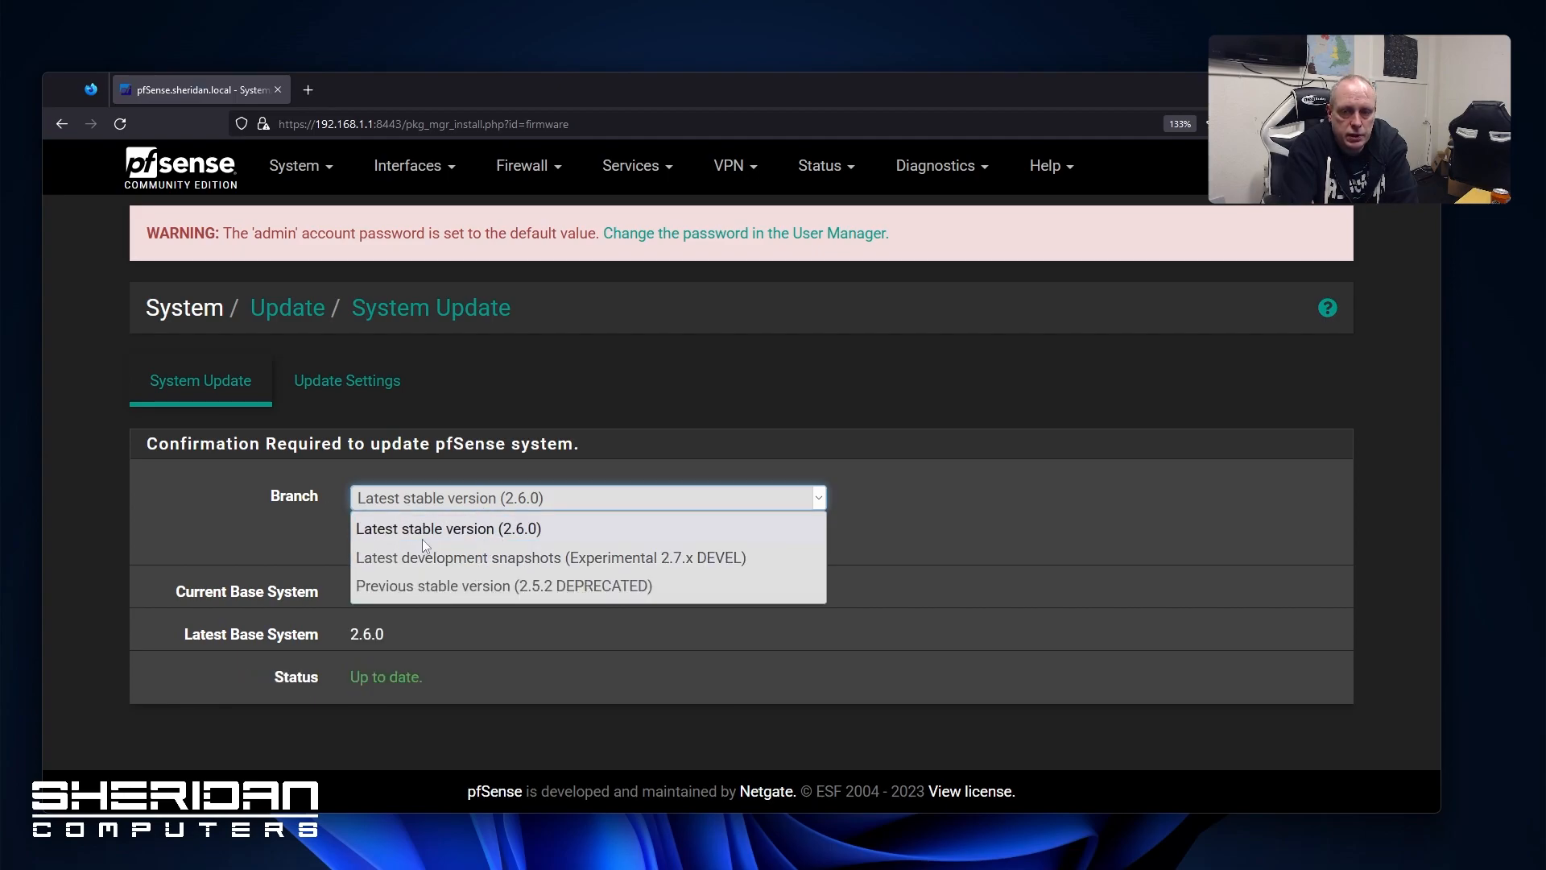
pyautogui.click(239, 636)
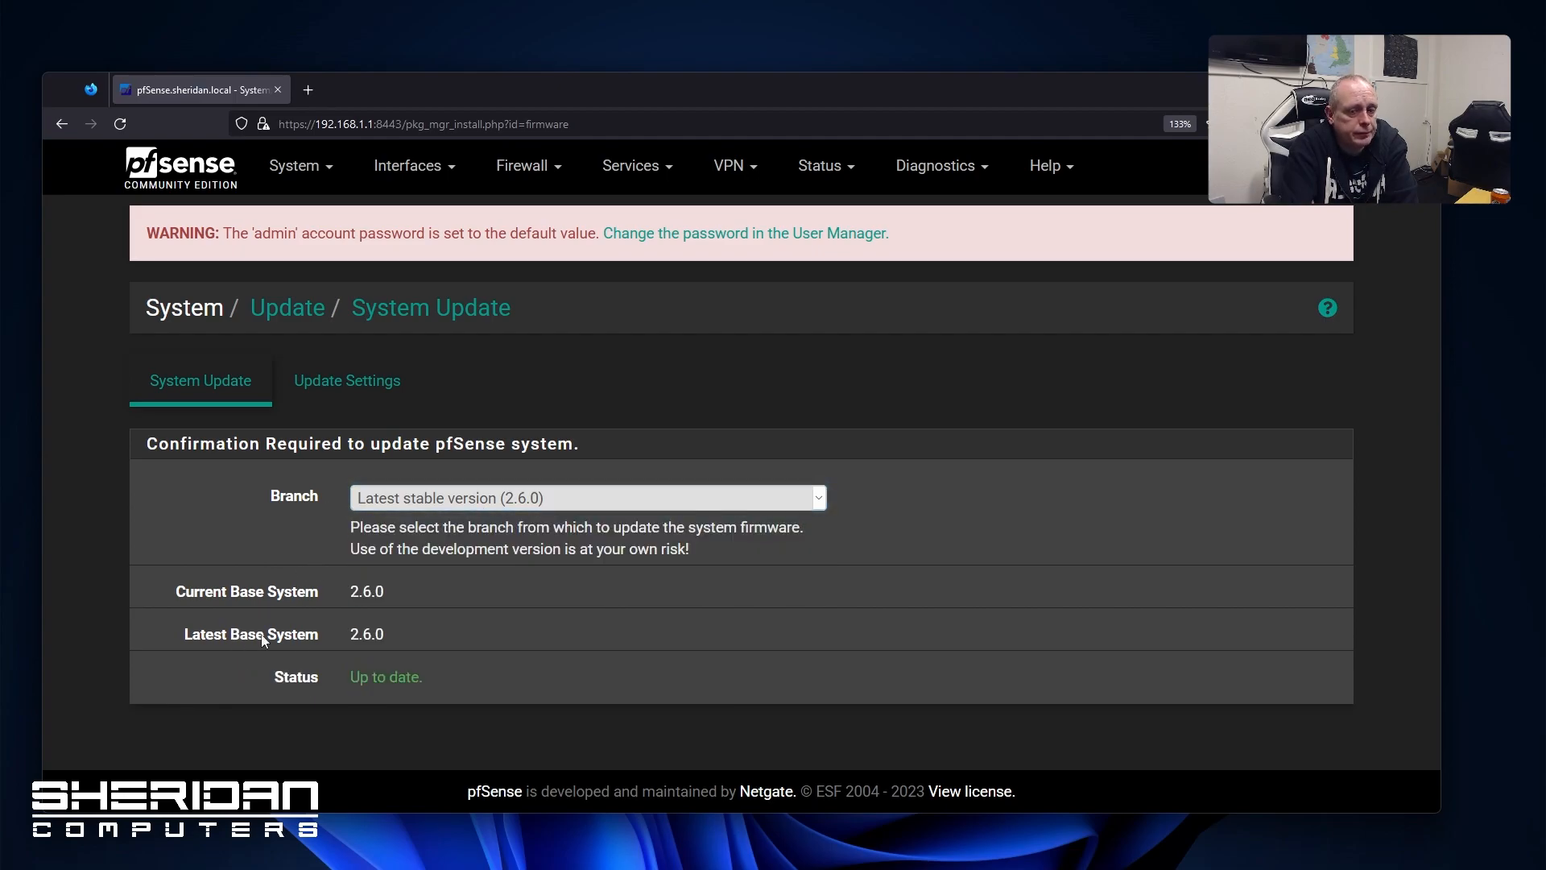
pyautogui.click(327, 178)
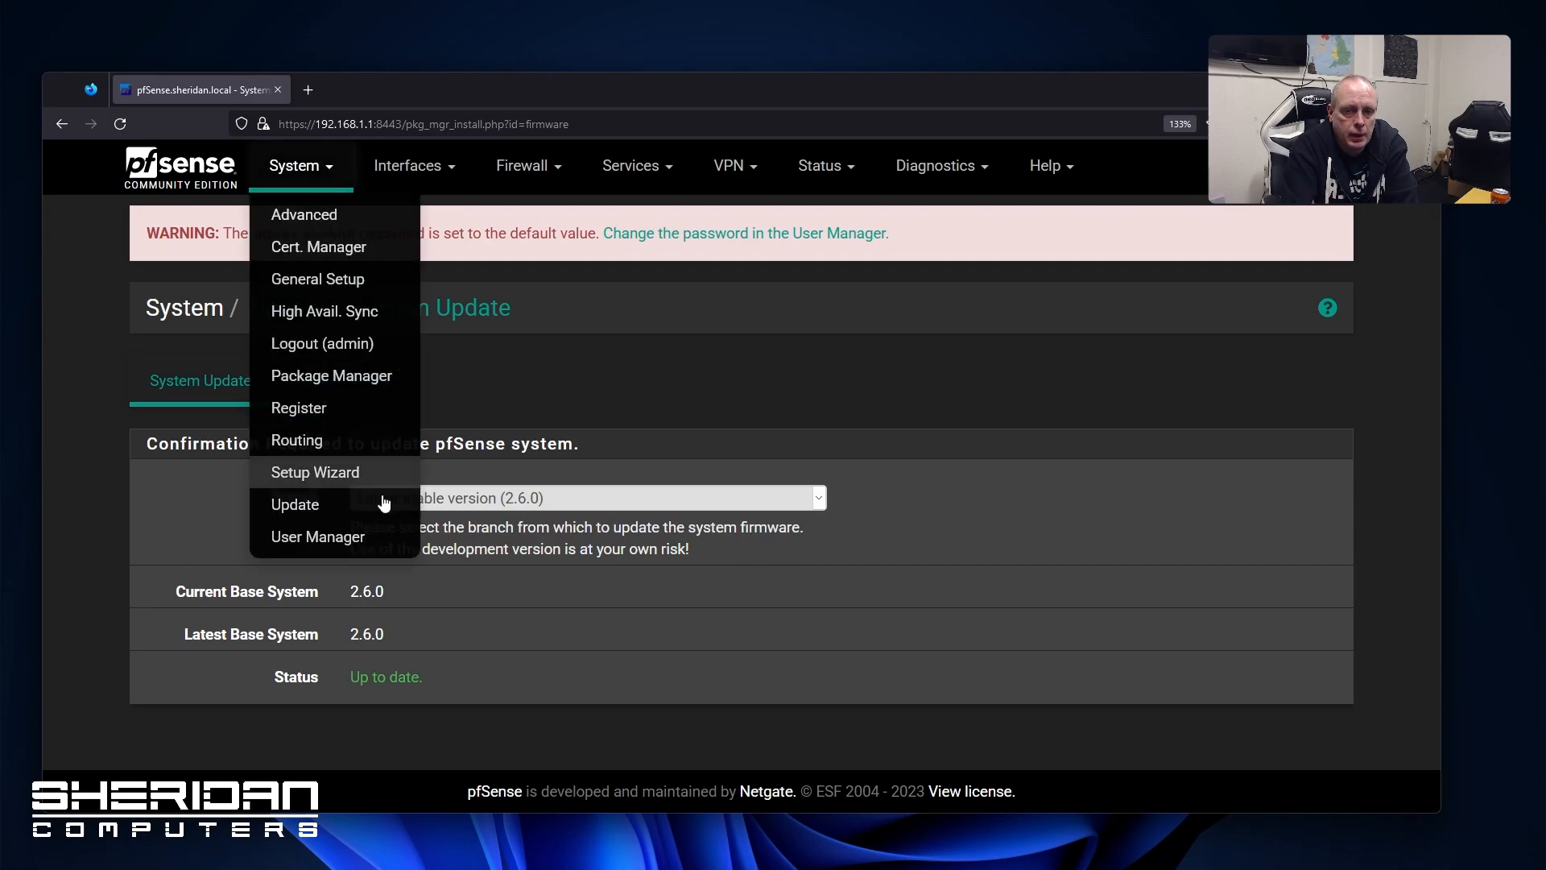
pyautogui.click(367, 536)
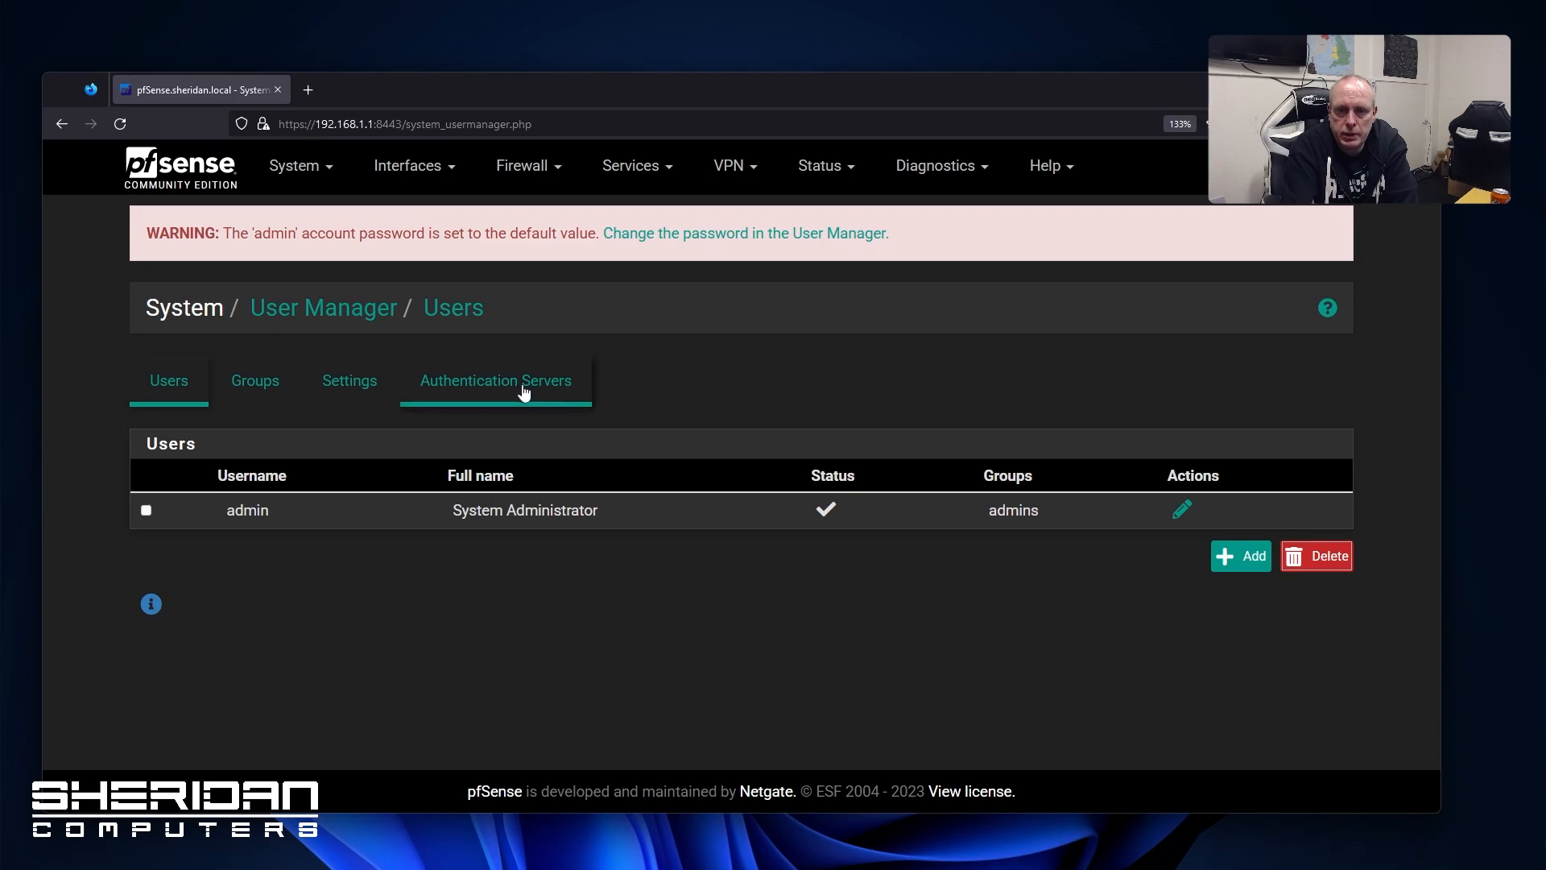
# Open Interfaces > Assignments to see WAN on igc3 and LAN on igc0
pyautogui.click(439, 166)
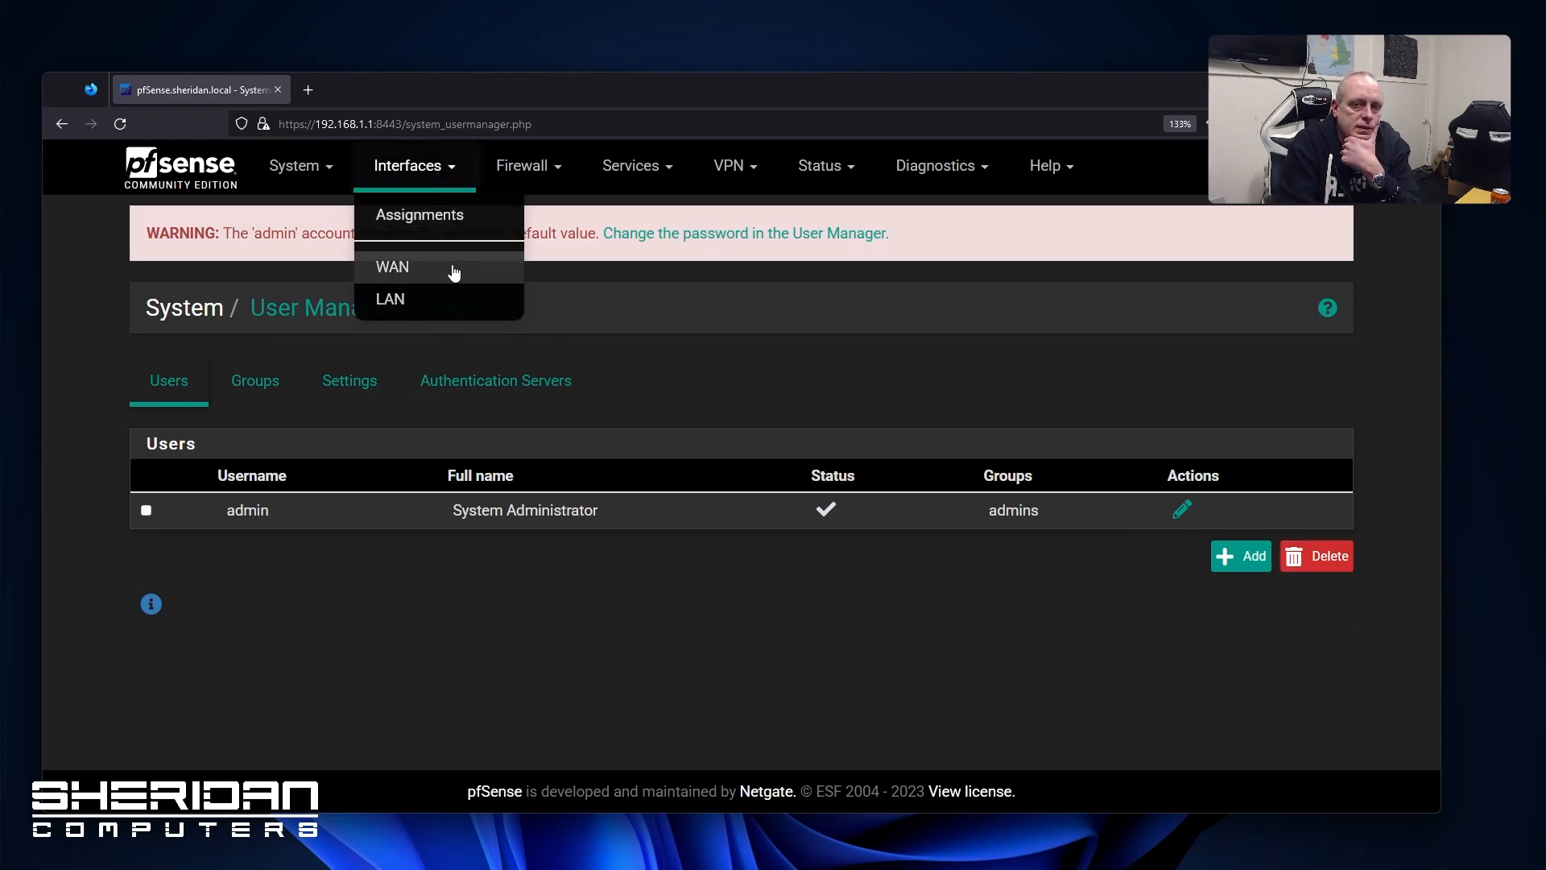
pyautogui.click(445, 218)
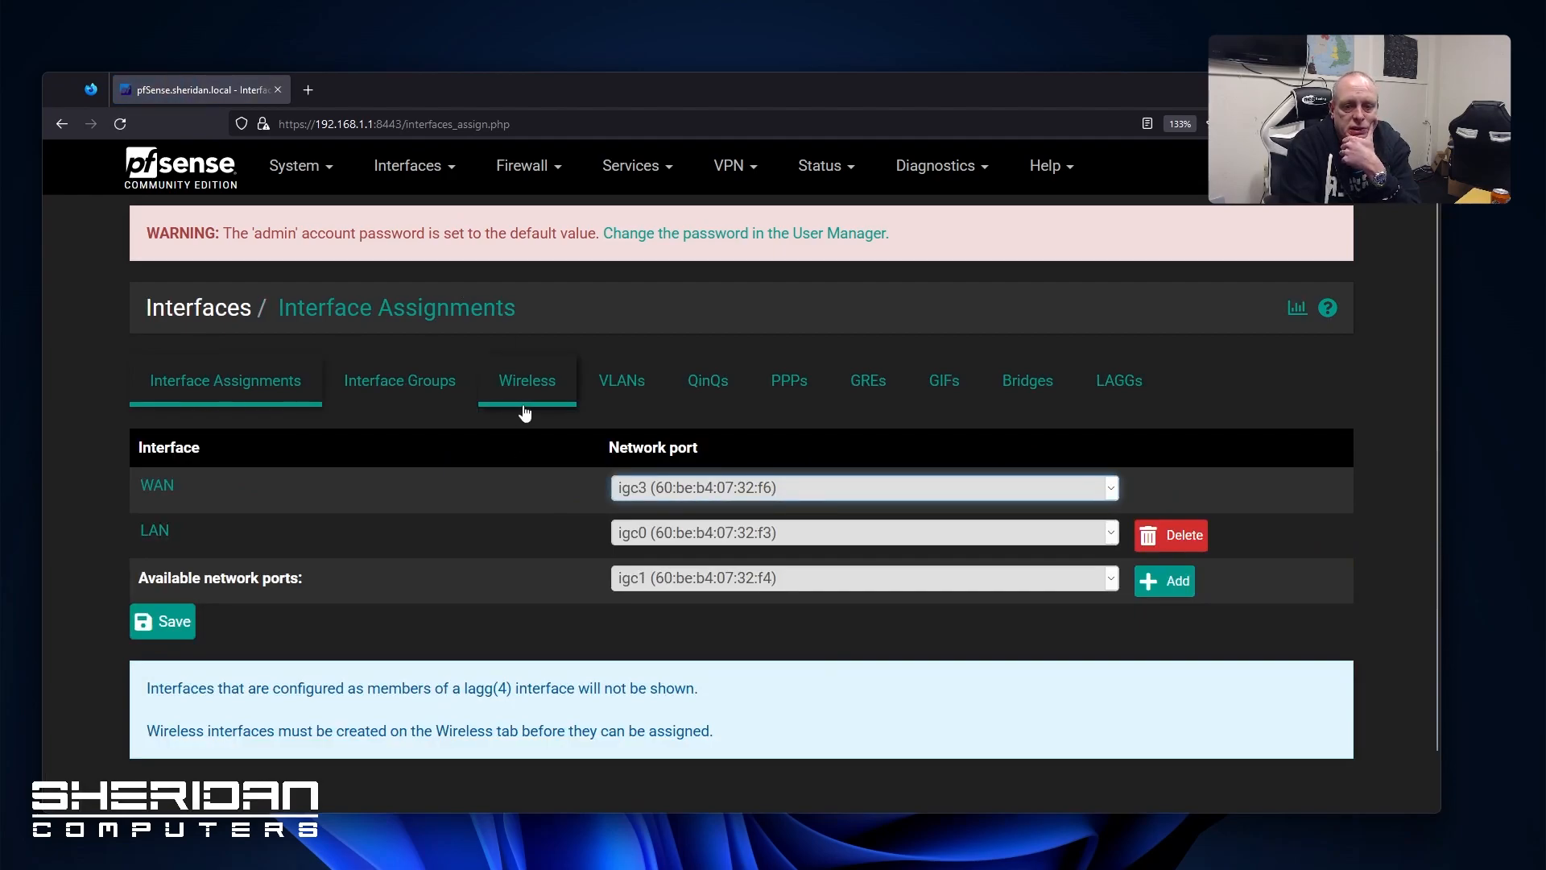
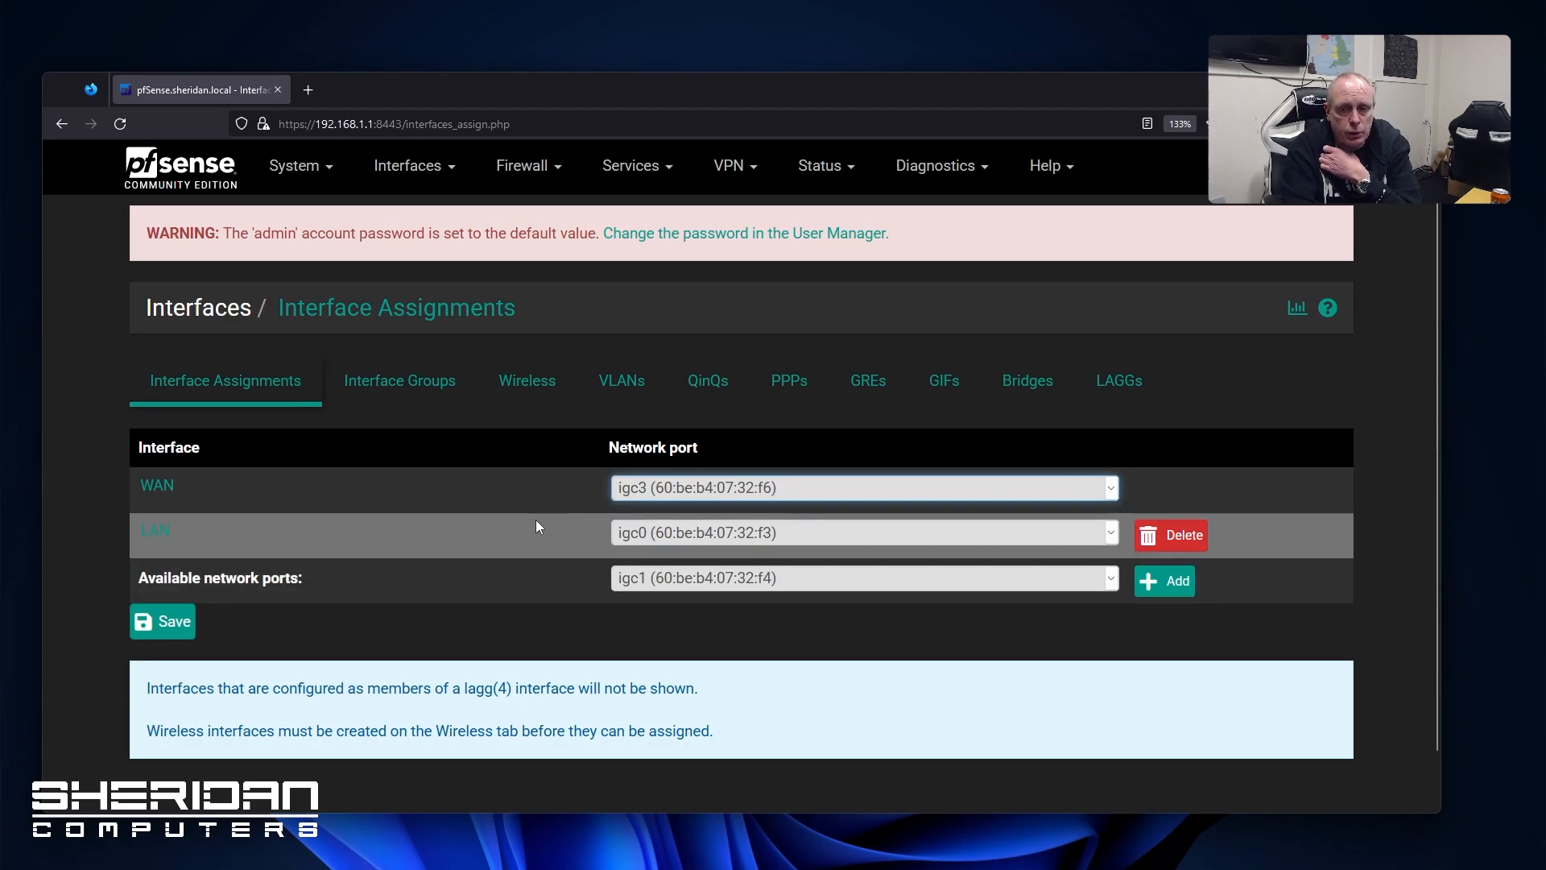
# Add ports igc1 and igc2 as new interfaces and save the assignments
pyautogui.click(902, 579)
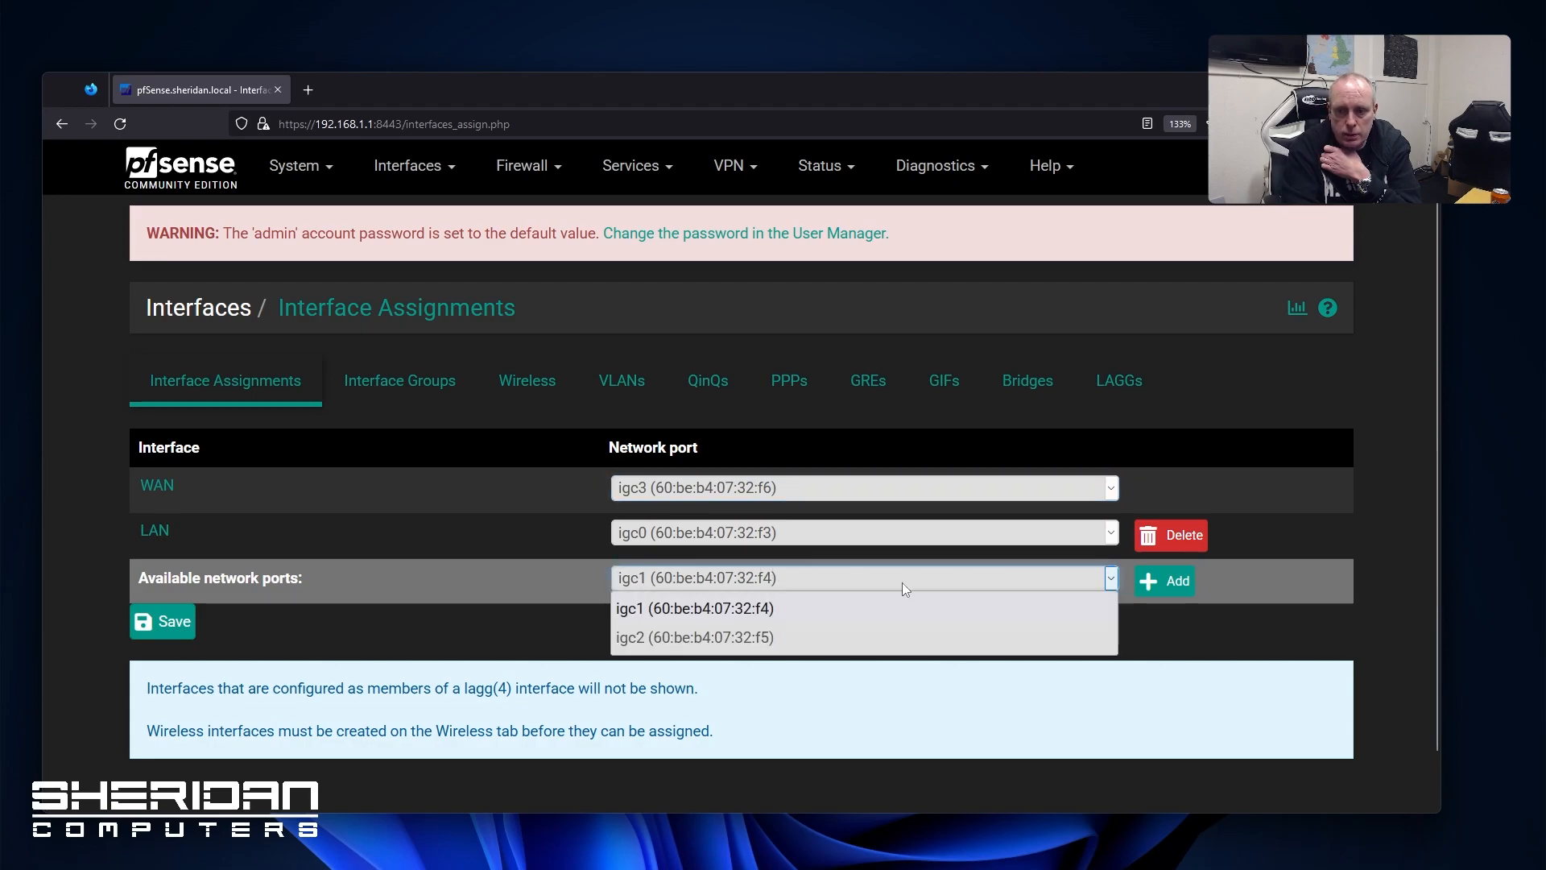
pyautogui.click(871, 612)
pyautogui.click(1165, 580)
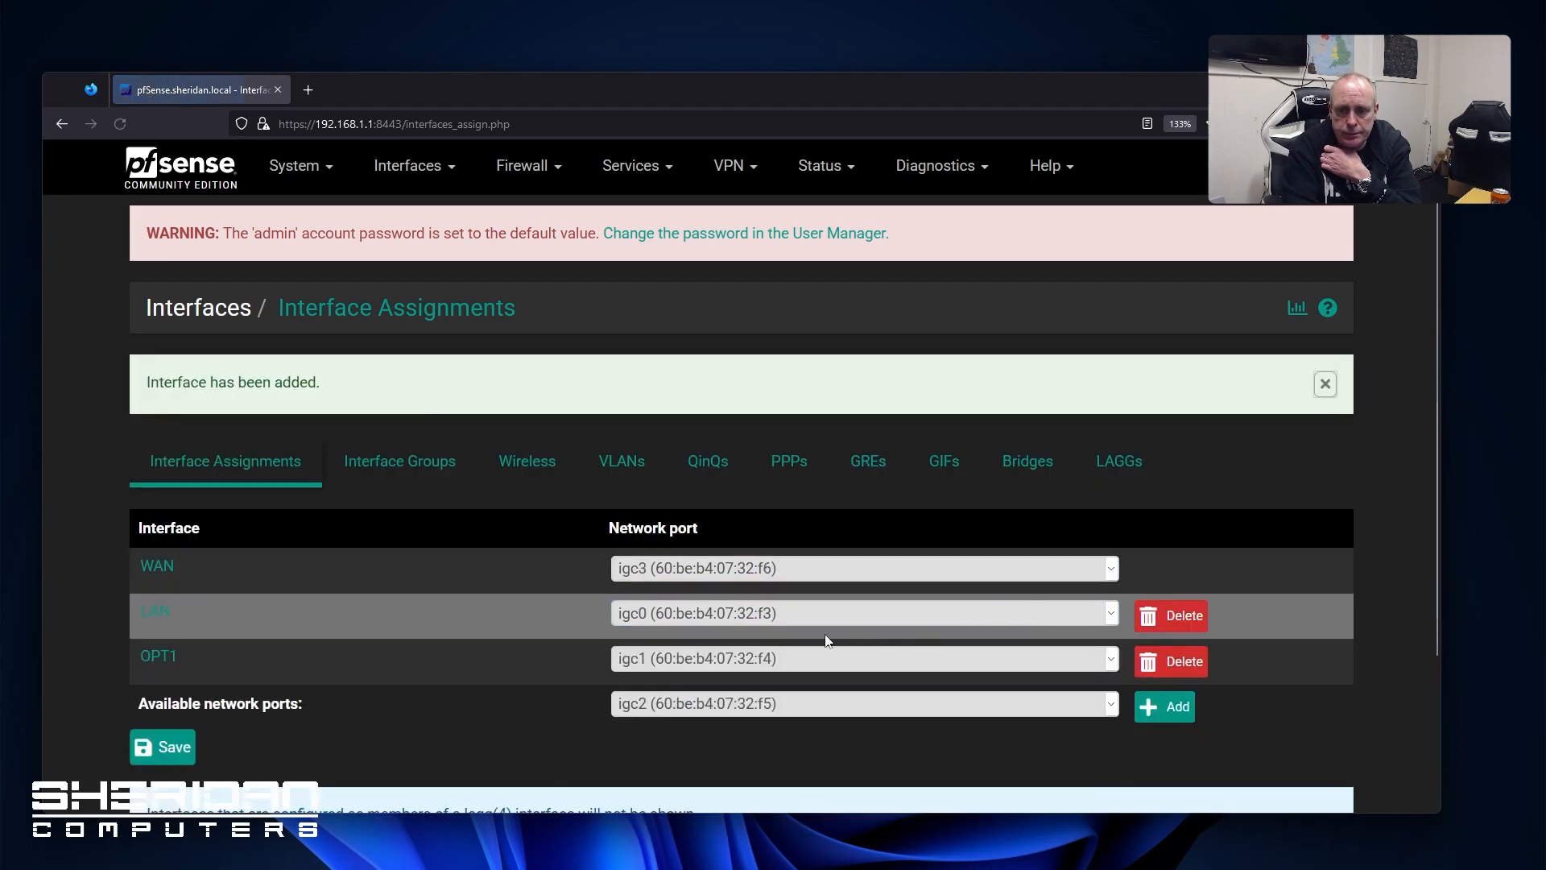
pyautogui.click(752, 704)
pyautogui.click(752, 733)
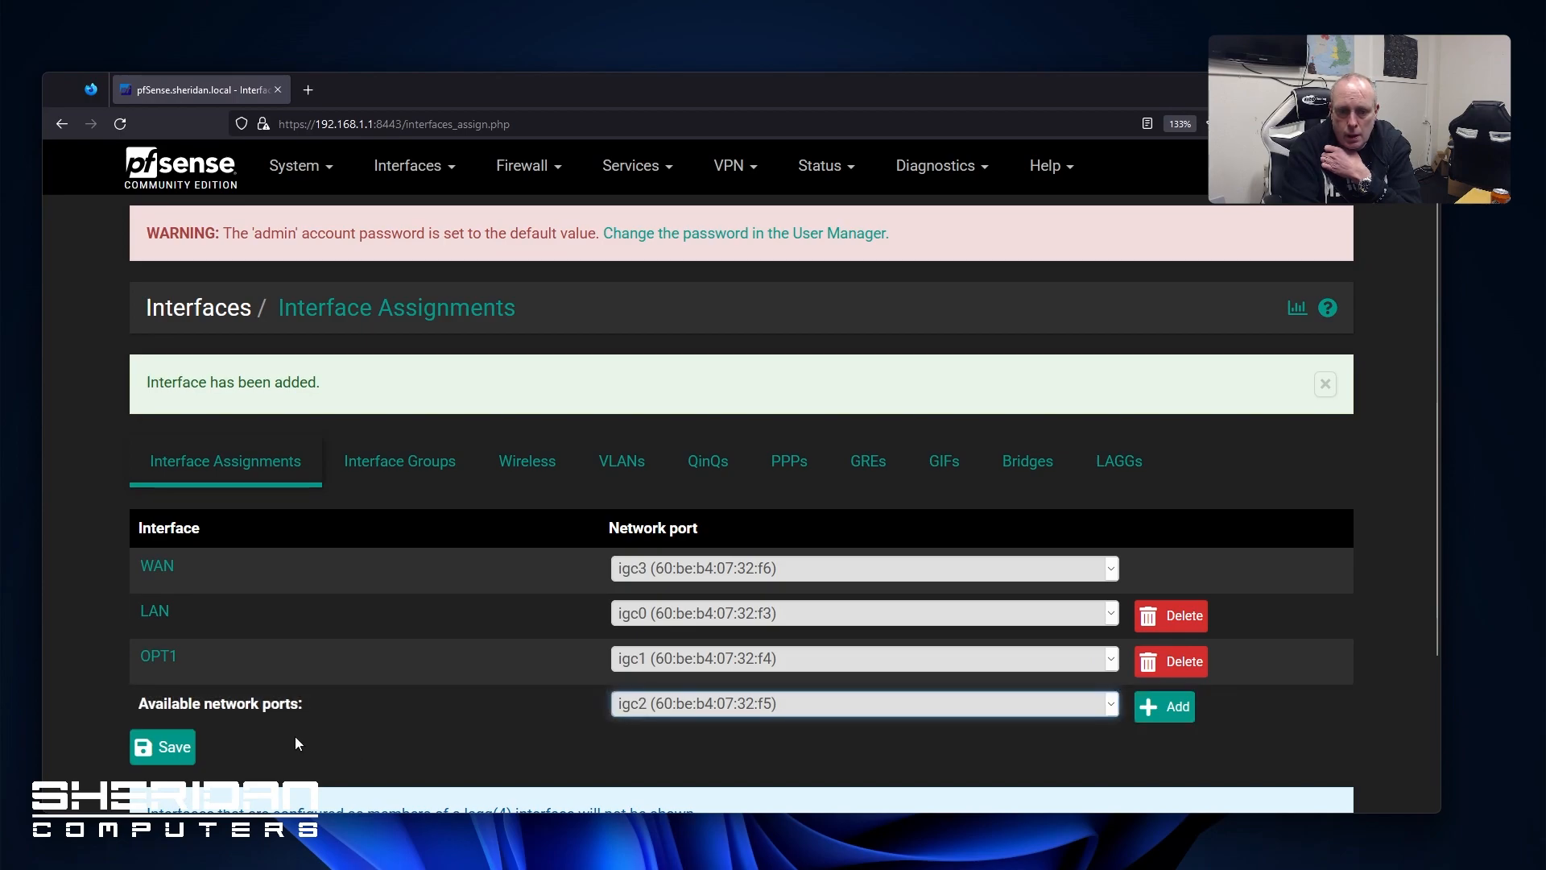
pyautogui.click(1164, 706)
pyautogui.click(185, 761)
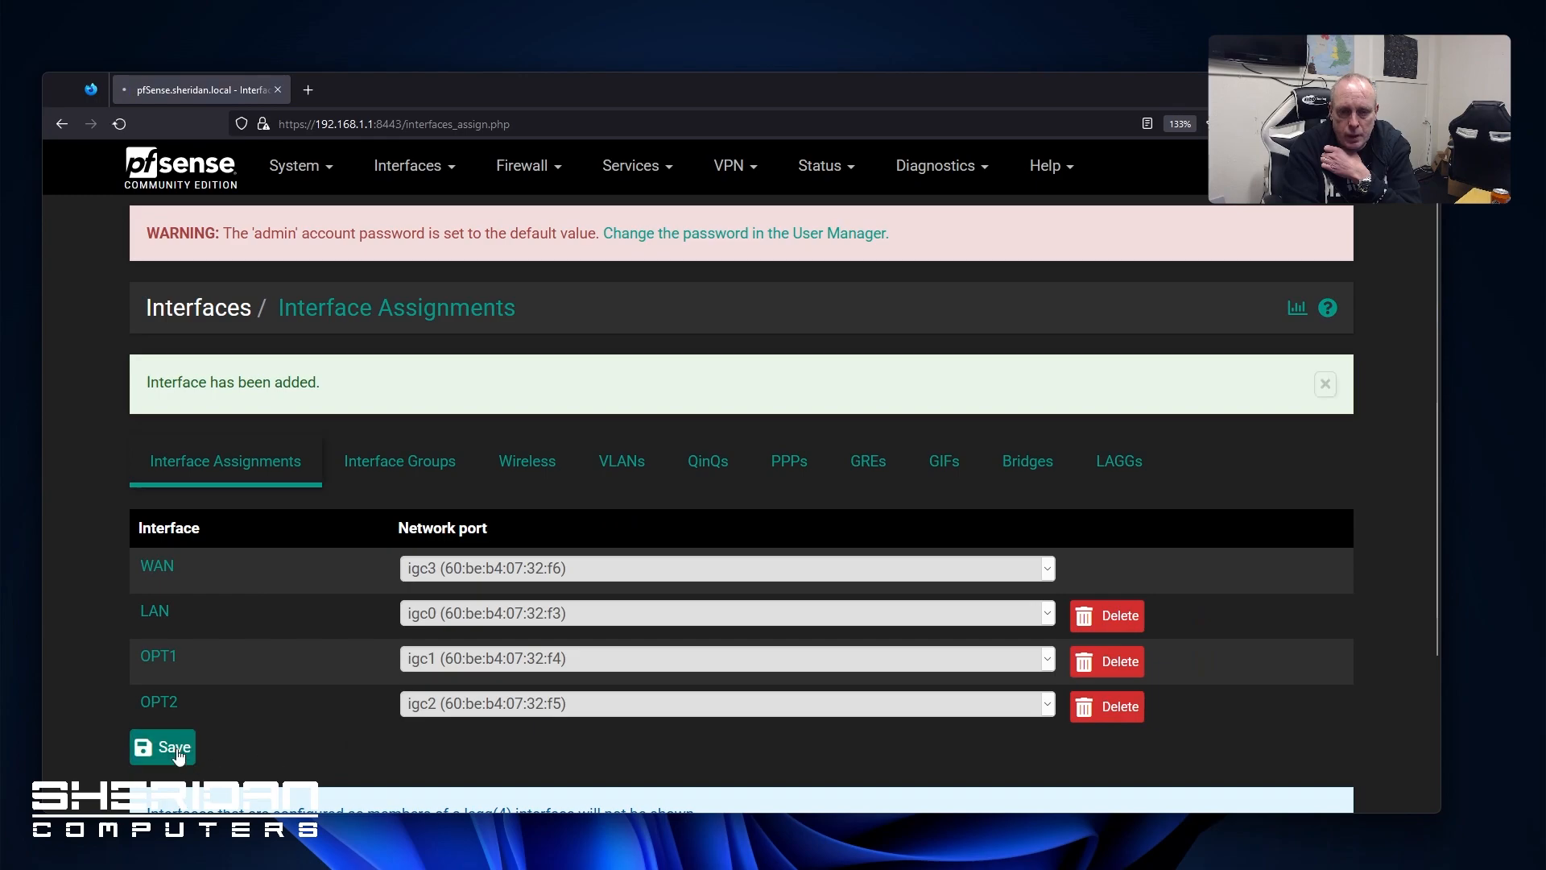
# Enable the OPT1 interface and save its settings
pyautogui.click(160, 575)
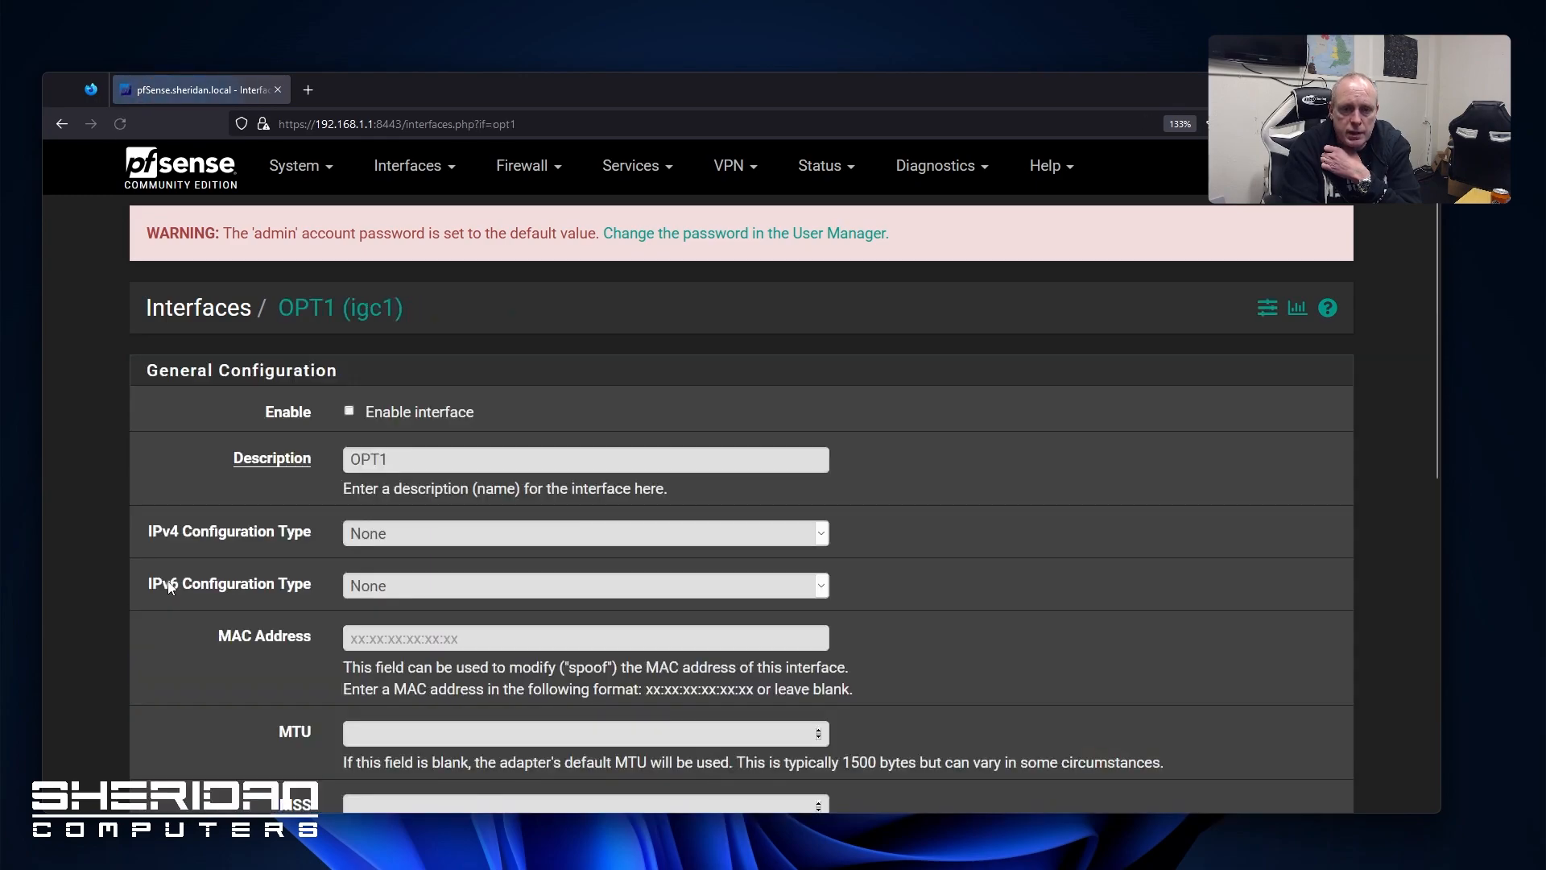
pyautogui.click(348, 412)
pyautogui.click(384, 458)
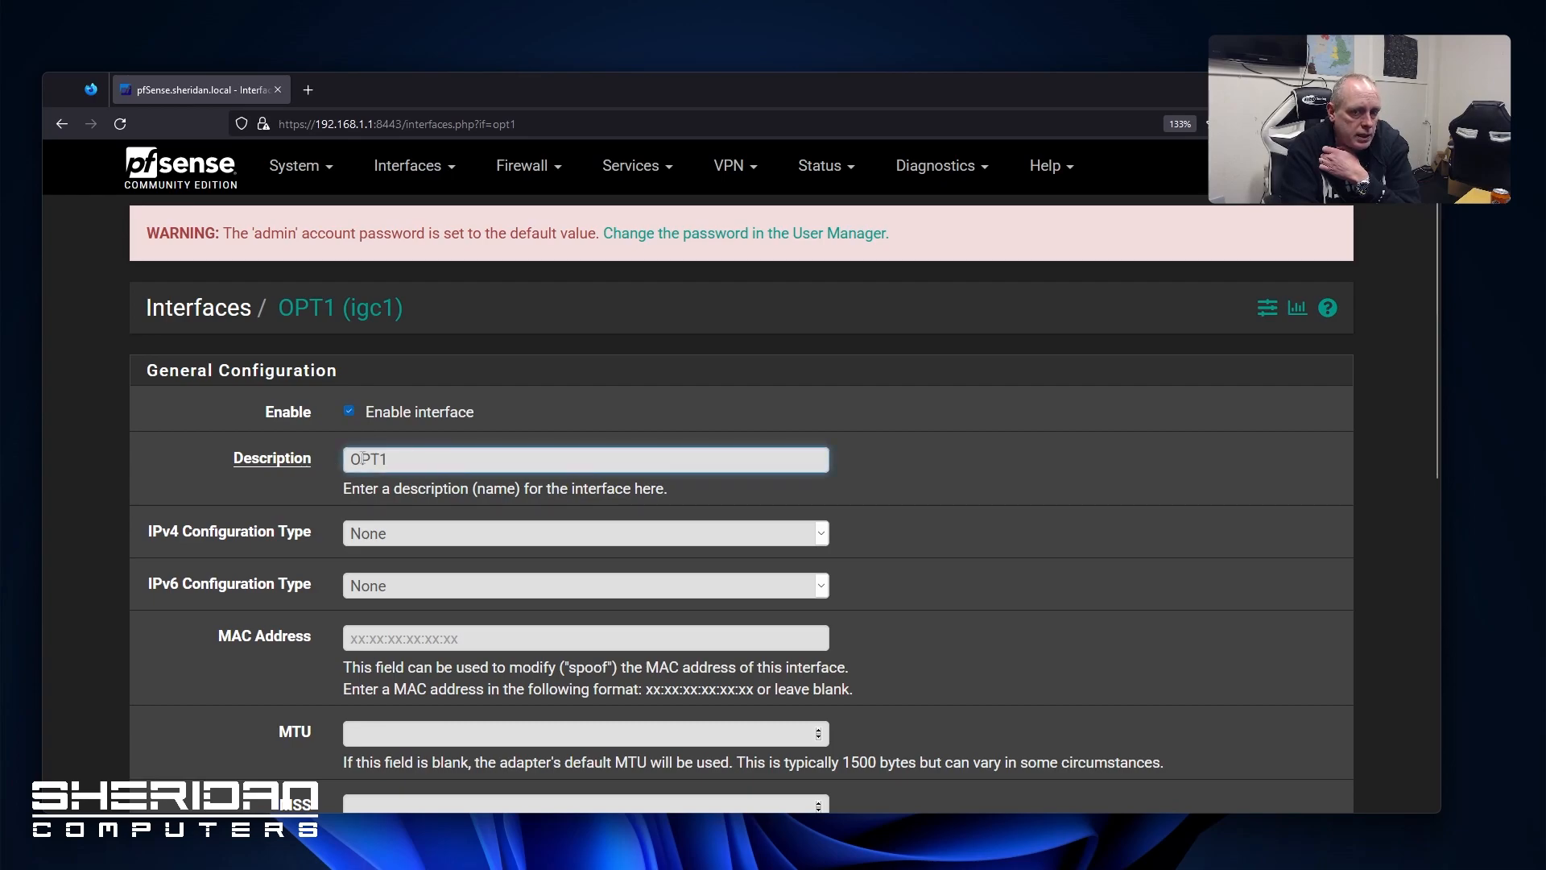
pyautogui.moveTo(403, 460); pyautogui.dragTo(332, 457)
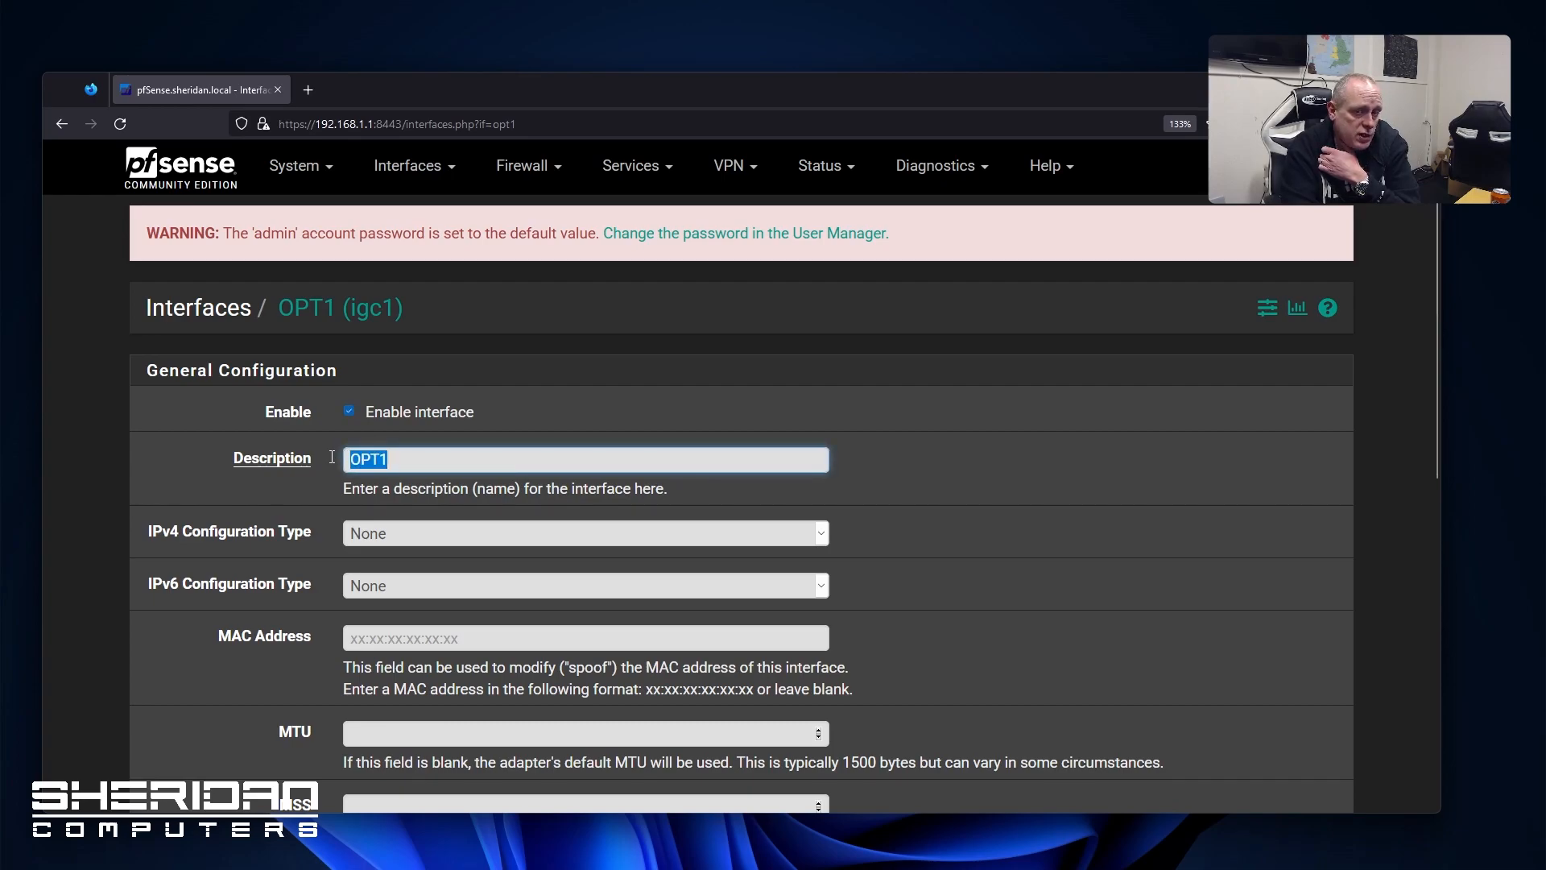
pyautogui.scroll(-8, 332, 453)
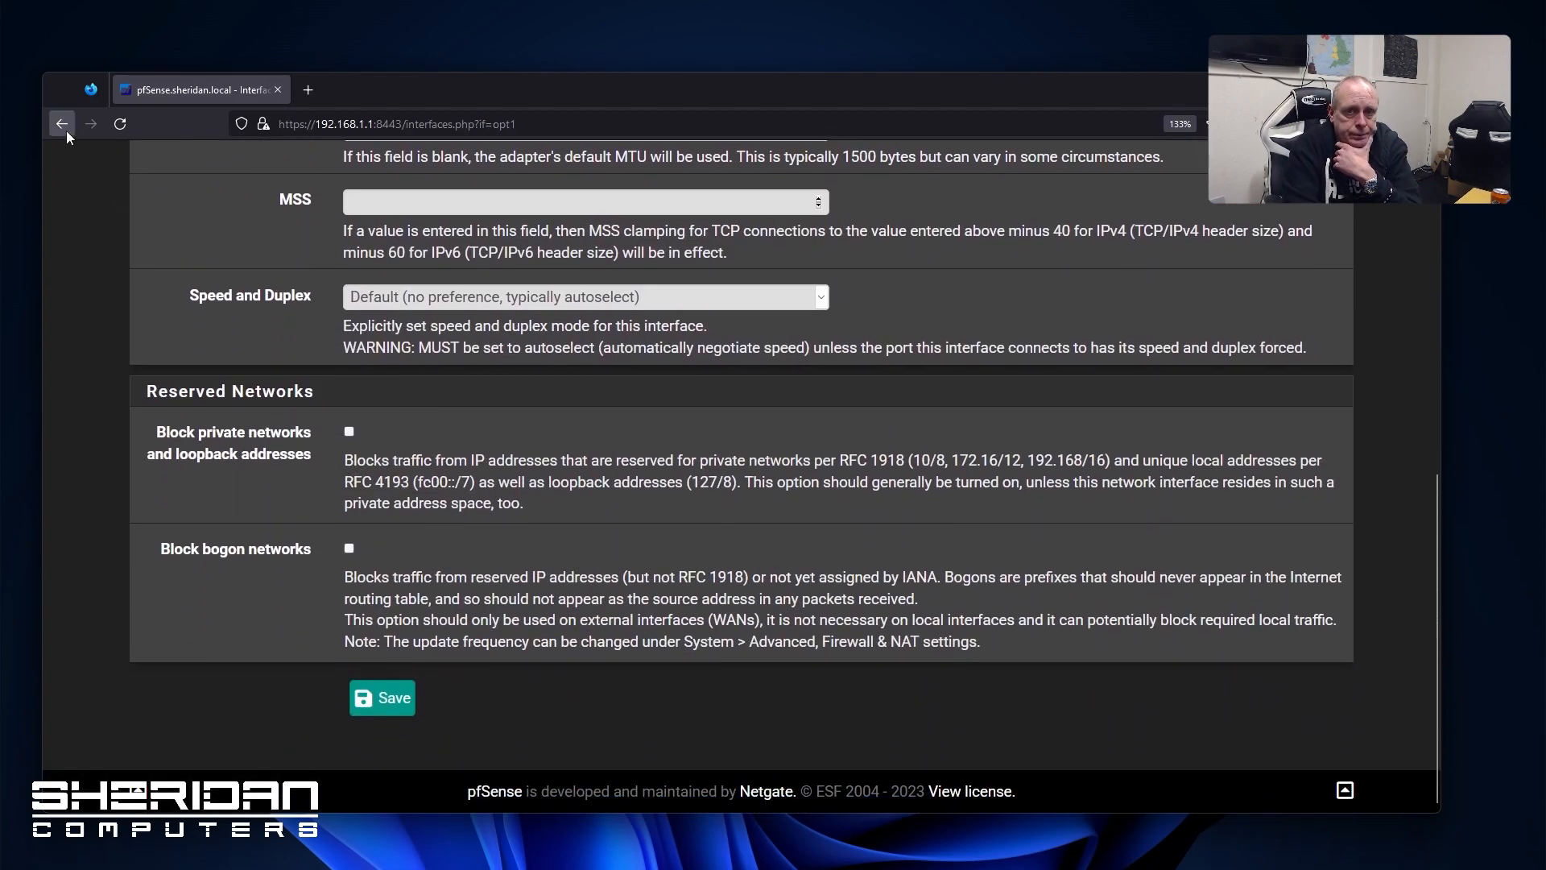
pyautogui.scroll(8, 291, 363)
pyautogui.click(349, 413)
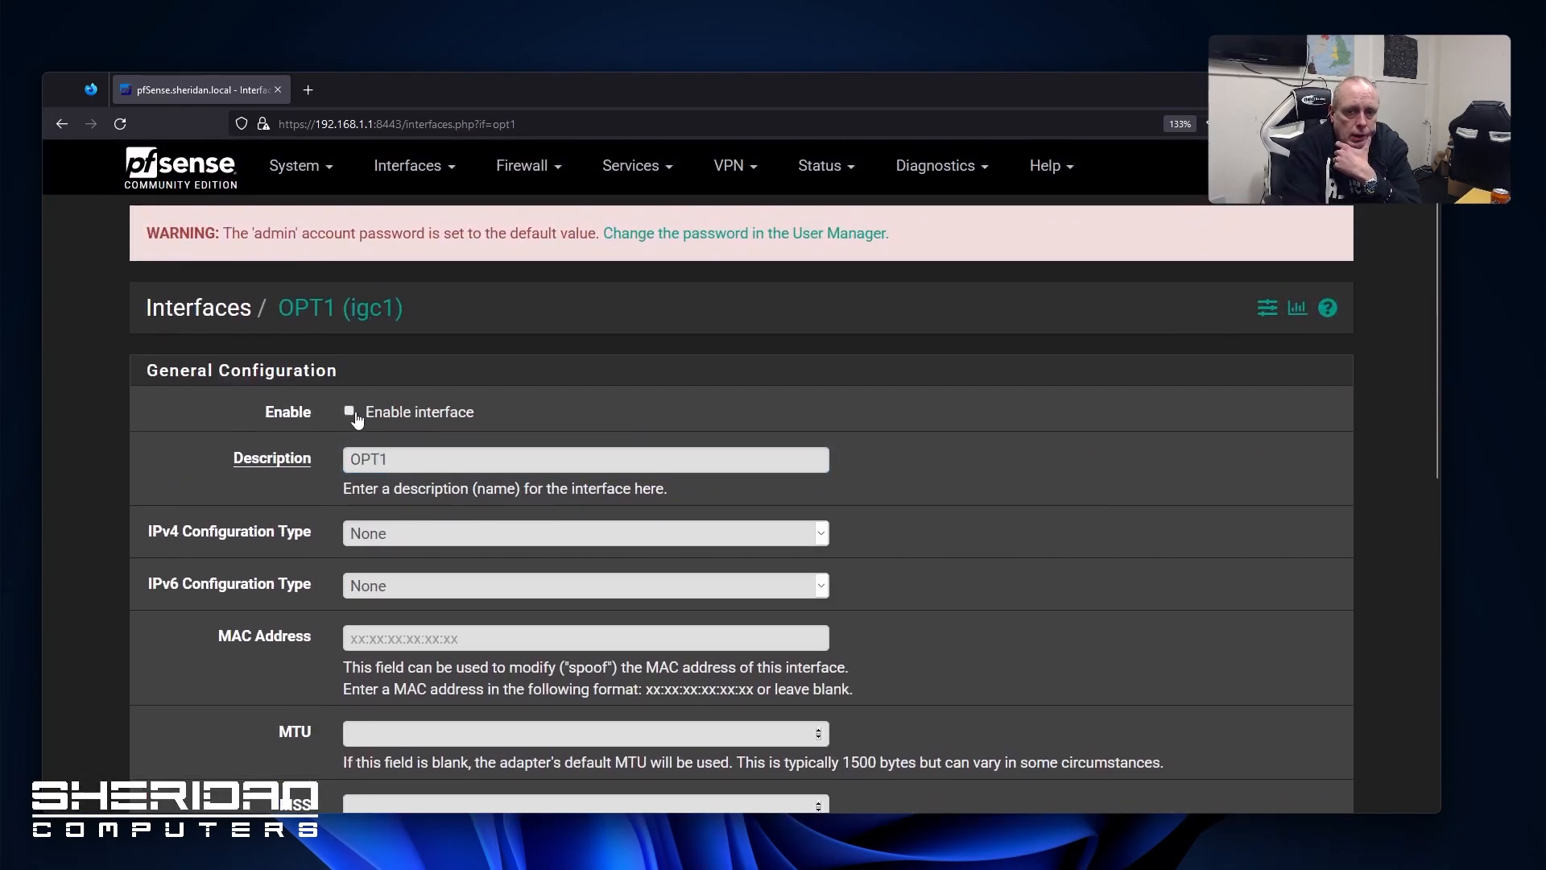
pyautogui.scroll(-8, 348, 429)
pyautogui.click(378, 697)
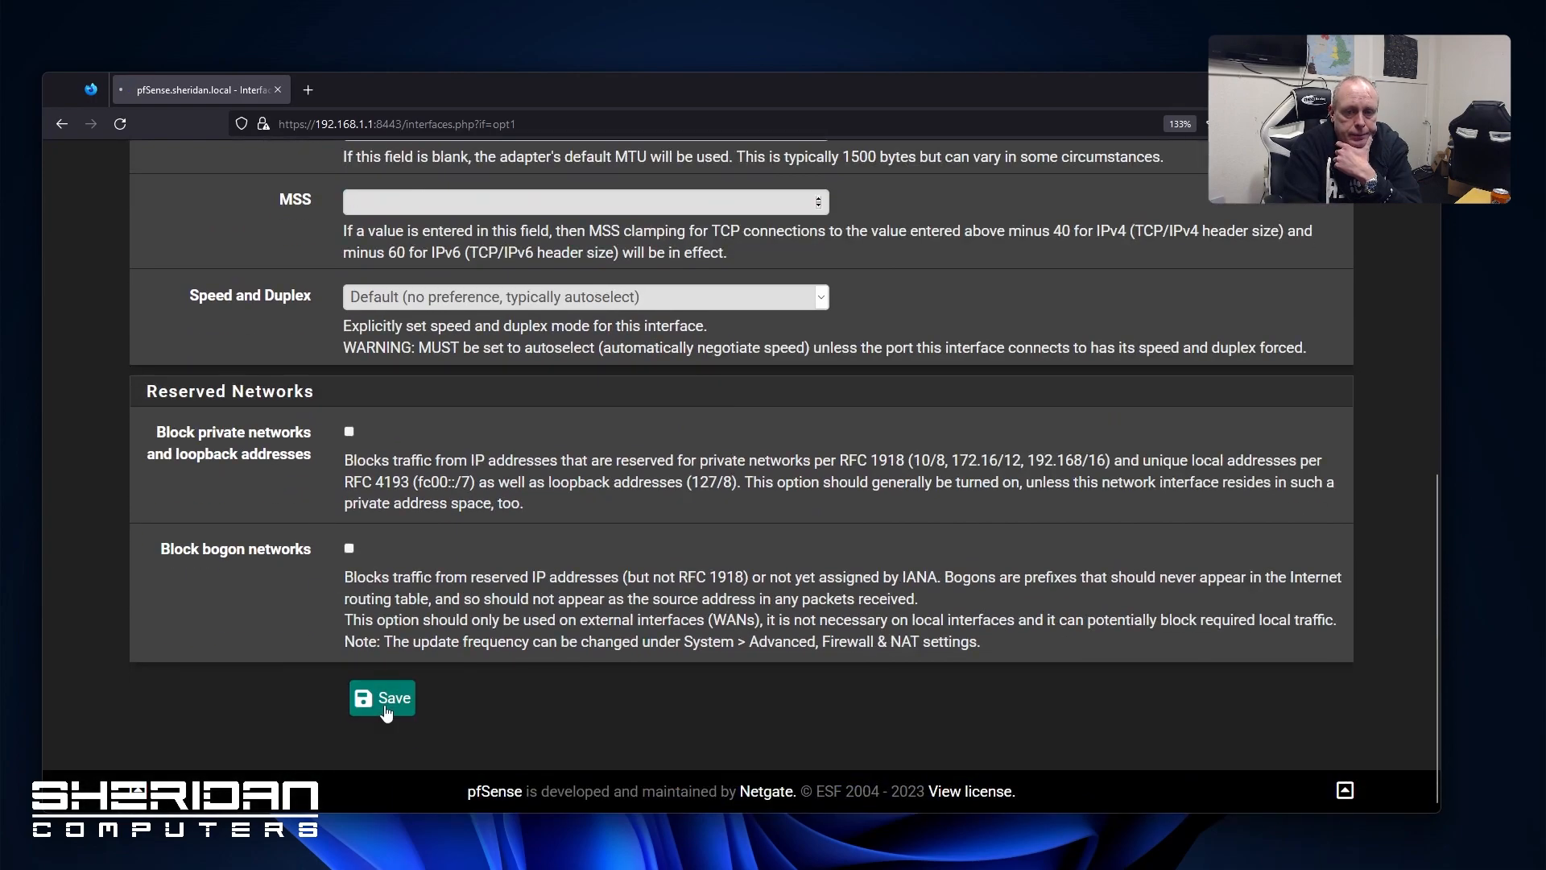
pyautogui.scroll(-3, 853, 475)
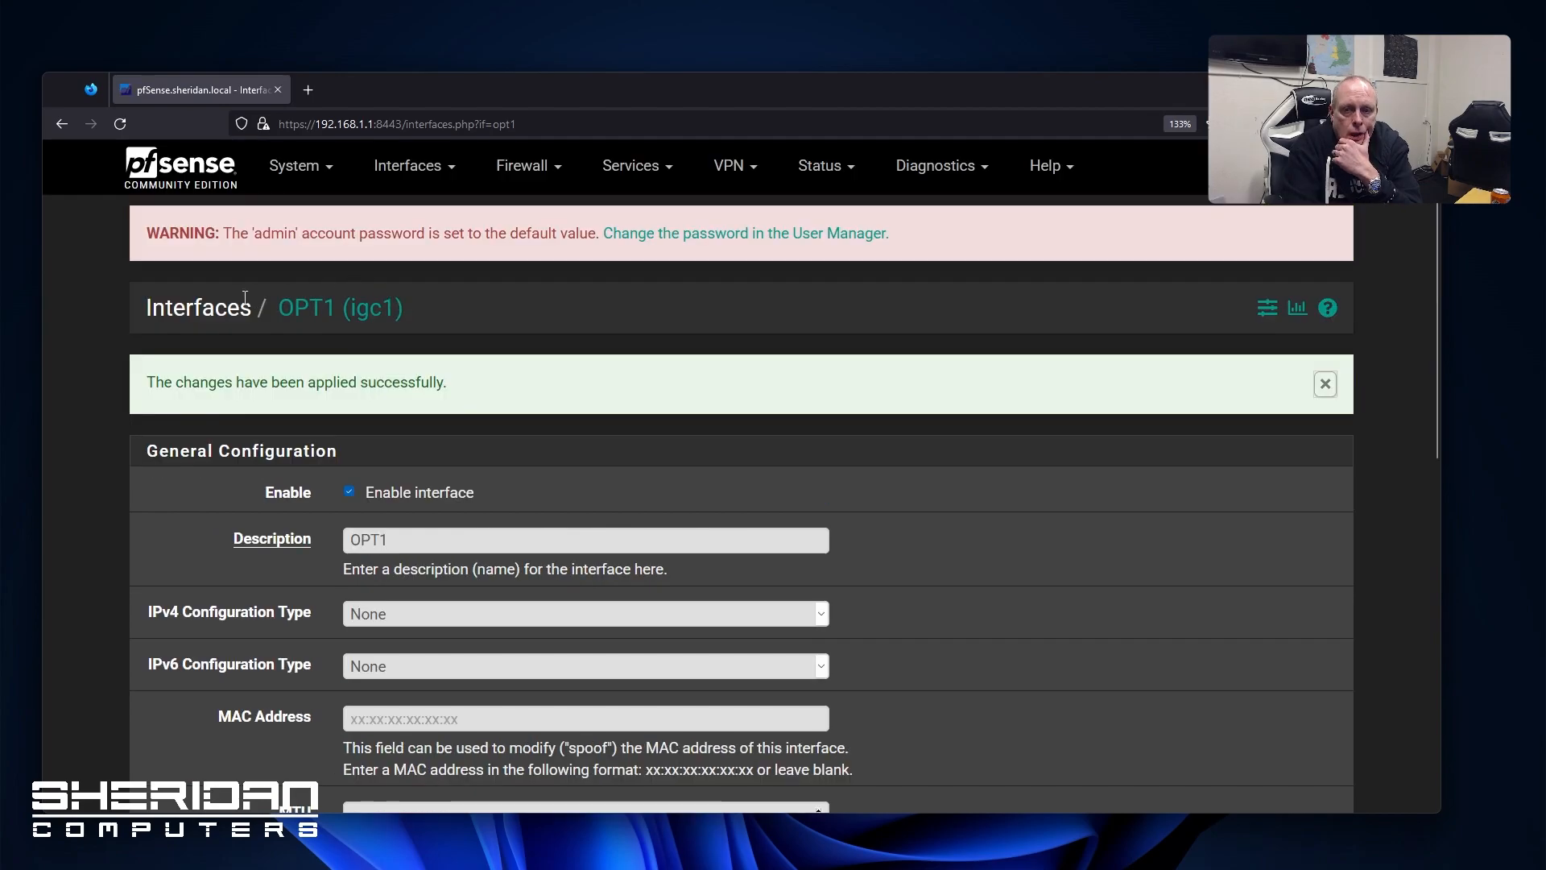
# Enable the OPT2 interface, save it, and apply the interface changes
pyautogui.click(411, 166)
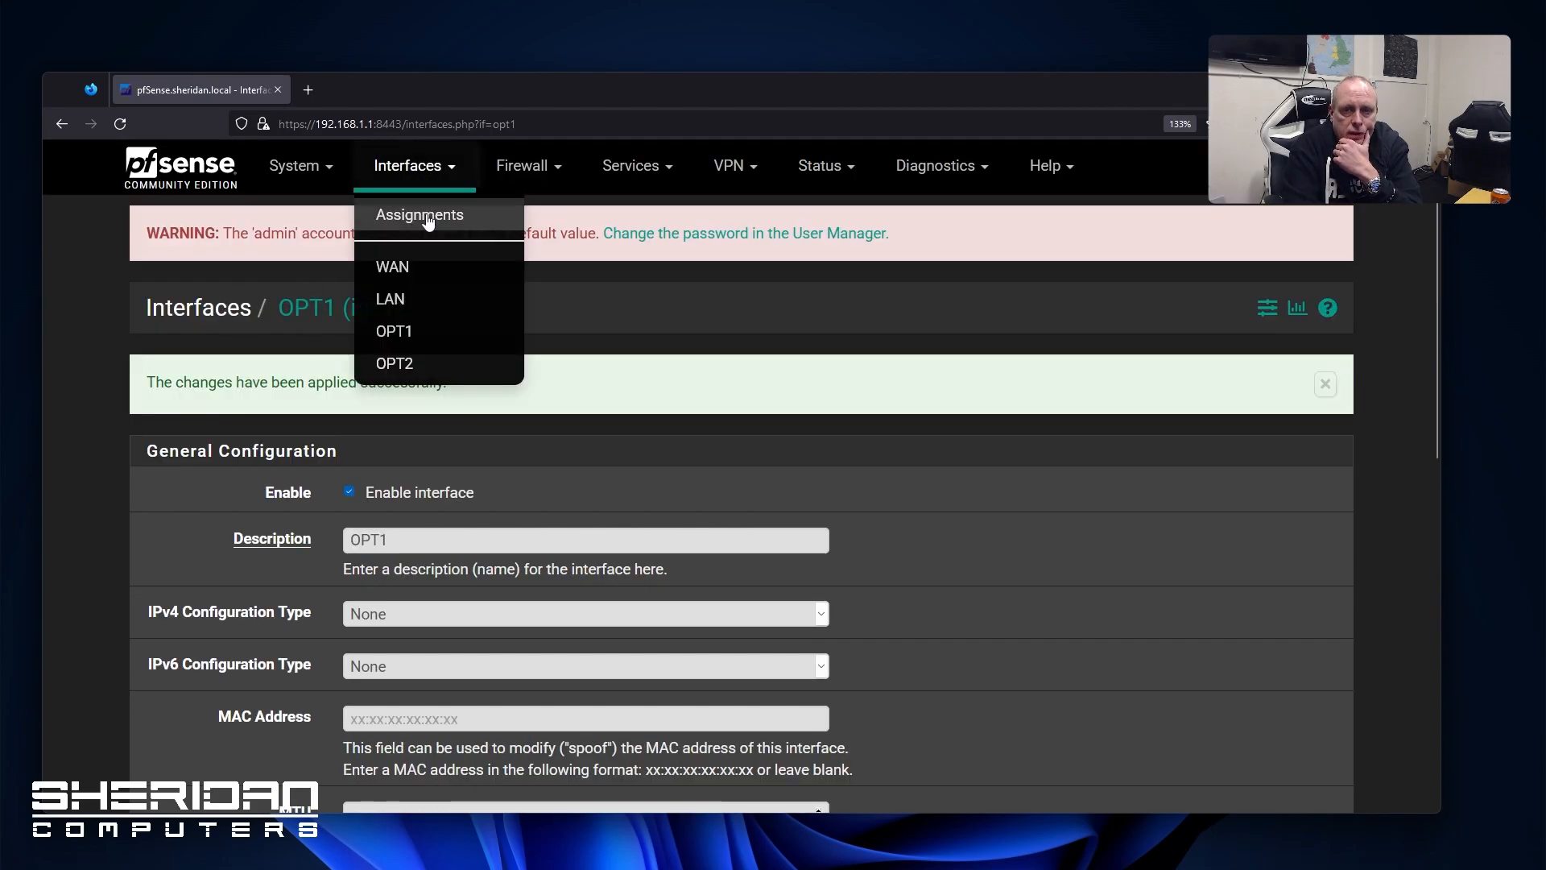
pyautogui.click(427, 212)
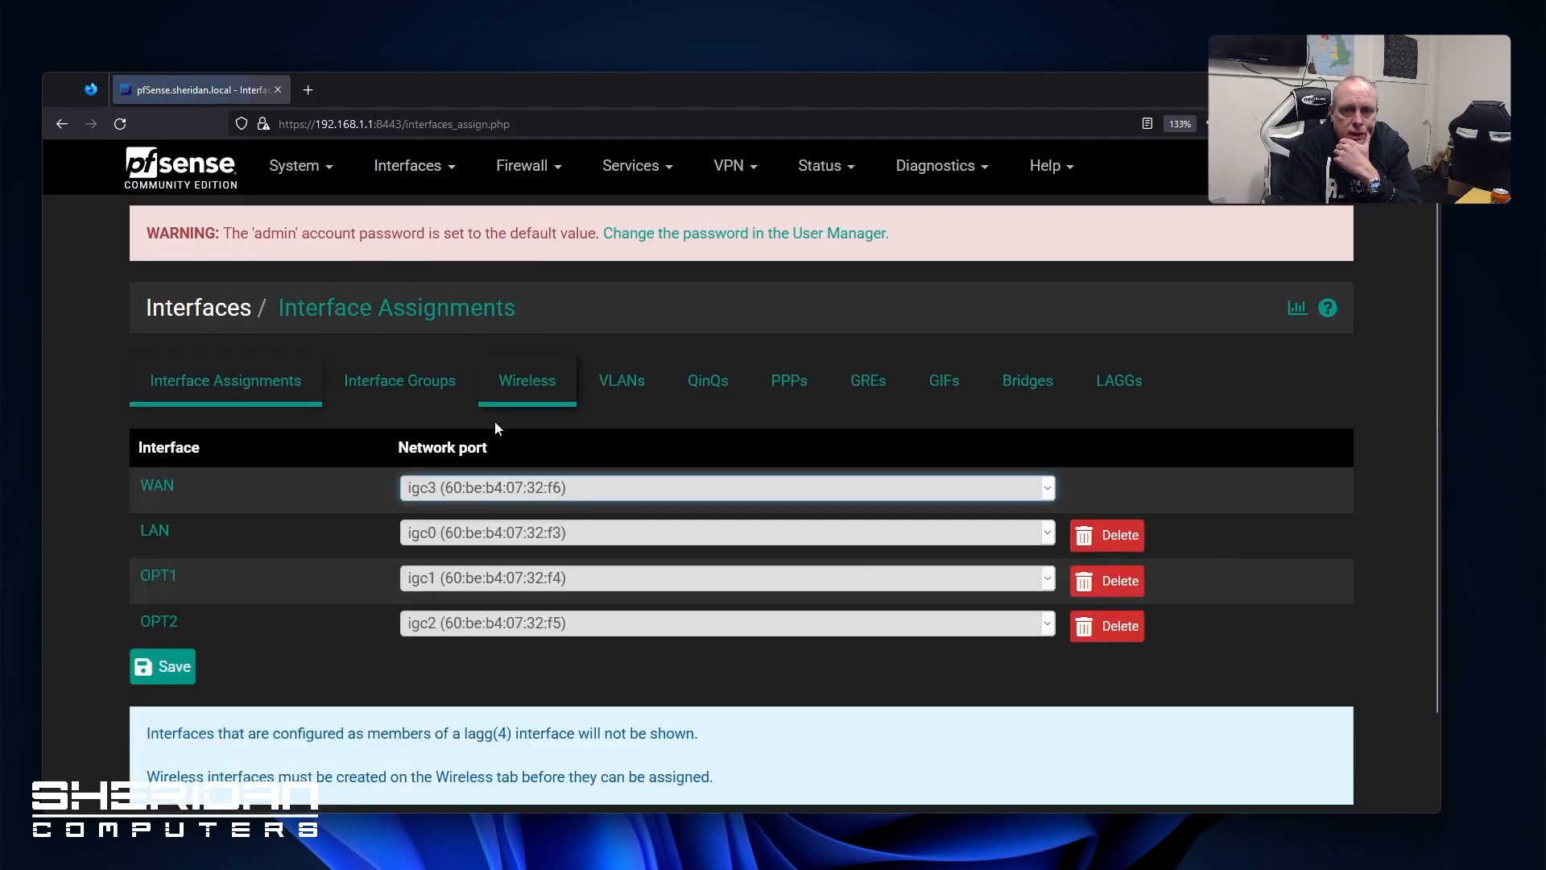
pyautogui.click(178, 623)
pyautogui.click(350, 412)
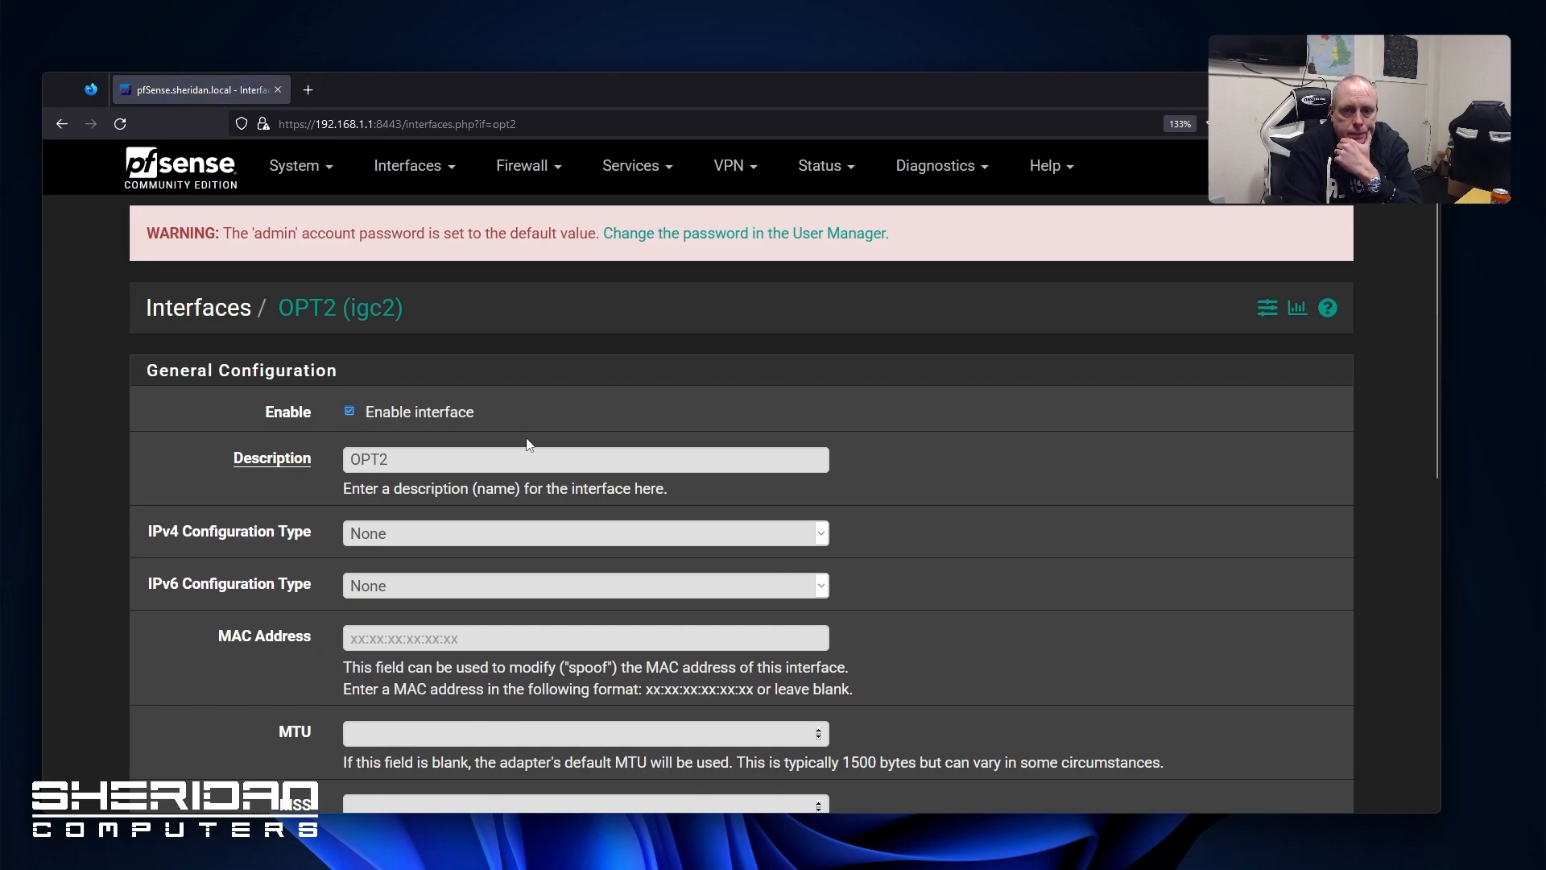
pyautogui.scroll(-6, 379, 430)
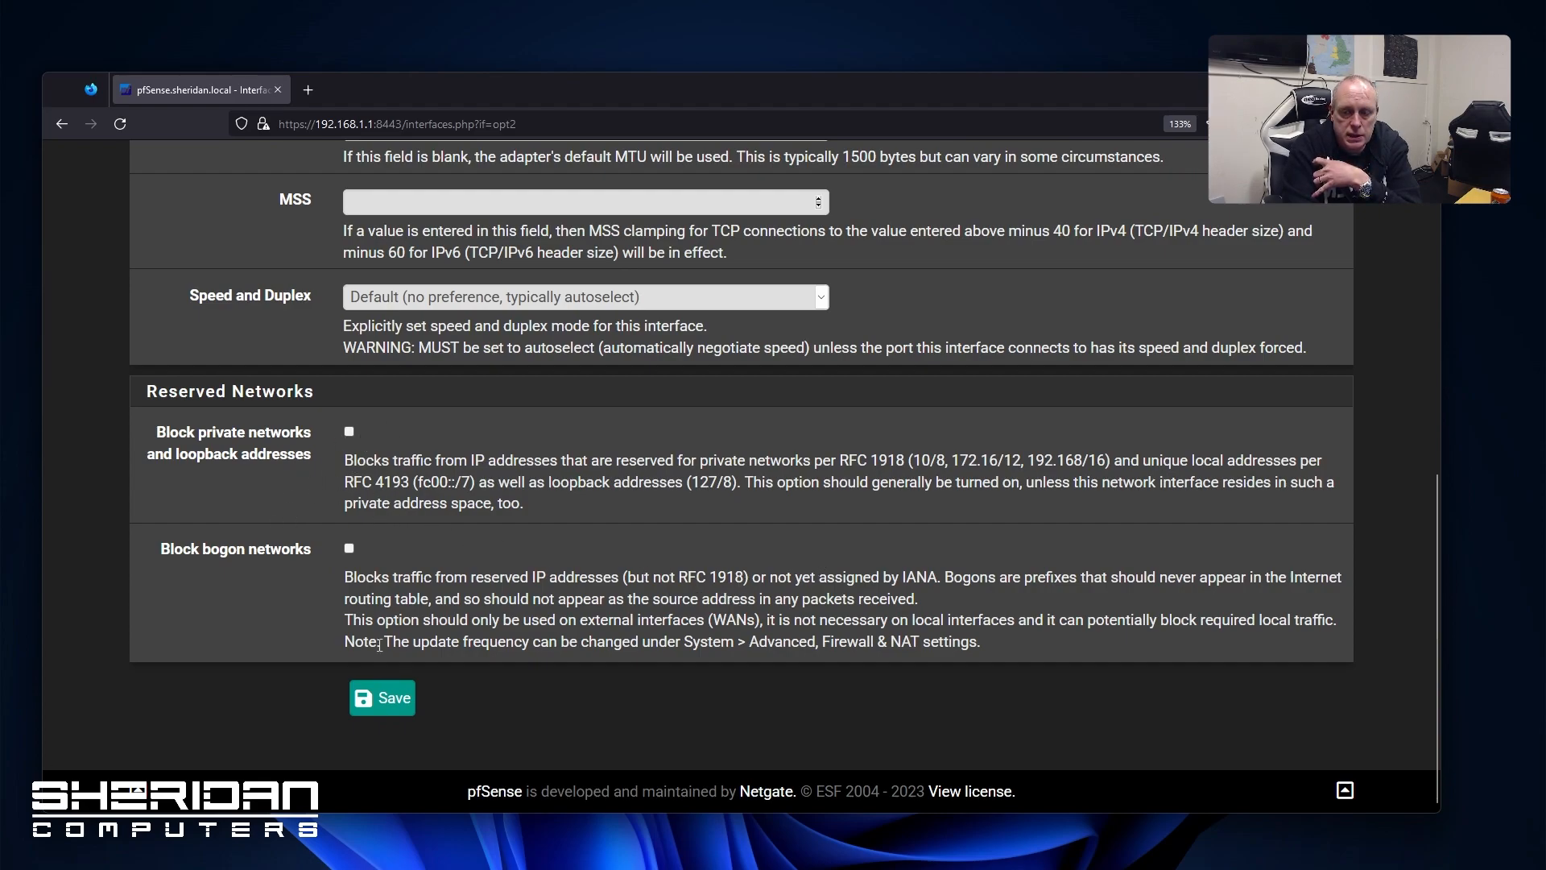
pyautogui.click(378, 699)
pyautogui.click(1313, 390)
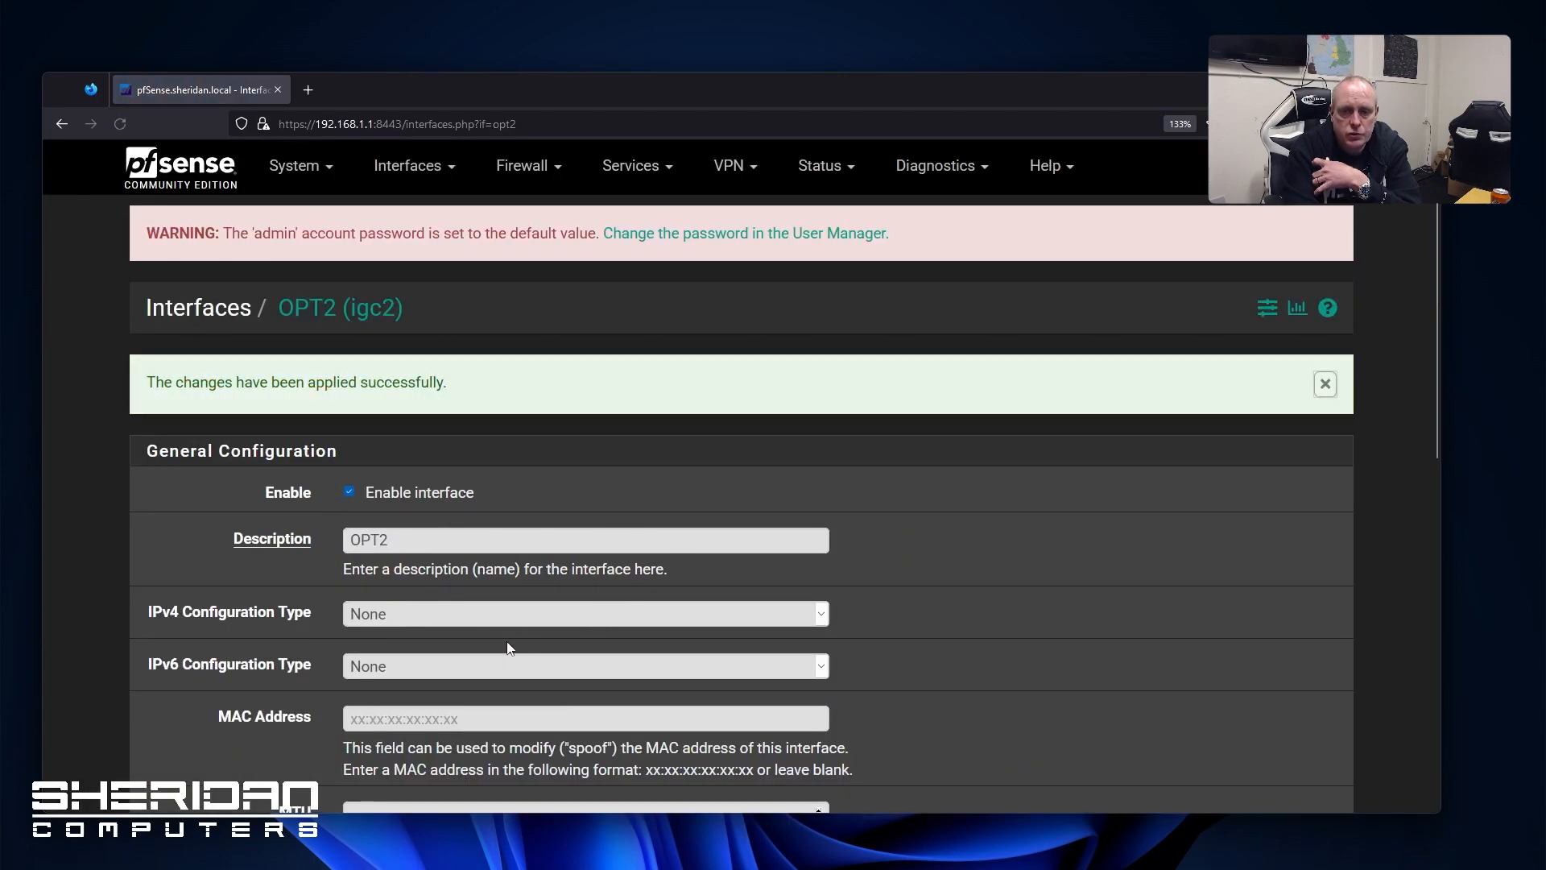
pyautogui.click(409, 171)
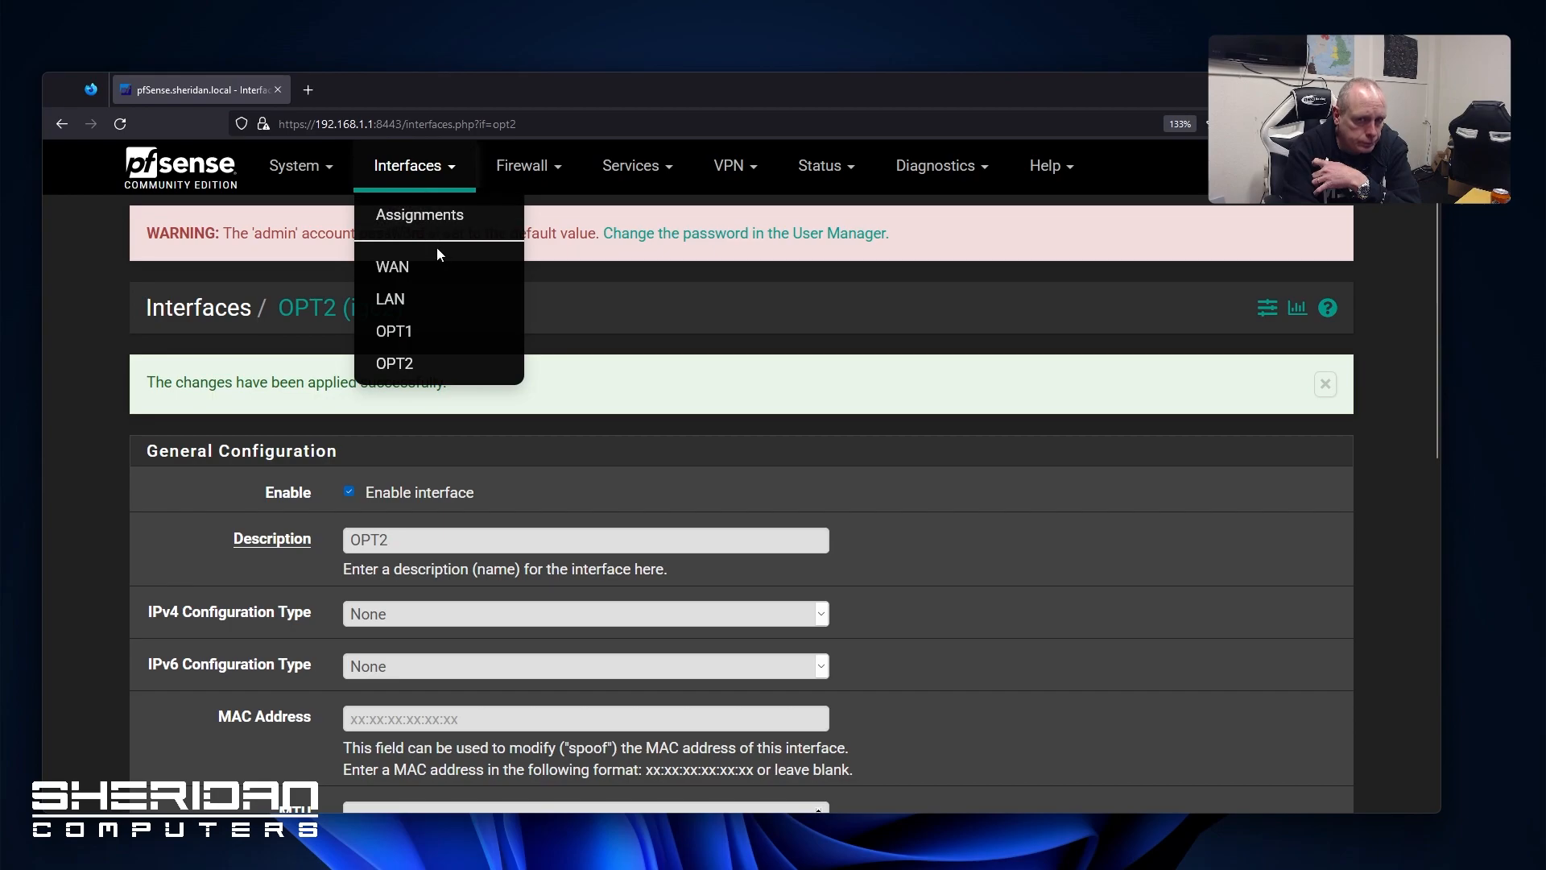
# Review the WAN (igc3) settings: DHCP for IPv4 and DHCP6 for IPv6
pyautogui.click(437, 274)
pyautogui.scroll(-7, 546, 429)
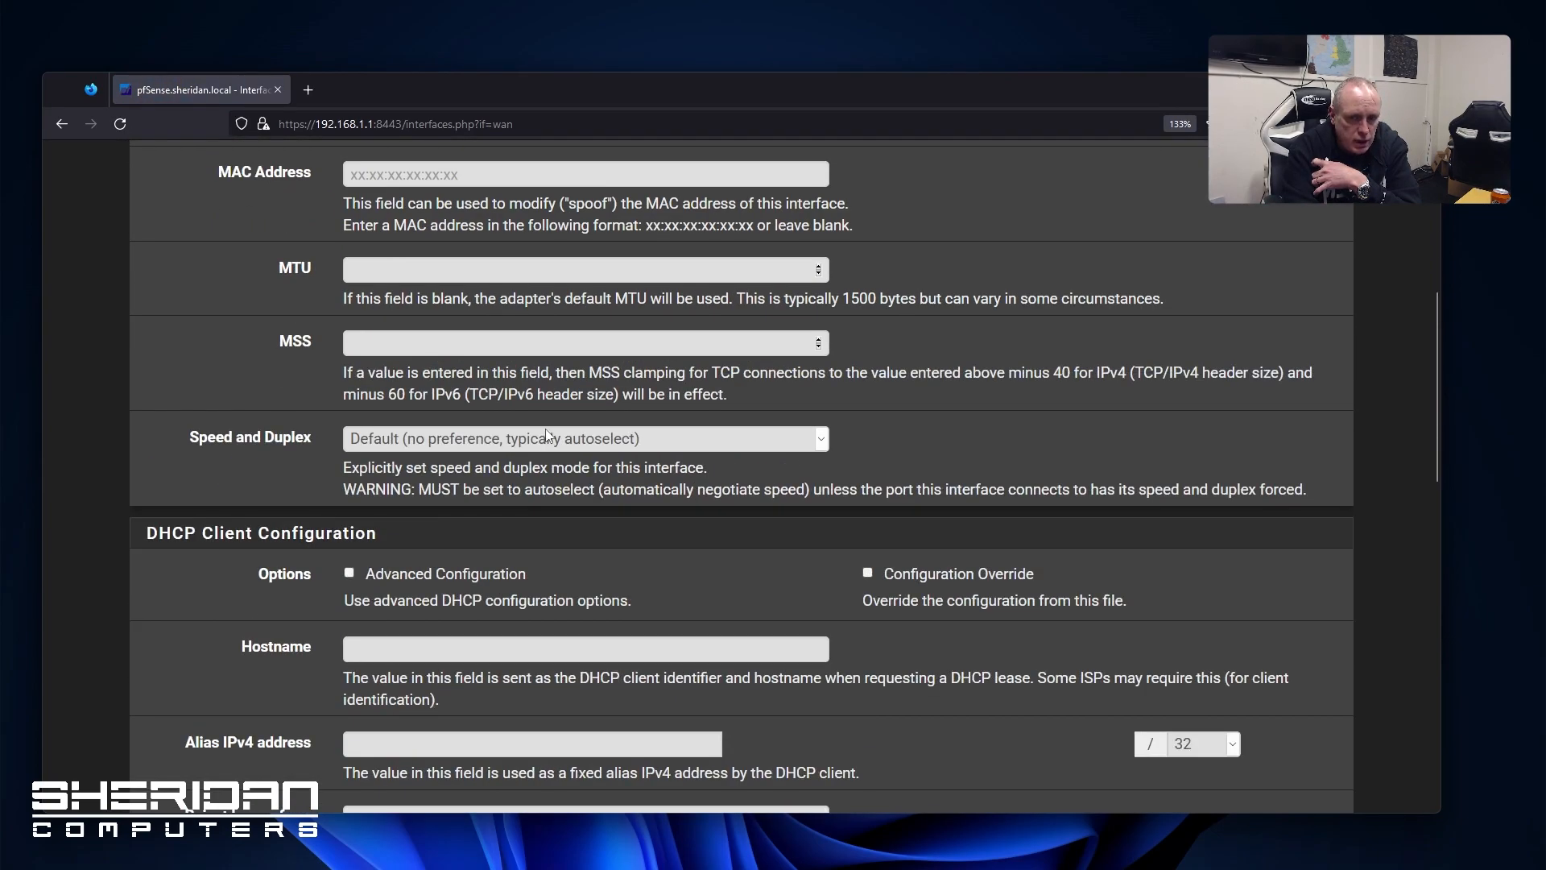
pyautogui.scroll(-5, 902, 485)
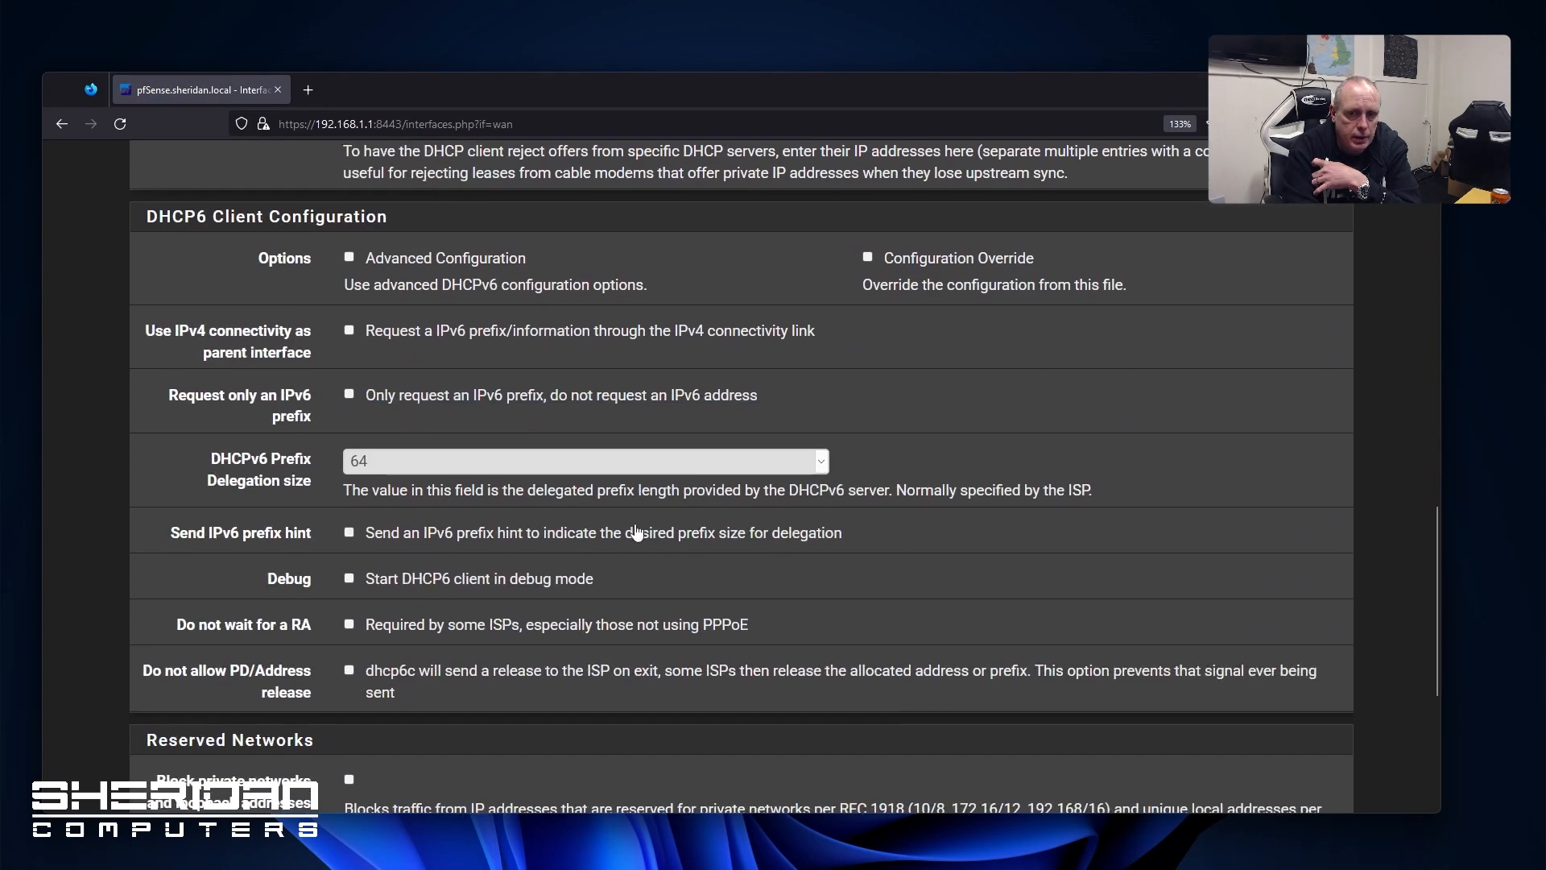
pyautogui.scroll(-2, 654, 580)
pyautogui.scroll(15, 653, 580)
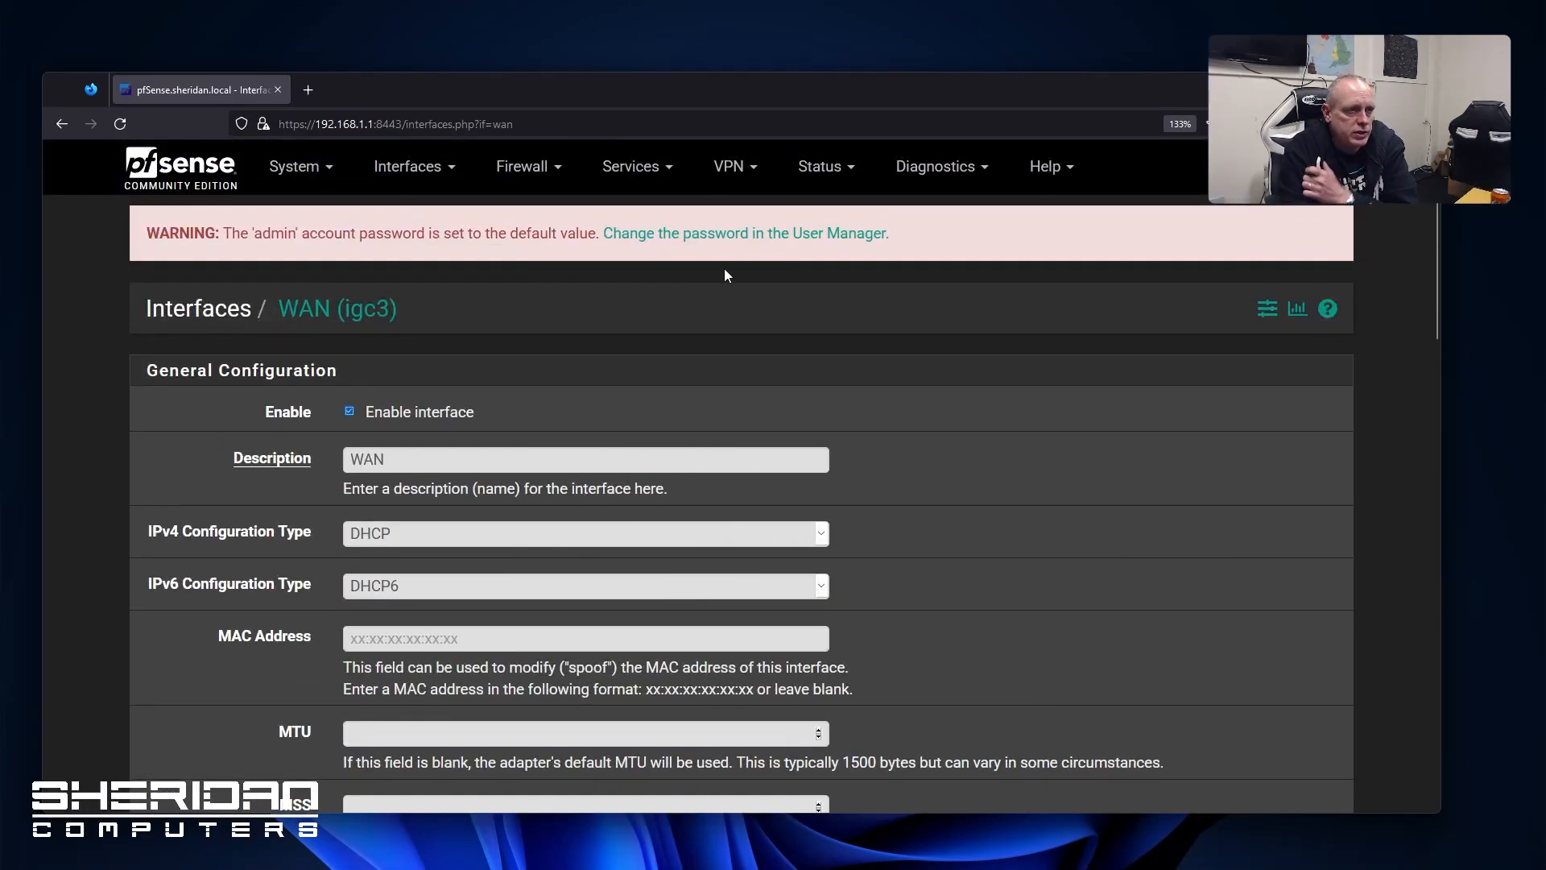
# Go to Firewall > Aliases, showing the empty IP alias list
pyautogui.click(435, 174)
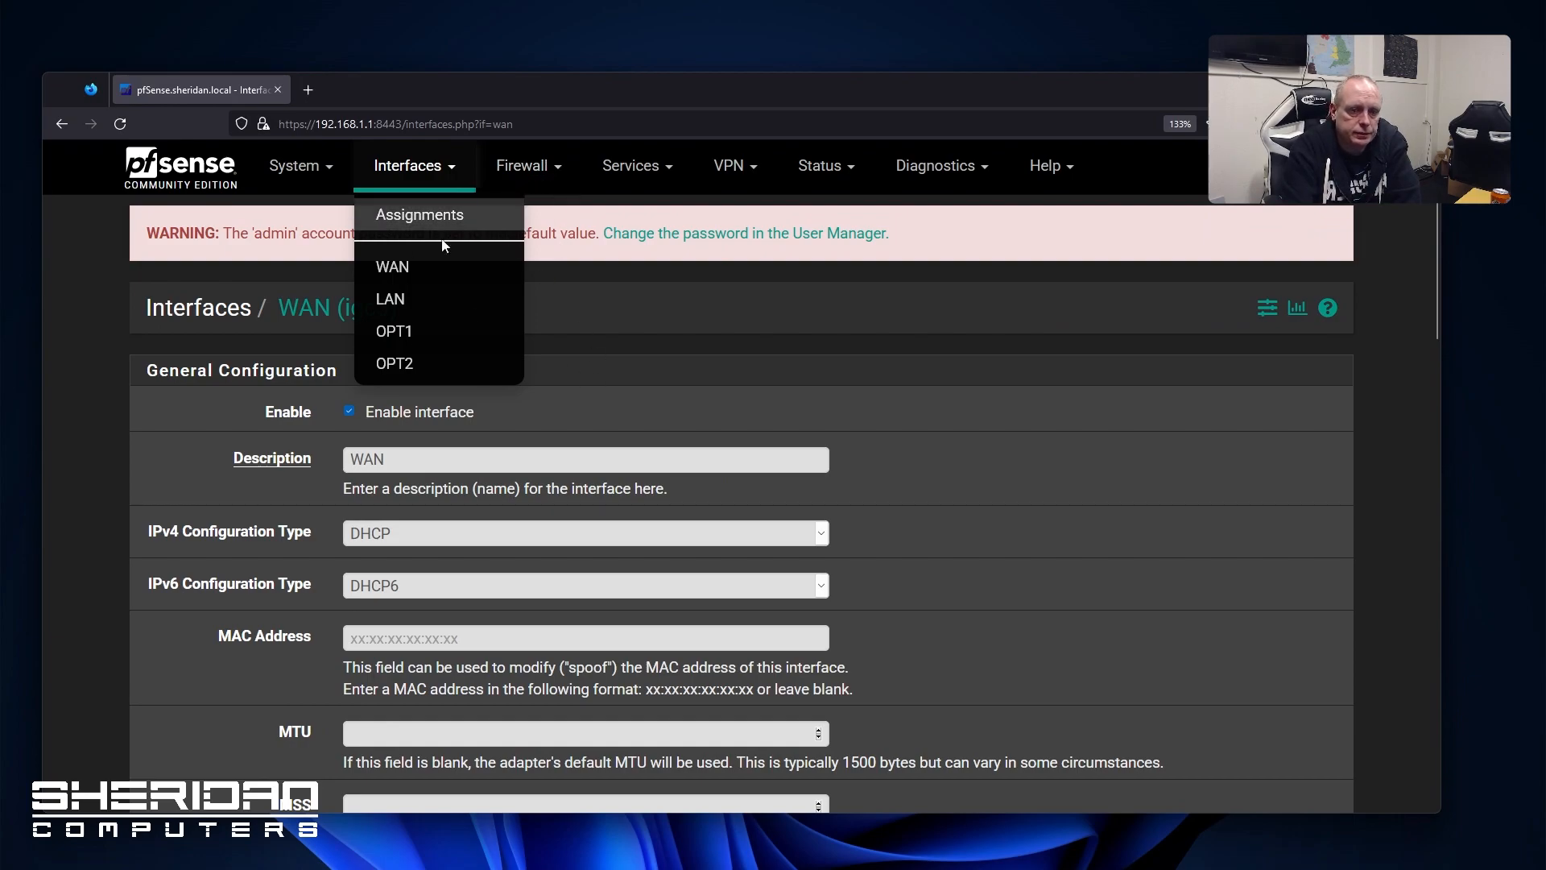
pyautogui.click(86, 303)
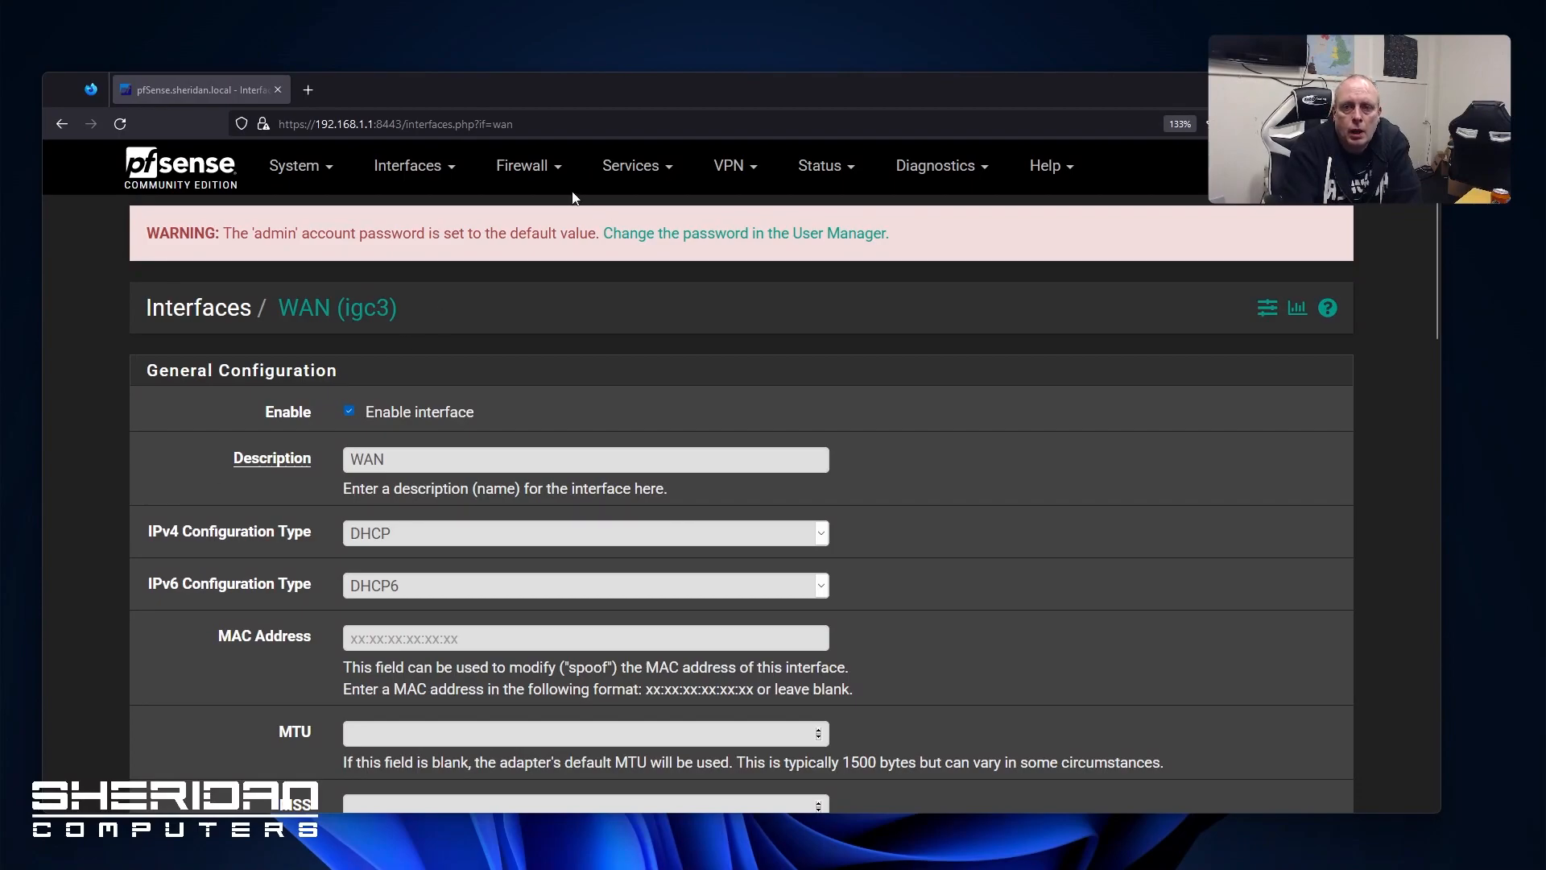
pyautogui.click(536, 171)
pyautogui.click(538, 217)
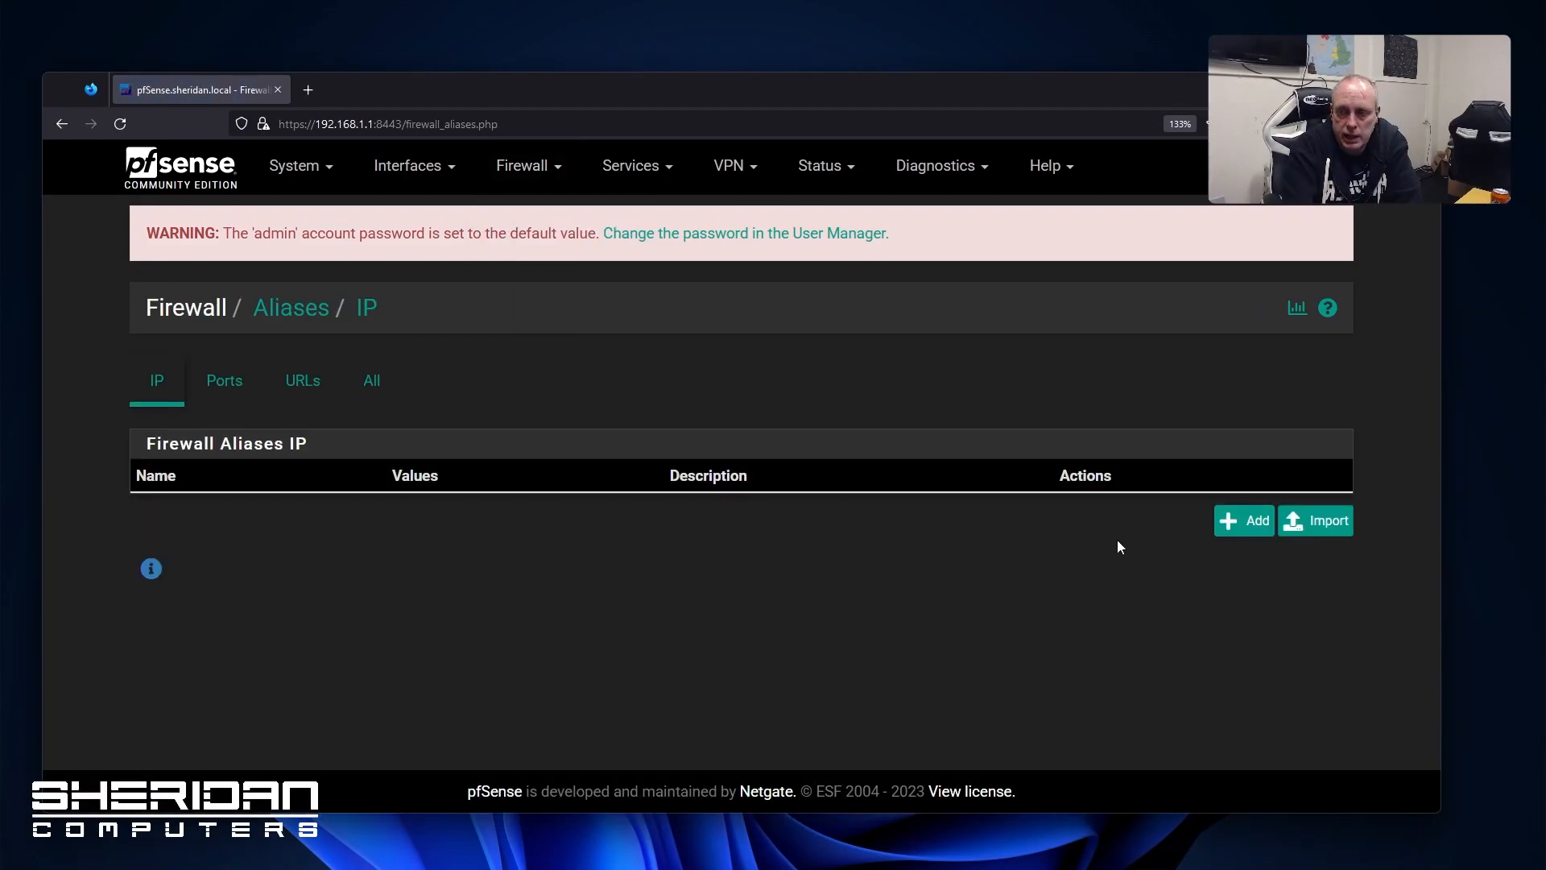
# Start a host alias Google_DNS, description 'Google DNS Serve', with first host 8.8.8.8
pyautogui.click(1240, 521)
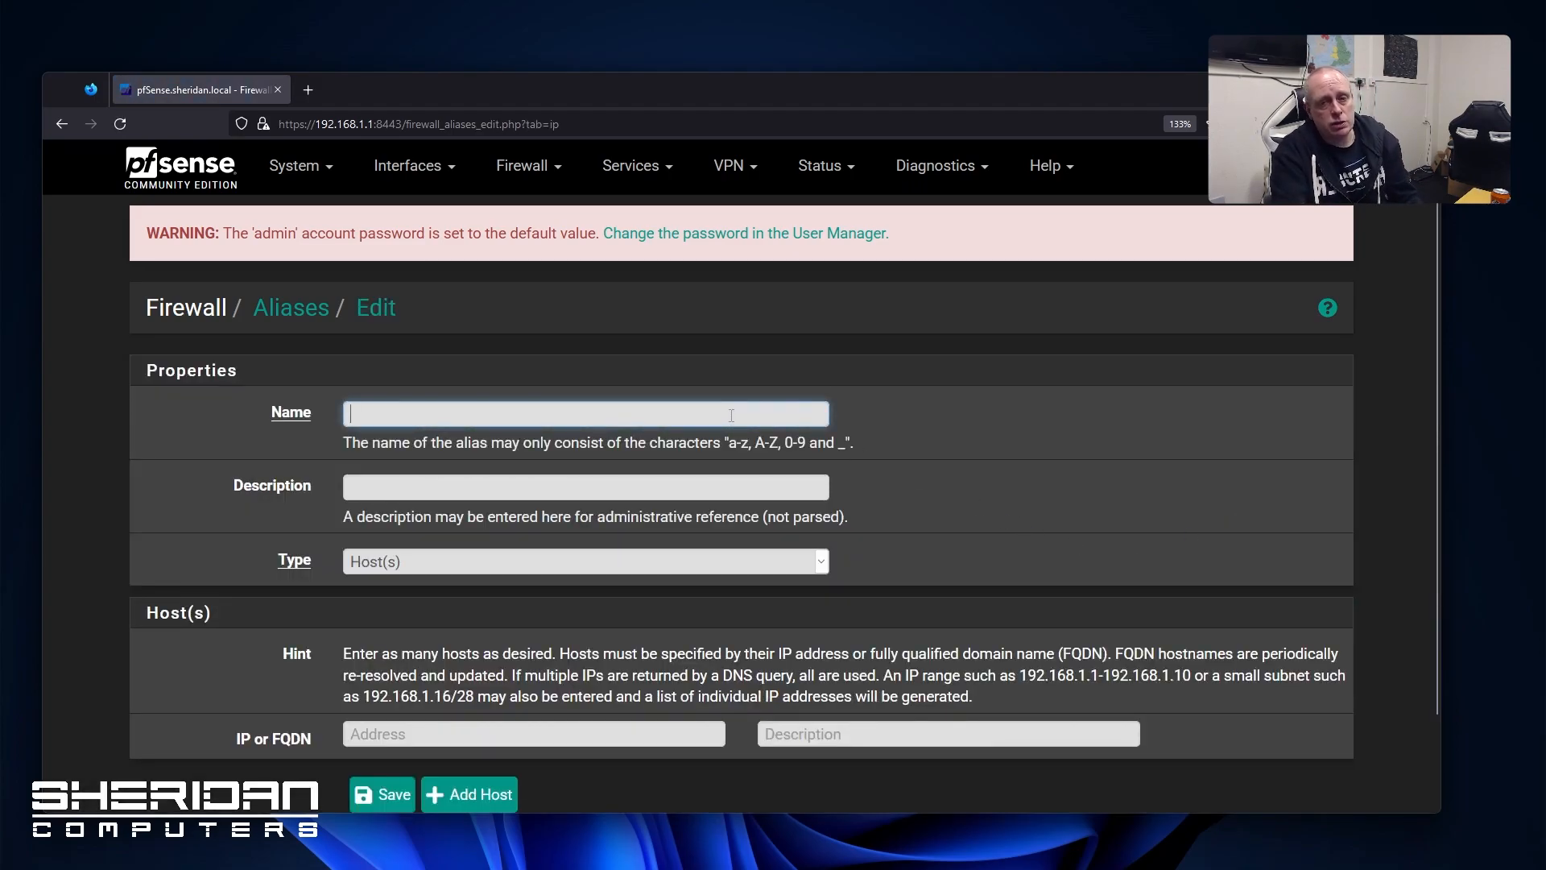
pyautogui.write('Google_DNS')
pyautogui.click(589, 488)
pyautogui.write('Google DNS Serve')
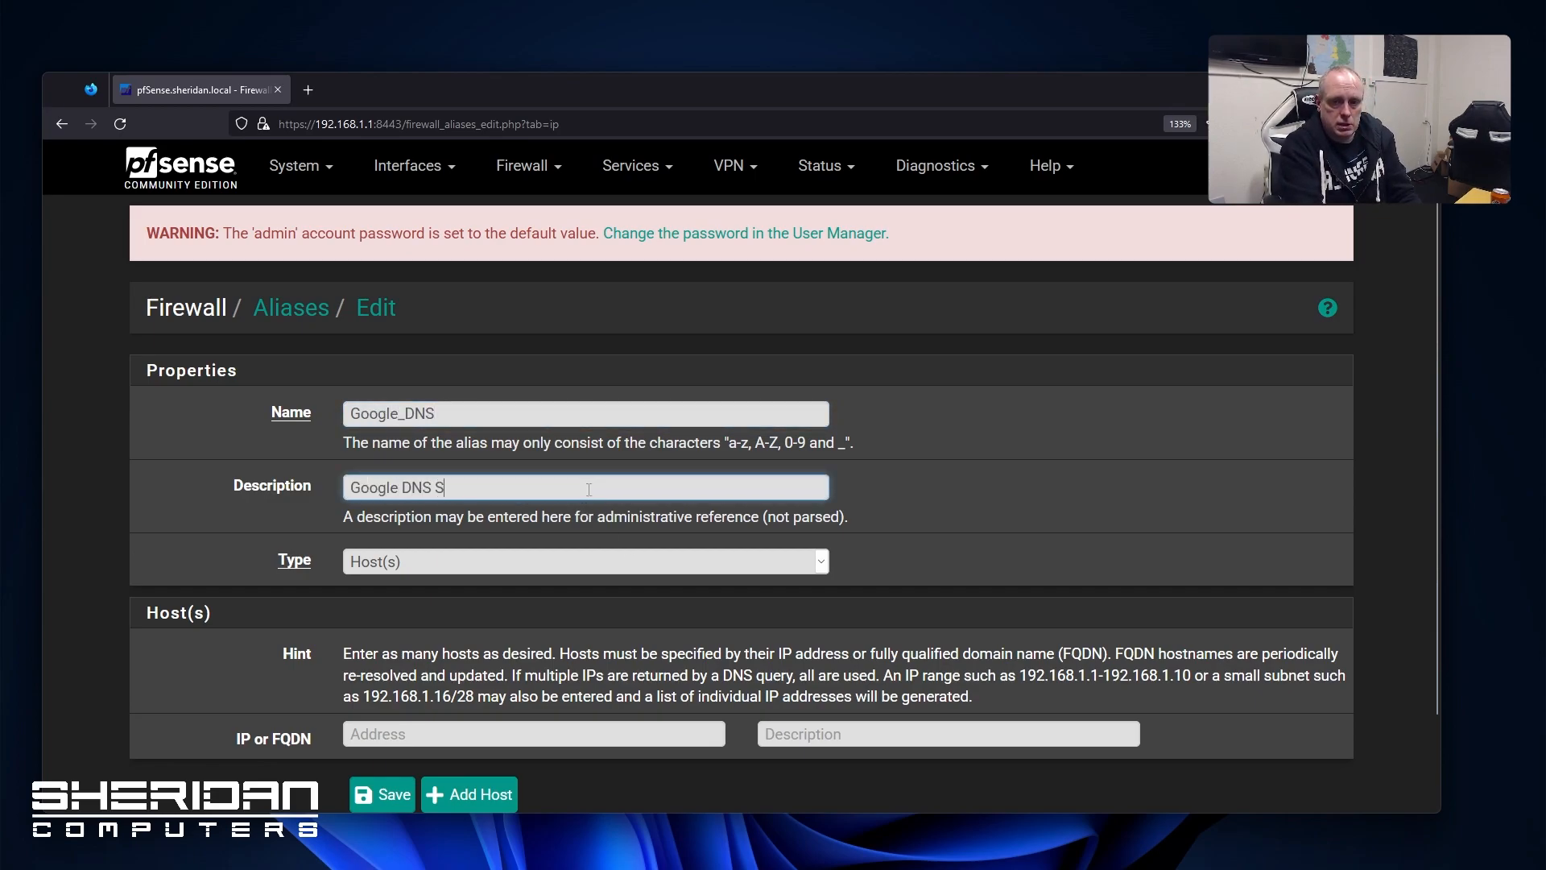
pyautogui.scroll(-2, 748, 486)
pyautogui.click(633, 627)
pyautogui.write('8.8.8.8')
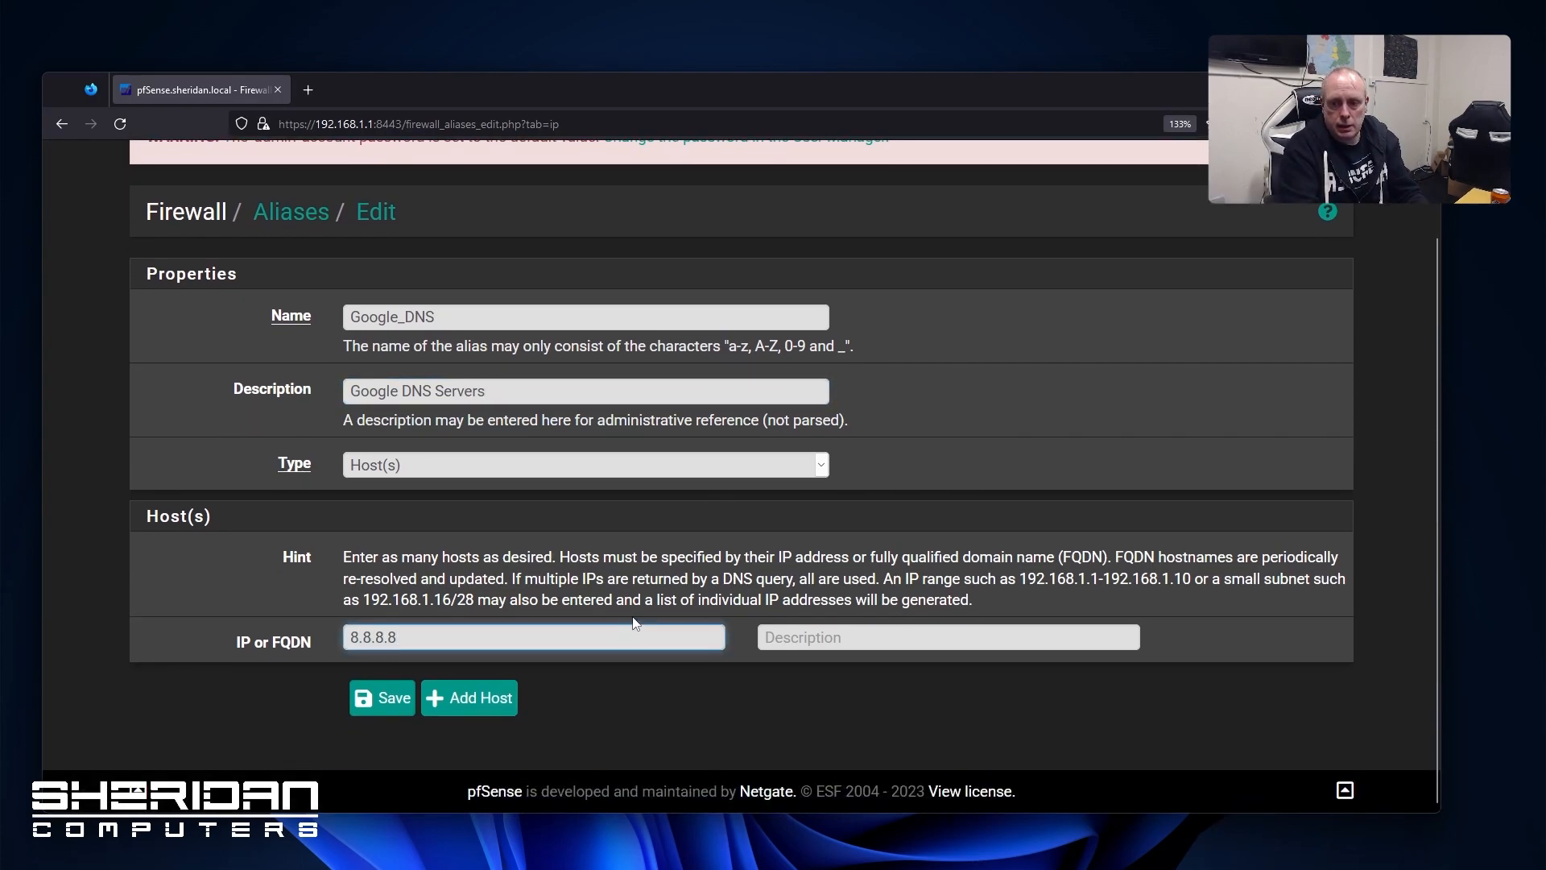
pyautogui.click(862, 641)
pyautogui.write('Google ')
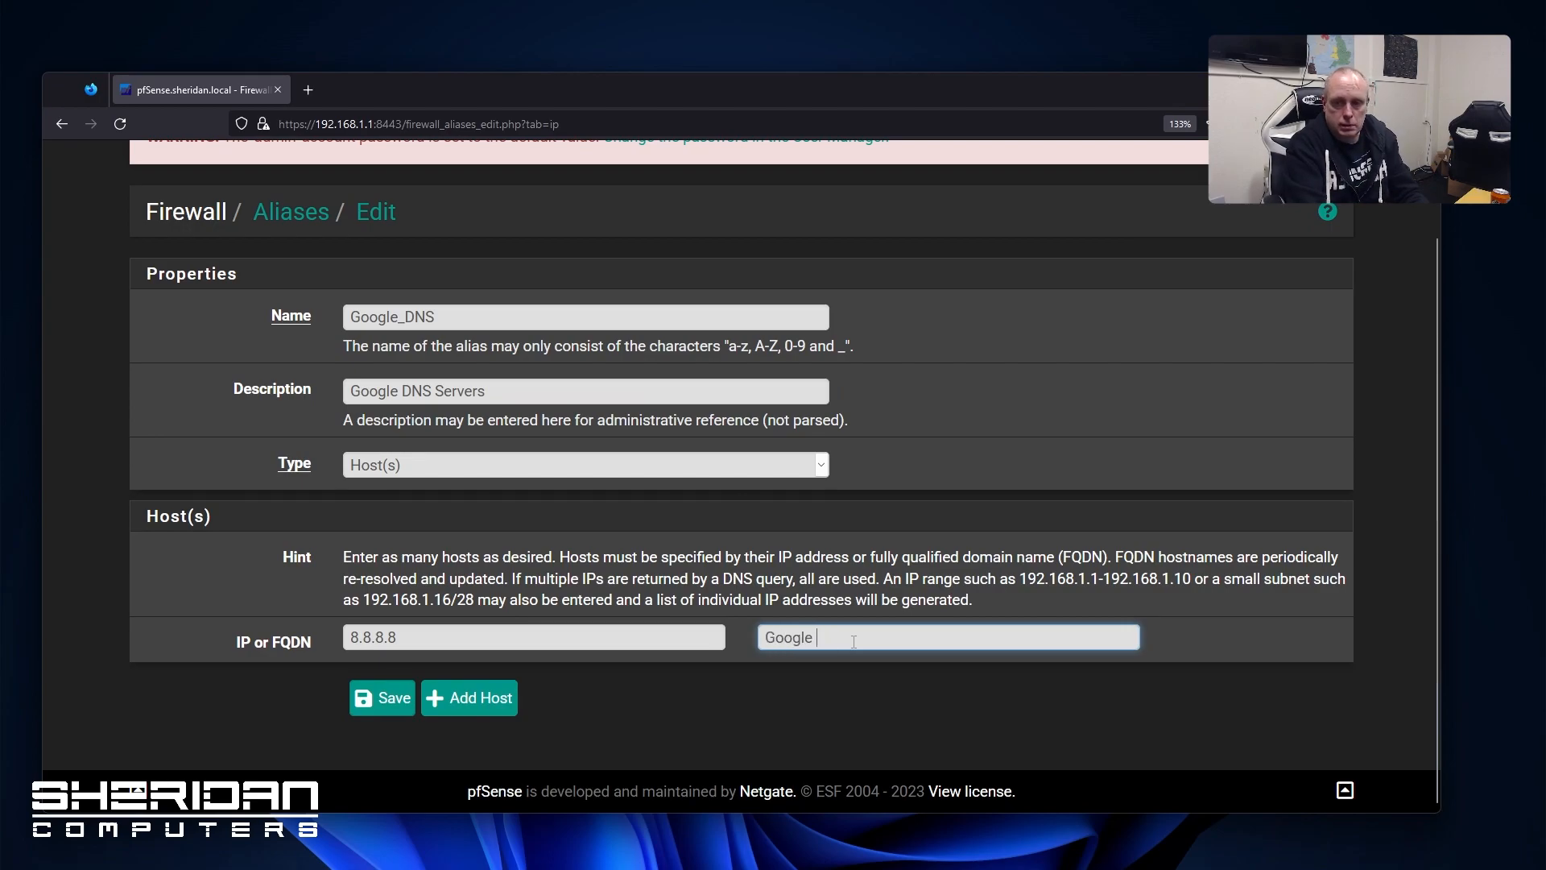
pyautogui.write('DNS Host')
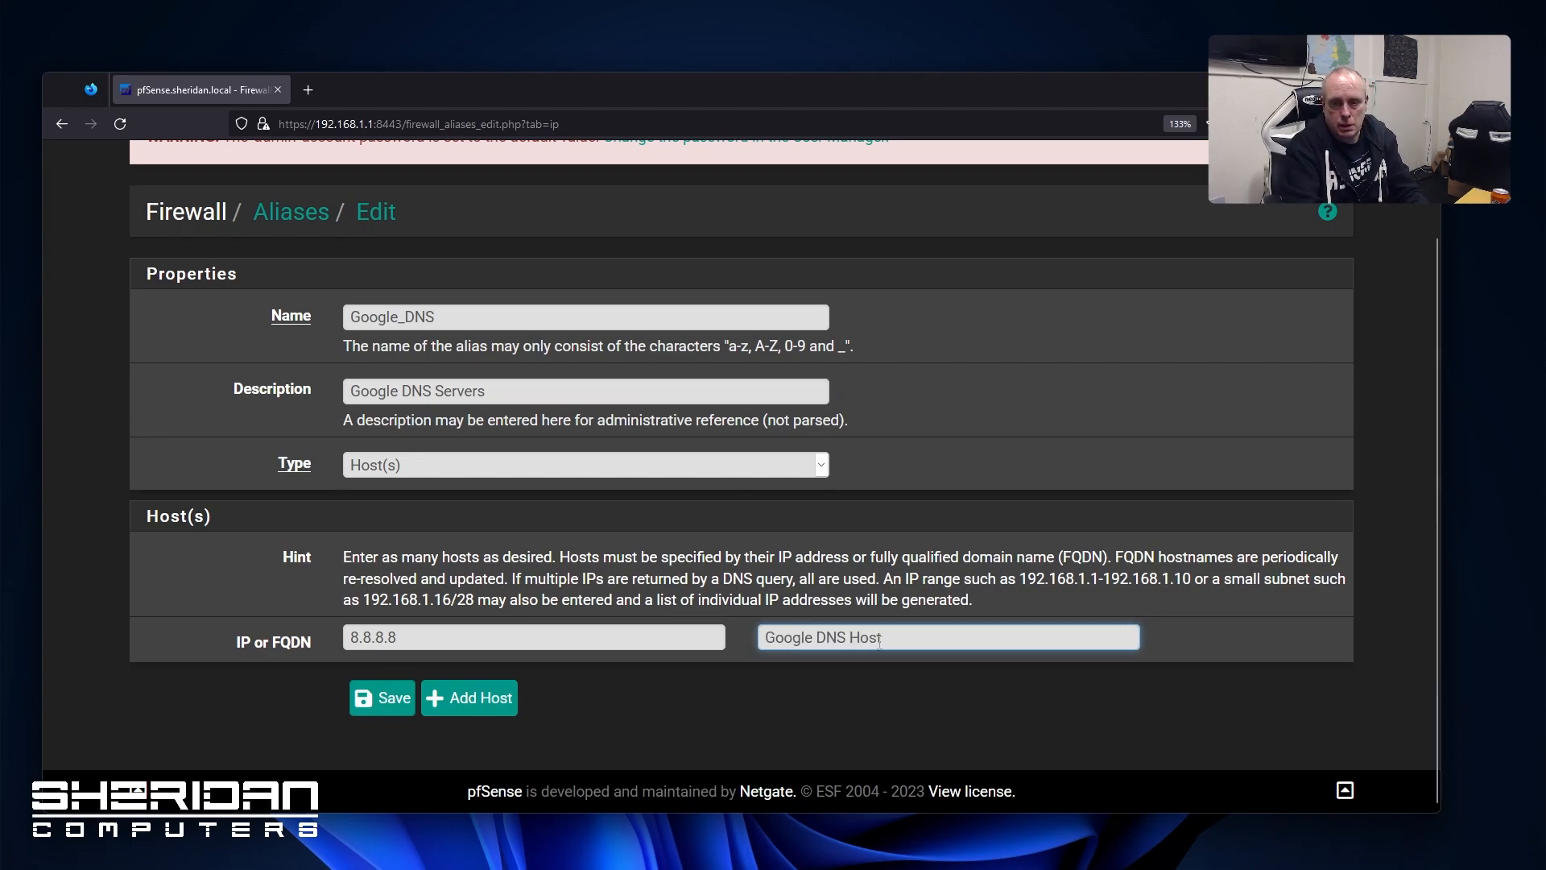
# Add second host 9.9.9.9, then save the alias and apply the changes
pyautogui.click(514, 712)
pyautogui.click(550, 689)
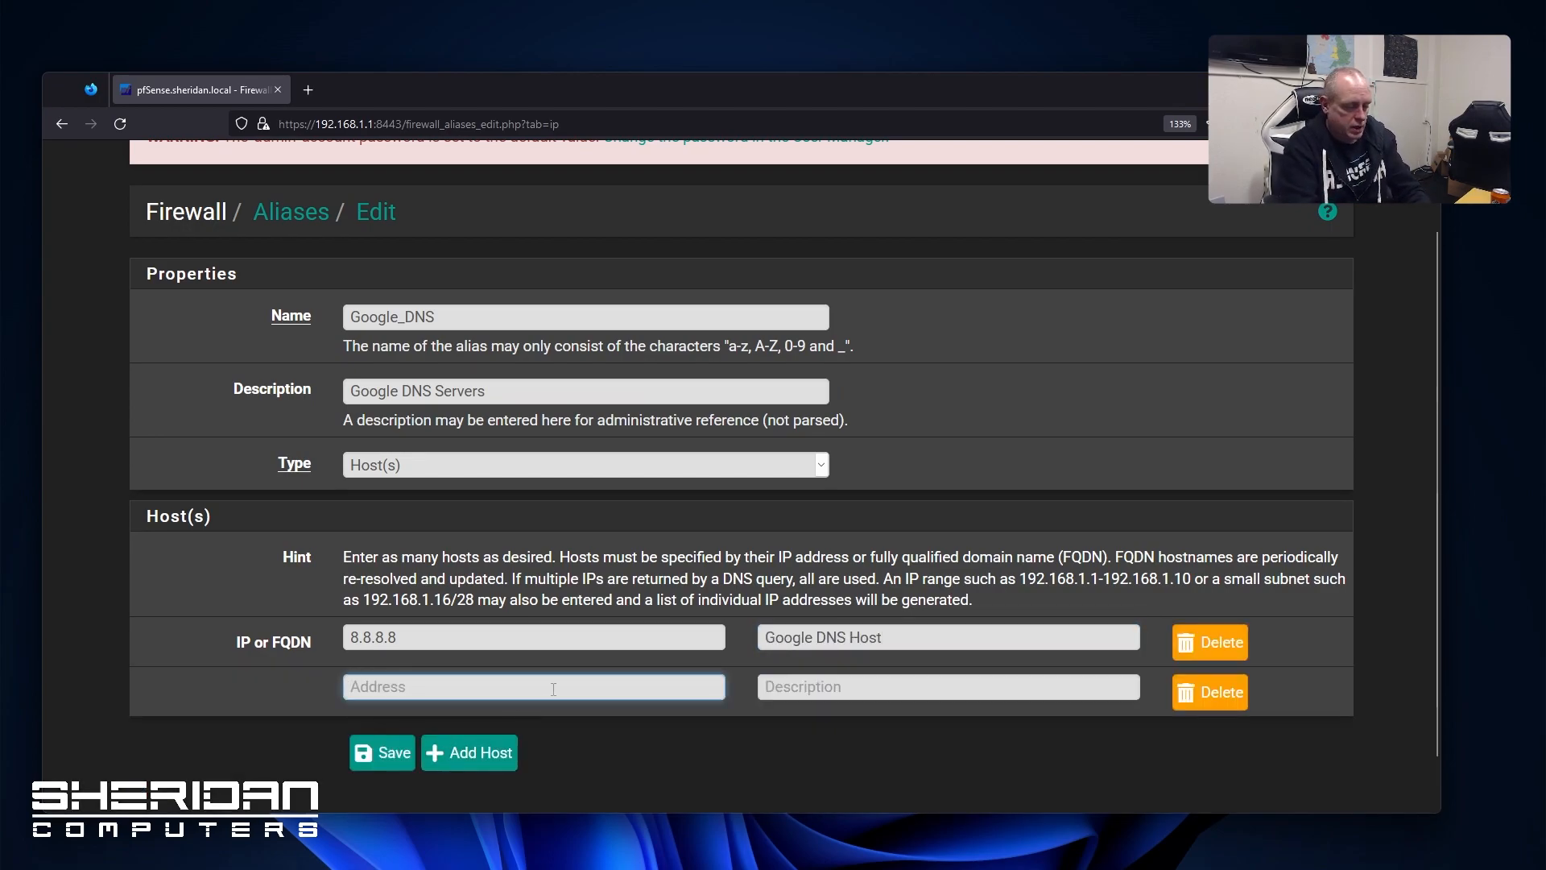
pyautogui.write('9.9.9.9')
pyautogui.click(937, 685)
pyautogui.write('Google DNS Host')
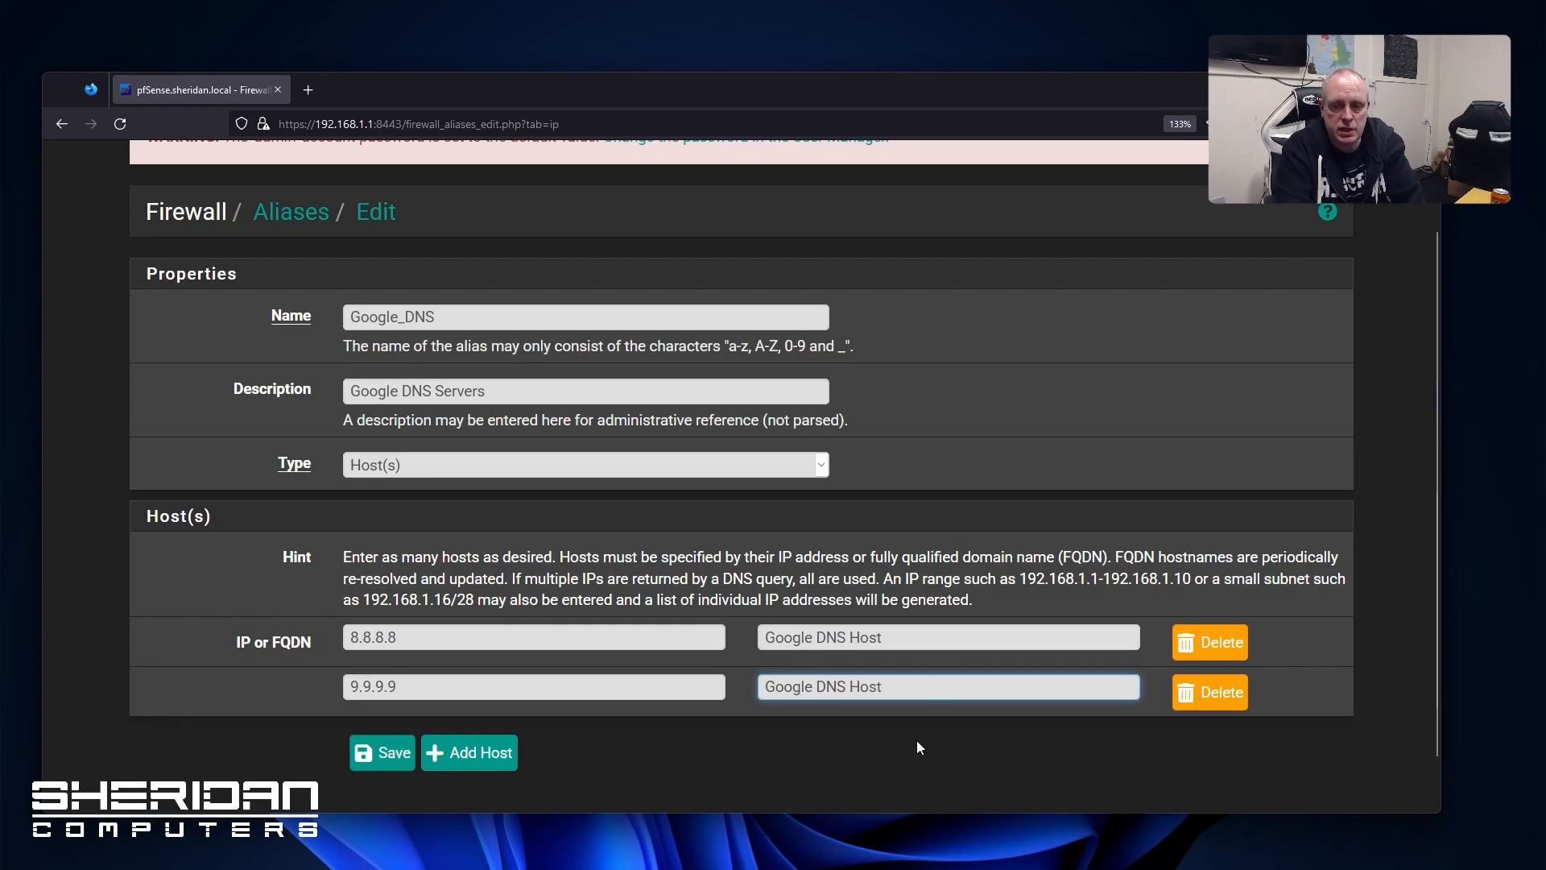
pyautogui.click(382, 752)
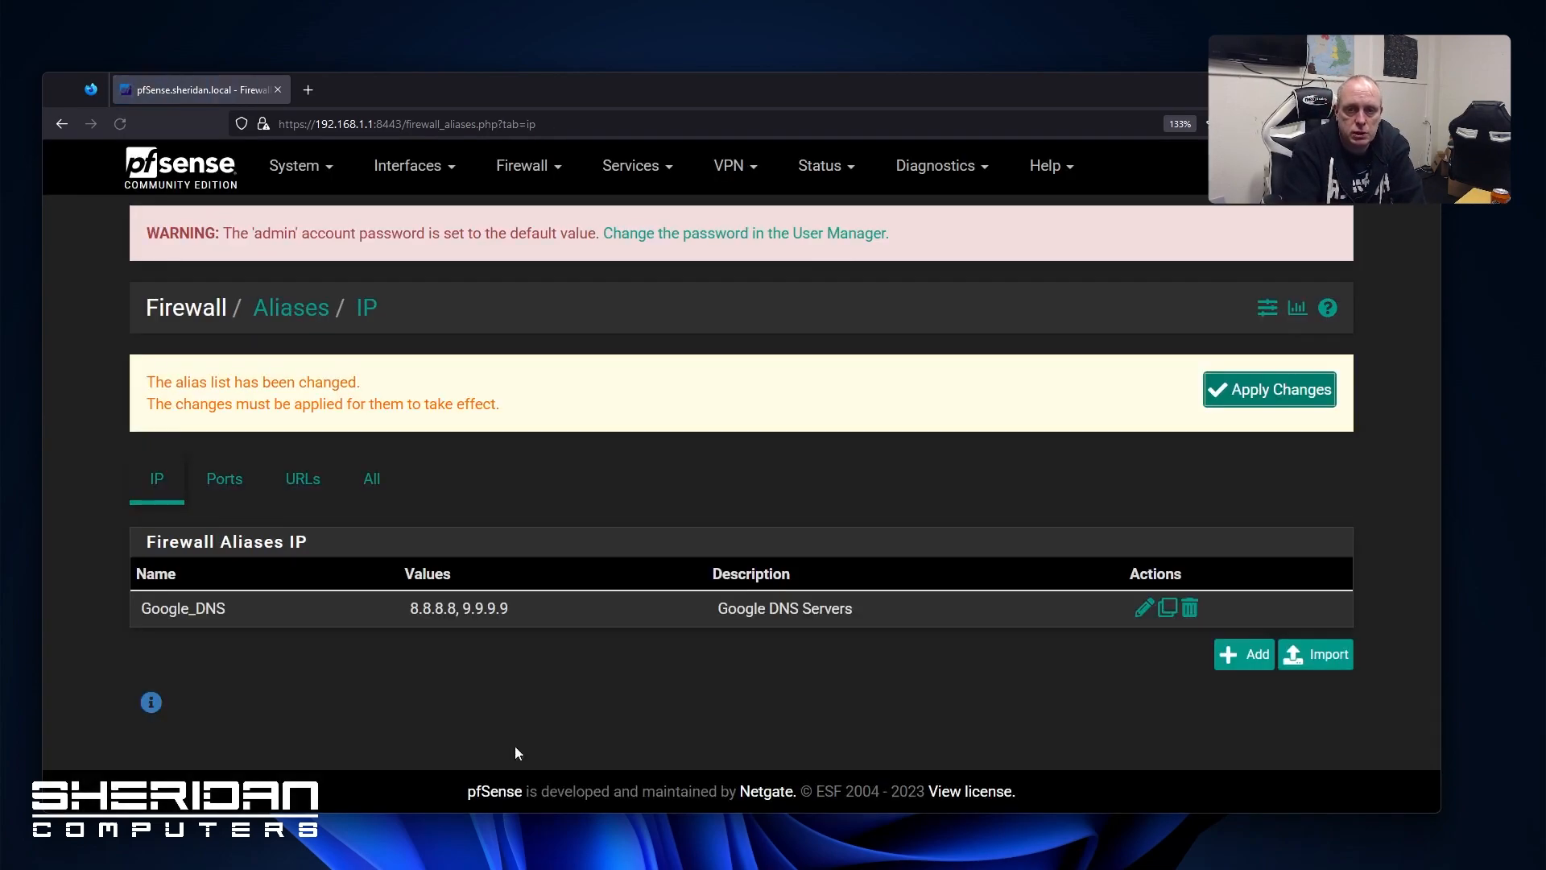
pyautogui.click(1240, 399)
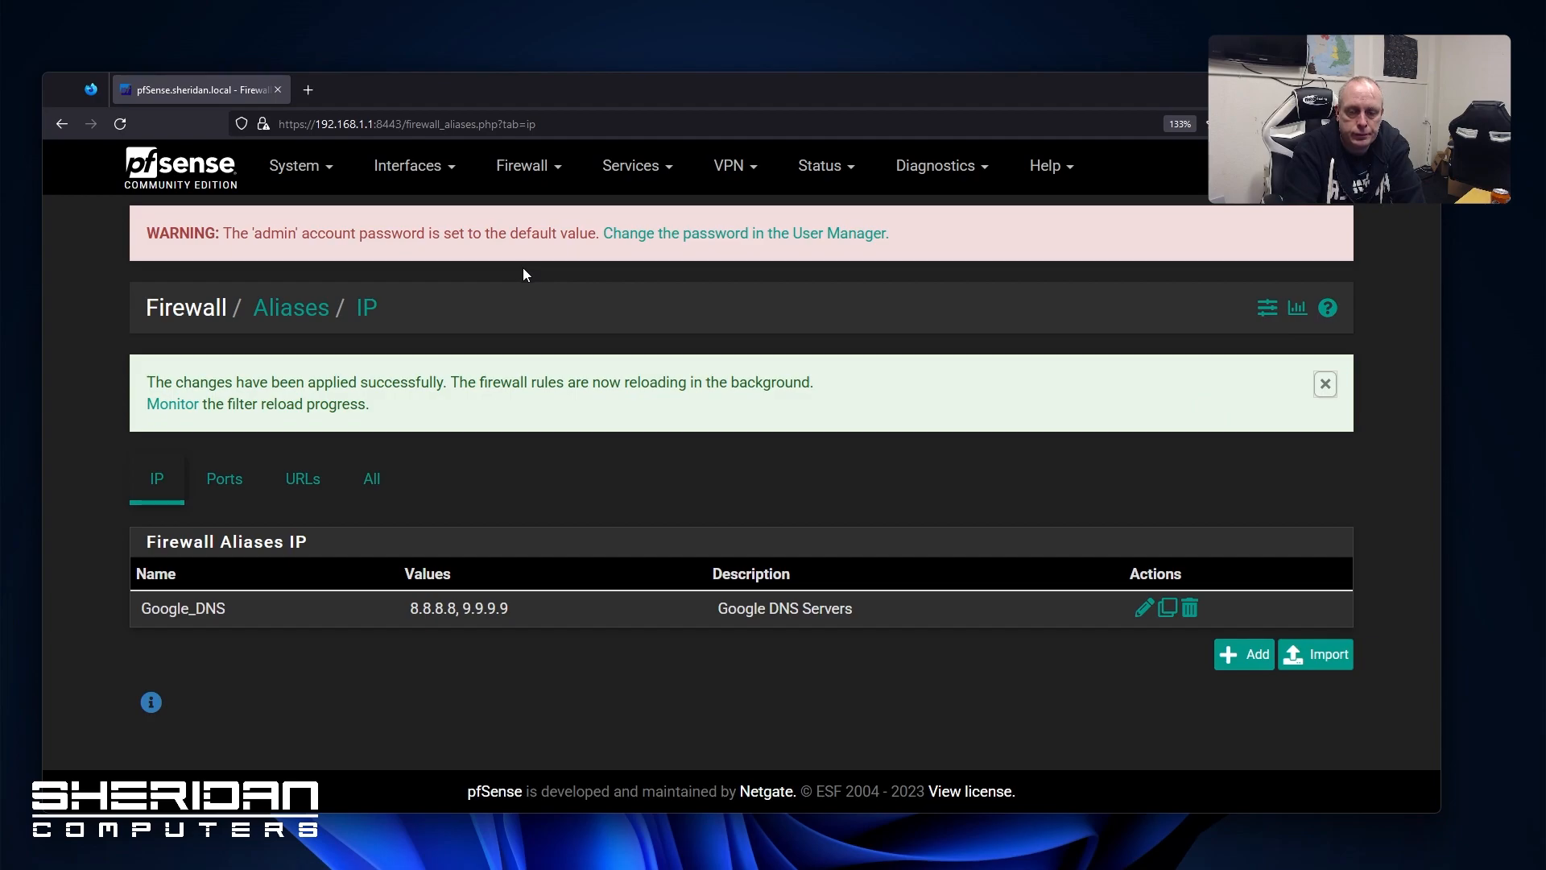
pyautogui.click(1321, 386)
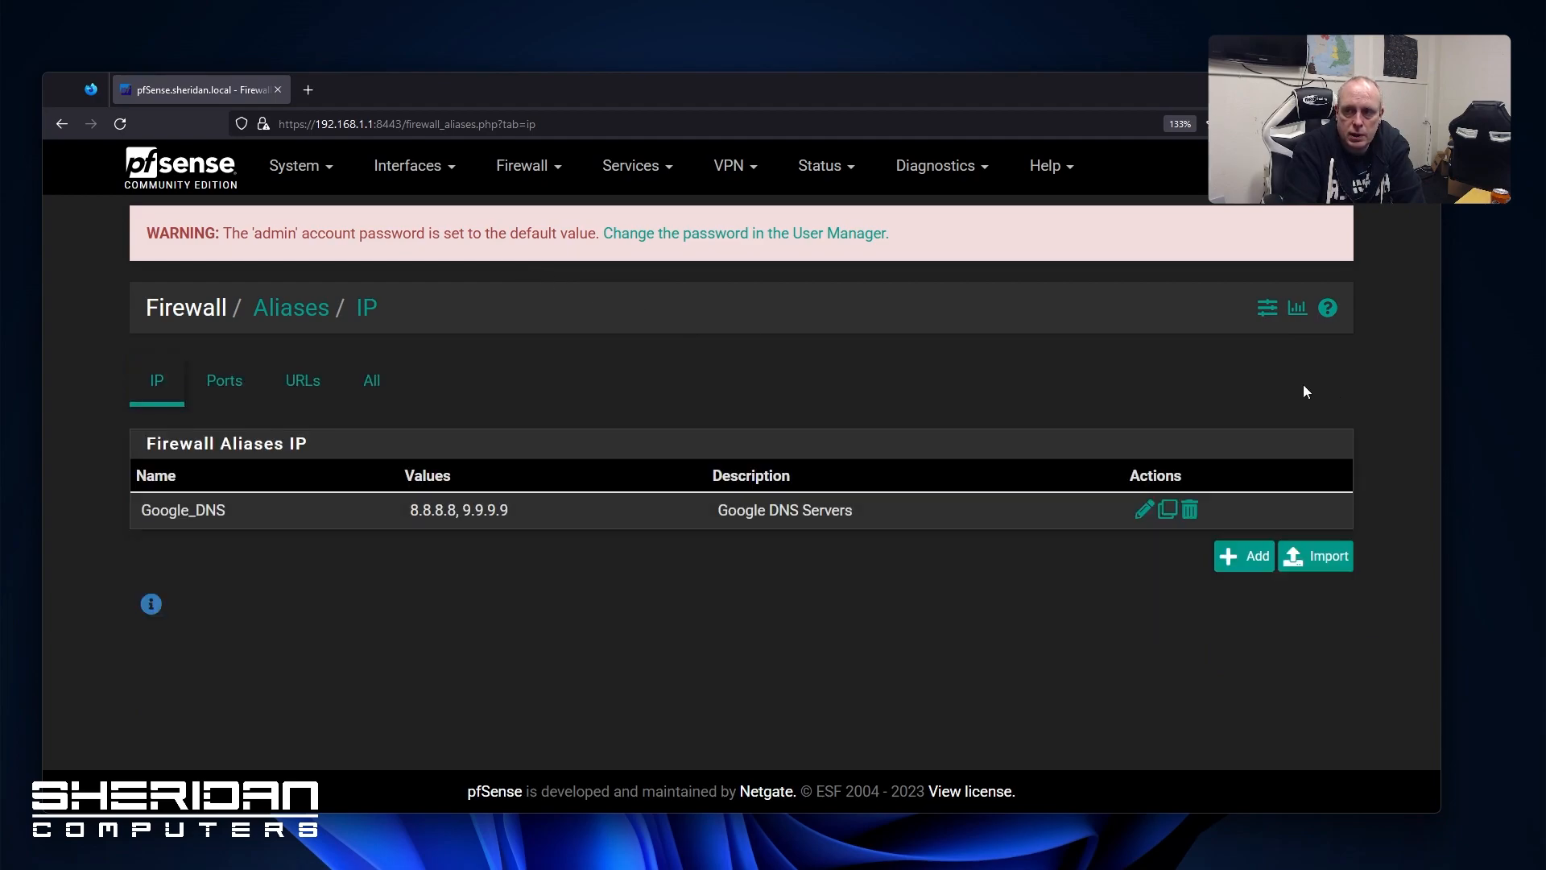
pyautogui.click(408, 167)
pyautogui.click(522, 166)
pyautogui.click(373, 647)
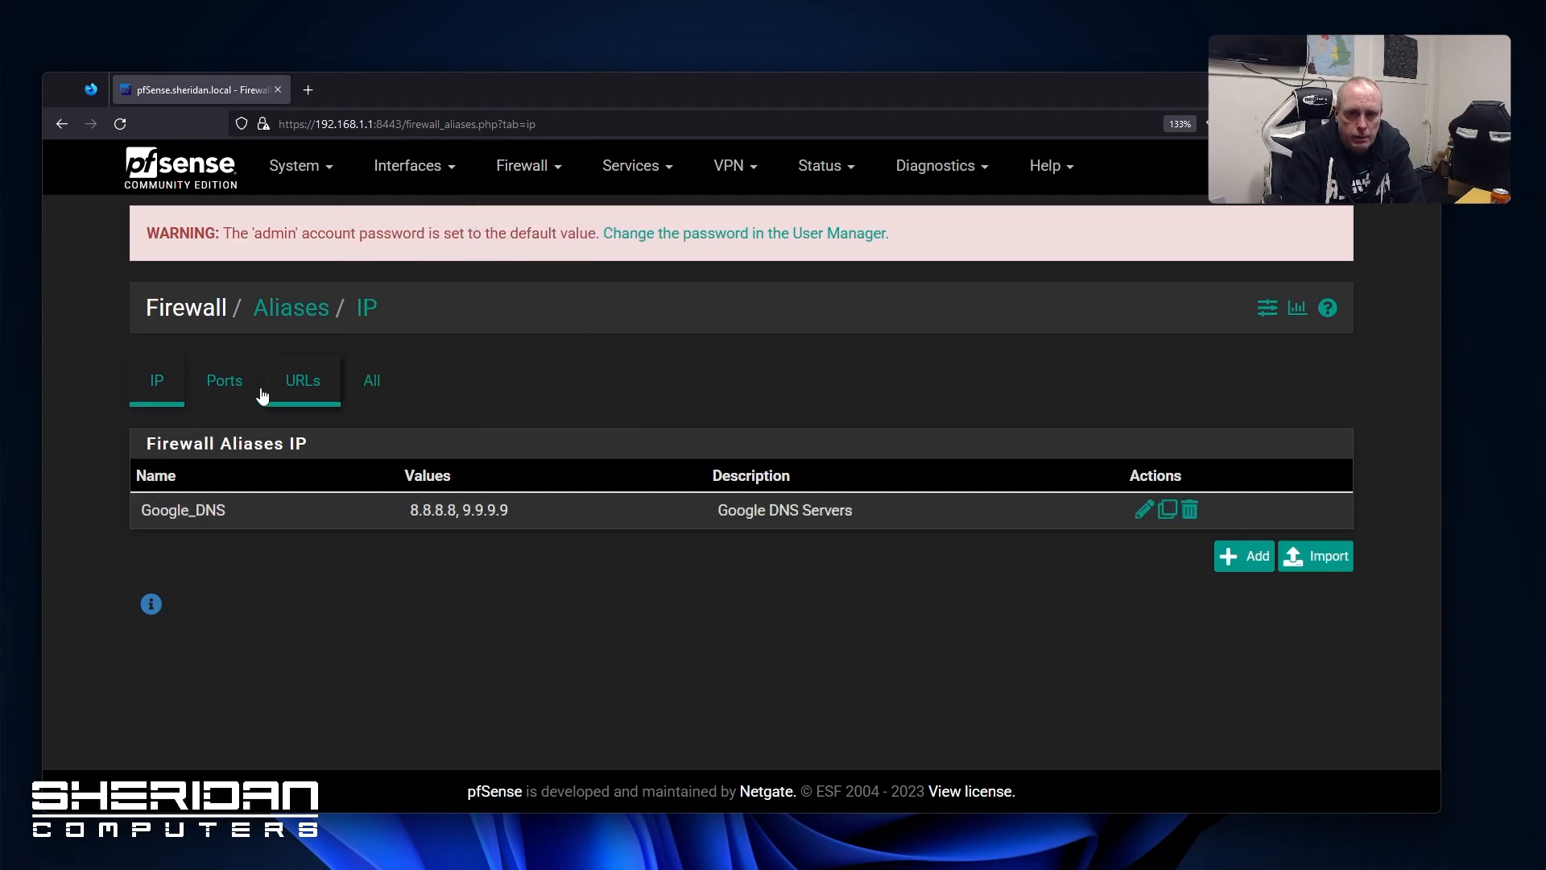
pyautogui.click(227, 383)
pyautogui.click(290, 400)
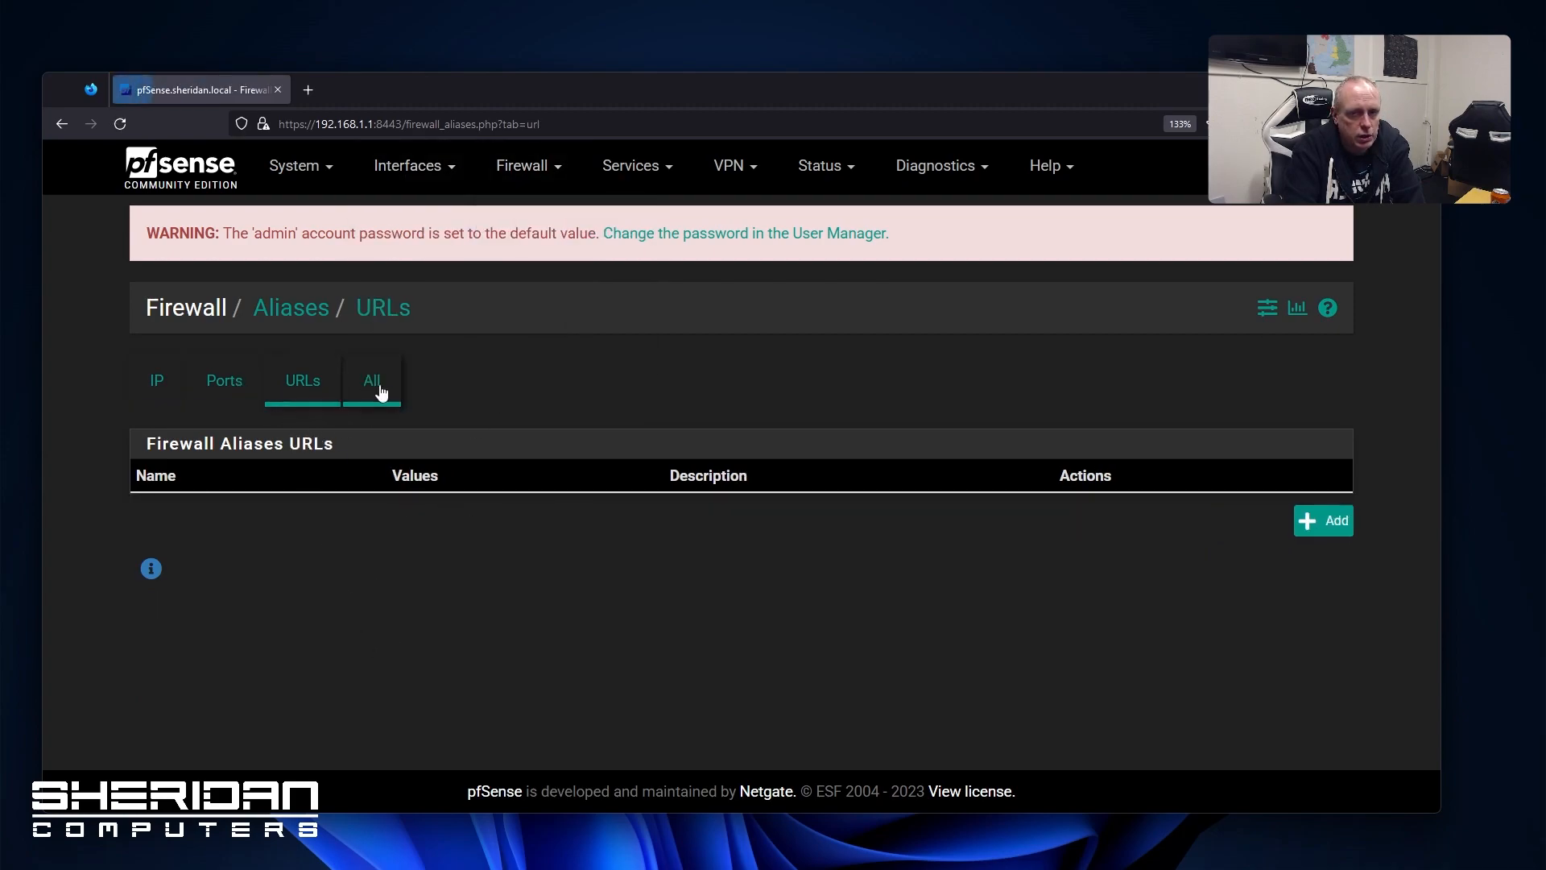
pyautogui.click(228, 388)
pyautogui.click(139, 381)
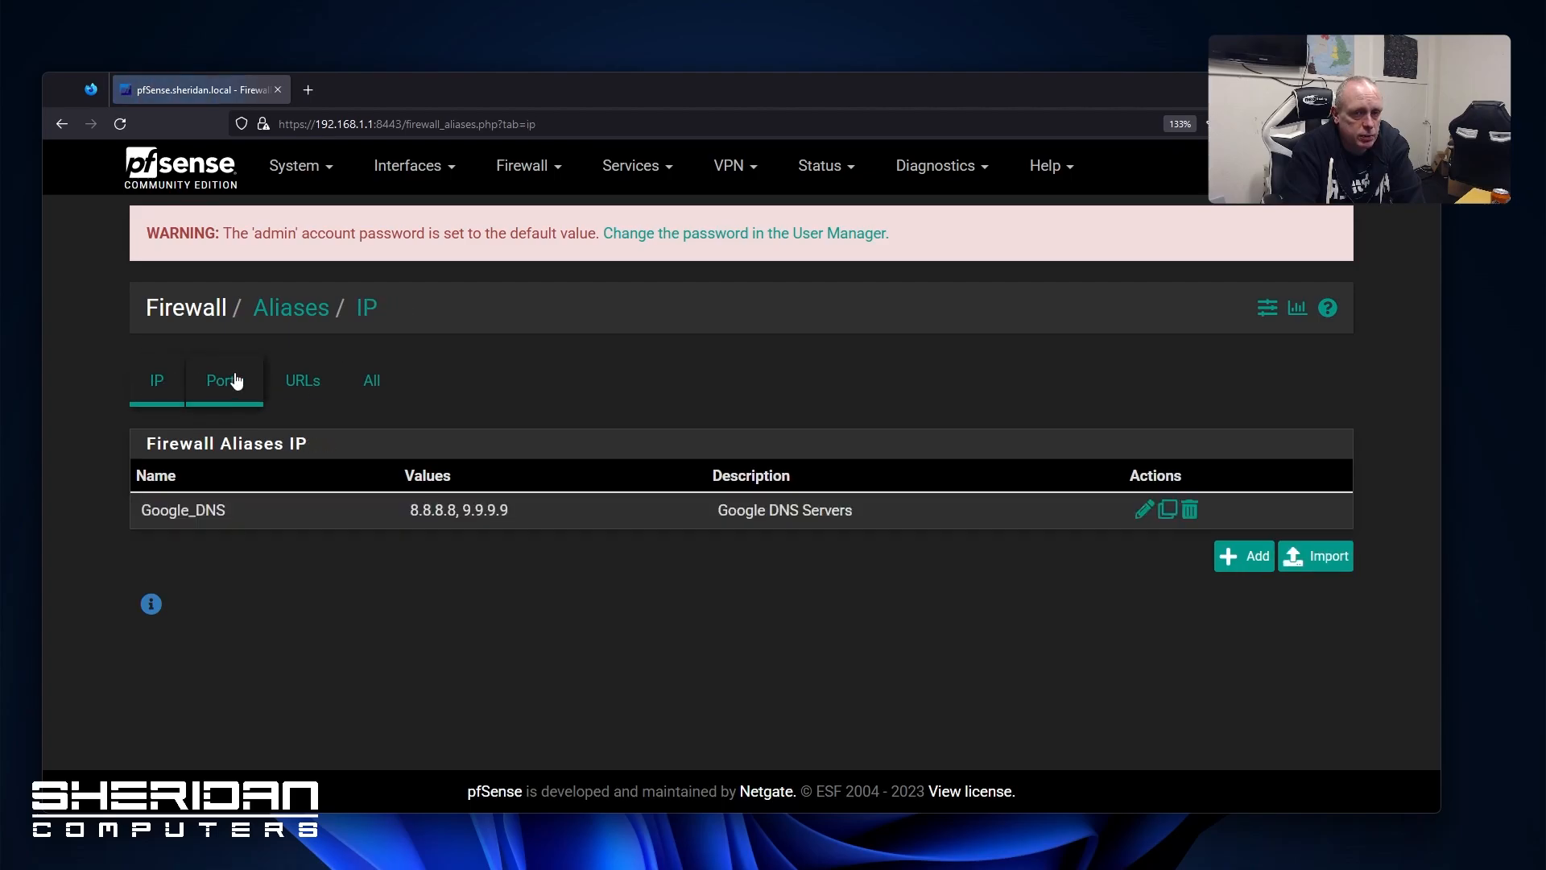
pyautogui.click(291, 383)
pyautogui.click(144, 383)
pyautogui.click(225, 383)
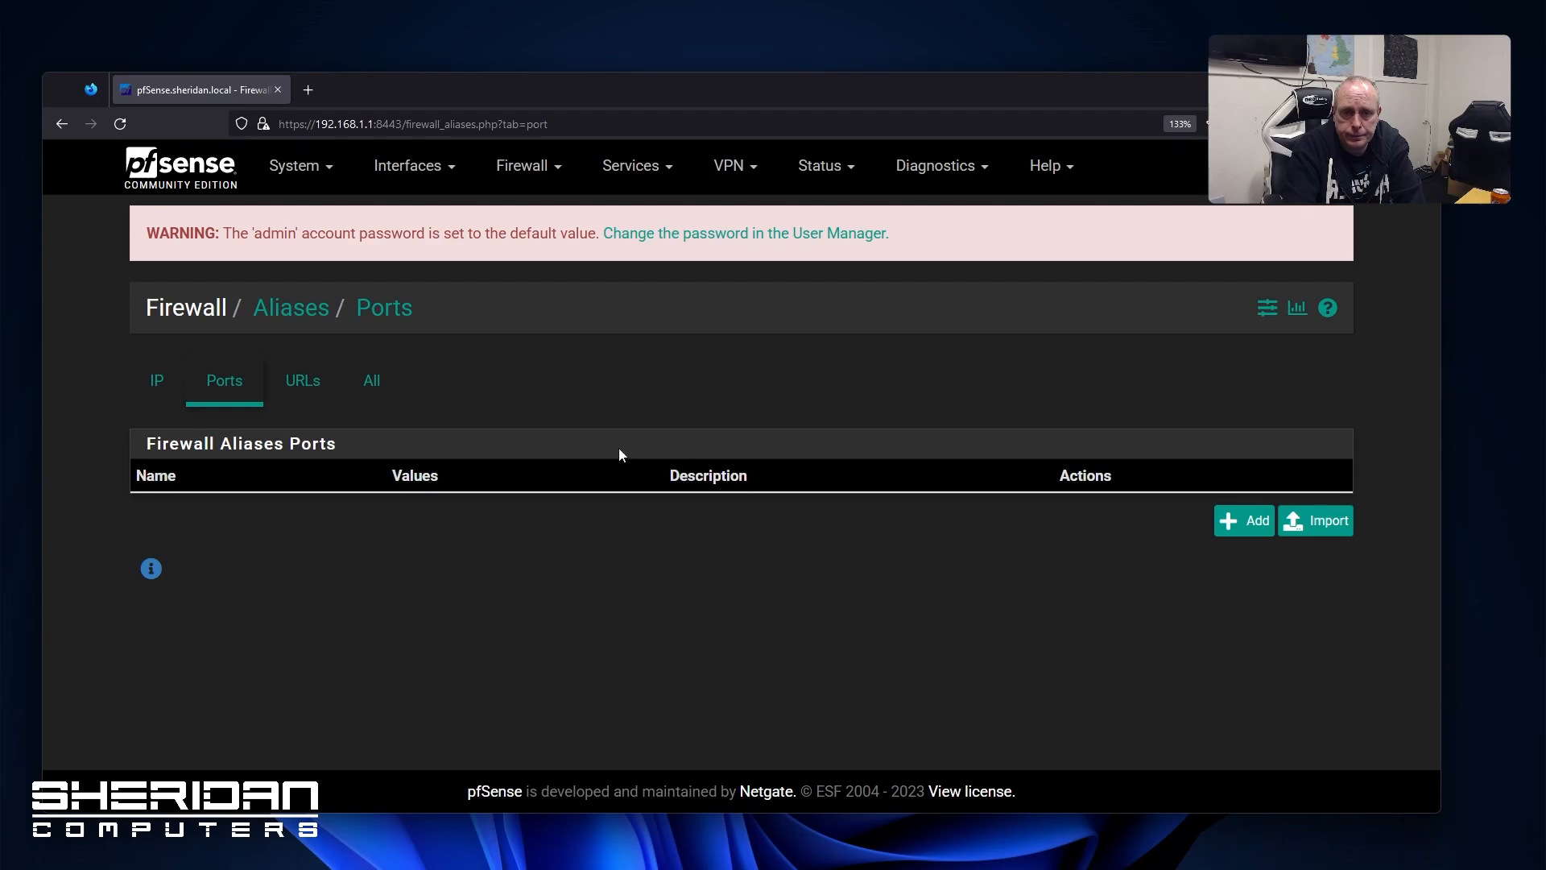
pyautogui.click(1248, 524)
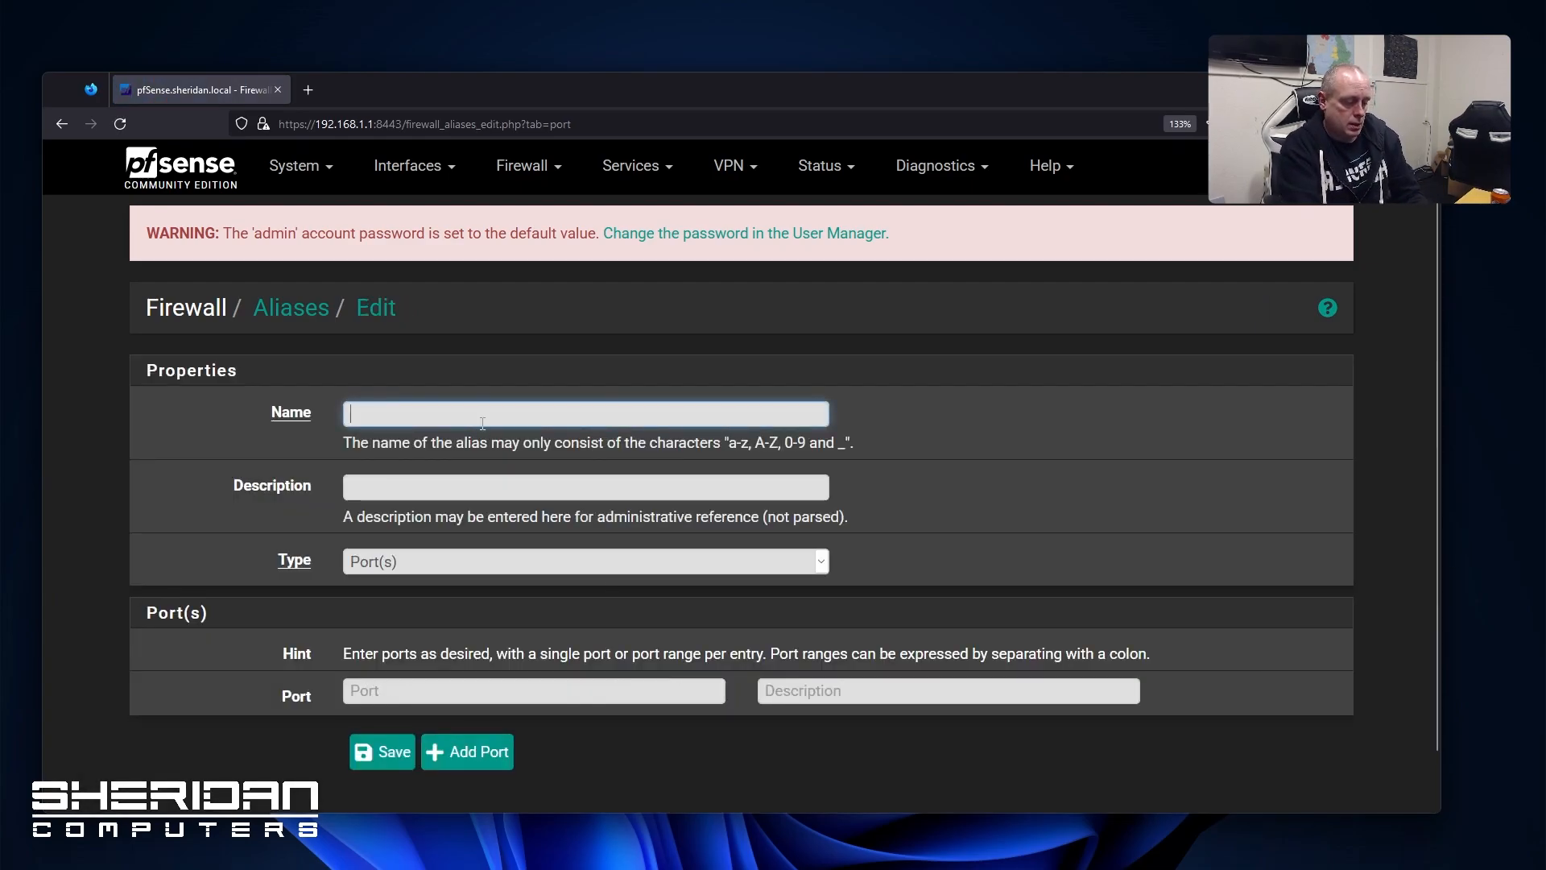
pyautogui.write('Servie')
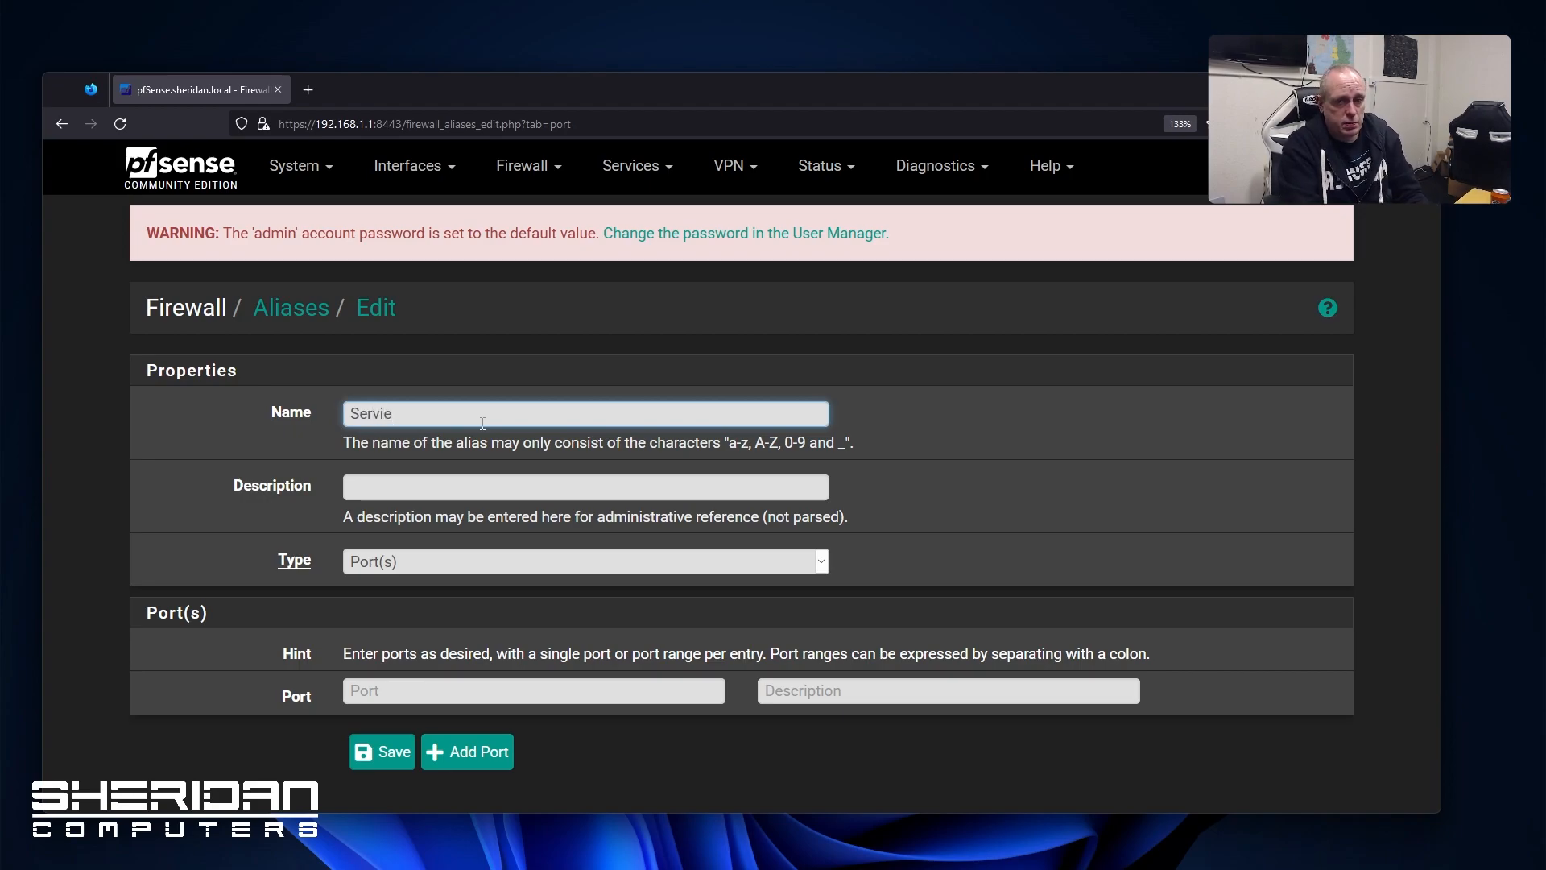
pyautogui.click(448, 491)
pyautogui.write('Service')
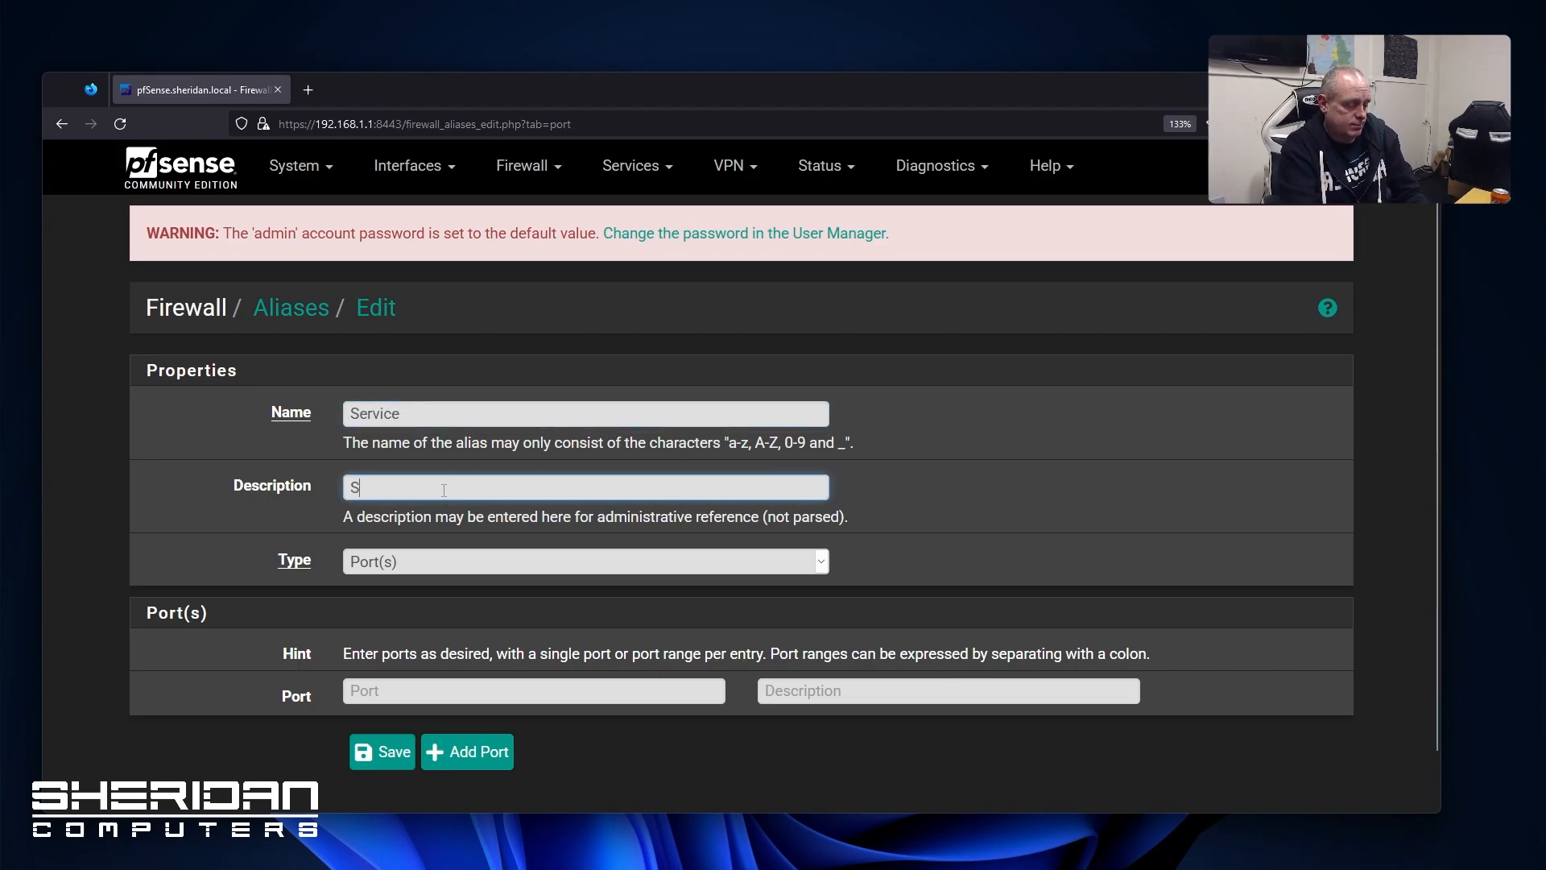
pyautogui.click(475, 571)
pyautogui.click(515, 564)
pyautogui.click(485, 693)
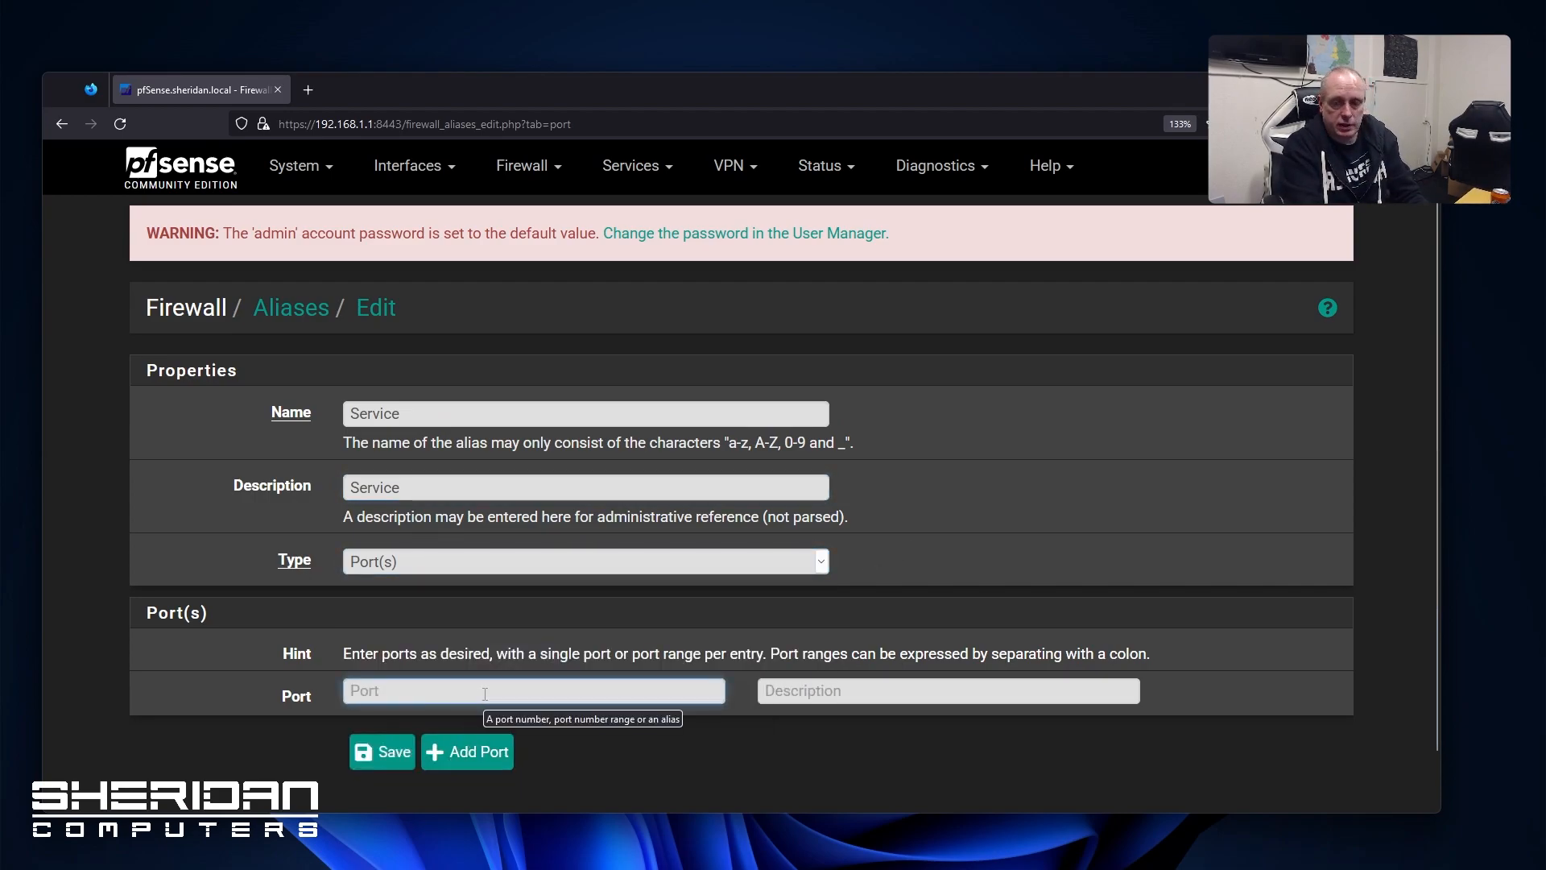
pyautogui.write('25')
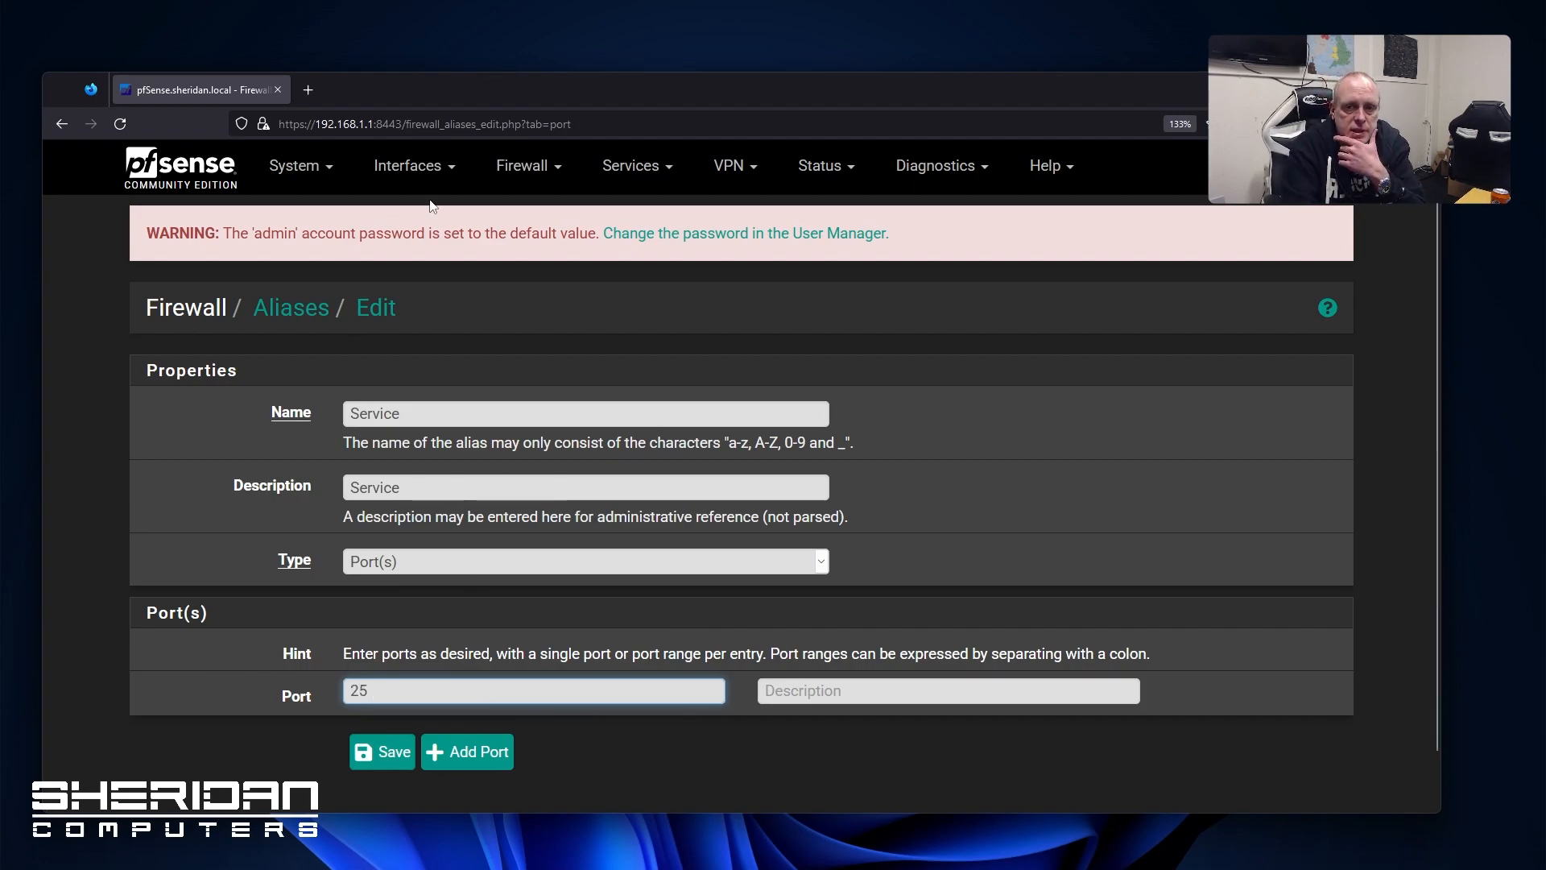
pyautogui.click(296, 308)
pyautogui.click(158, 383)
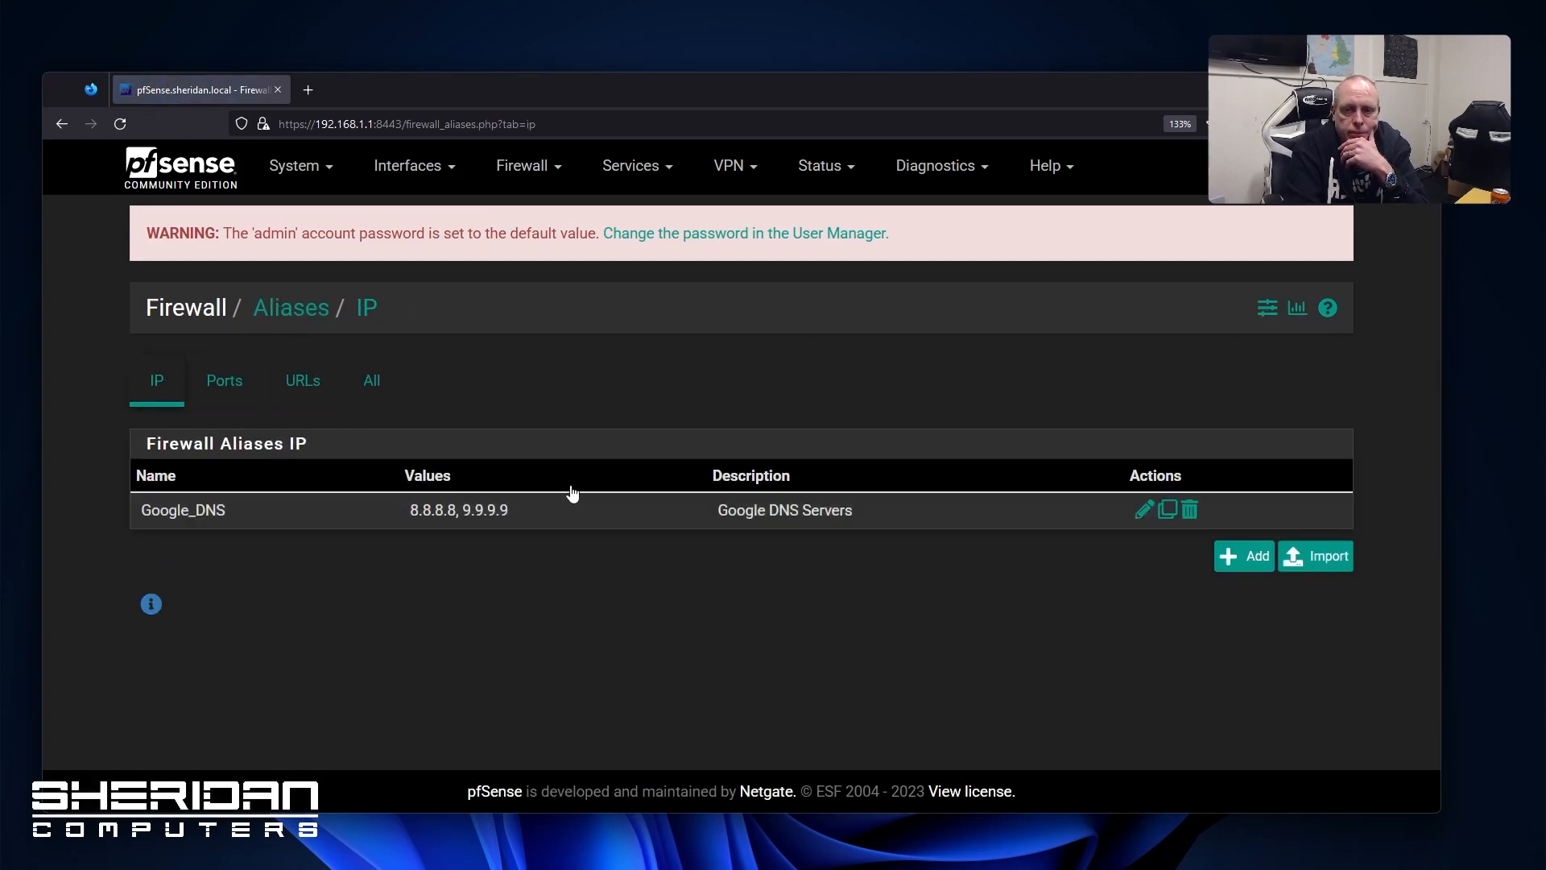
# Delete the Google_DNS alias and go to the Firewall NAT port forward page
pyautogui.click(1189, 508)
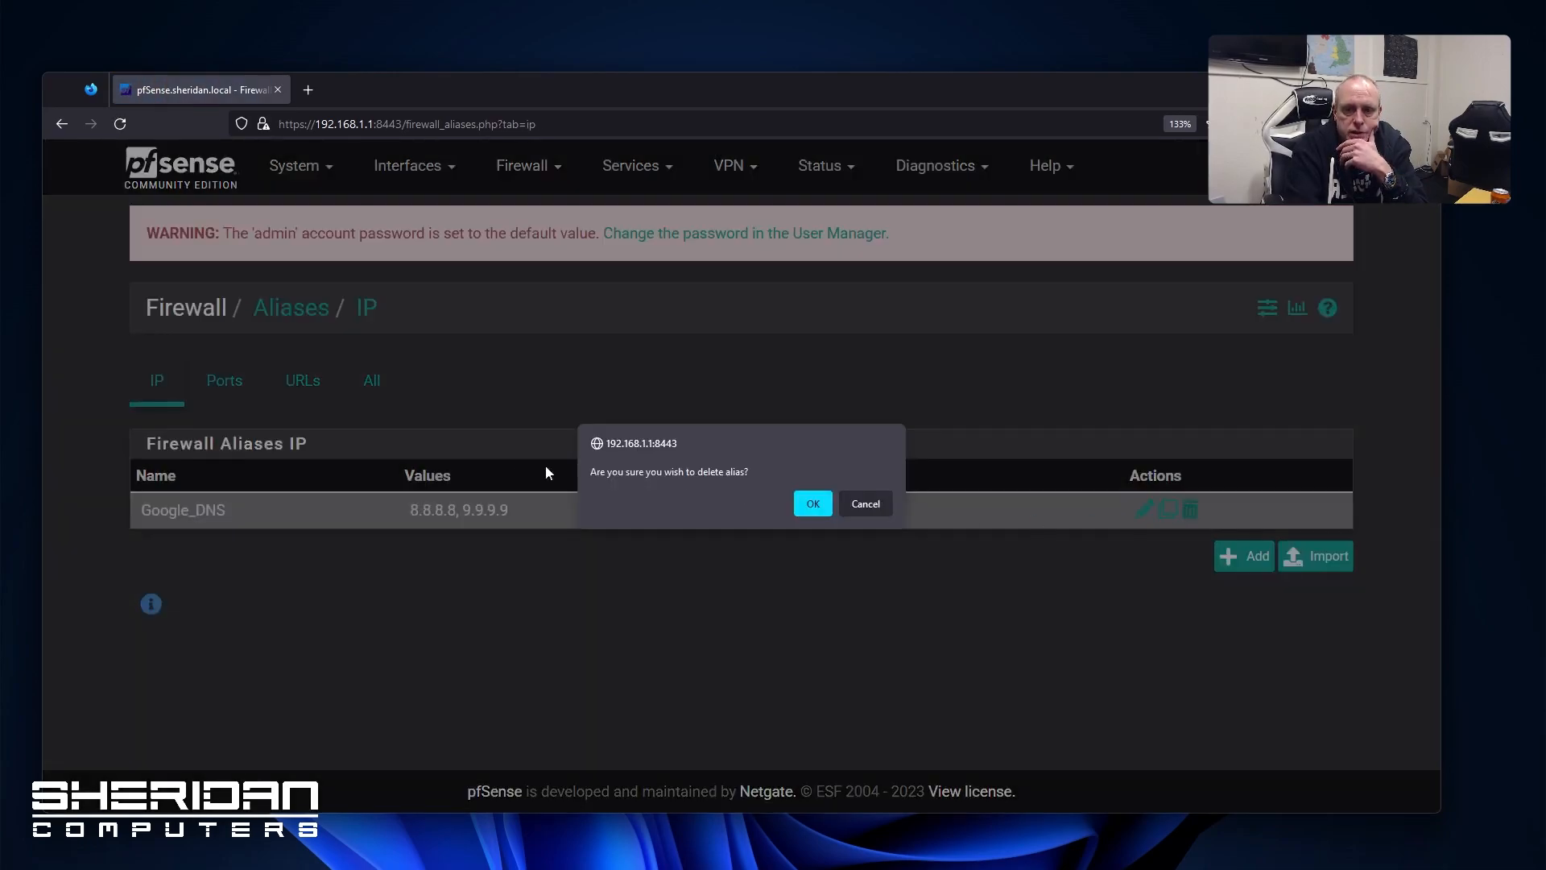
pyautogui.click(813, 503)
pyautogui.click(528, 168)
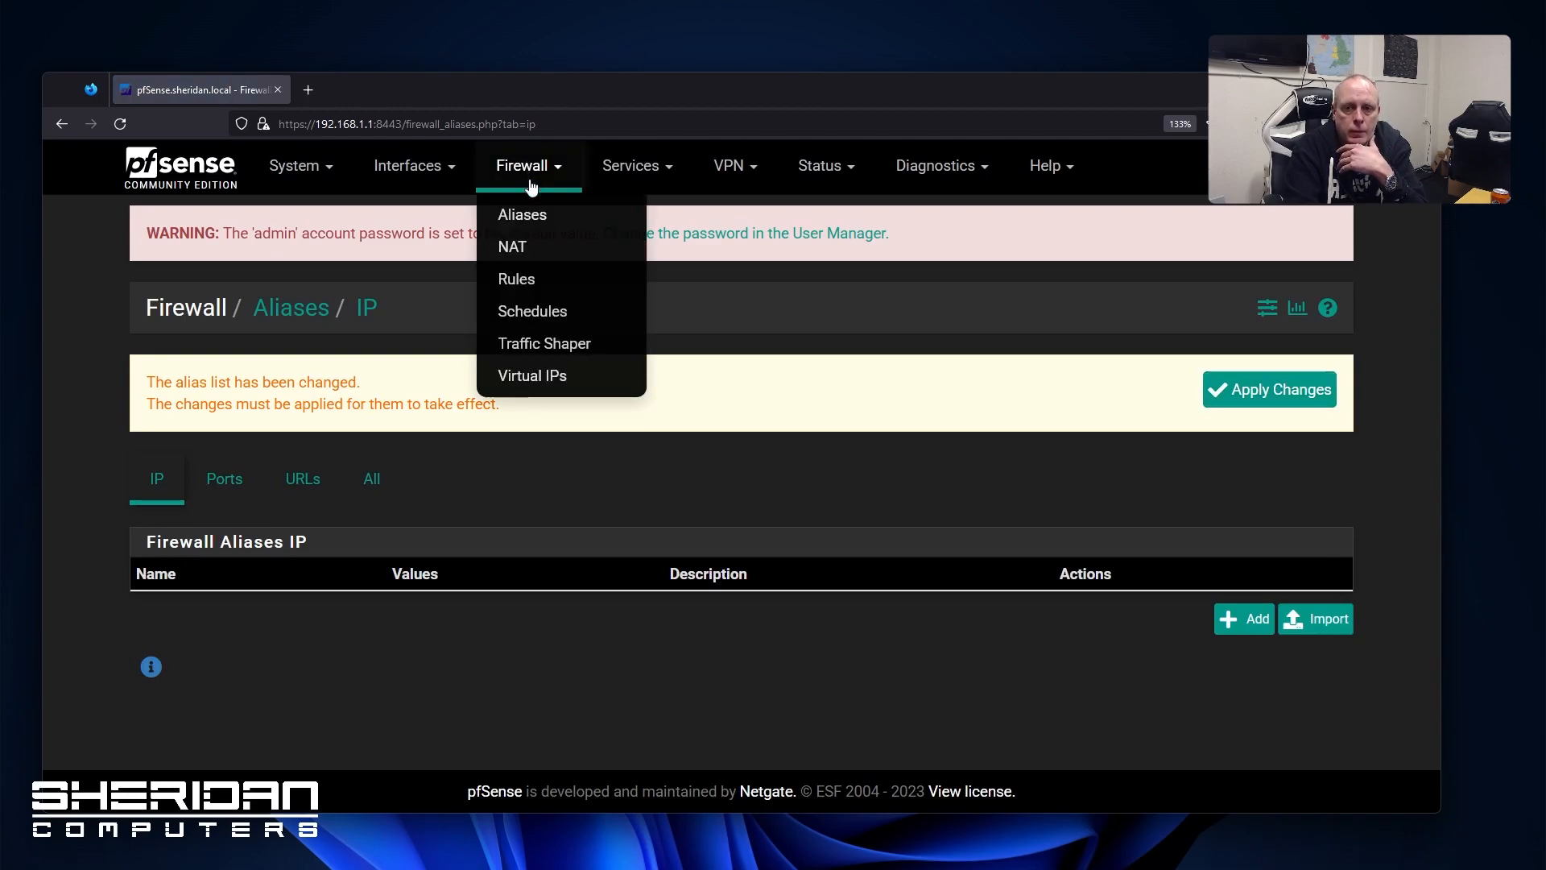
pyautogui.click(543, 252)
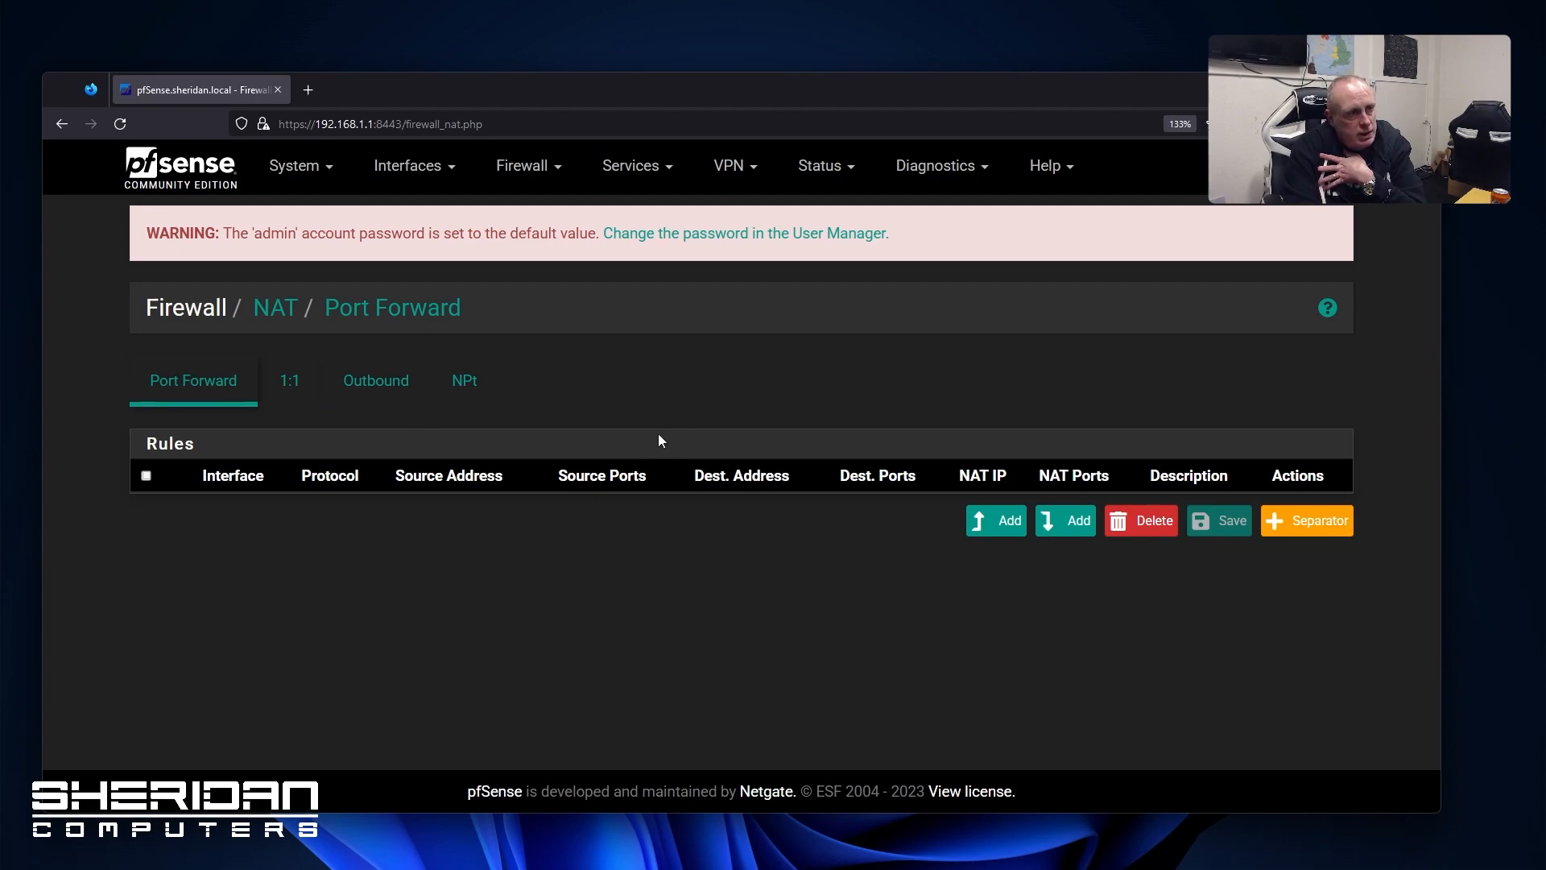
# Switch Outbound NAT to Hybrid mode, save, and apply the change
pyautogui.click(279, 394)
pyautogui.click(382, 391)
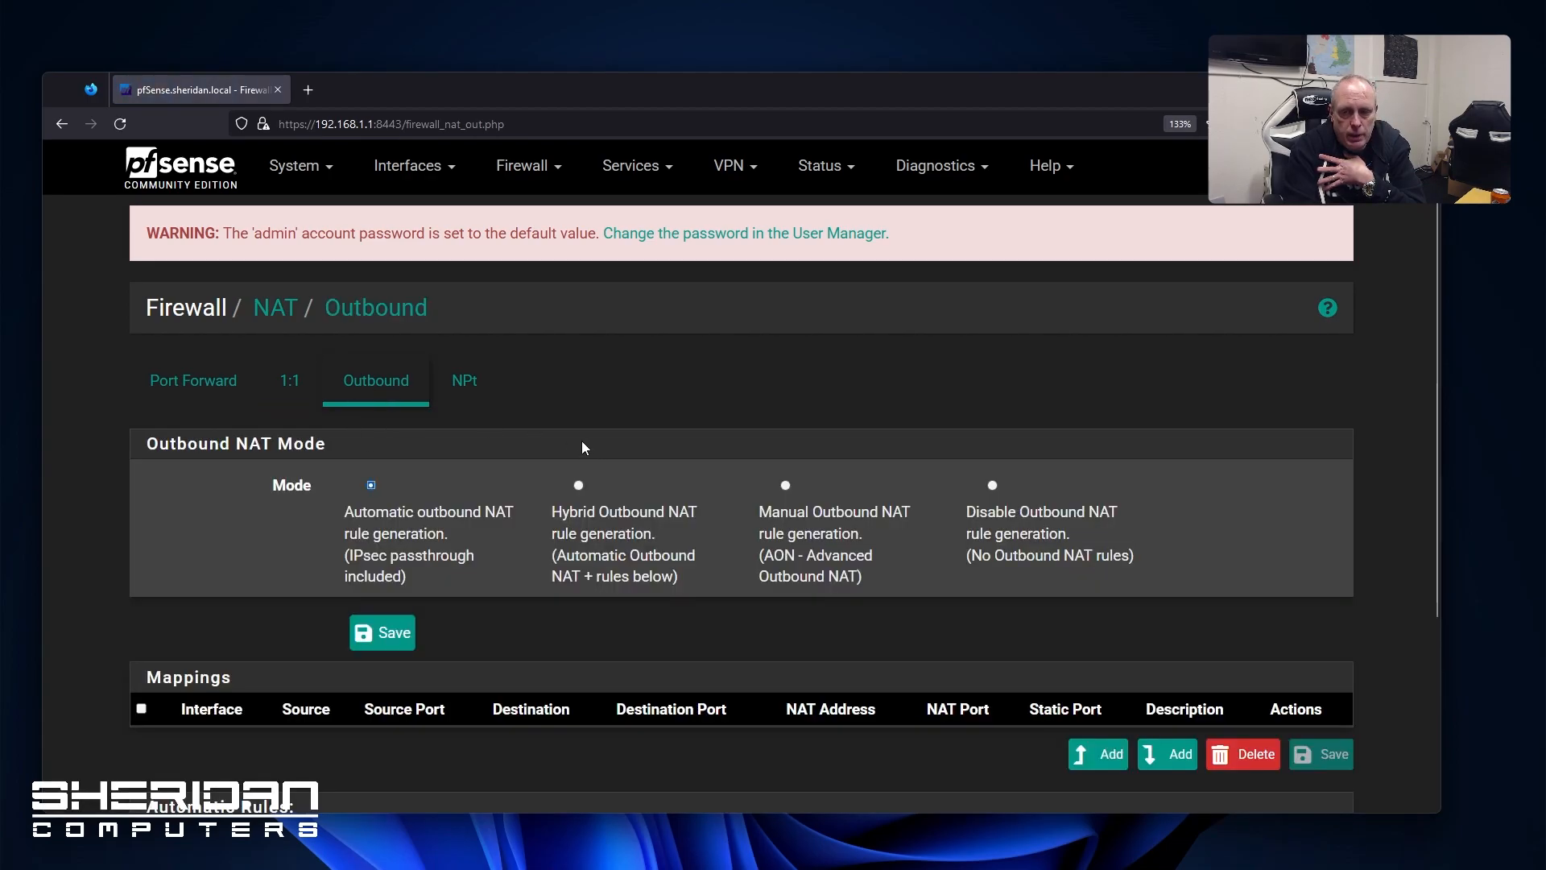
pyautogui.scroll(-3, 582, 441)
pyautogui.scroll(1, 586, 390)
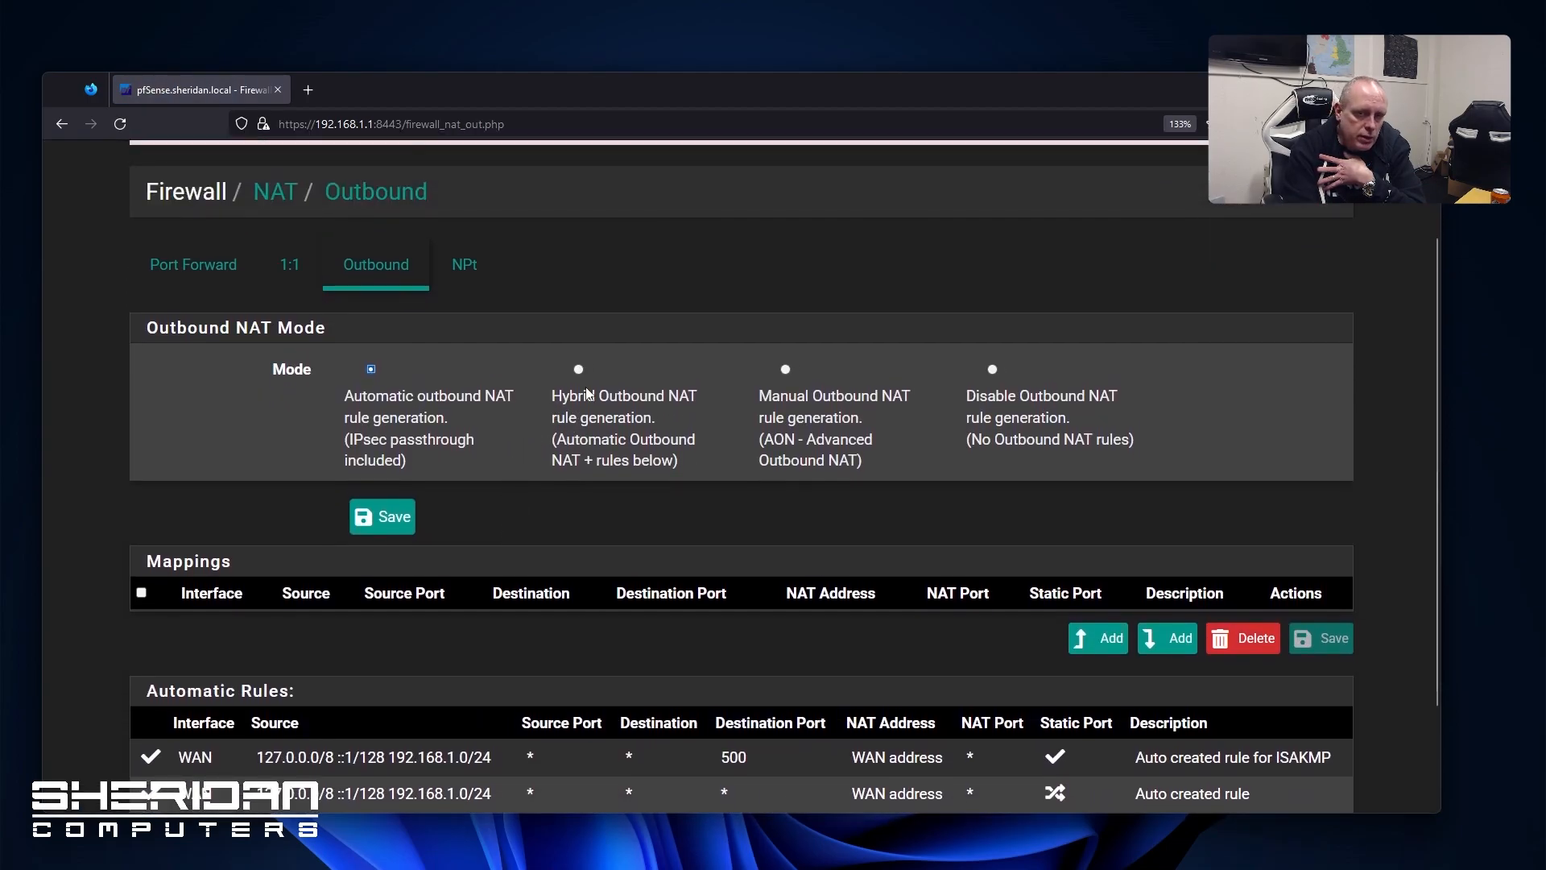
pyautogui.click(579, 370)
pyautogui.click(385, 518)
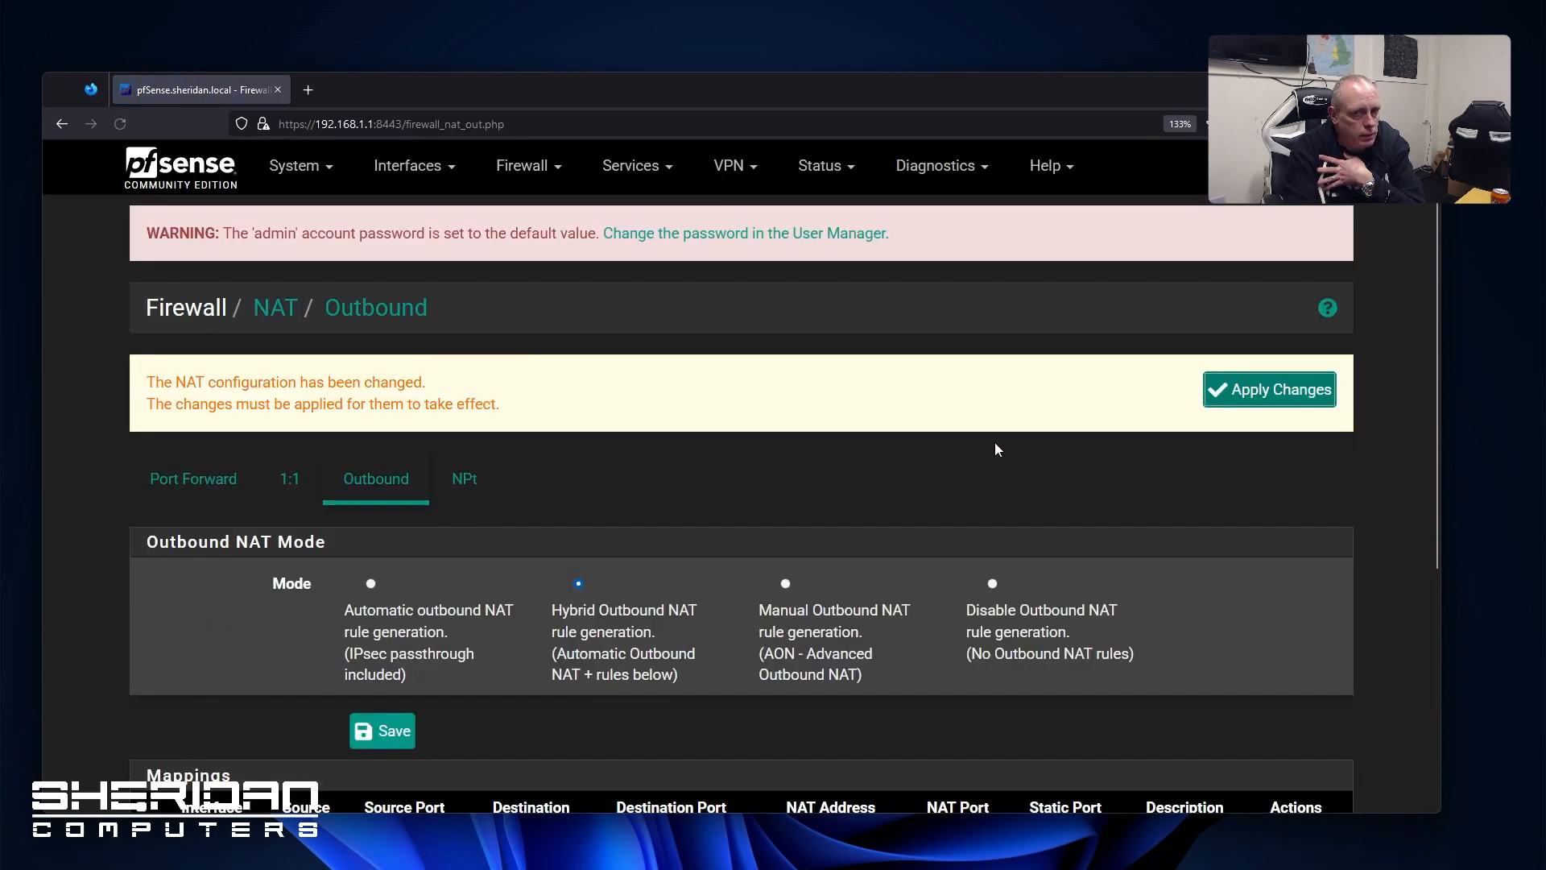
pyautogui.click(1278, 390)
pyautogui.scroll(-5, 754, 512)
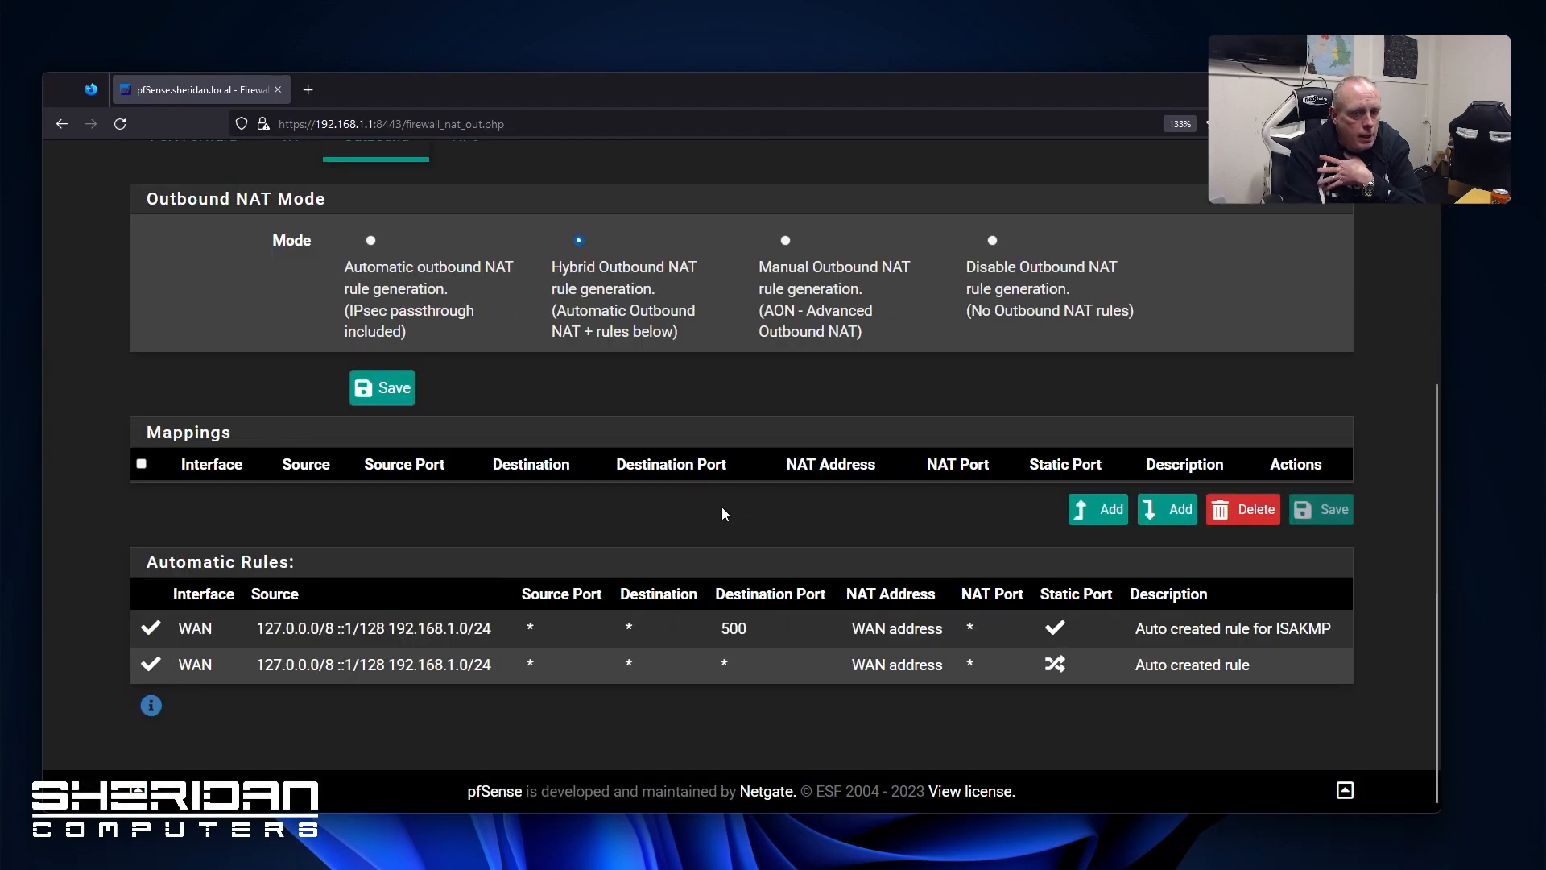
pyautogui.scroll(5, 710, 516)
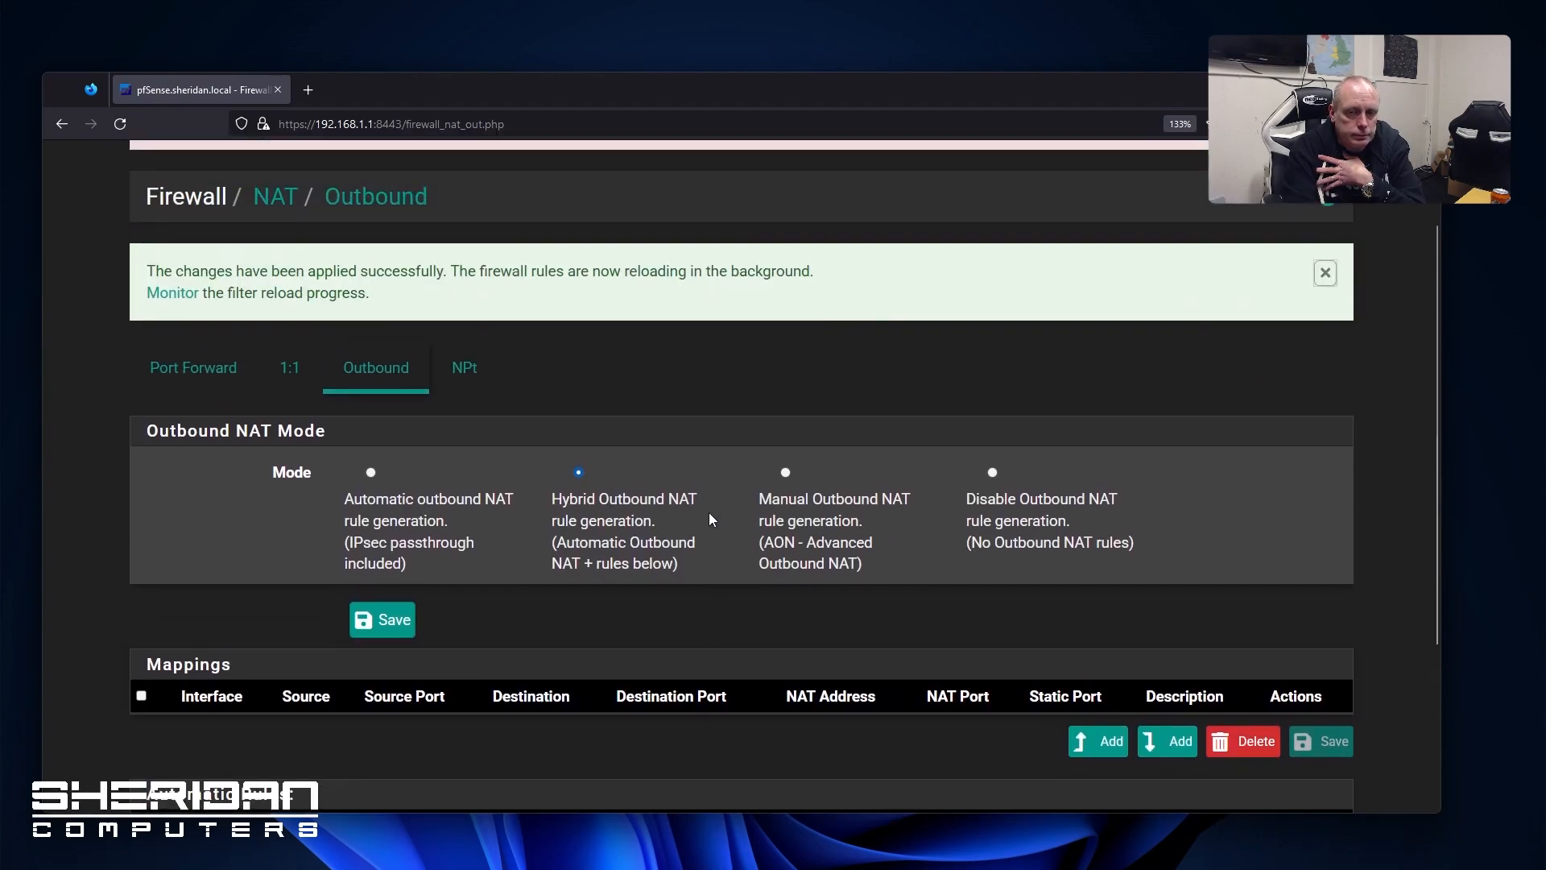
pyautogui.scroll(-5, 710, 516)
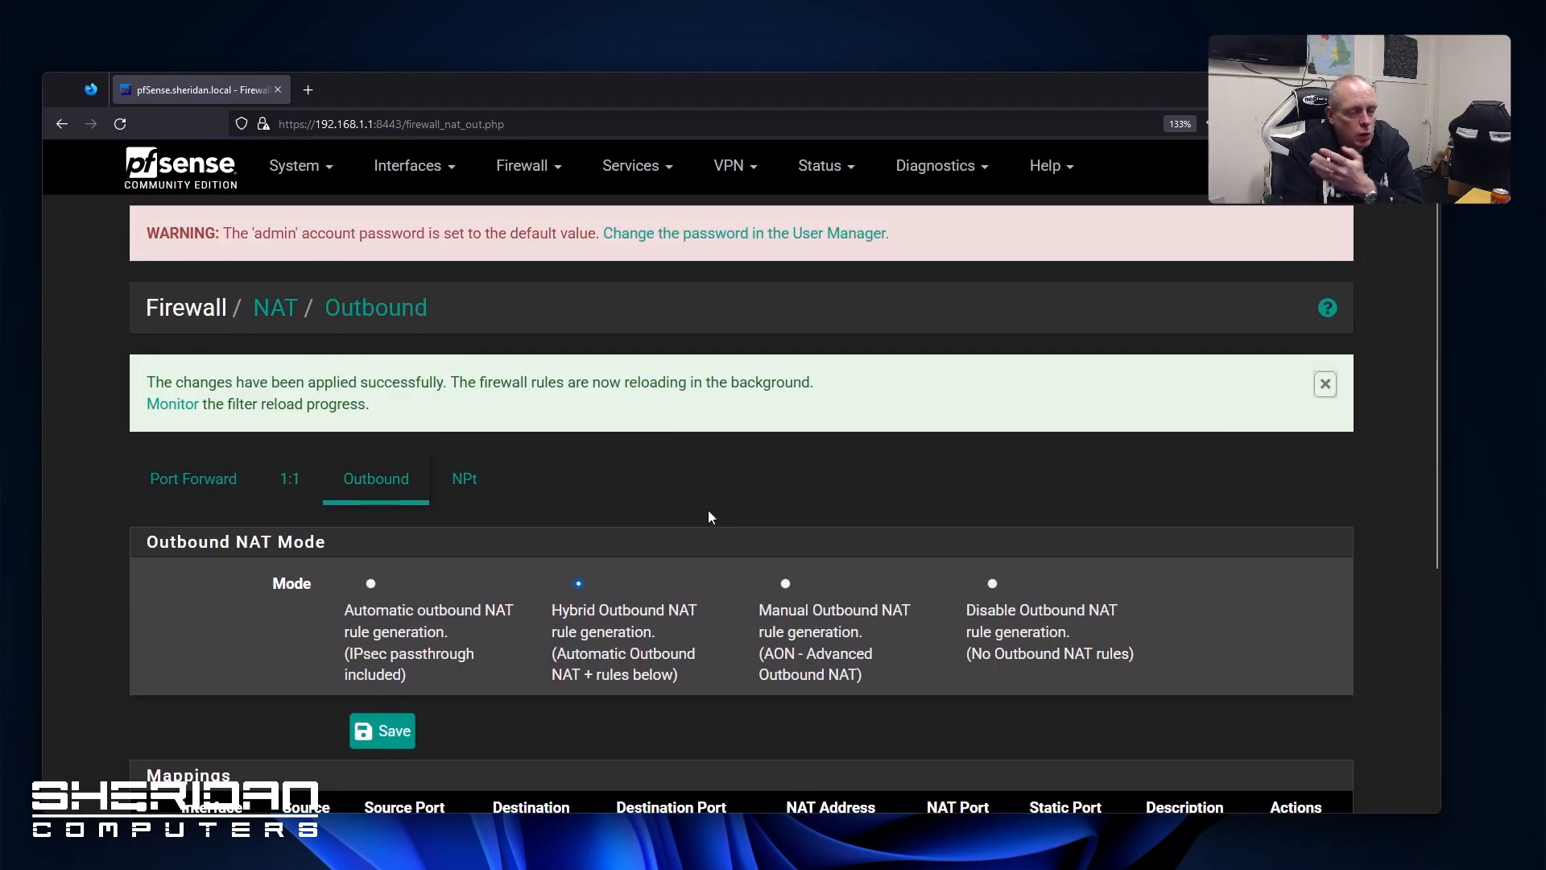
pyautogui.scroll(-3, 733, 520)
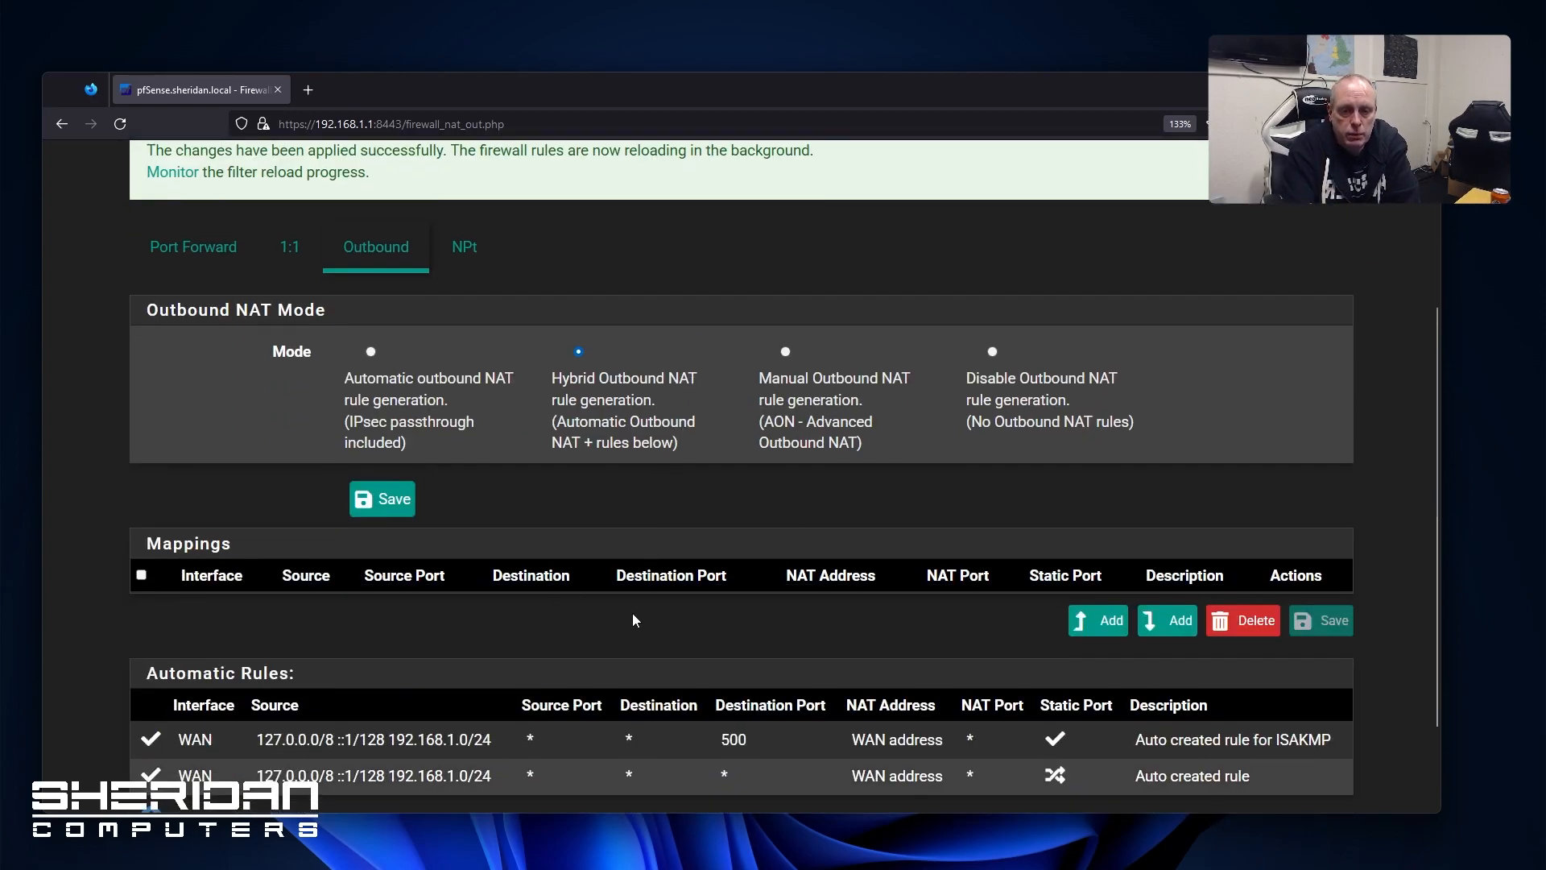
pyautogui.scroll(3, 623, 522)
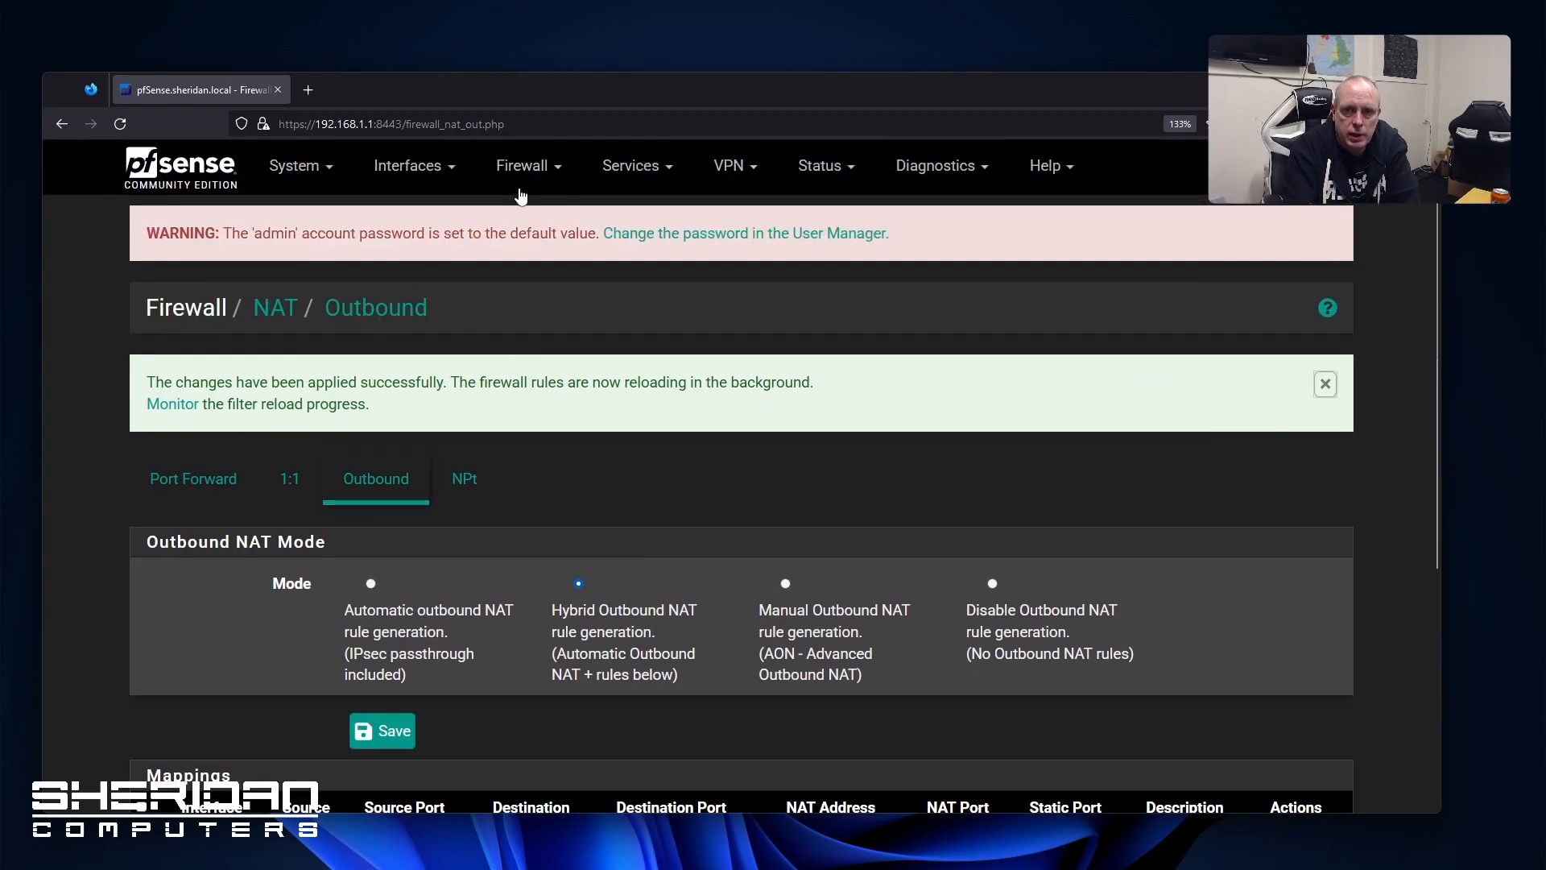
pyautogui.click(522, 167)
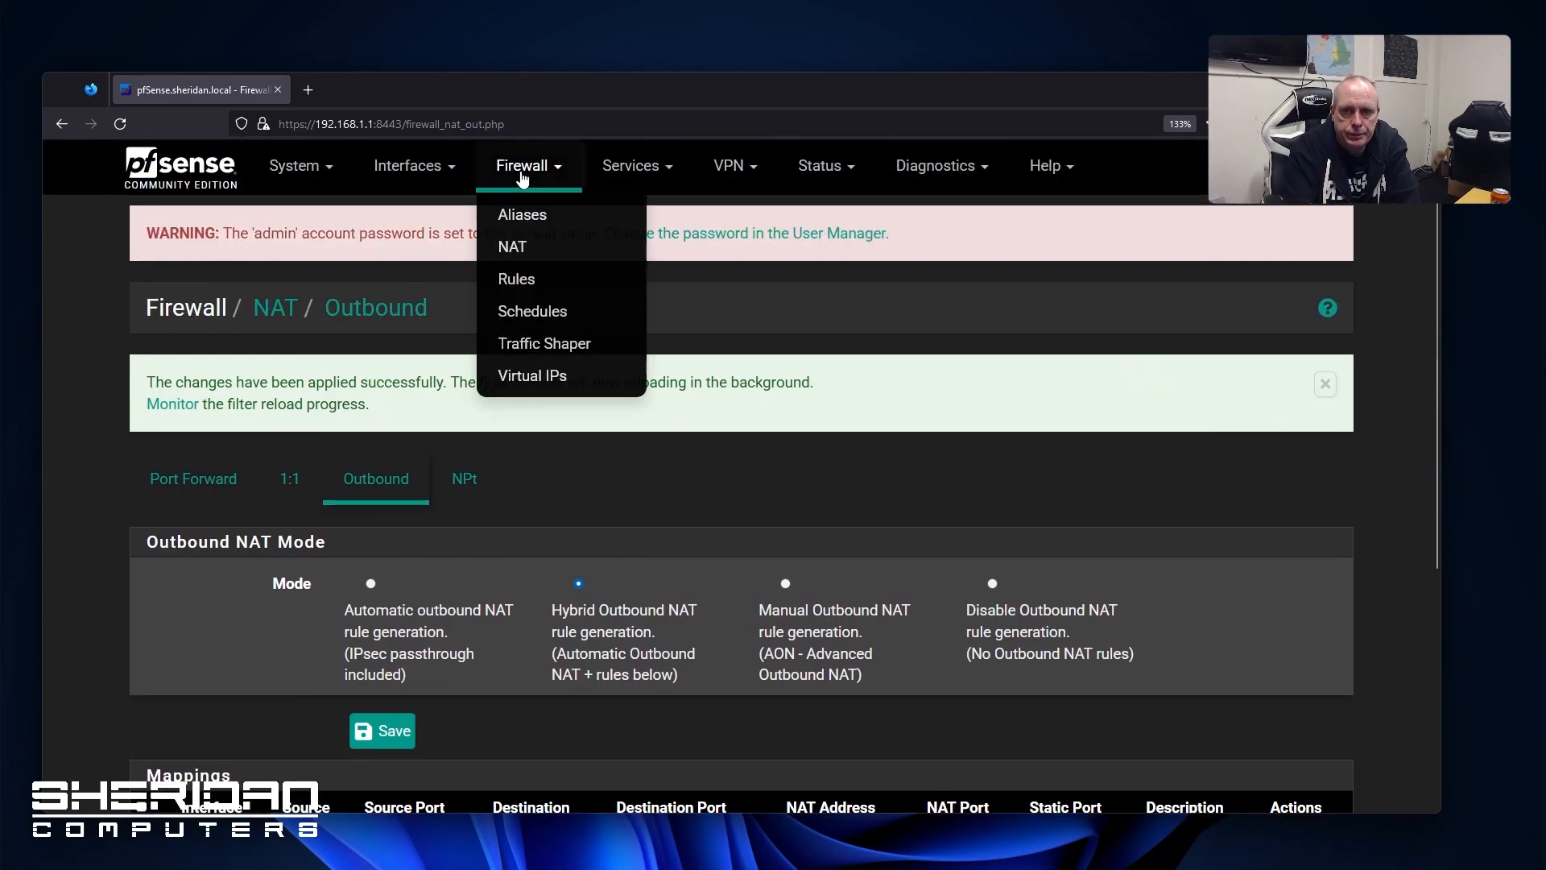
# Open the WAN firewall rules and look at the add-rule form without saving
pyautogui.click(544, 281)
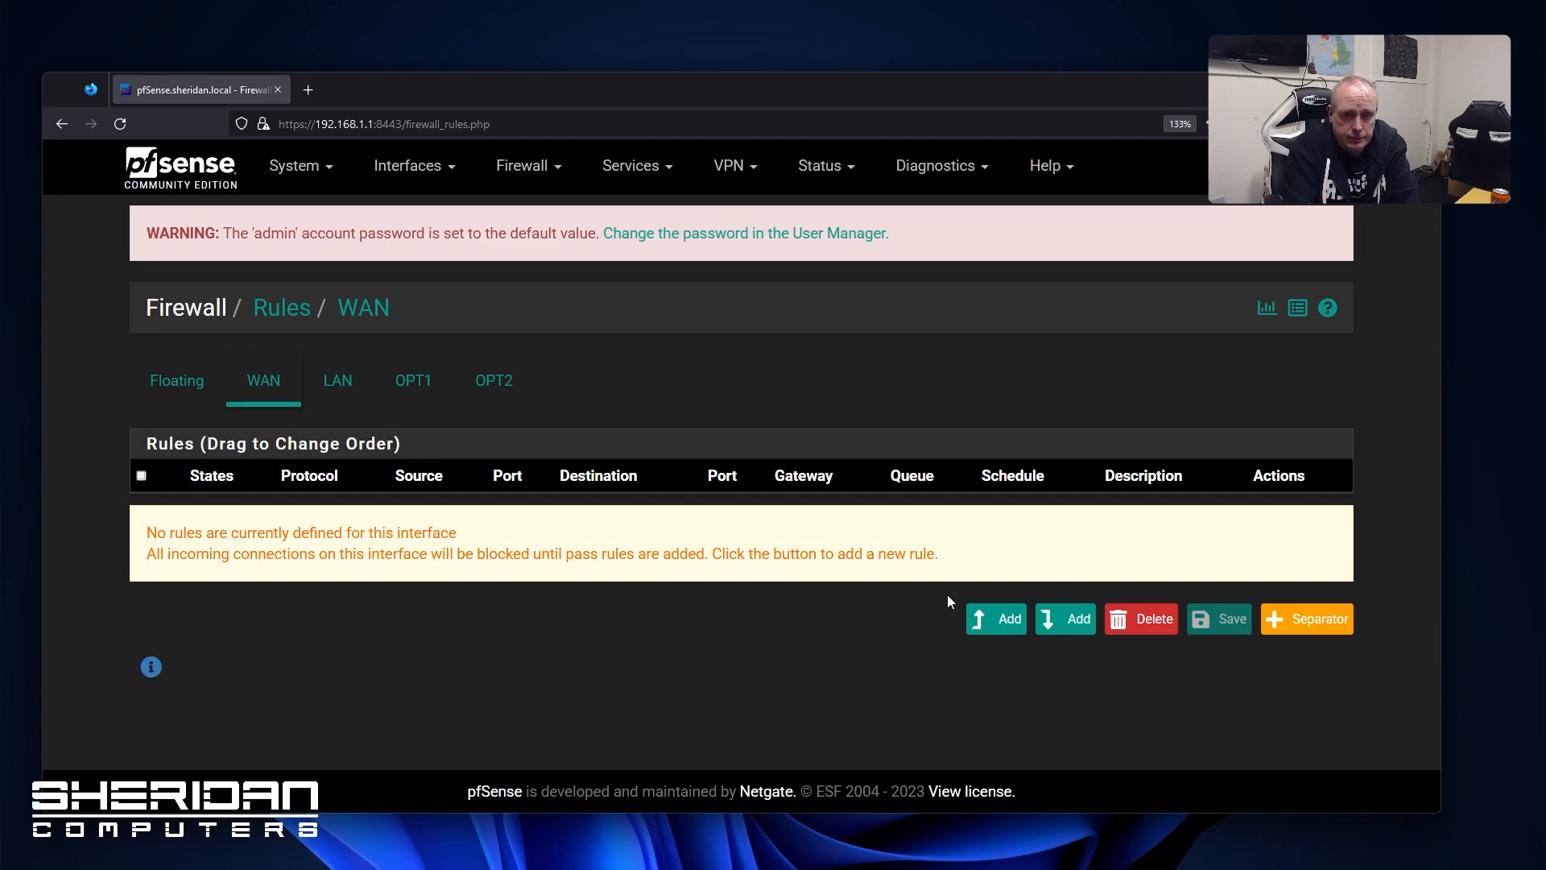
pyautogui.click(1067, 628)
pyautogui.scroll(-6, 509, 496)
pyautogui.scroll(4, 509, 496)
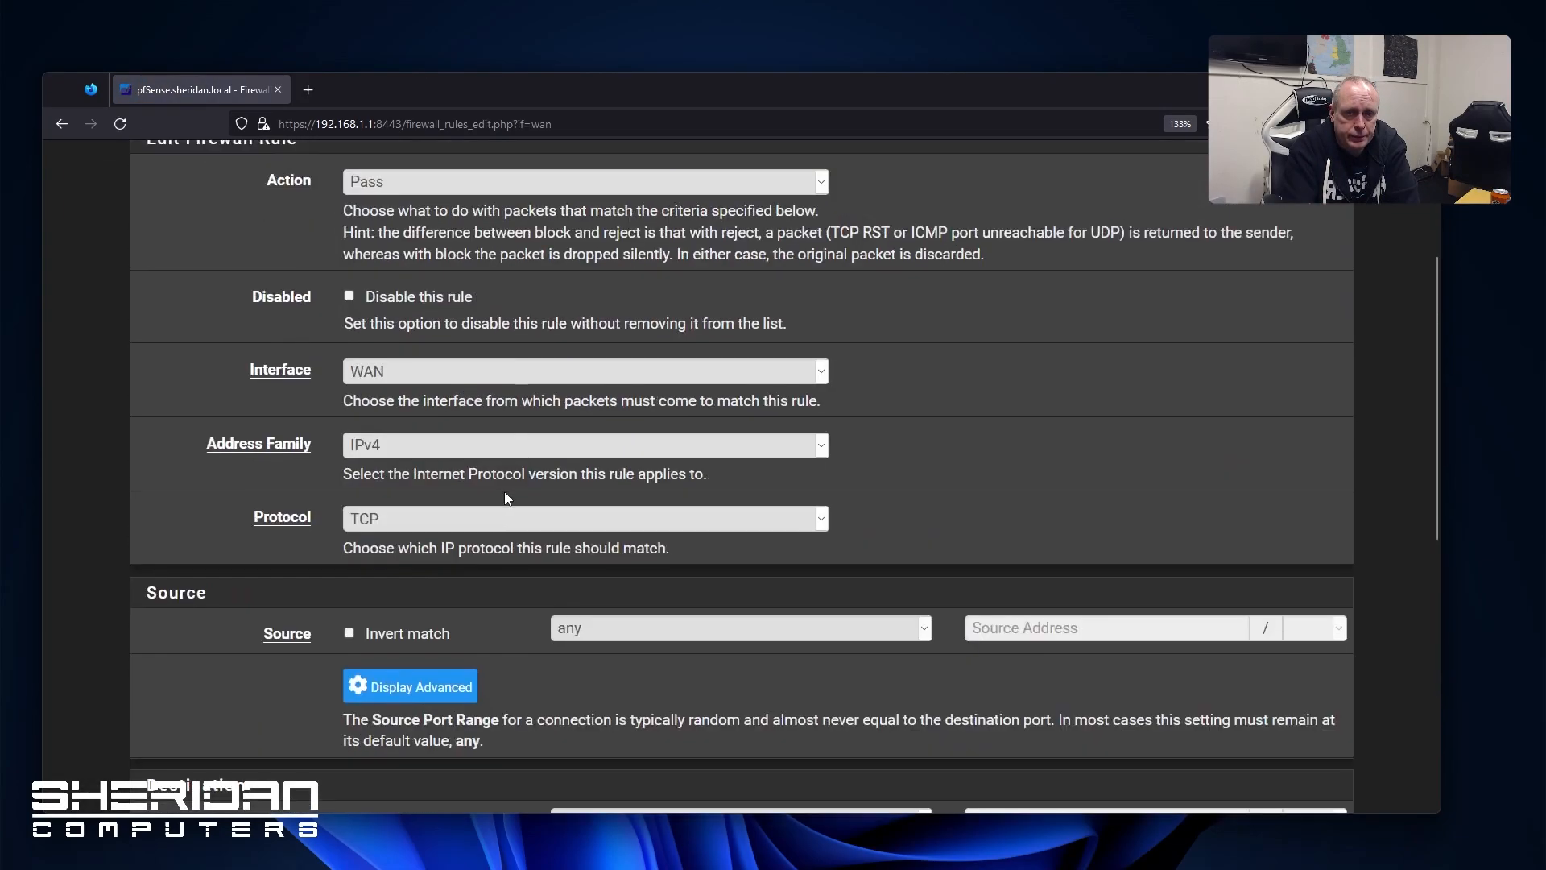
pyautogui.click(62, 126)
# Browse the LAN, OPT1 and OPT2 rule tabs, ending on OPT1's empty list
pyautogui.click(499, 167)
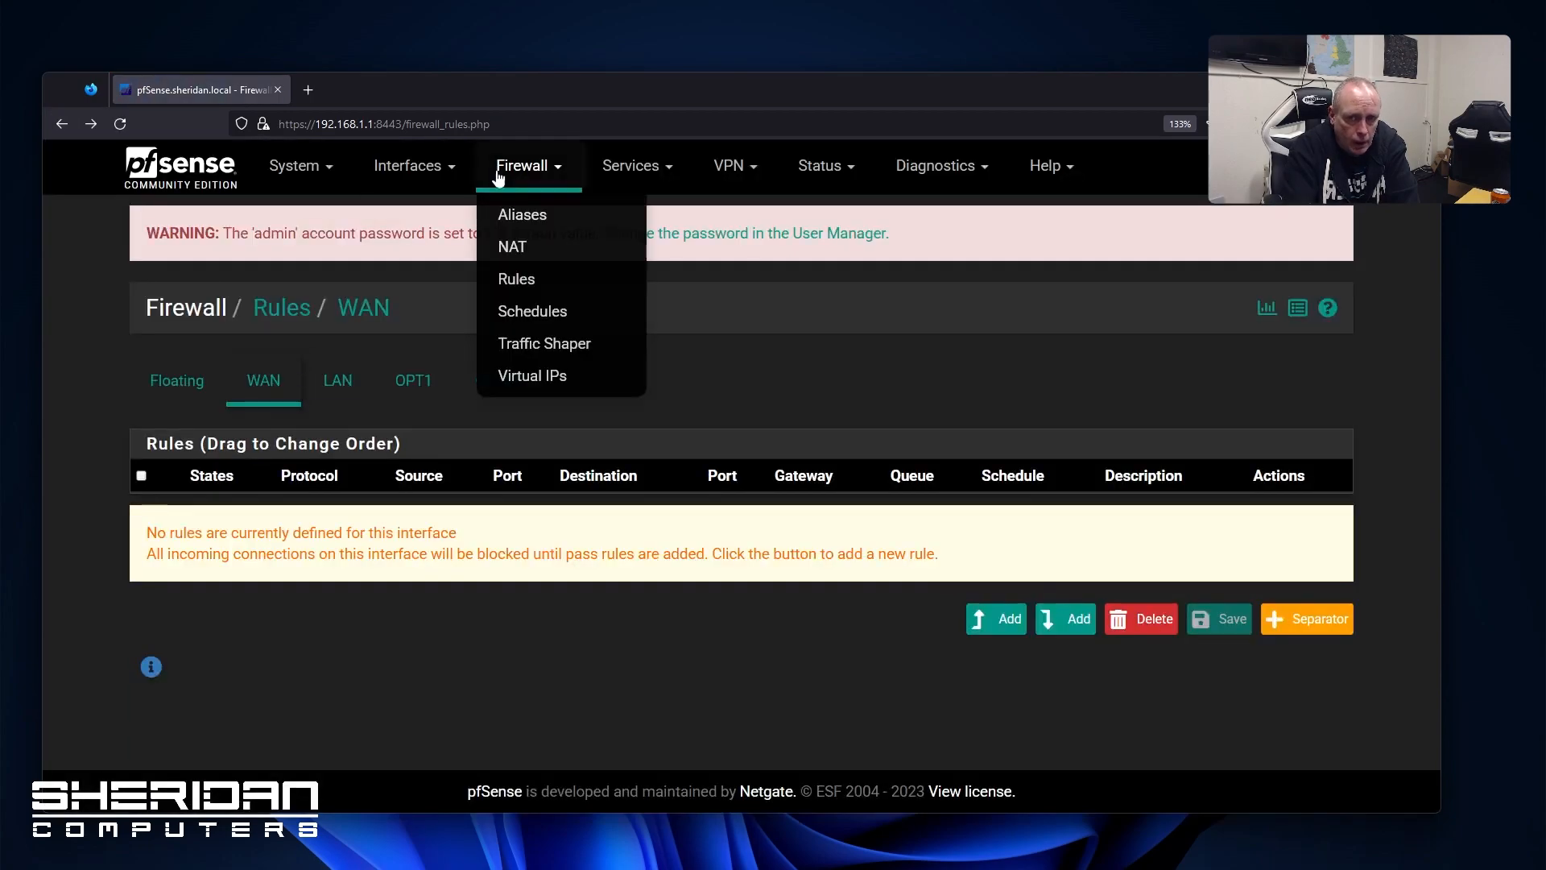
pyautogui.click(330, 391)
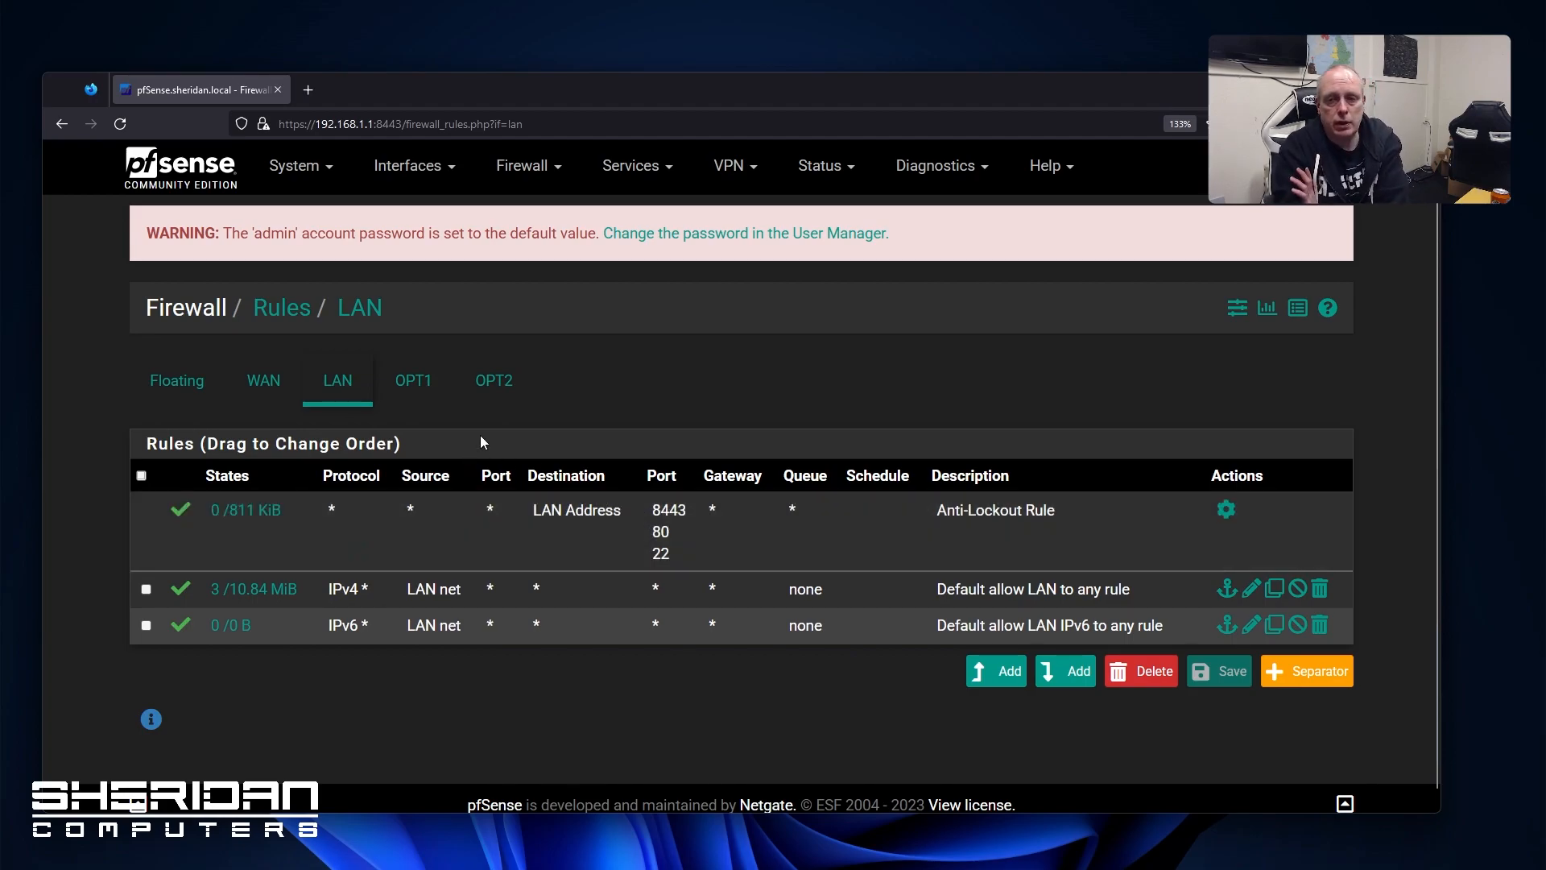
pyautogui.click(414, 385)
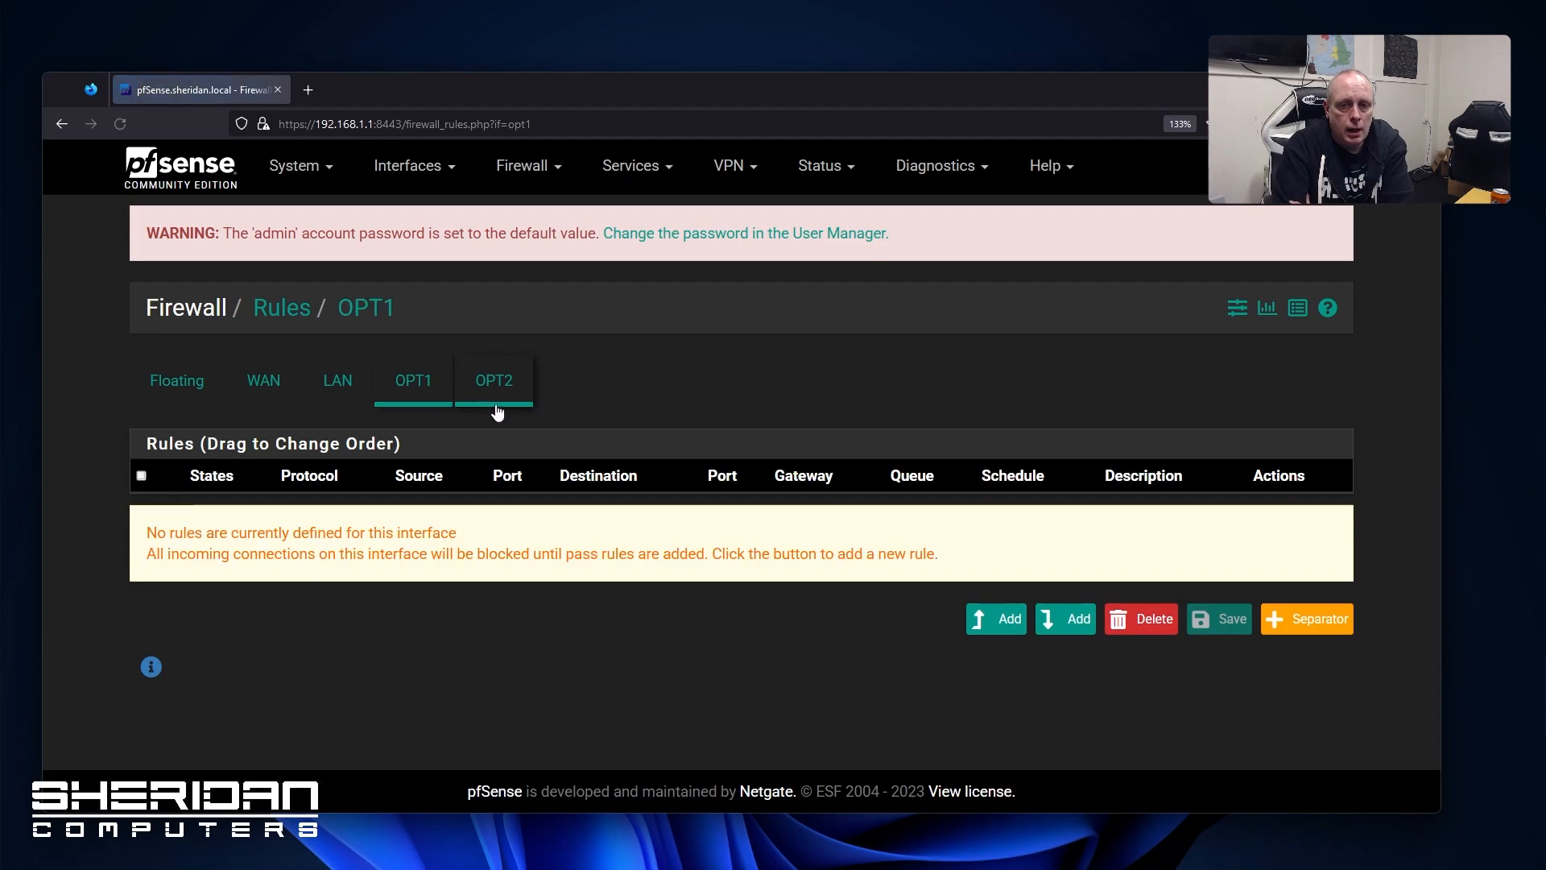
pyautogui.click(468, 398)
pyautogui.click(428, 400)
pyautogui.click(355, 394)
pyautogui.click(407, 393)
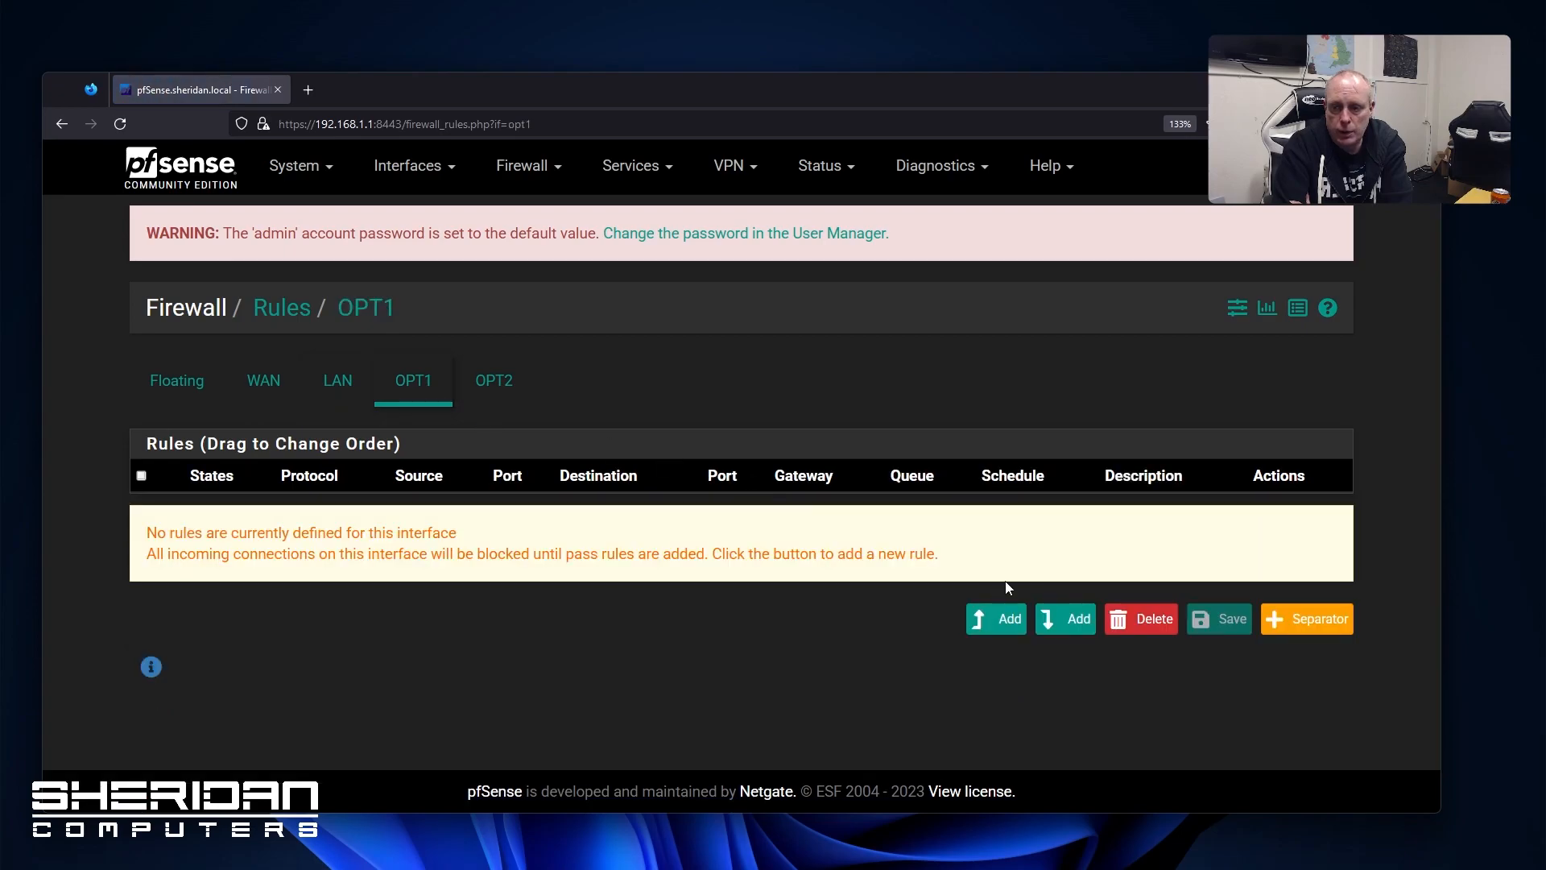
# Create an OPT1 IPv4 rule matching any protocol from source OPT1 net
pyautogui.click(1004, 632)
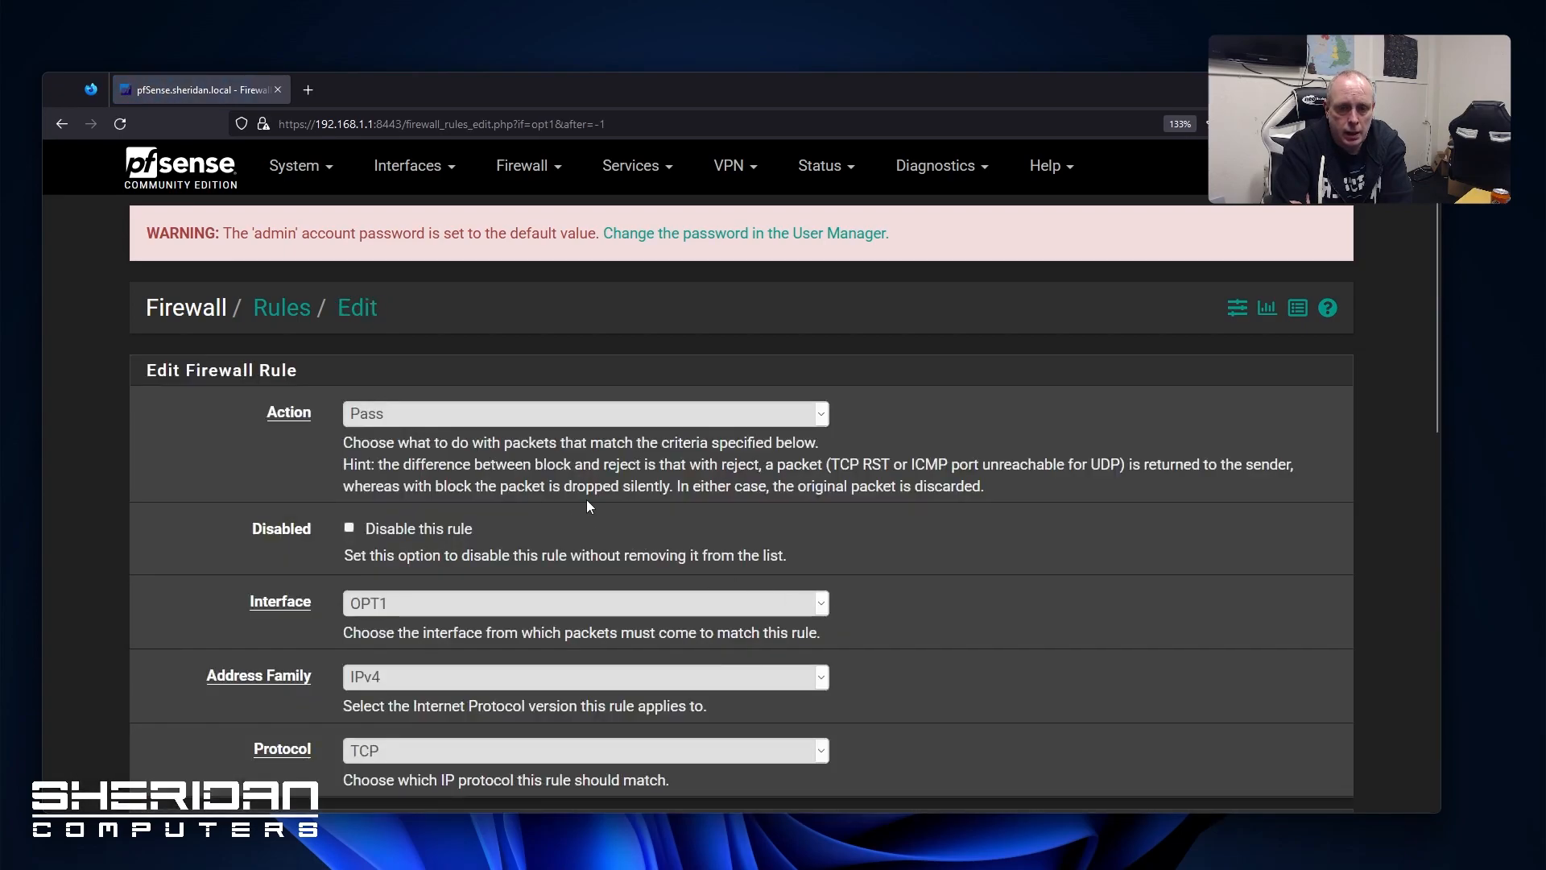
pyautogui.scroll(-3, 587, 499)
pyautogui.click(461, 445)
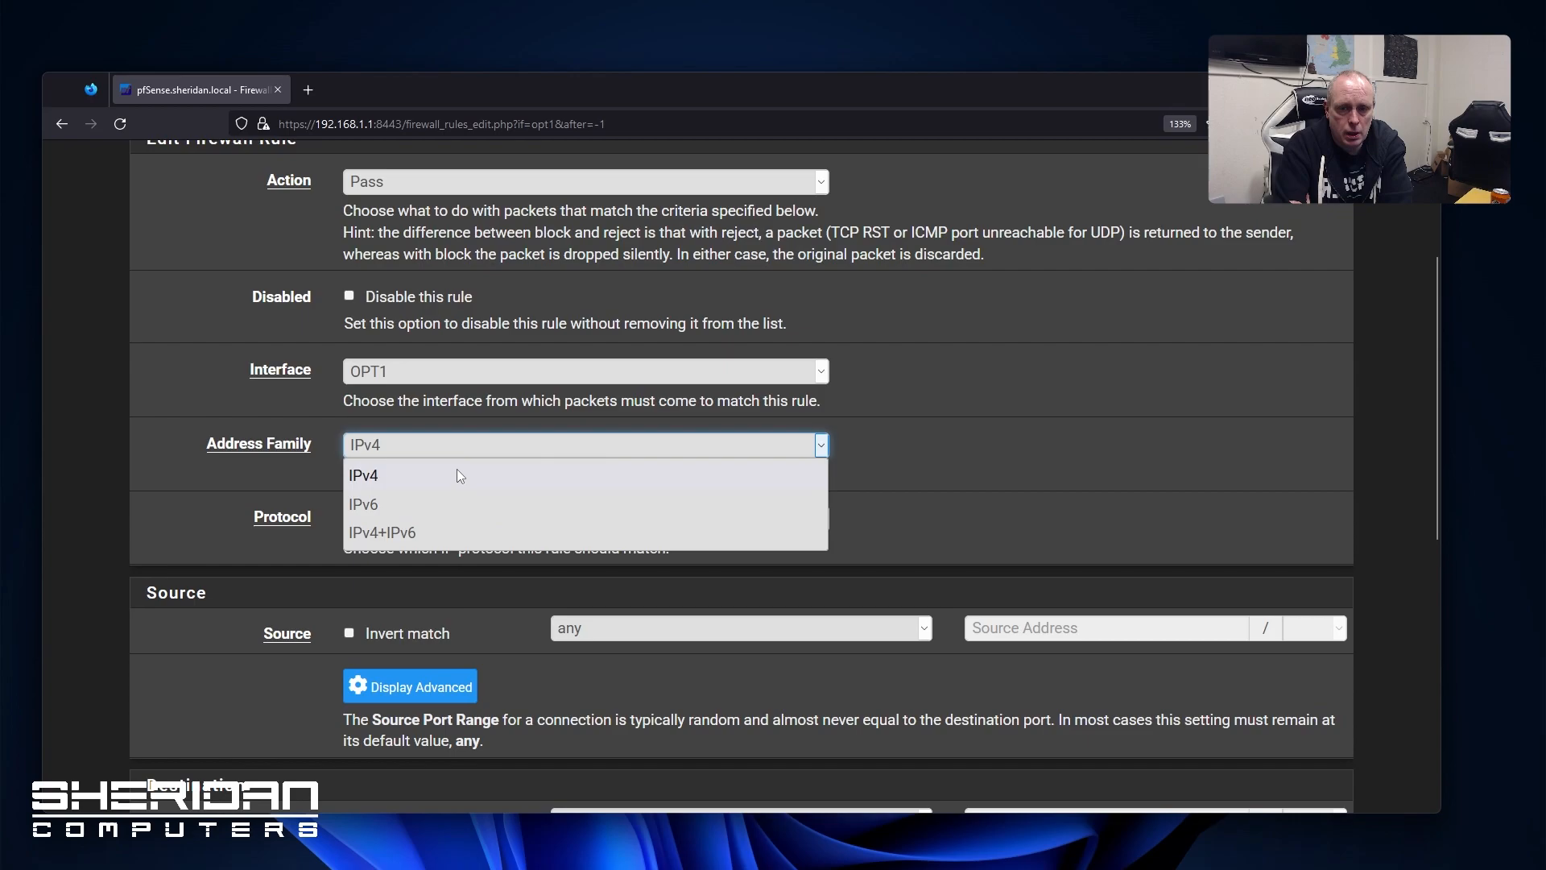
pyautogui.click(456, 475)
pyautogui.click(475, 515)
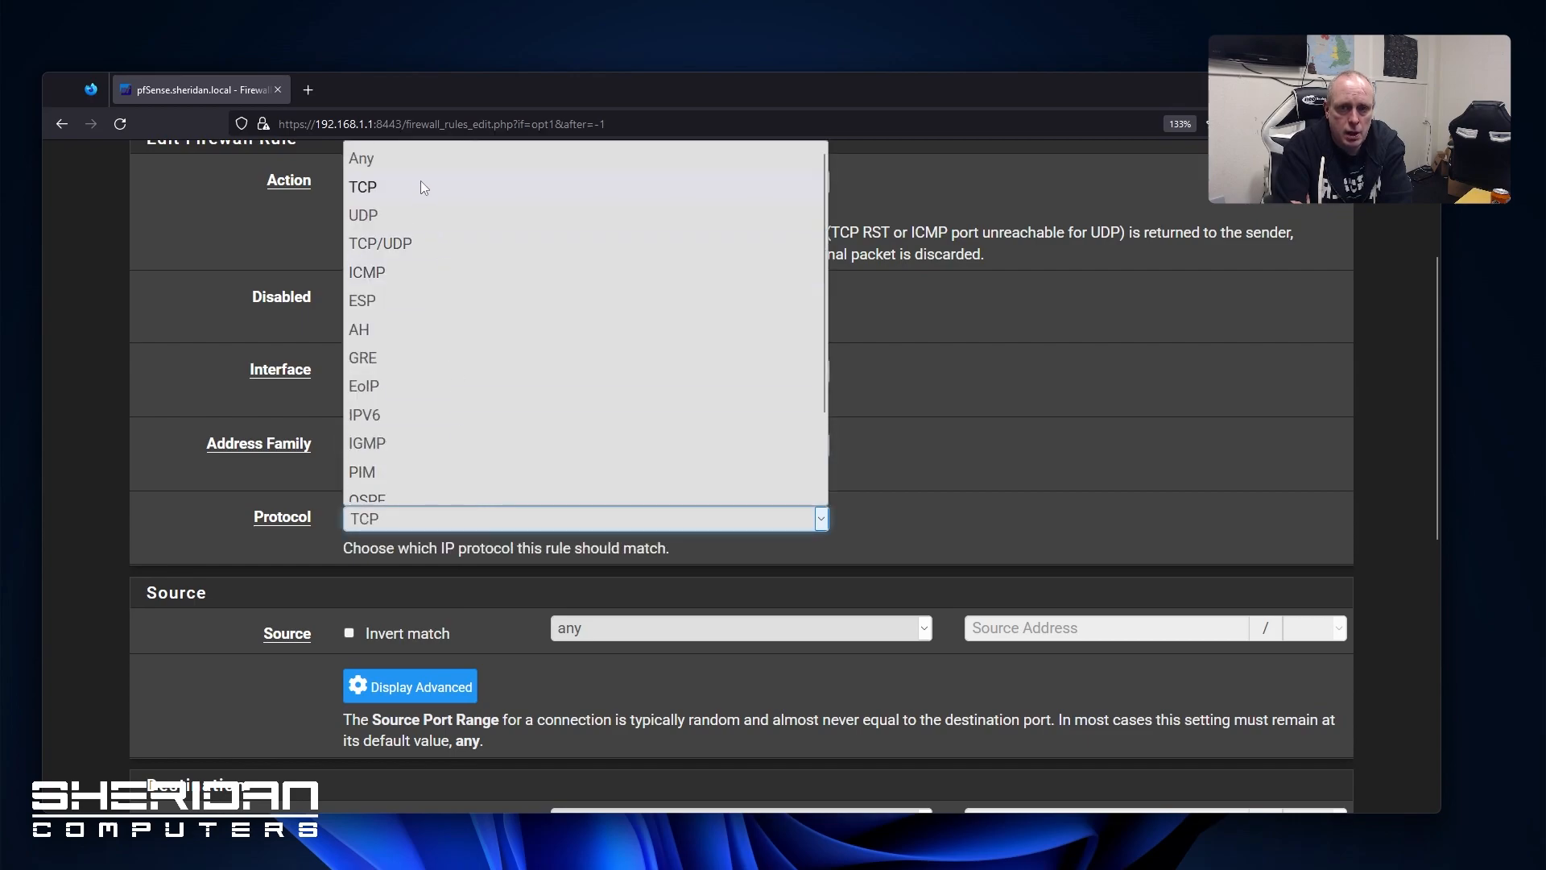
pyautogui.click(424, 161)
pyautogui.scroll(-3, 520, 451)
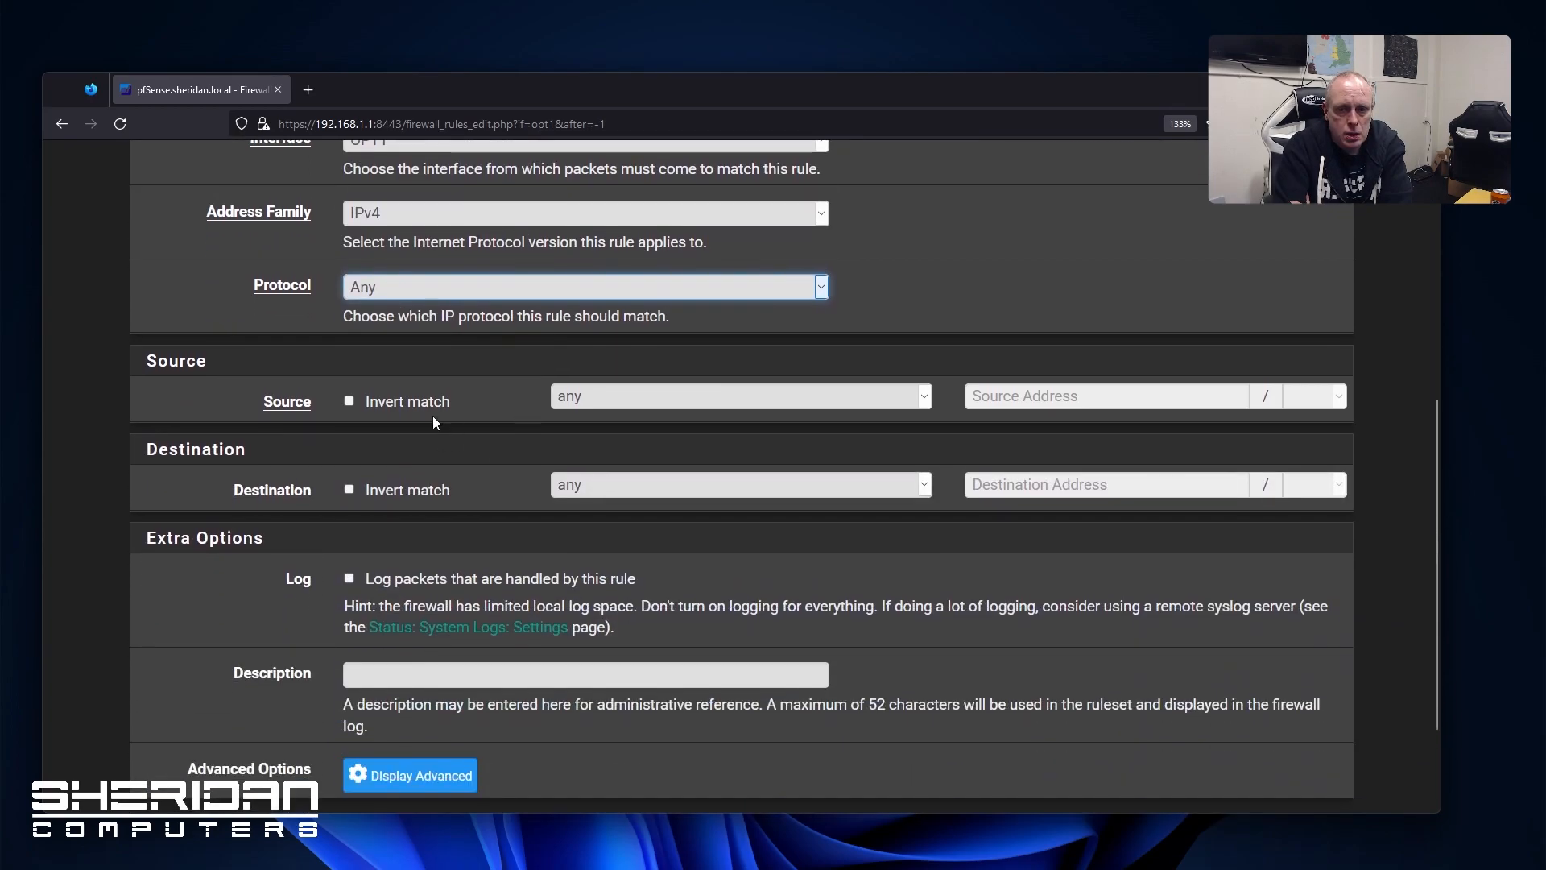
pyautogui.click(611, 402)
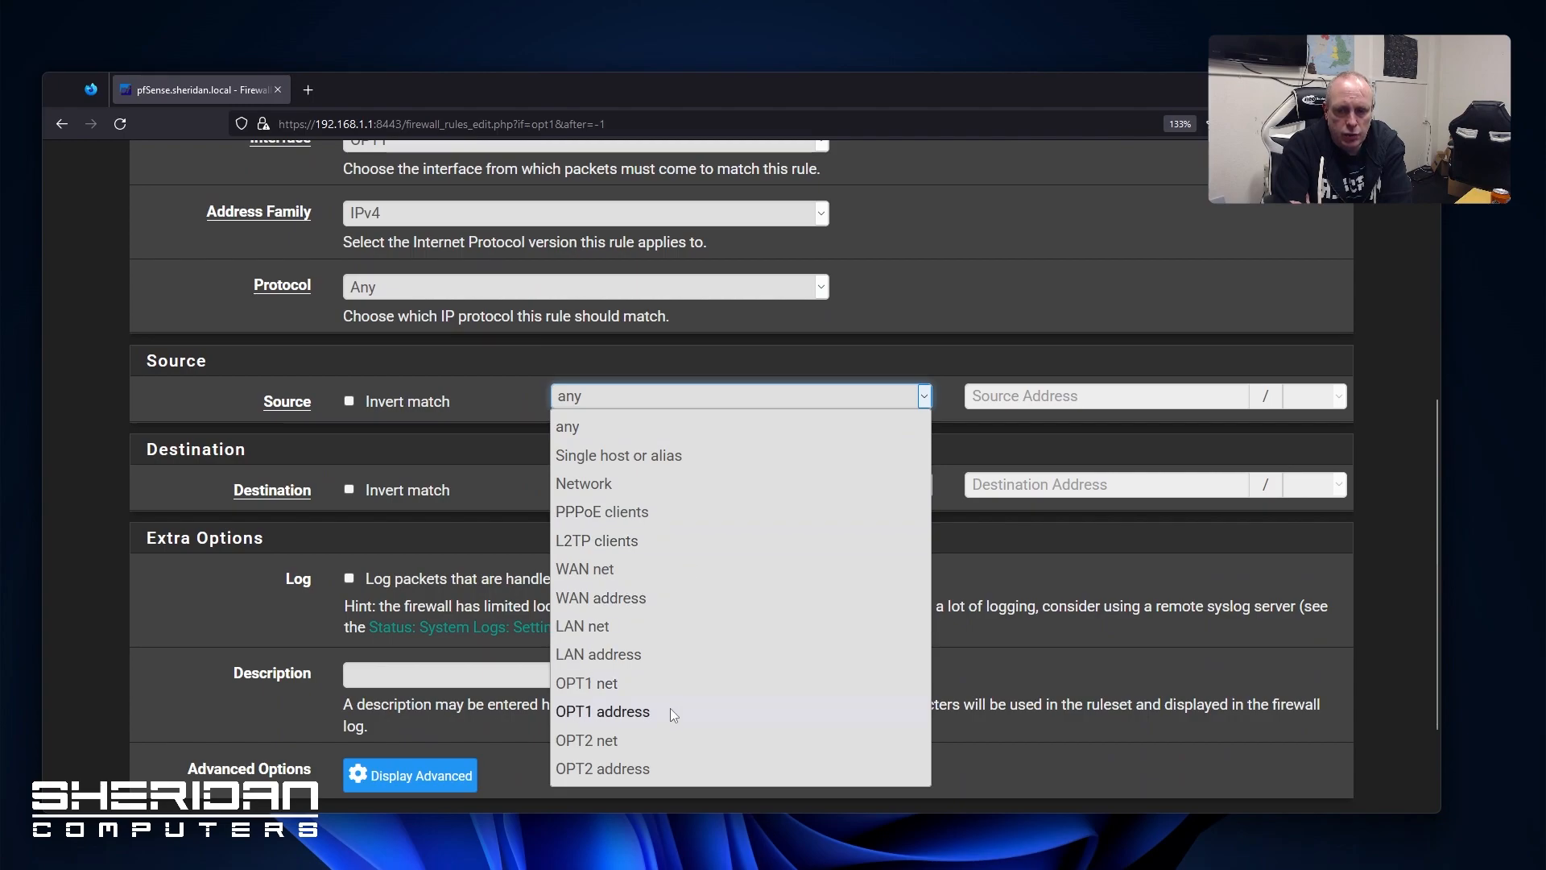
pyautogui.click(669, 683)
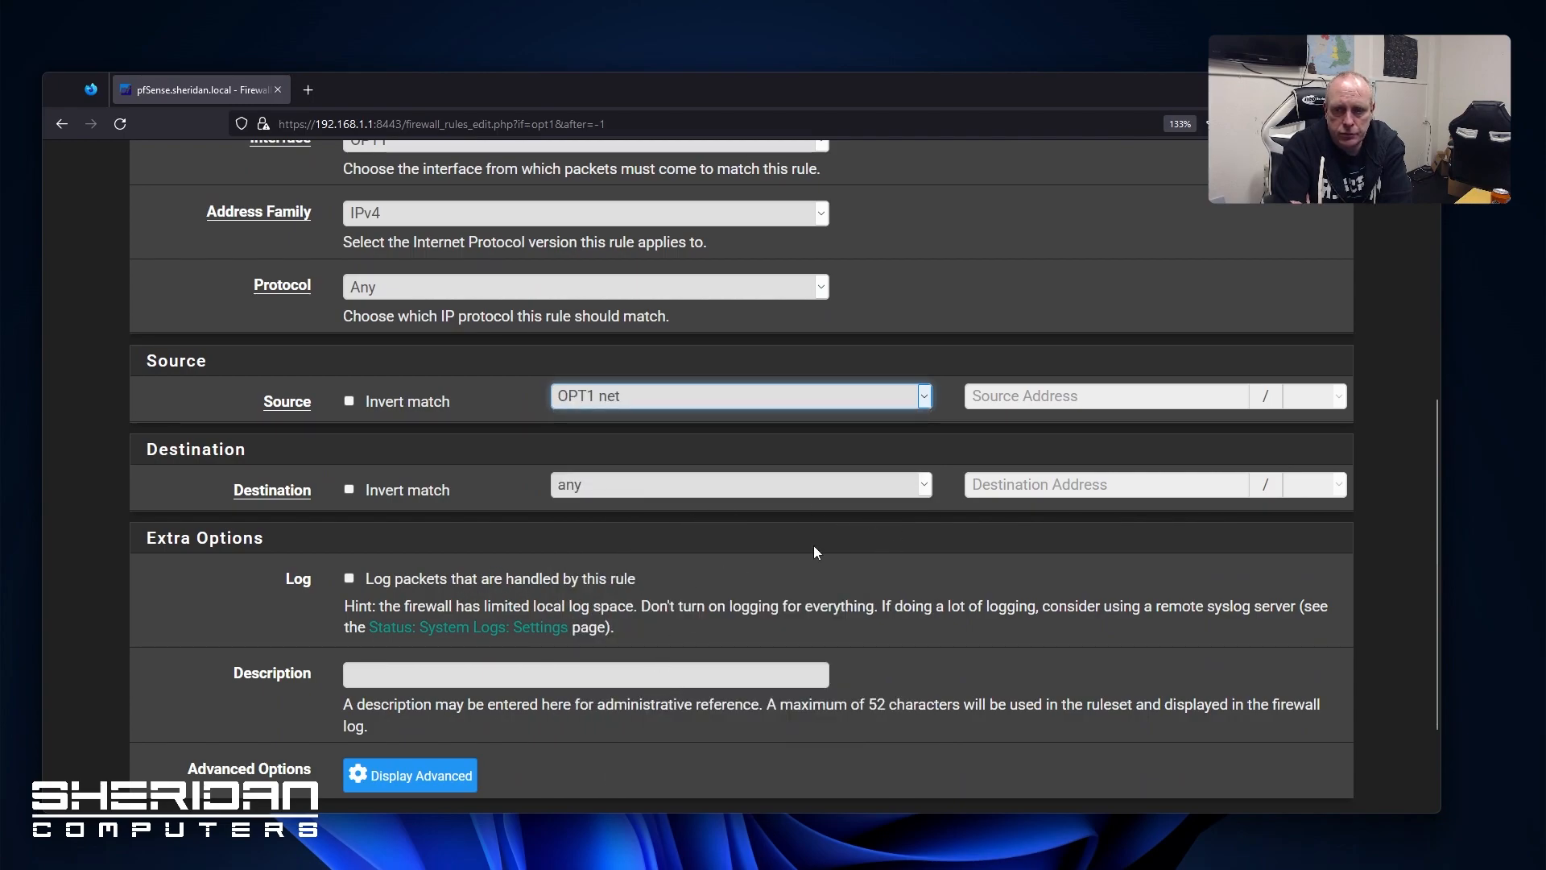
# Describe the rule as 'OPT 1 Allow All', save it, and apply the changes
pyautogui.click(386, 673)
pyautogui.write('OPT ')
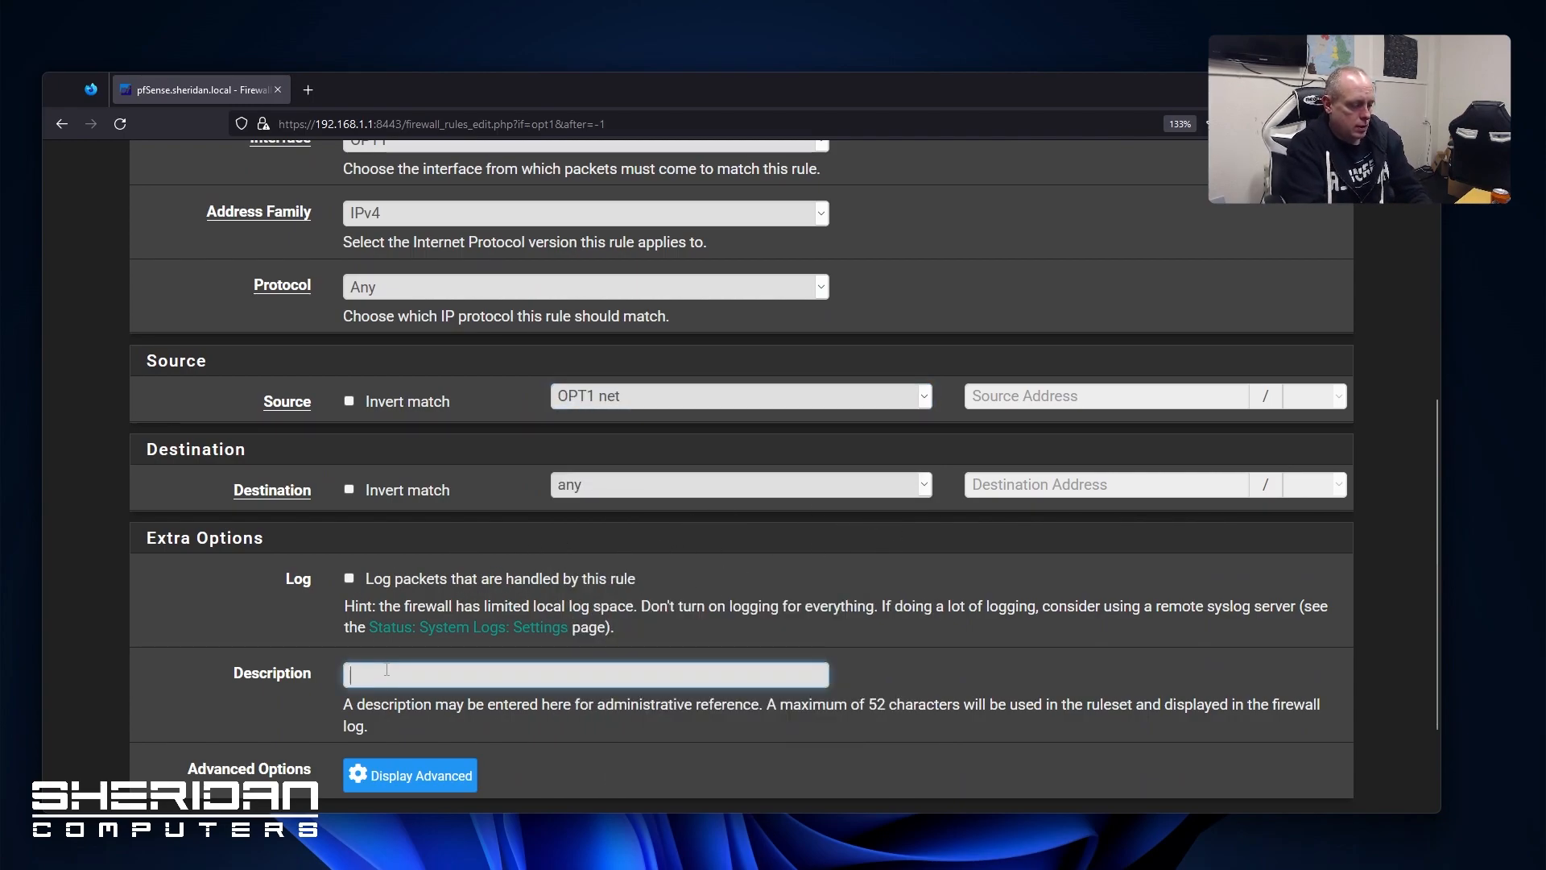
pyautogui.write('1 Allow A')
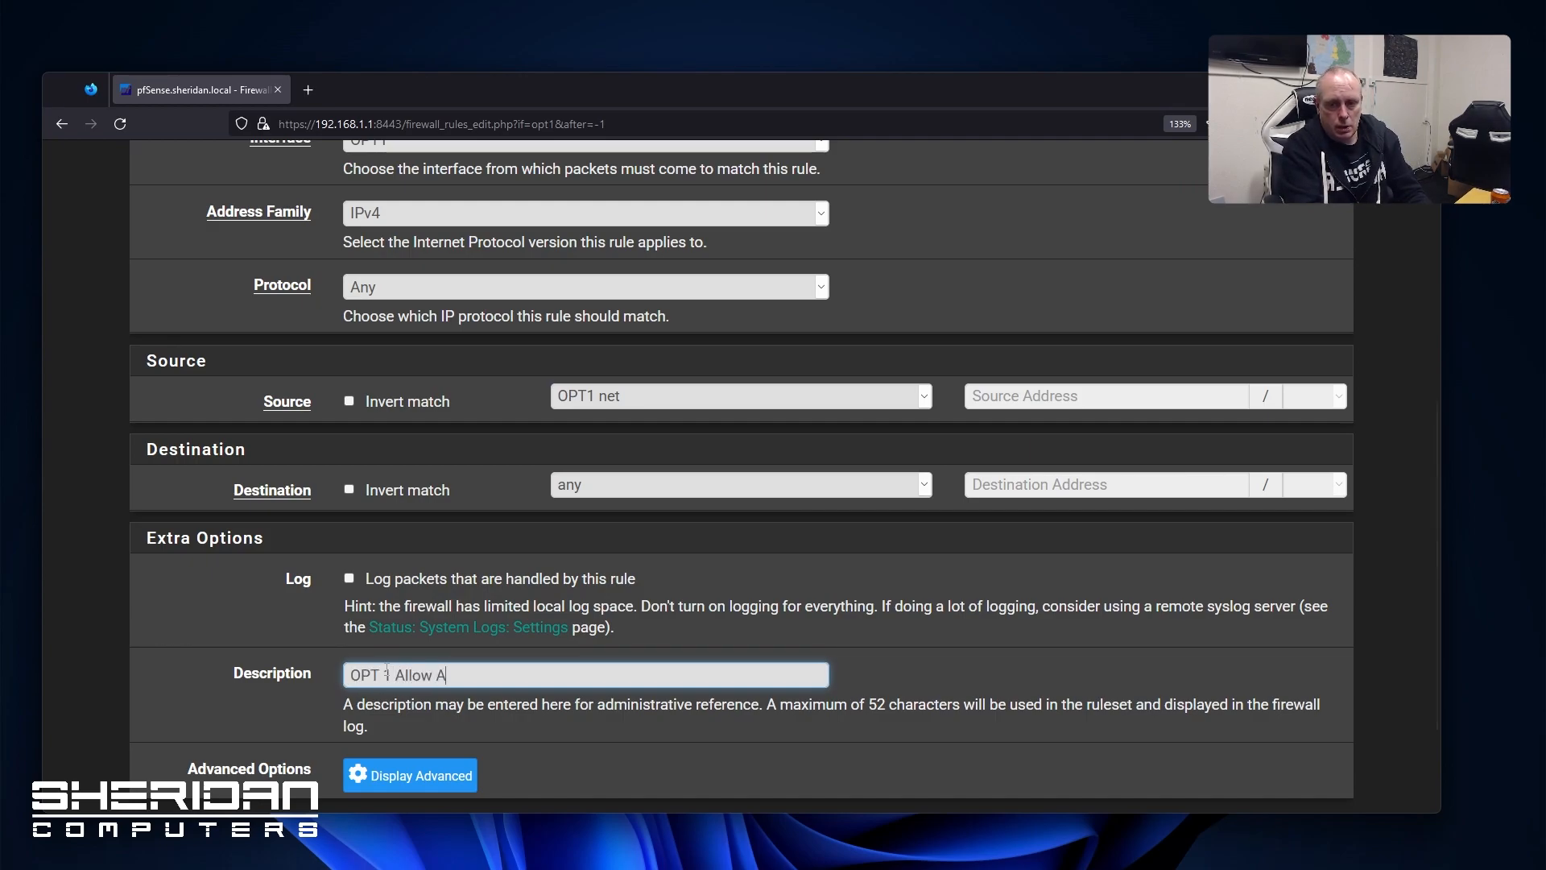
pyautogui.write('ll')
pyautogui.scroll(-2, 395, 685)
pyautogui.click(402, 697)
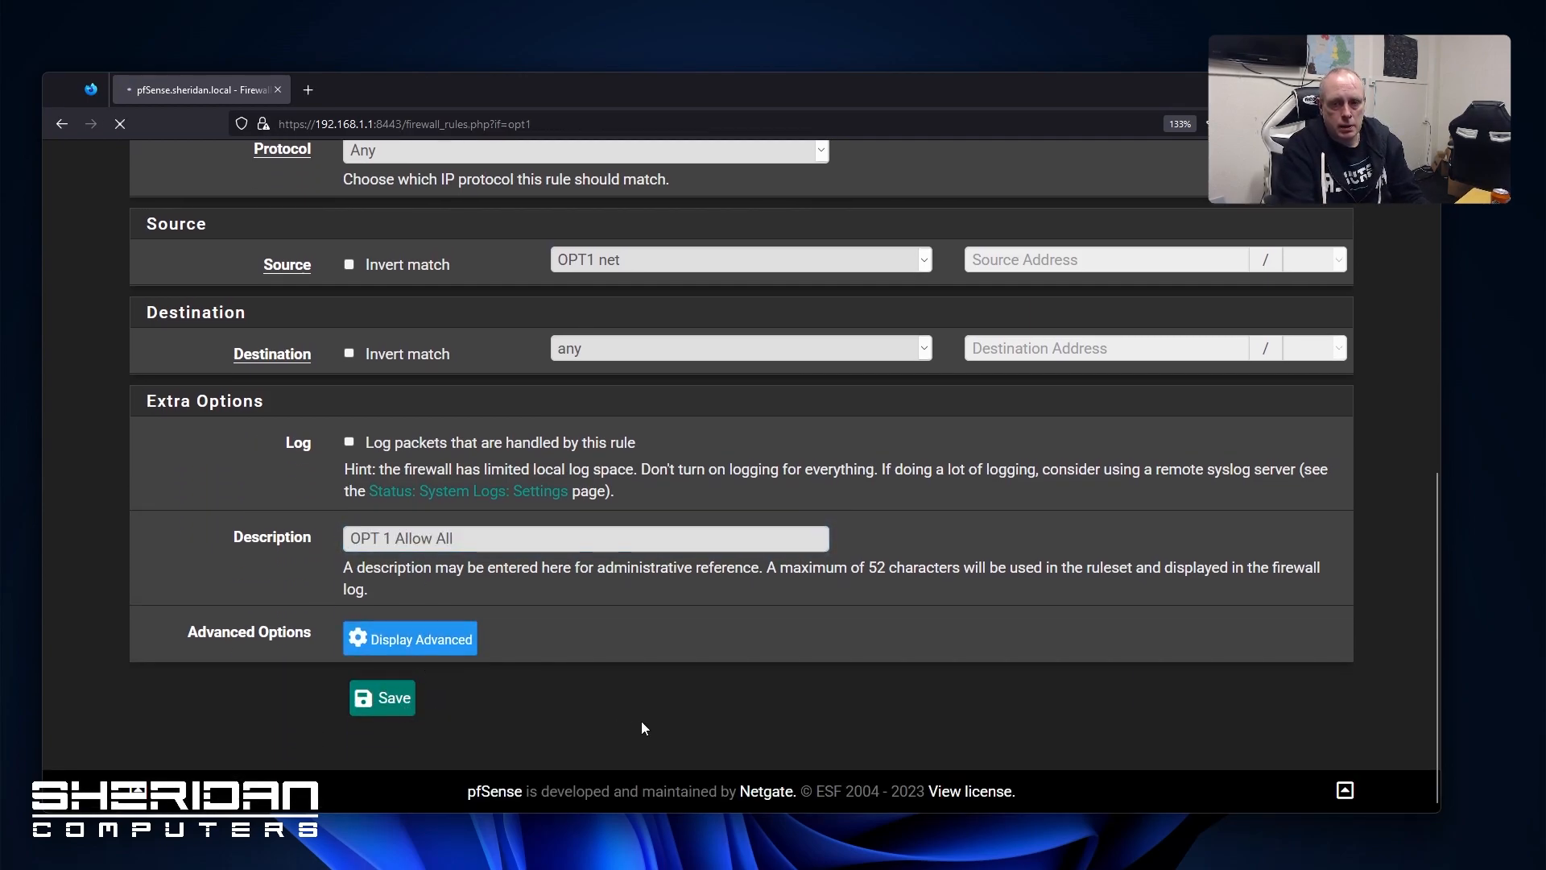
pyautogui.click(1216, 389)
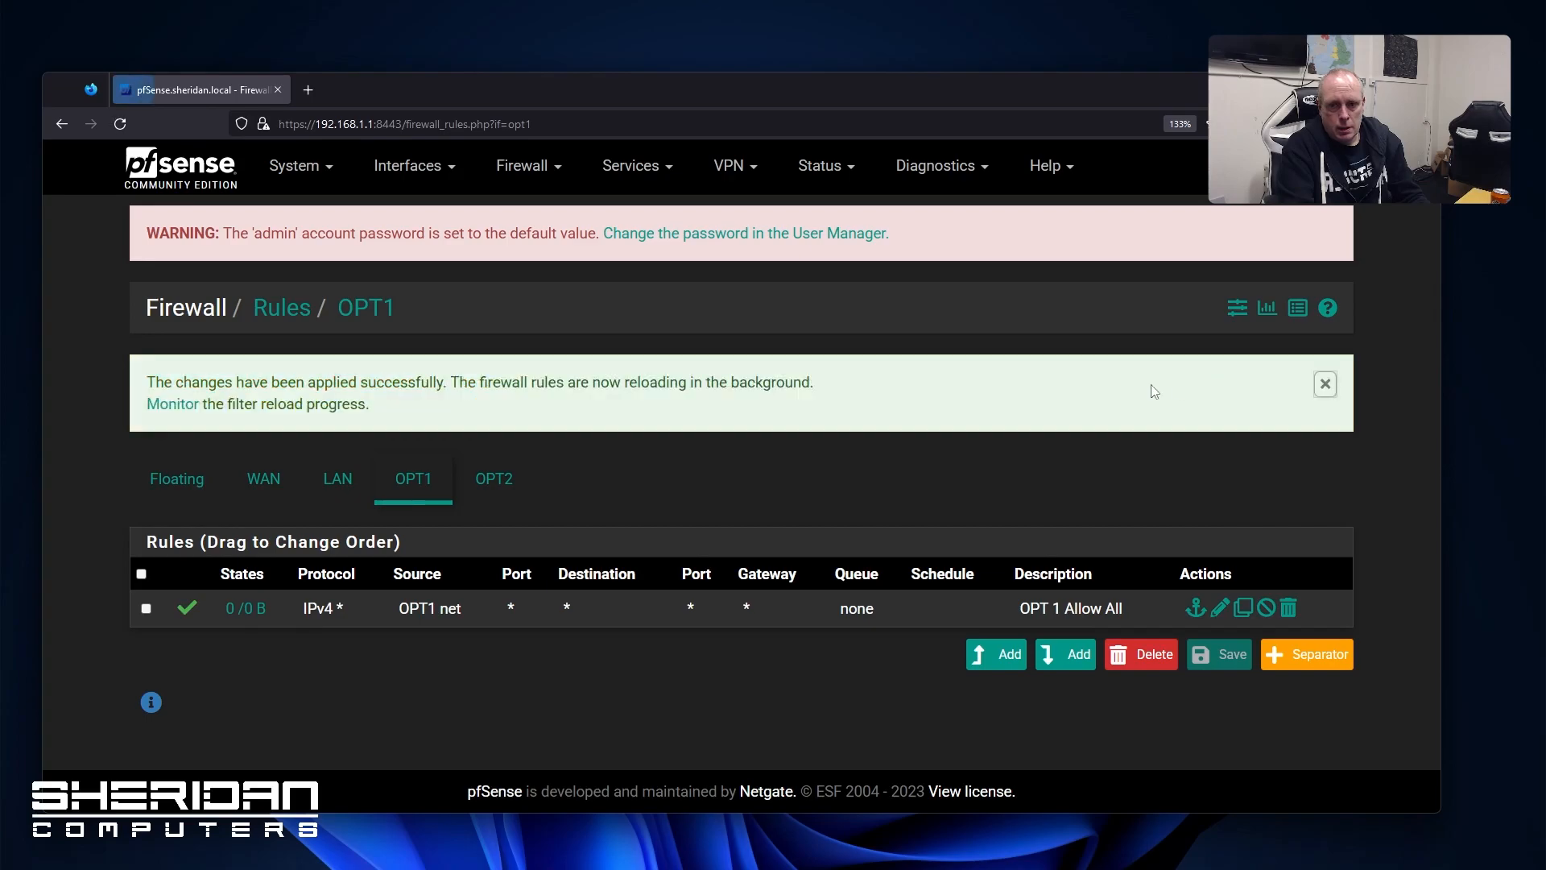
pyautogui.click(487, 480)
# Create an OPT2 Pass rule matching any protocol from source OPT2 net
pyautogui.click(1003, 620)
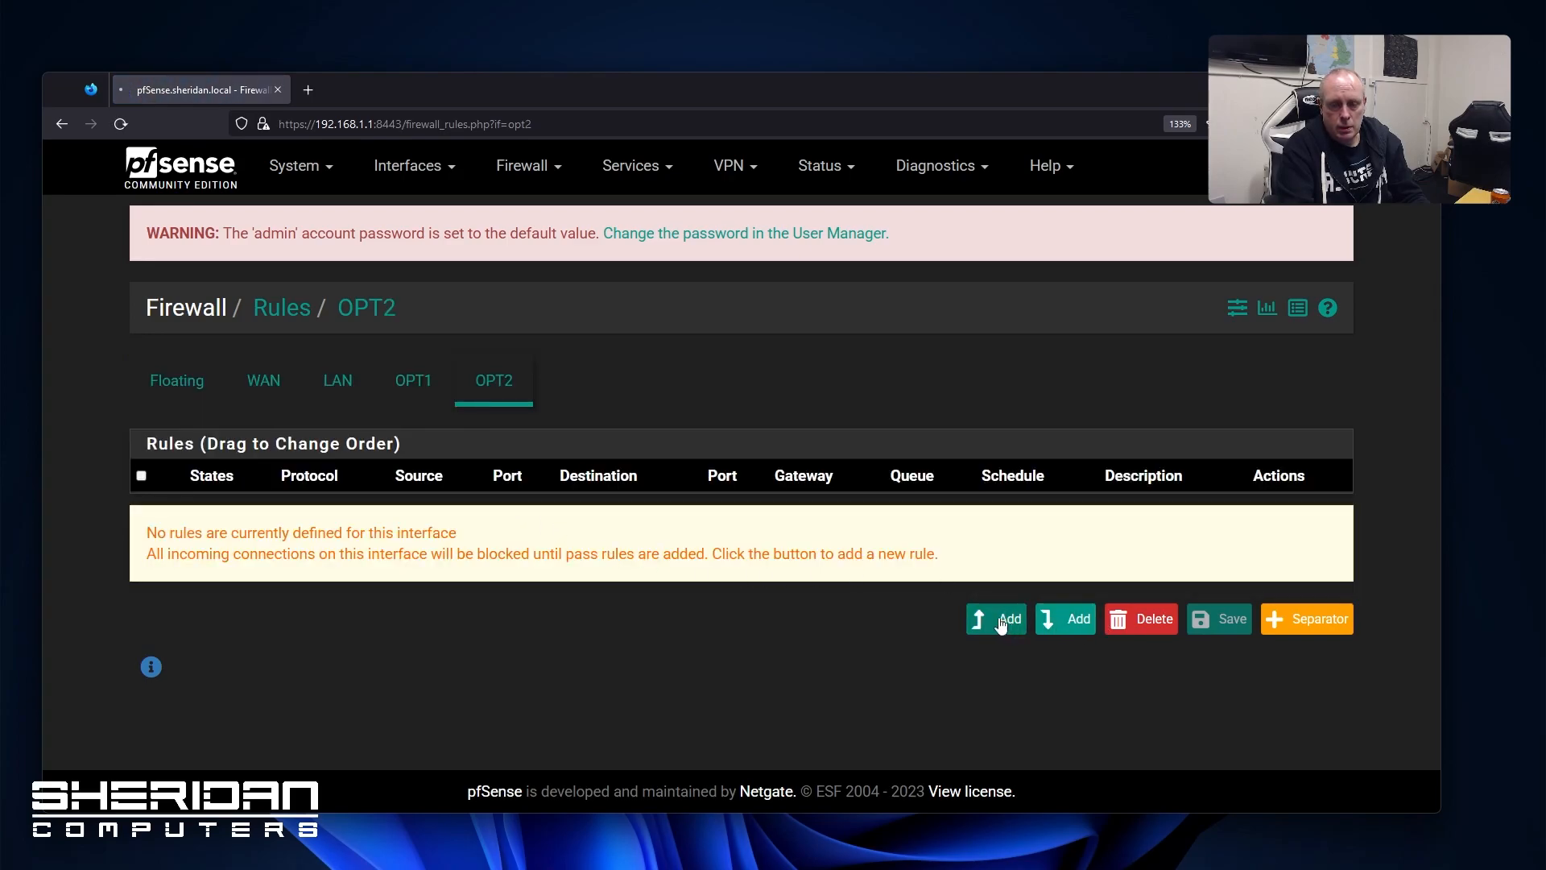
pyautogui.click(499, 415)
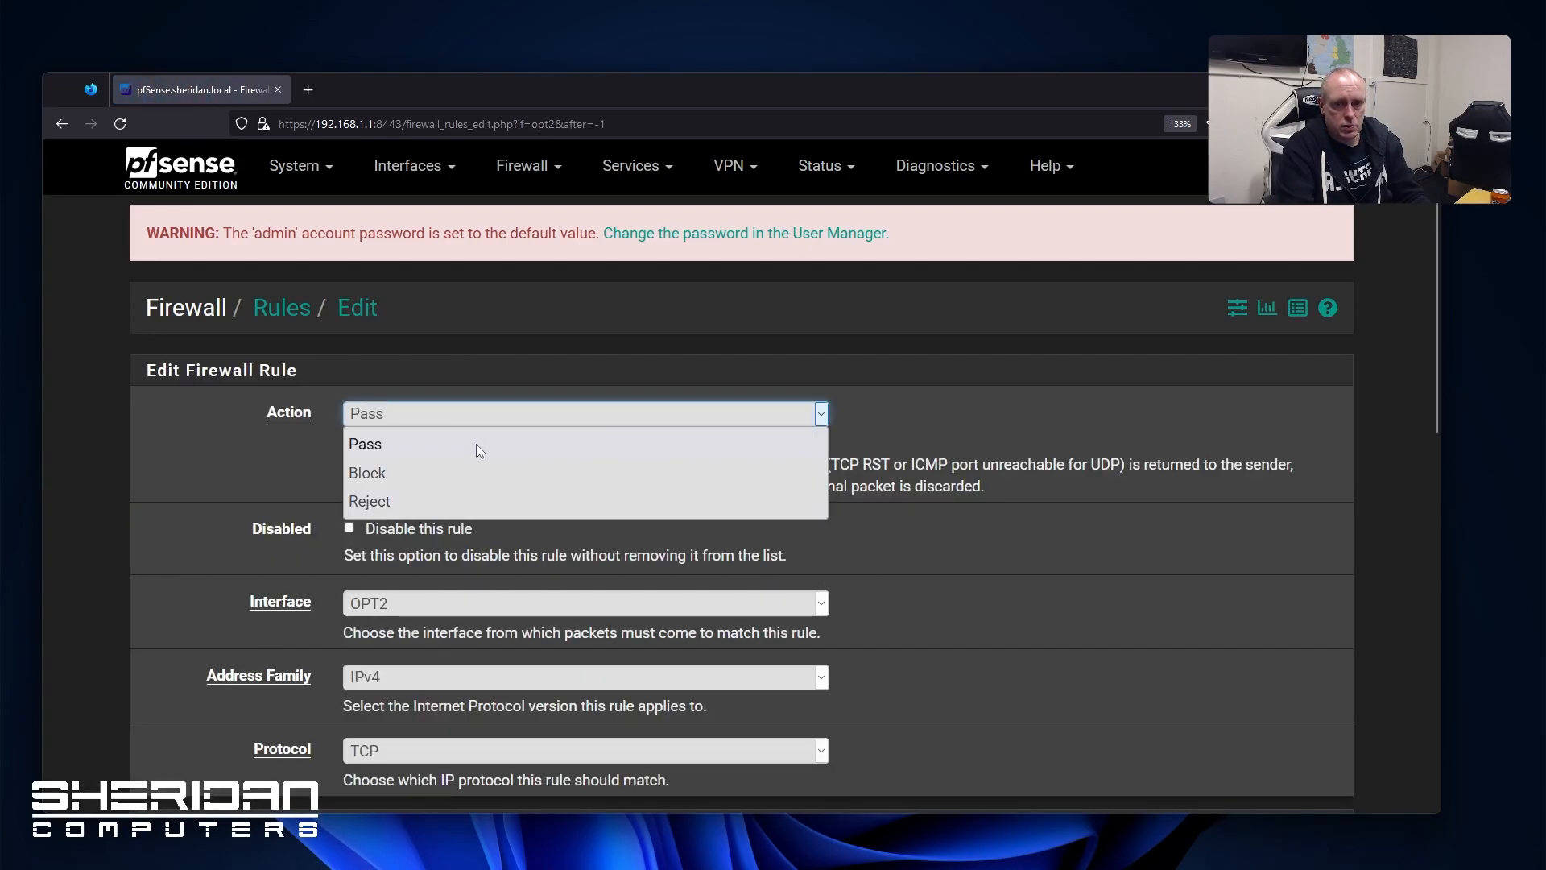
pyautogui.click(477, 445)
pyautogui.scroll(-4, 949, 636)
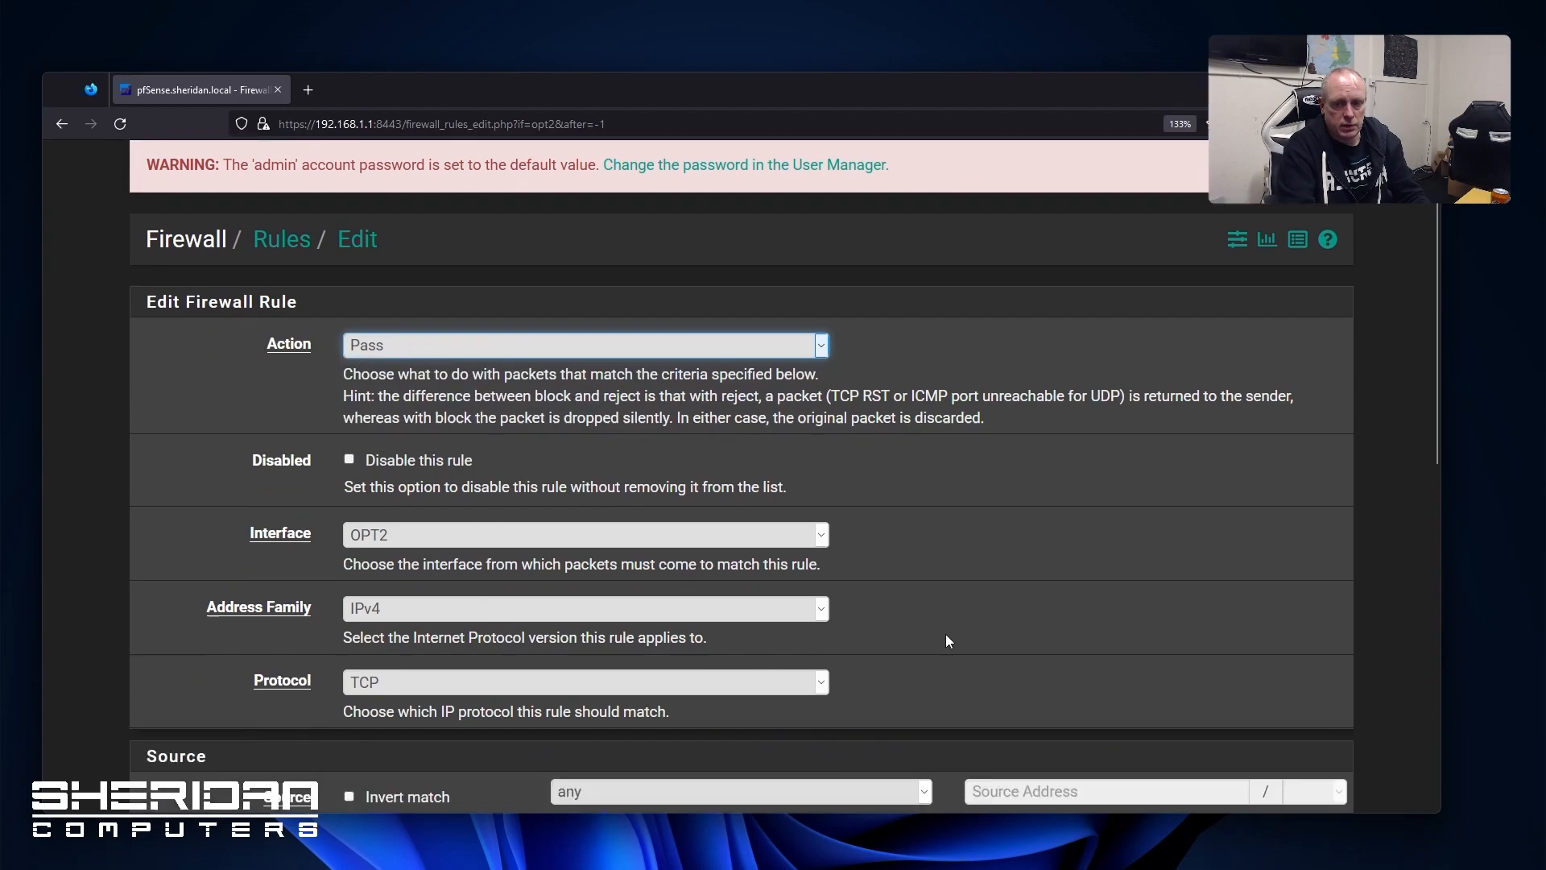
pyautogui.click(429, 403)
pyautogui.click(361, 434)
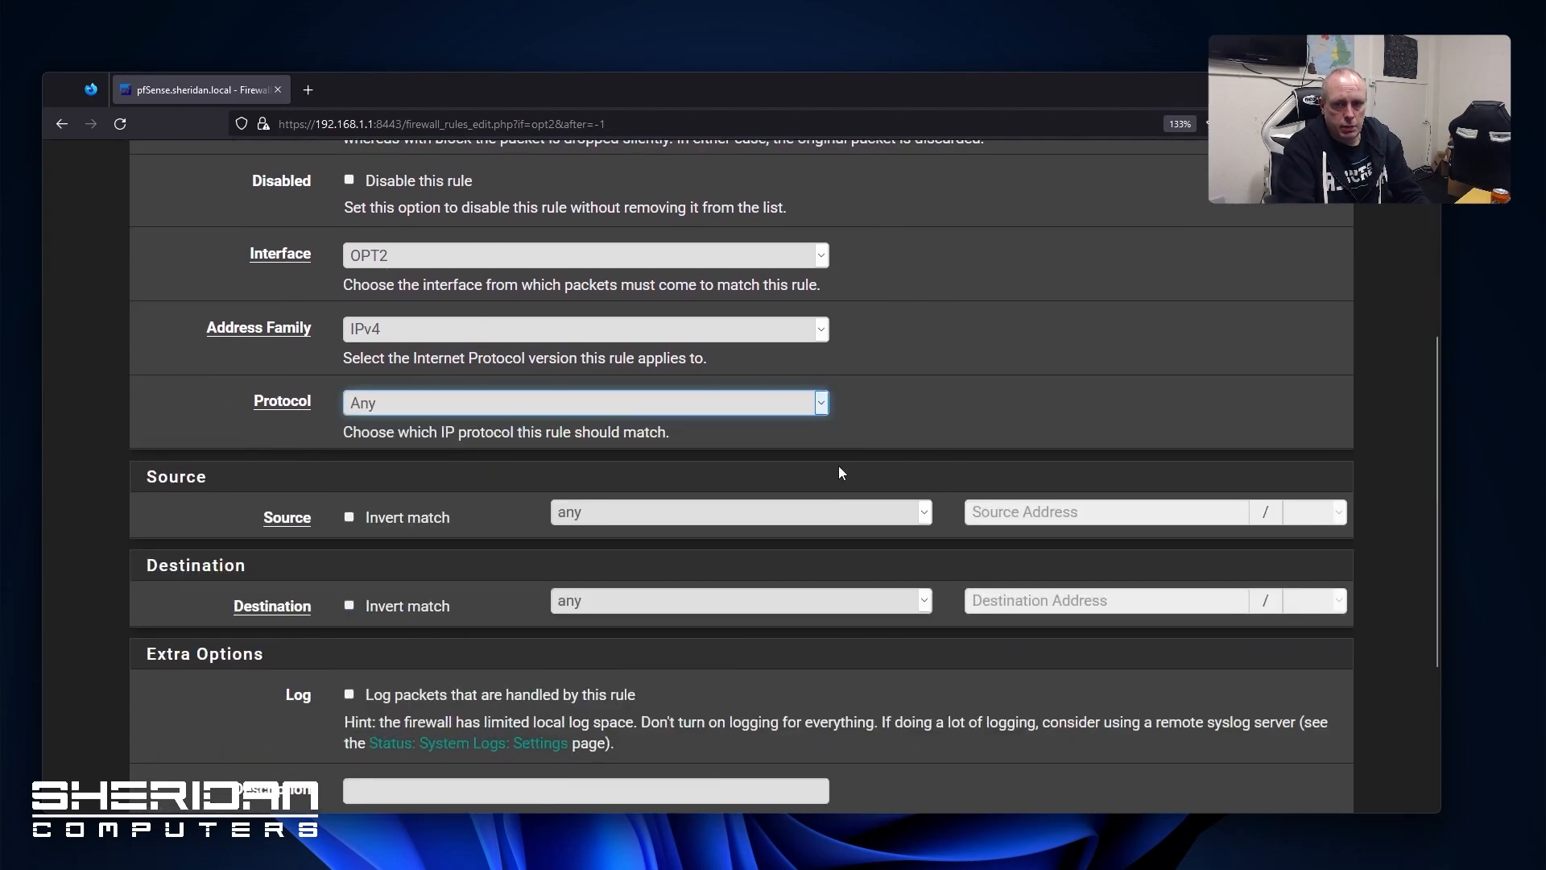
pyautogui.scroll(-1, 842, 472)
pyautogui.click(604, 396)
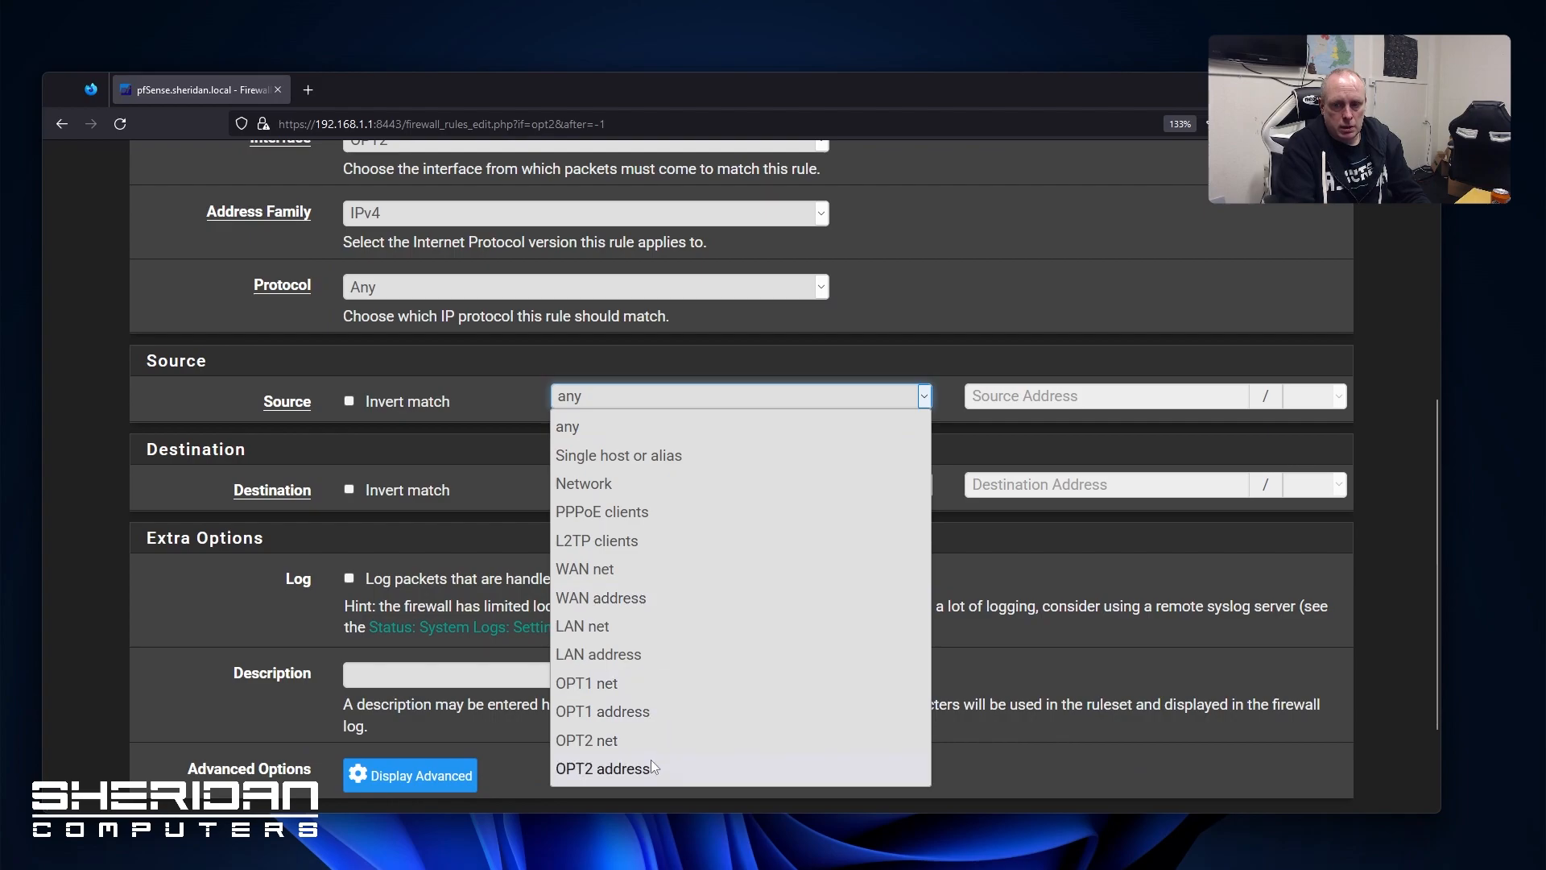
pyautogui.click(648, 769)
pyautogui.click(652, 411)
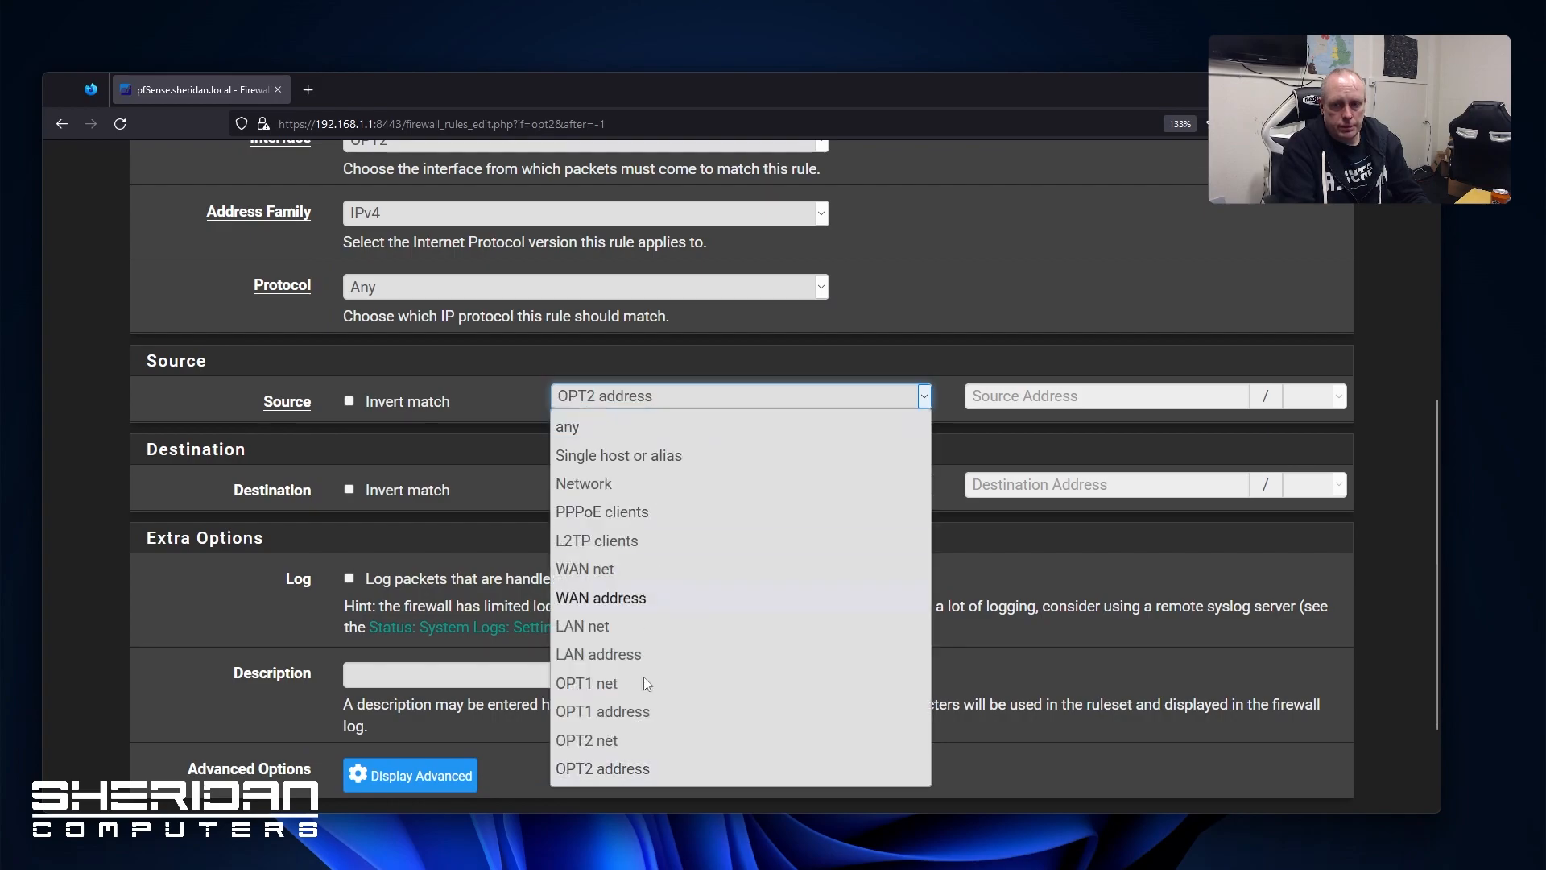
pyautogui.click(635, 743)
# Describe the rule as 'OPT2 Allow All Rule', save it, and apply the changes
pyautogui.click(393, 669)
pyautogui.write('OPT2 Allo')
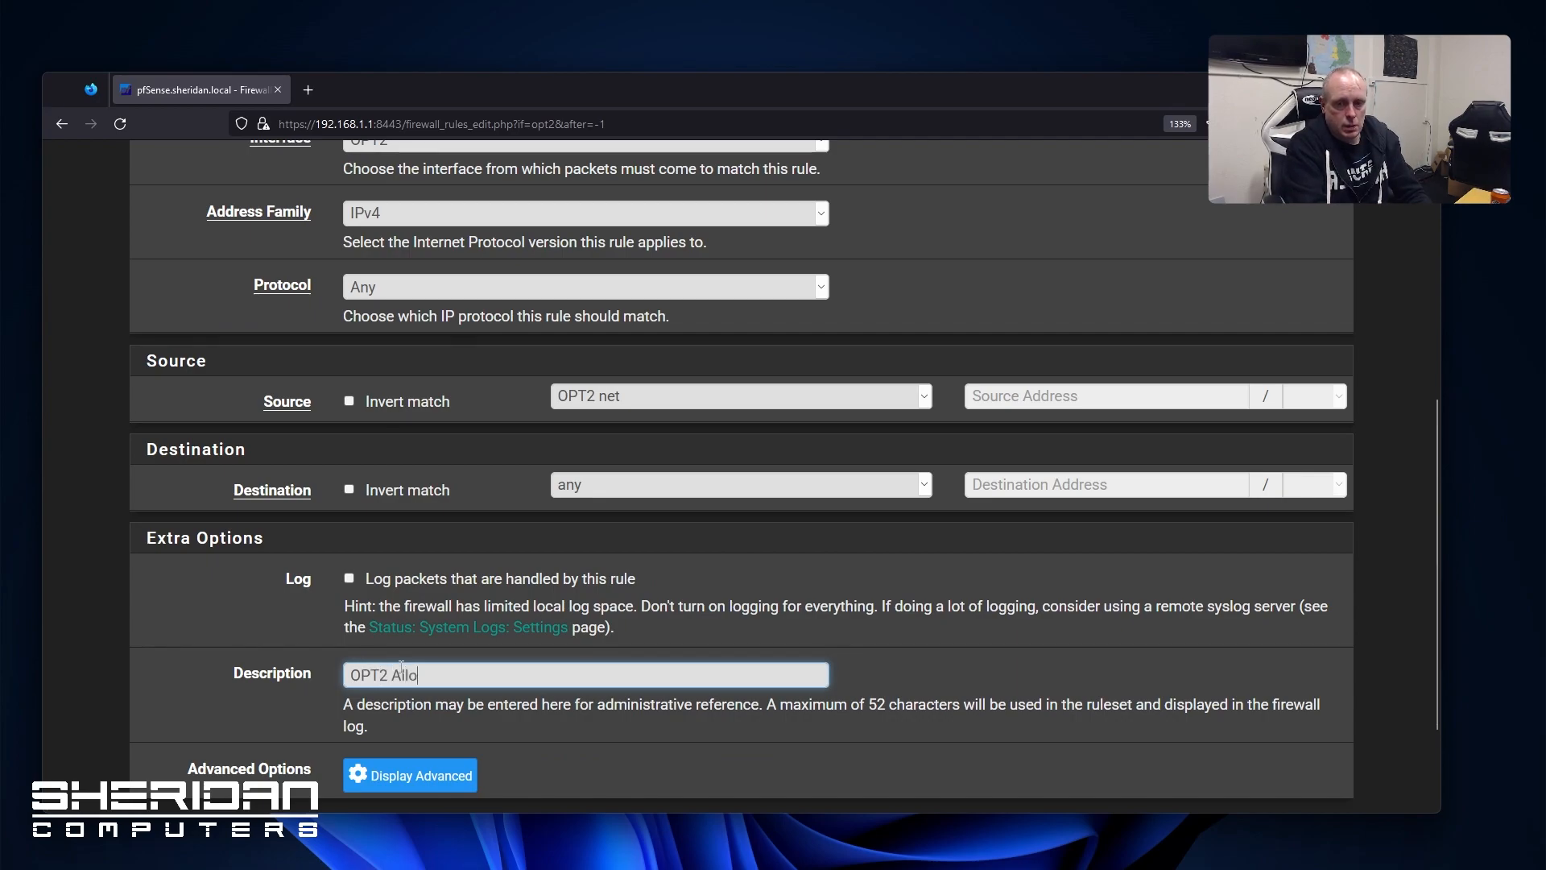
pyautogui.write('w All Rule')
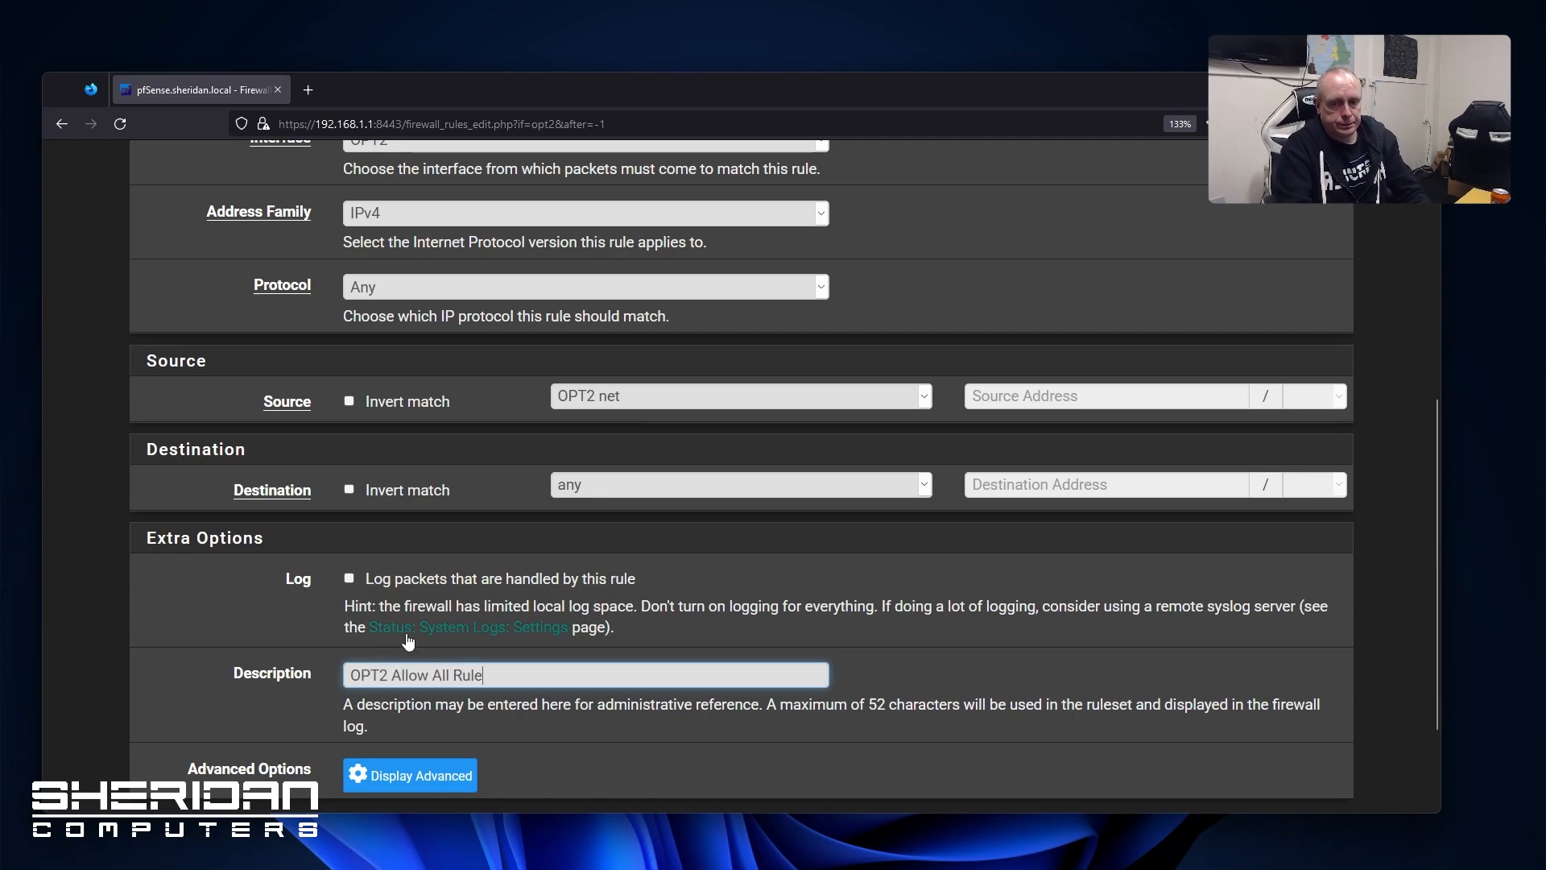
pyautogui.scroll(-2, 403, 644)
pyautogui.click(392, 704)
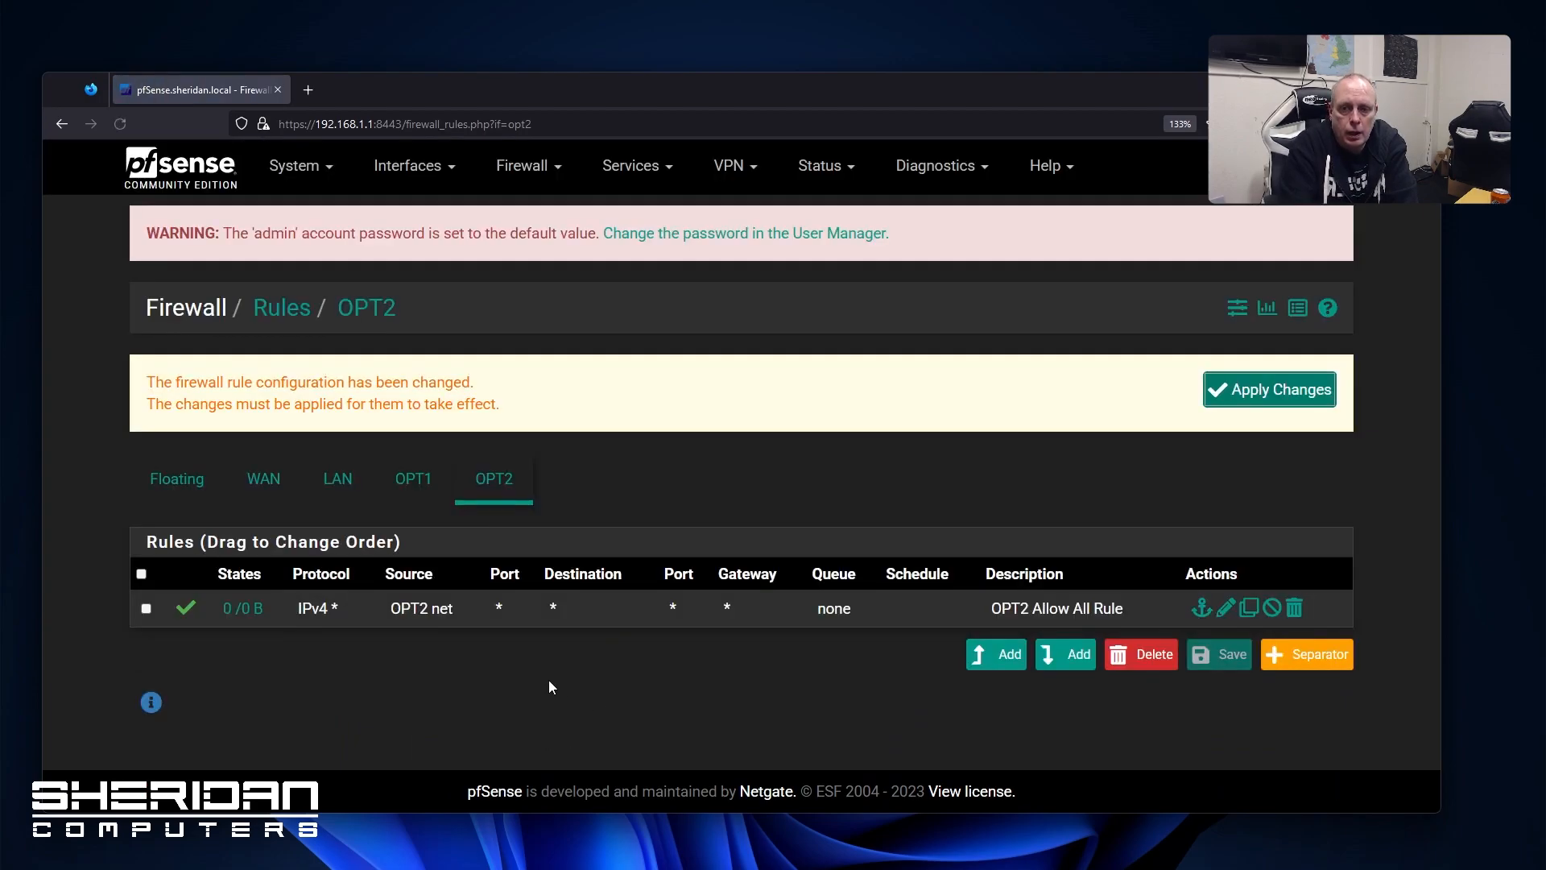
pyautogui.click(1254, 394)
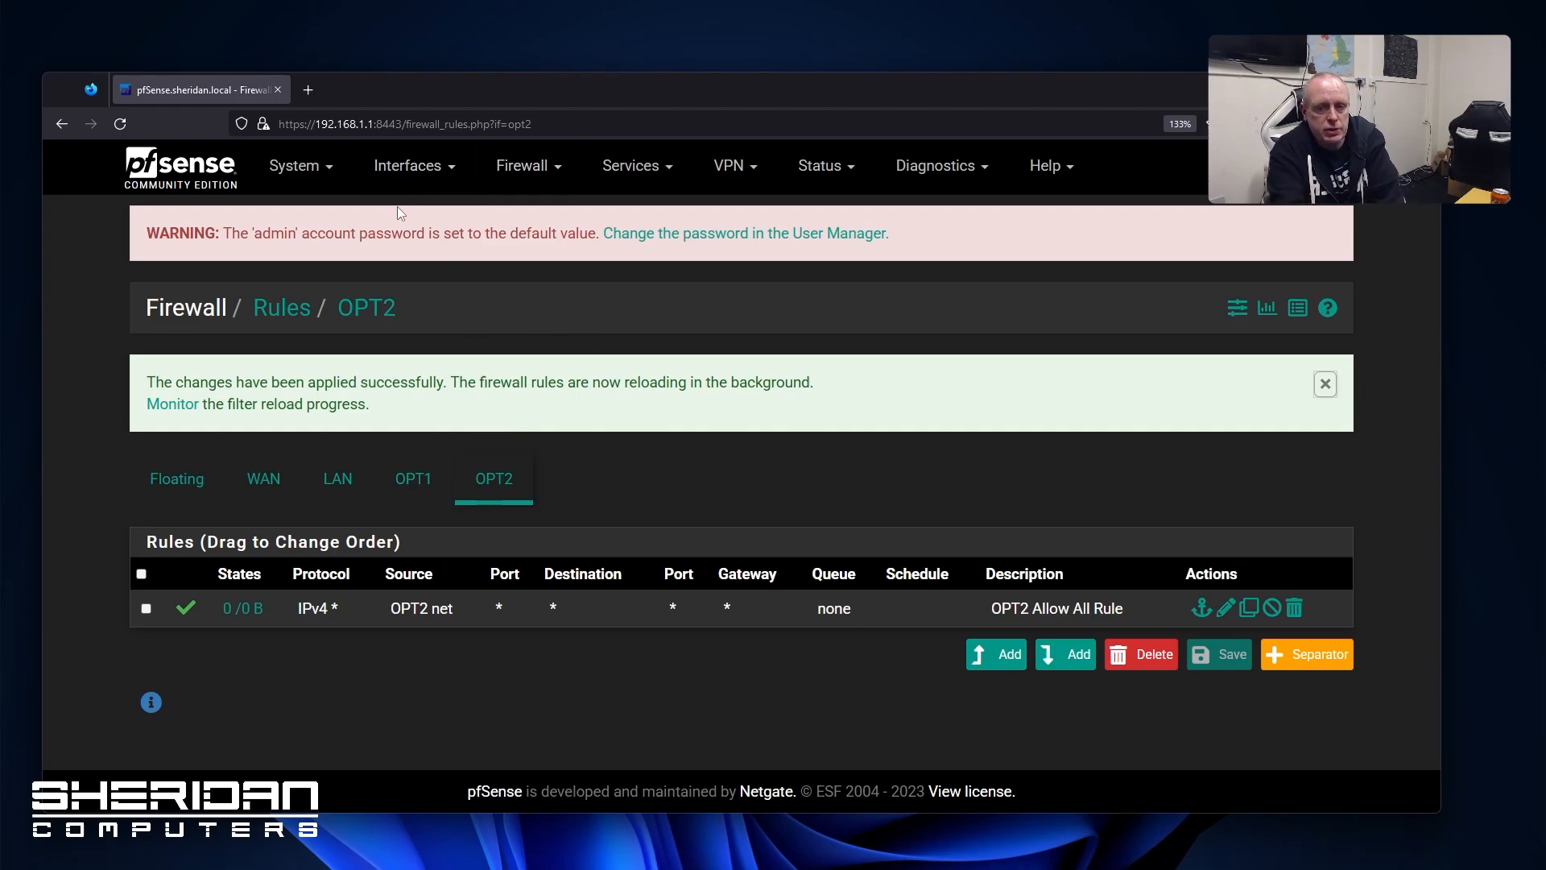
pyautogui.click(499, 165)
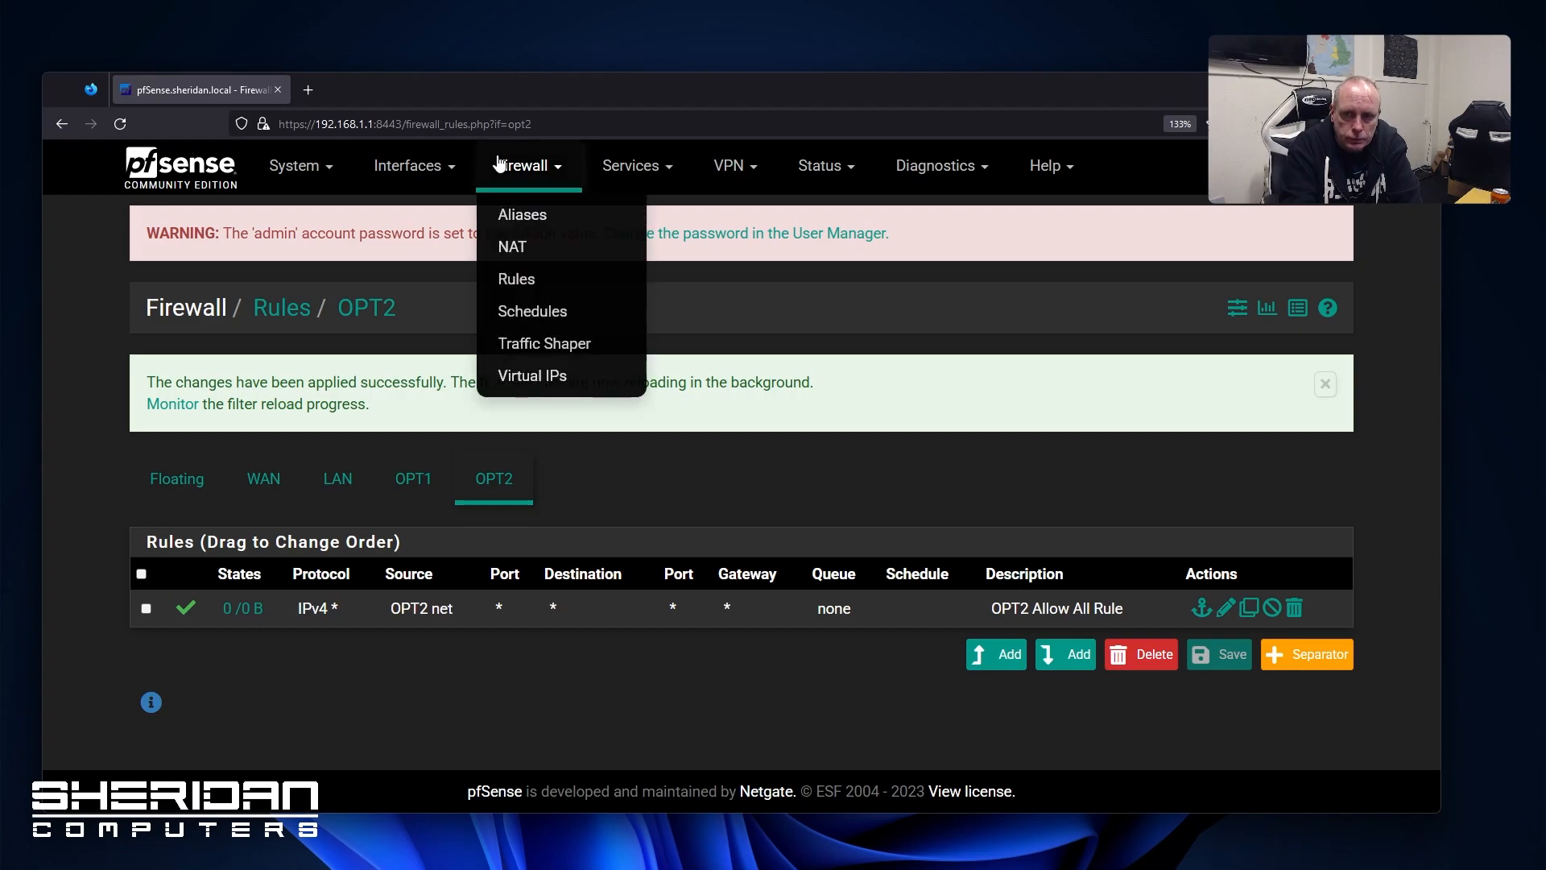
# Review the WAN rules, then LAN's anti-lockout and default allow-LAN IPv4/IPv6 rules
pyautogui.click(276, 481)
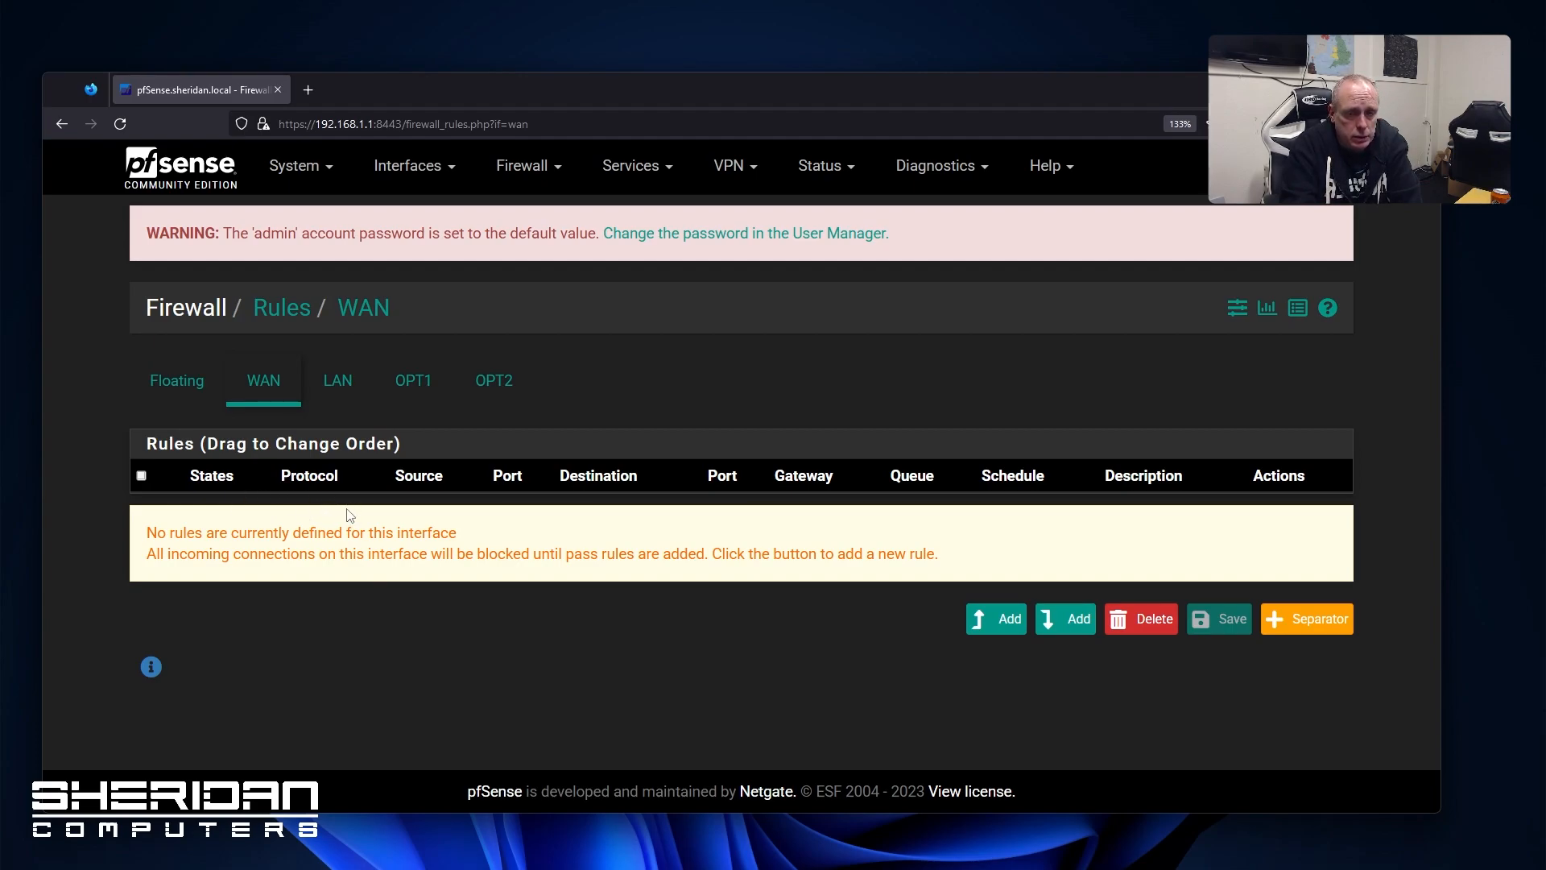
pyautogui.click(341, 400)
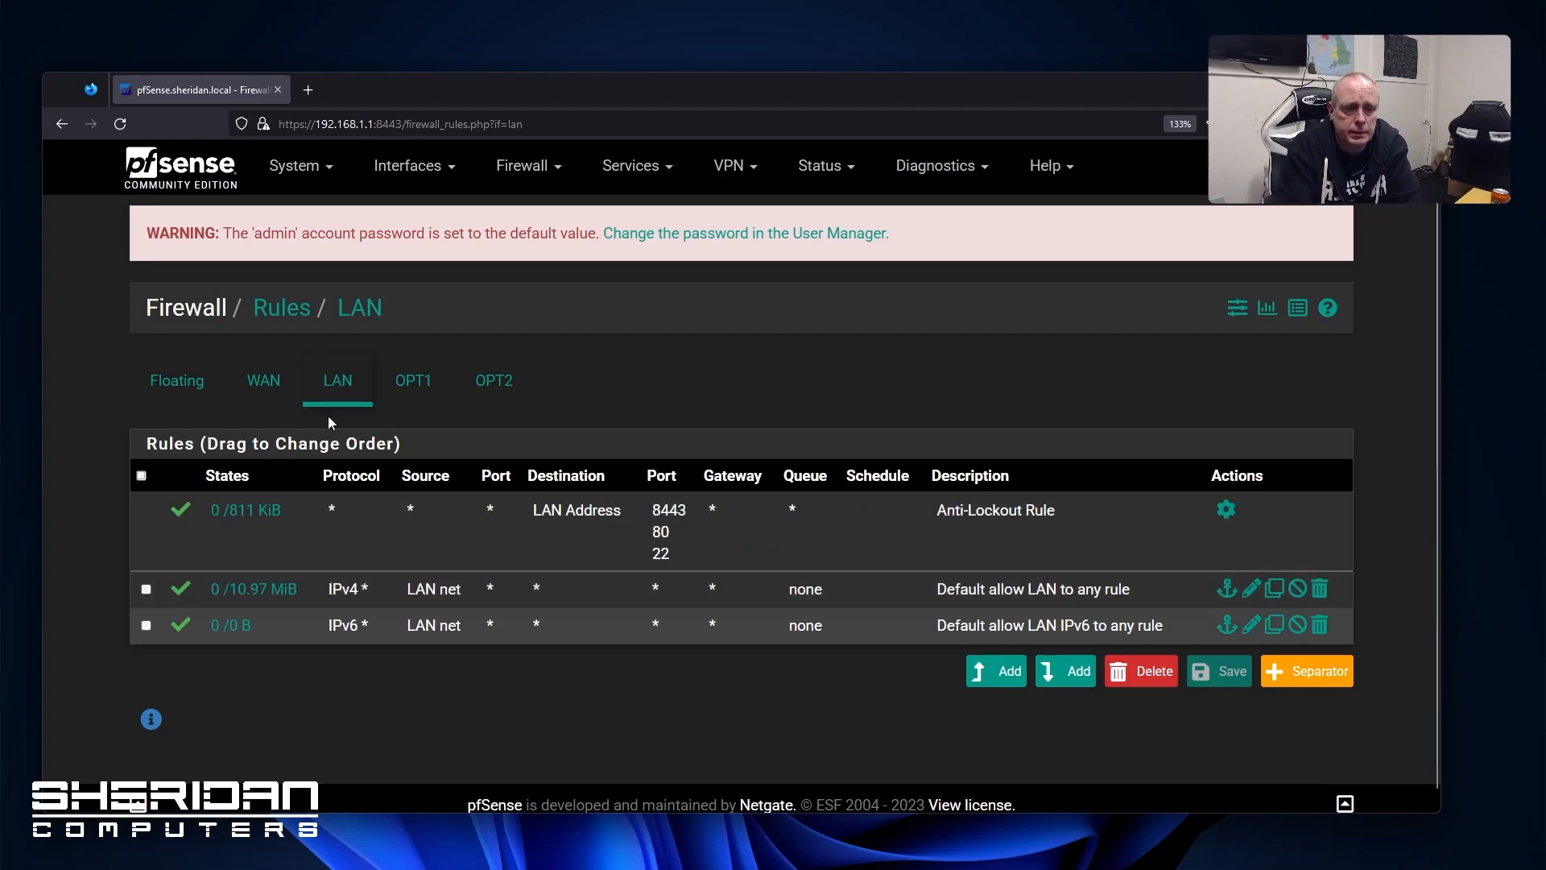
pyautogui.click(532, 165)
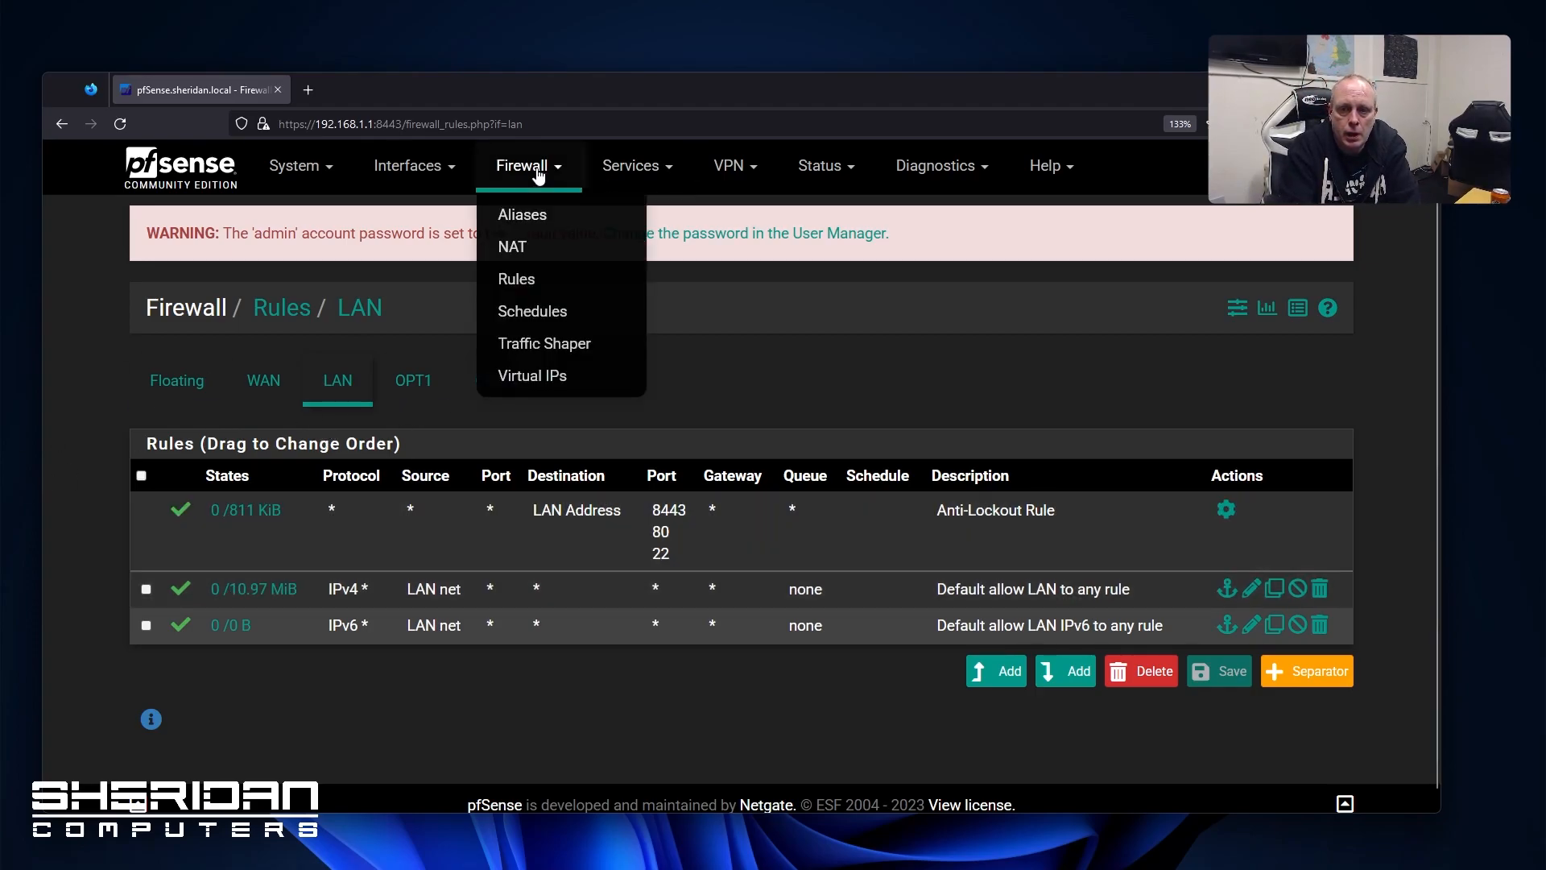
pyautogui.click(541, 342)
# Preview the new schedule form under Firewall Schedules, then view the Traffic Shaper page
pyautogui.click(521, 169)
pyautogui.click(541, 310)
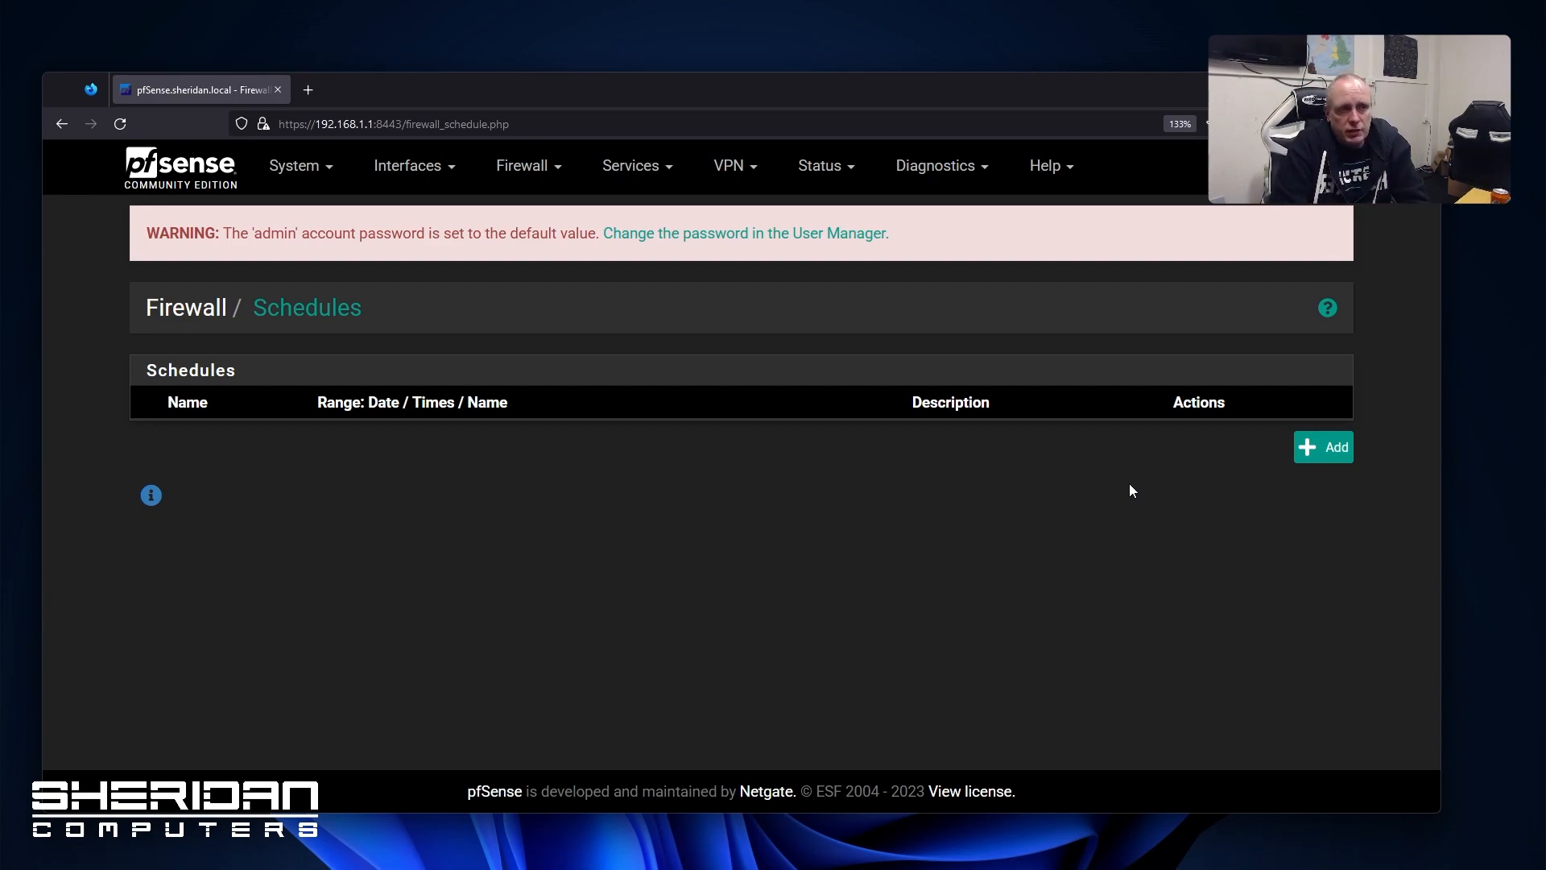
pyautogui.click(1336, 447)
pyautogui.scroll(-4, 862, 597)
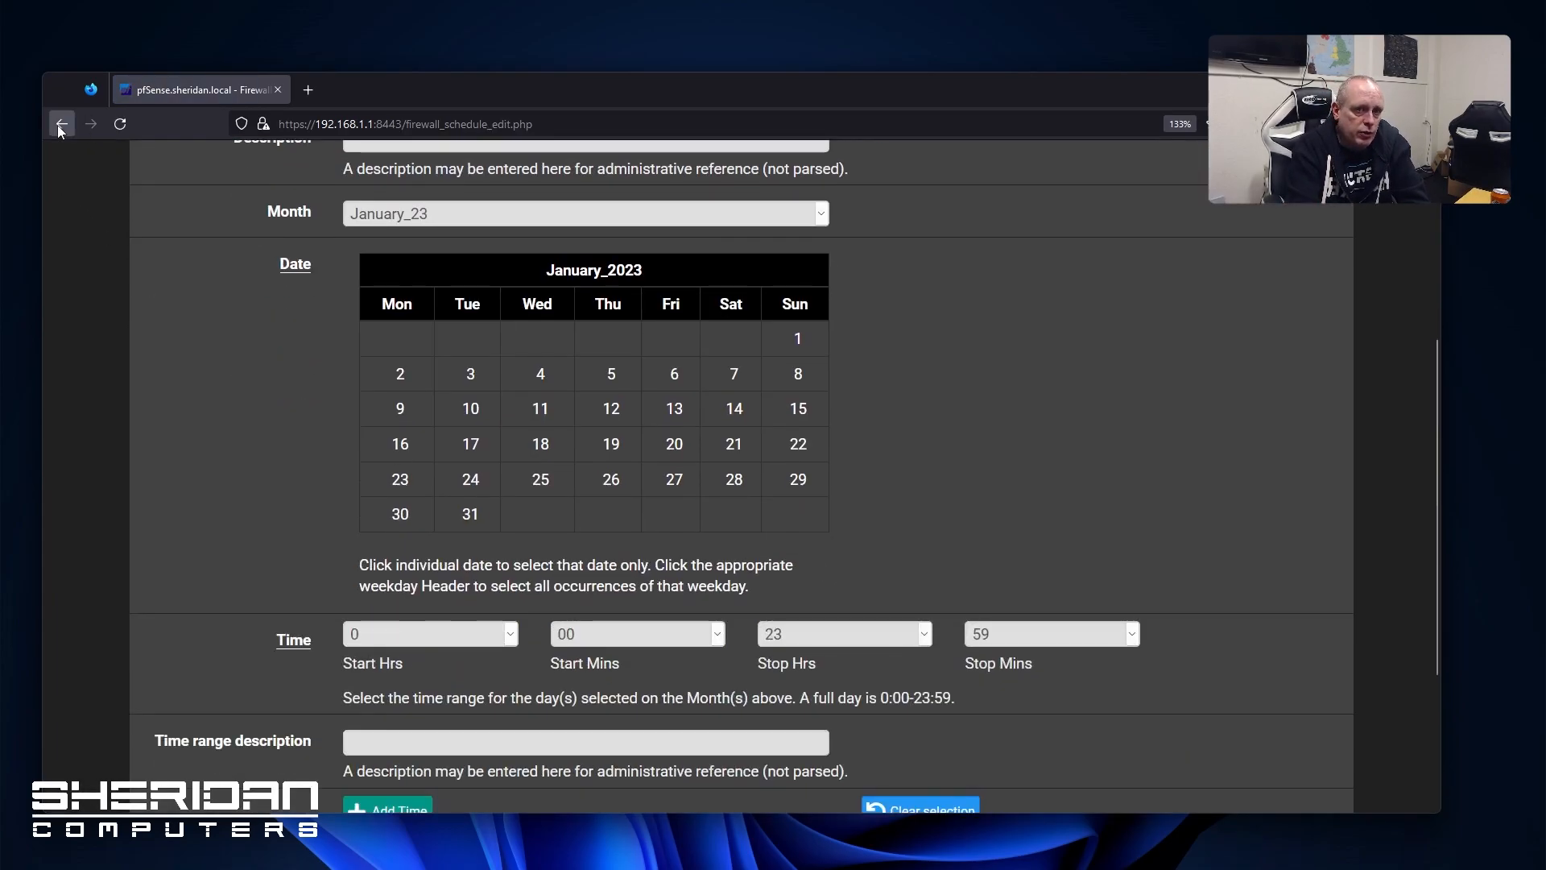
pyautogui.click(60, 125)
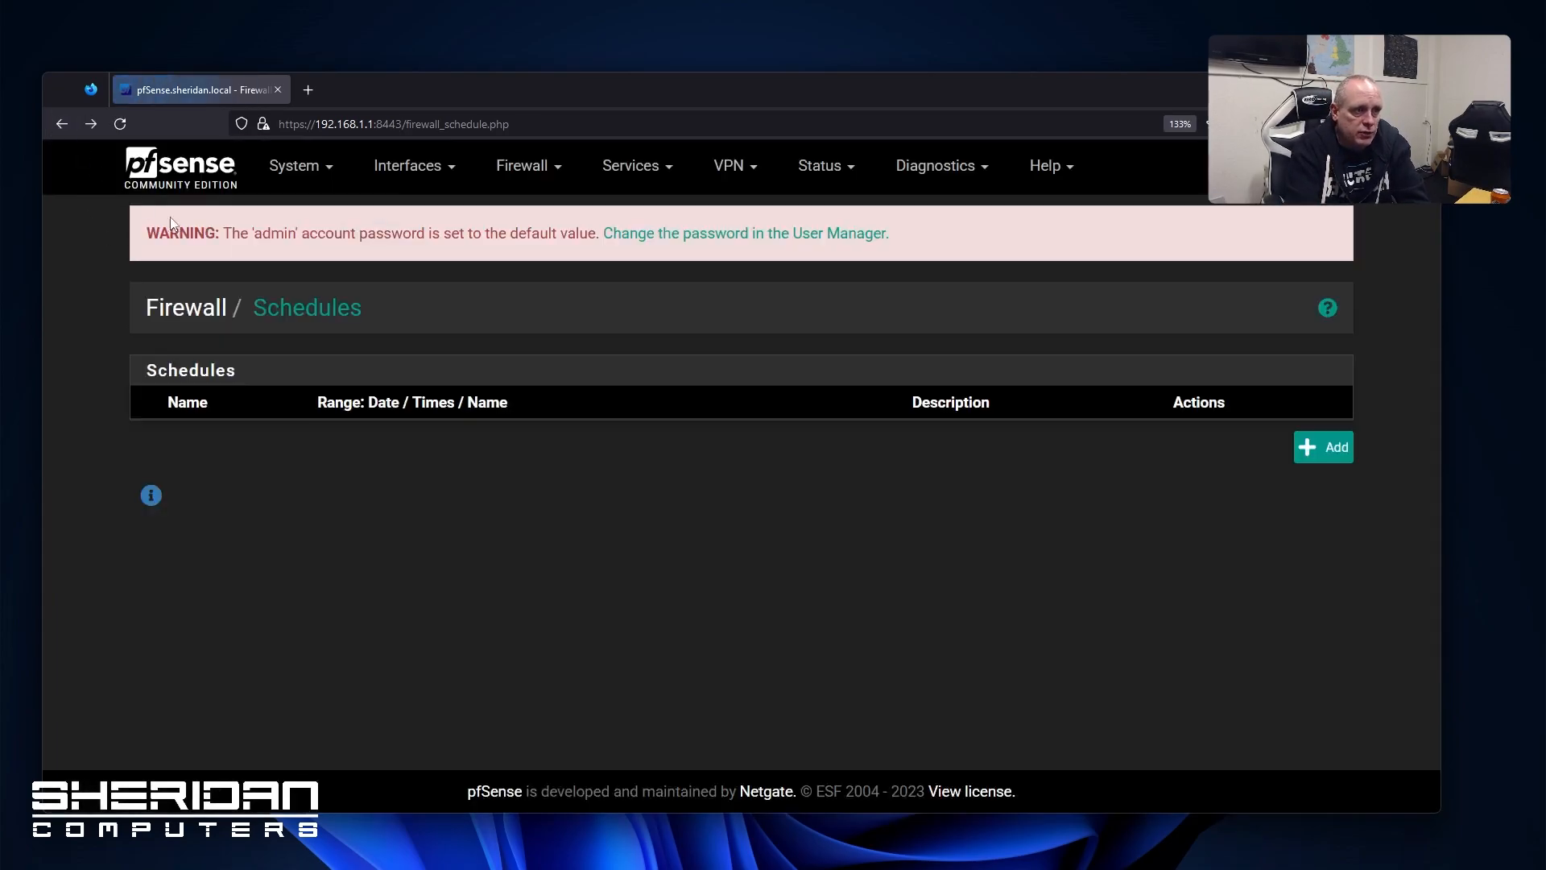
pyautogui.click(515, 165)
pyautogui.click(562, 345)
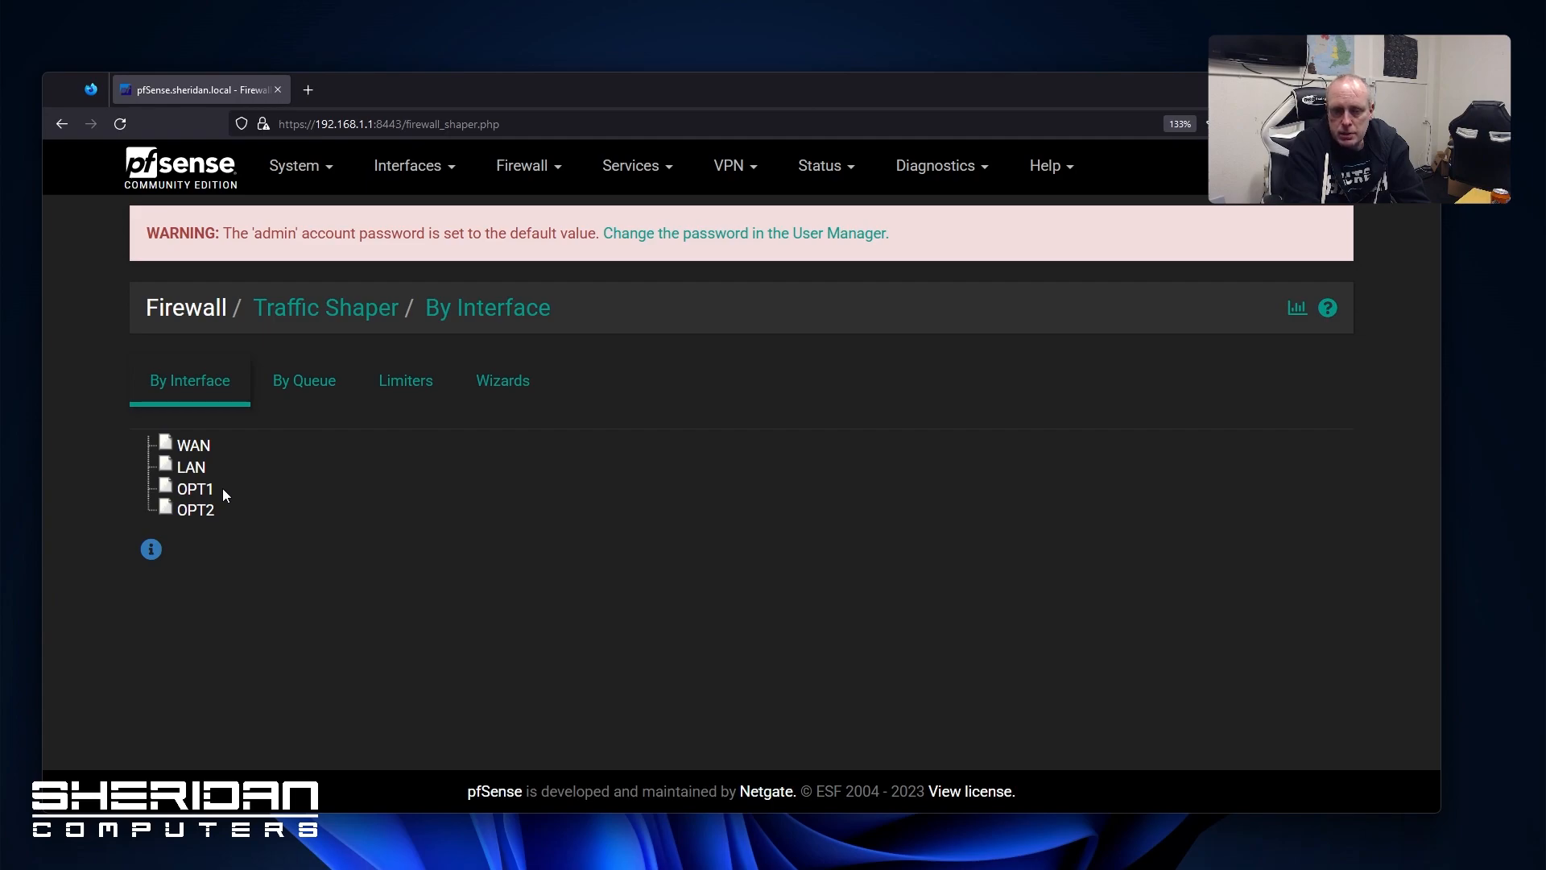
# Preview the new virtual IP form and return to the empty Virtual IPs list
pyautogui.click(427, 168)
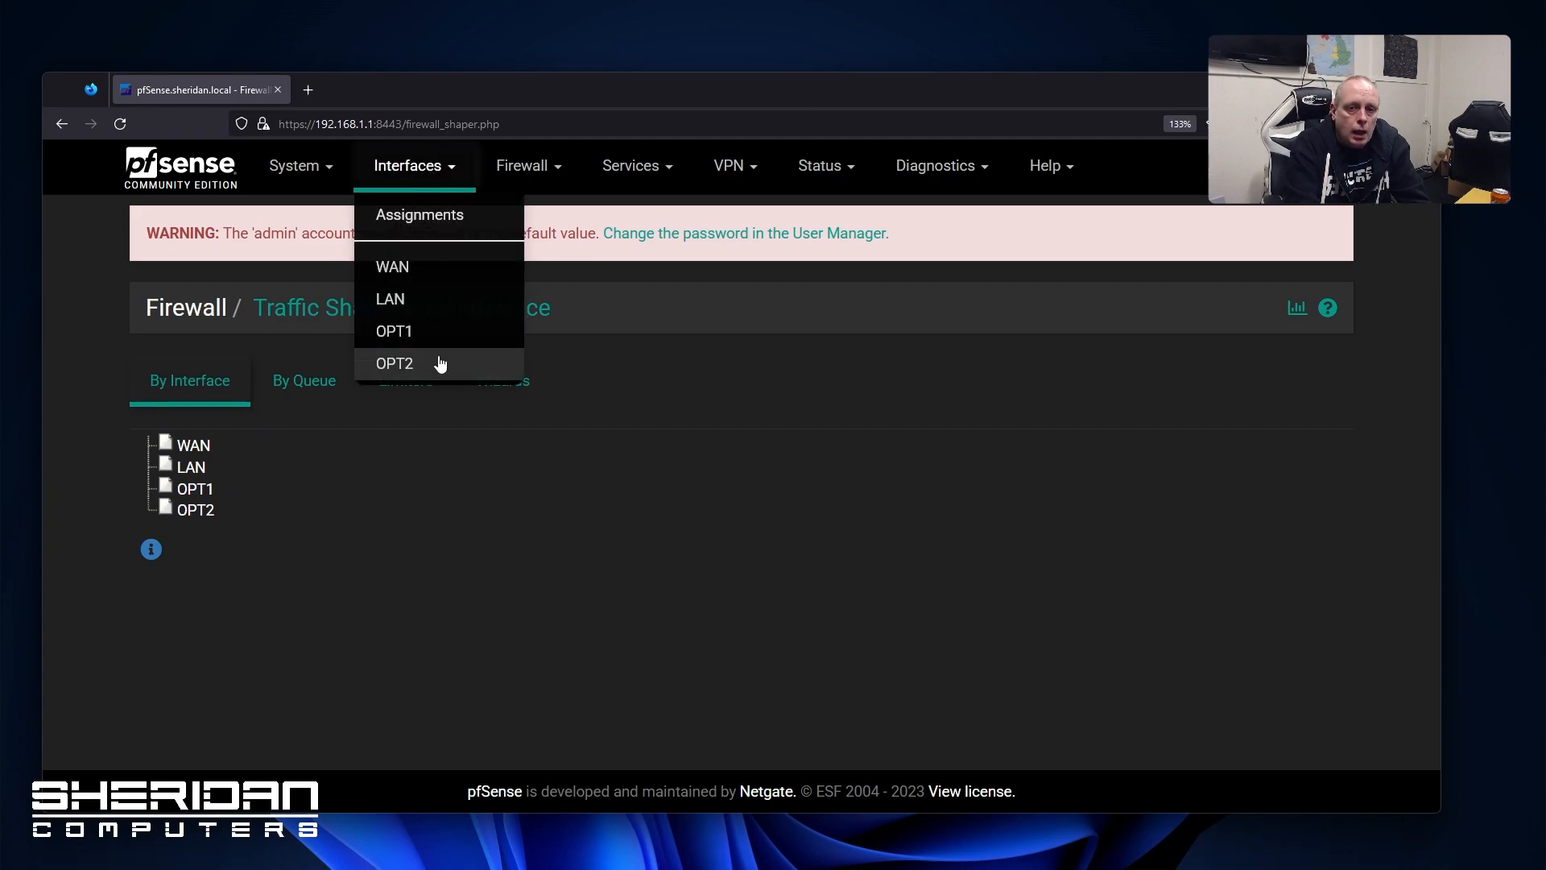
pyautogui.click(520, 169)
pyautogui.click(521, 373)
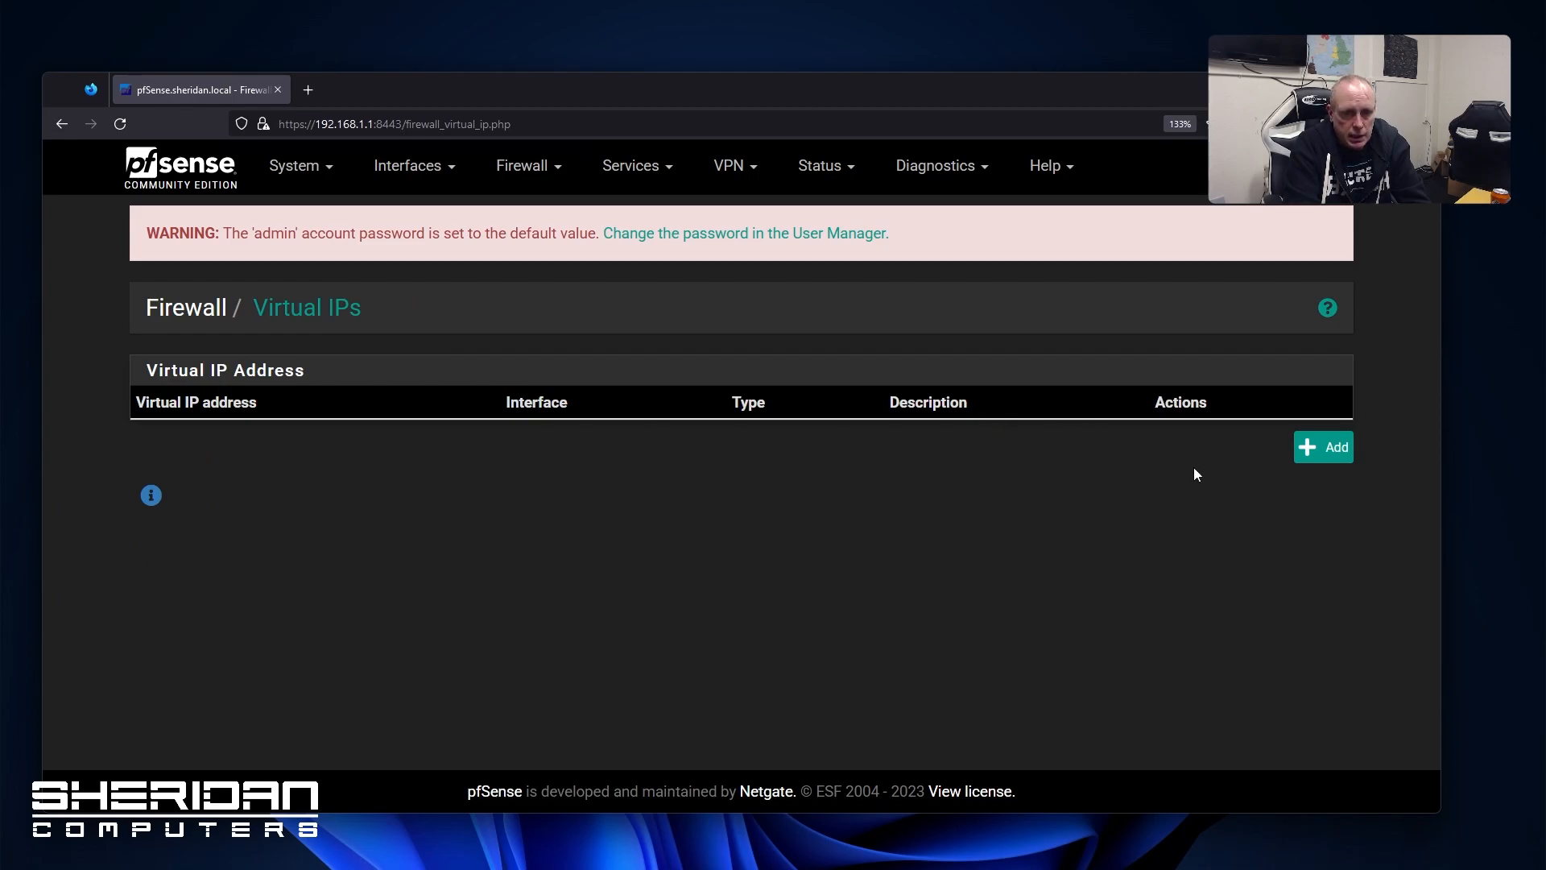
pyautogui.click(1310, 456)
pyautogui.scroll(-2, 558, 444)
pyautogui.scroll(2, 558, 444)
pyautogui.click(61, 123)
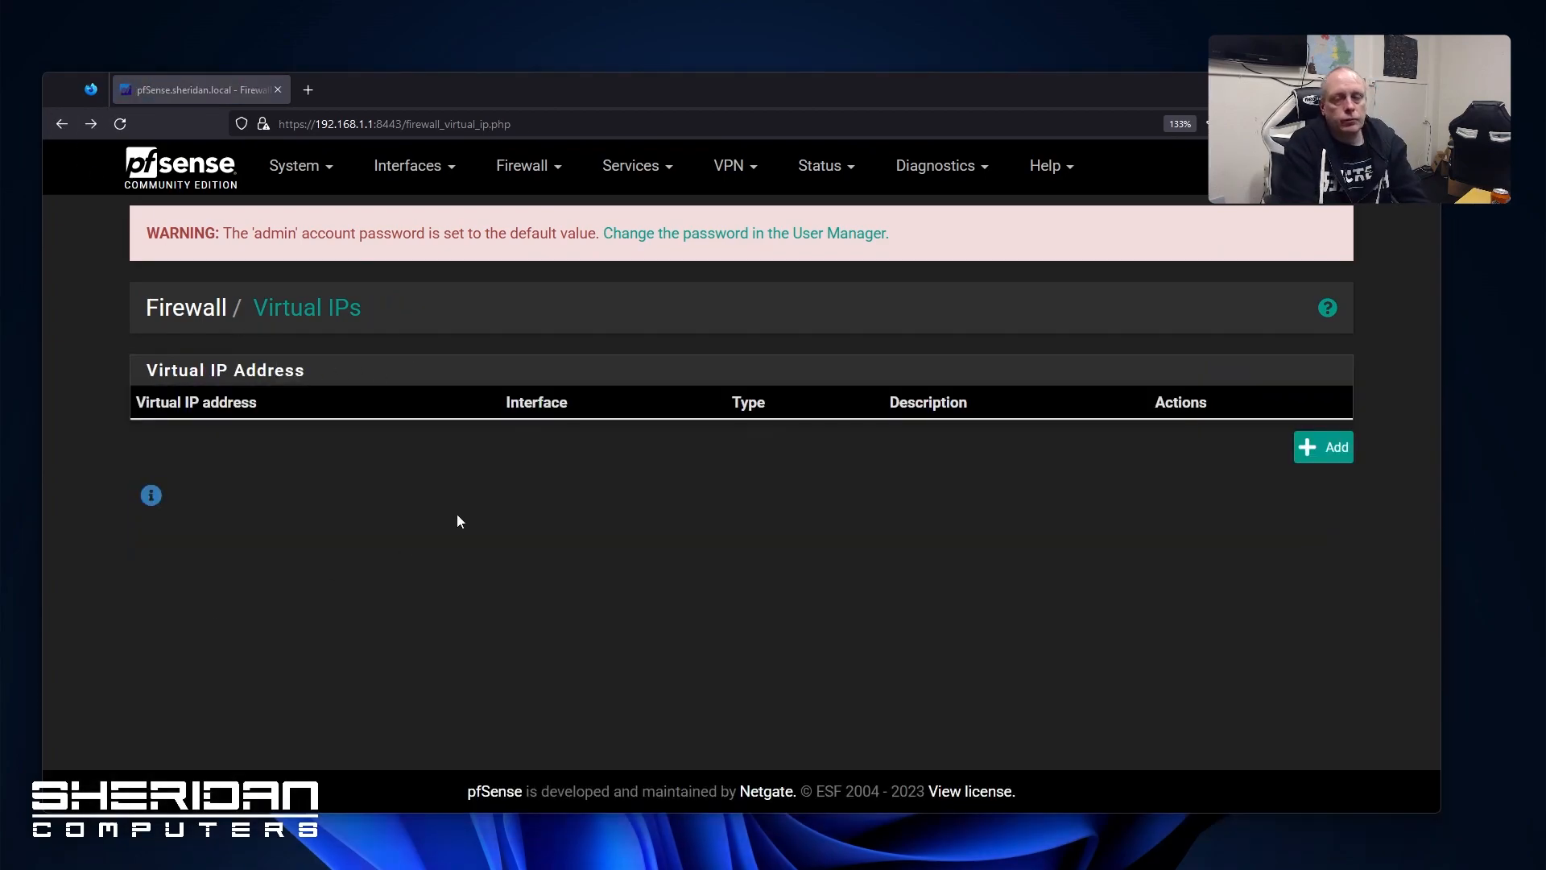
pyautogui.click(641, 181)
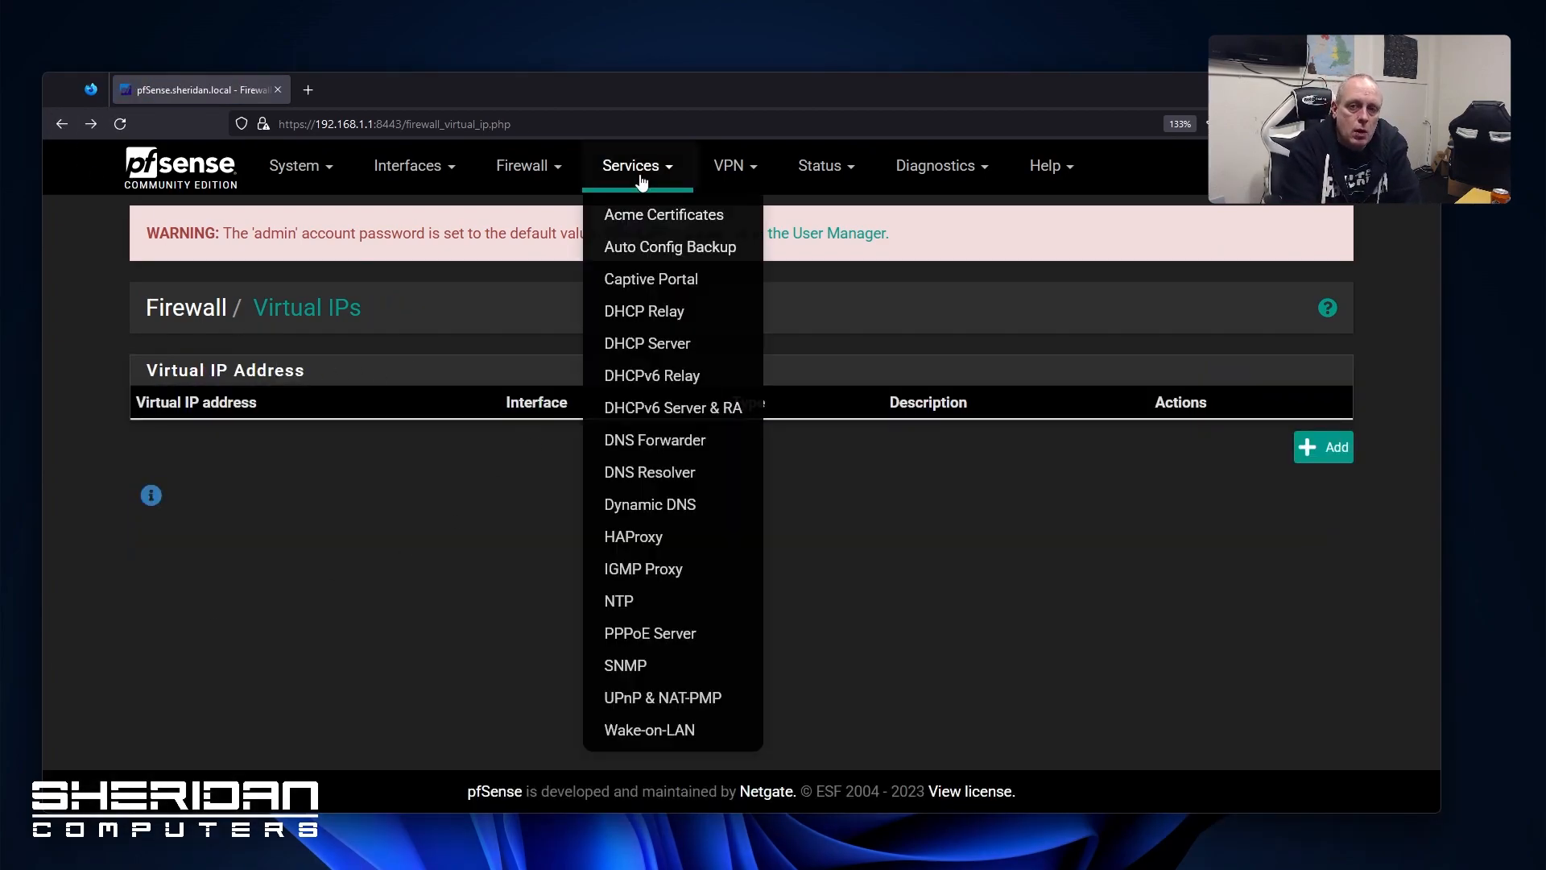
# Look over the Acme Certificates page under Services
pyautogui.click(688, 218)
pyautogui.scroll(-2, 599, 491)
pyautogui.scroll(2, 506, 496)
pyautogui.click(603, 483)
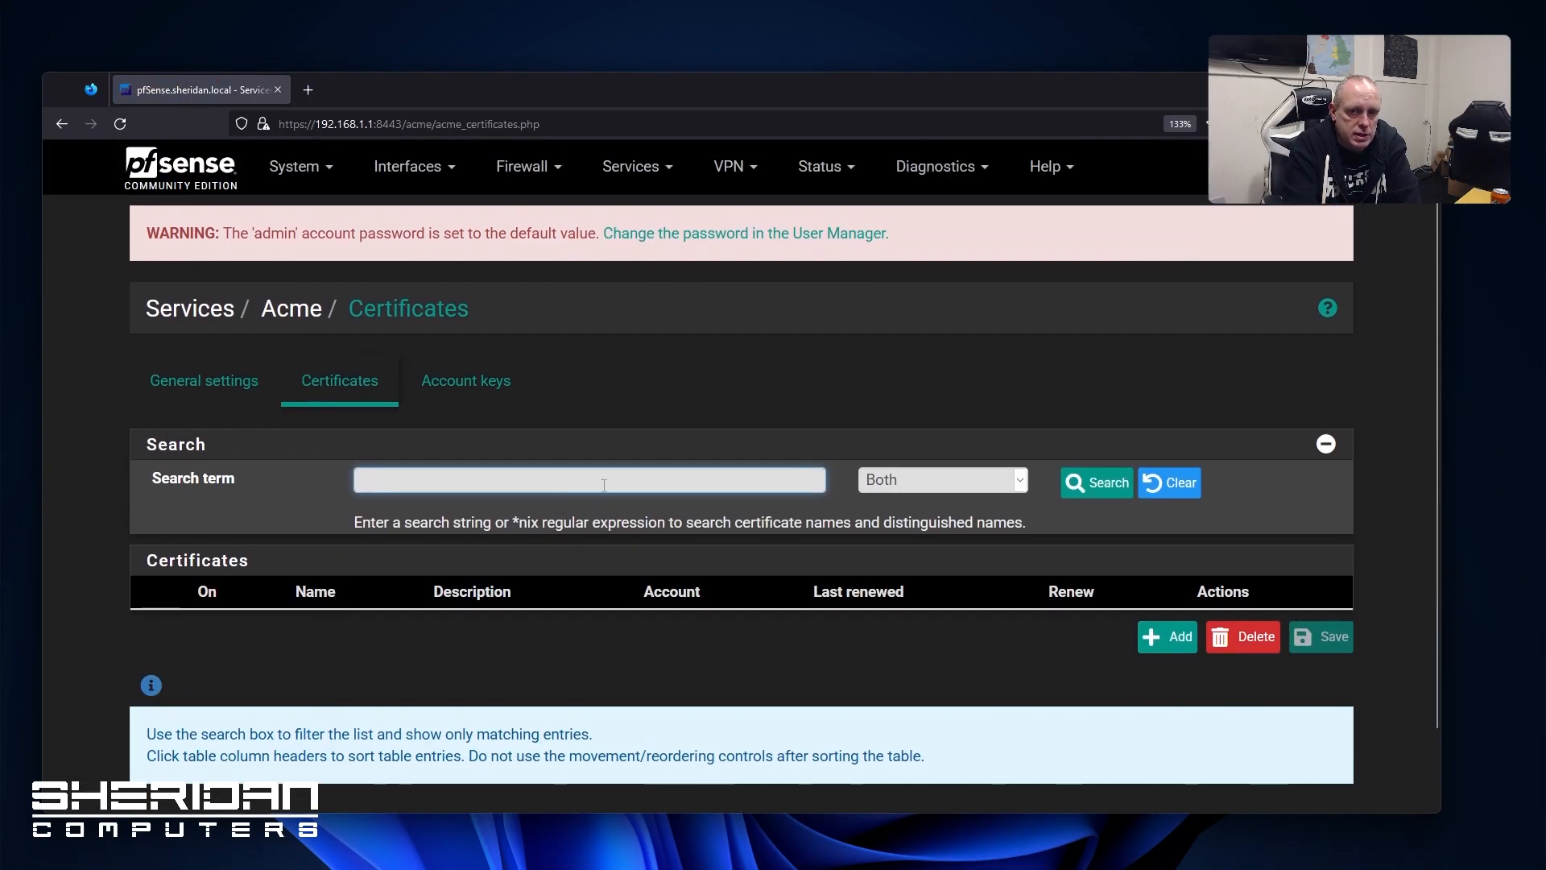
# Review the Auto Config Backup settings and its Backup now page
pyautogui.click(658, 171)
pyautogui.click(681, 244)
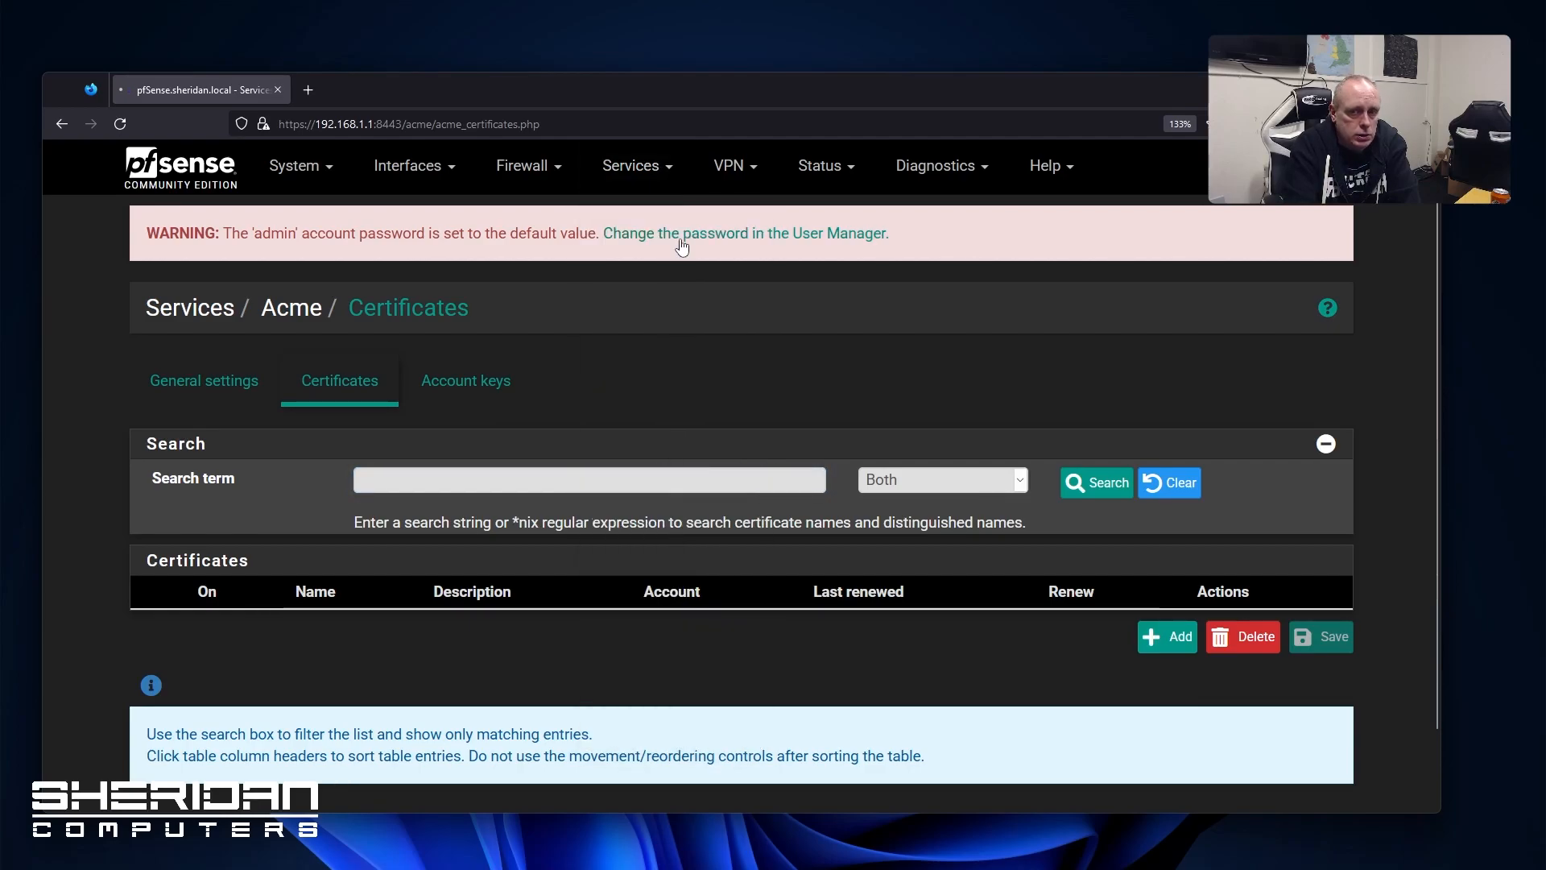
pyautogui.scroll(-2, 523, 441)
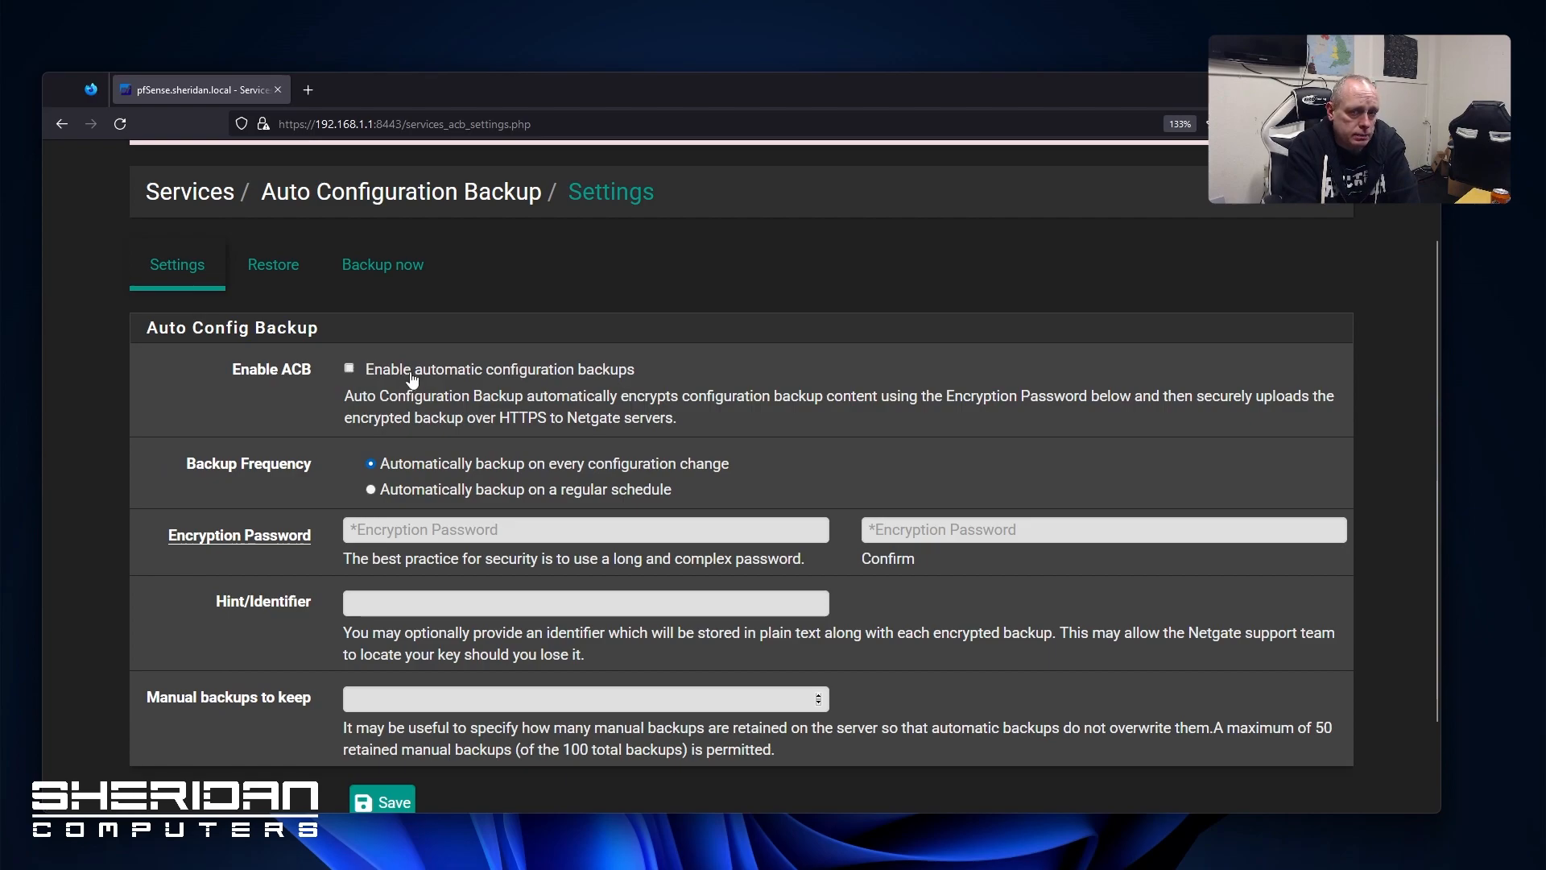
pyautogui.scroll(-1, 519, 458)
pyautogui.scroll(-1, 520, 458)
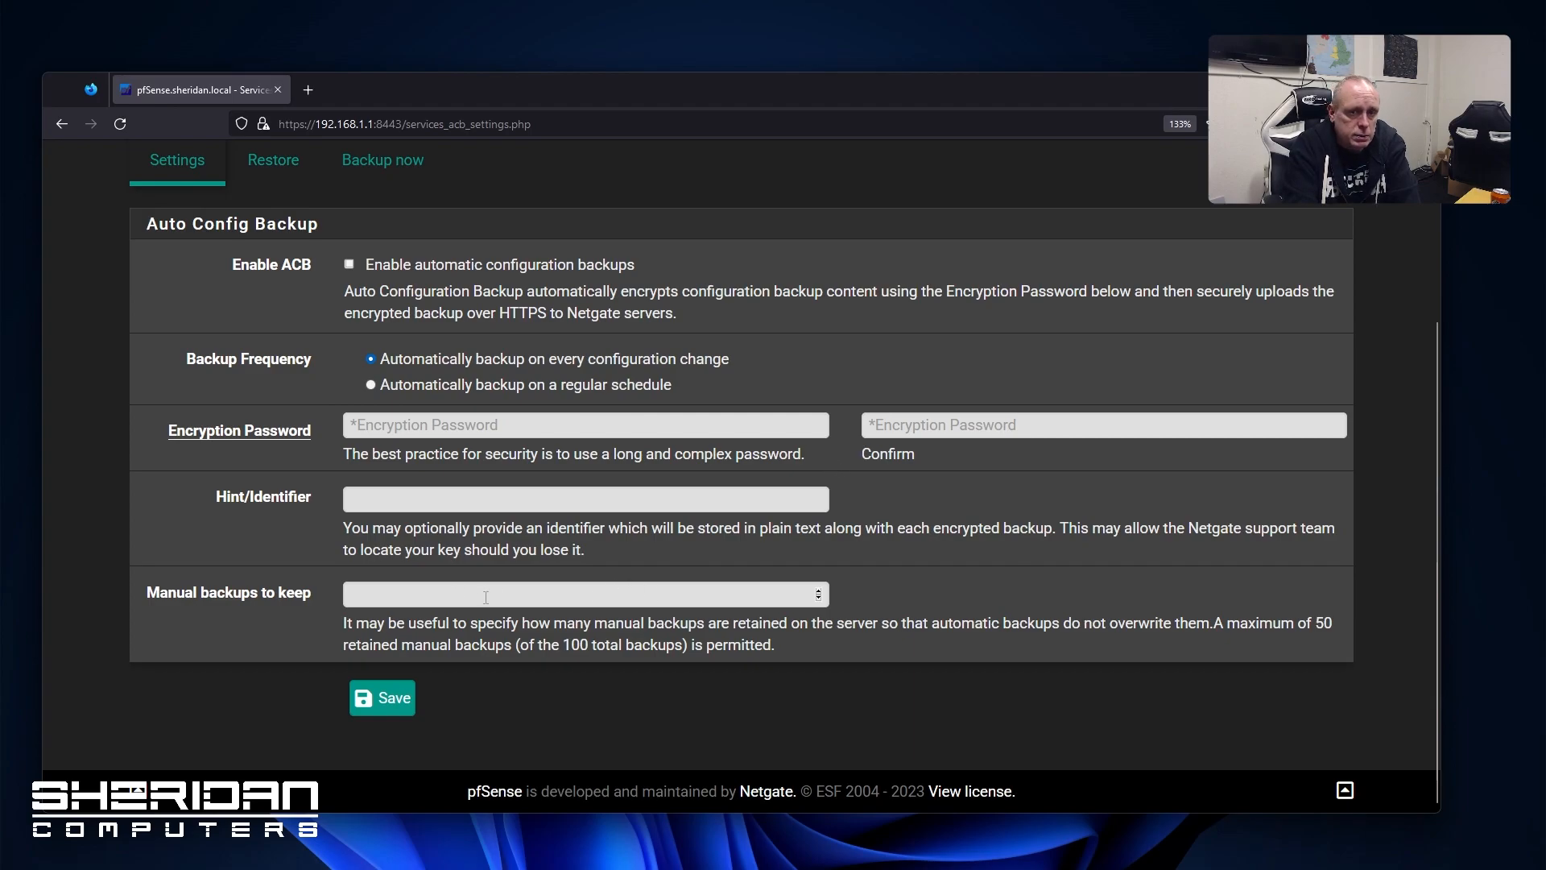
pyautogui.scroll(3, 485, 398)
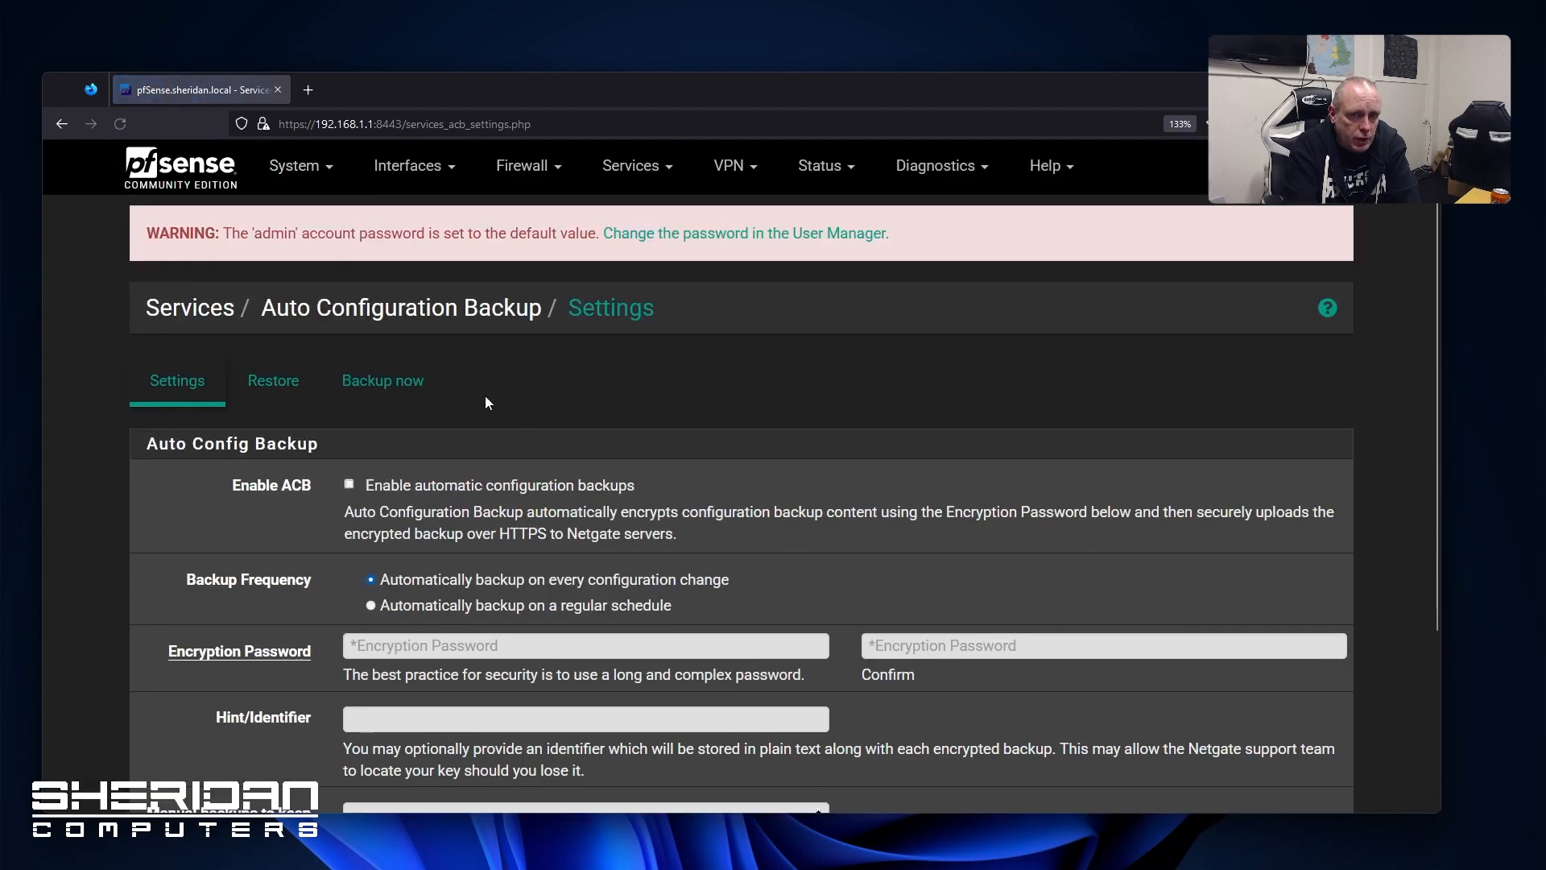
pyautogui.scroll(-3, 523, 489)
pyautogui.scroll(3, 524, 489)
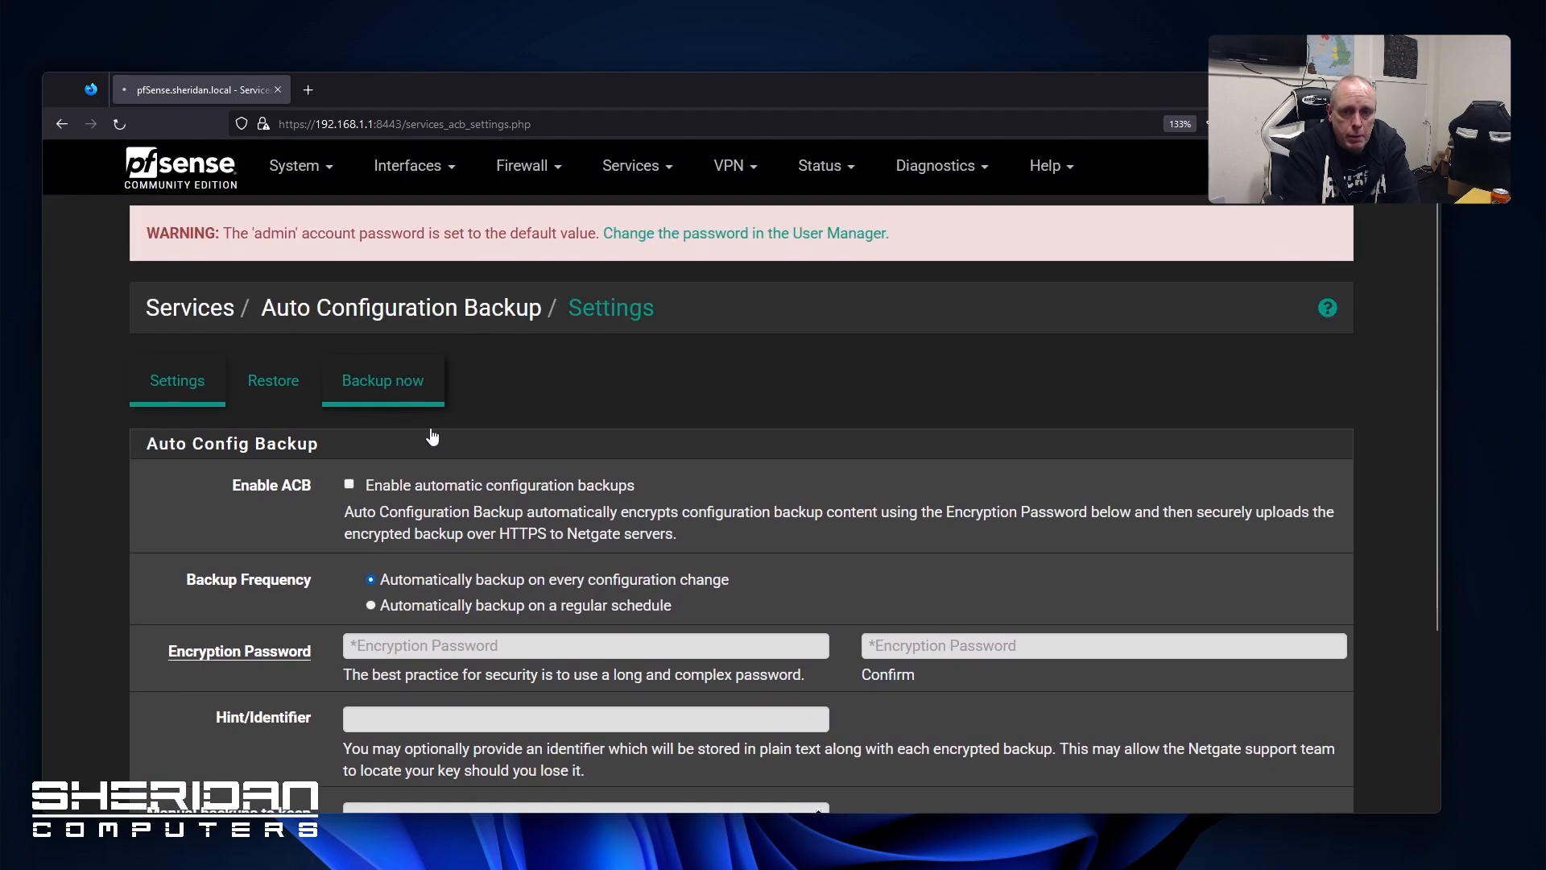
pyautogui.click(406, 394)
pyautogui.click(172, 388)
pyautogui.scroll(-3, 485, 495)
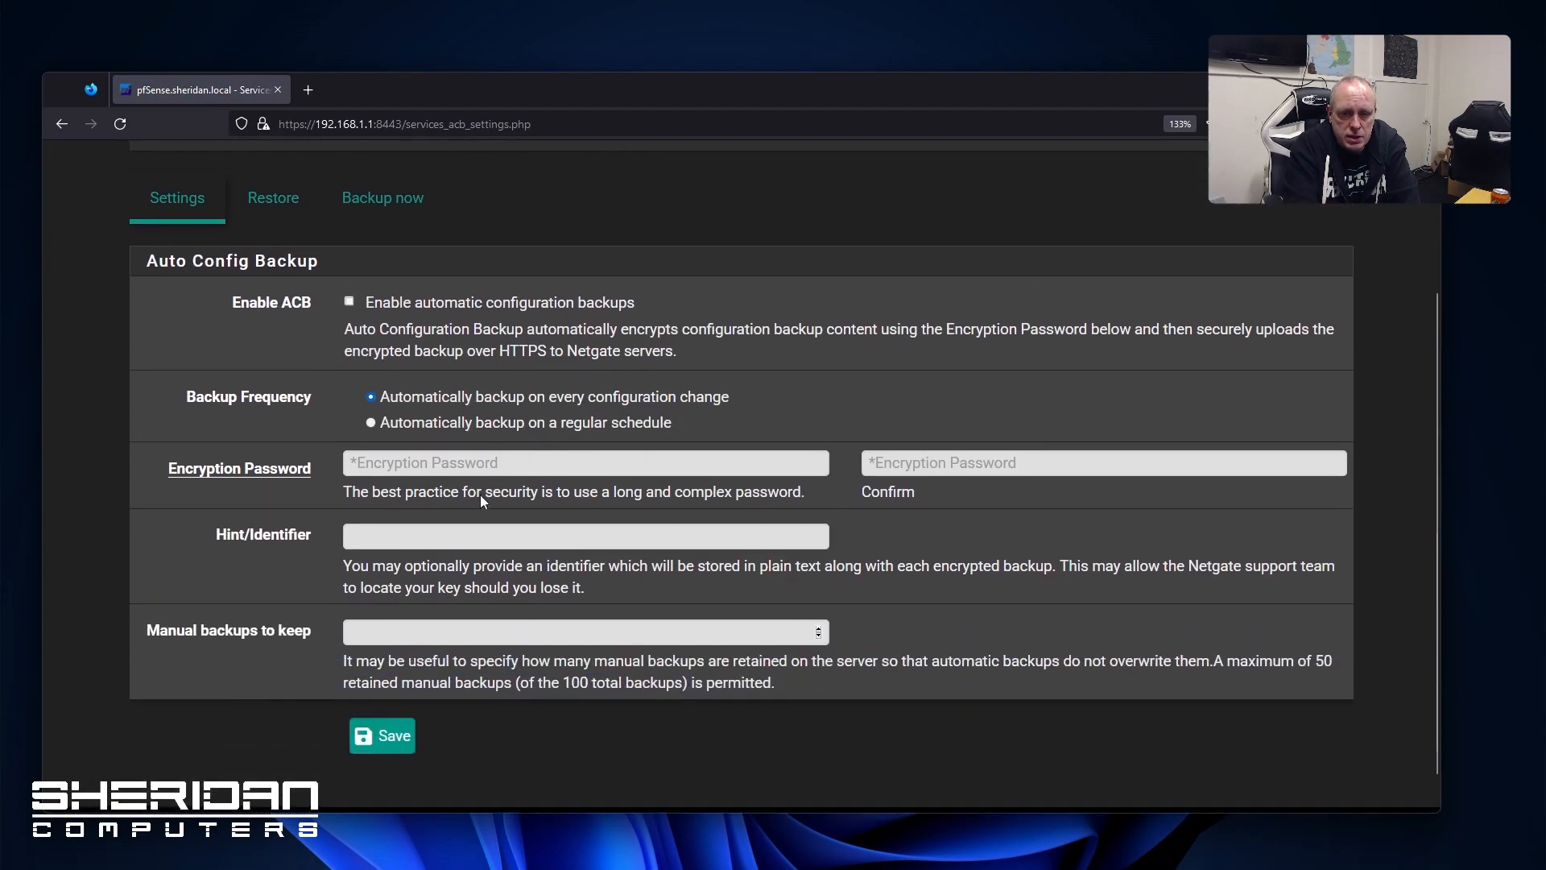
# Enable ACB, enter a trial encryption password and confirmation, then clear both fields again
pyautogui.click(349, 265)
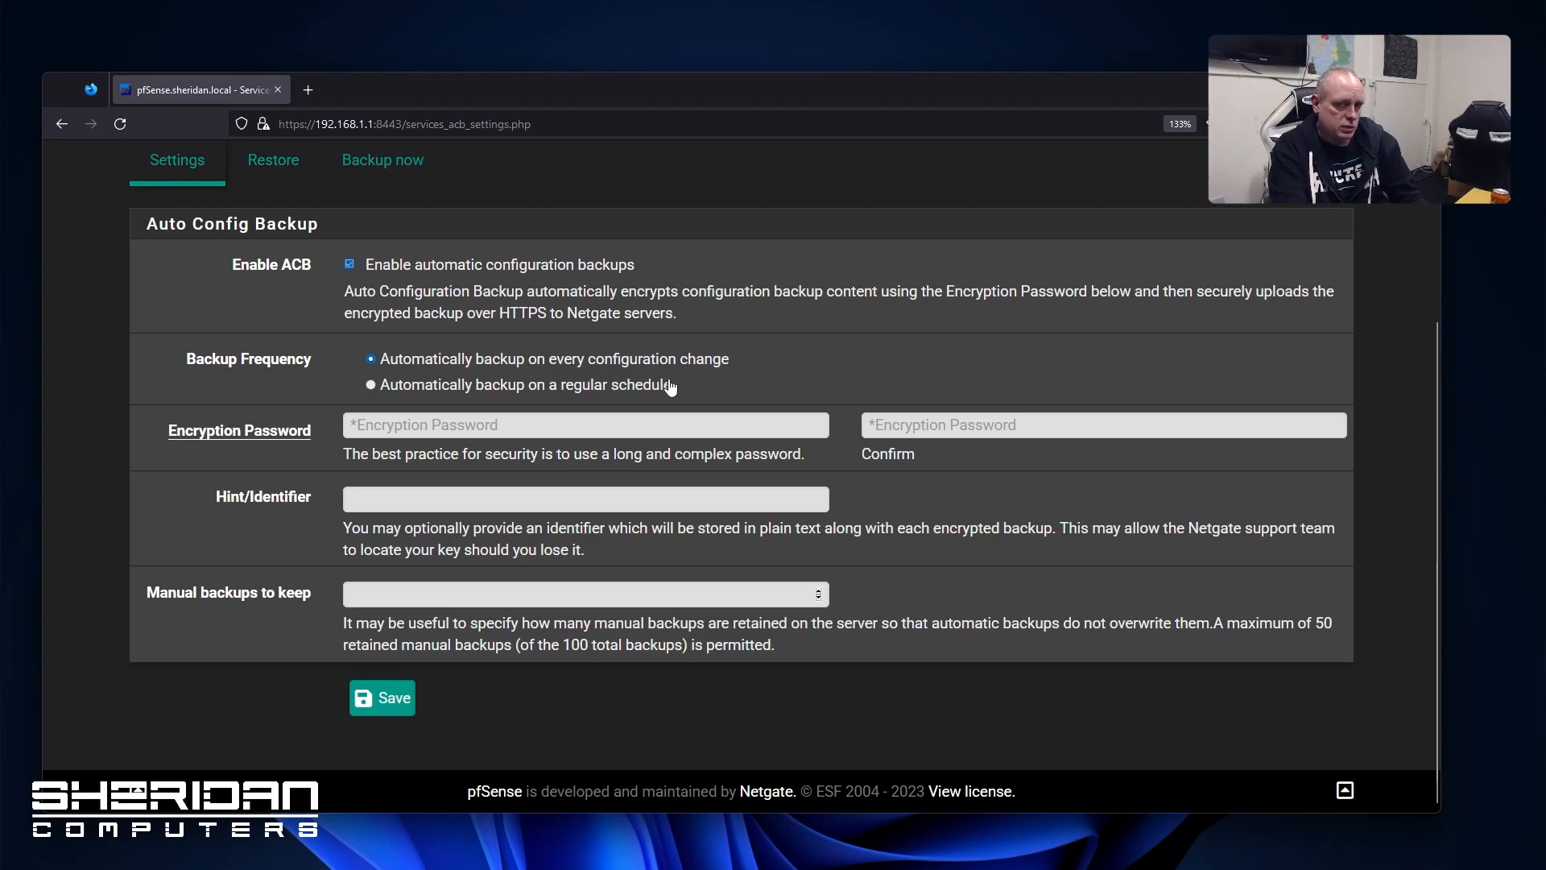
pyautogui.click(597, 420)
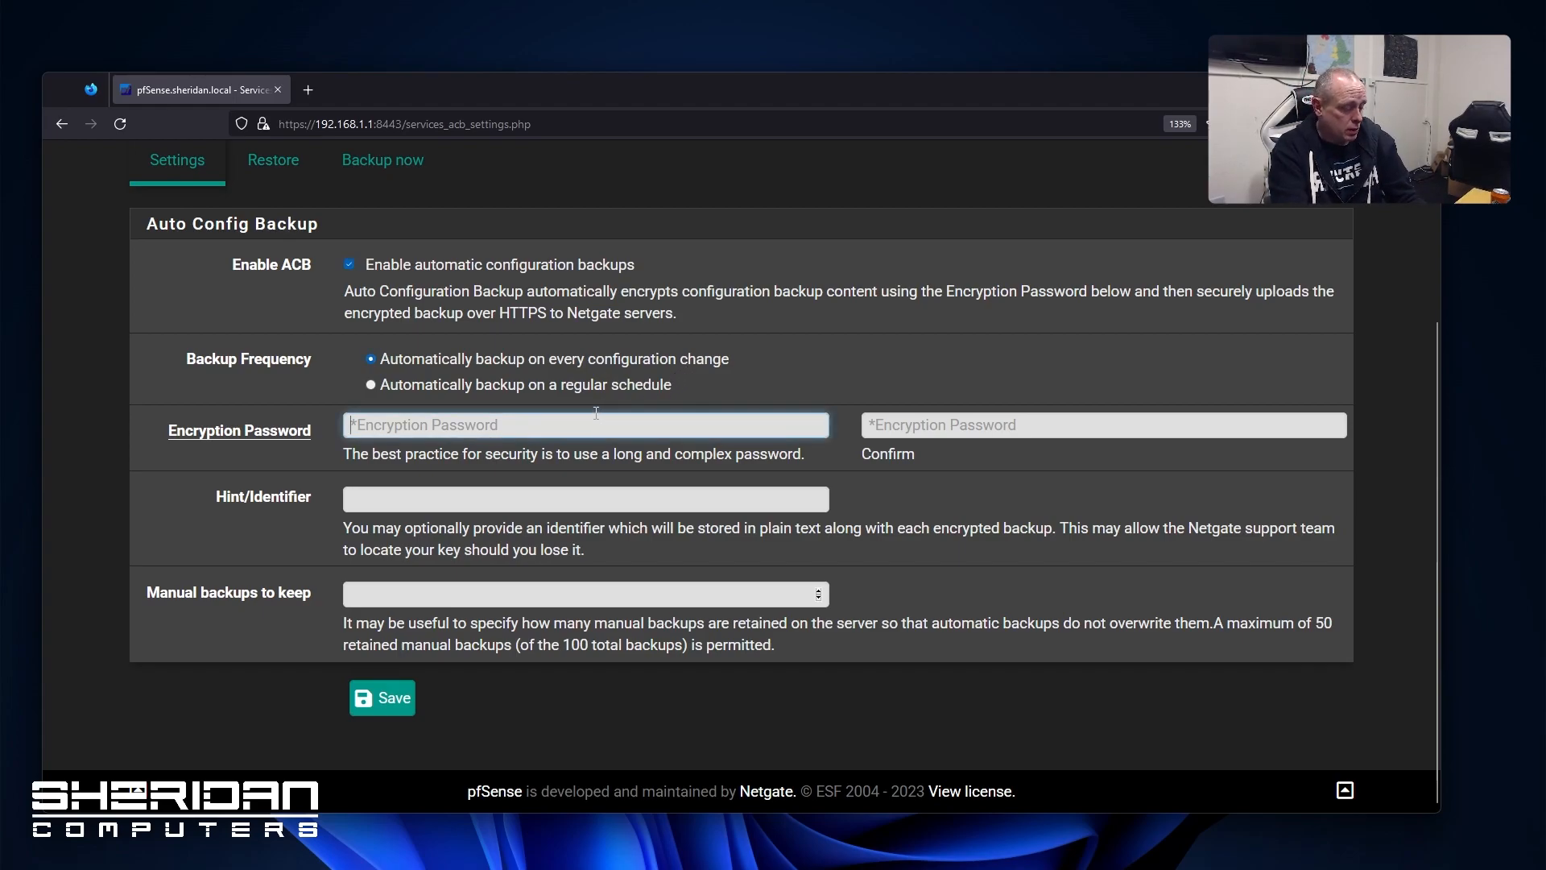
pyautogui.write('passwor')
pyautogui.press('BackSpace')
pyautogui.press('BackSpace')
pyautogui.press('BackSpace')
pyautogui.press('BackSpace')
pyautogui.press('BackSpace')
pyautogui.press('BackSpace')
pyautogui.press('BackSpace')
pyautogui.write('passwor')
pyautogui.press('Tab')
pyautogui.write('passwor')
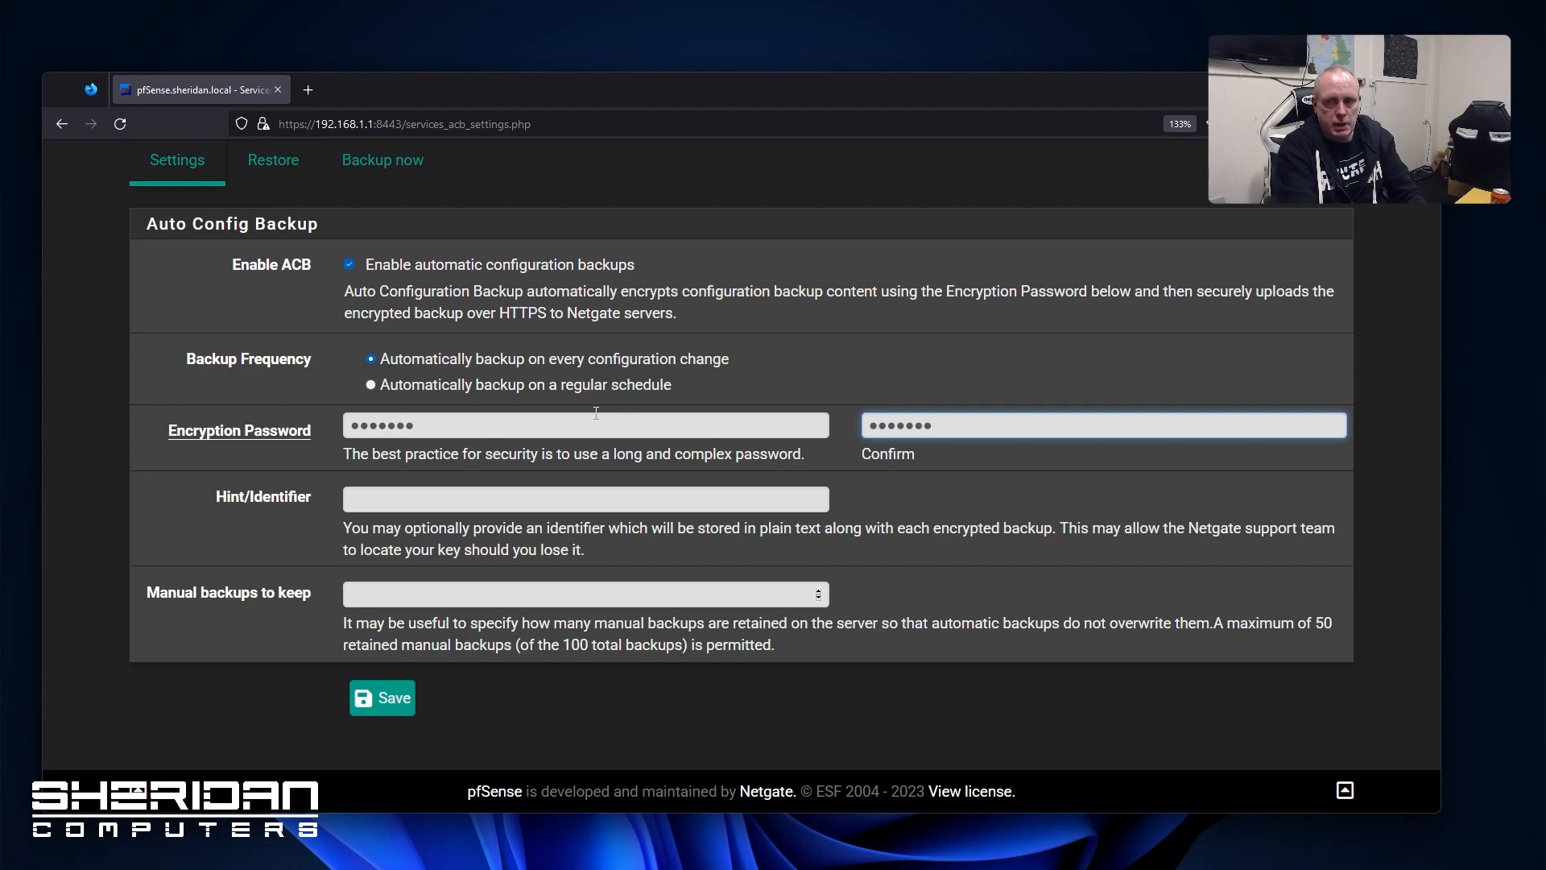
pyautogui.moveTo(415, 427); pyautogui.dragTo(286, 417)
pyautogui.press('BackSpace')
pyautogui.moveTo(939, 425); pyautogui.dragTo(737, 413)
pyautogui.press('BackSpace')
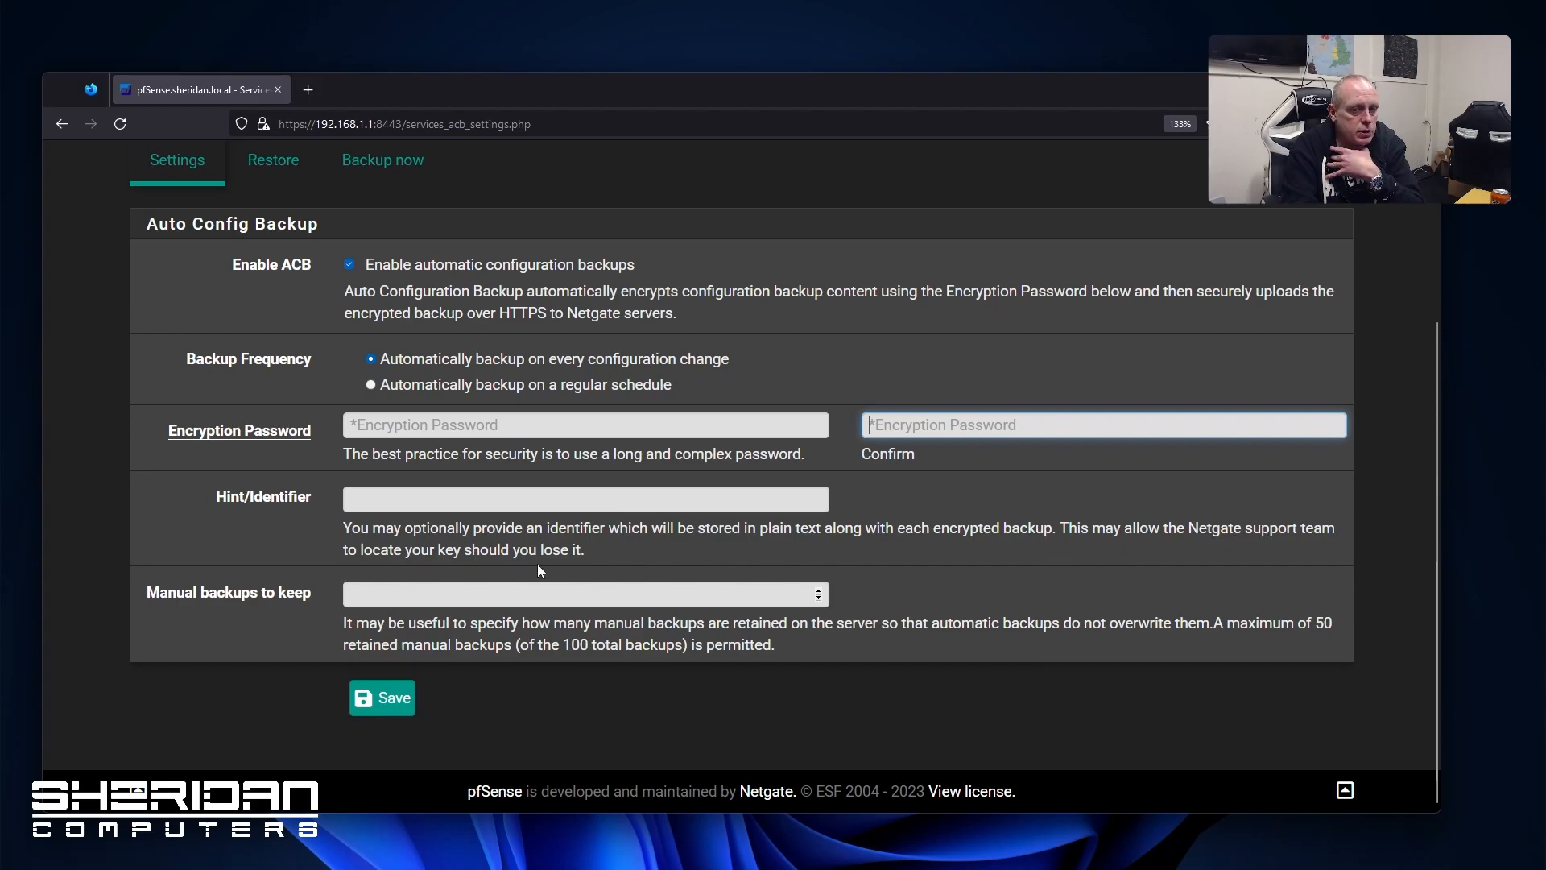
# Set manual backups to keep to 1 and save, triggering the missing-password errors
pyautogui.click(539, 594)
pyautogui.write('1')
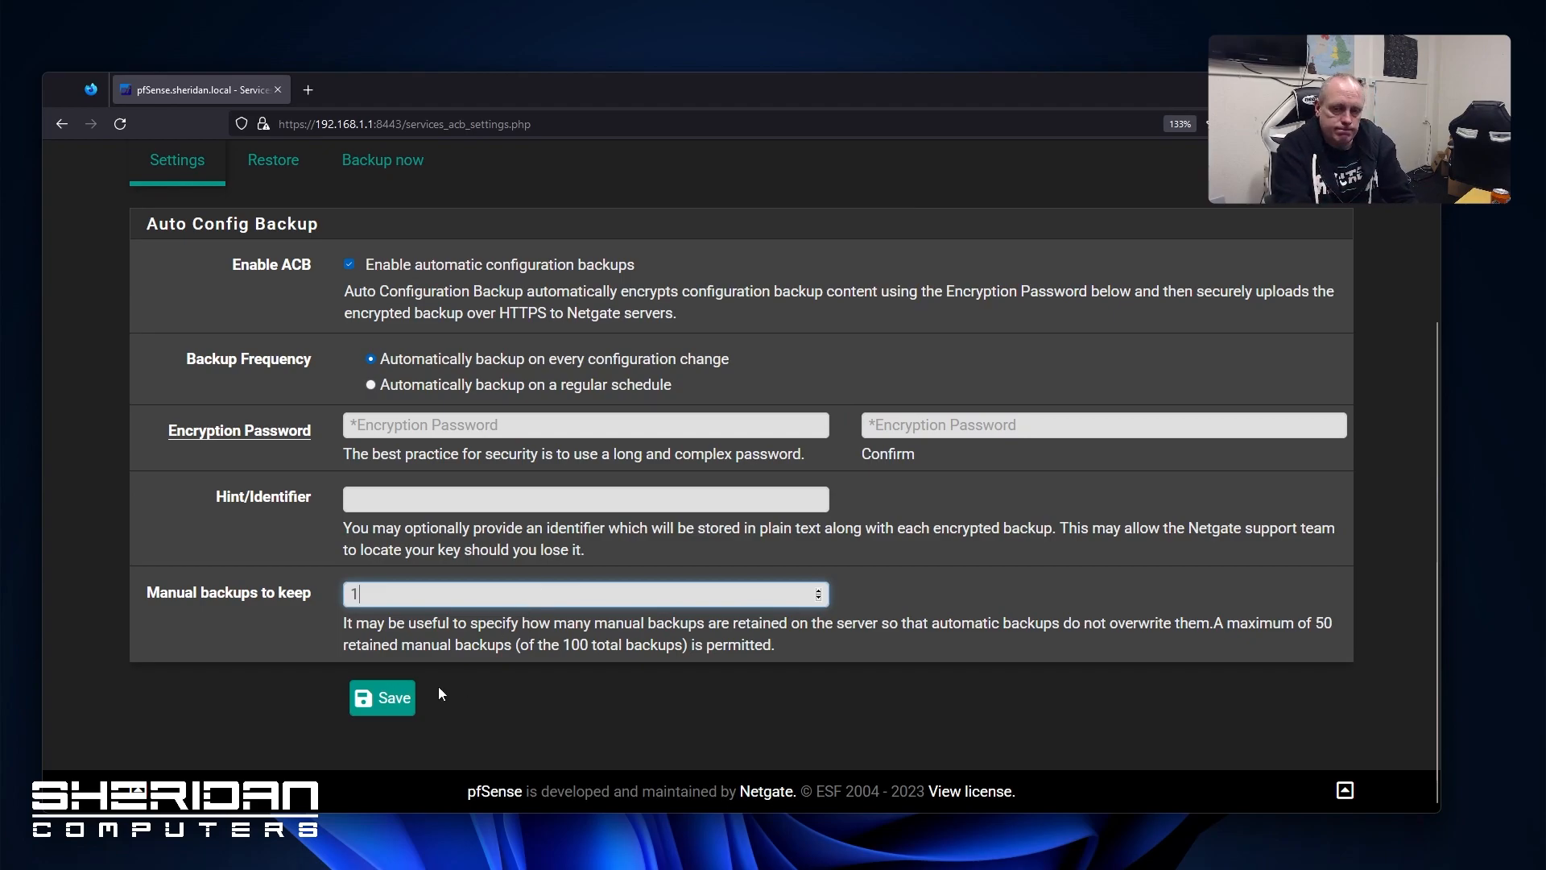
pyautogui.write('5')
pyautogui.press('BackSpace')
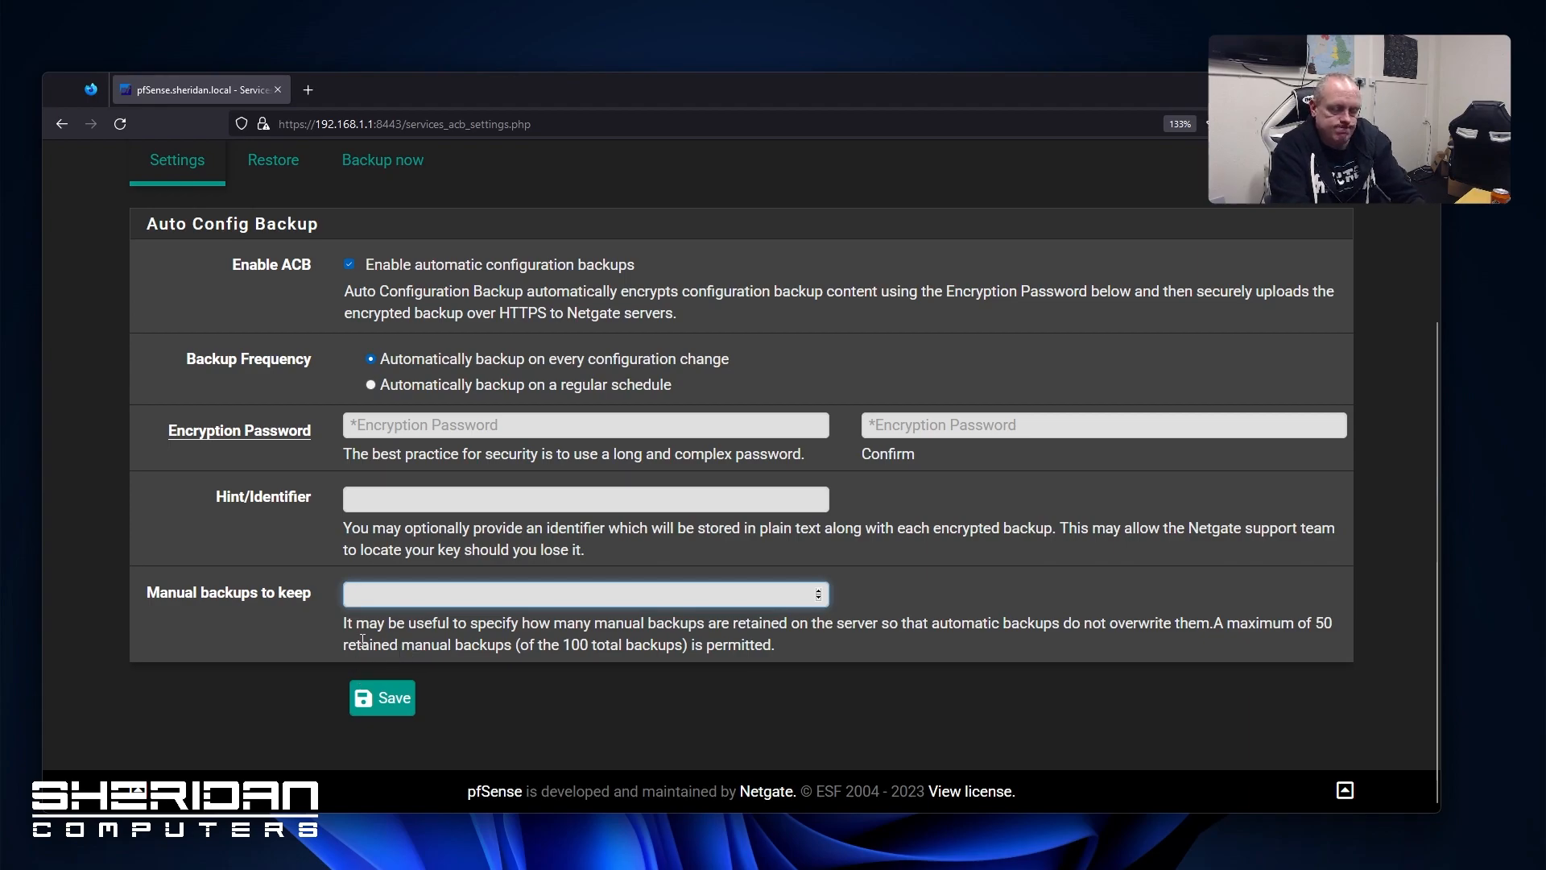
pyautogui.click(382, 699)
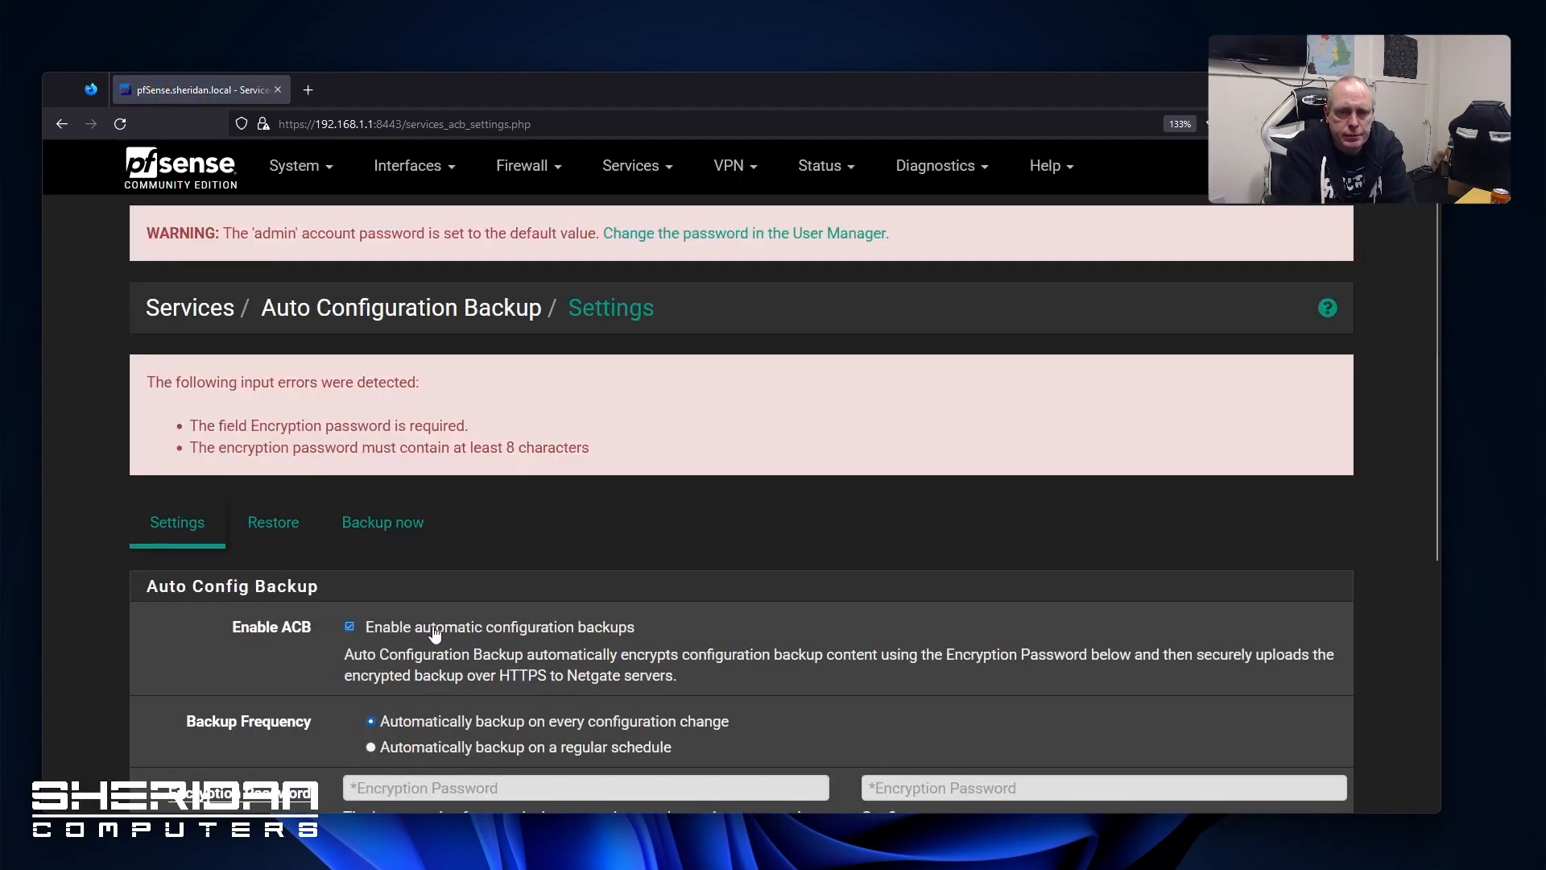
# Enter and confirm a nine-character encryption password and save the backup settings
pyautogui.scroll(-3, 457, 576)
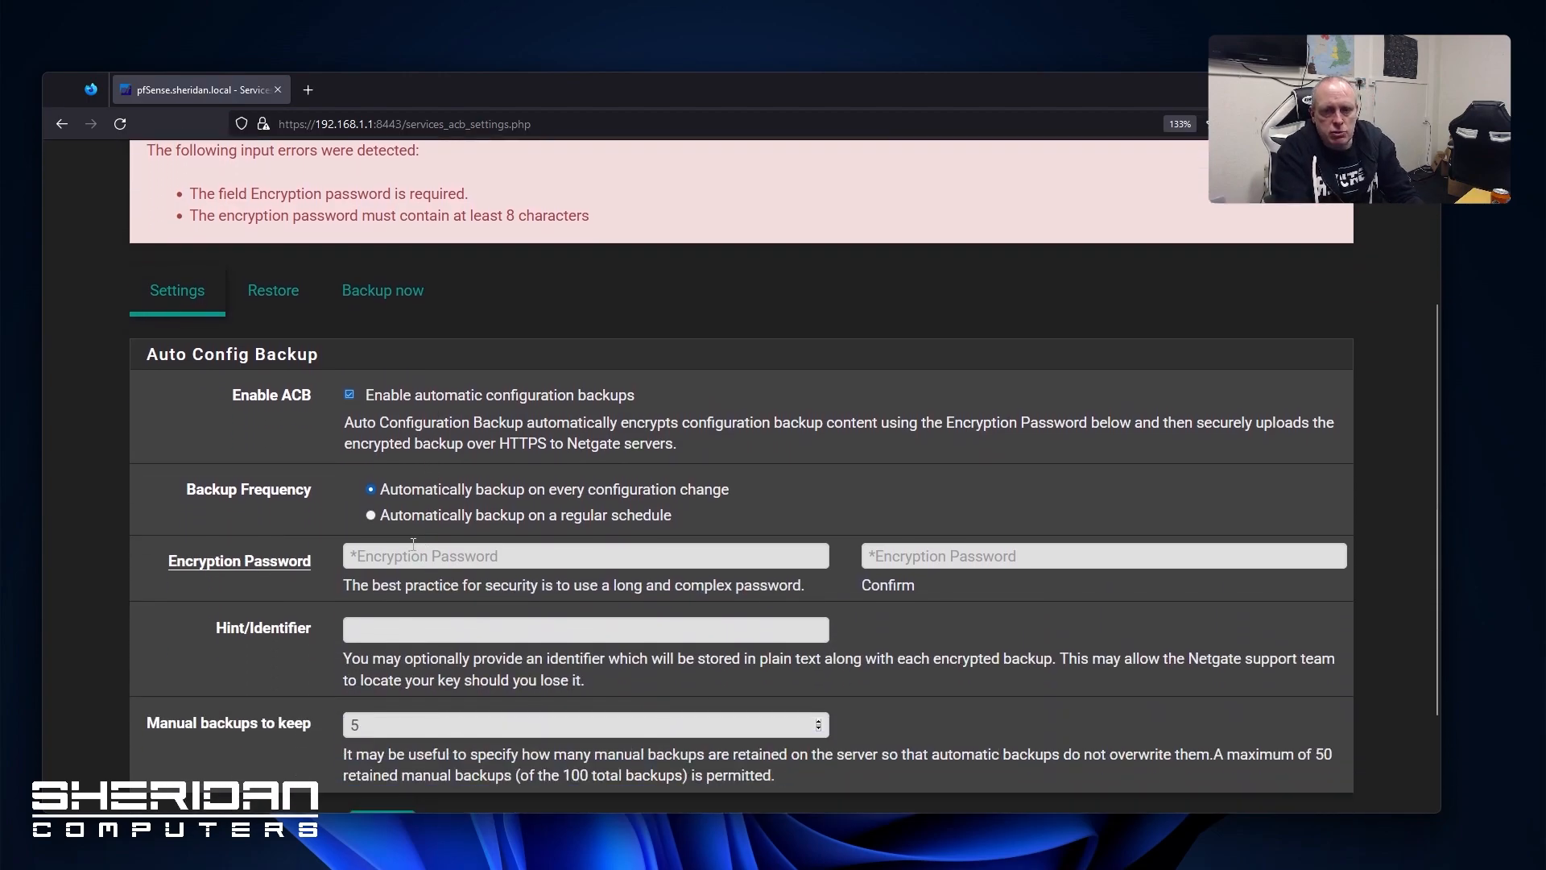
pyautogui.click(417, 556)
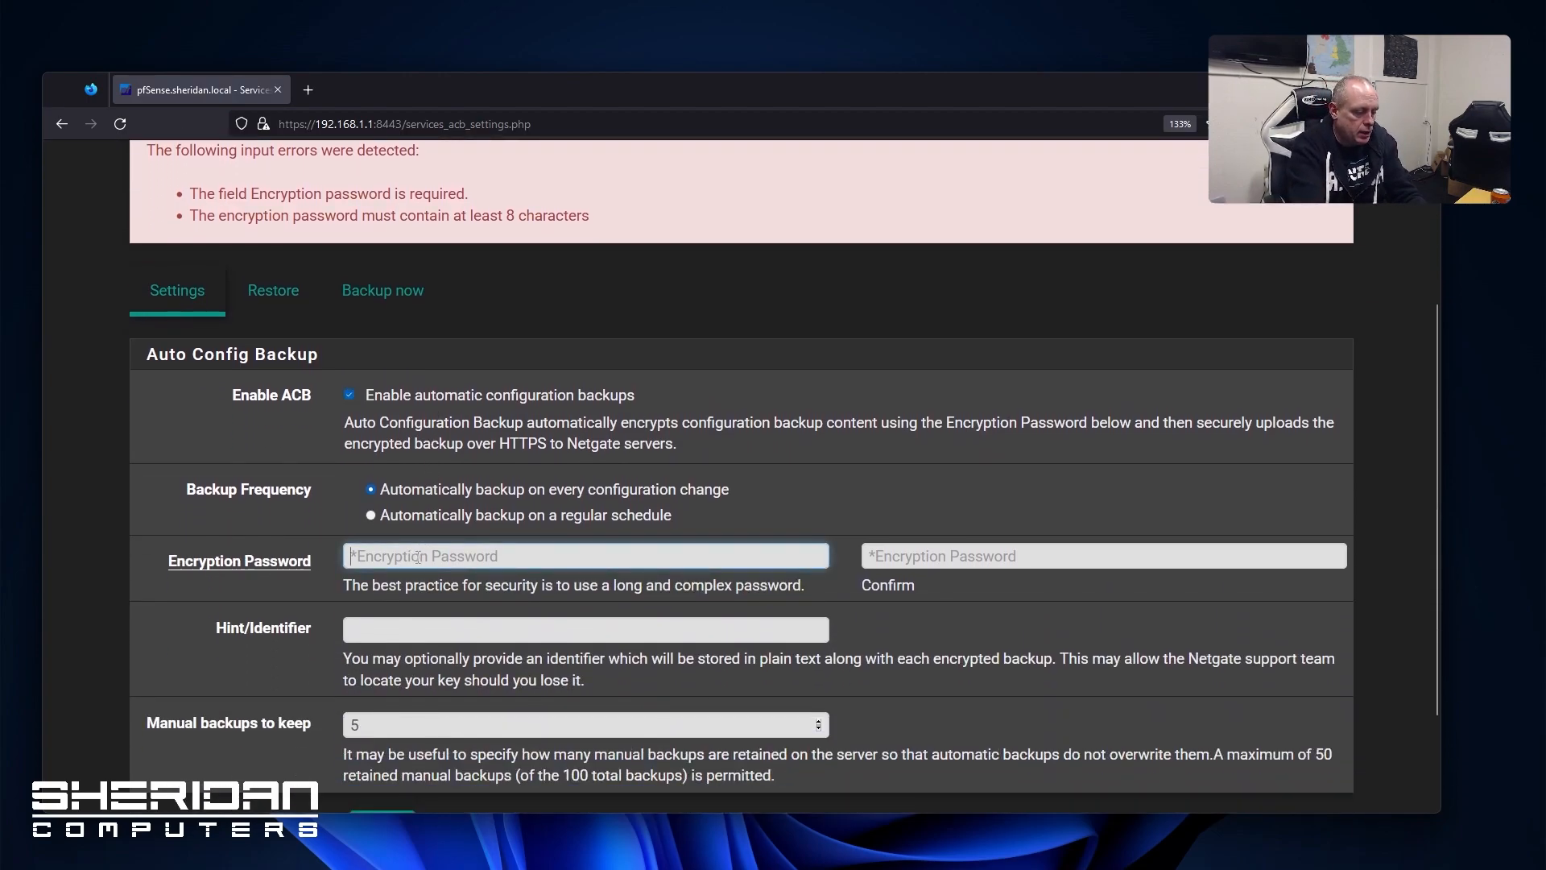
pyautogui.write('•••••••••')
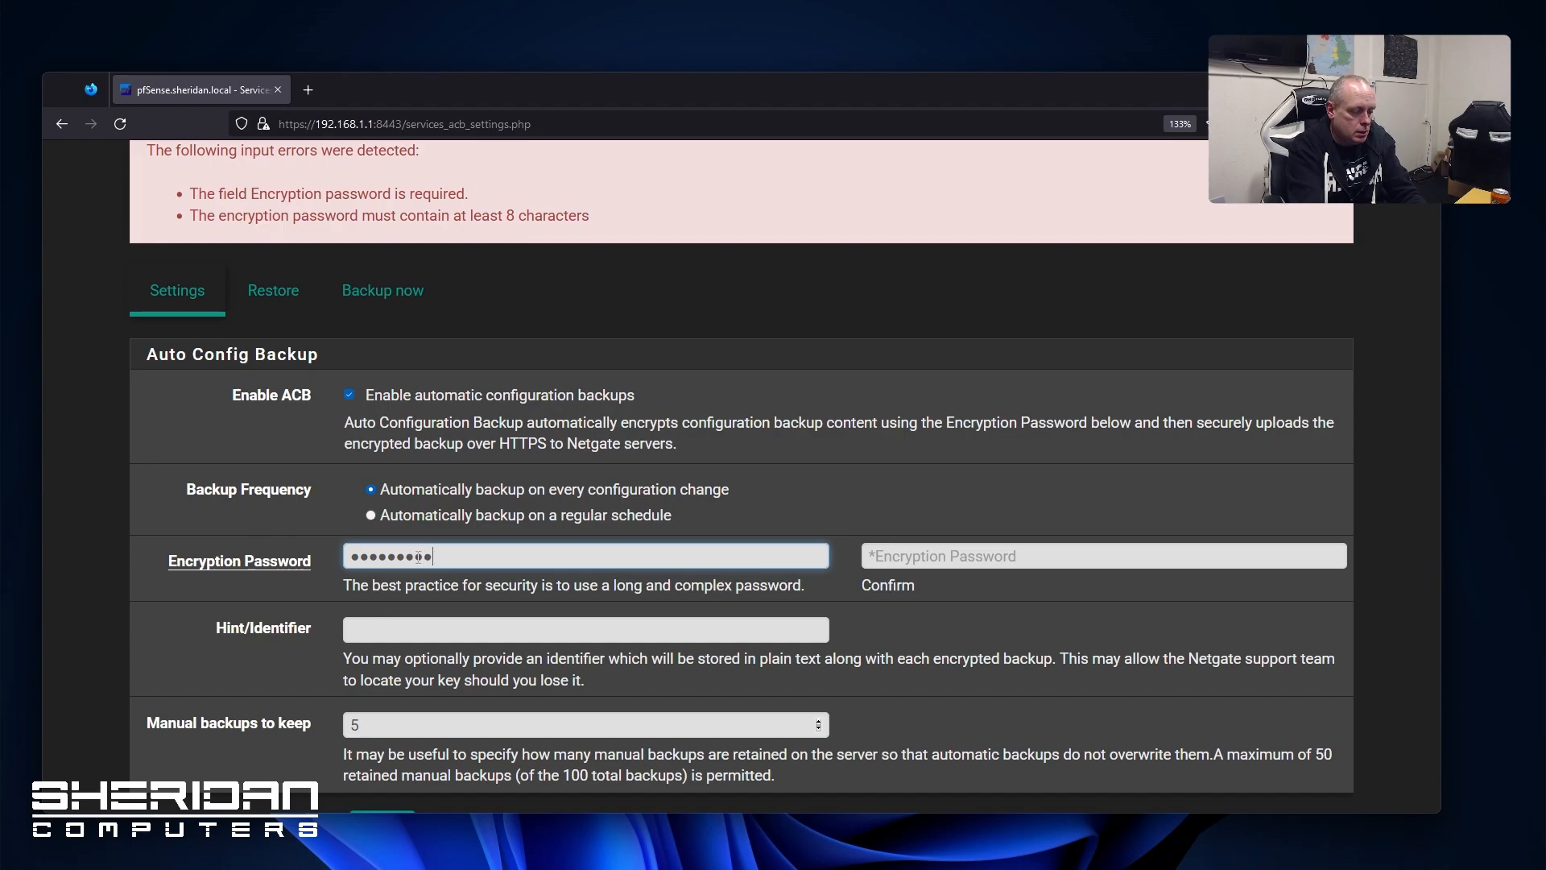
pyautogui.press('Tab')
pyautogui.write('•••••••••')
pyautogui.scroll(-2, 416, 646)
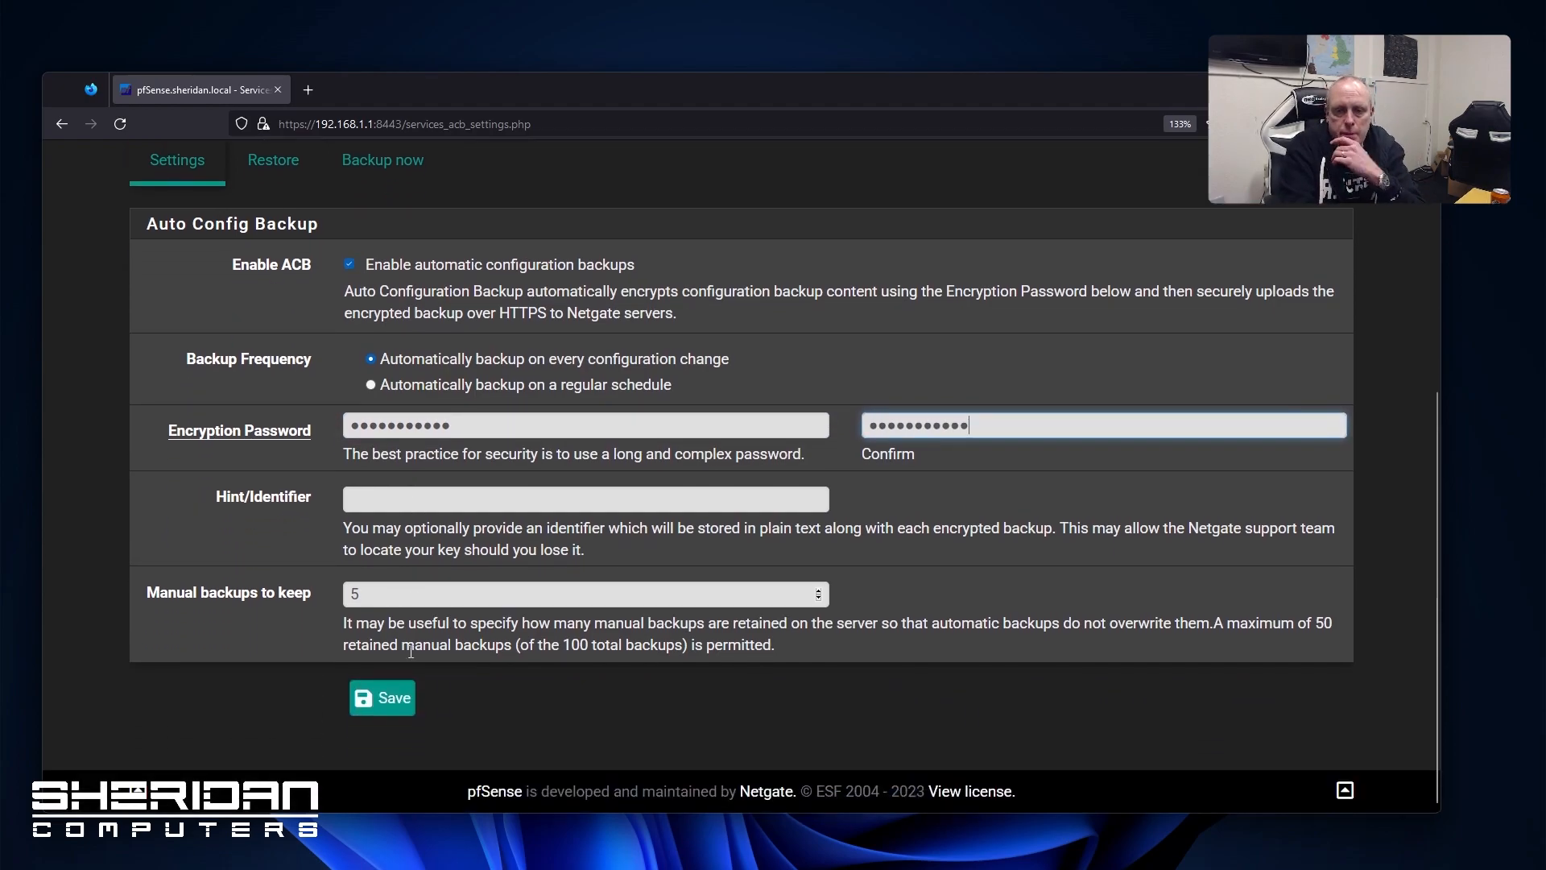
pyautogui.click(385, 699)
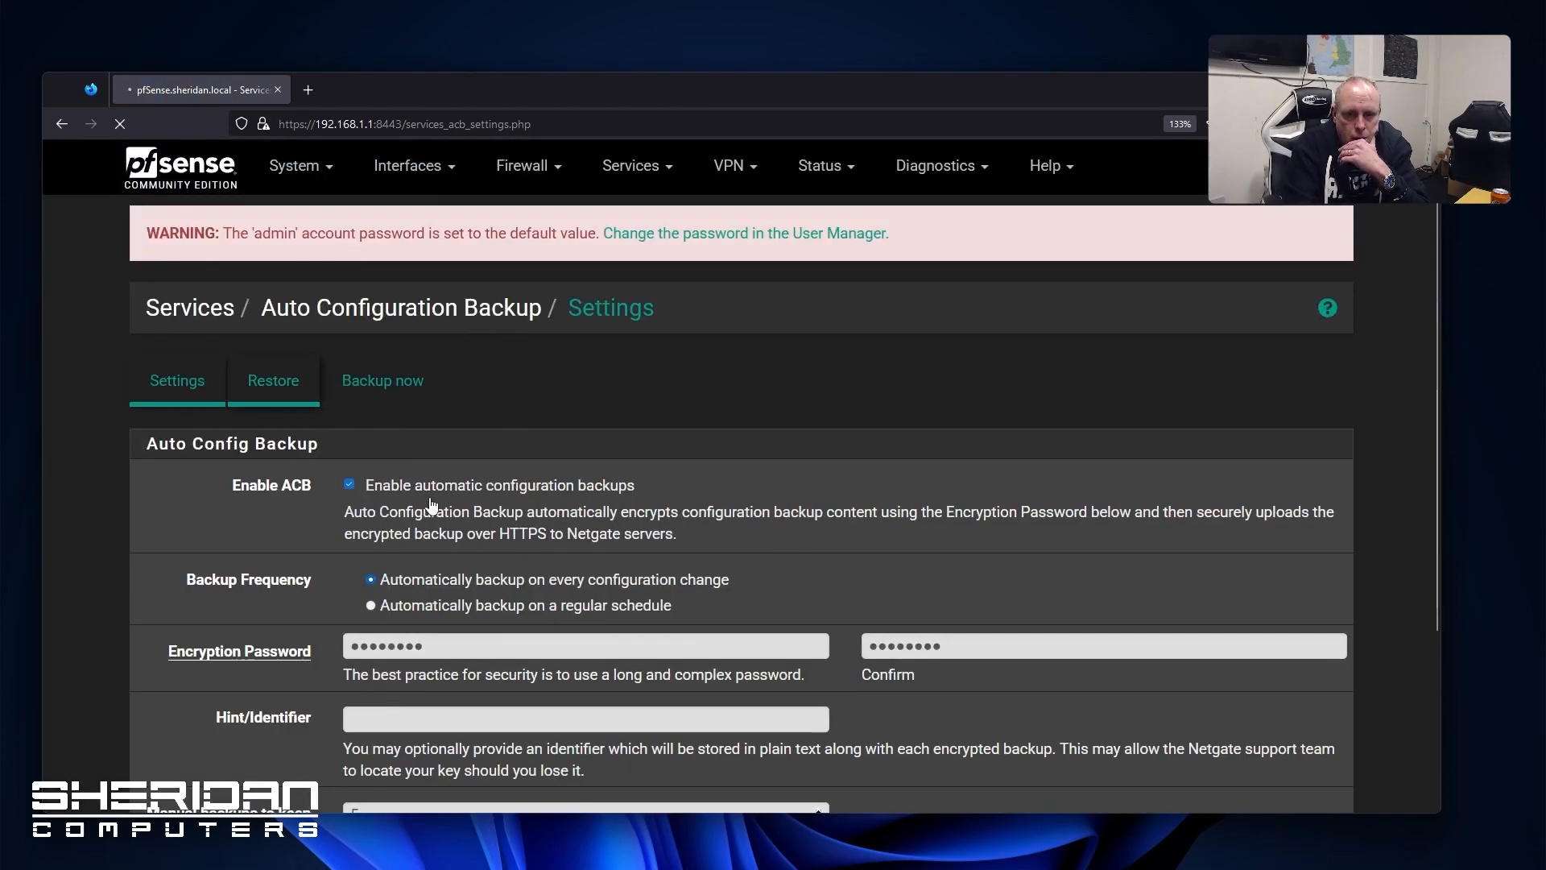
# Queue a backup with revision reason 'Initial Installation', then view the Restore page
pyautogui.click(415, 391)
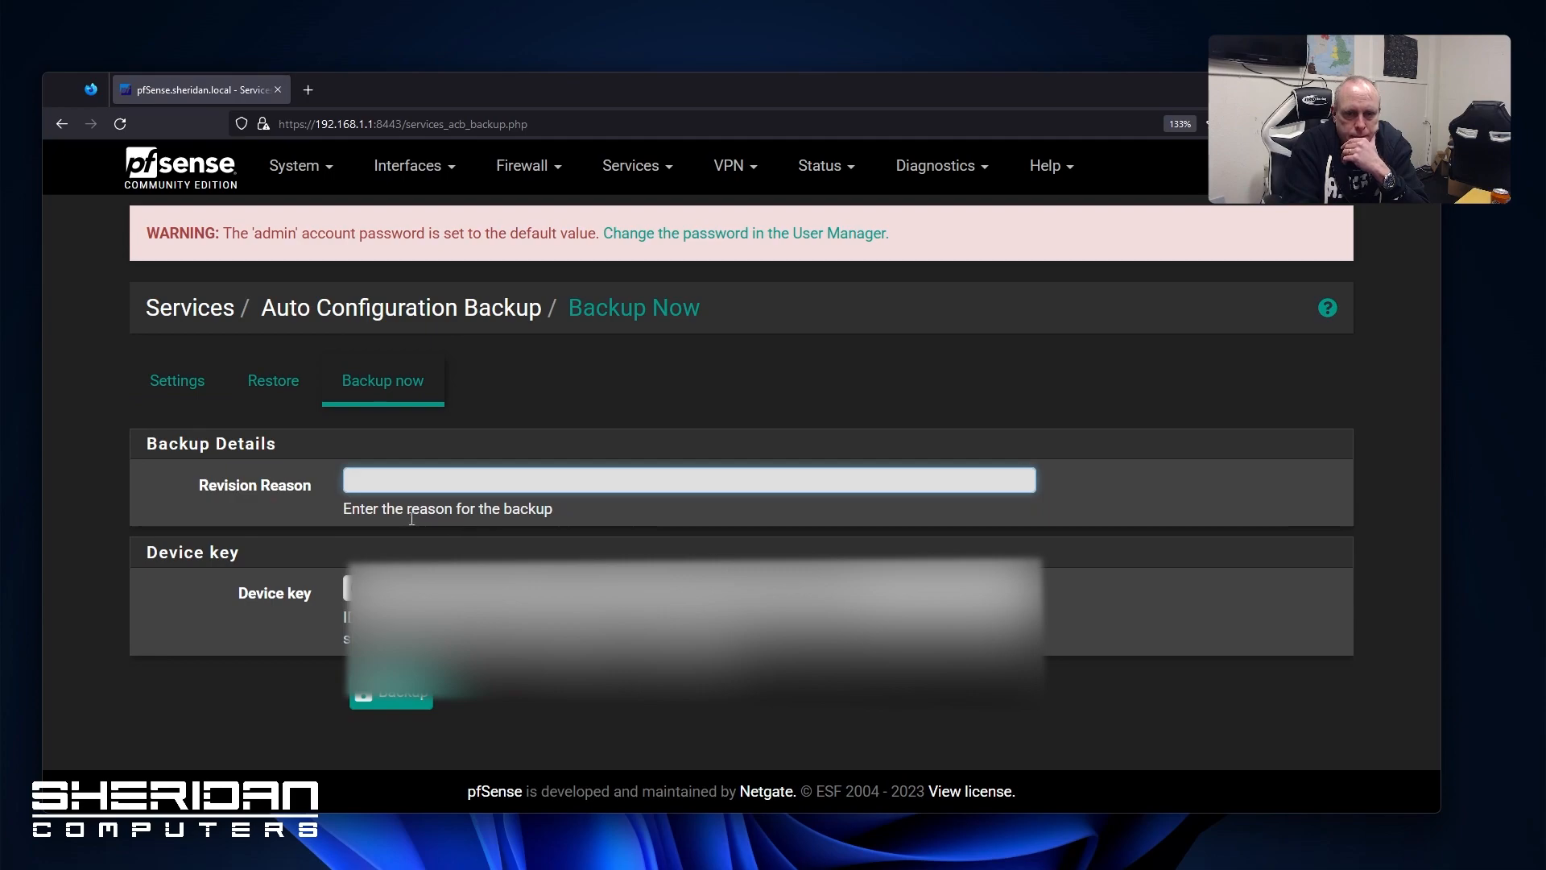
pyautogui.write('Initial Installation')
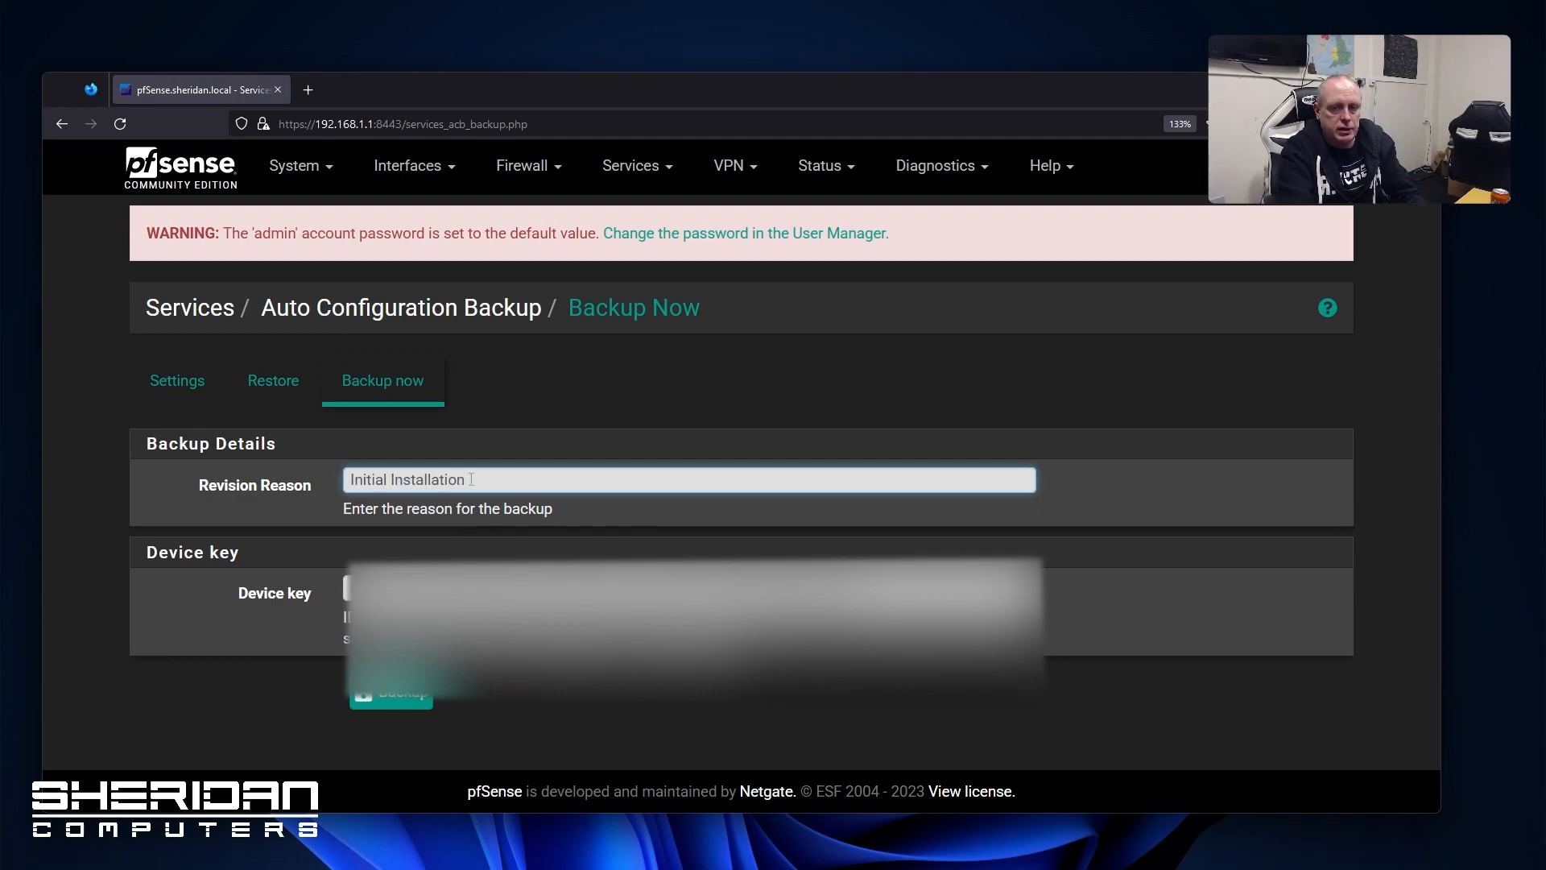
pyautogui.click(391, 693)
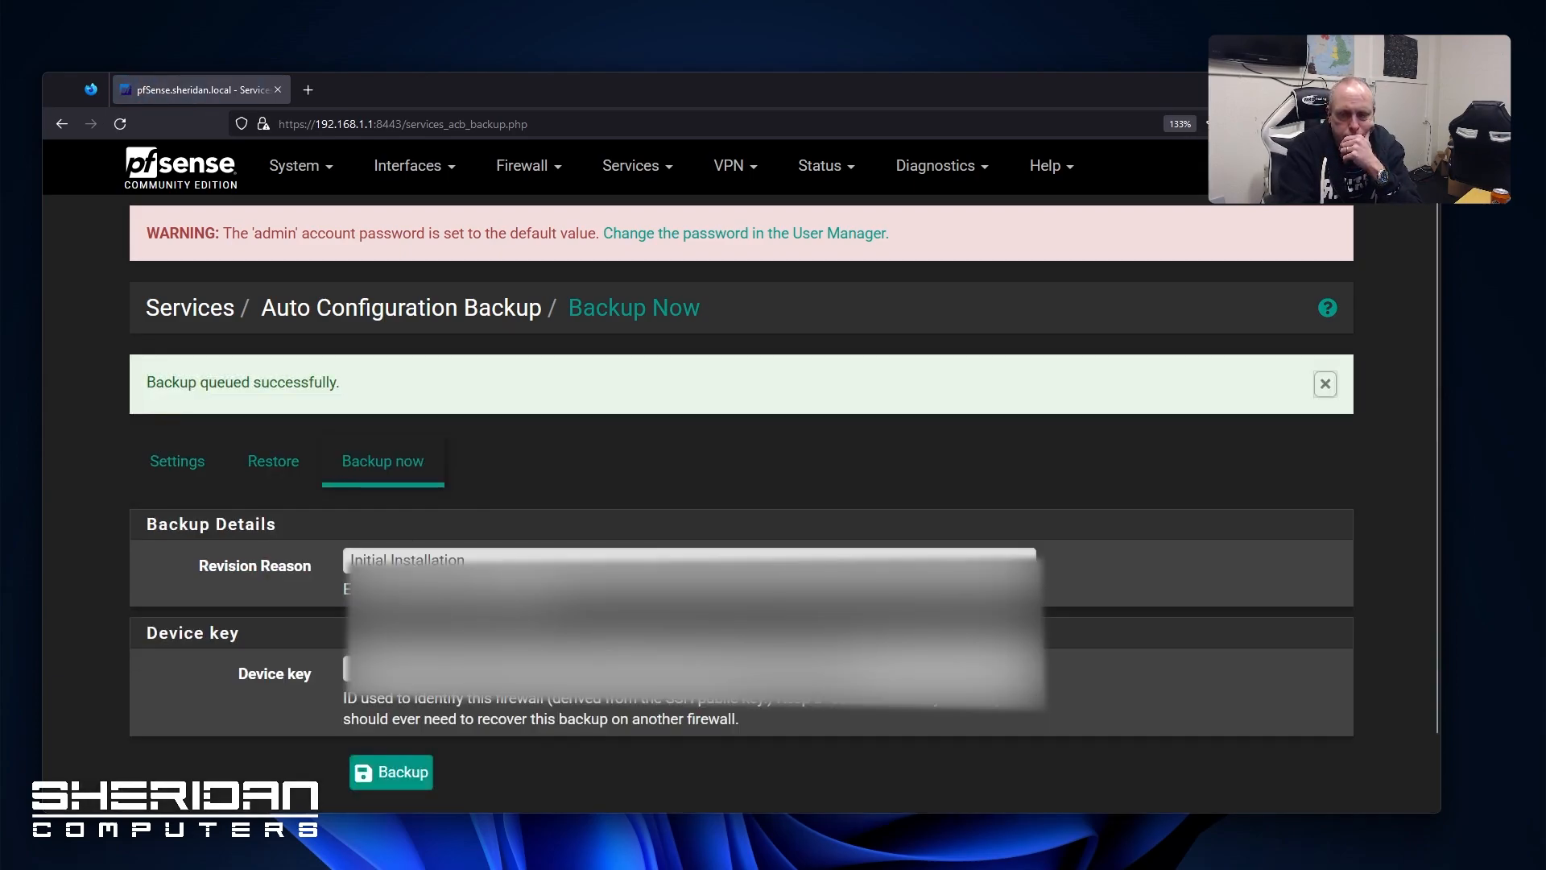
pyautogui.click(272, 461)
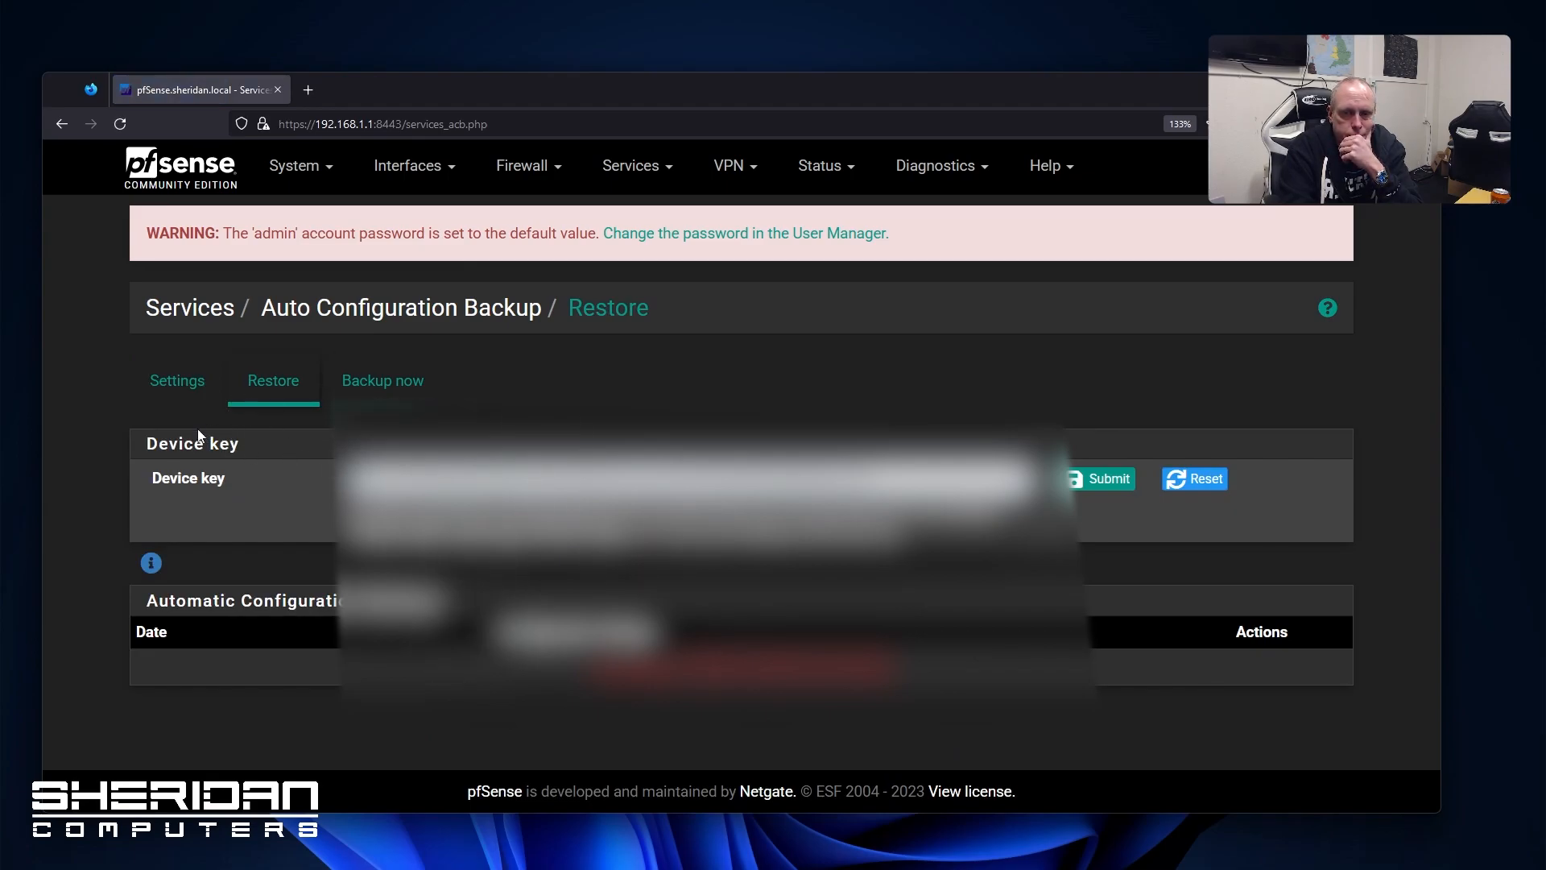
# Visit Captive Portal and Auto Config Backup, ending on DNS Resolver settings with listen port 53
pyautogui.click(188, 396)
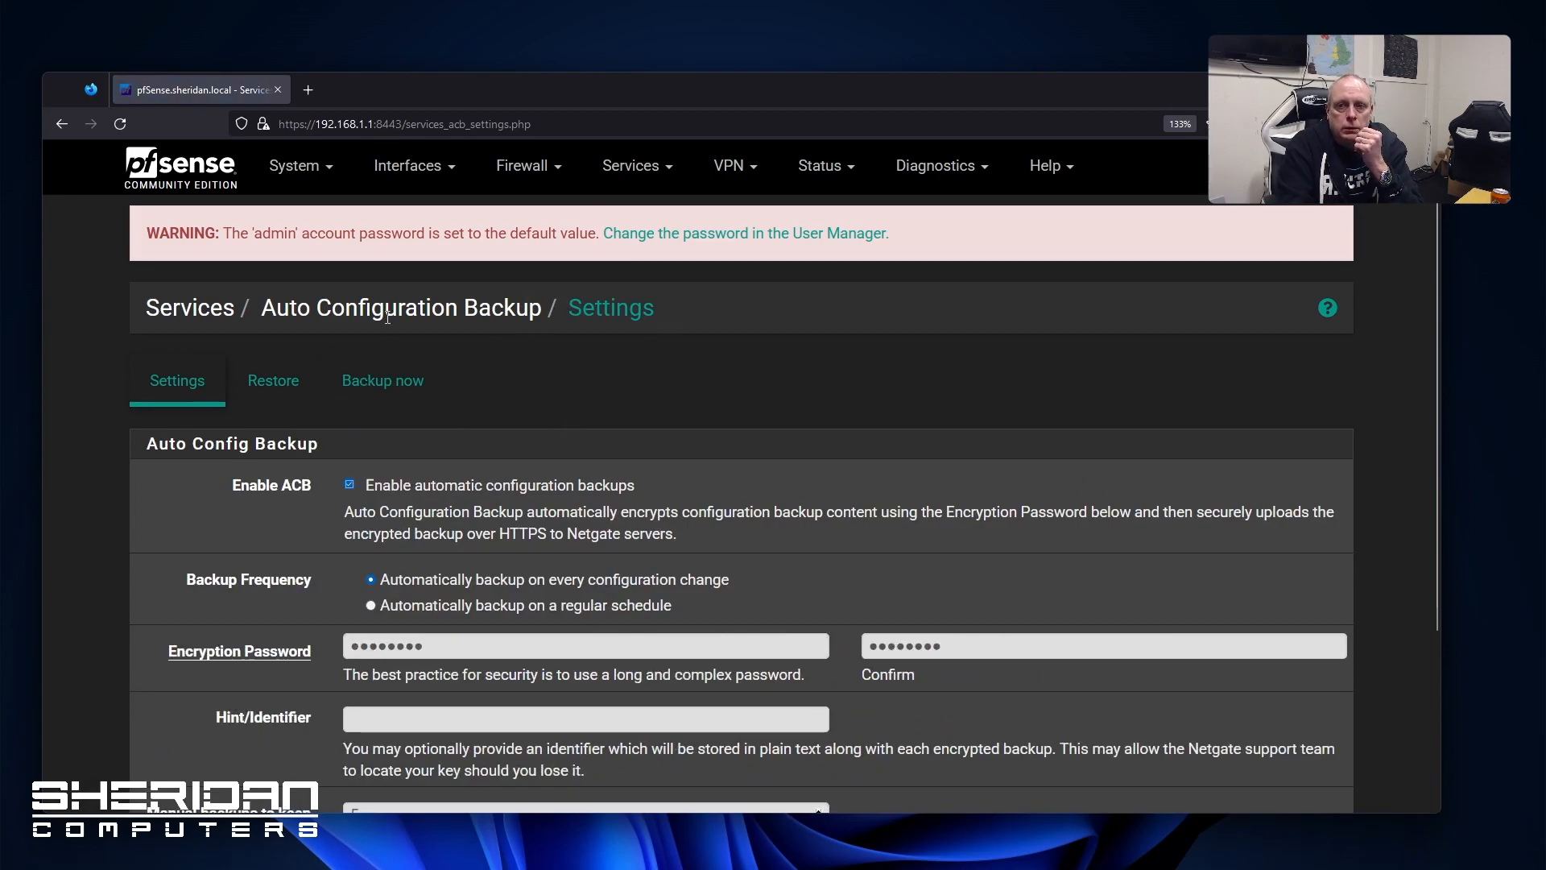
pyautogui.click(587, 183)
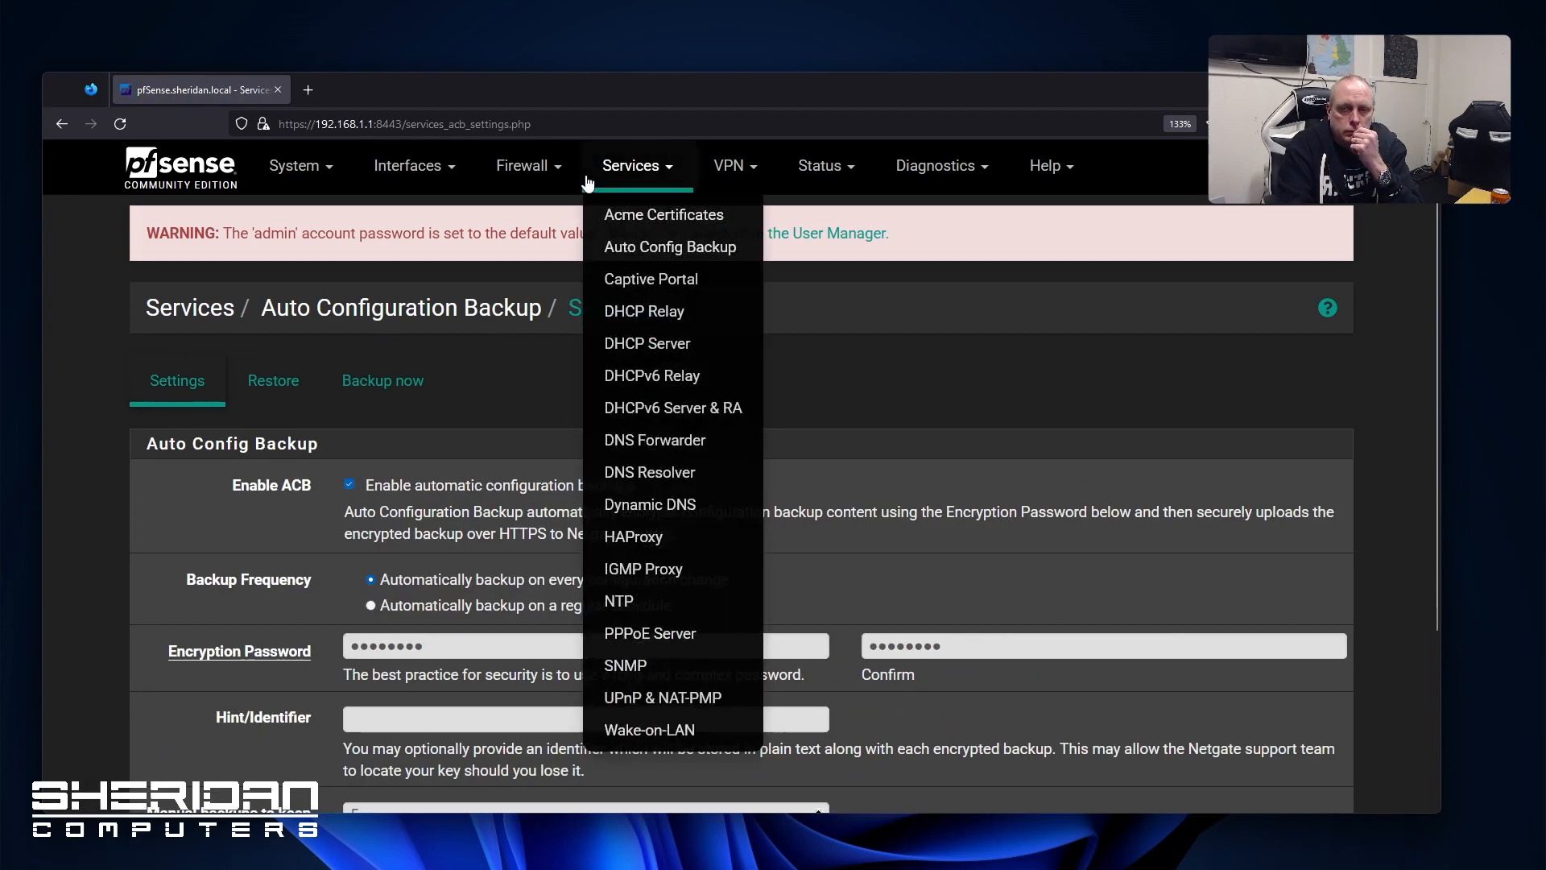
pyautogui.click(655, 248)
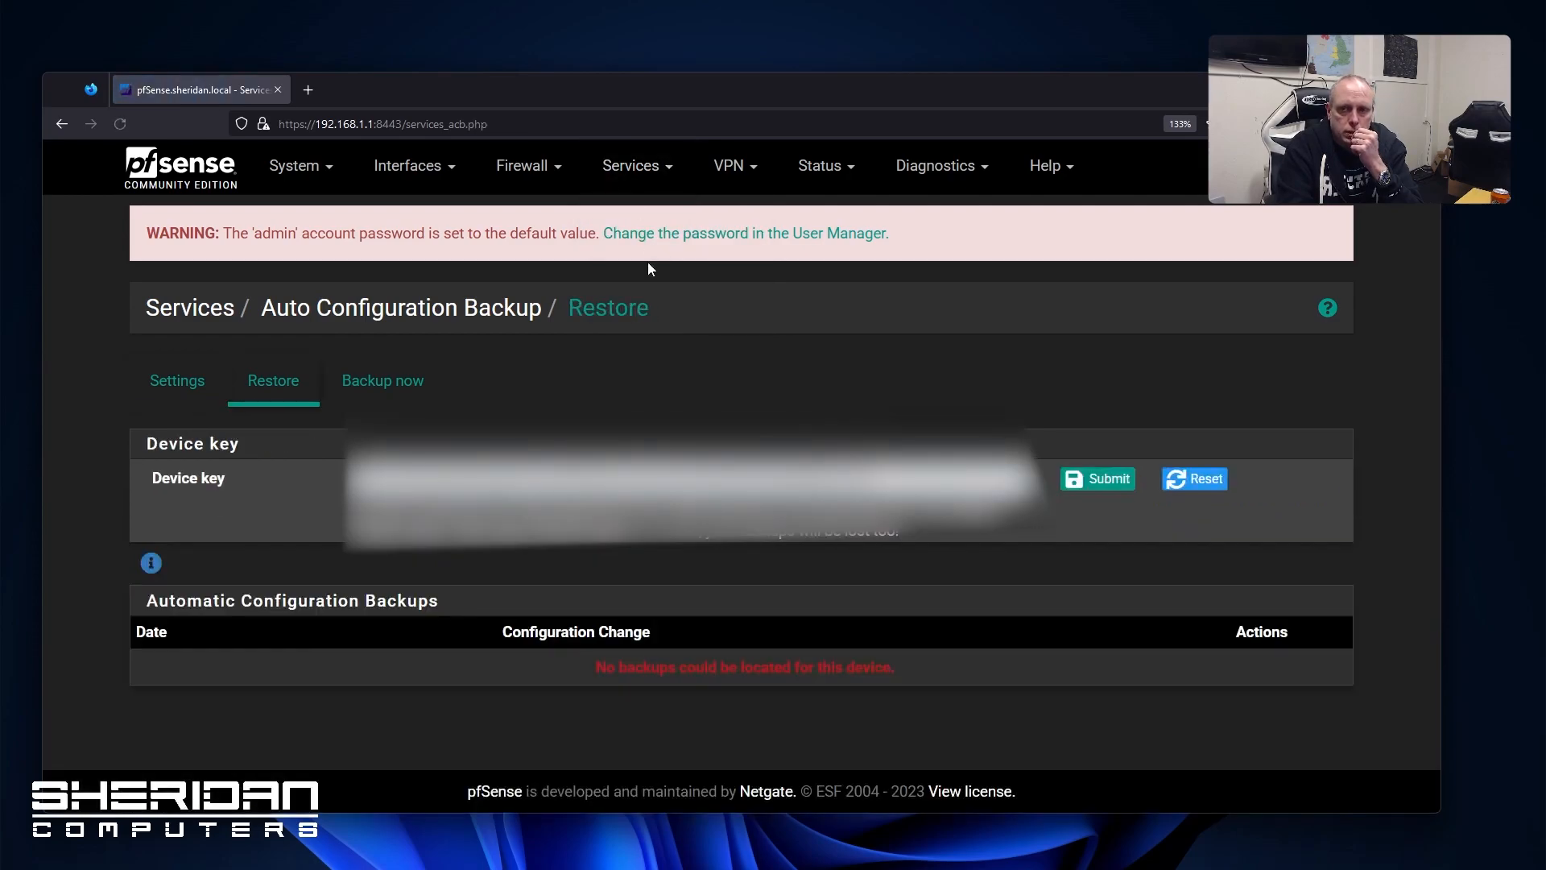
pyautogui.click(624, 177)
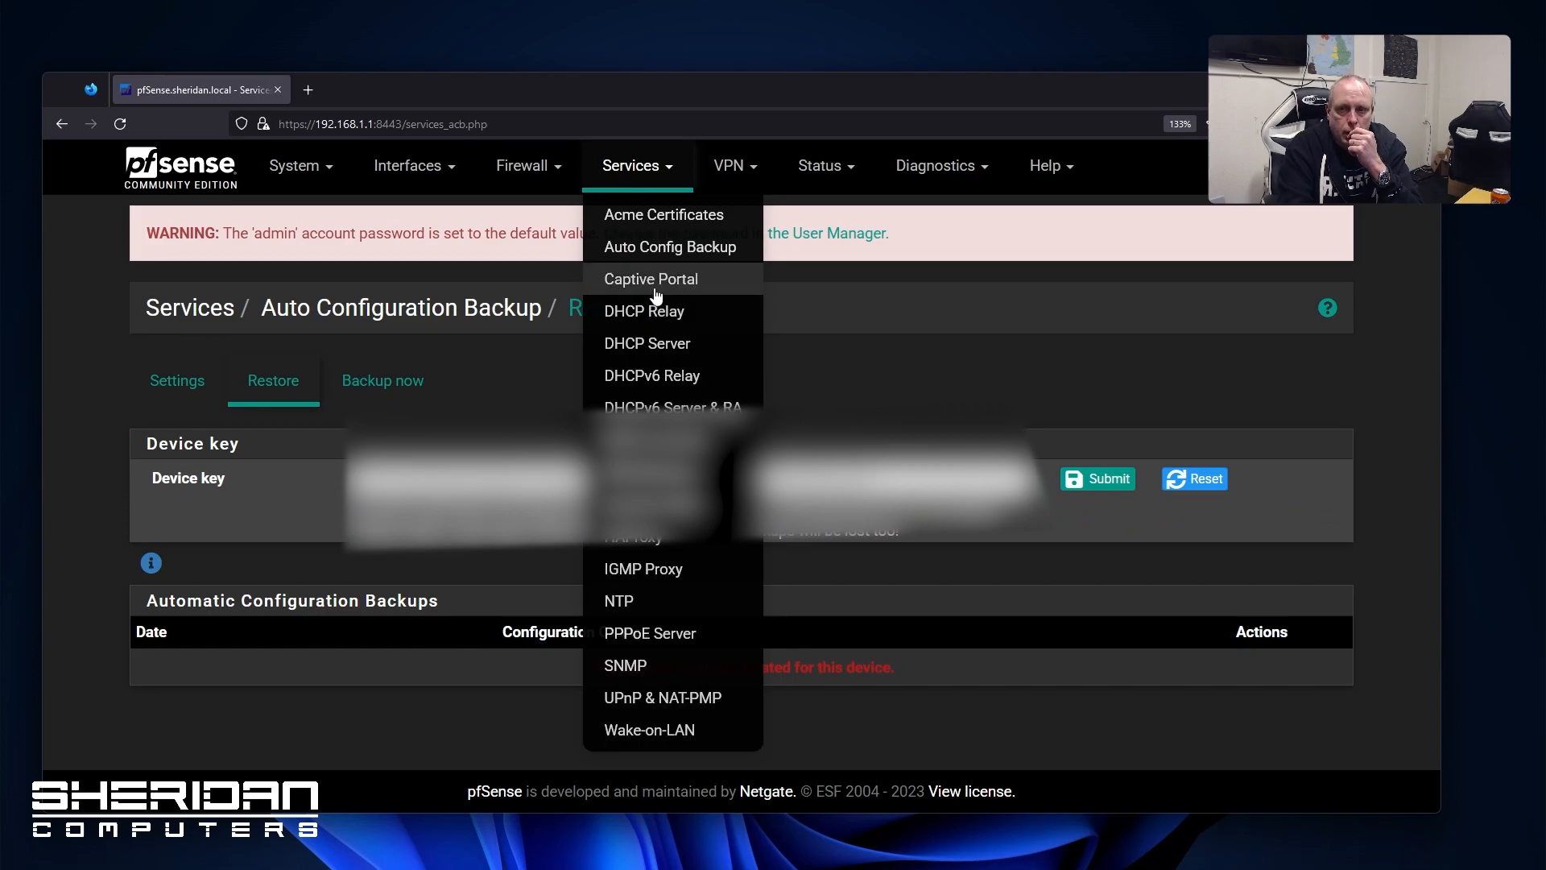
pyautogui.click(655, 281)
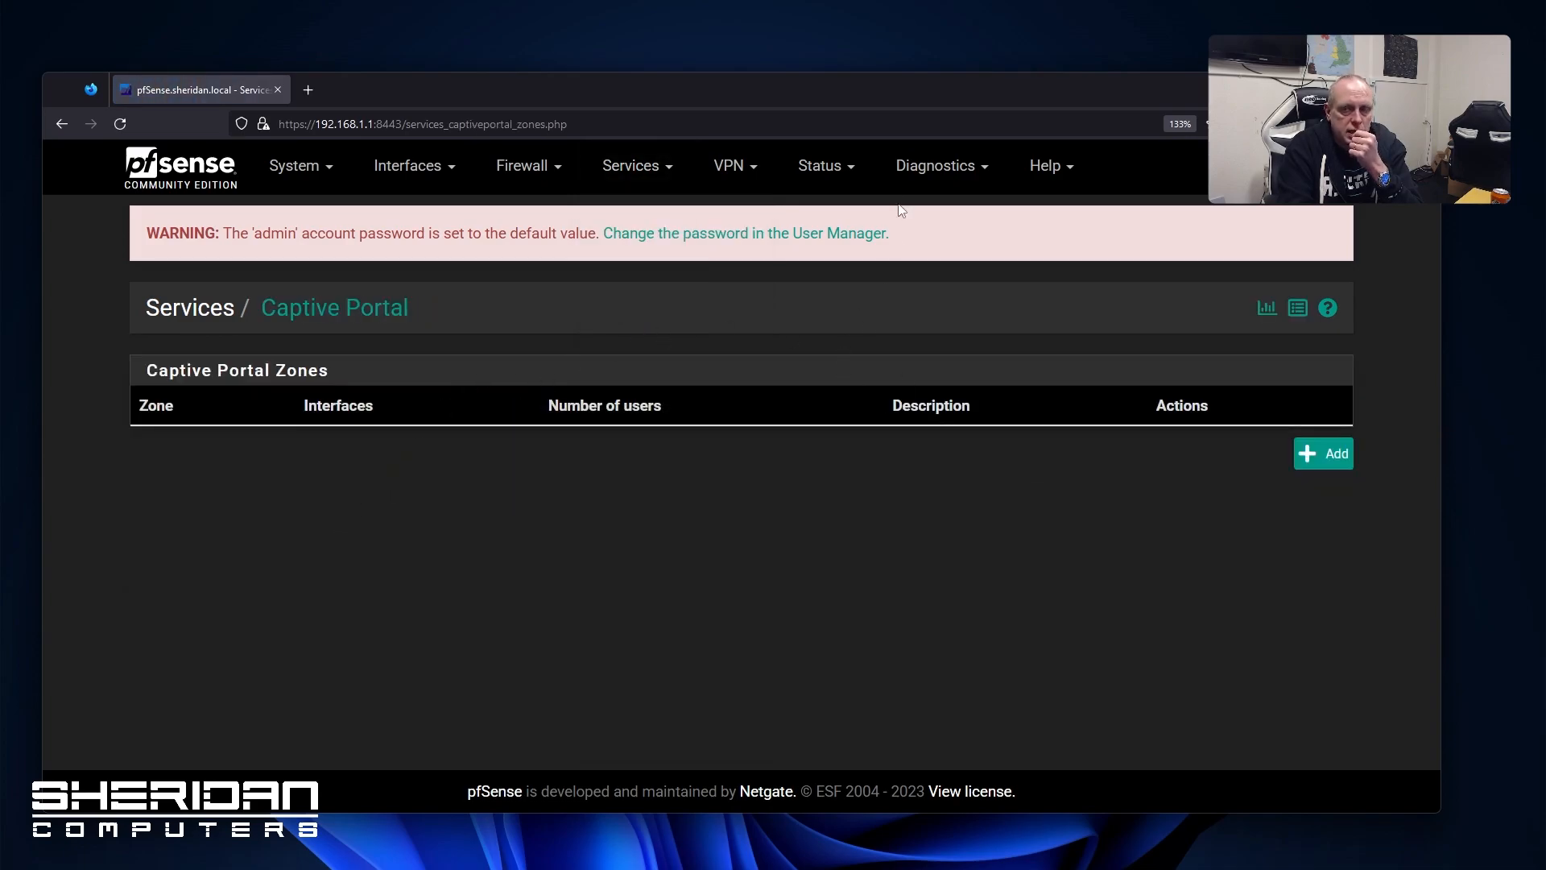
pyautogui.click(657, 175)
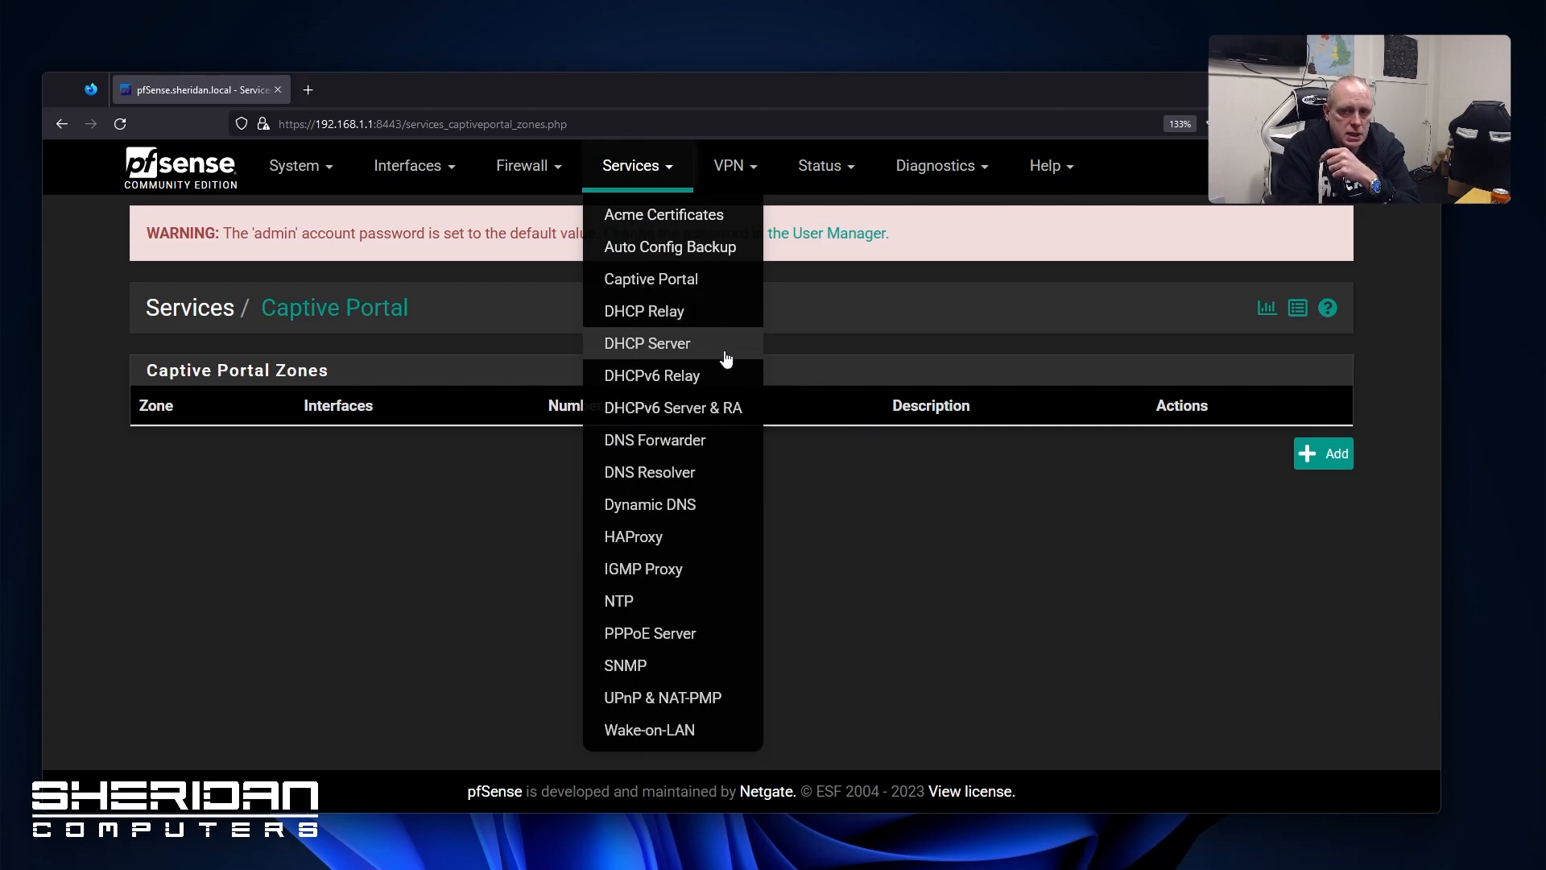
pyautogui.click(689, 439)
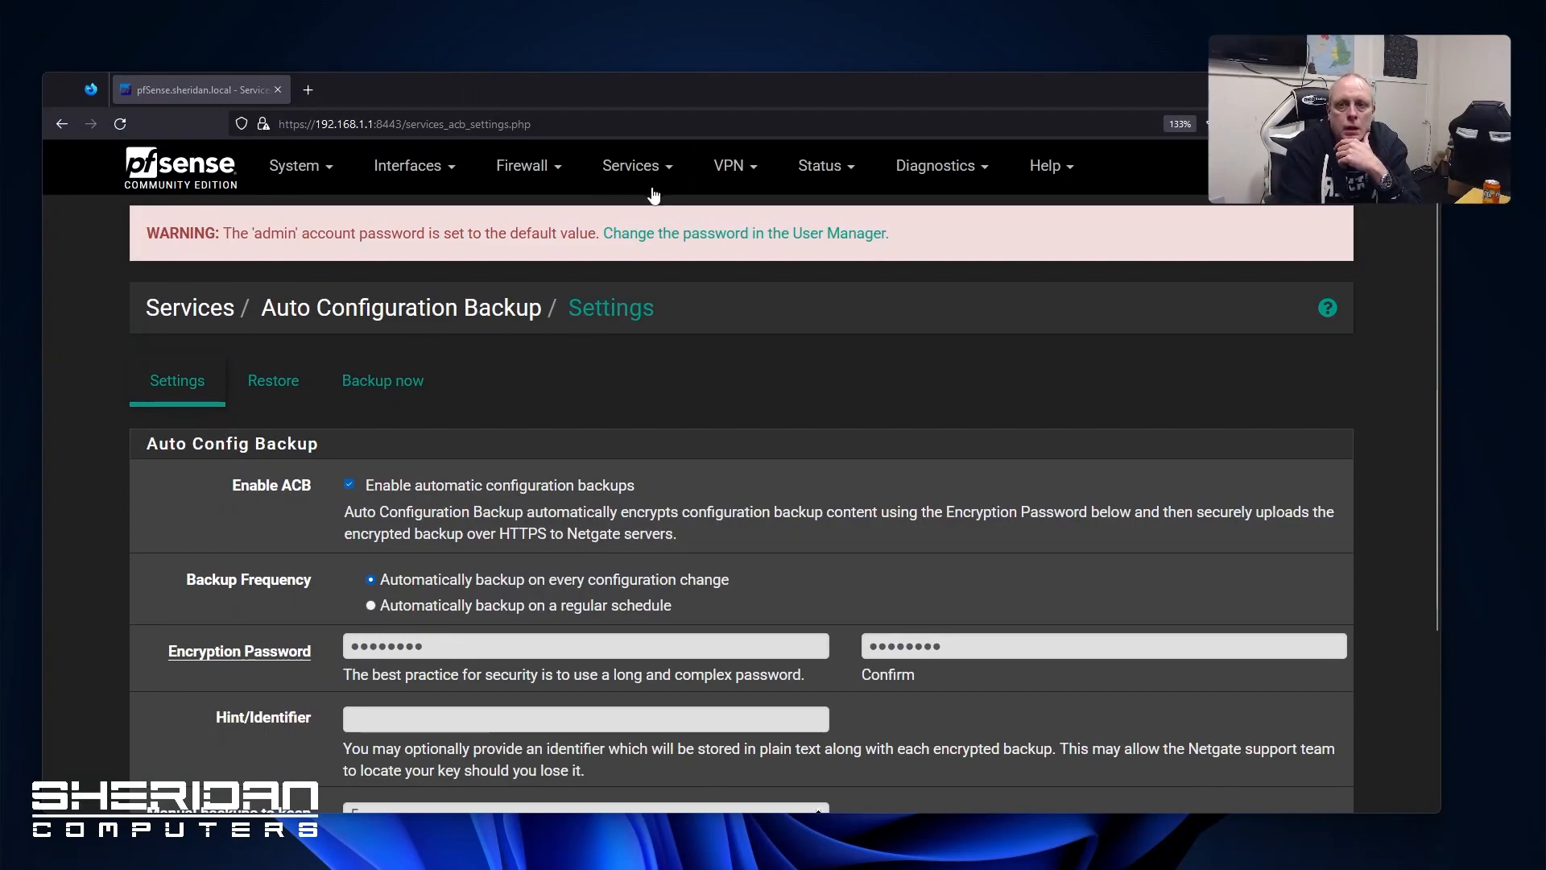
pyautogui.click(640, 166)
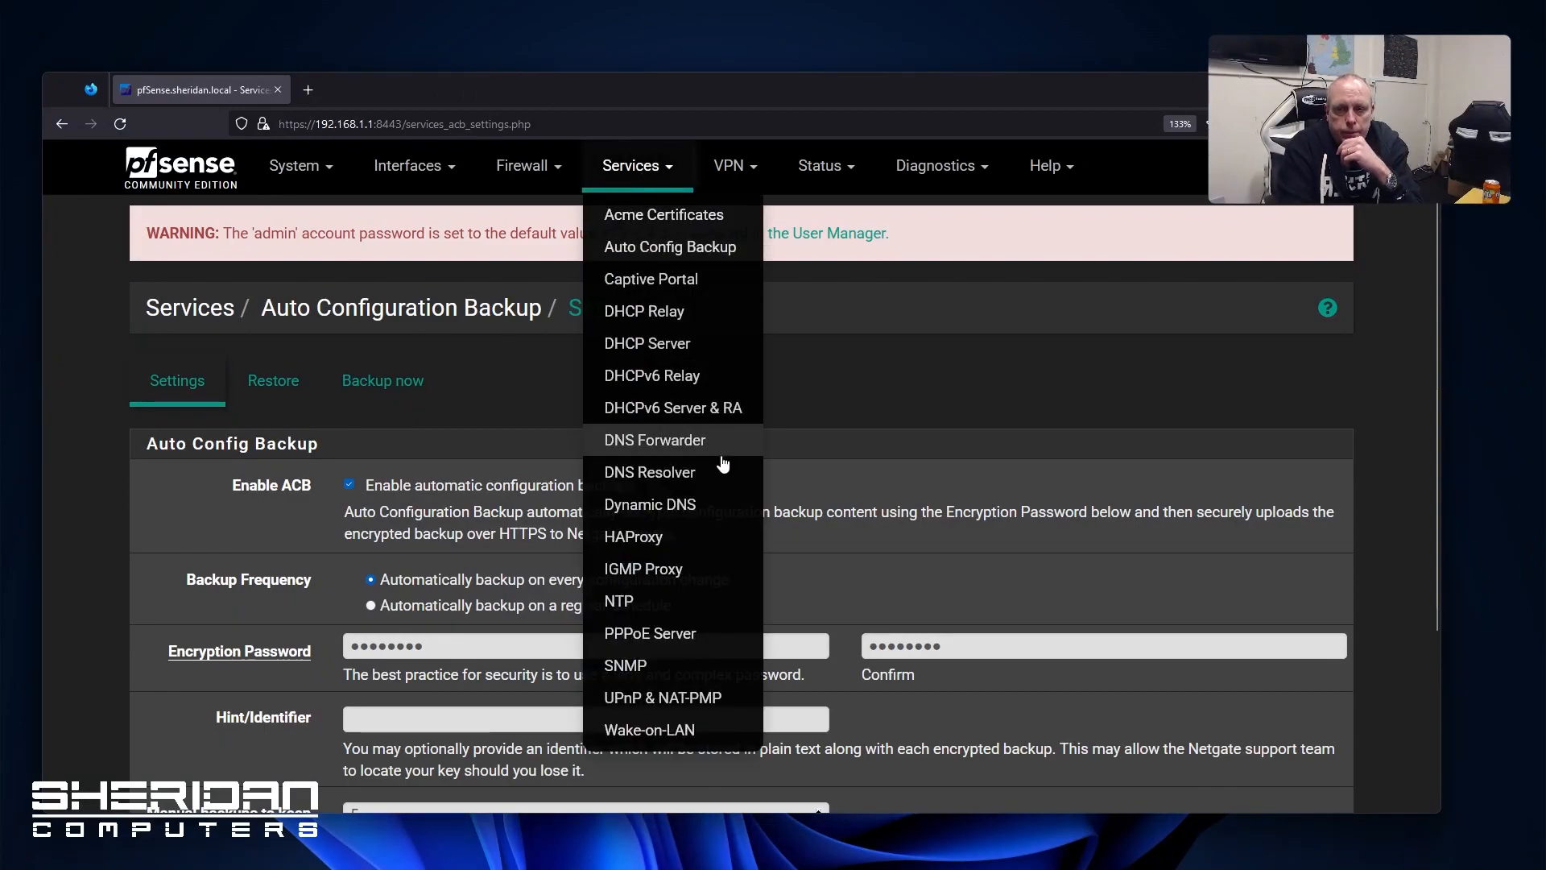
pyautogui.click(699, 479)
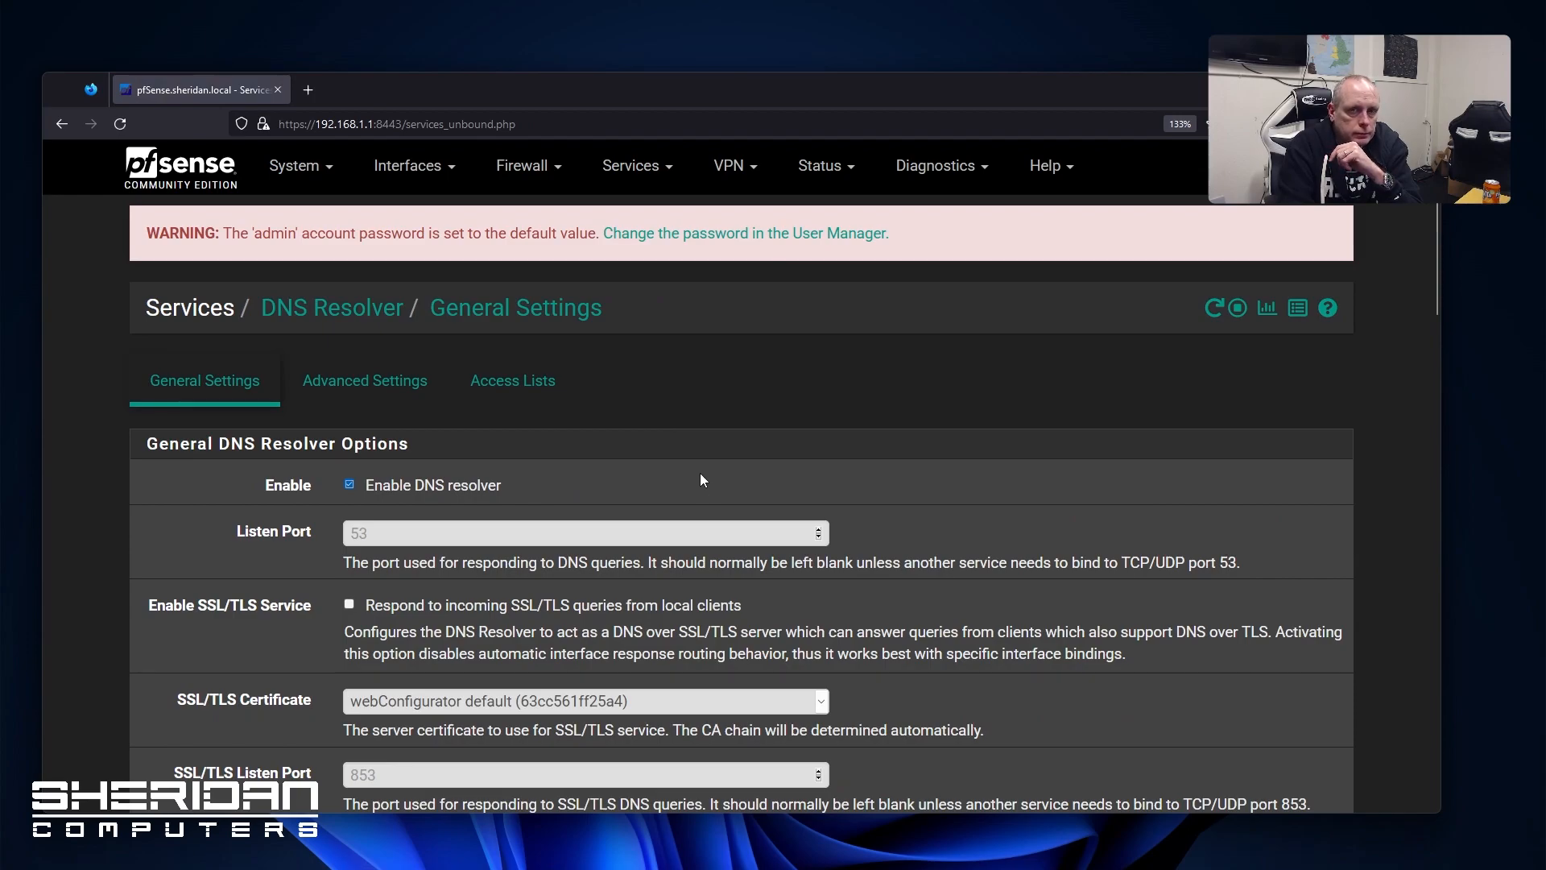
pyautogui.scroll(-6, 700, 477)
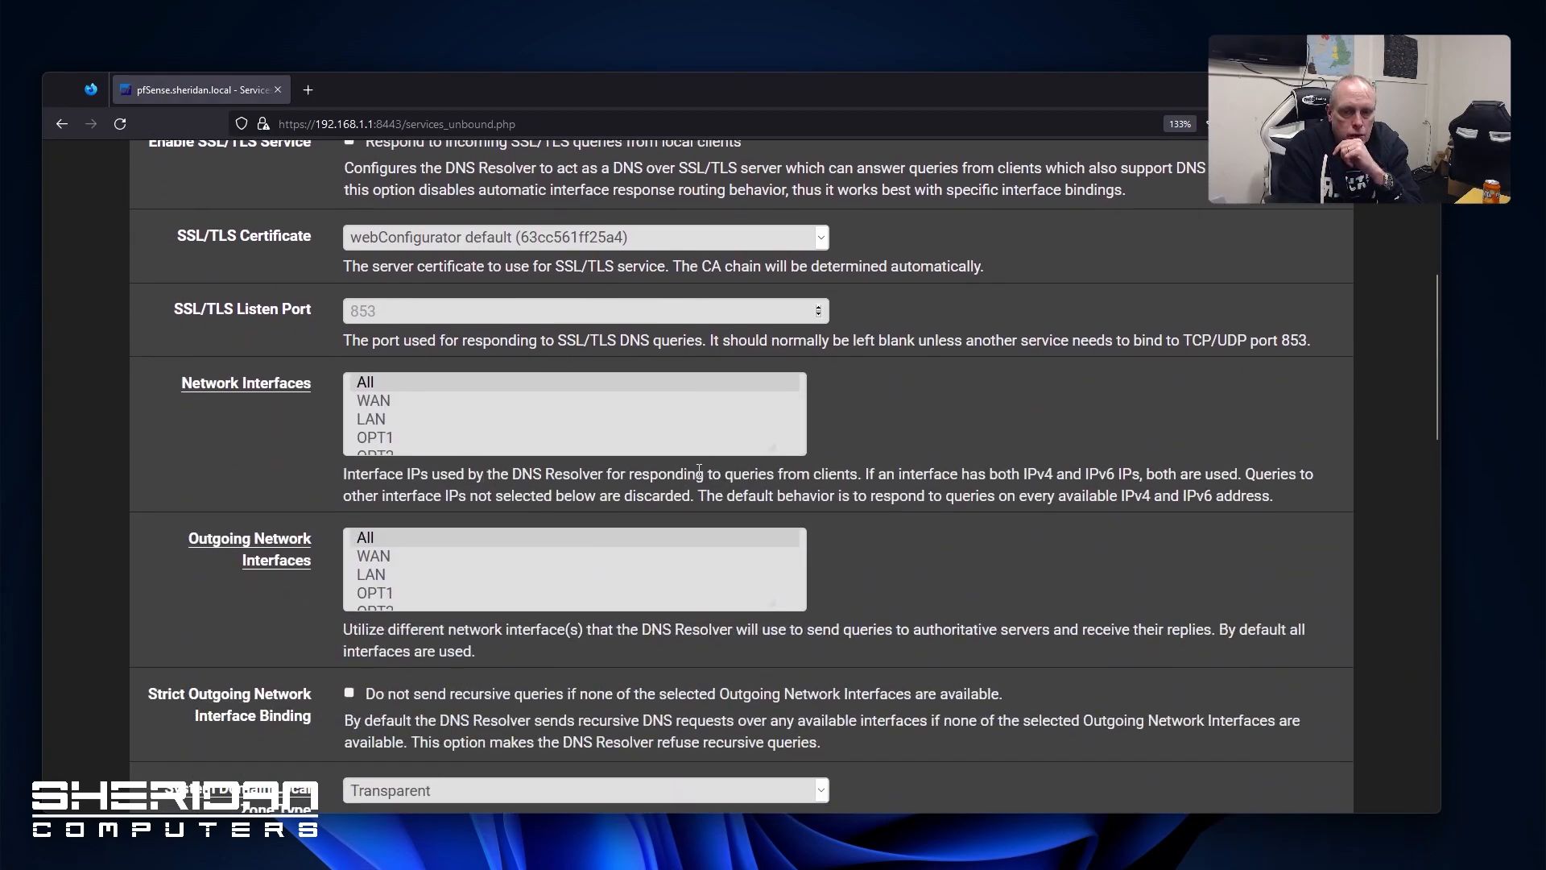
pyautogui.scroll(-4, 697, 471)
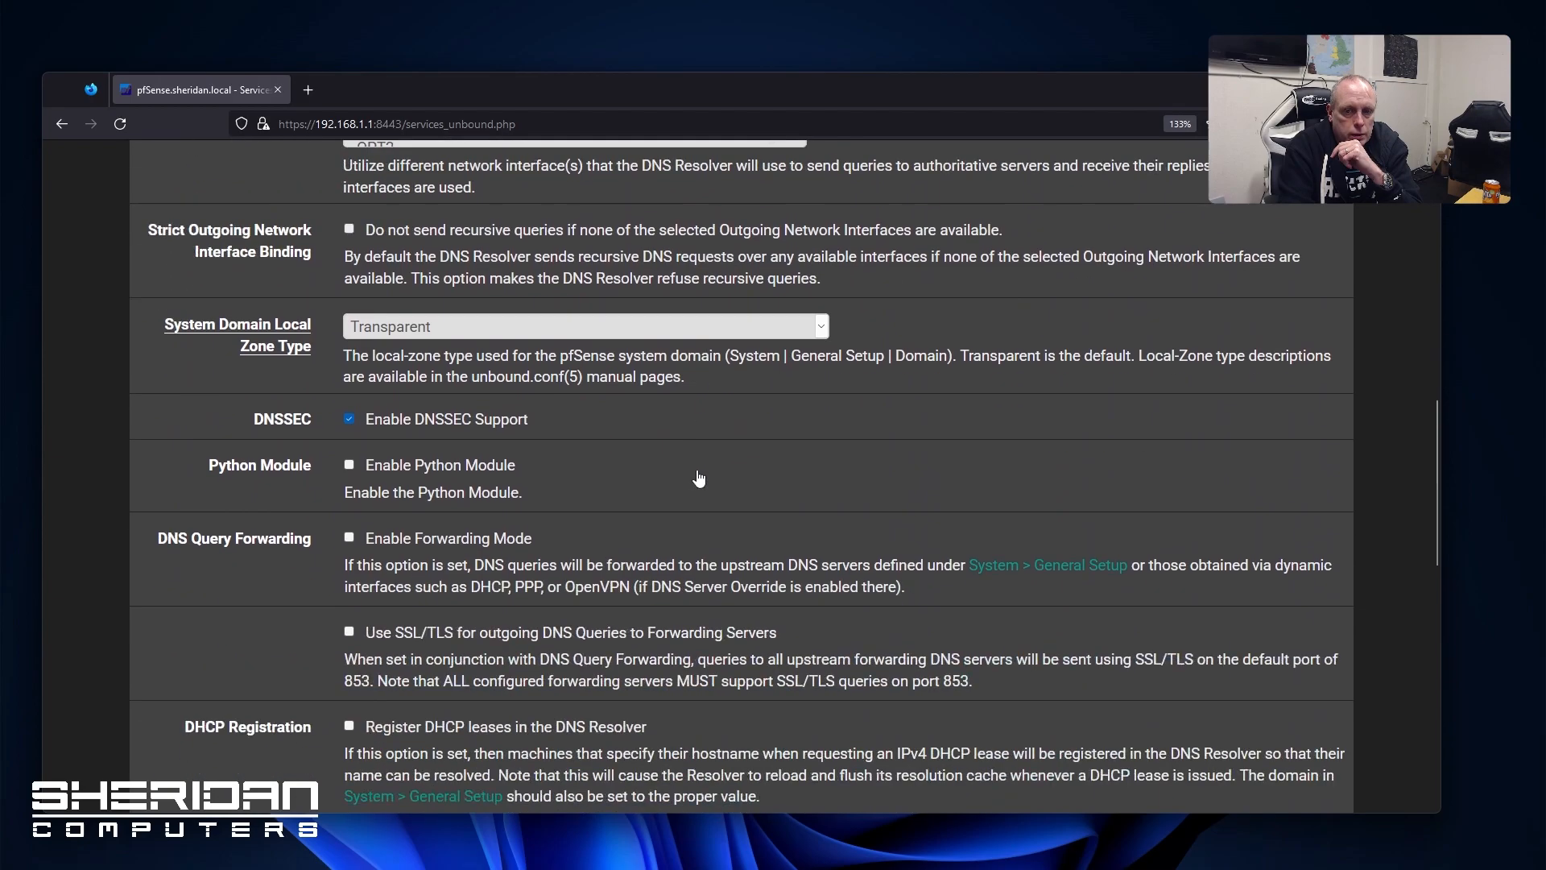
pyautogui.scroll(5, 698, 471)
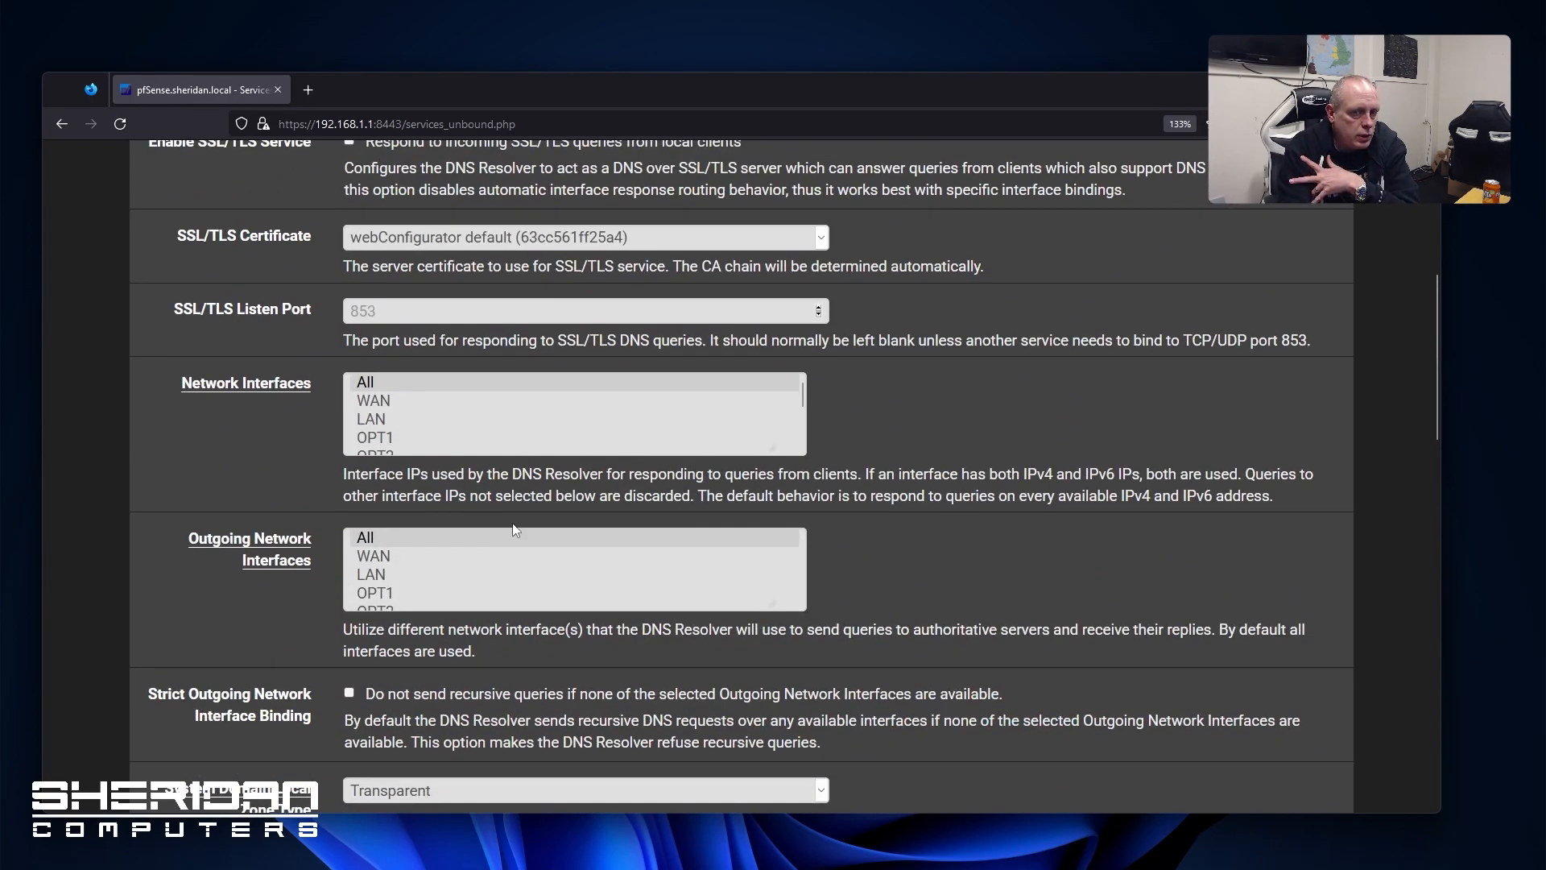
pyautogui.scroll(-4, 515, 529)
pyautogui.scroll(-7, 383, 513)
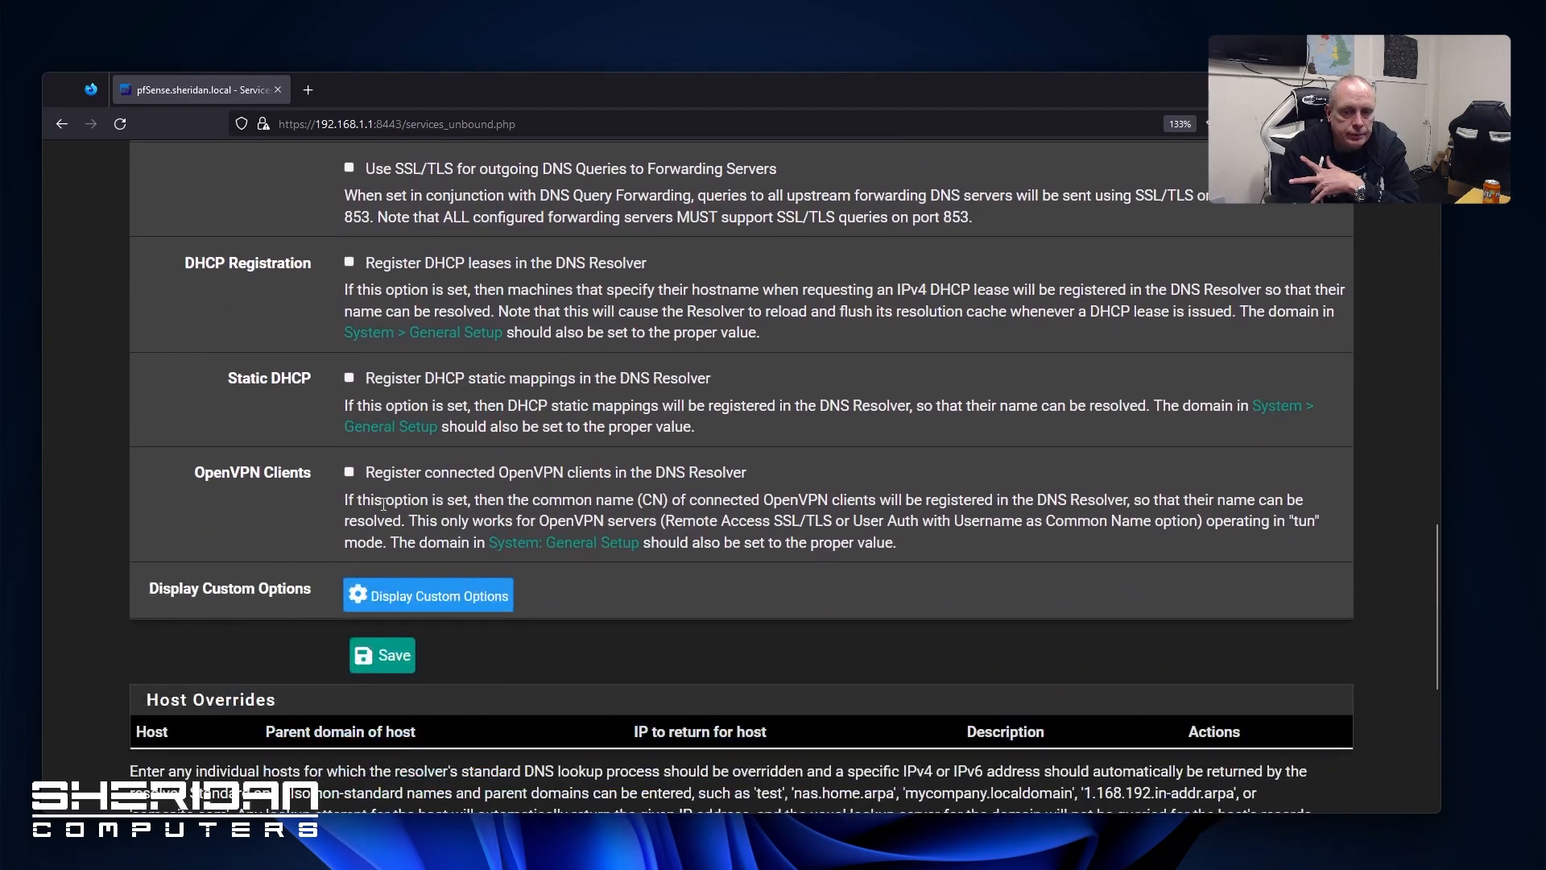
pyautogui.scroll(-3, 333, 487)
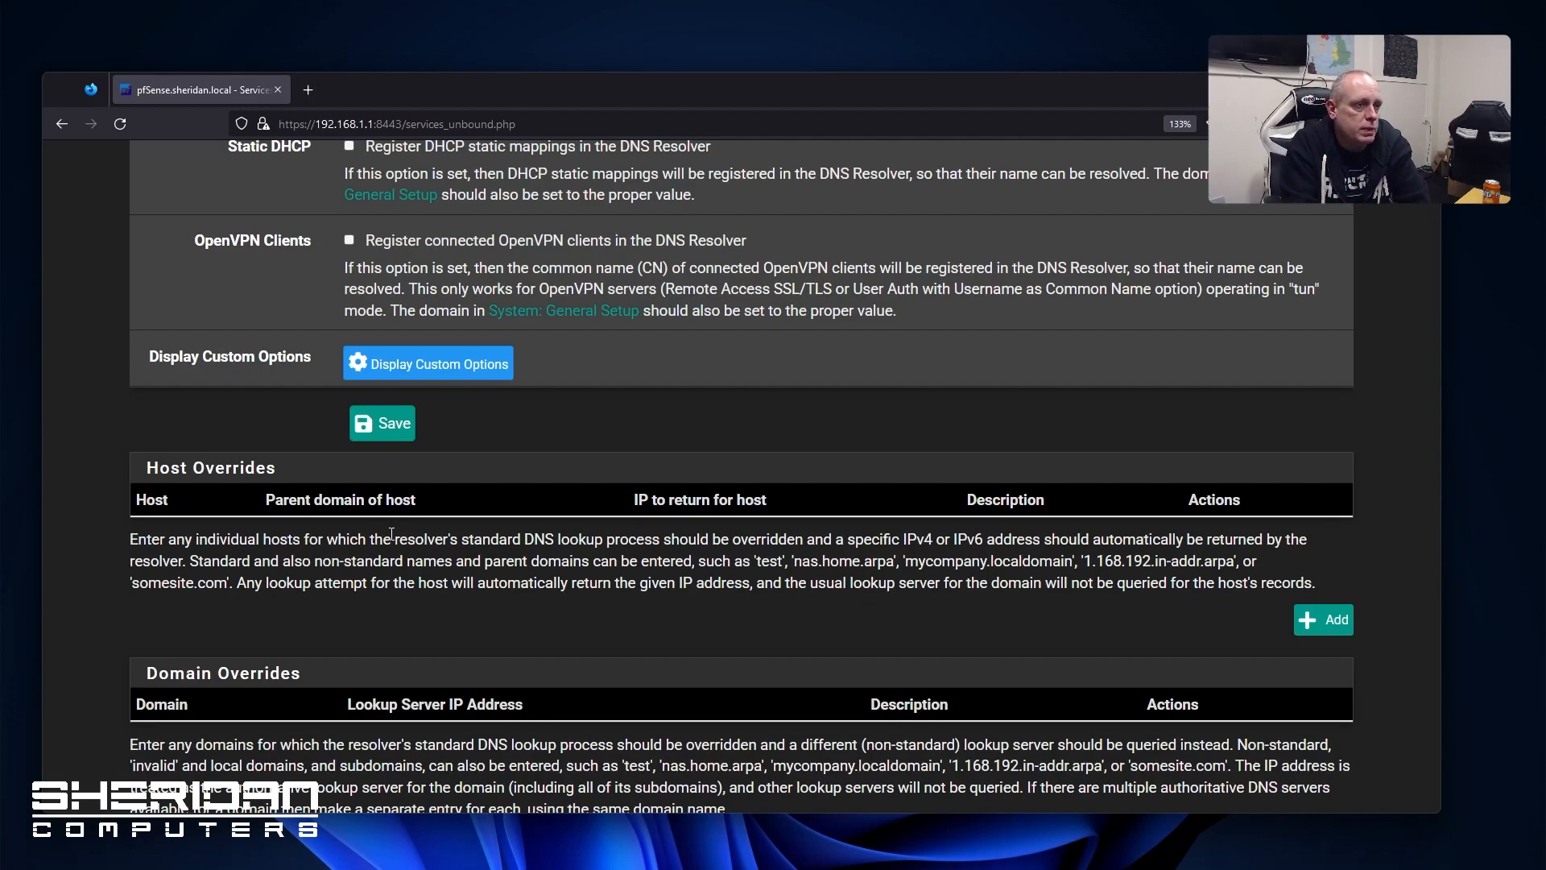
pyautogui.click(1323, 620)
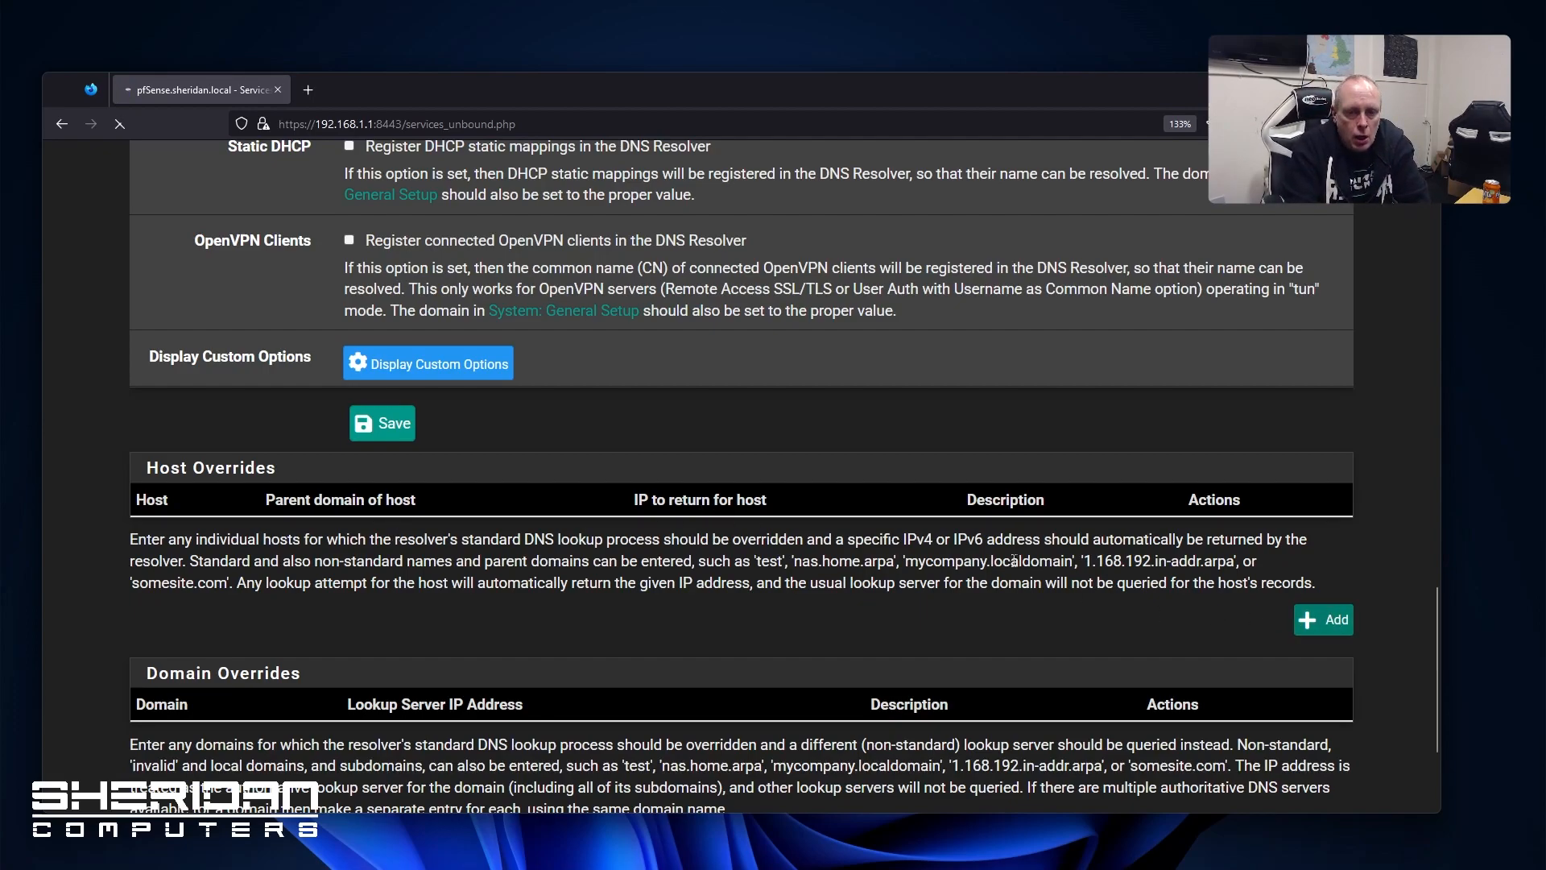
pyautogui.scroll(-5, 853, 517)
pyautogui.scroll(5, 844, 523)
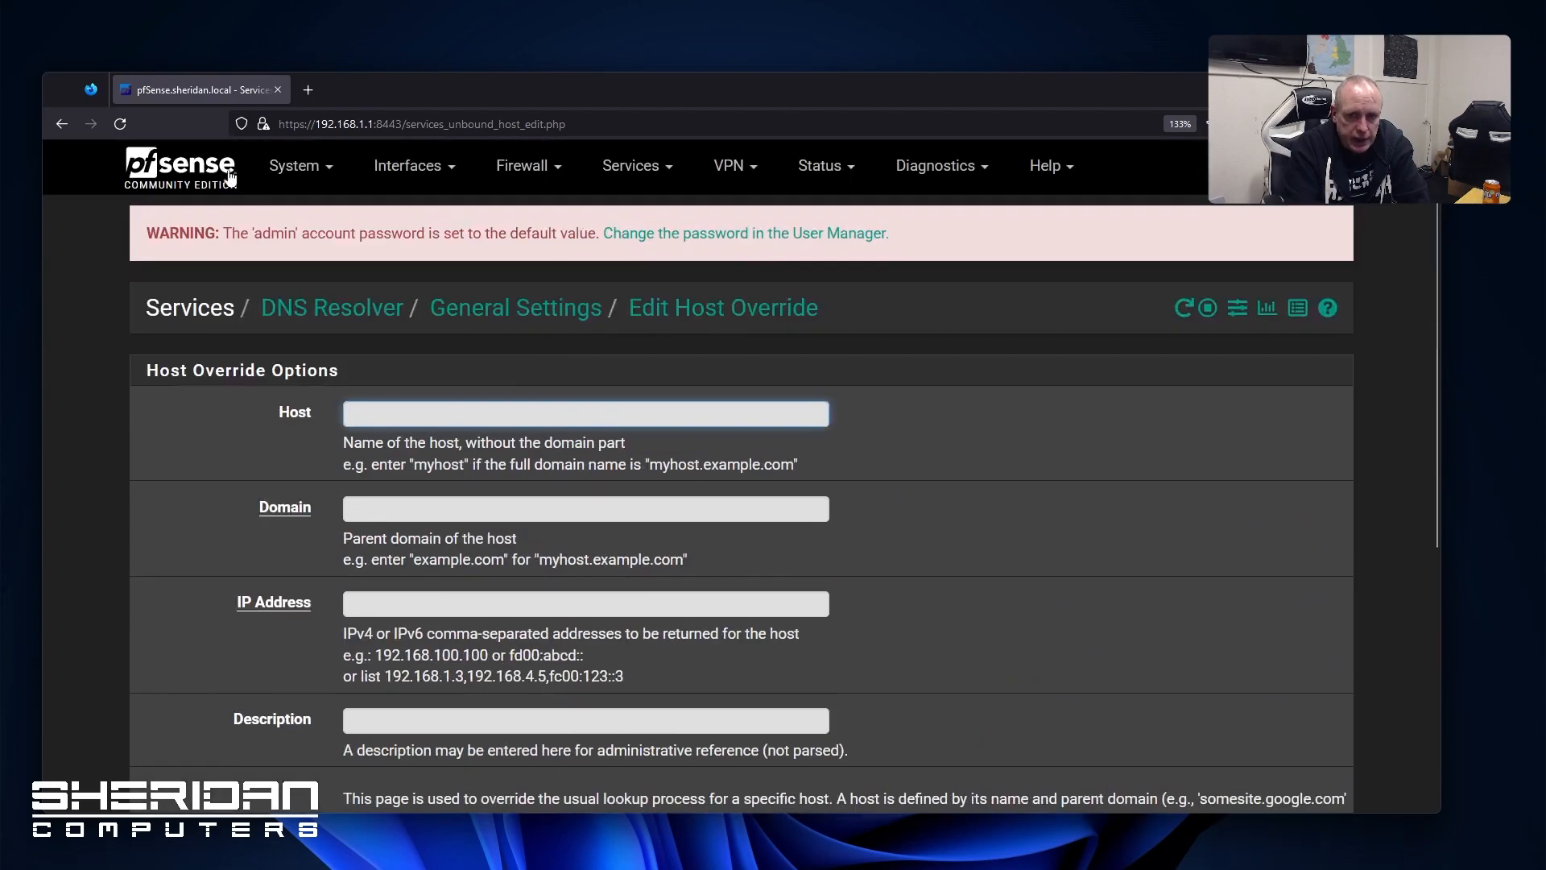
pyautogui.click(61, 124)
pyautogui.scroll(10, 732, 330)
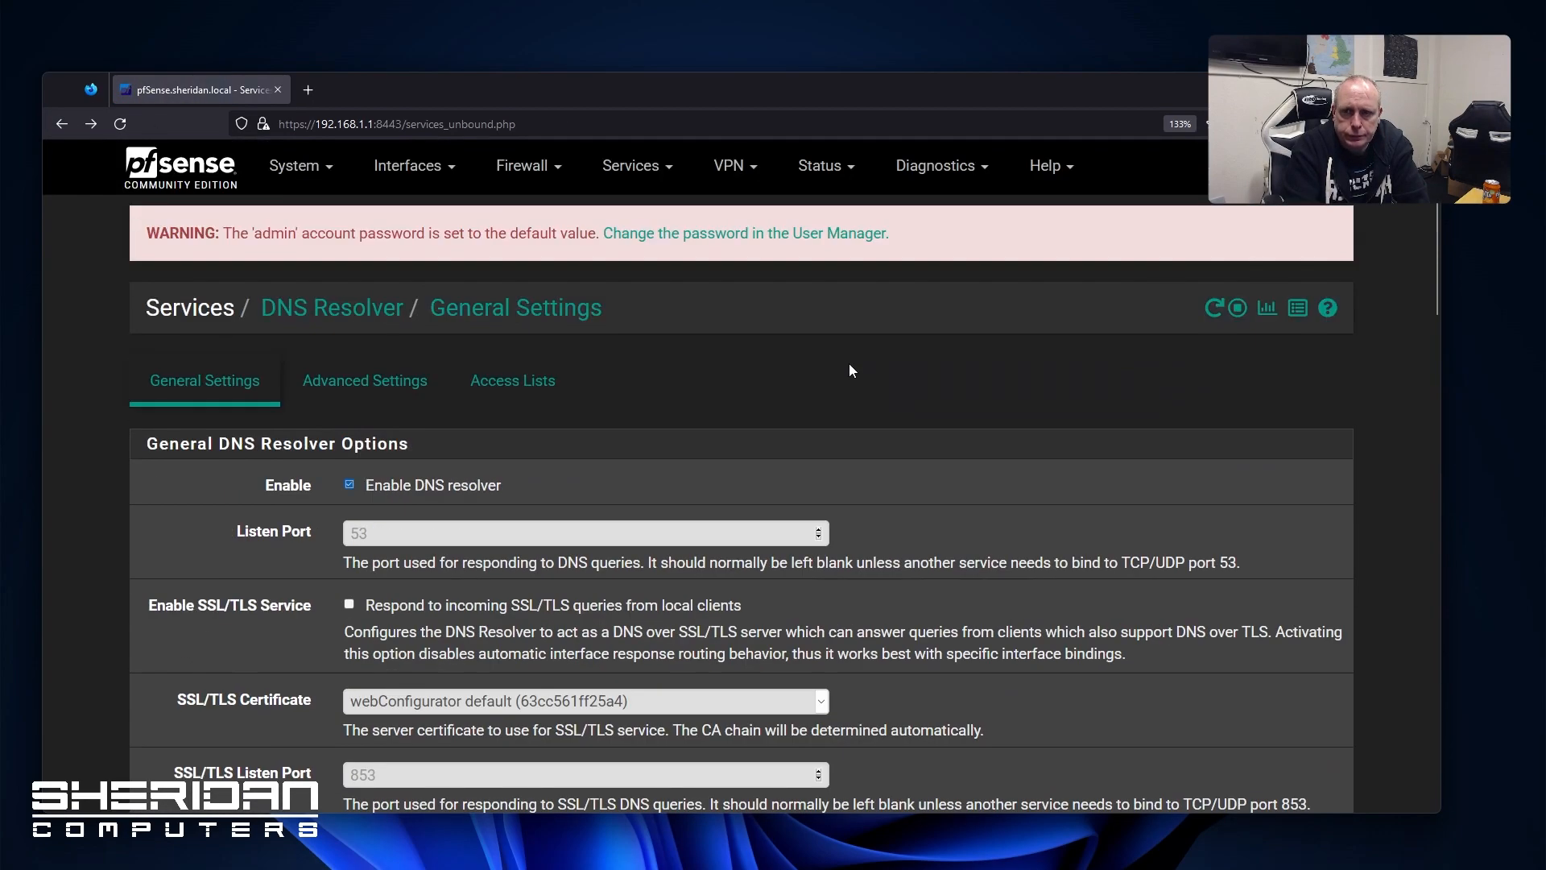
pyautogui.click(636, 166)
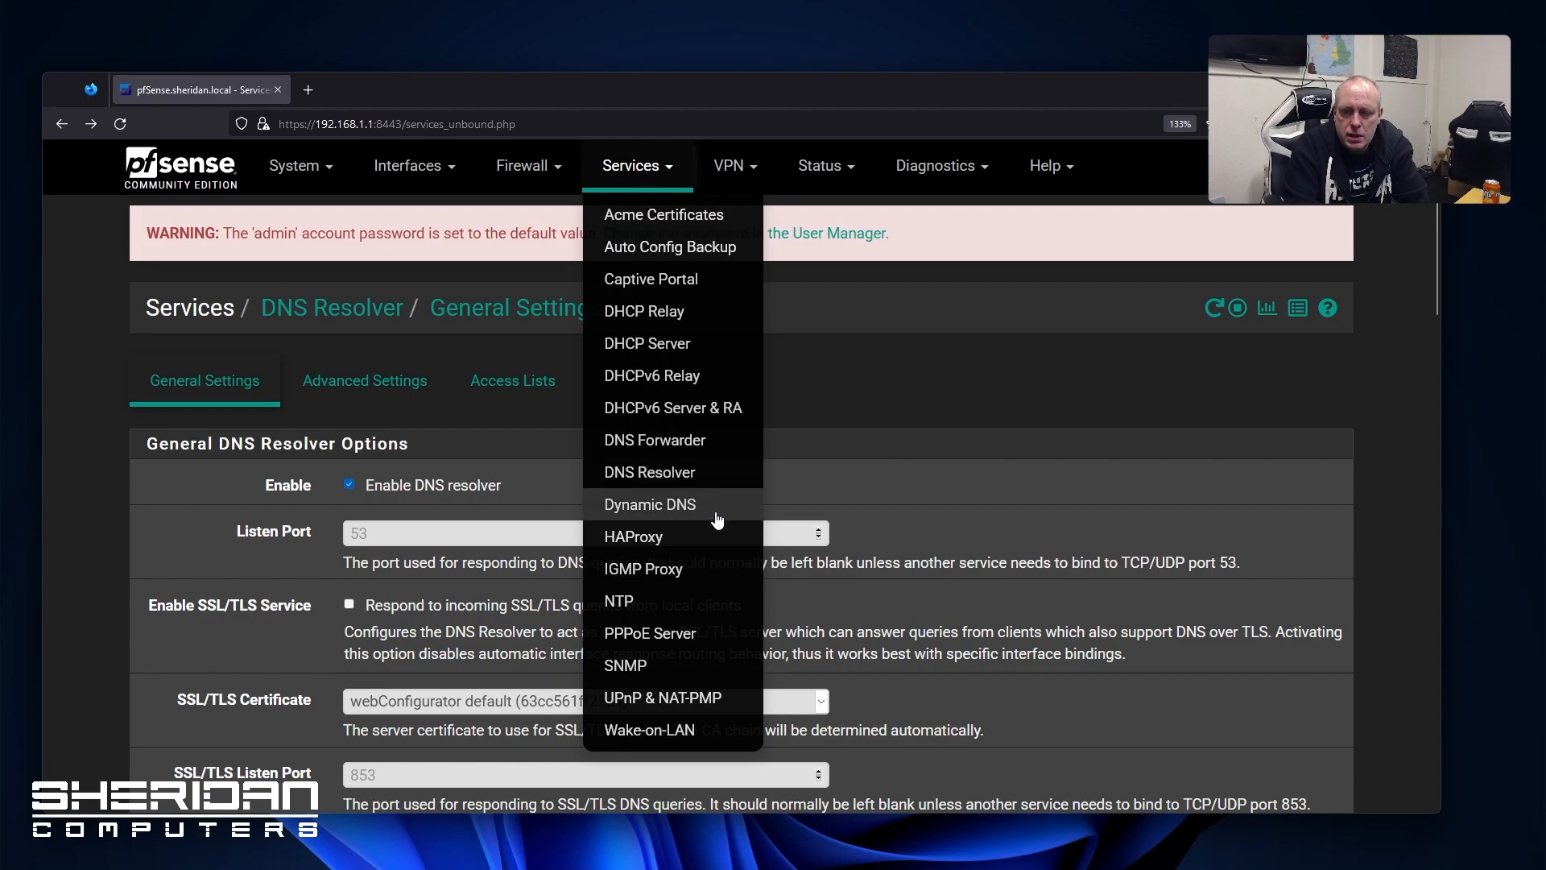
pyautogui.click(685, 596)
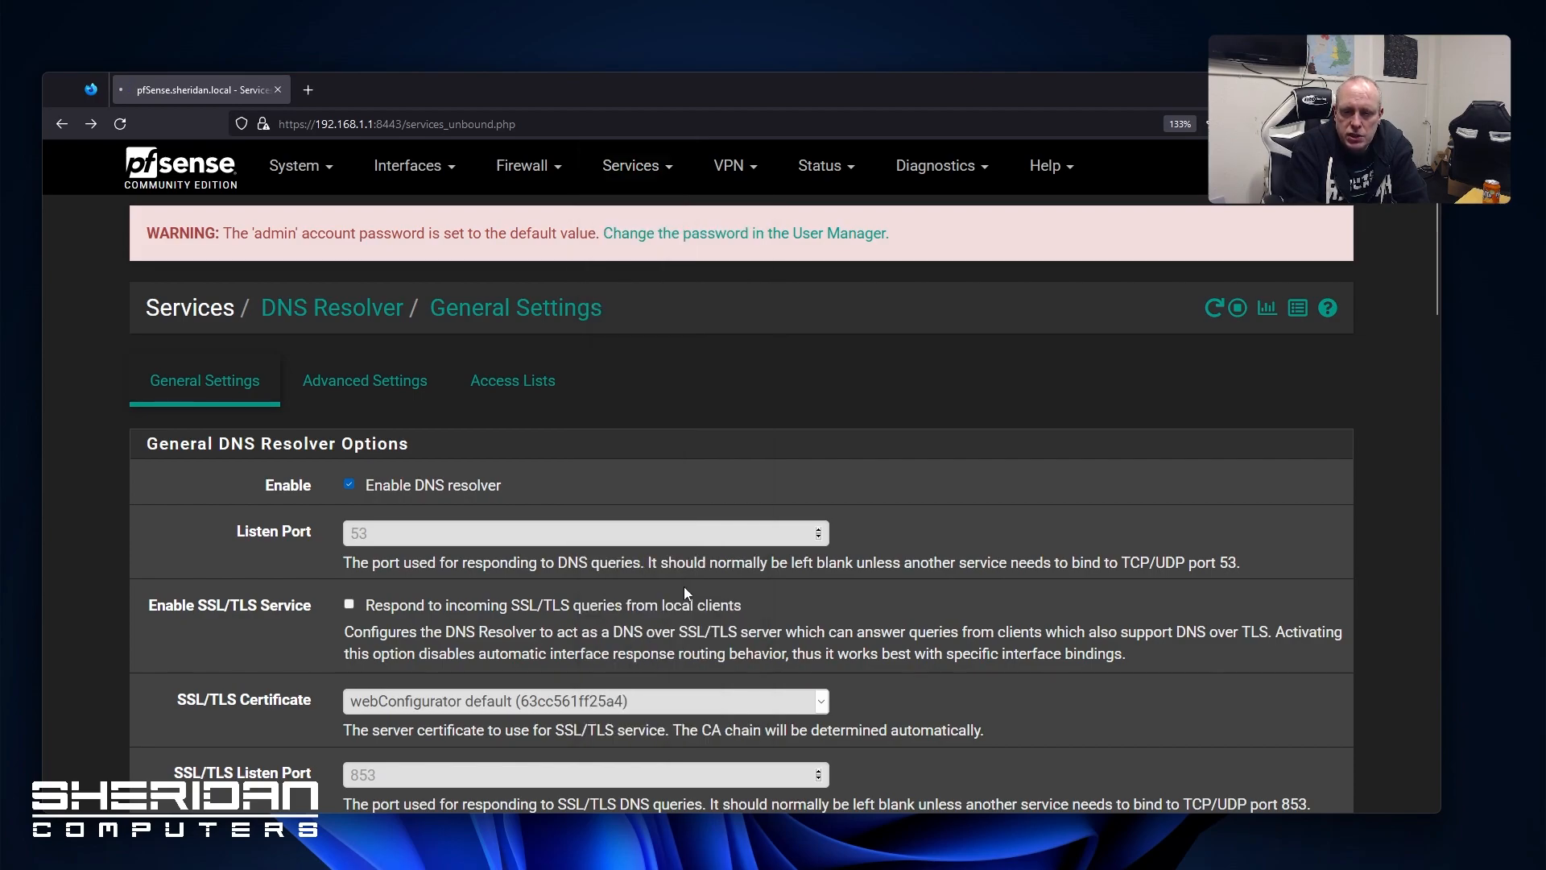
# Scroll through the NTP settings page
pyautogui.scroll(-4, 238, 495)
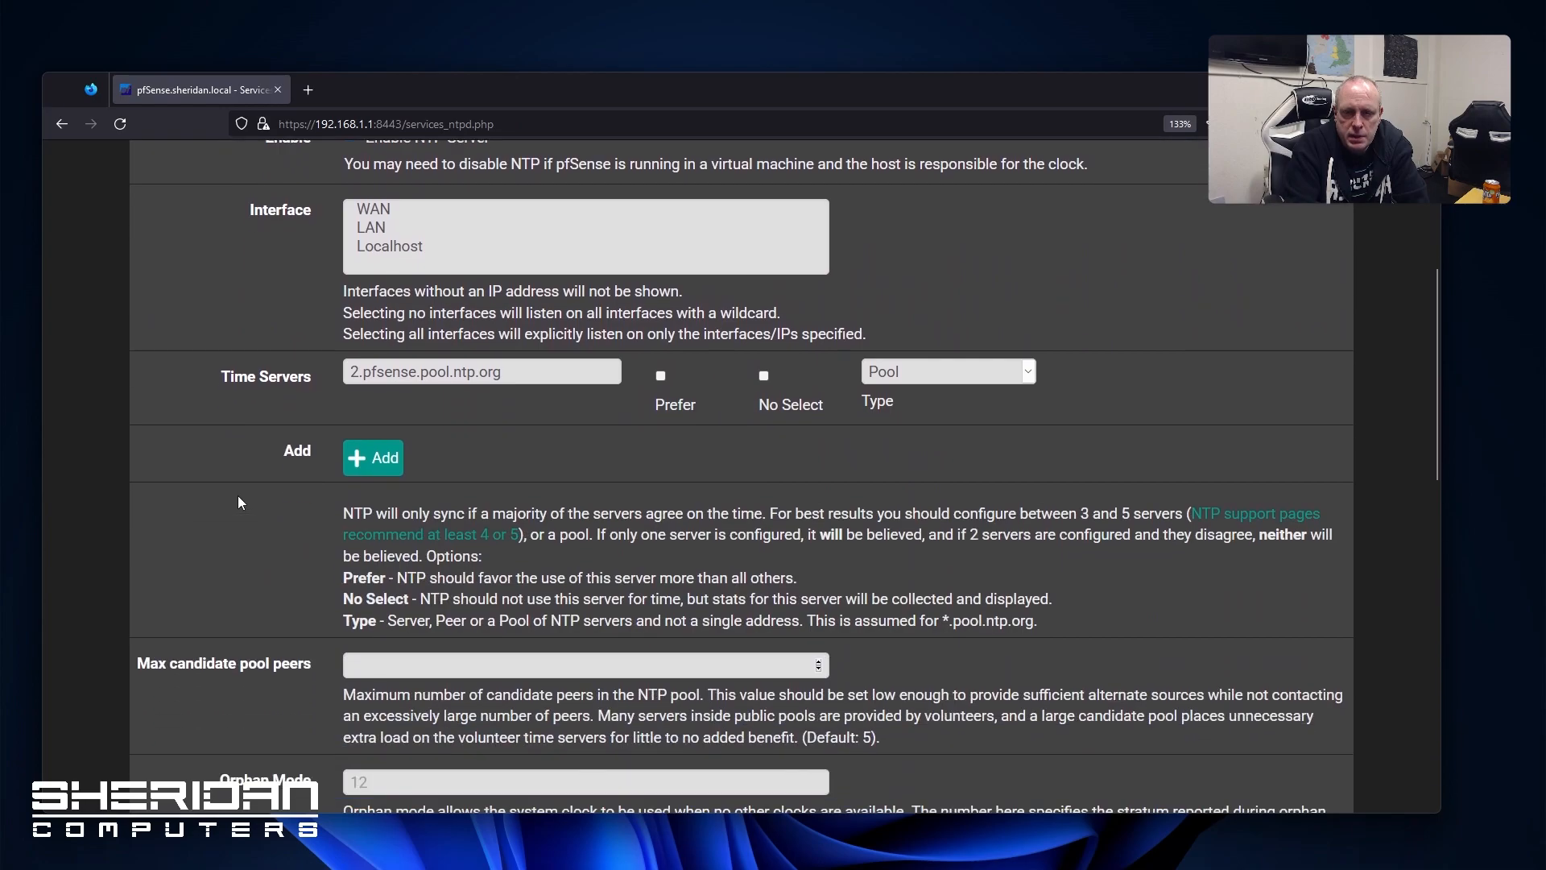
pyautogui.scroll(-6, 205, 460)
pyautogui.scroll(-4, 205, 462)
pyautogui.scroll(12, 204, 461)
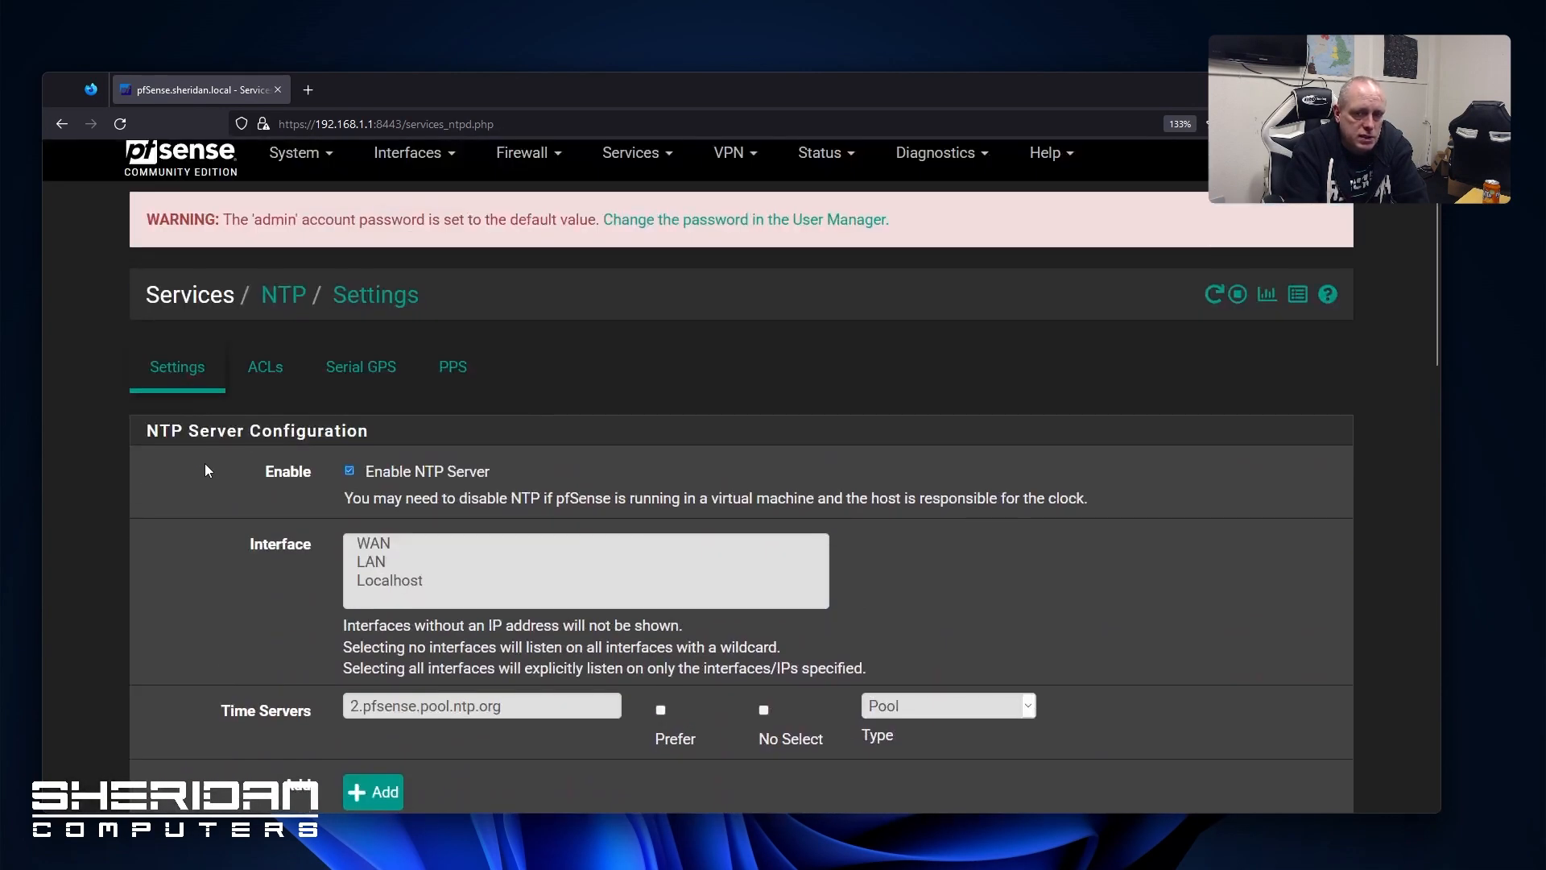
pyautogui.scroll(1, 204, 470)
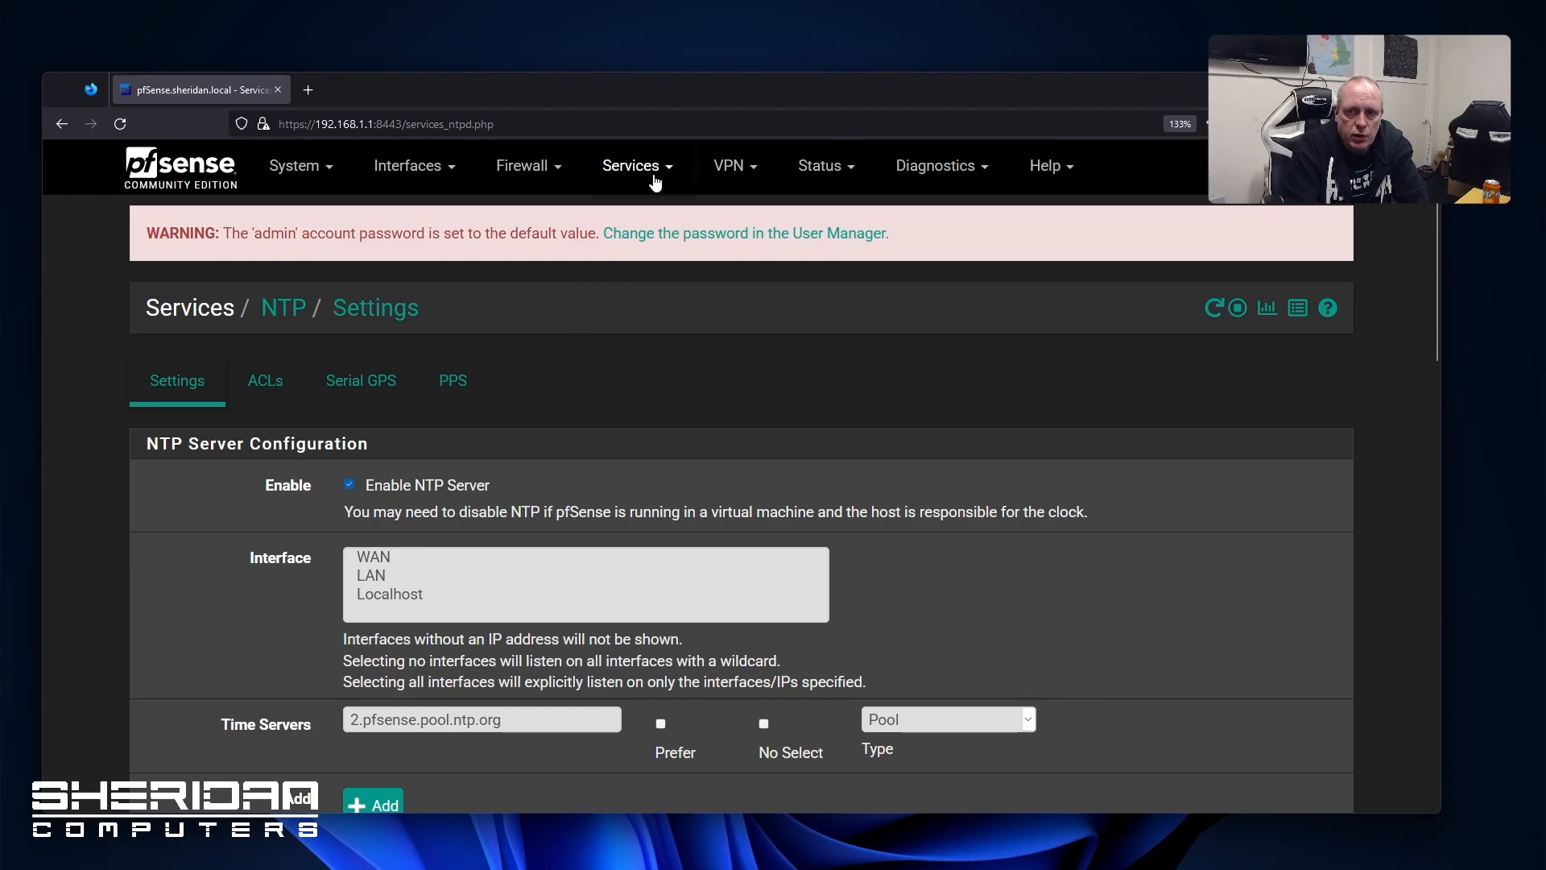
# Open and scroll through the SNMP settings page
pyautogui.click(654, 177)
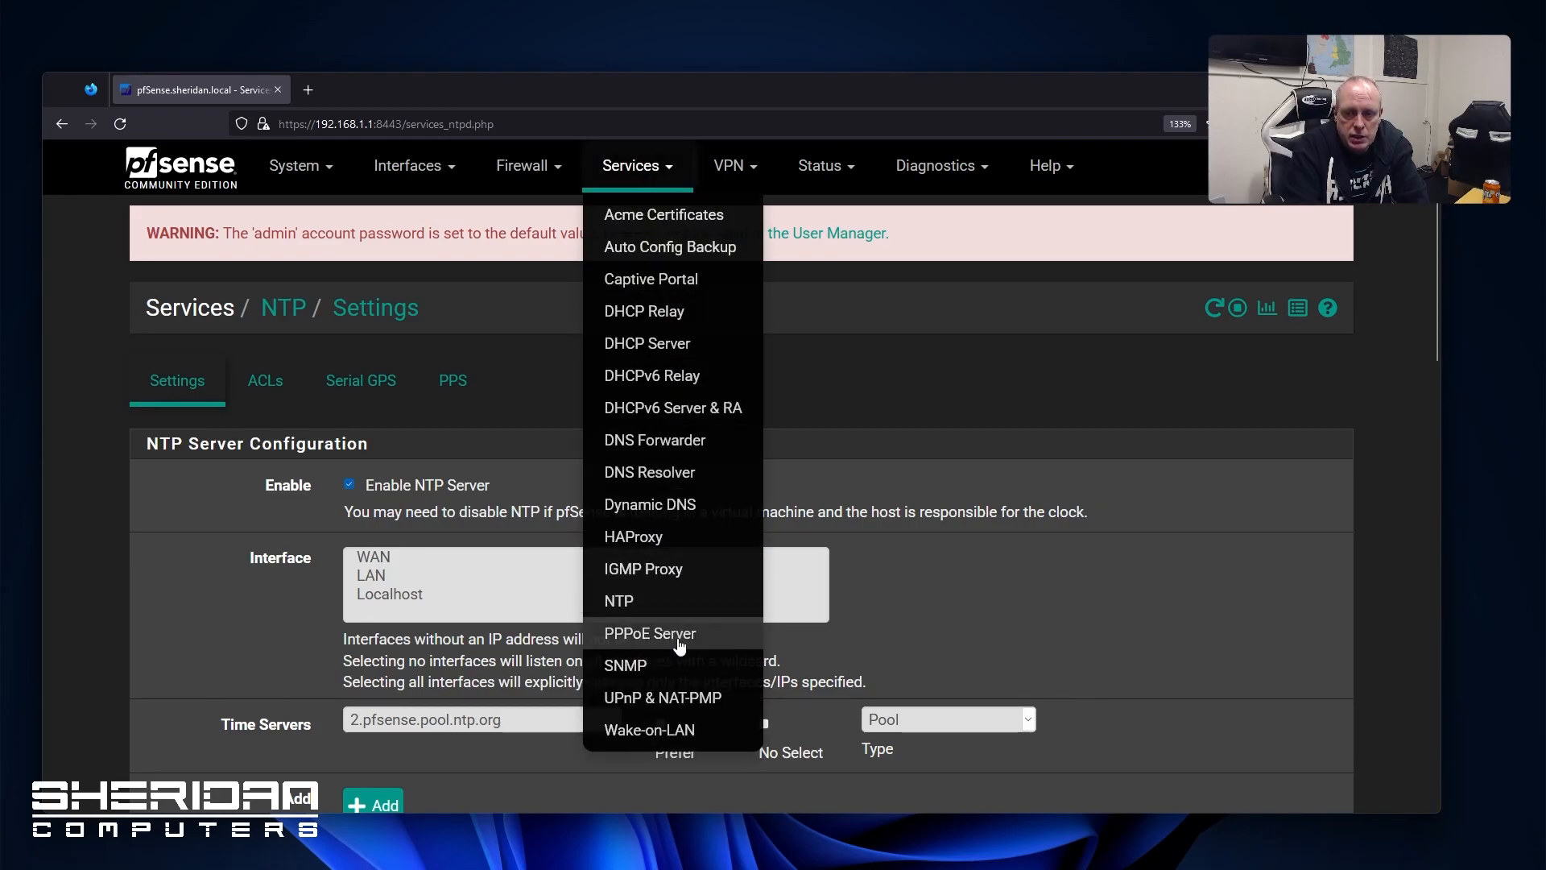
pyautogui.click(680, 665)
pyautogui.scroll(-1, 179, 461)
pyautogui.scroll(-2, 179, 460)
pyautogui.scroll(3, 432, 387)
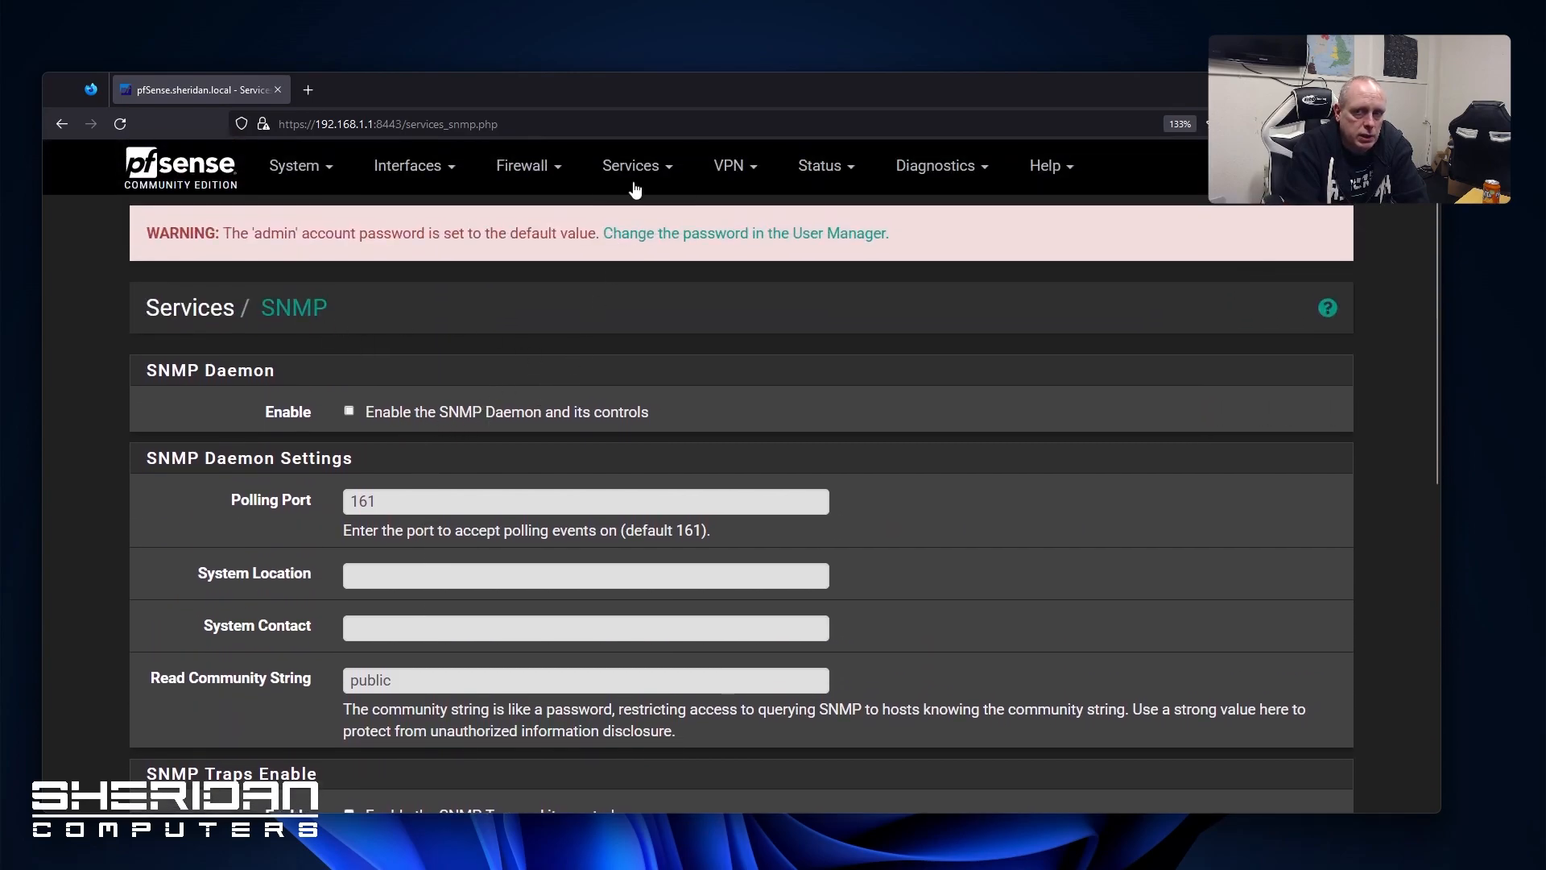
# Review the UPnP & NAT-PMP settings, leaving port mapping disabled
pyautogui.click(680, 167)
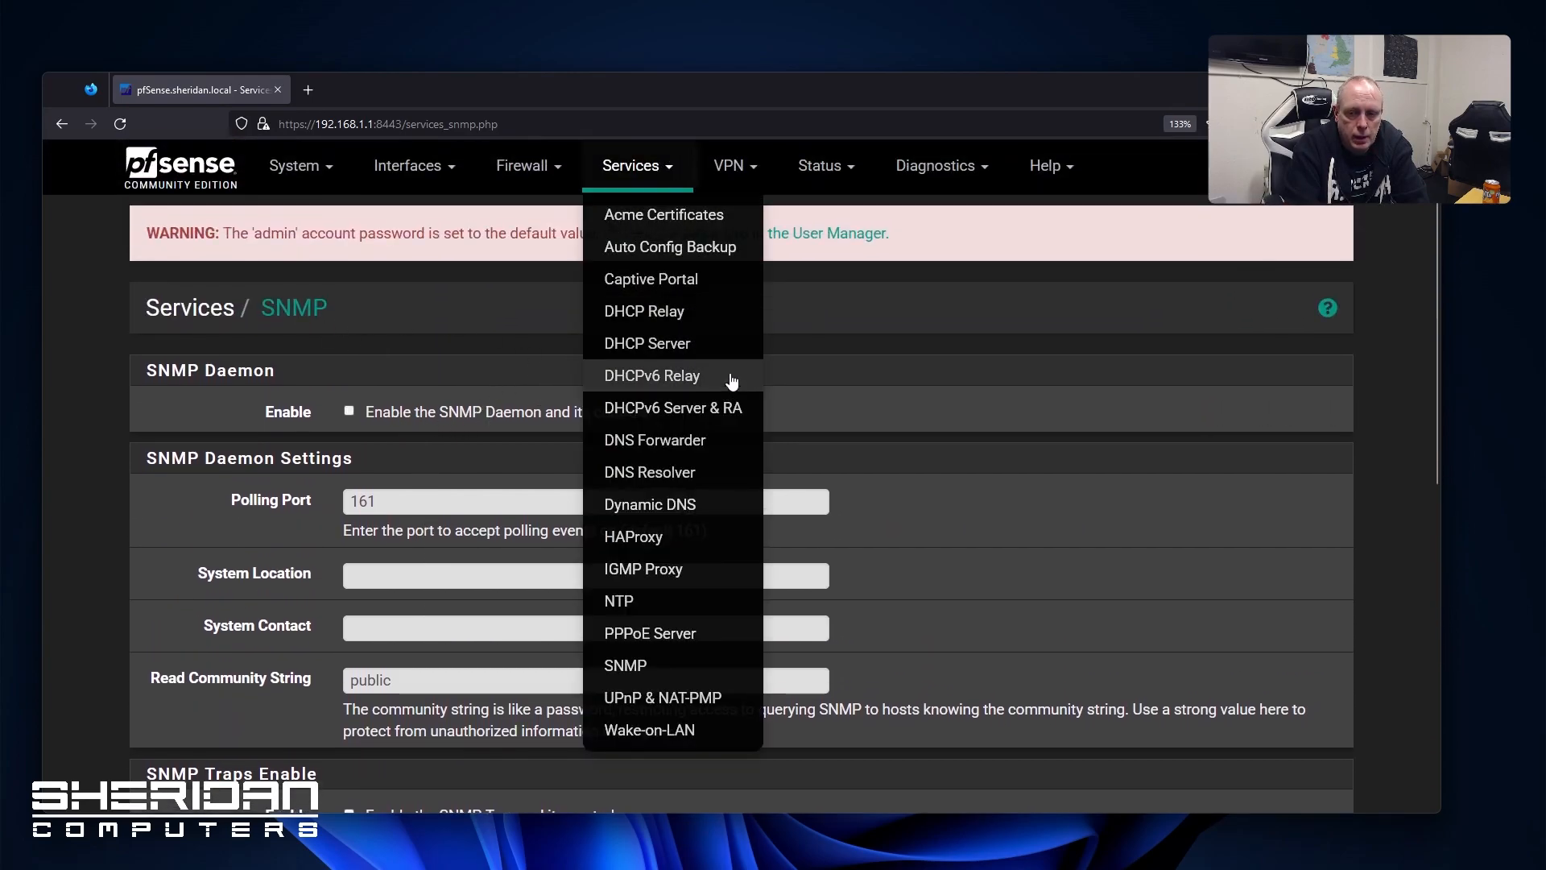
pyautogui.click(708, 697)
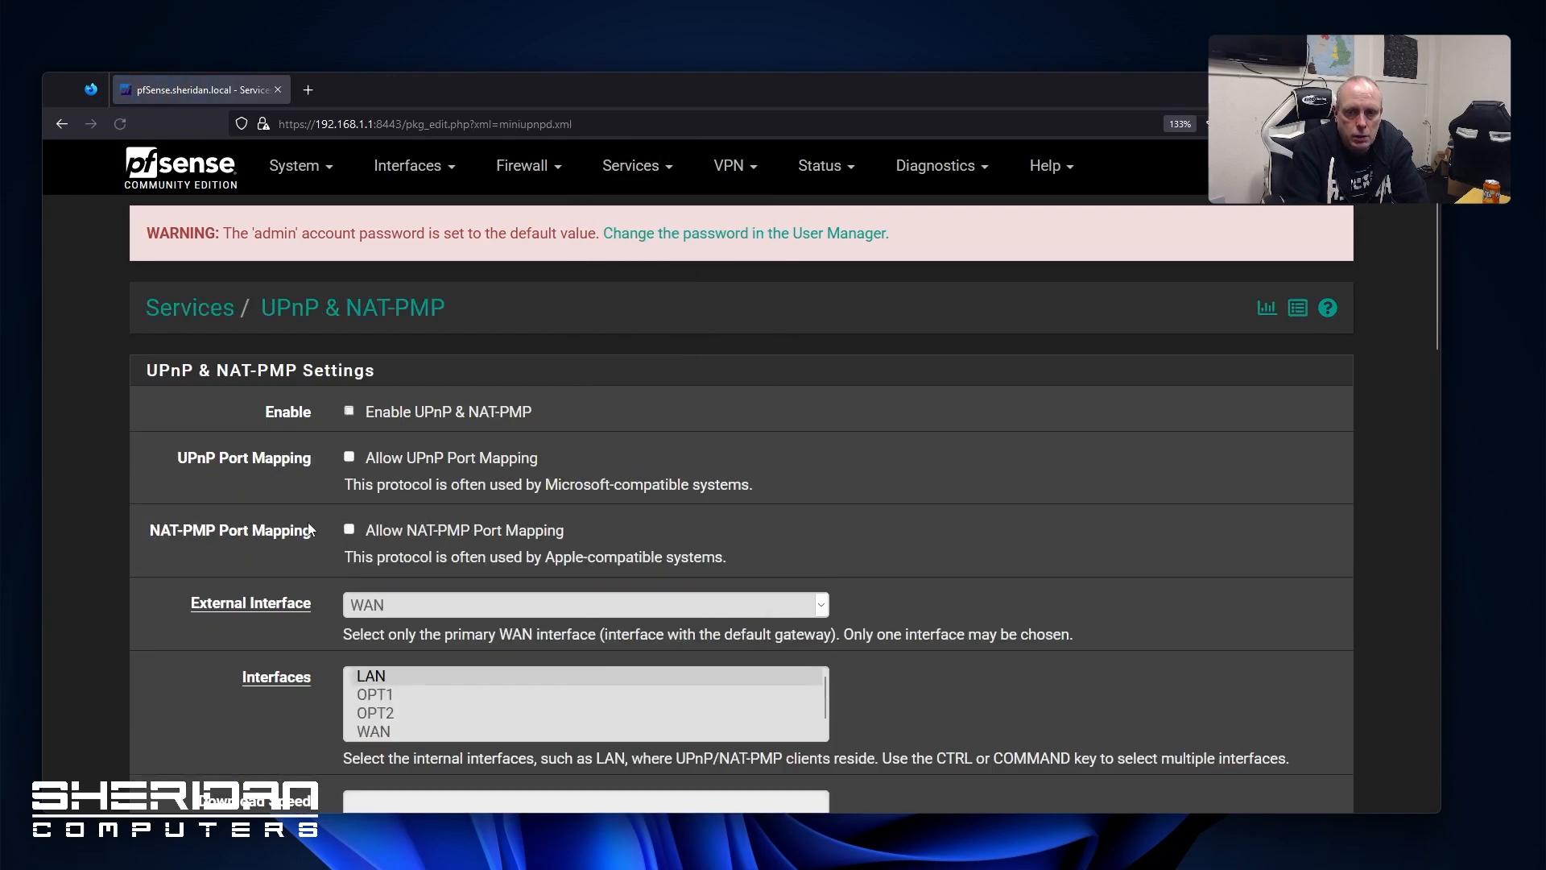
pyautogui.scroll(-2, 252, 467)
pyautogui.scroll(3, 253, 467)
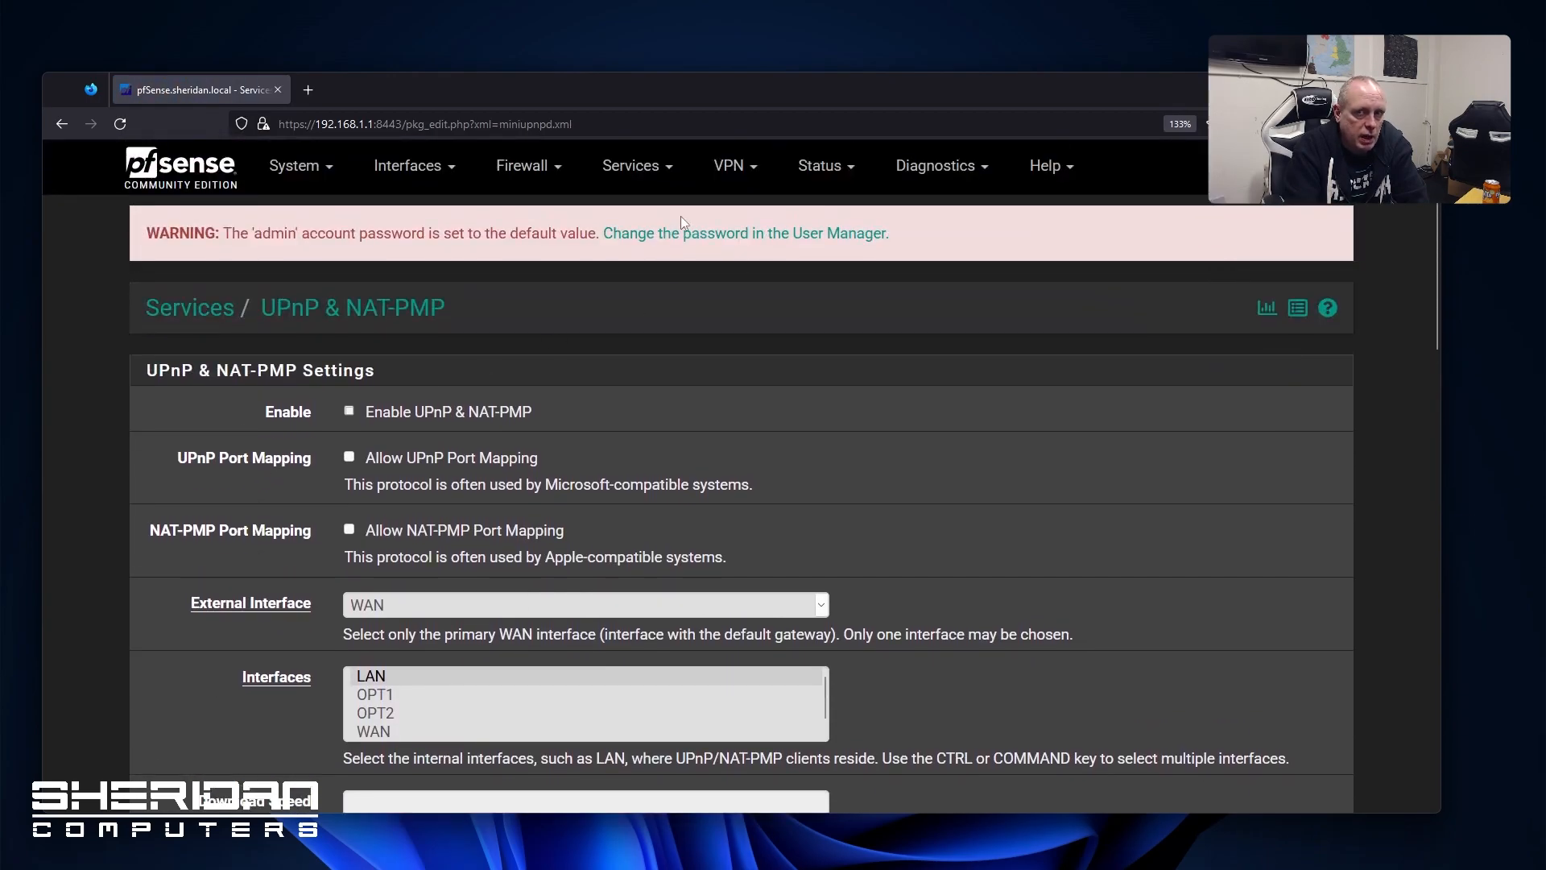
pyautogui.click(650, 173)
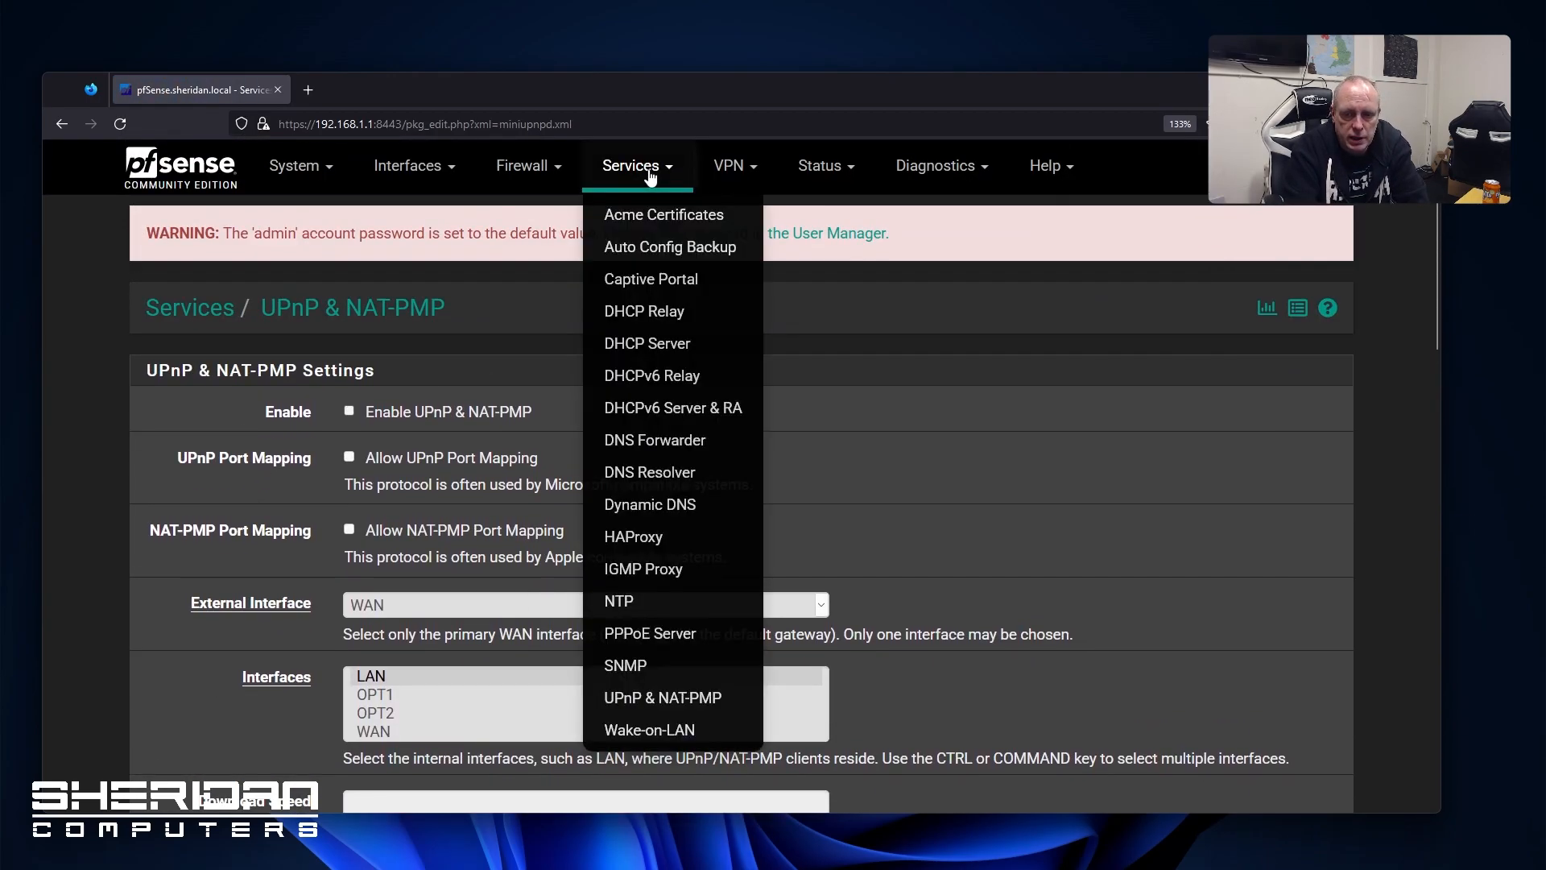
# Open Wake-on-LAN on the LAN interface, leaving the MAC address empty, then glance at VPN menus
pyautogui.click(652, 729)
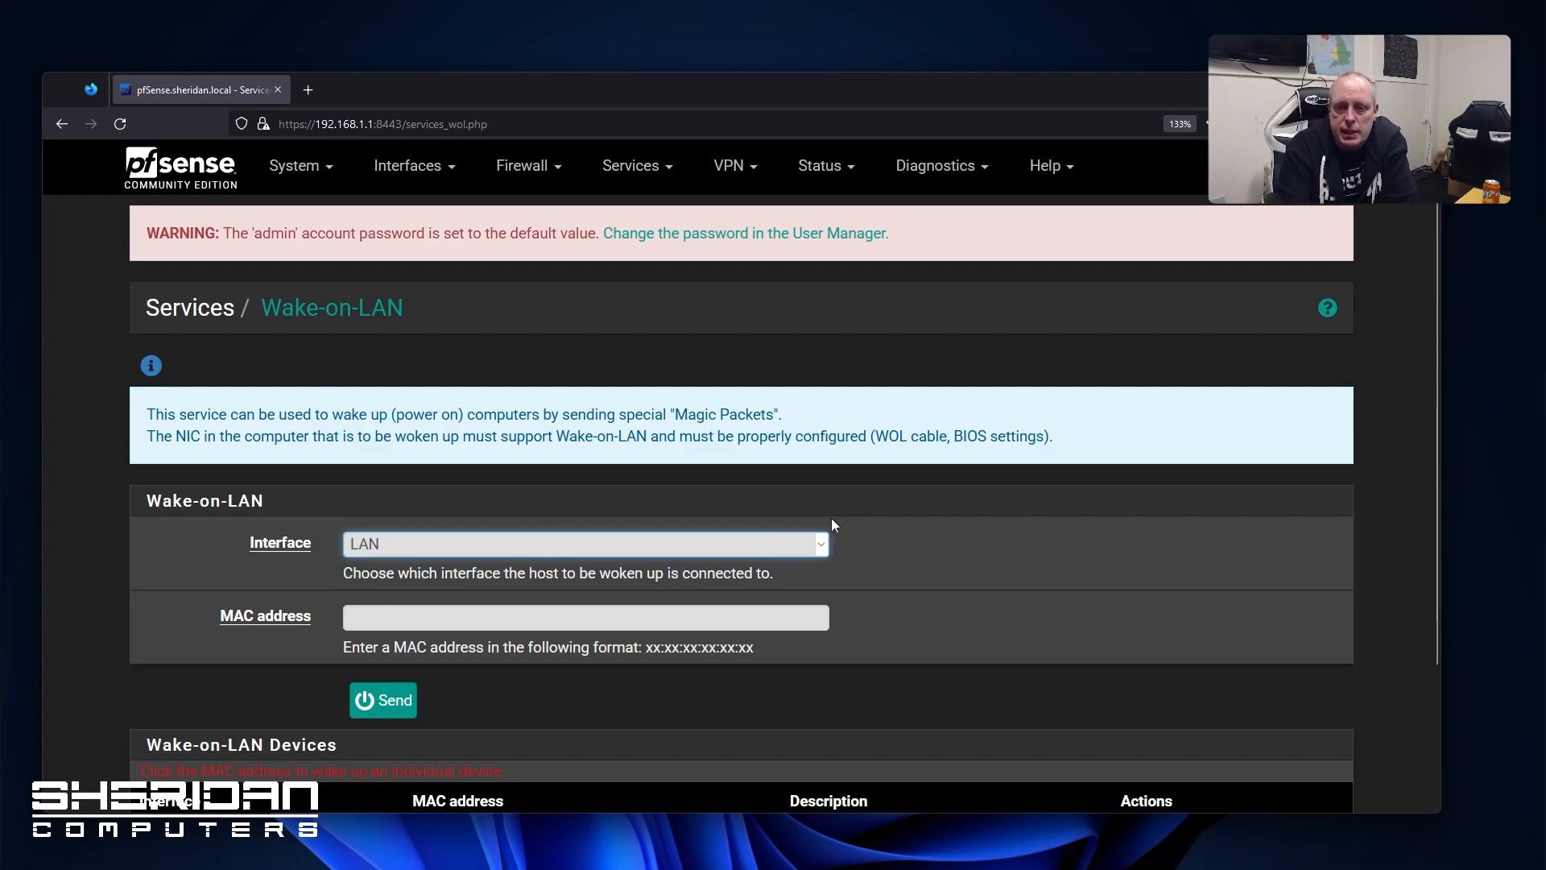
pyautogui.click(530, 626)
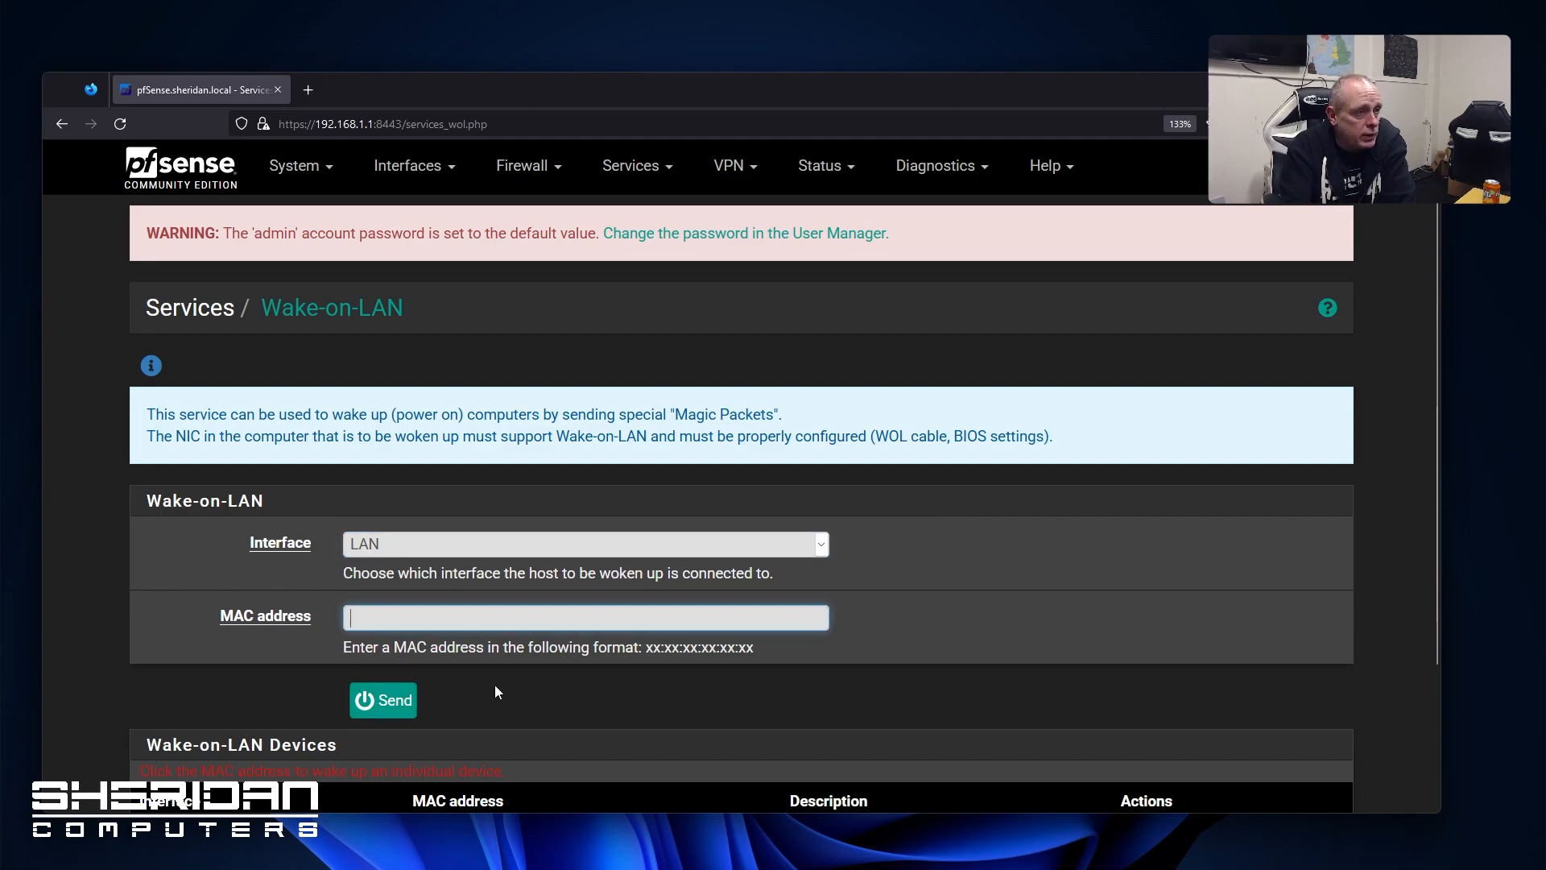
pyautogui.click(27, 698)
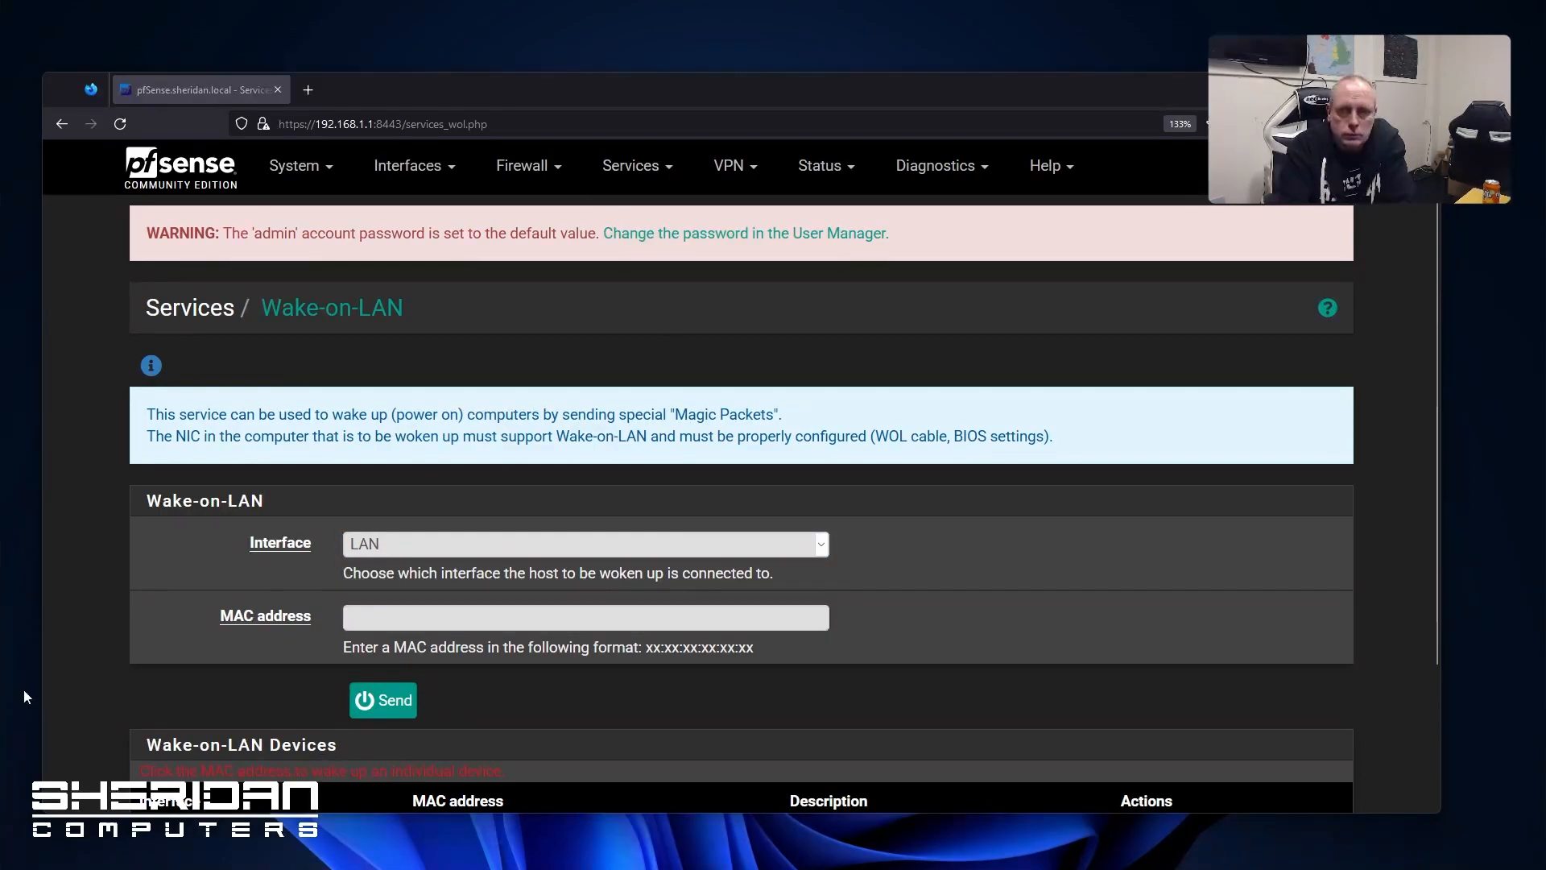
pyautogui.click(730, 166)
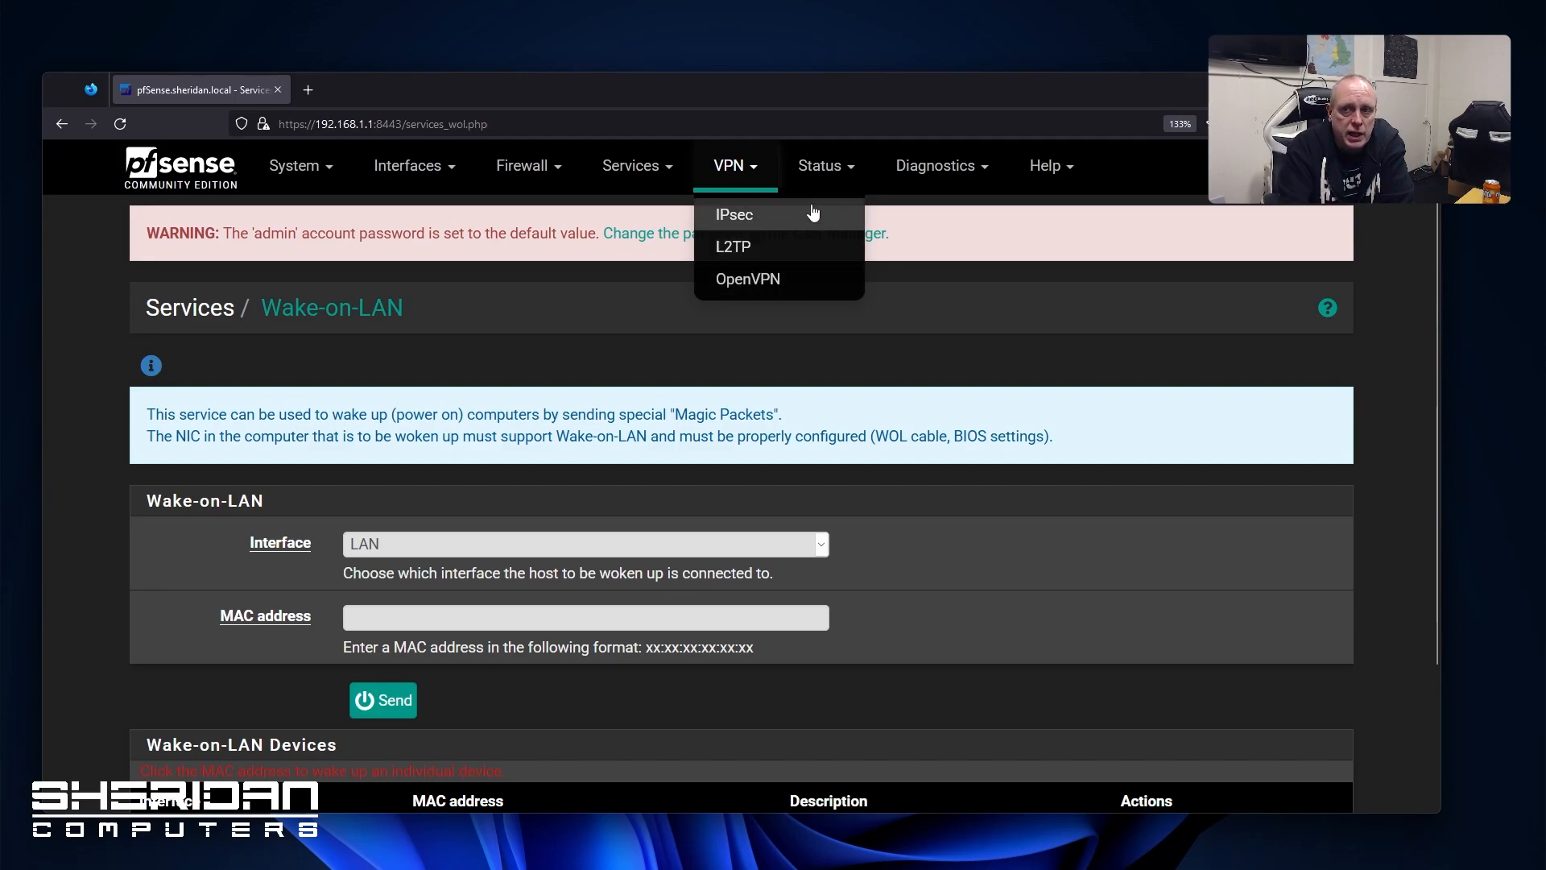
pyautogui.click(615, 196)
pyautogui.click(452, 287)
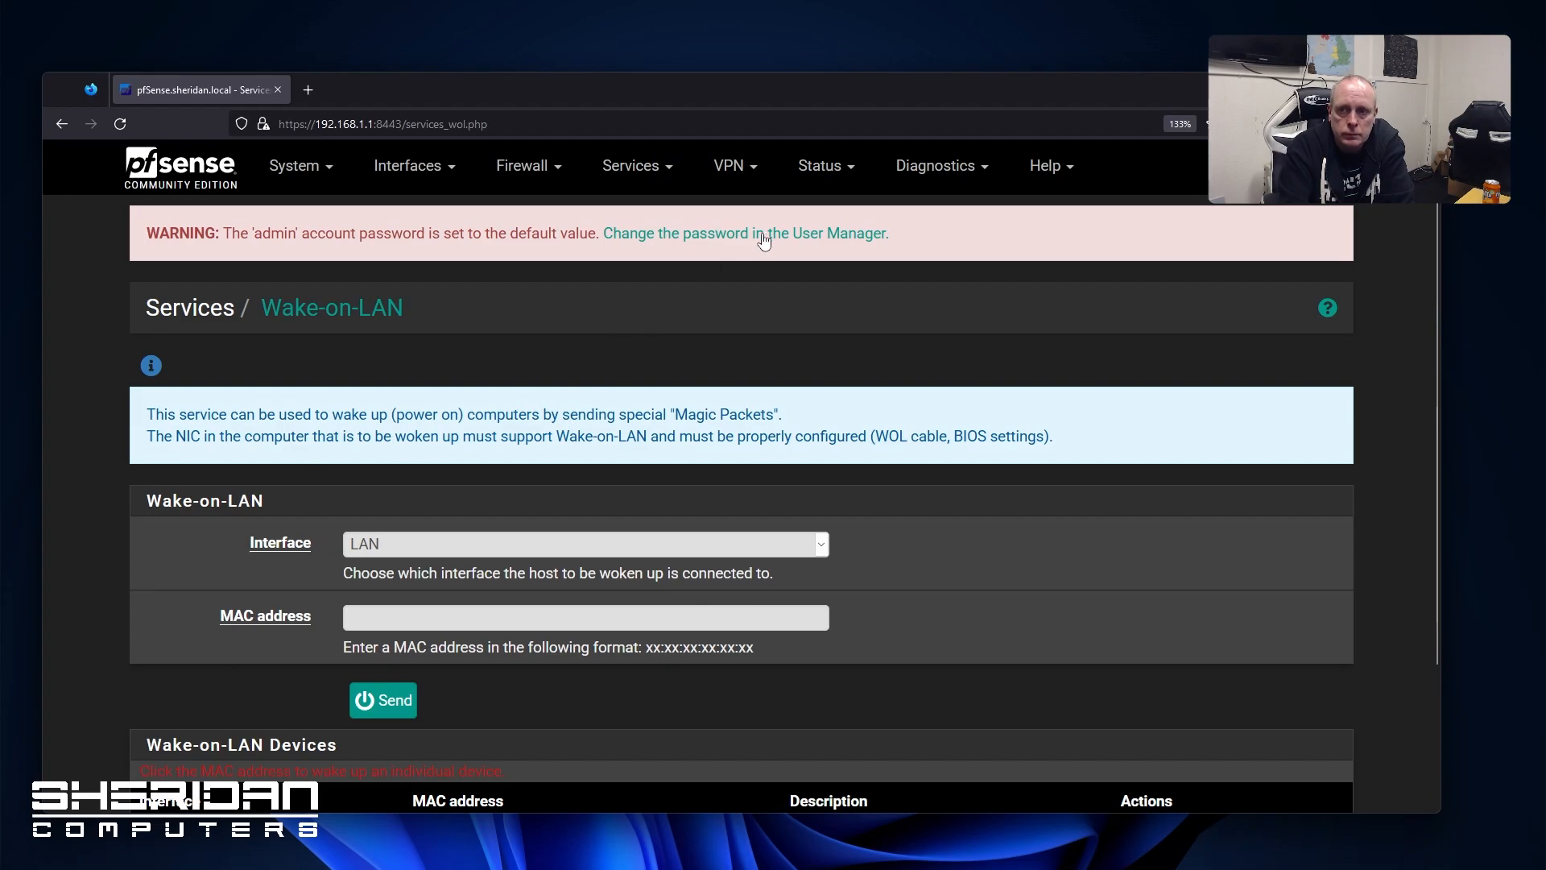
pyautogui.click(828, 184)
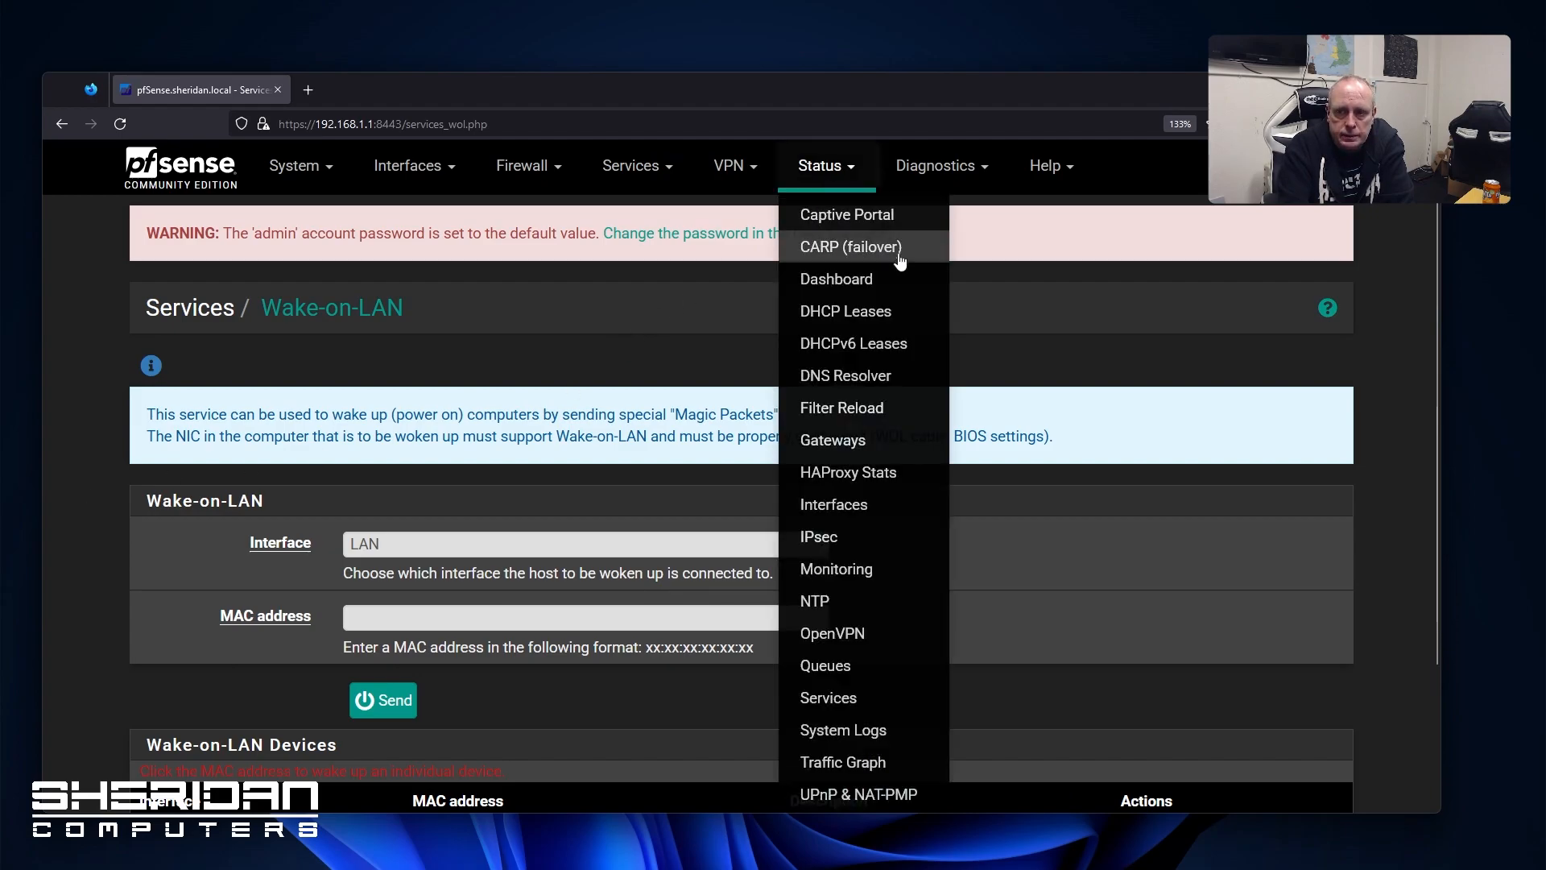
# Open the Status Dashboard and scroll through its overview
pyautogui.click(890, 279)
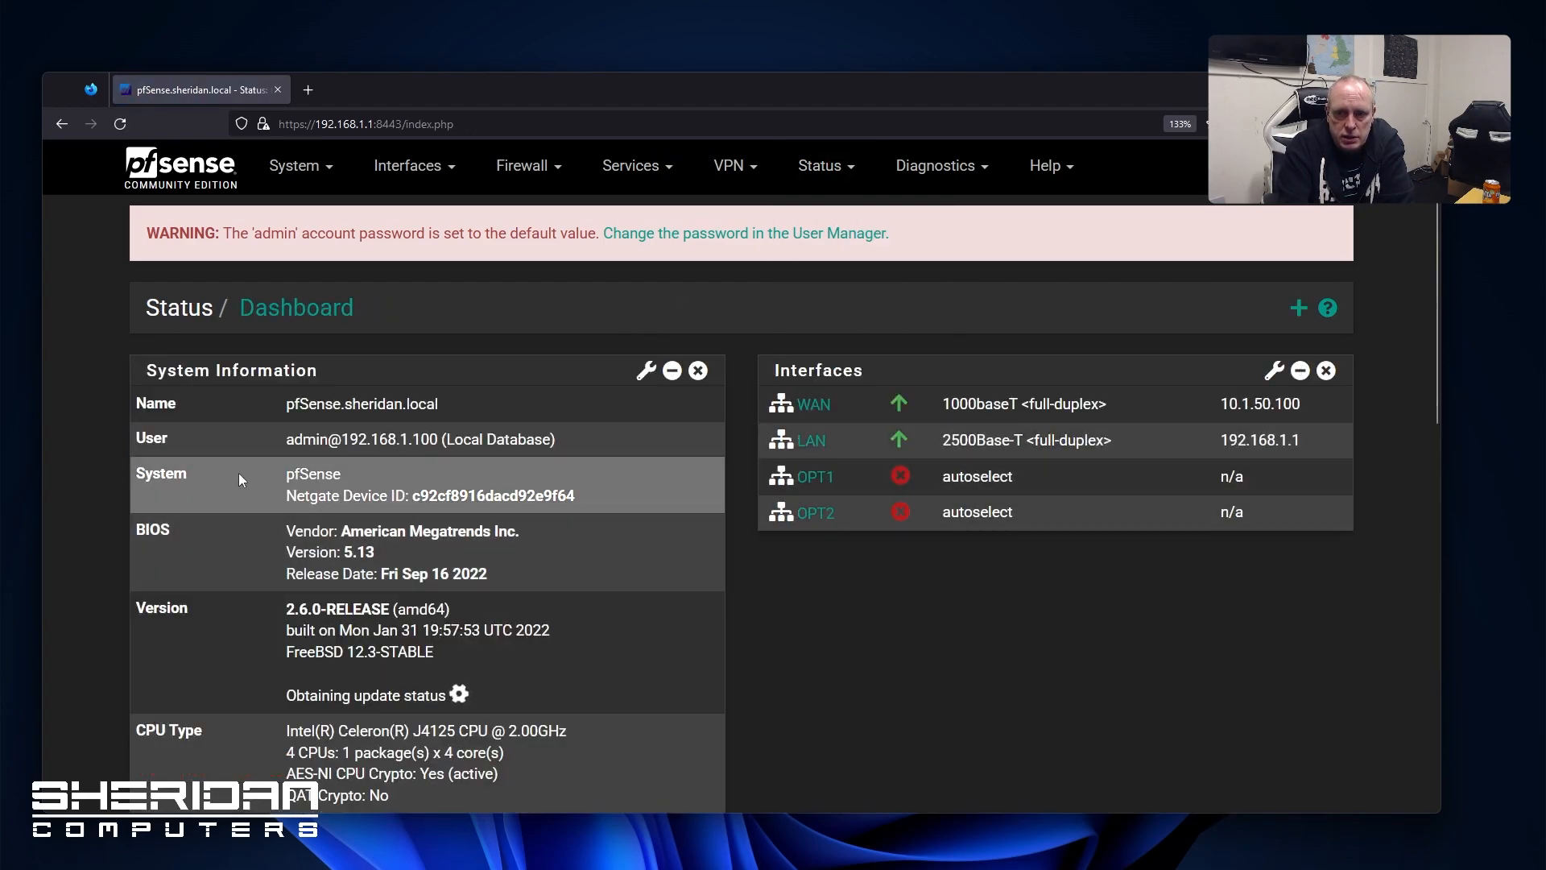
pyautogui.scroll(-6, 408, 638)
pyautogui.scroll(6, 385, 641)
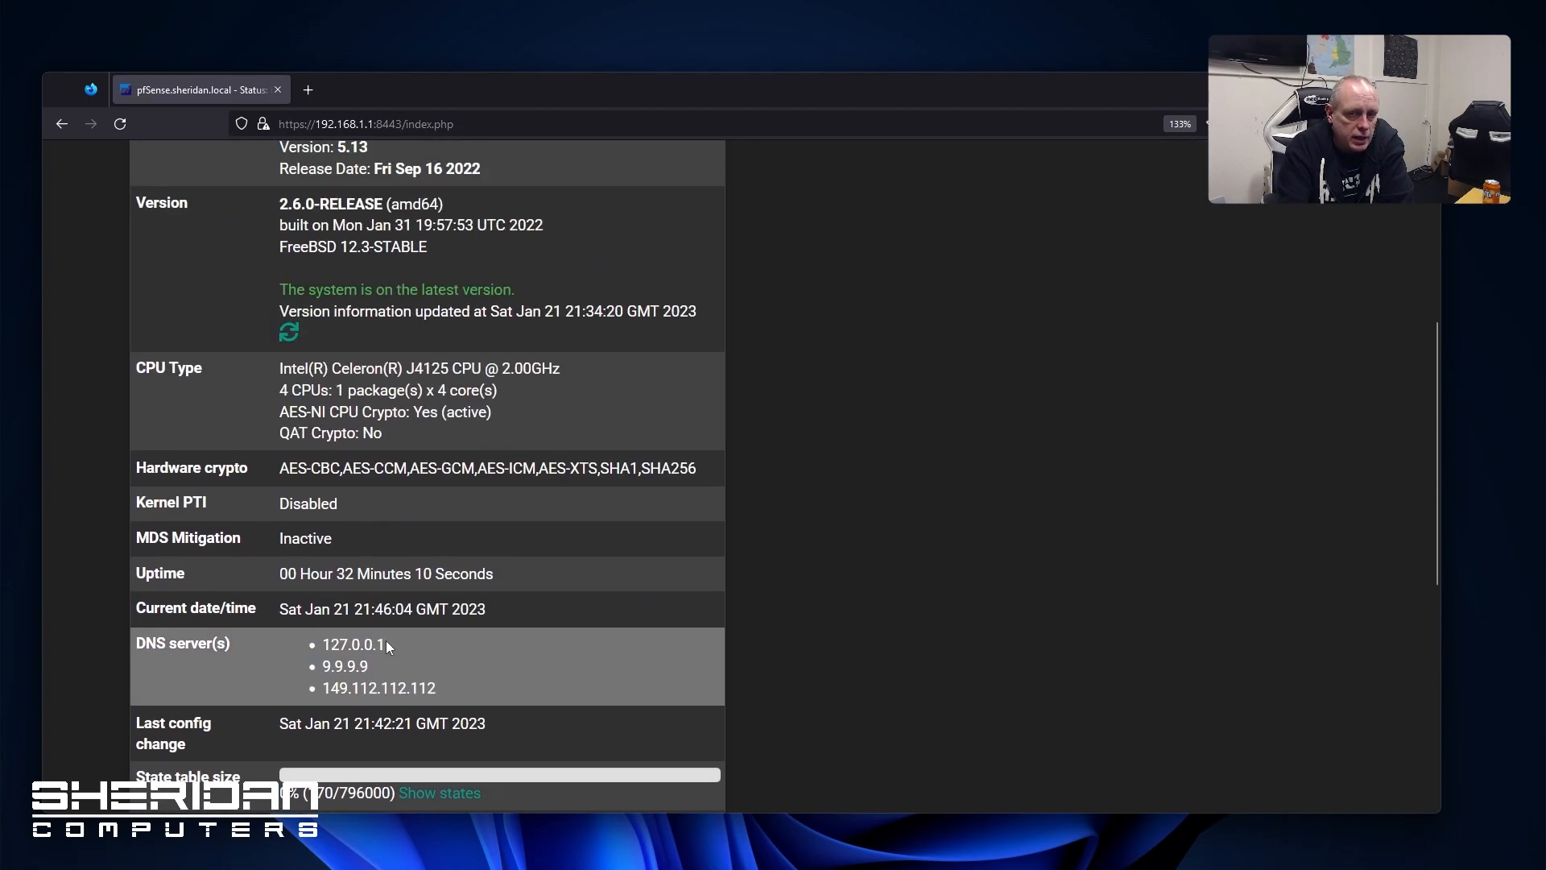
pyautogui.scroll(-9, 372, 605)
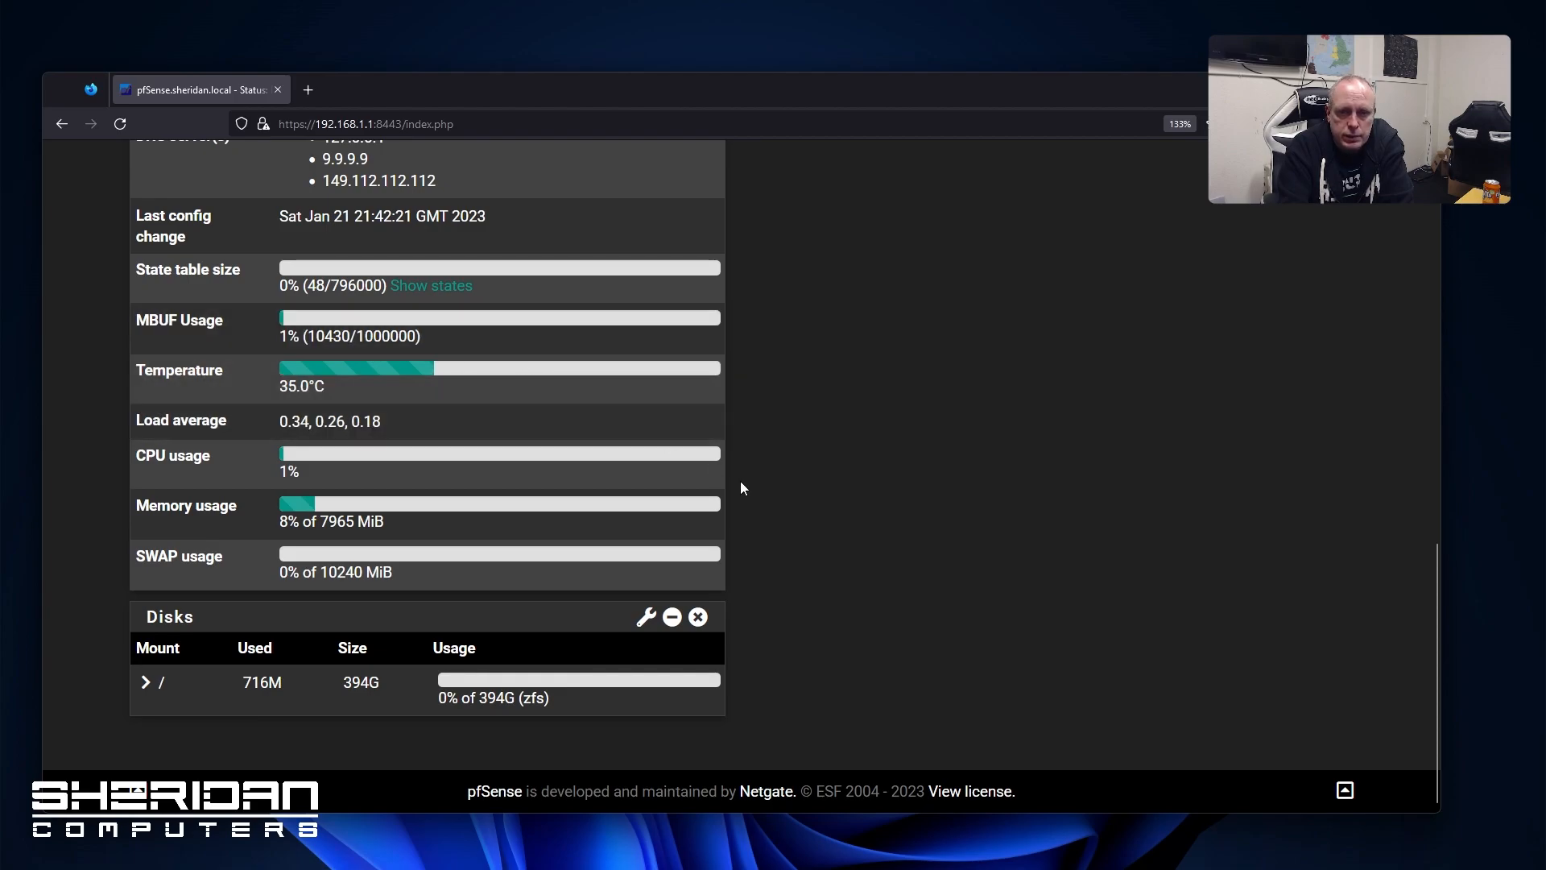
pyautogui.scroll(8, 728, 481)
pyautogui.scroll(2, 723, 480)
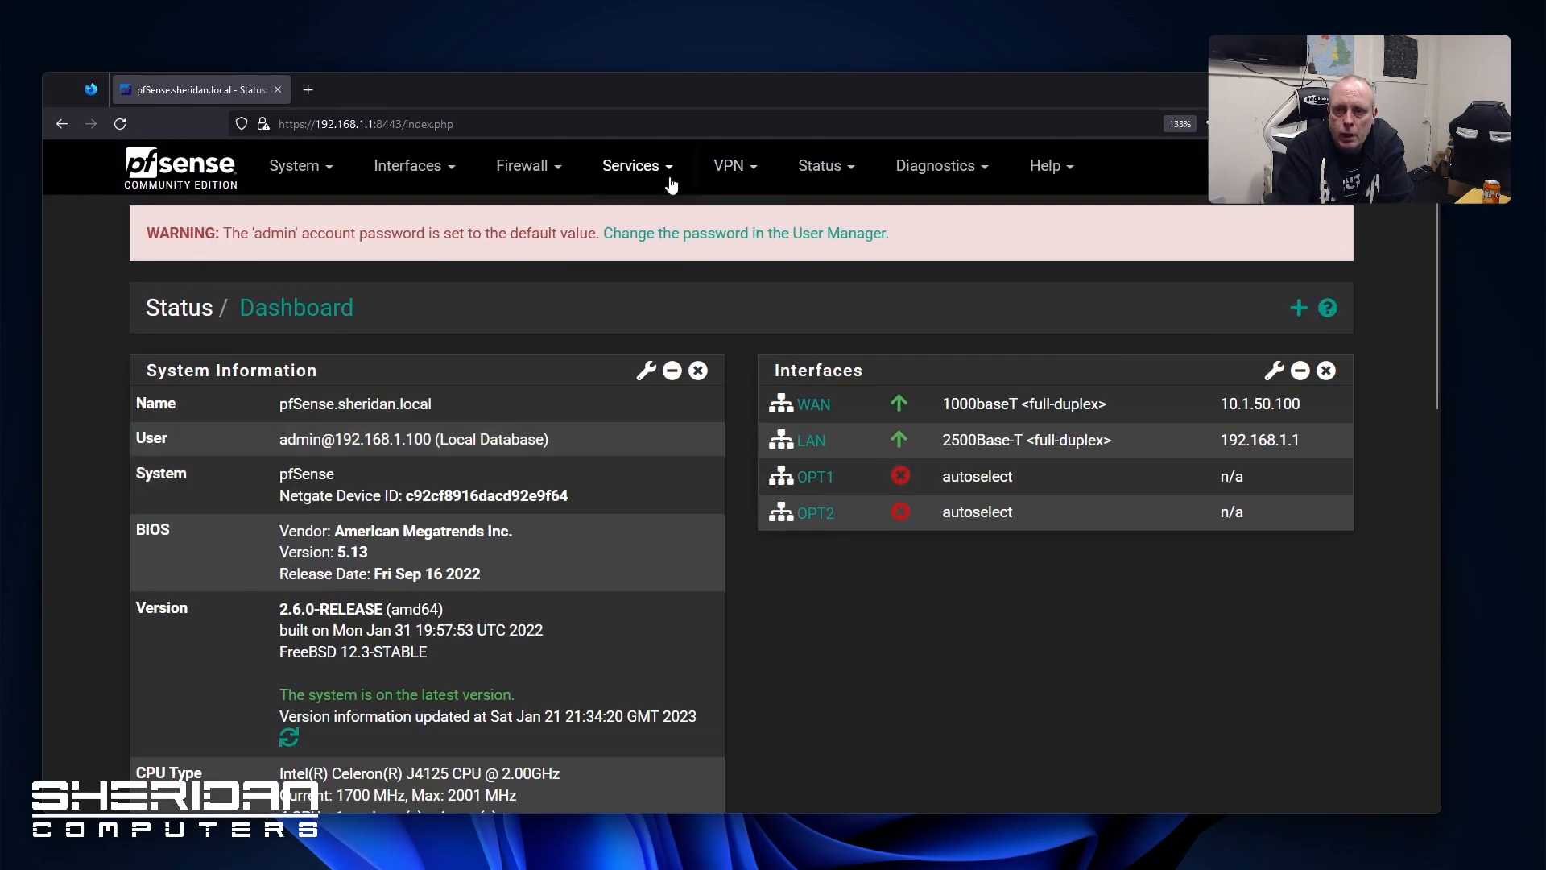
# View DHCP Leases, showing one online lease for 192.168.1.100 in the LAN pool
pyautogui.click(812, 169)
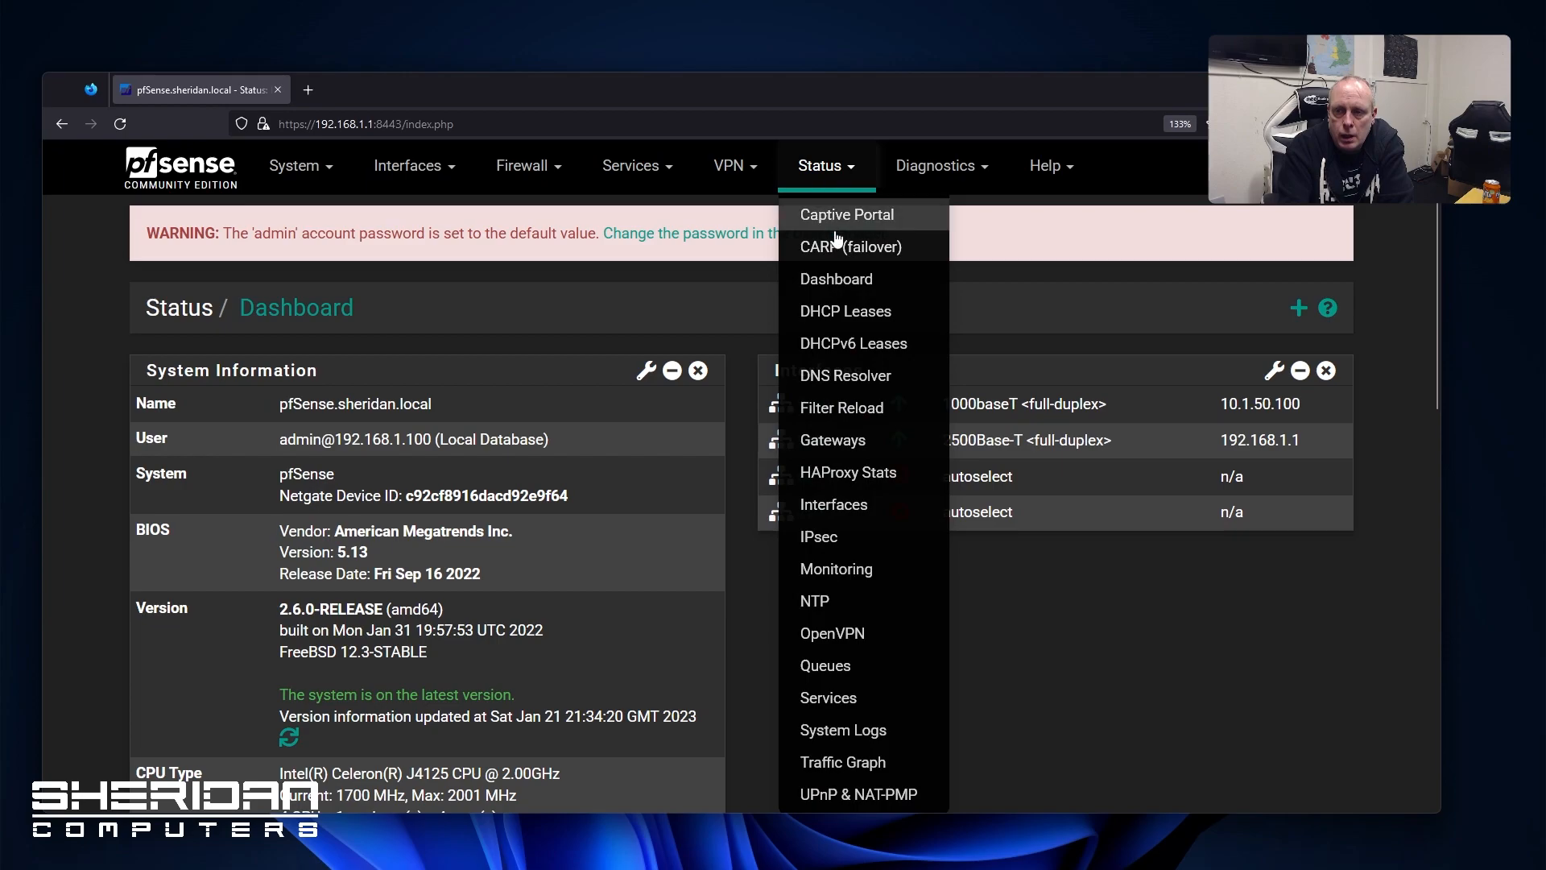
pyautogui.click(837, 319)
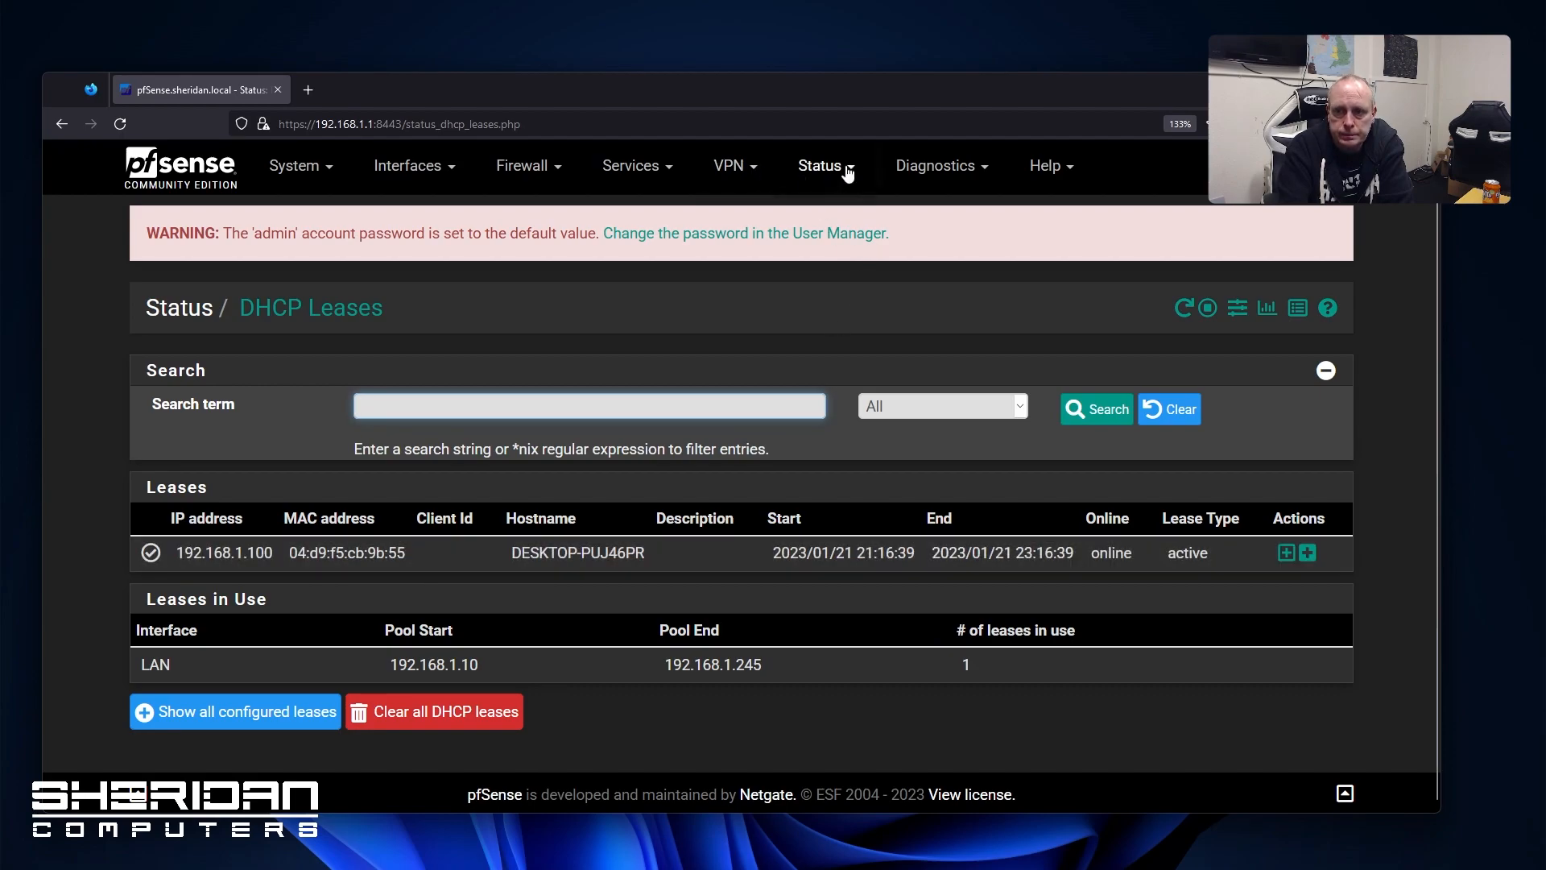
pyautogui.click(817, 166)
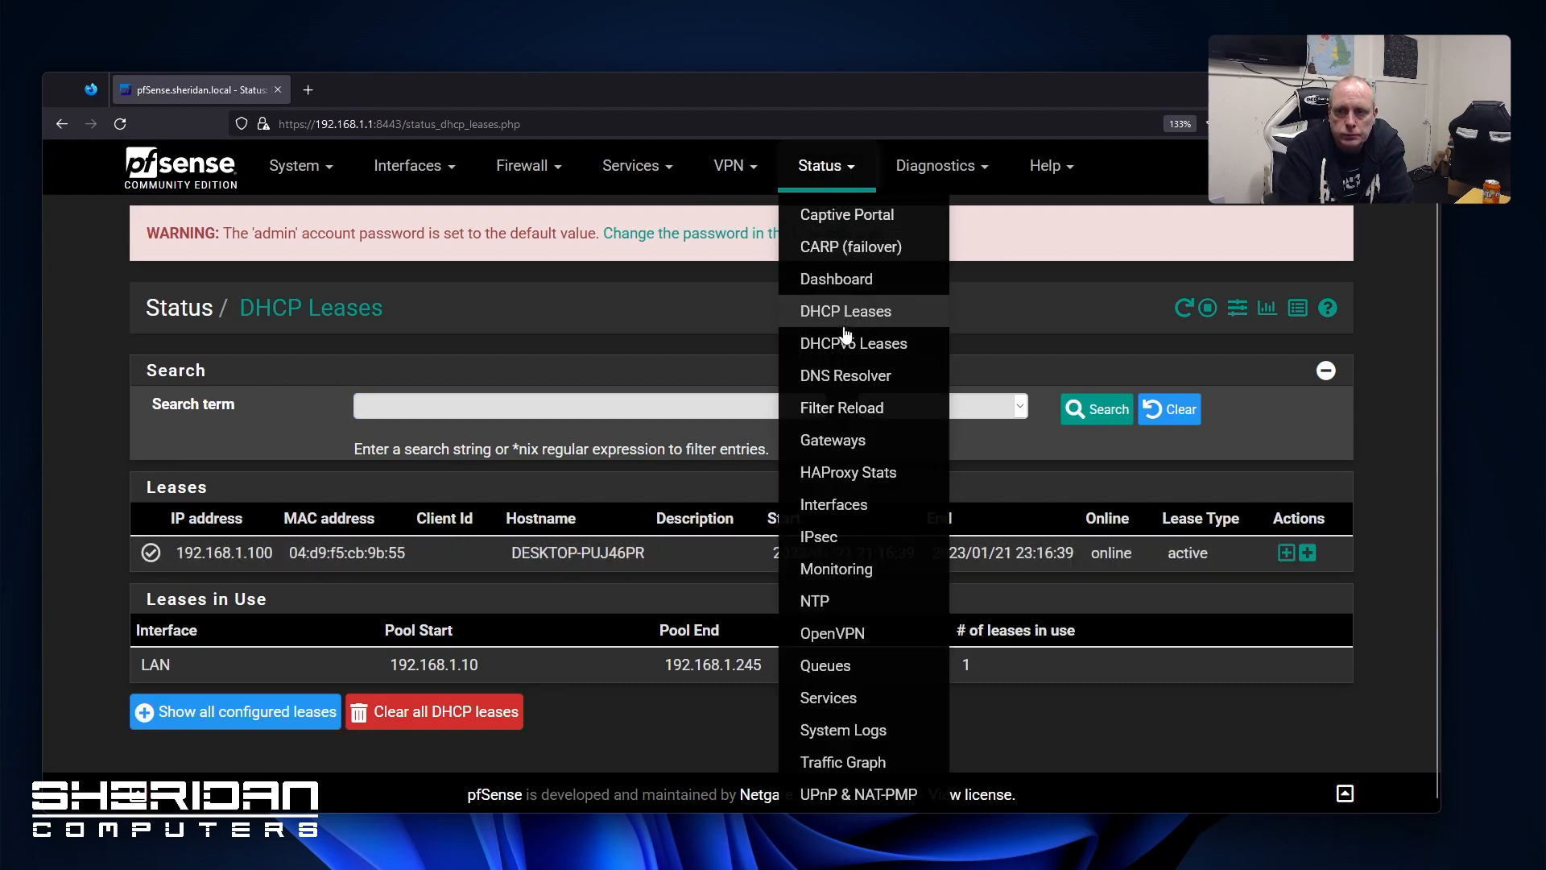
# View Filter Reload, then Gateways status with WAN_DHCP online and the Gateway Groups tab
pyautogui.click(854, 407)
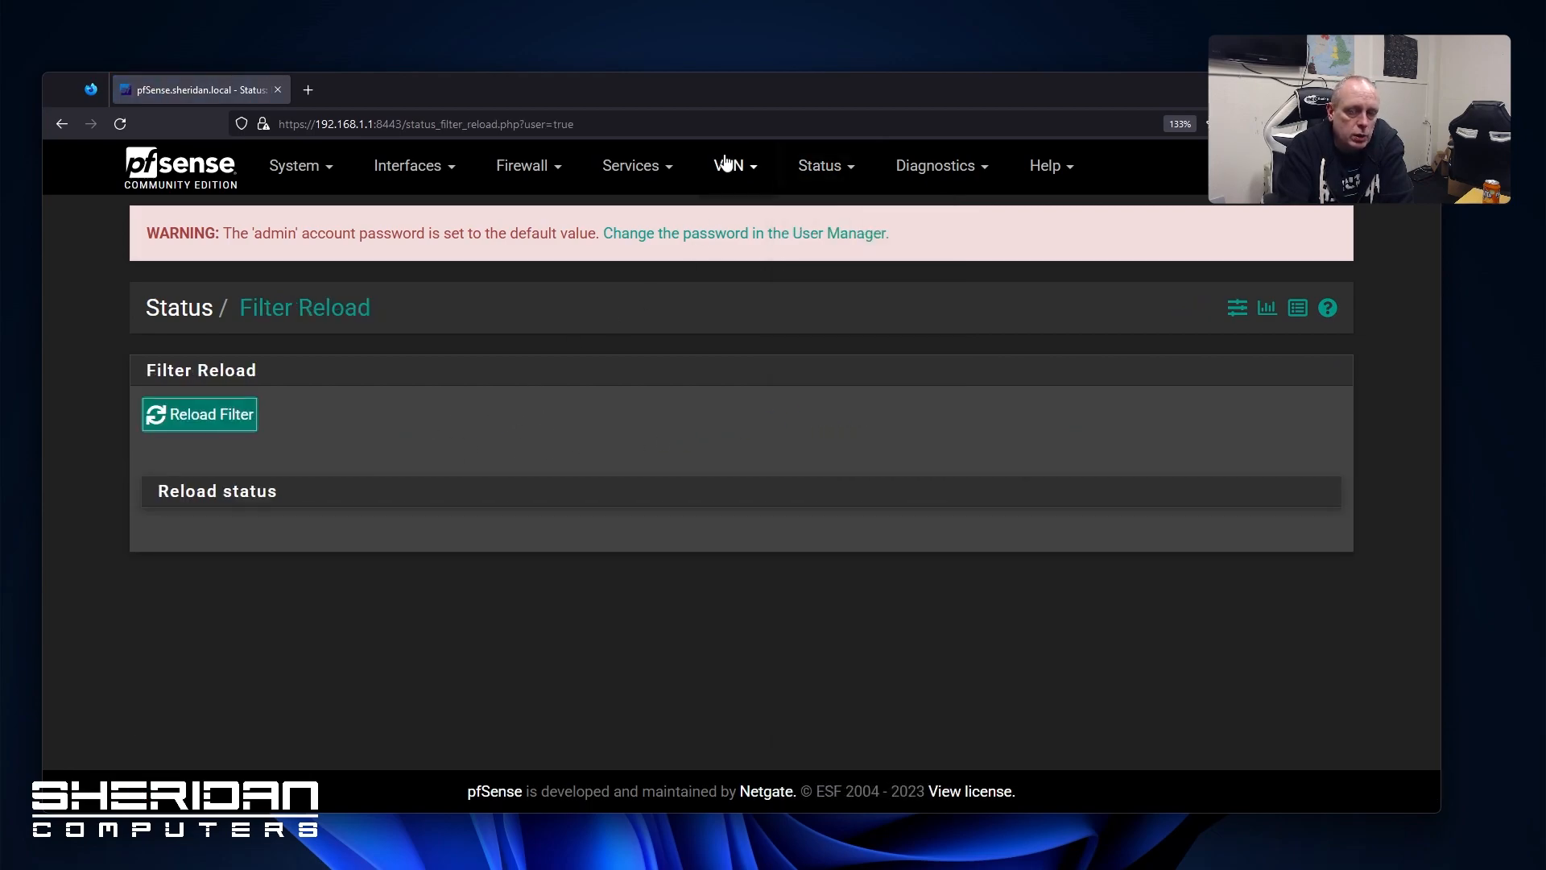
pyautogui.click(798, 171)
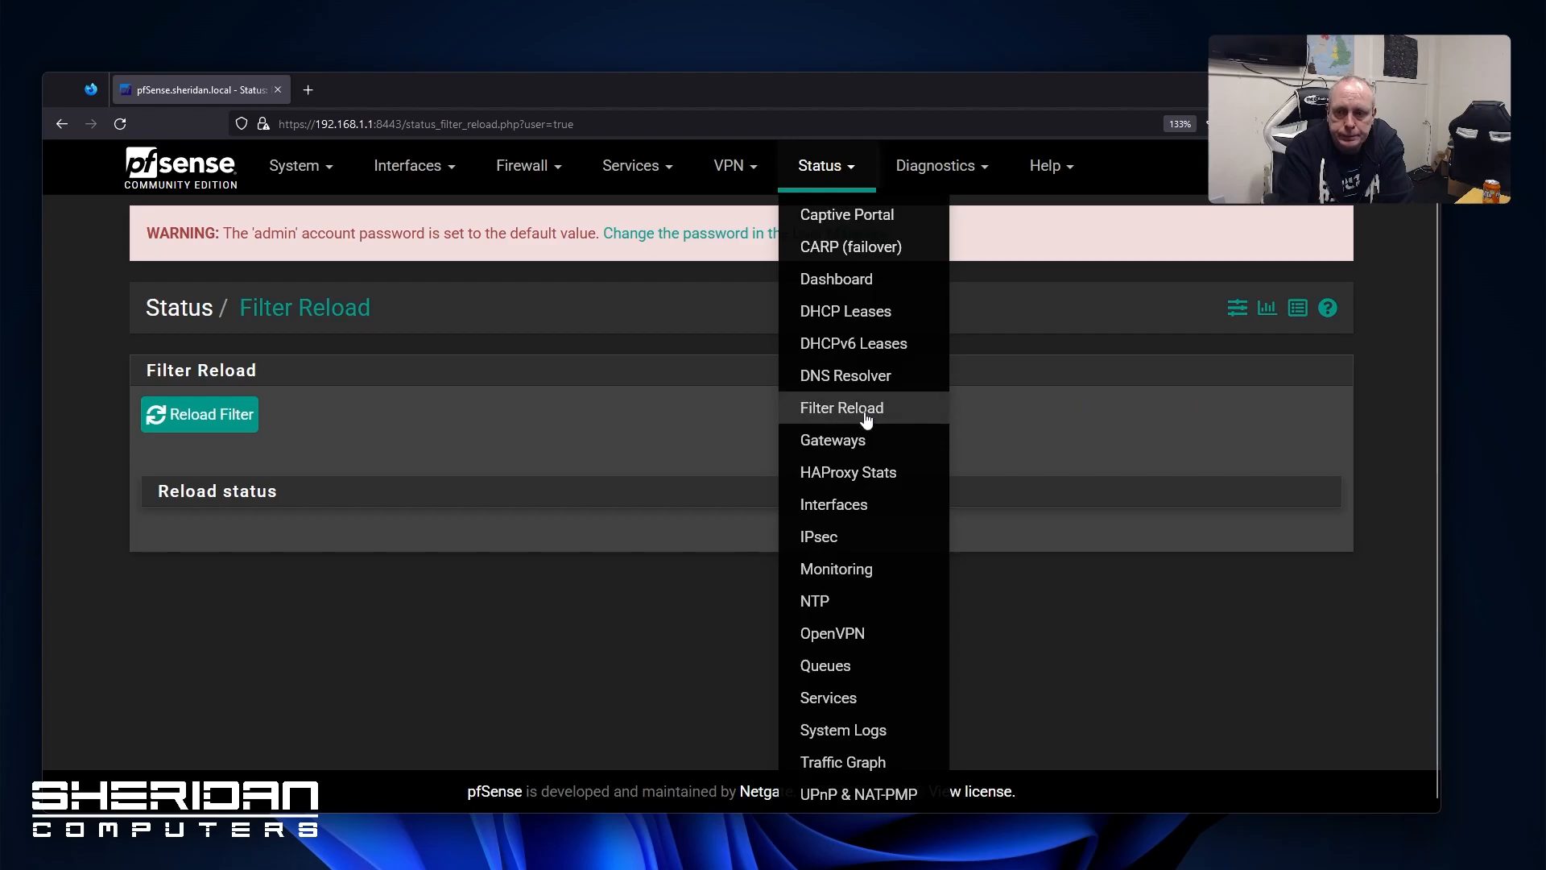
pyautogui.click(875, 443)
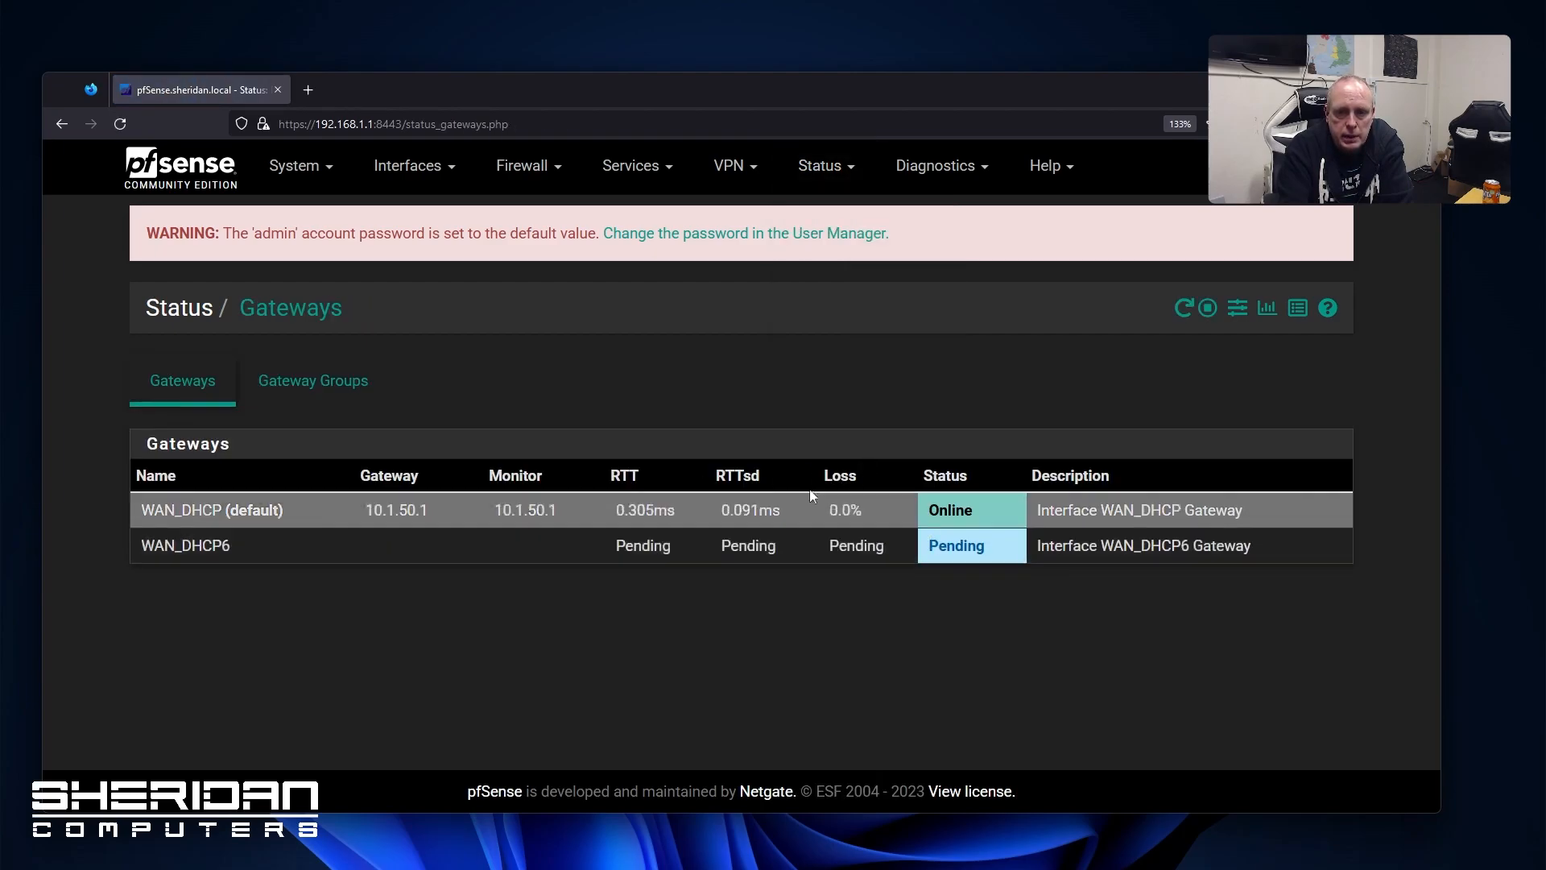
pyautogui.click(379, 390)
pyautogui.click(177, 392)
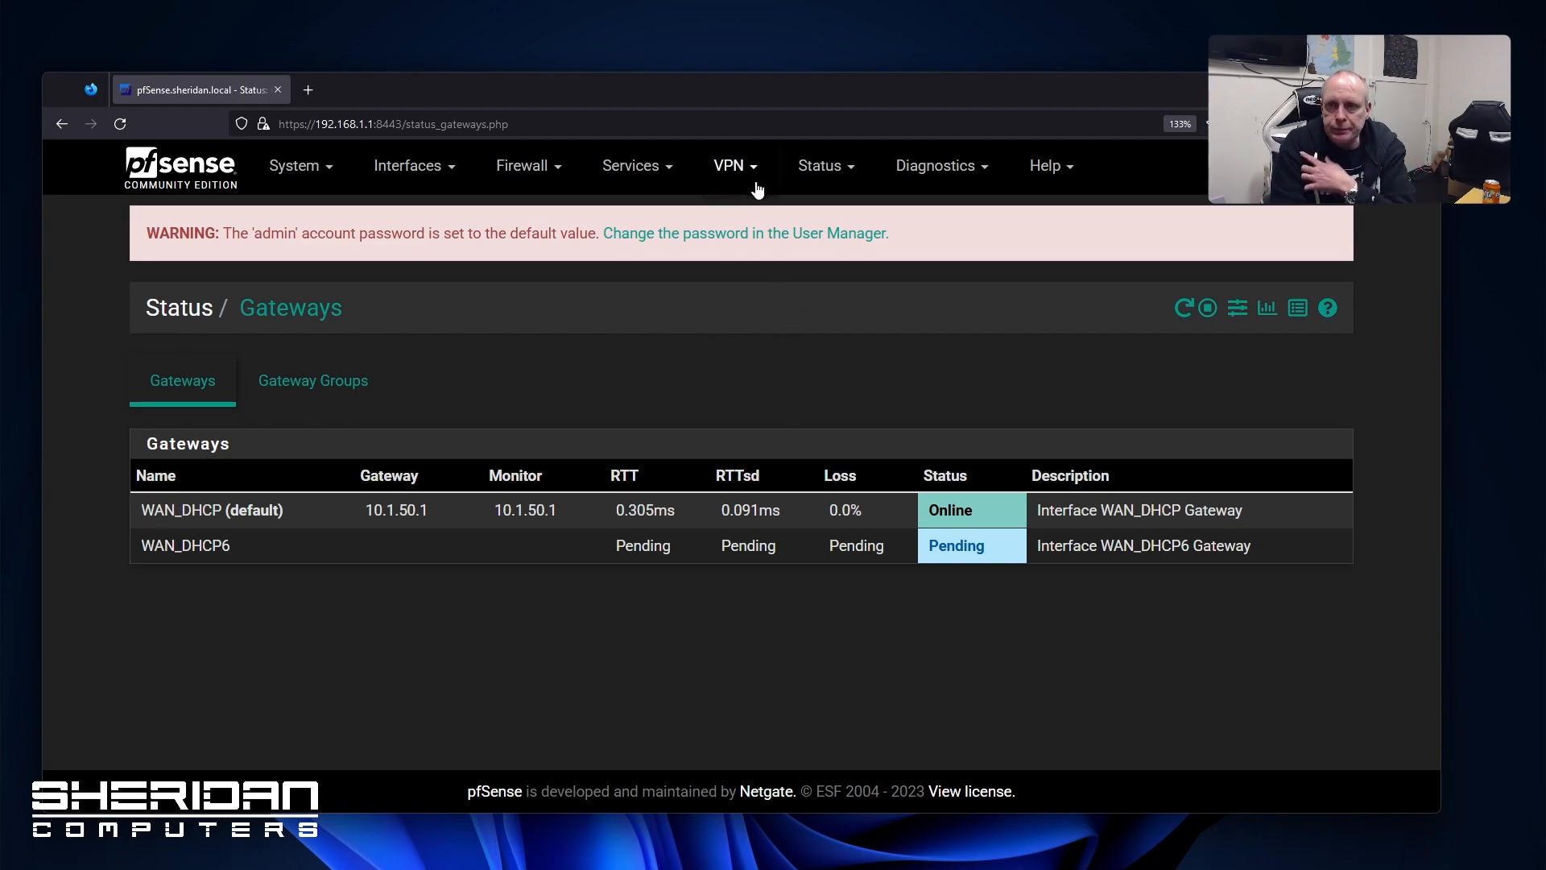
# Check the HAProxy Stats page and return to the Gateways status page
pyautogui.click(804, 170)
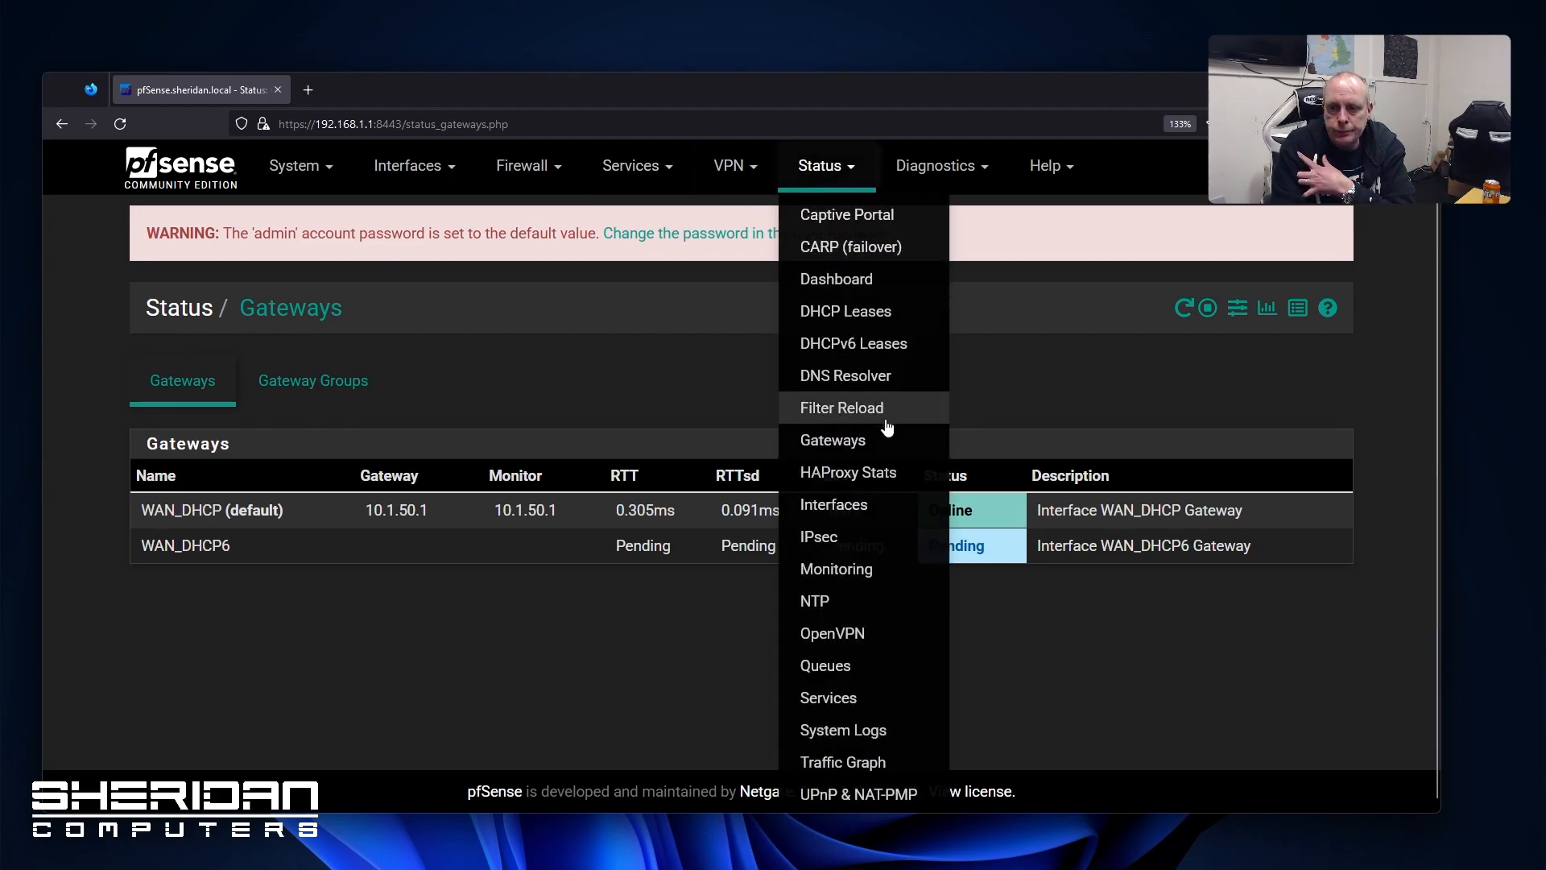
pyautogui.click(900, 481)
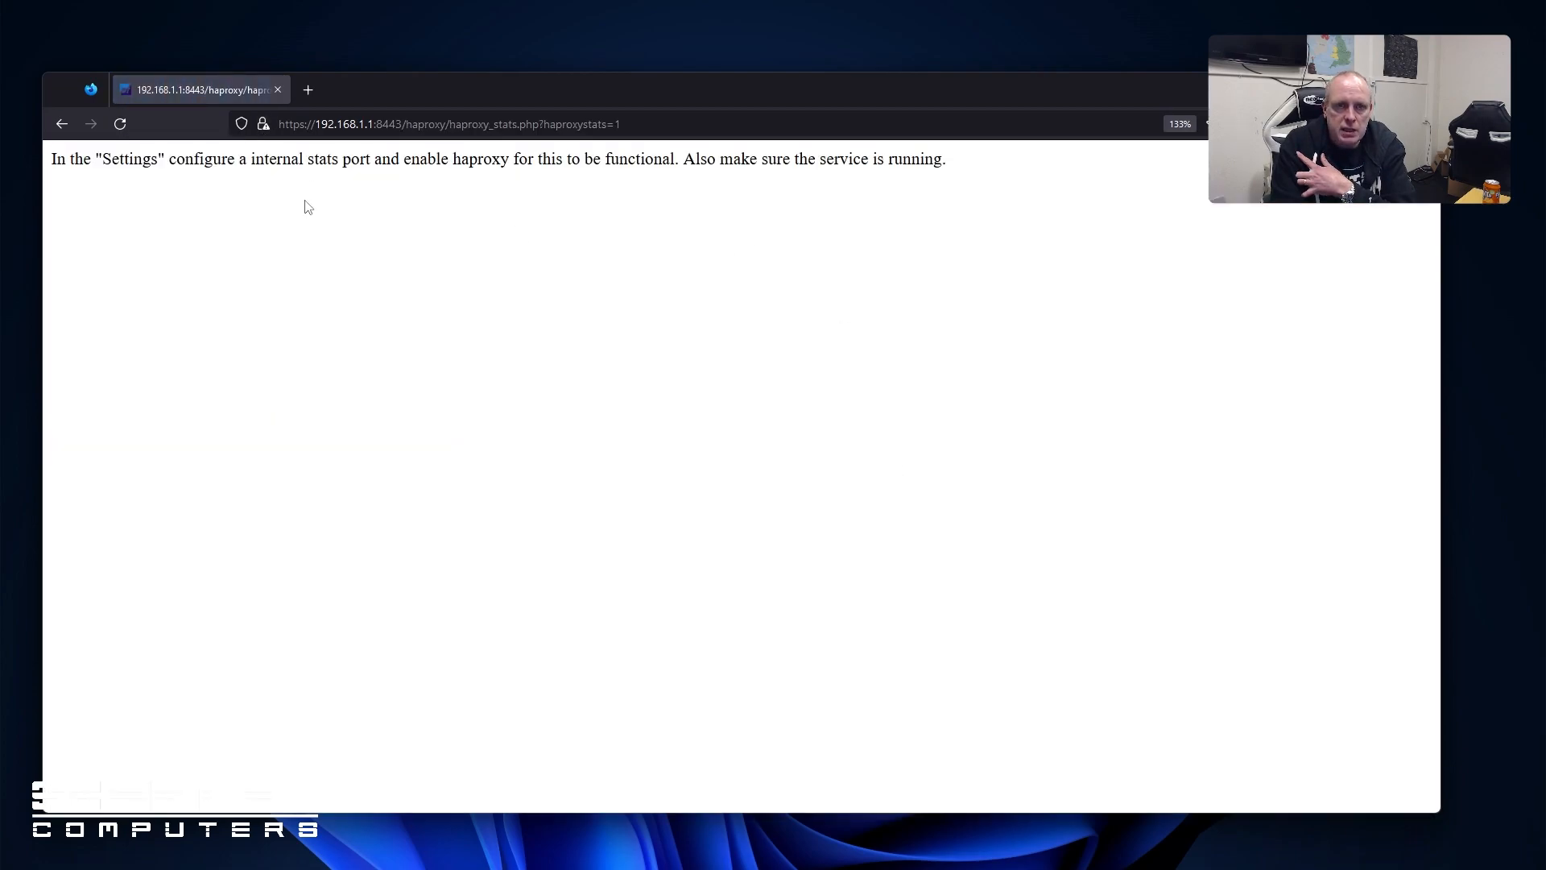
pyautogui.click(60, 124)
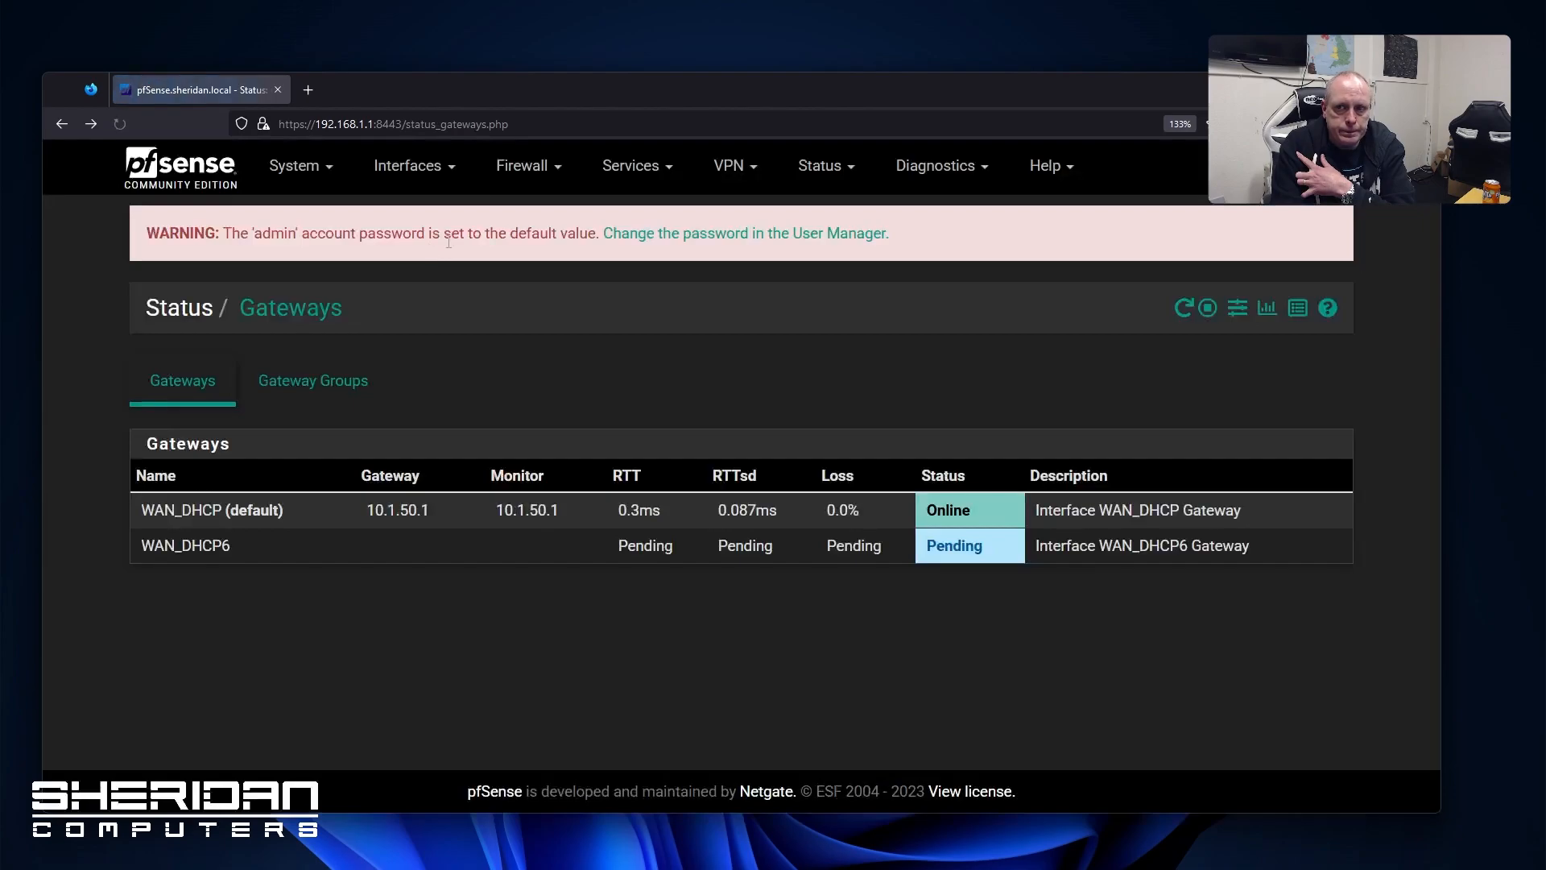
pyautogui.click(821, 165)
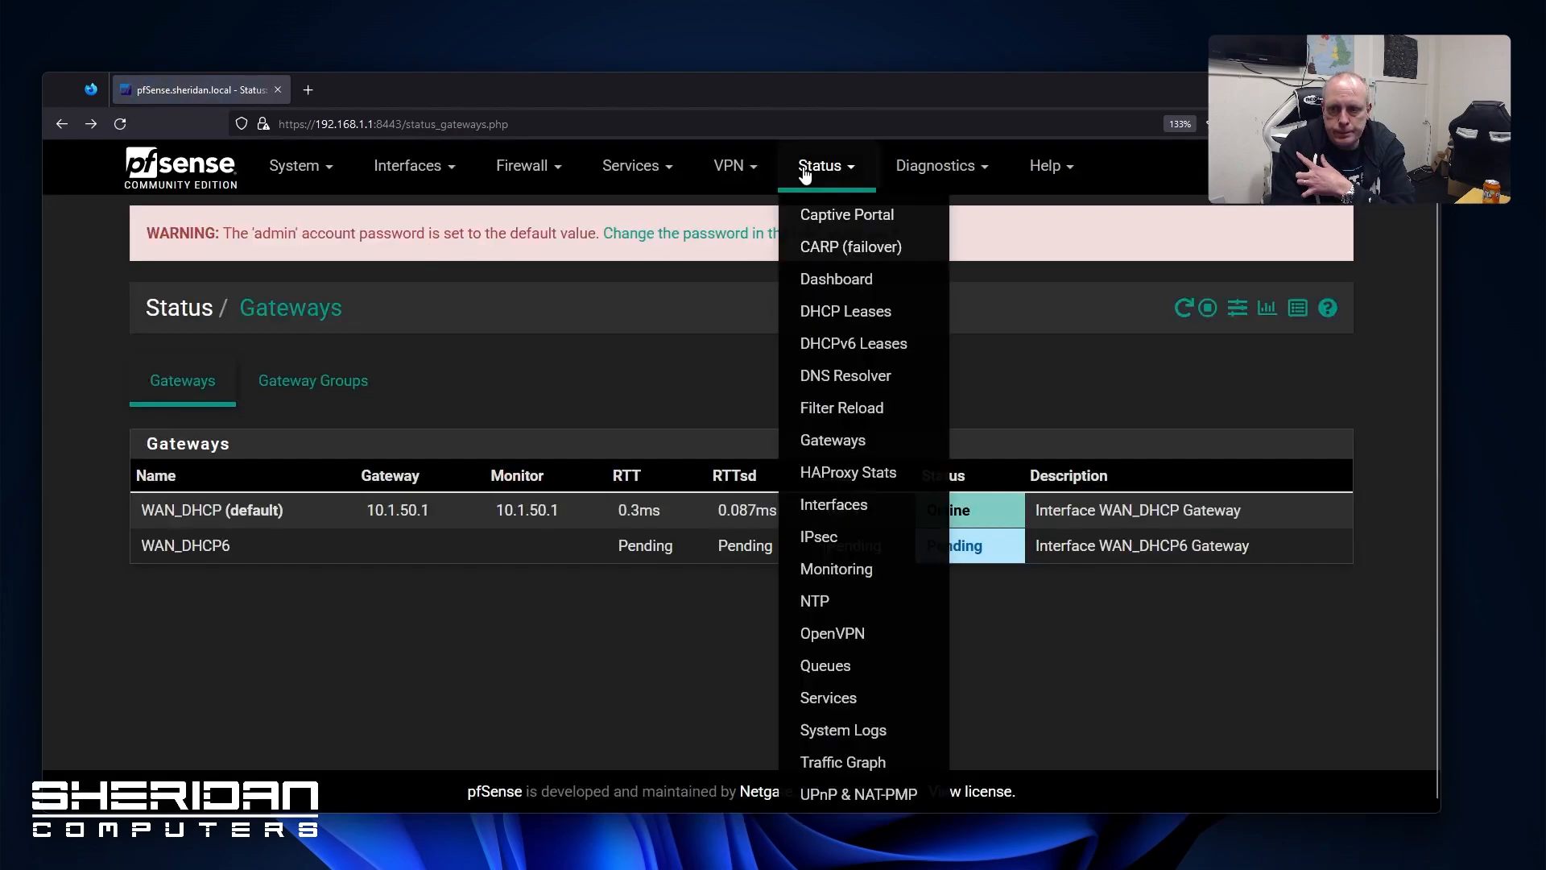
# Review the Interfaces status page and the Monitoring graphs
pyautogui.click(864, 507)
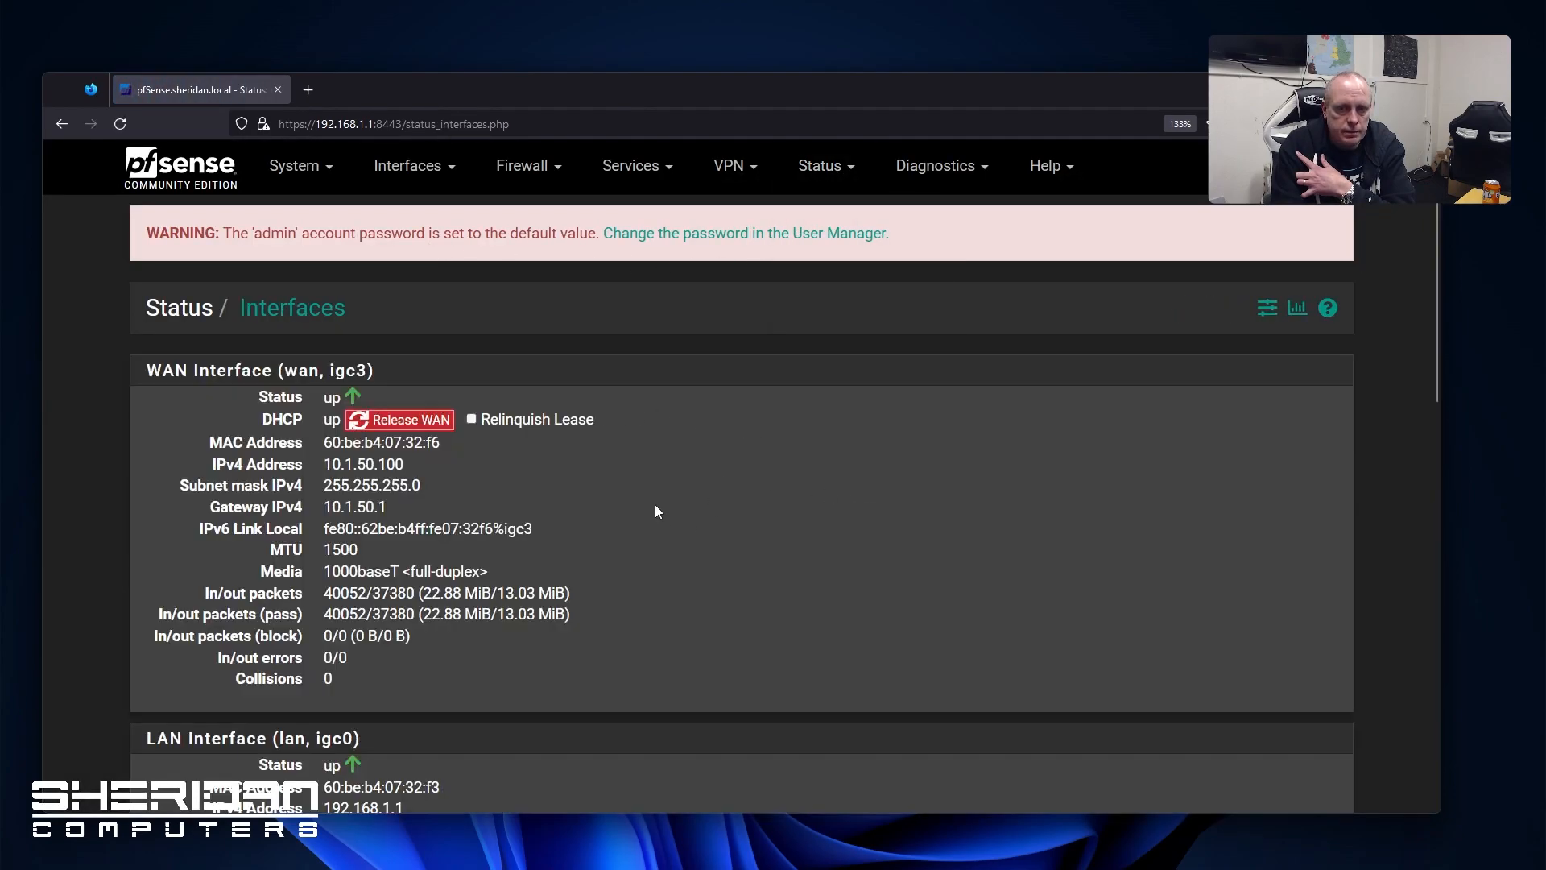
pyautogui.scroll(-2, 655, 507)
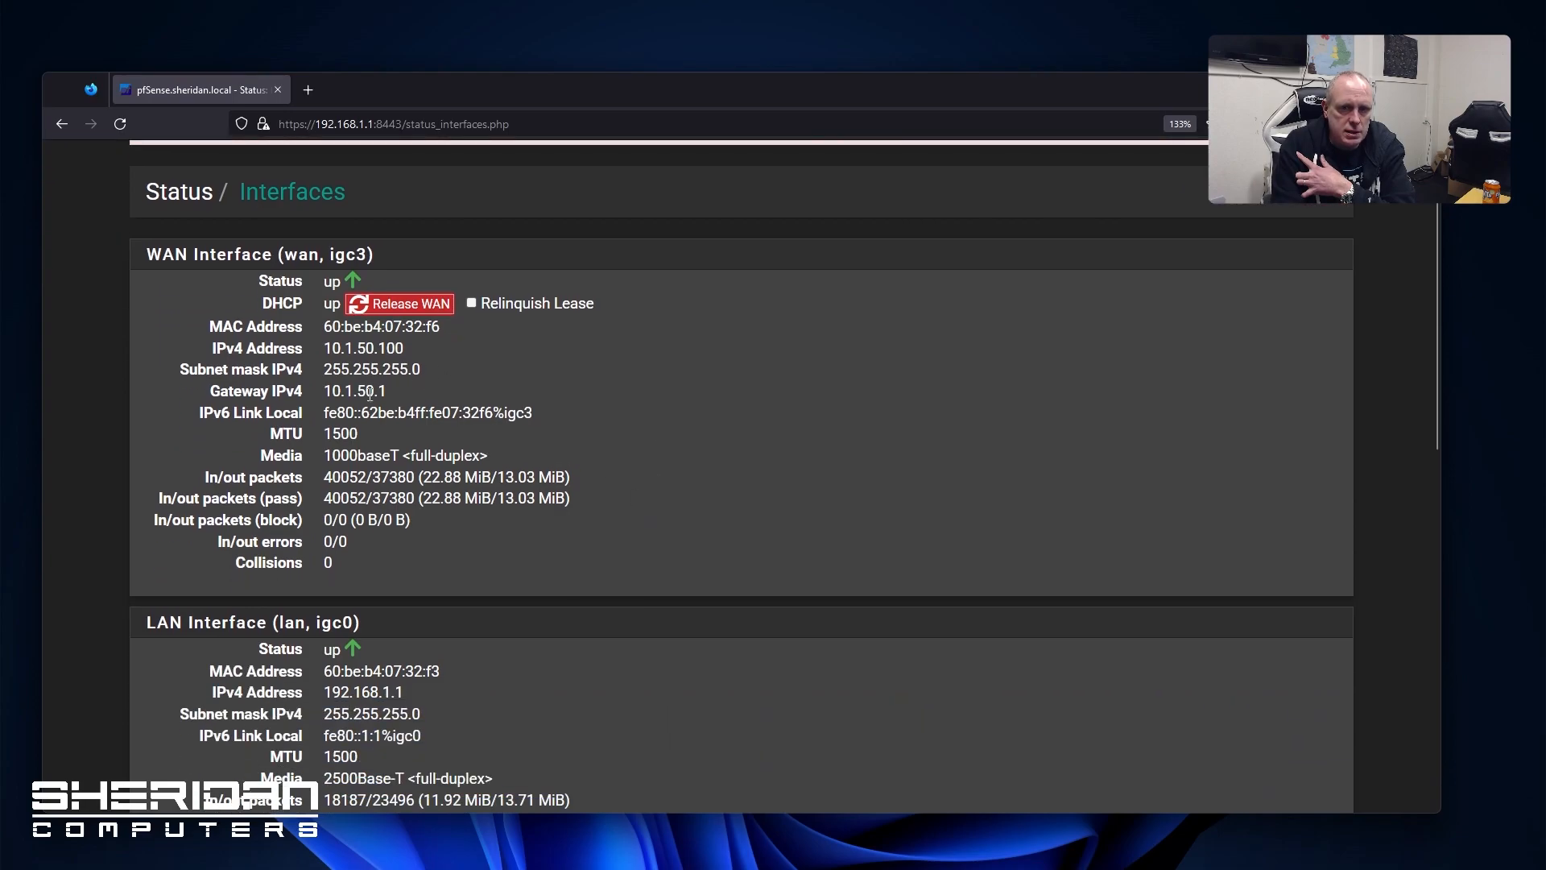
pyautogui.scroll(-4, 522, 445)
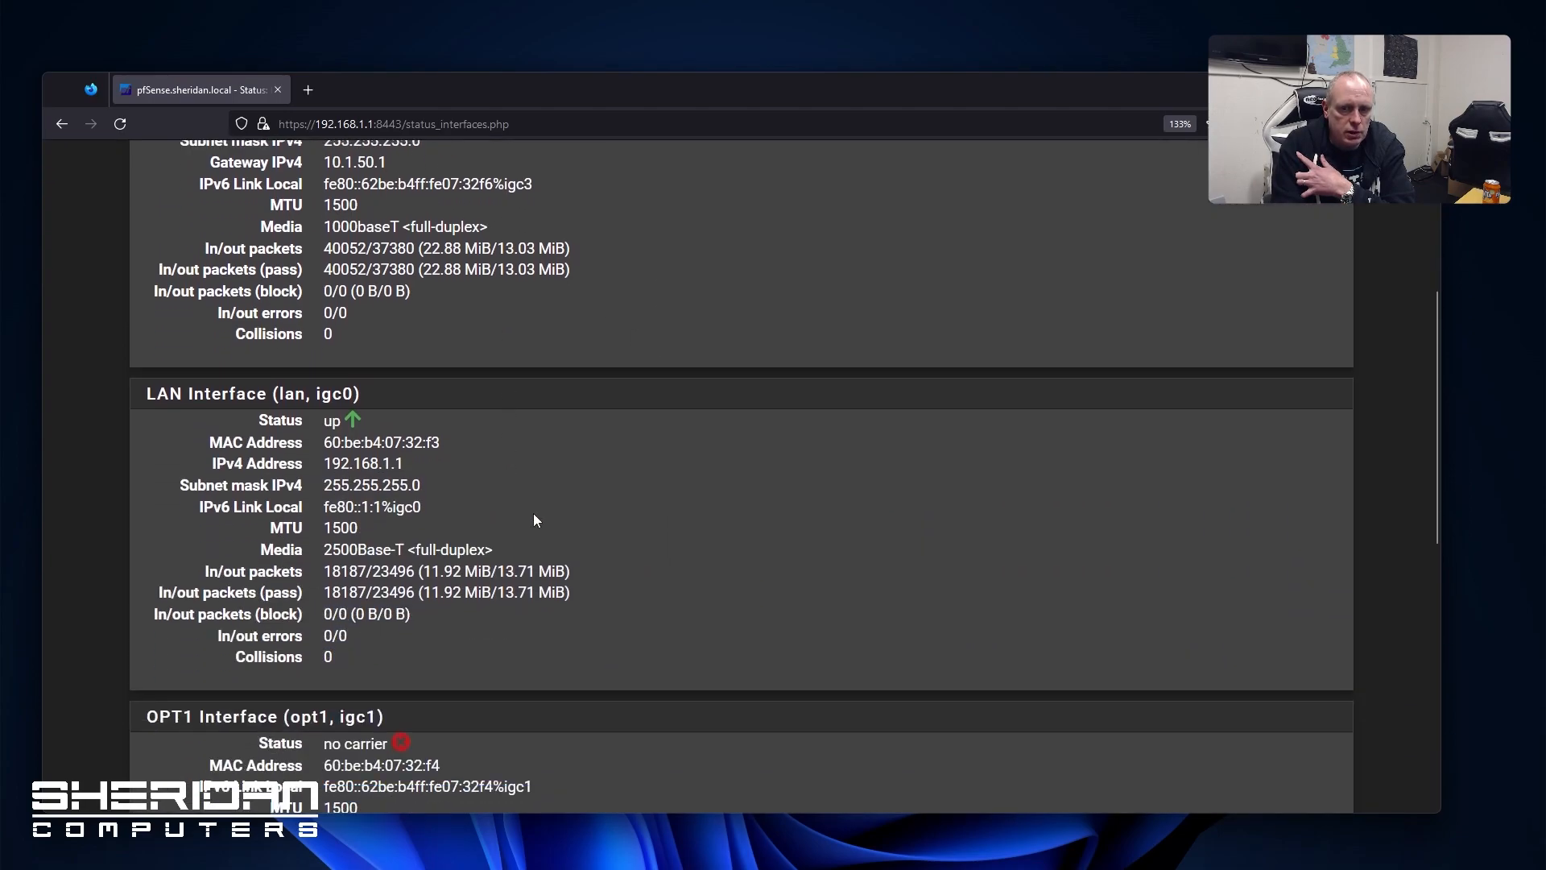
pyautogui.scroll(6, 536, 507)
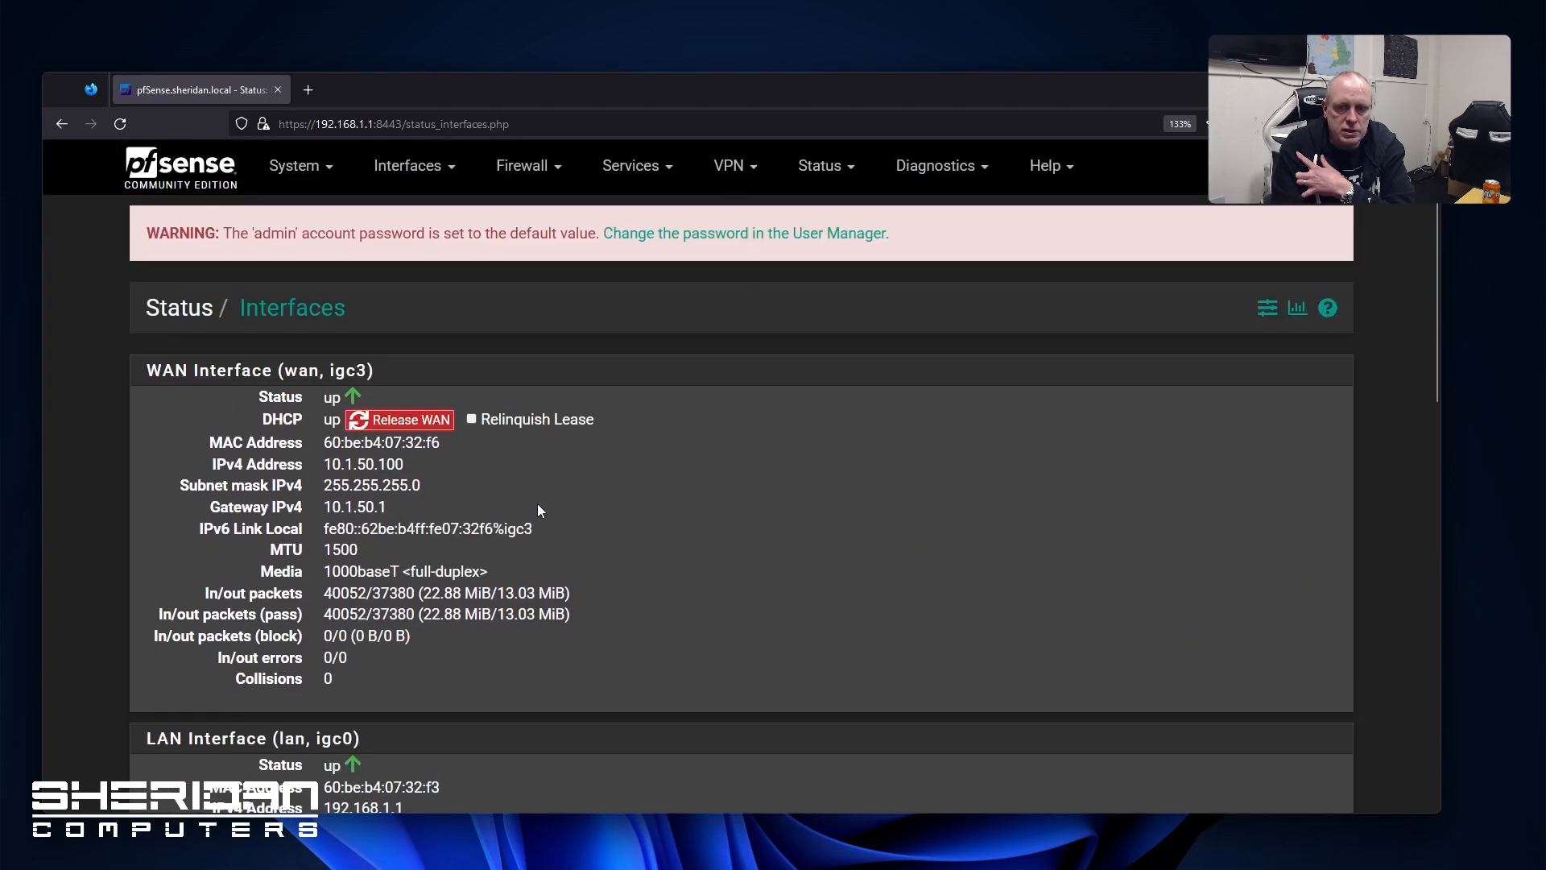
pyautogui.click(802, 170)
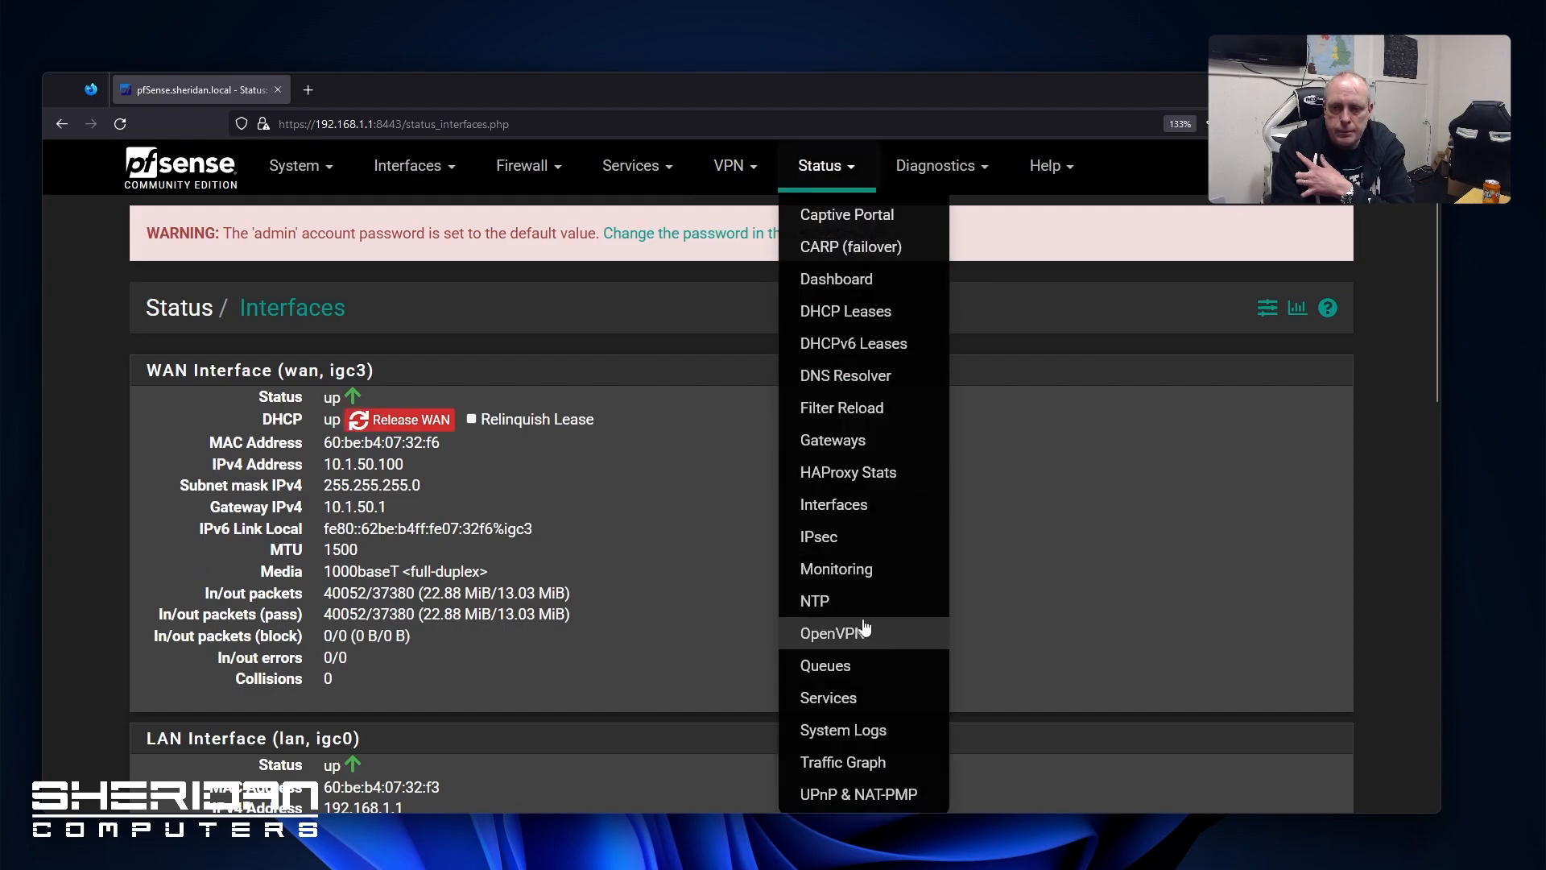
pyautogui.click(862, 572)
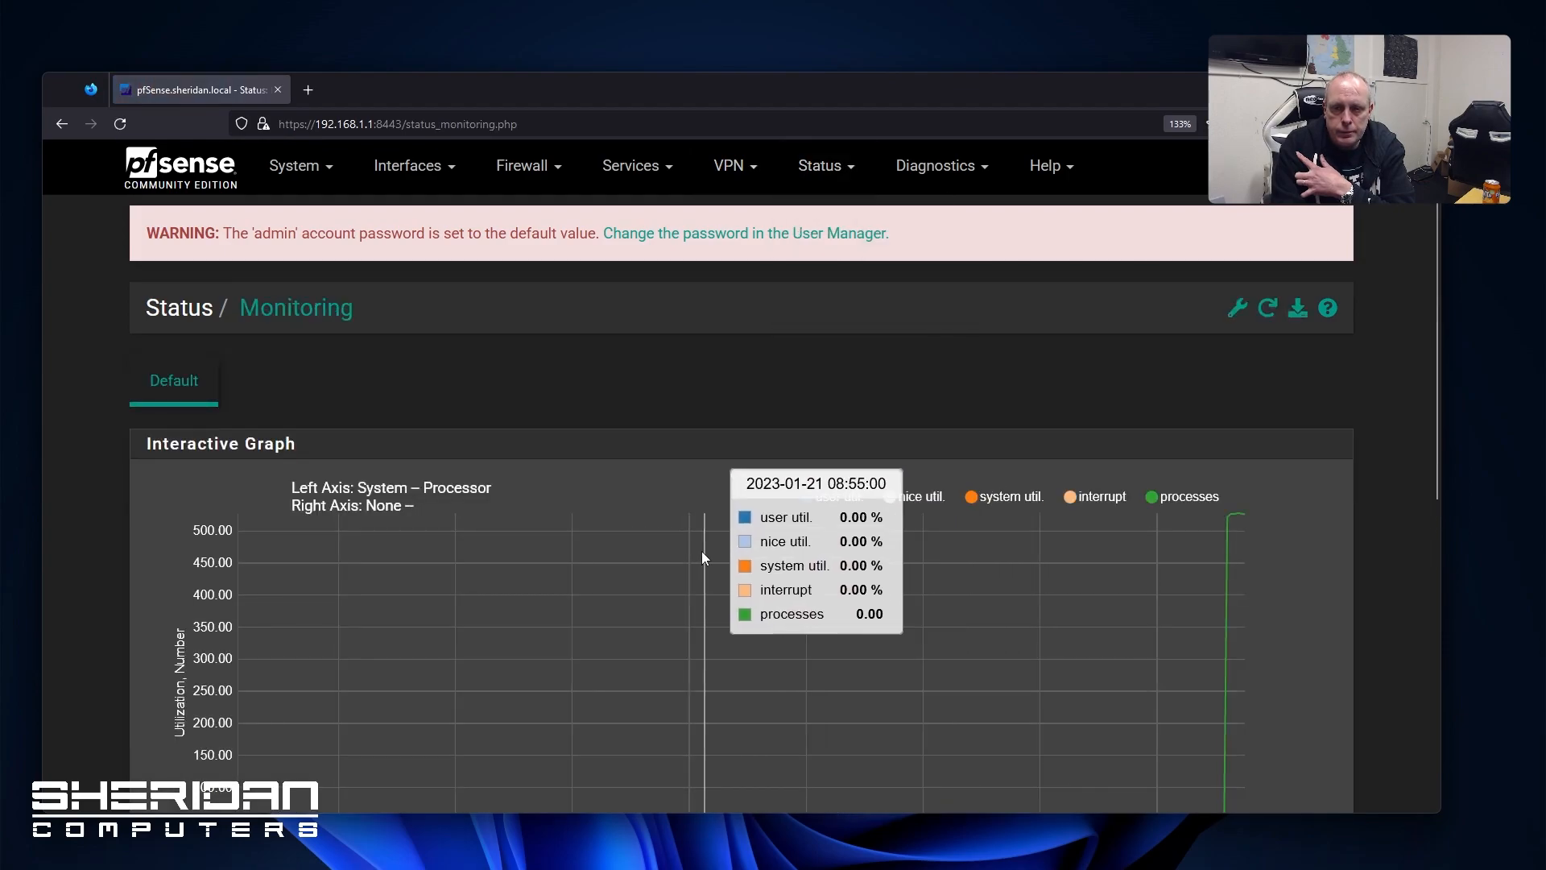
pyautogui.scroll(-6, 65, 527)
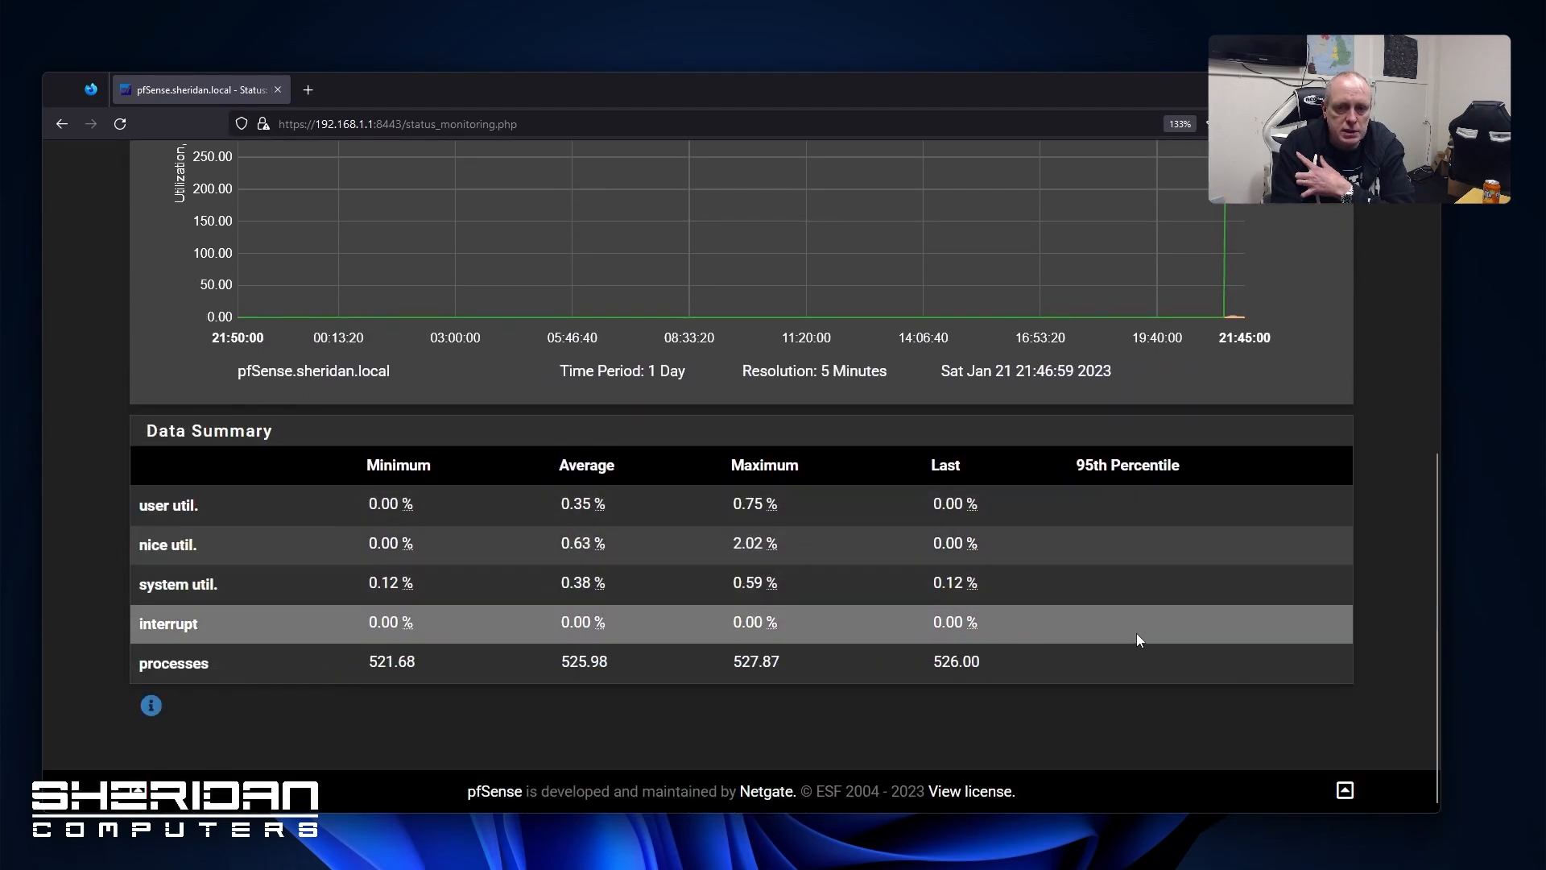
pyautogui.scroll(6, 1137, 632)
# Check the NTP status and Traffic Queues status pages
pyautogui.click(793, 167)
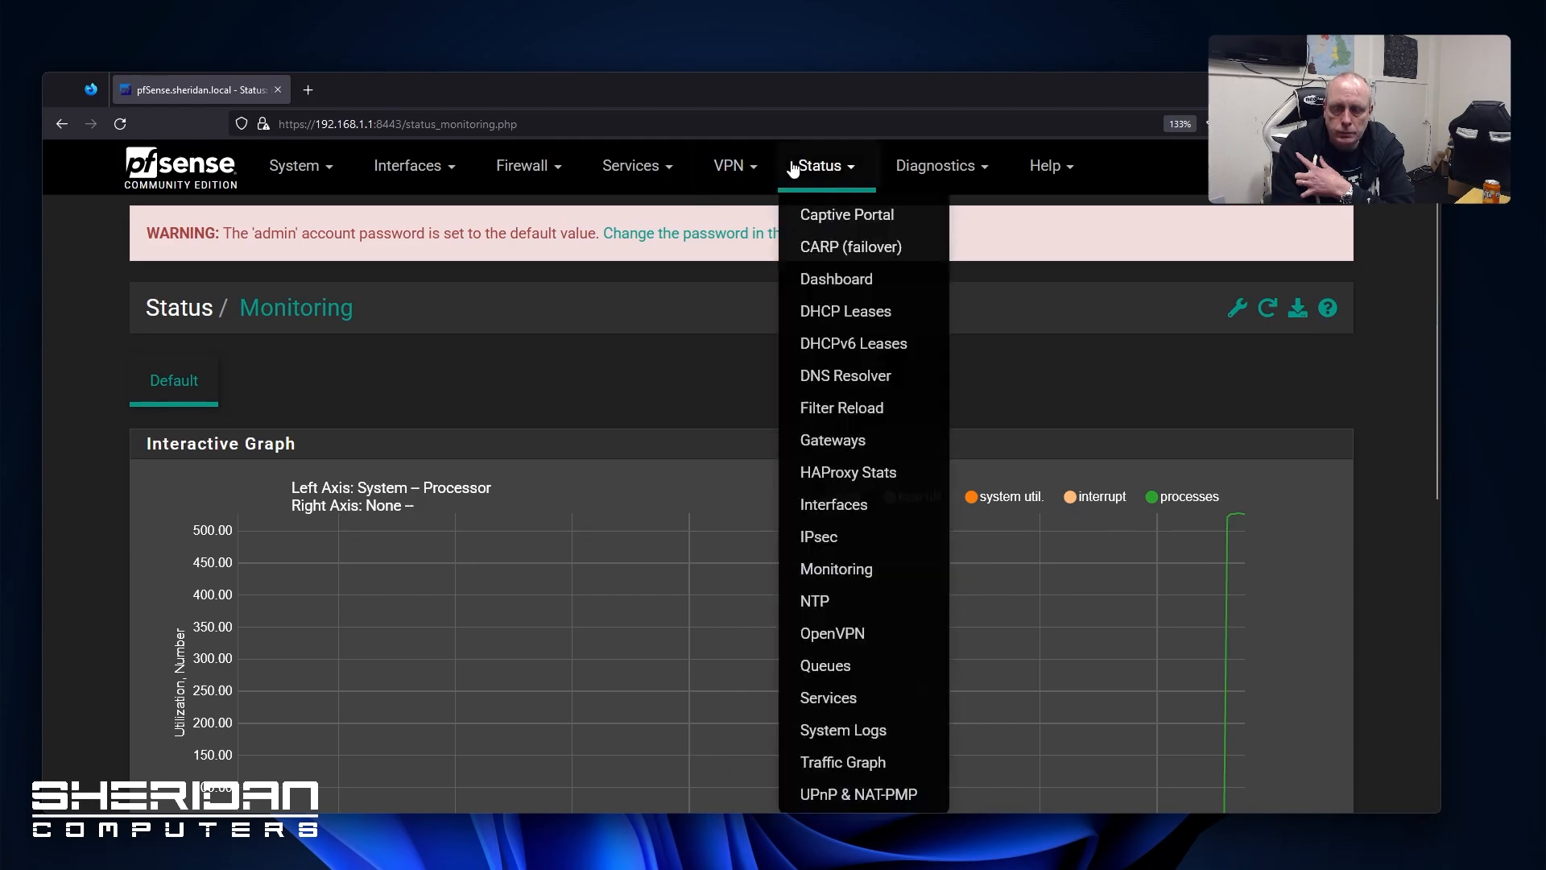
pyautogui.scroll(-2, 922, 475)
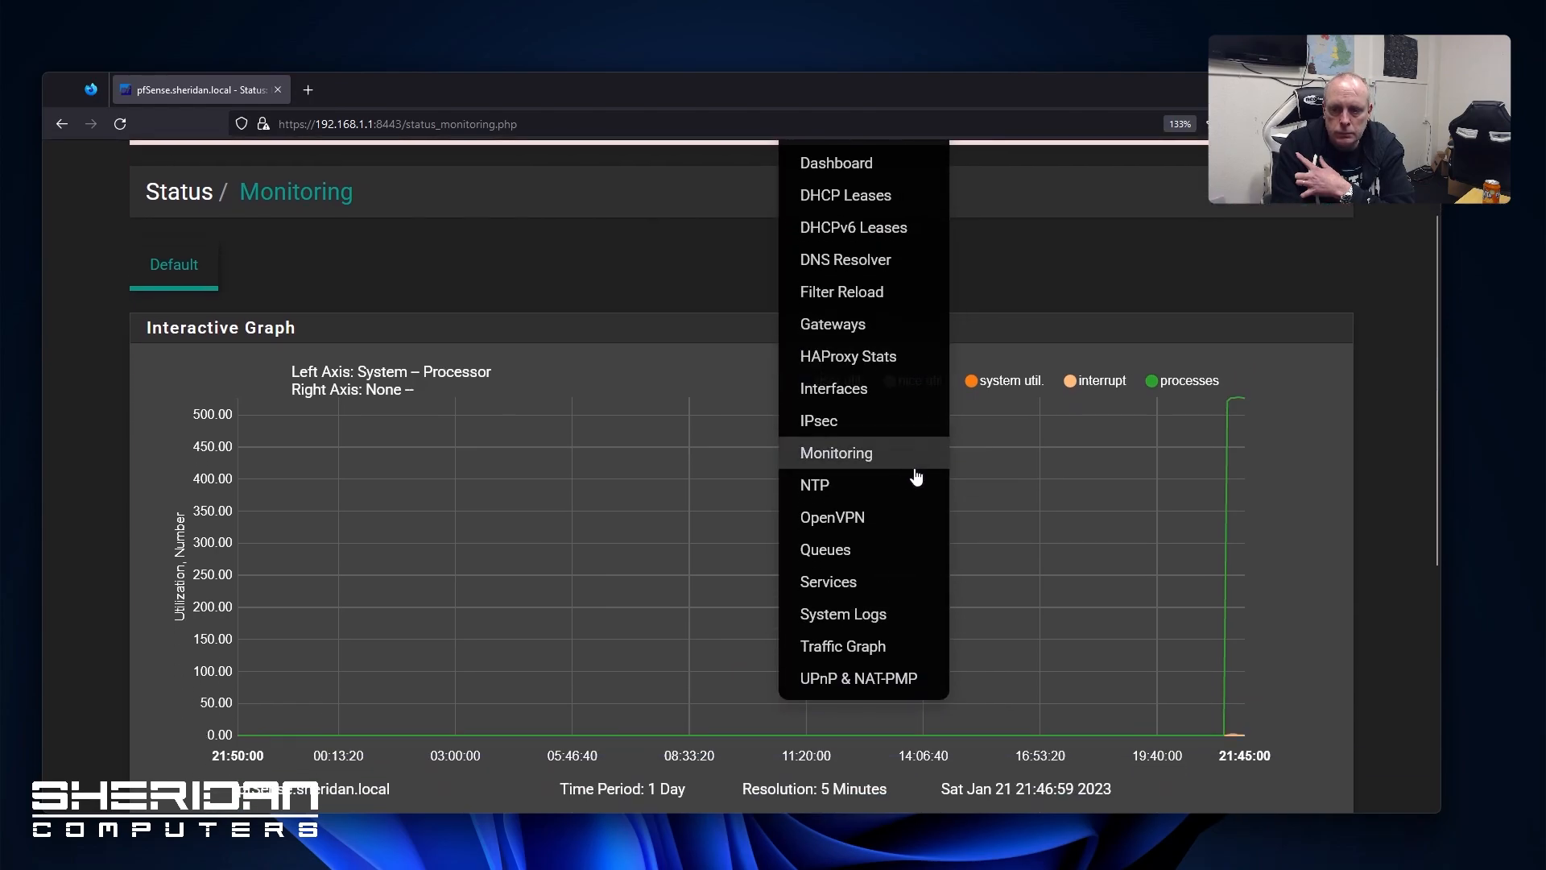
pyautogui.click(897, 486)
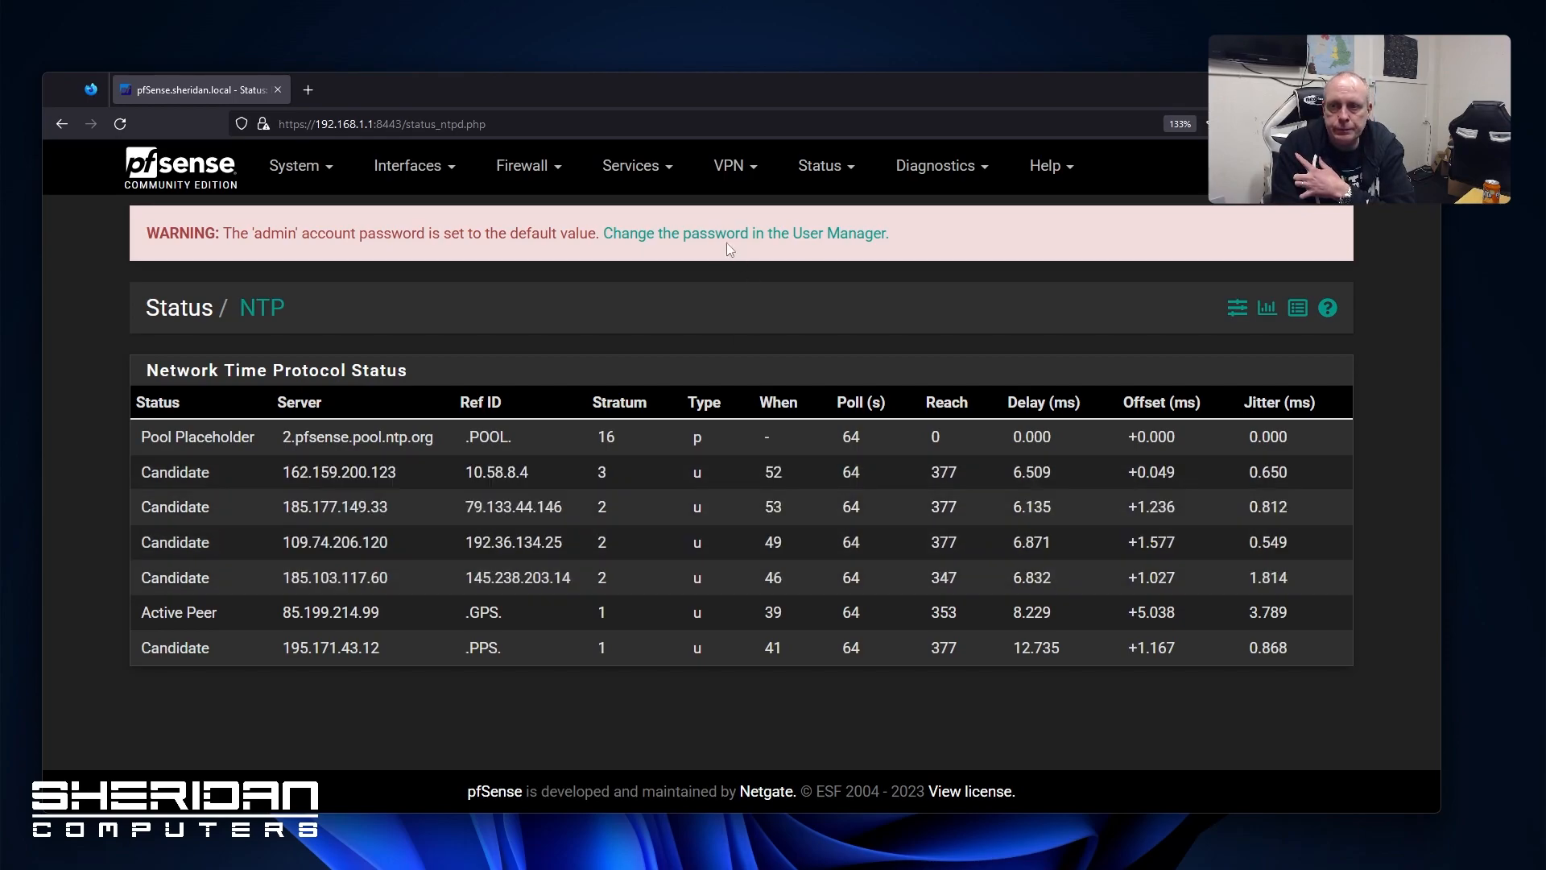
pyautogui.click(822, 165)
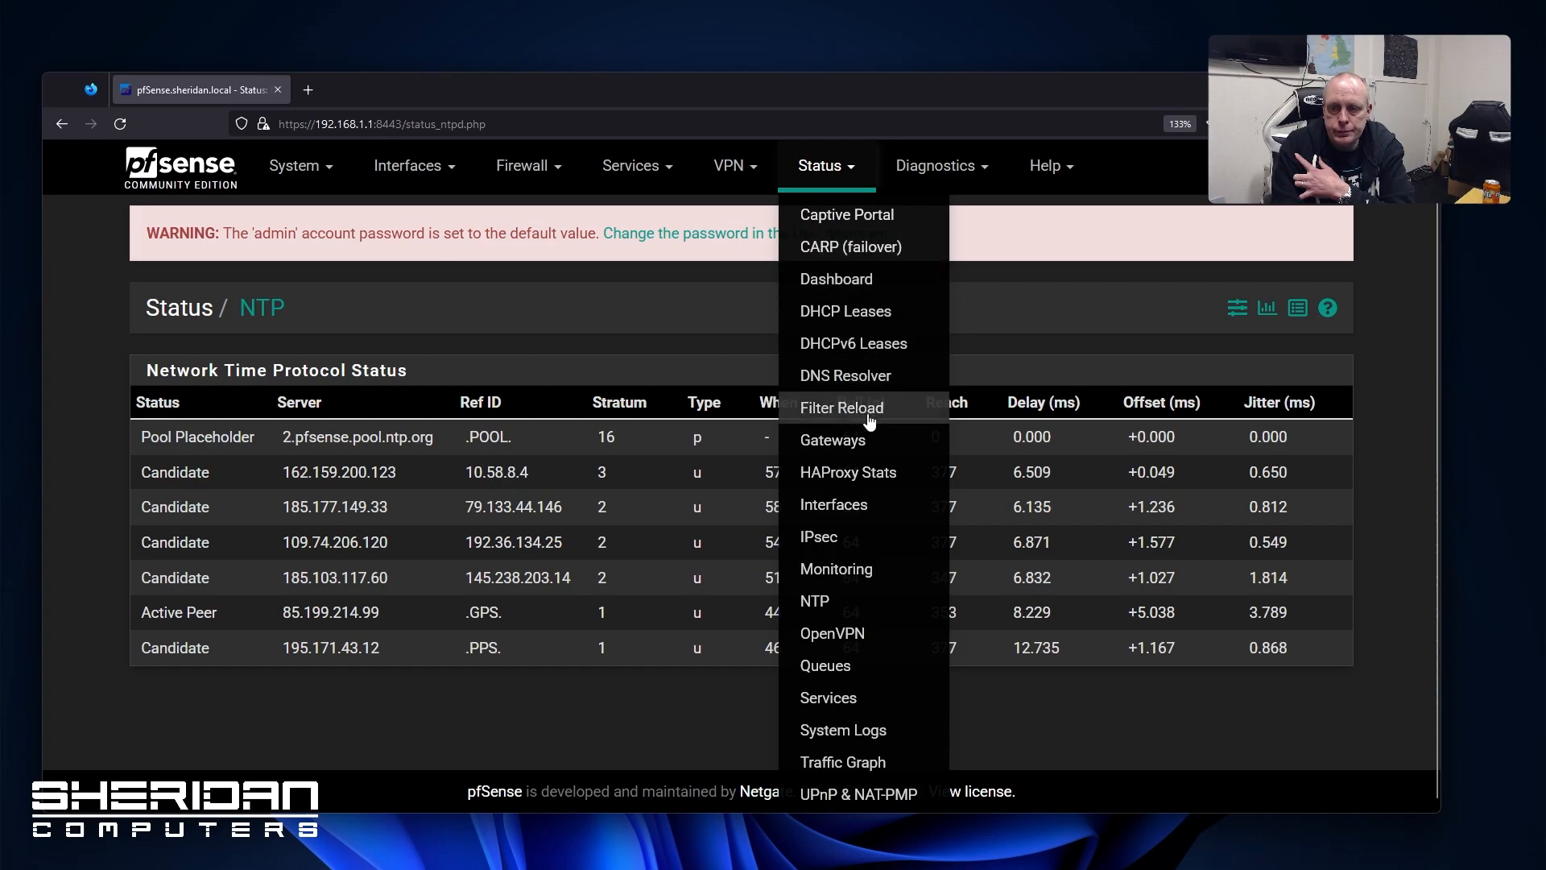
pyautogui.click(842, 667)
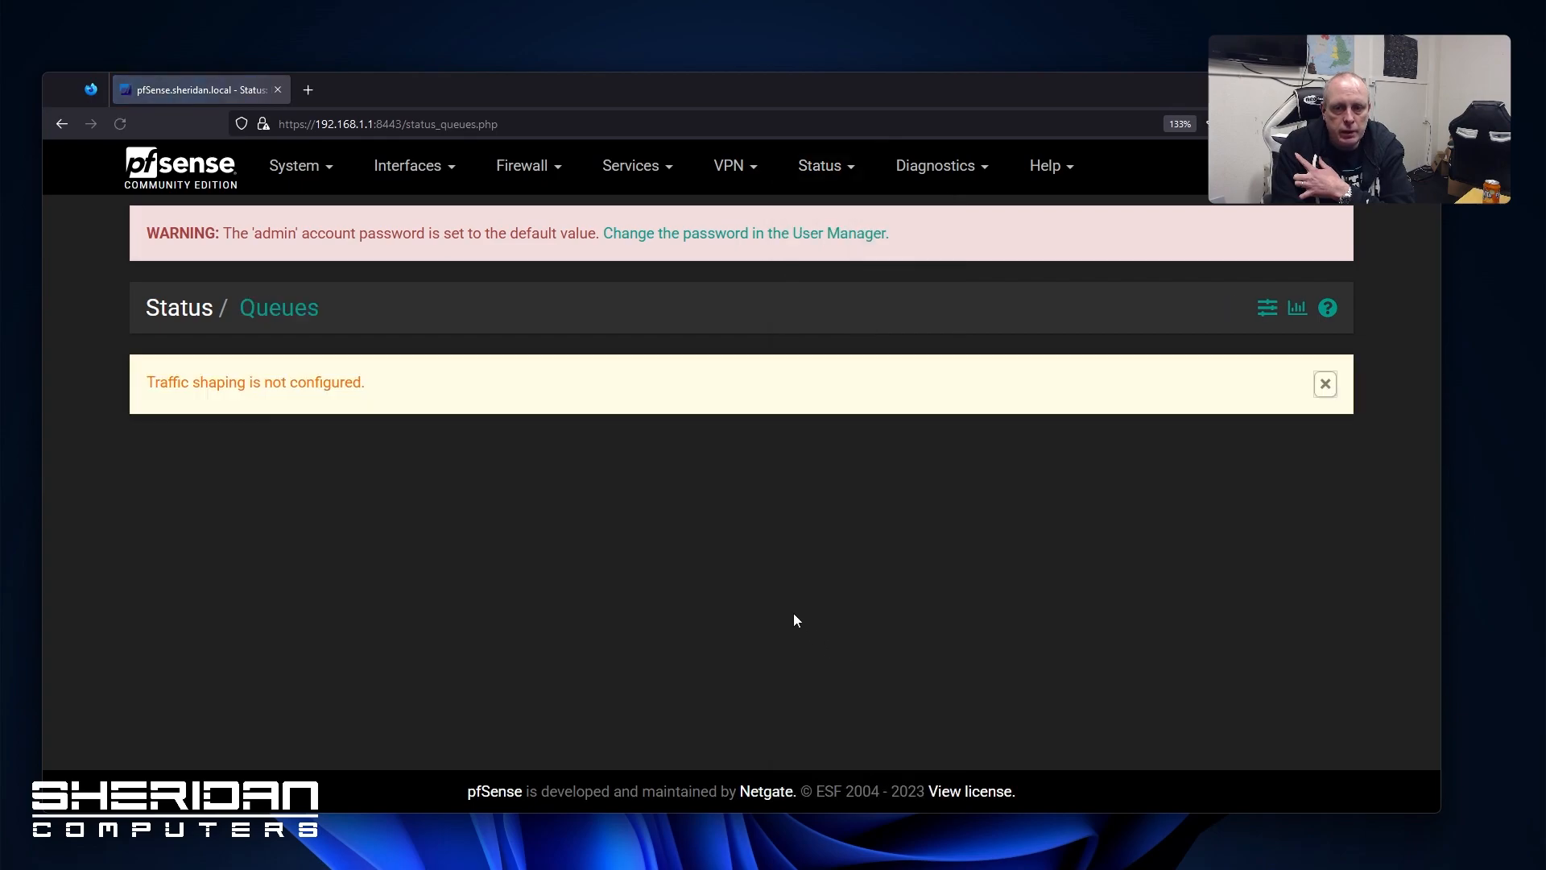
# View Services status, then the General system log with 440 boot-onward entries
pyautogui.click(820, 165)
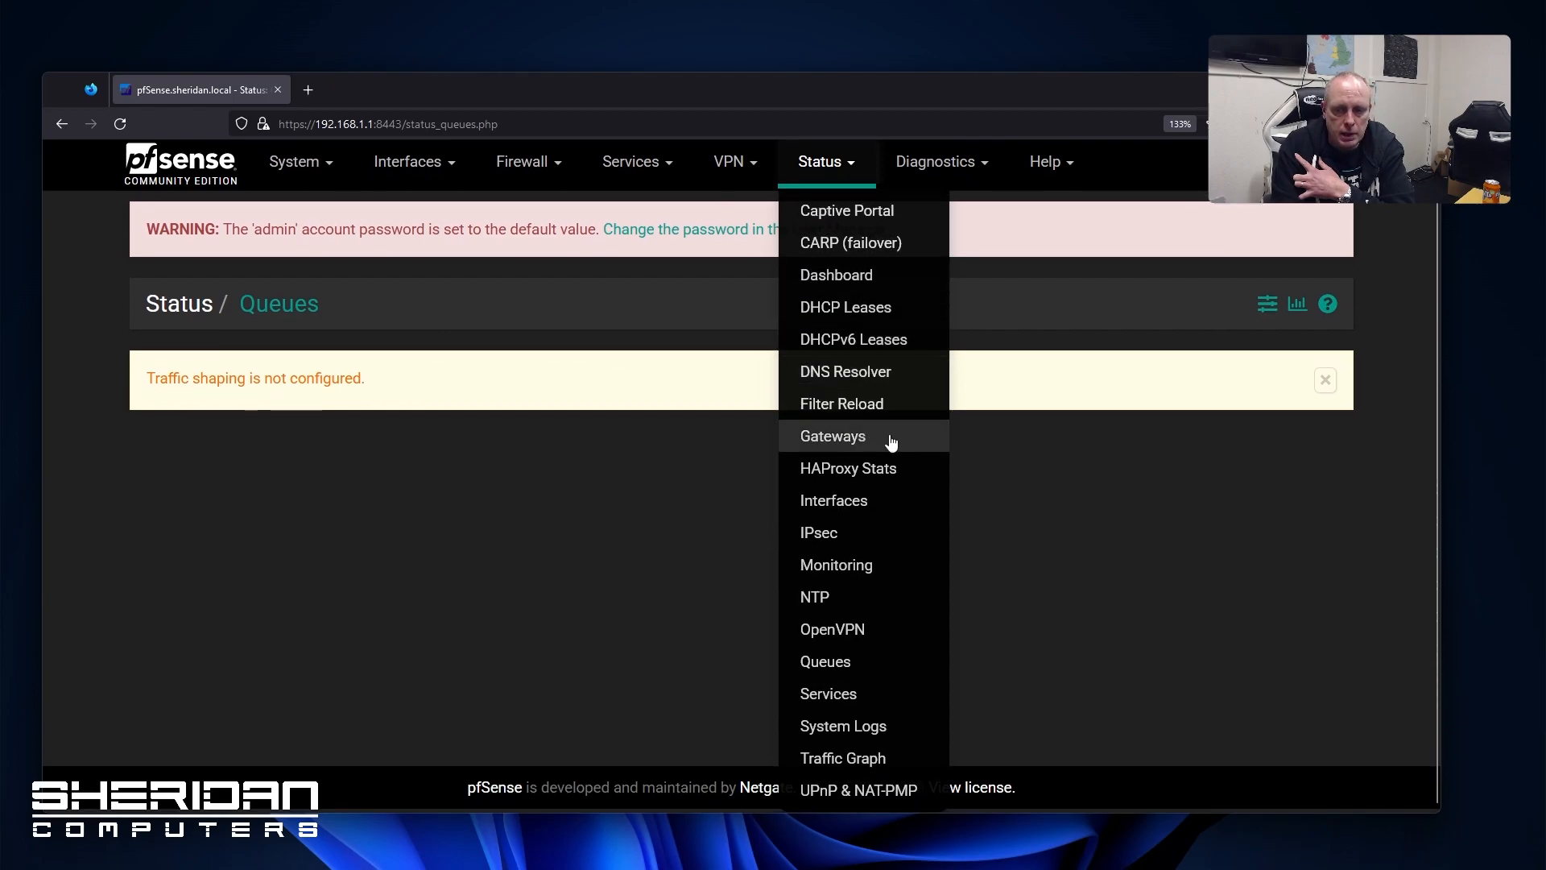
pyautogui.click(861, 691)
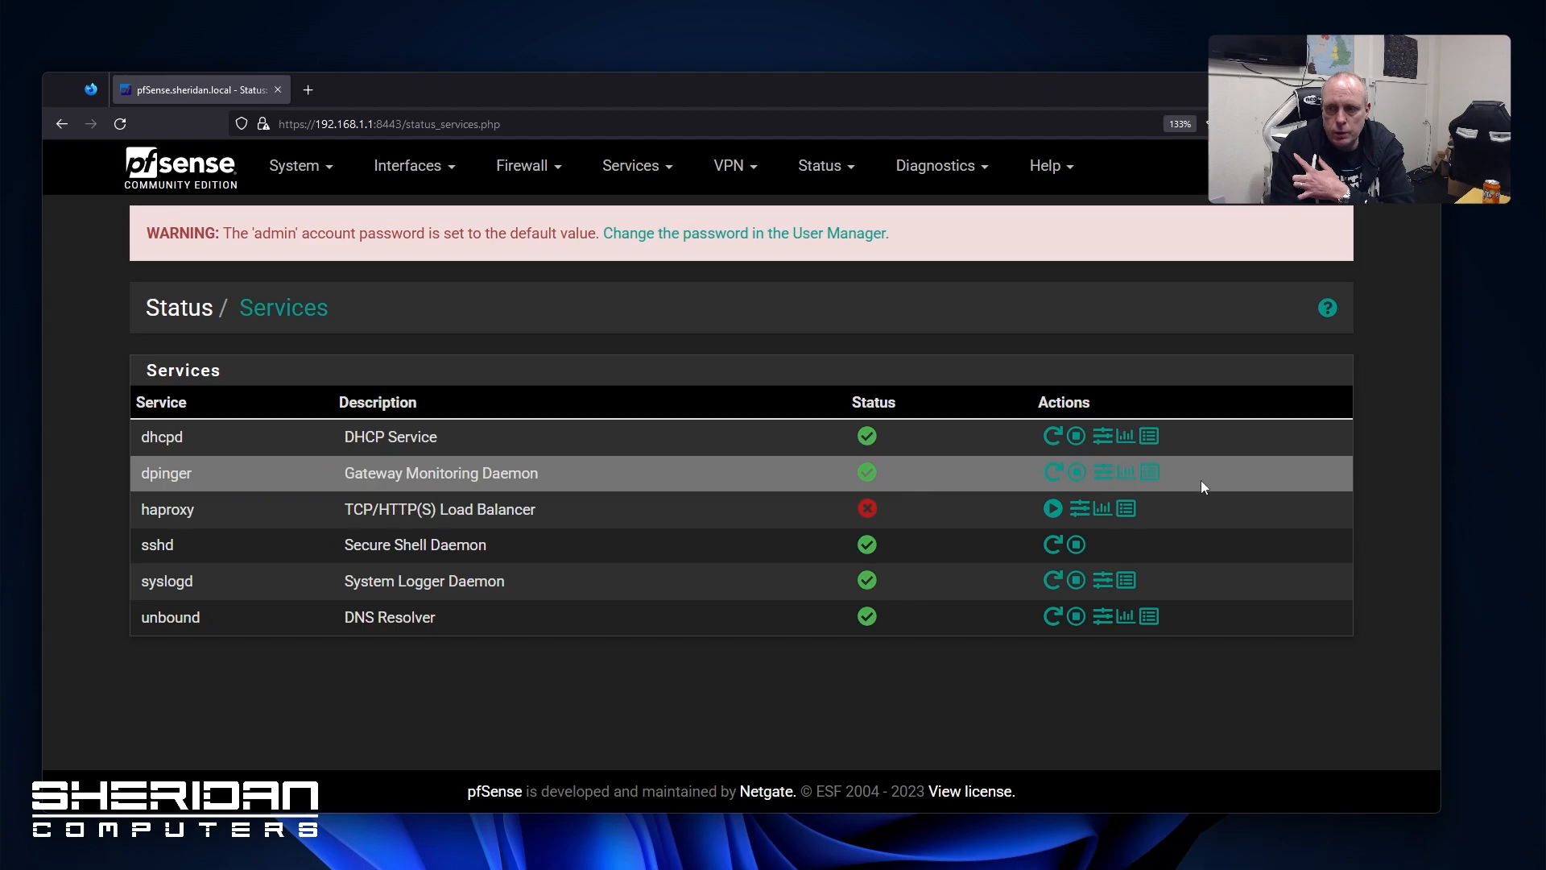
pyautogui.click(821, 165)
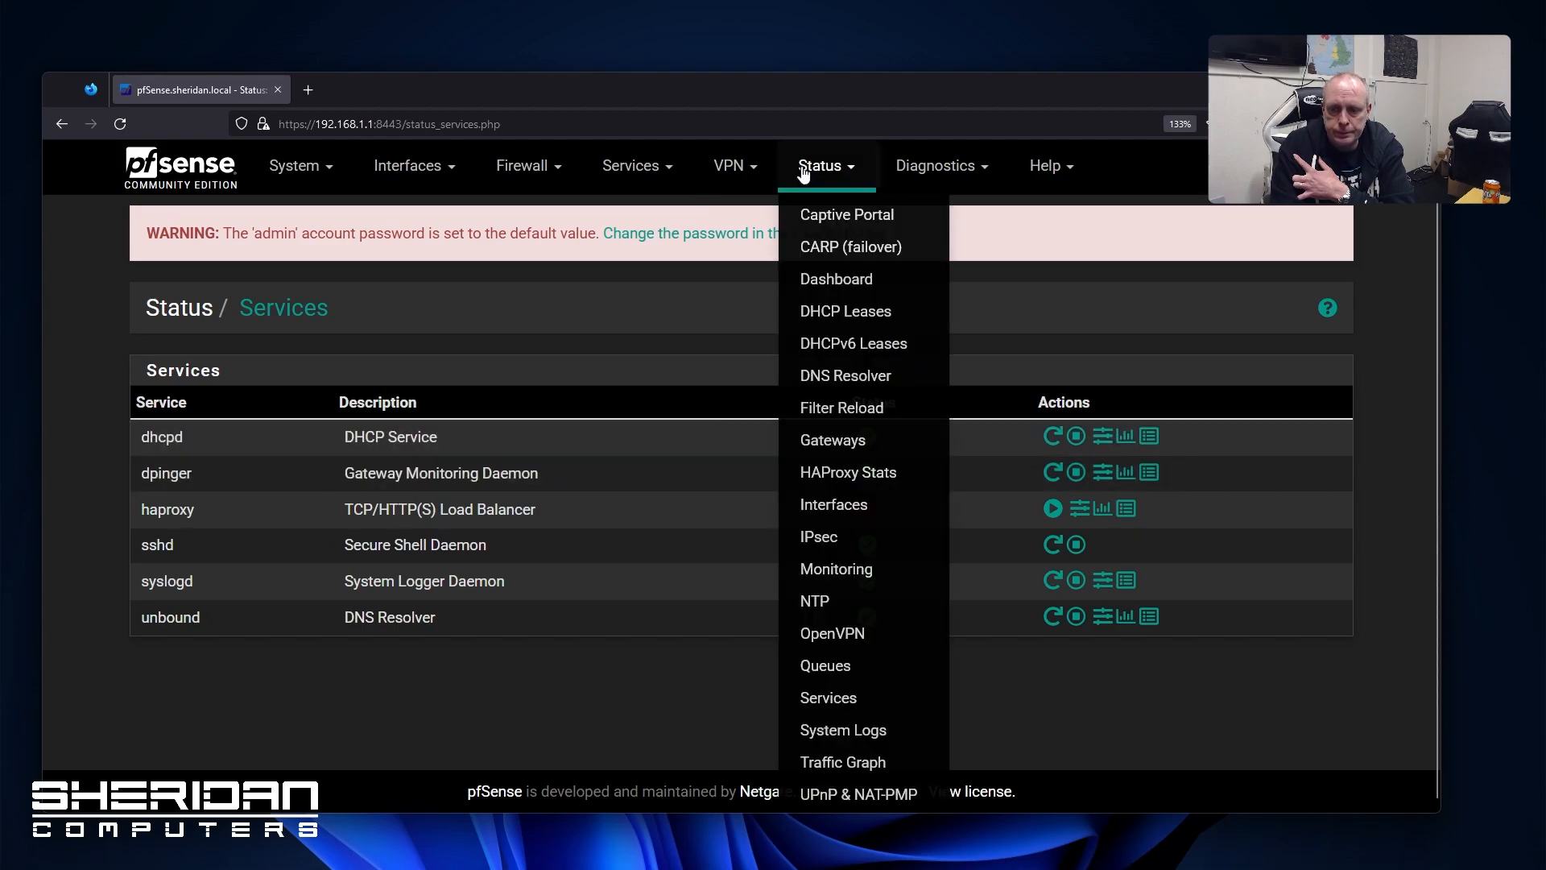
pyautogui.click(855, 732)
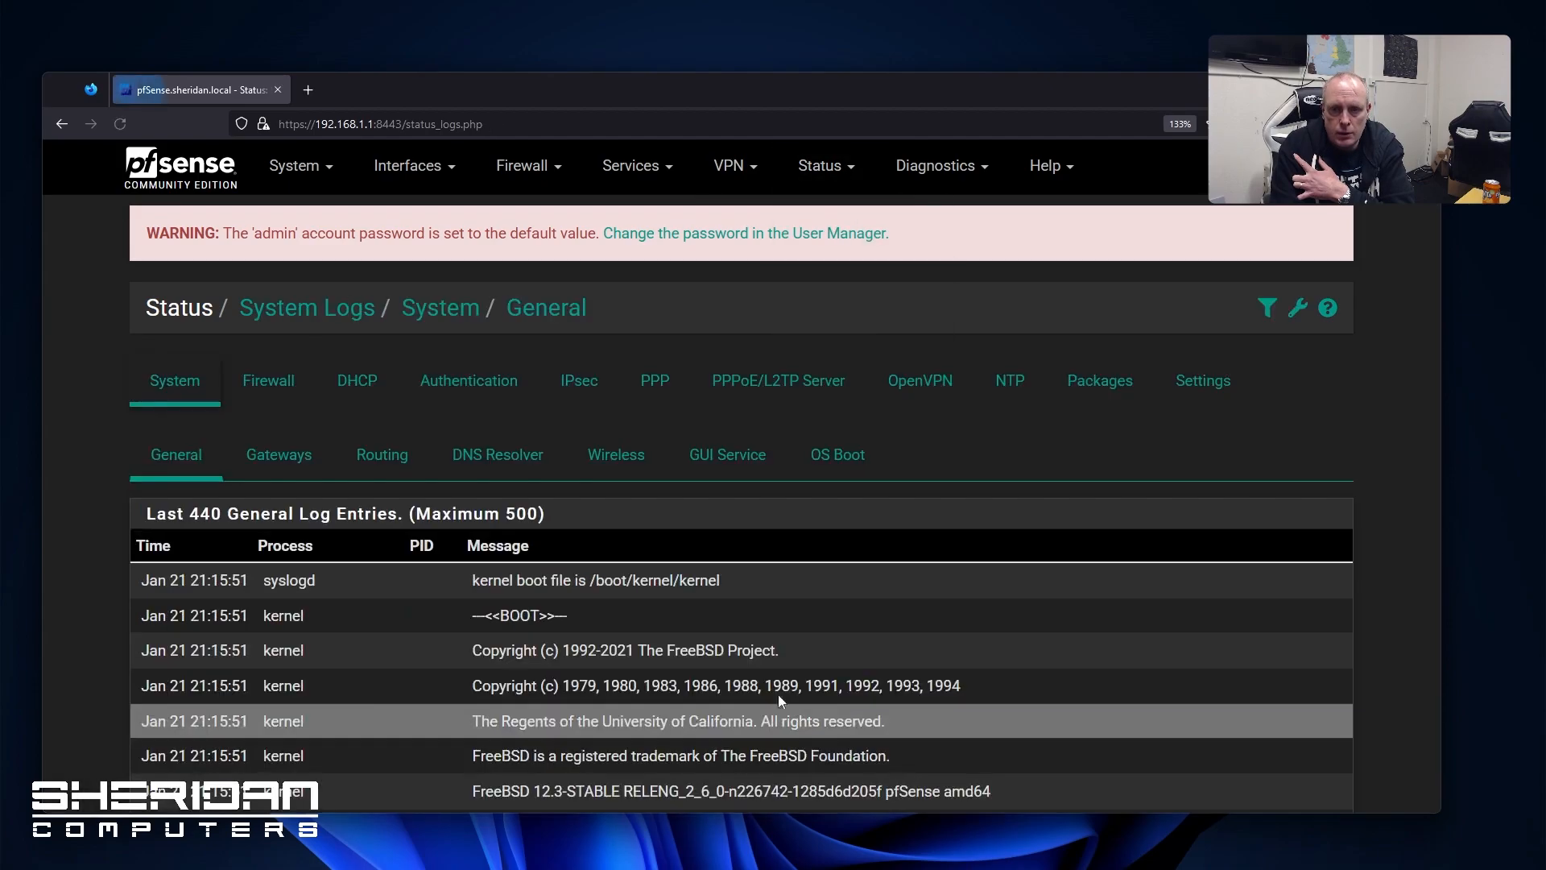
# View the Firewall and IPsec log tabs and the logging Settings page
pyautogui.scroll(-10, 711, 482)
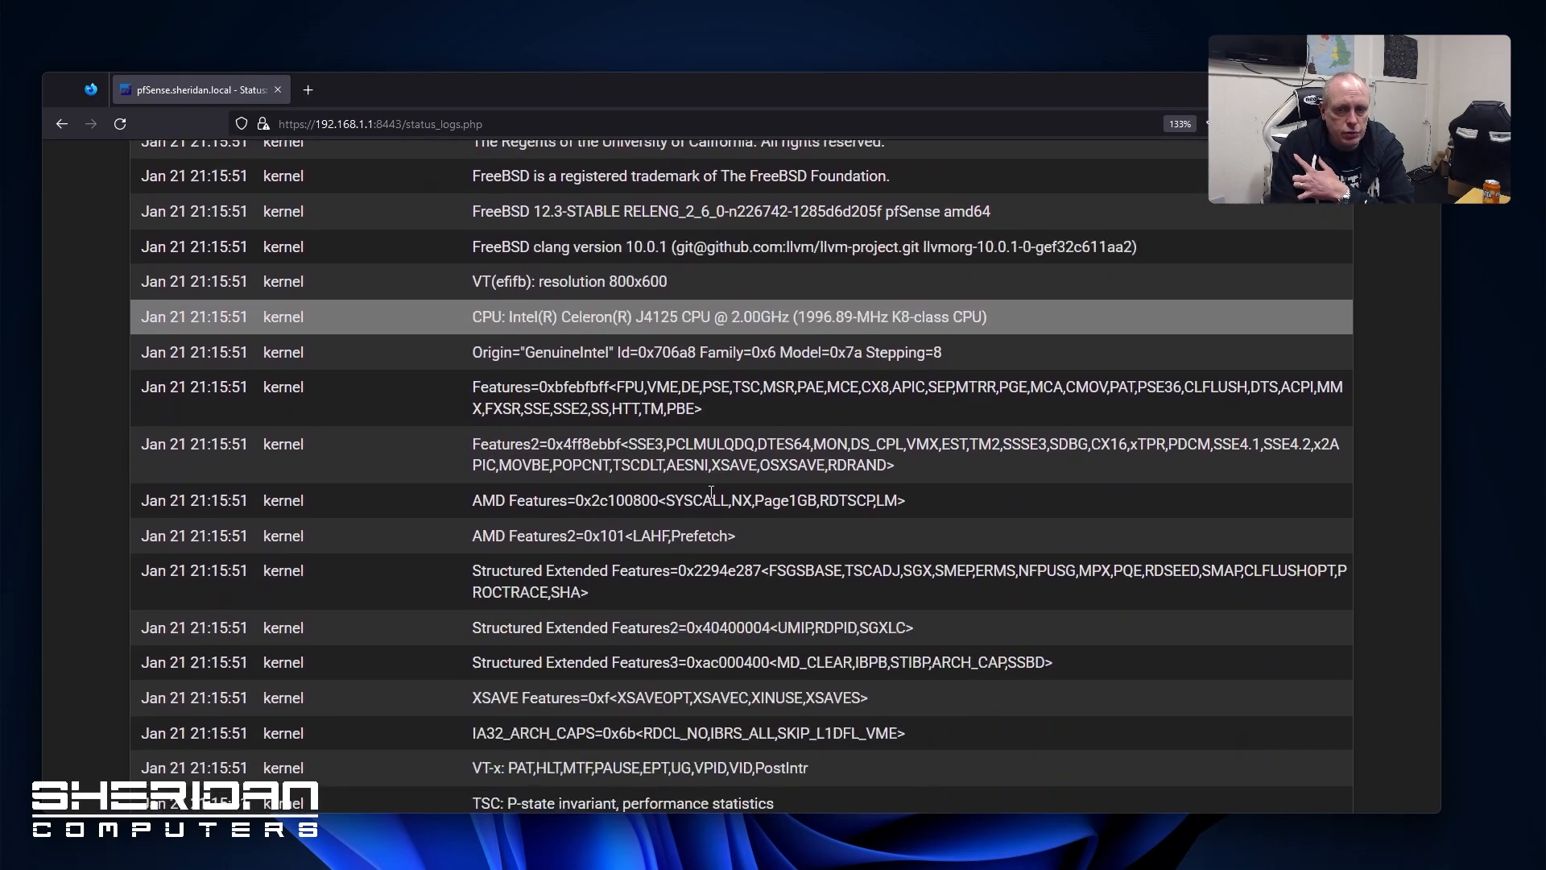
pyautogui.scroll(10, 711, 489)
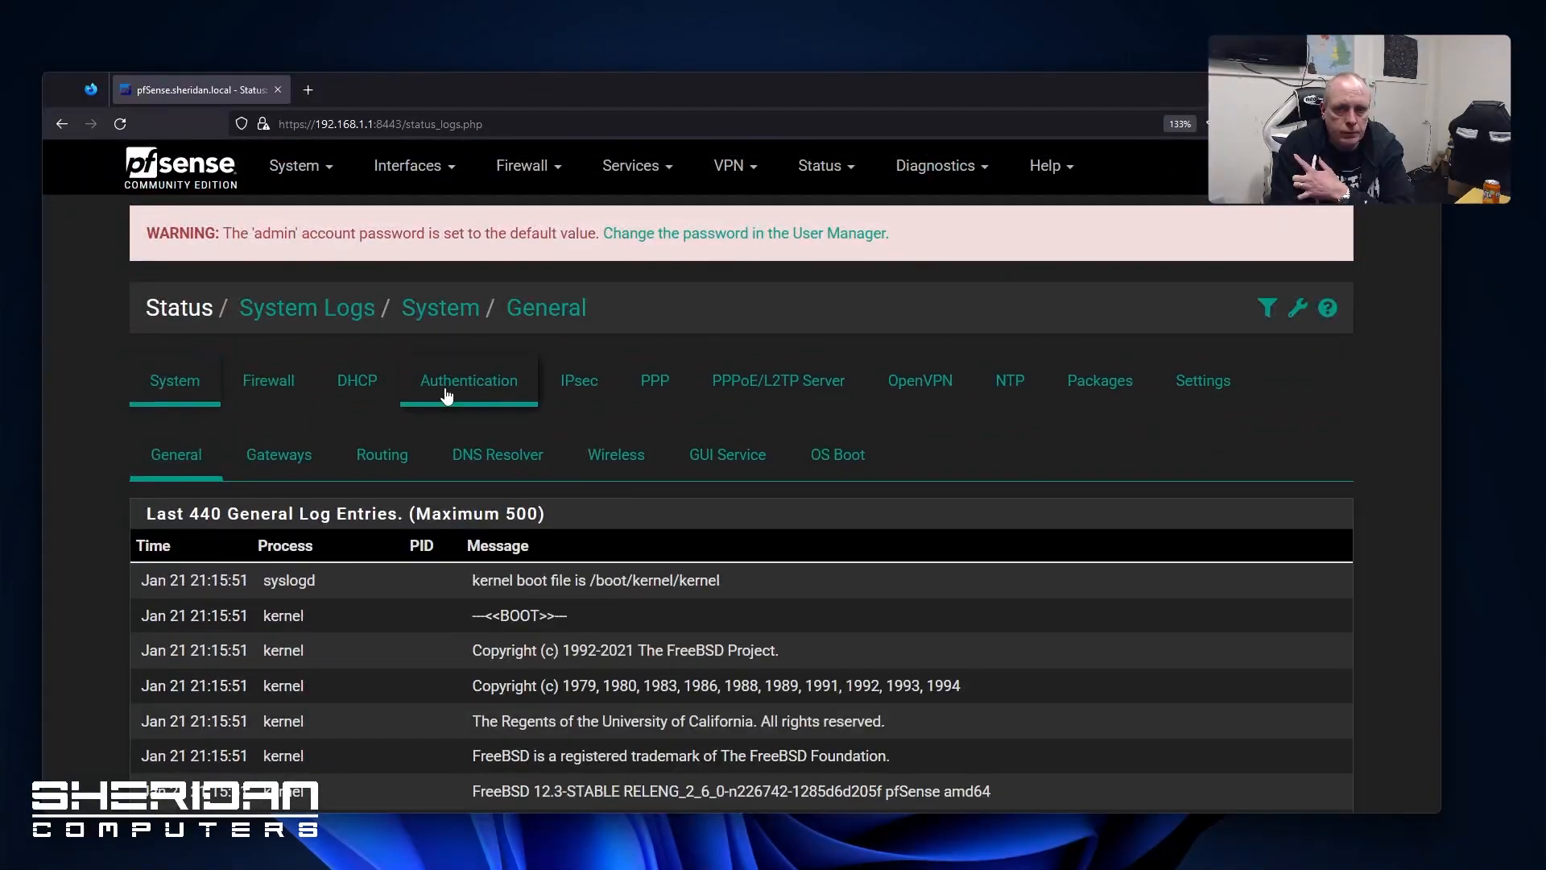
pyautogui.click(288, 397)
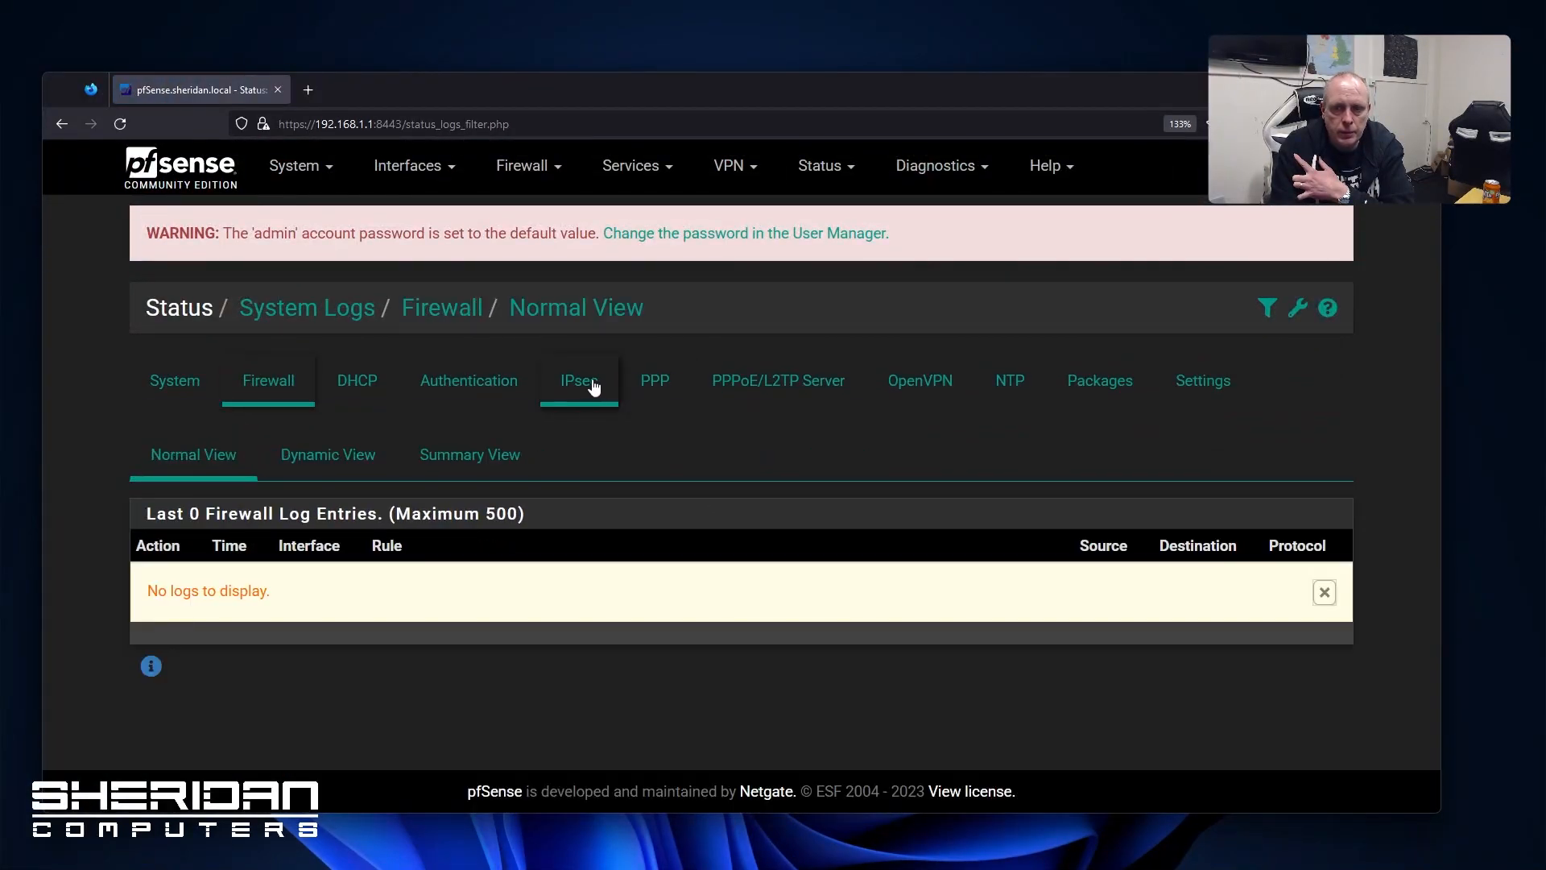
pyautogui.click(592, 387)
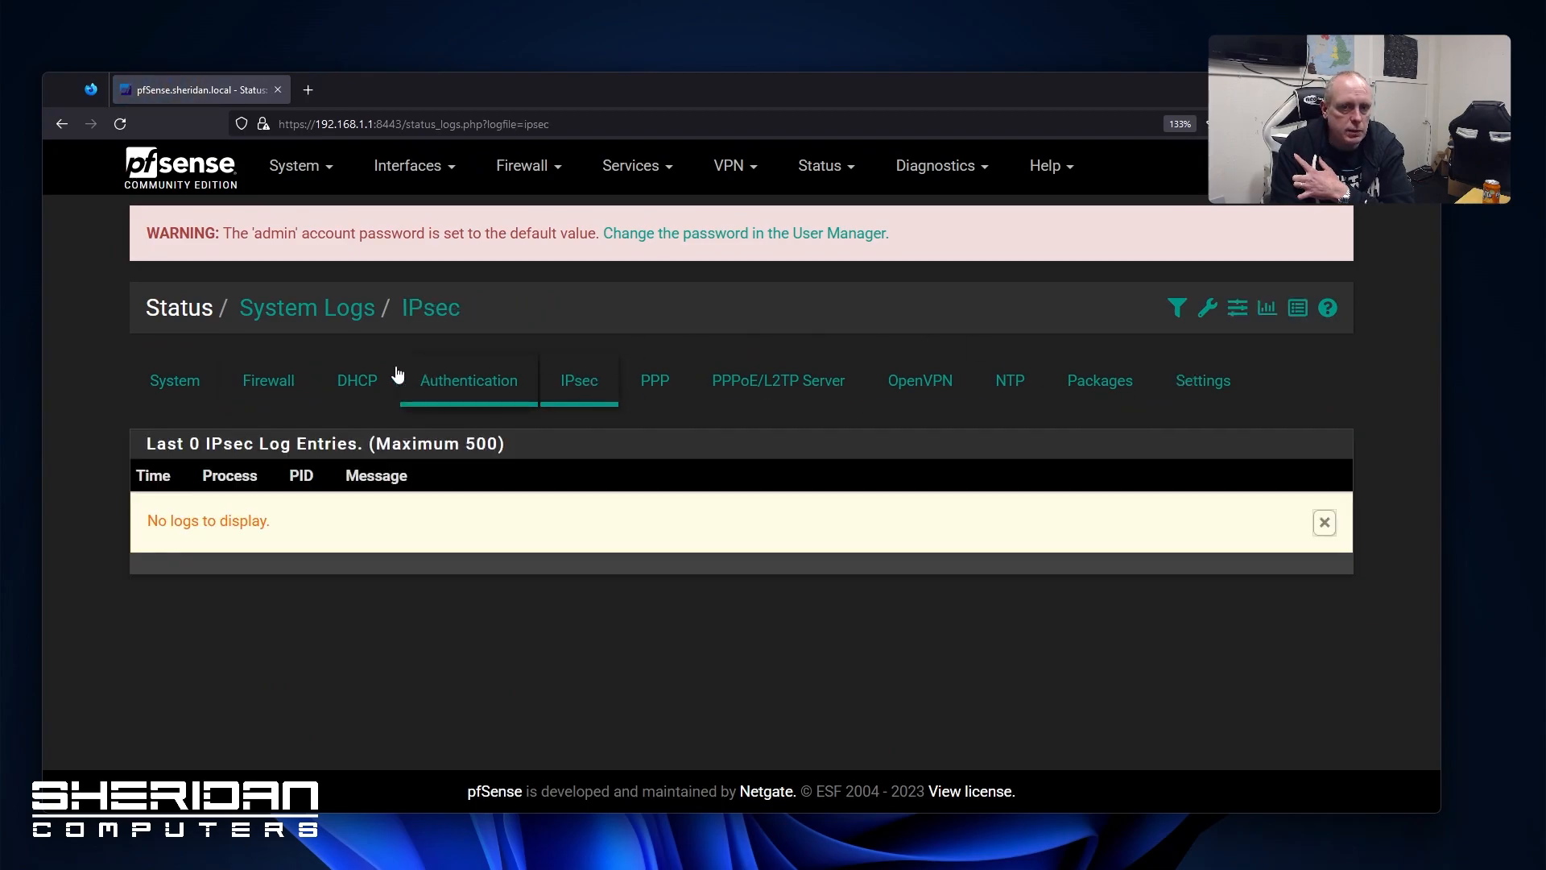
pyautogui.click(1222, 386)
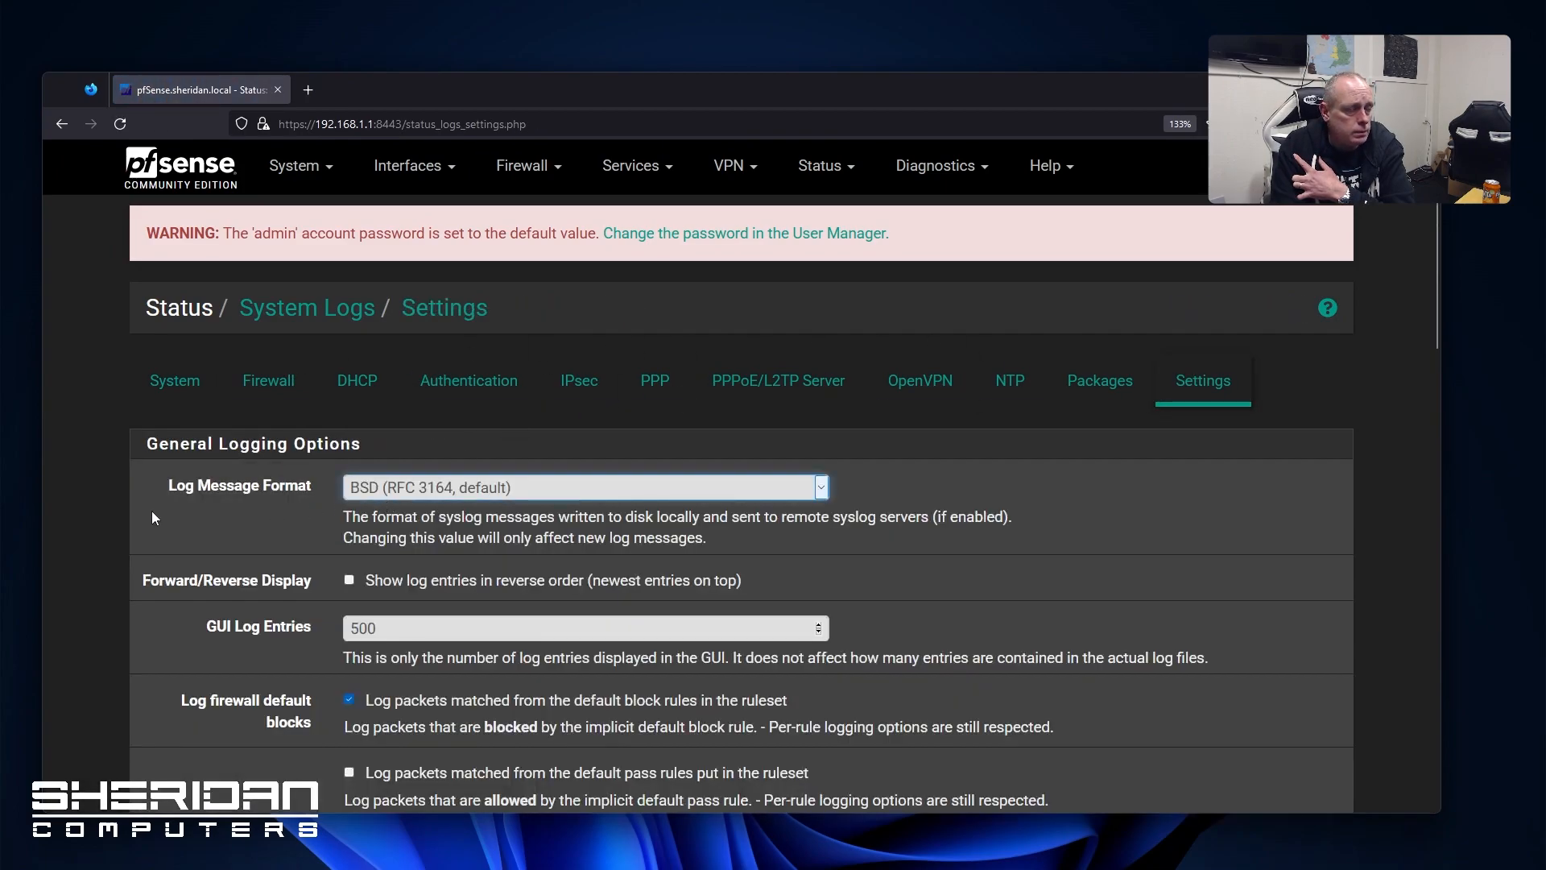
pyautogui.scroll(-2, 154, 518)
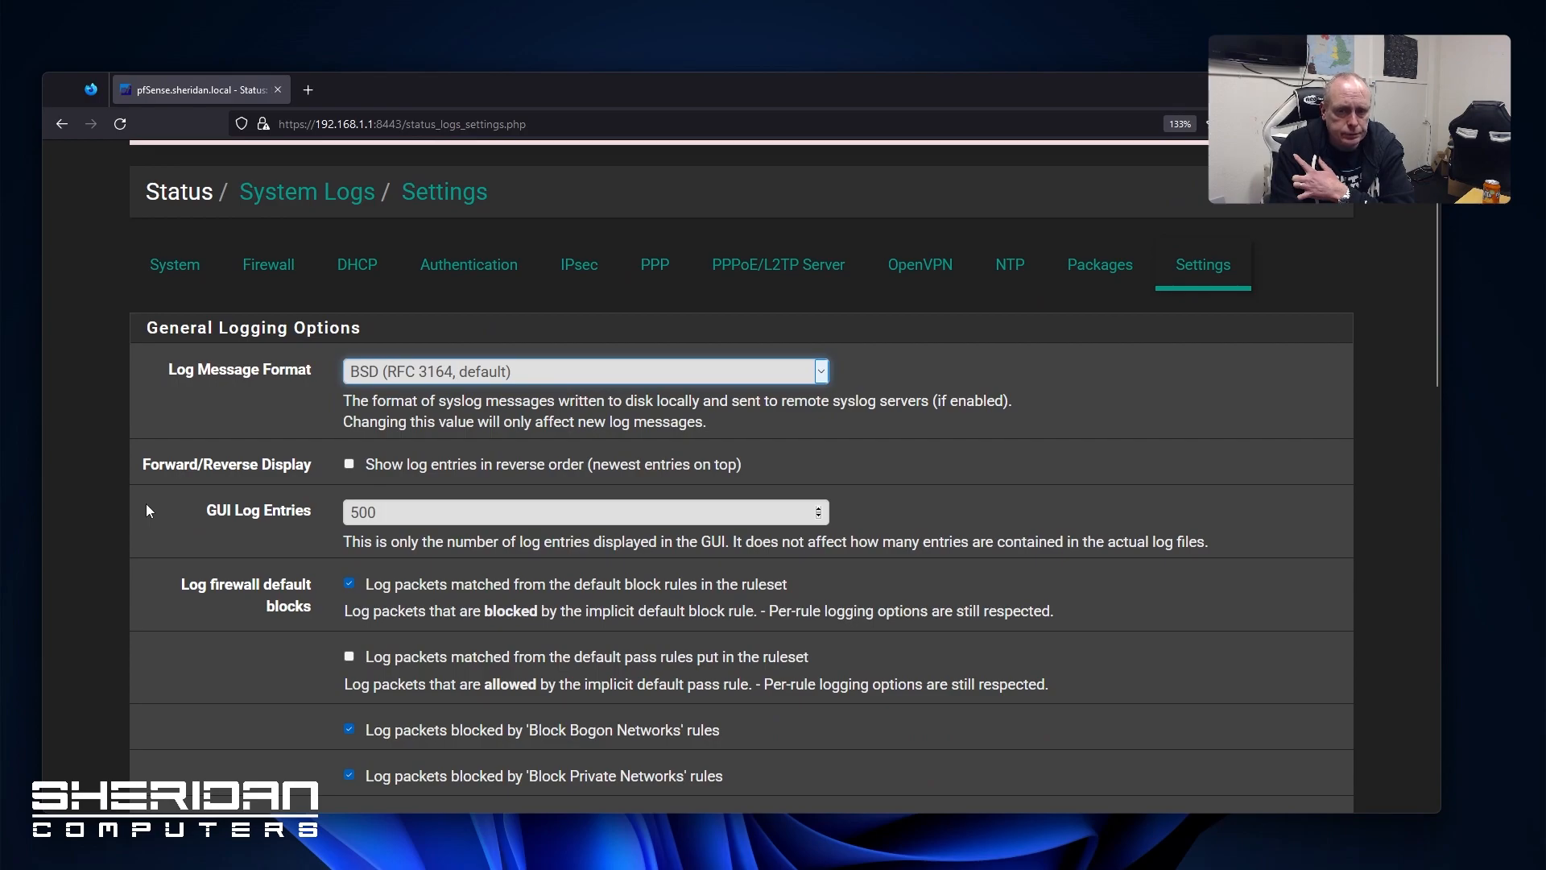
pyautogui.scroll(-5, 139, 495)
pyautogui.scroll(10, 138, 496)
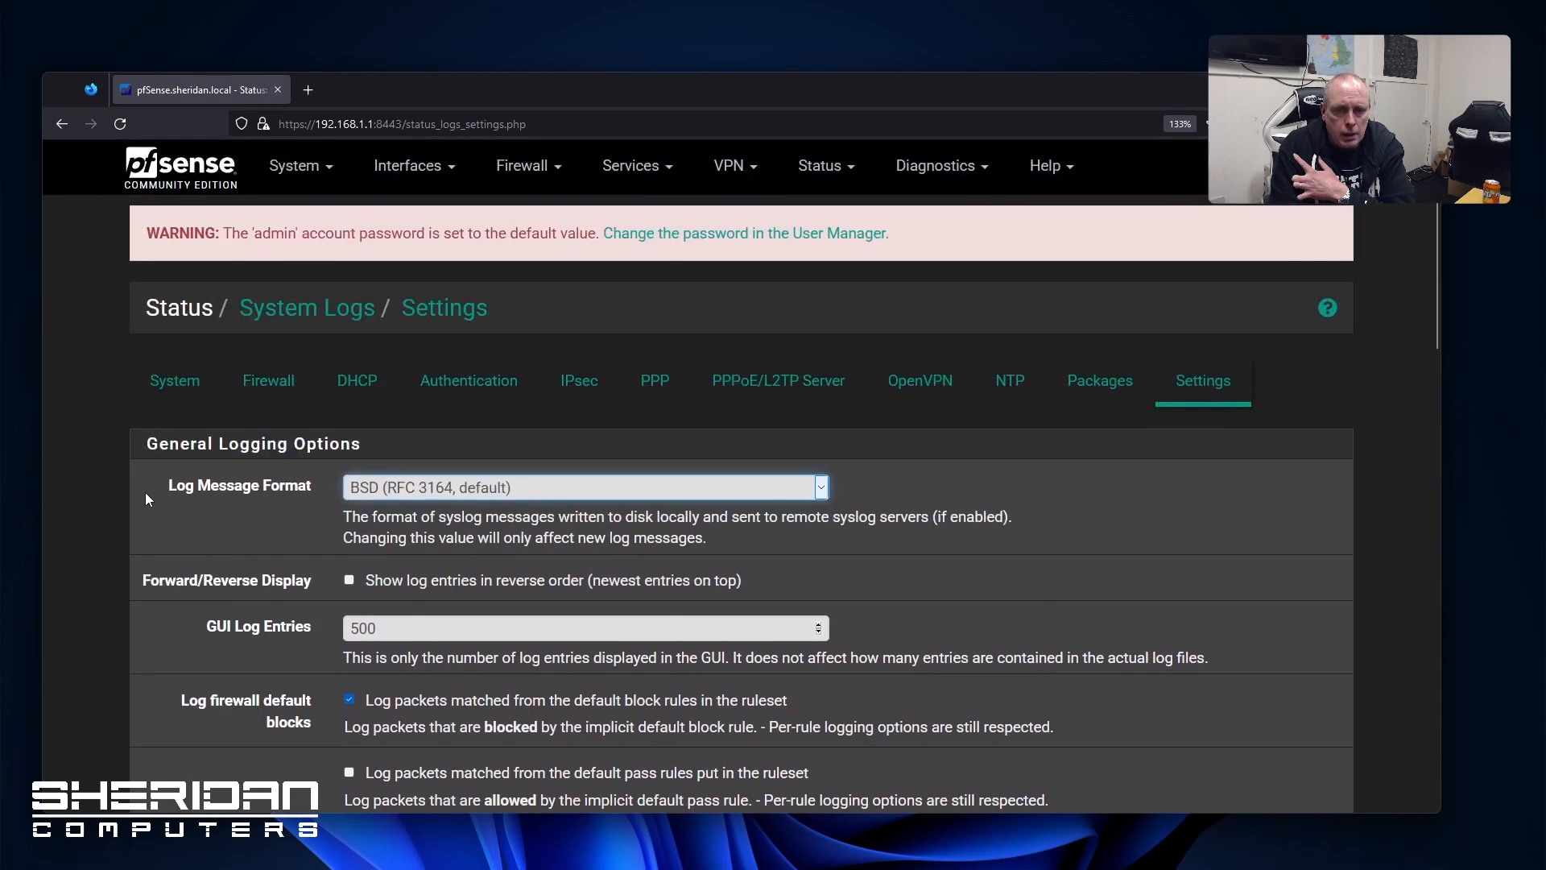
# Check the Traffic Graph, then UPnP & NAT-PMP status showing UPnP disabled
pyautogui.click(811, 167)
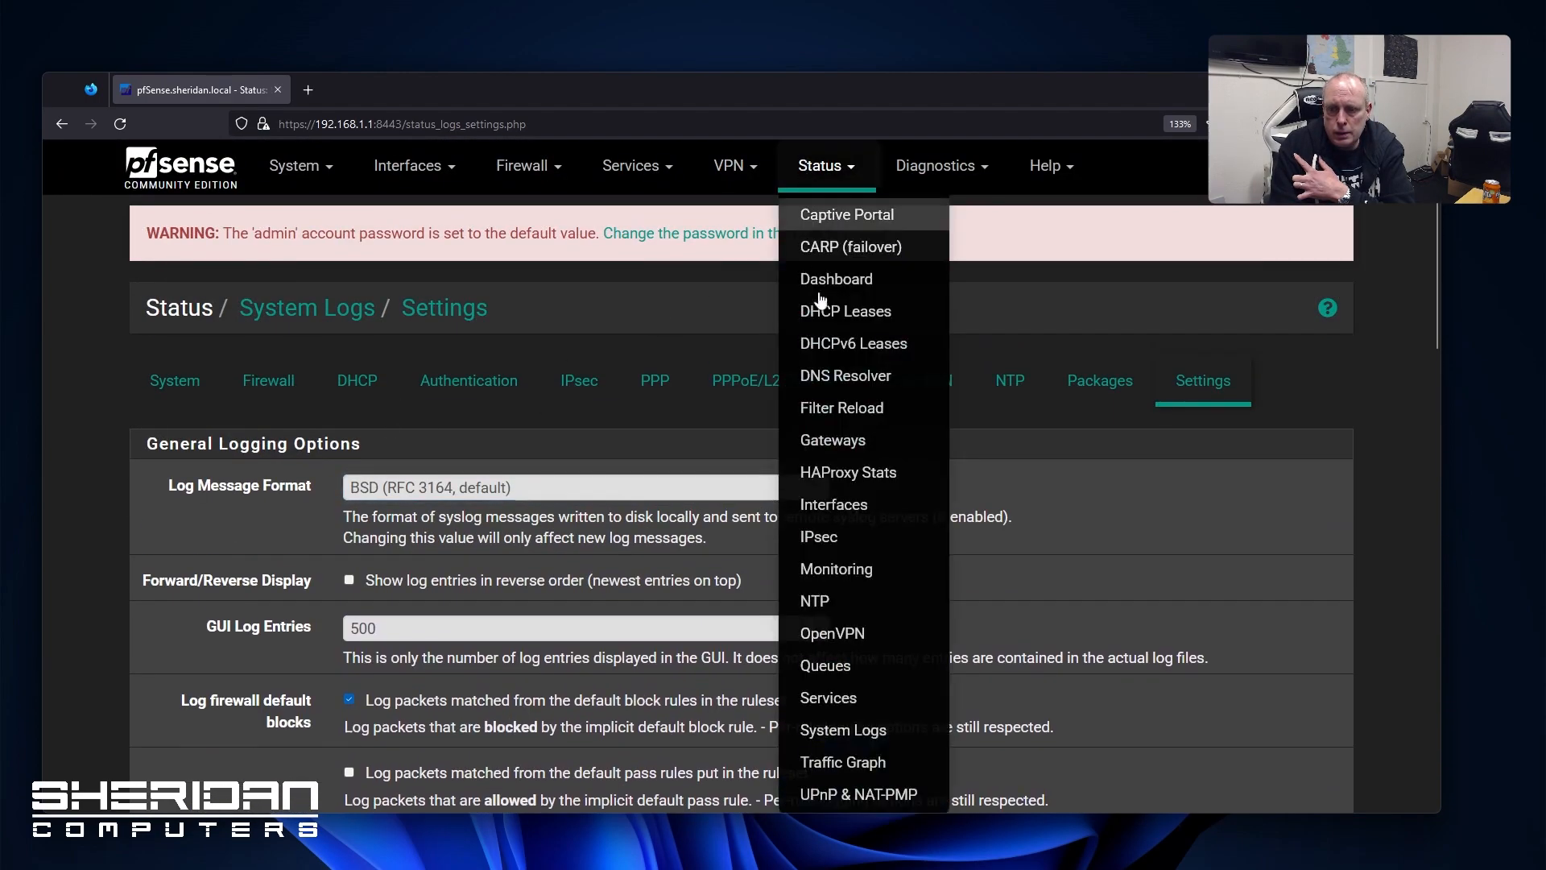
pyautogui.click(884, 764)
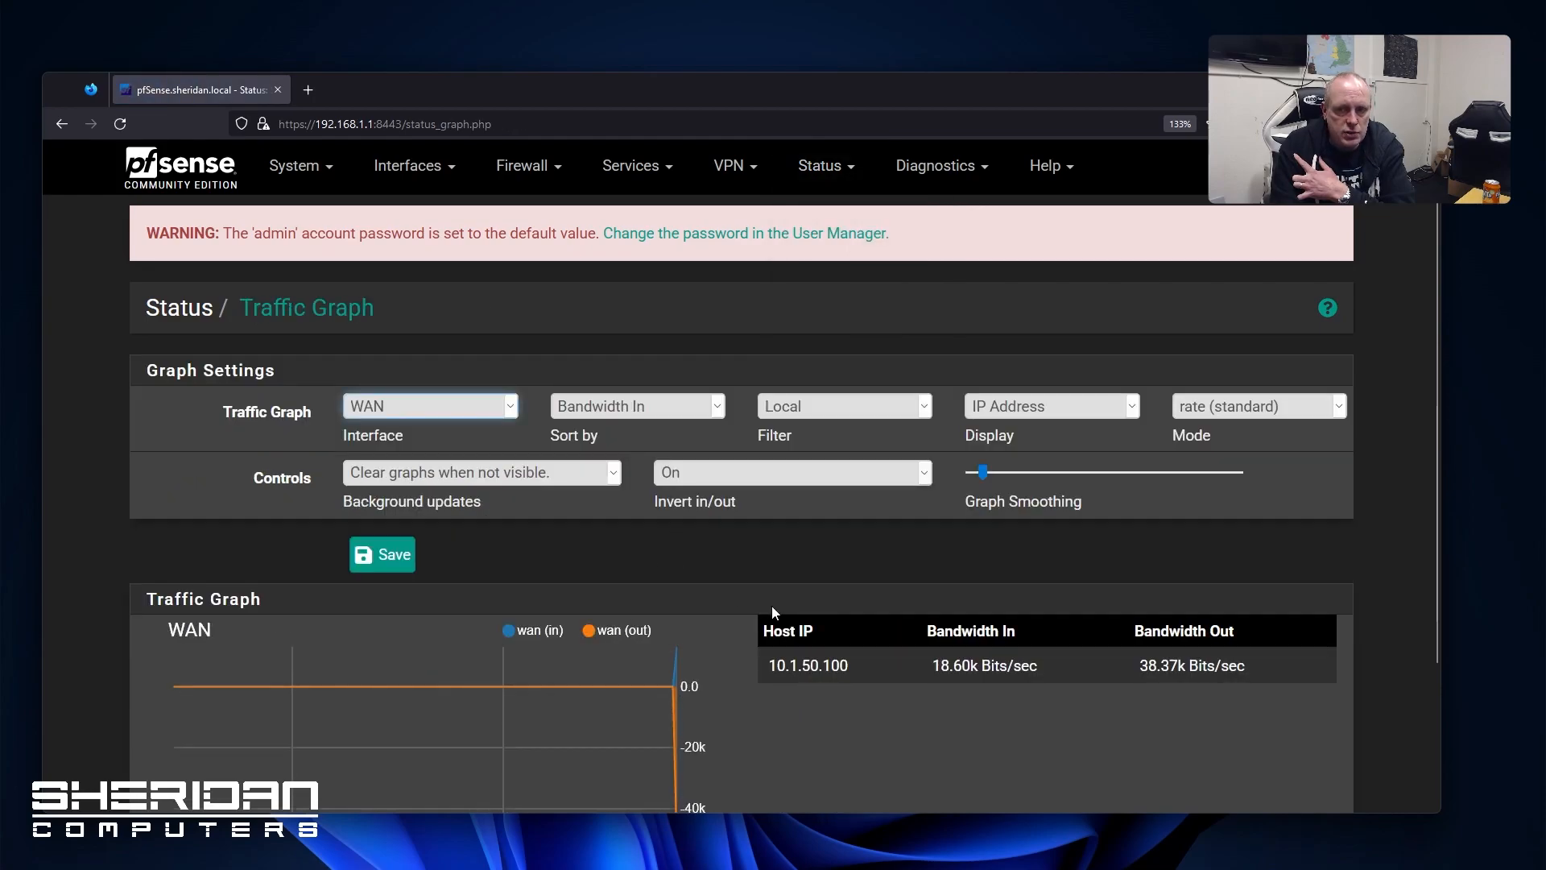
pyautogui.click(814, 171)
pyautogui.click(858, 794)
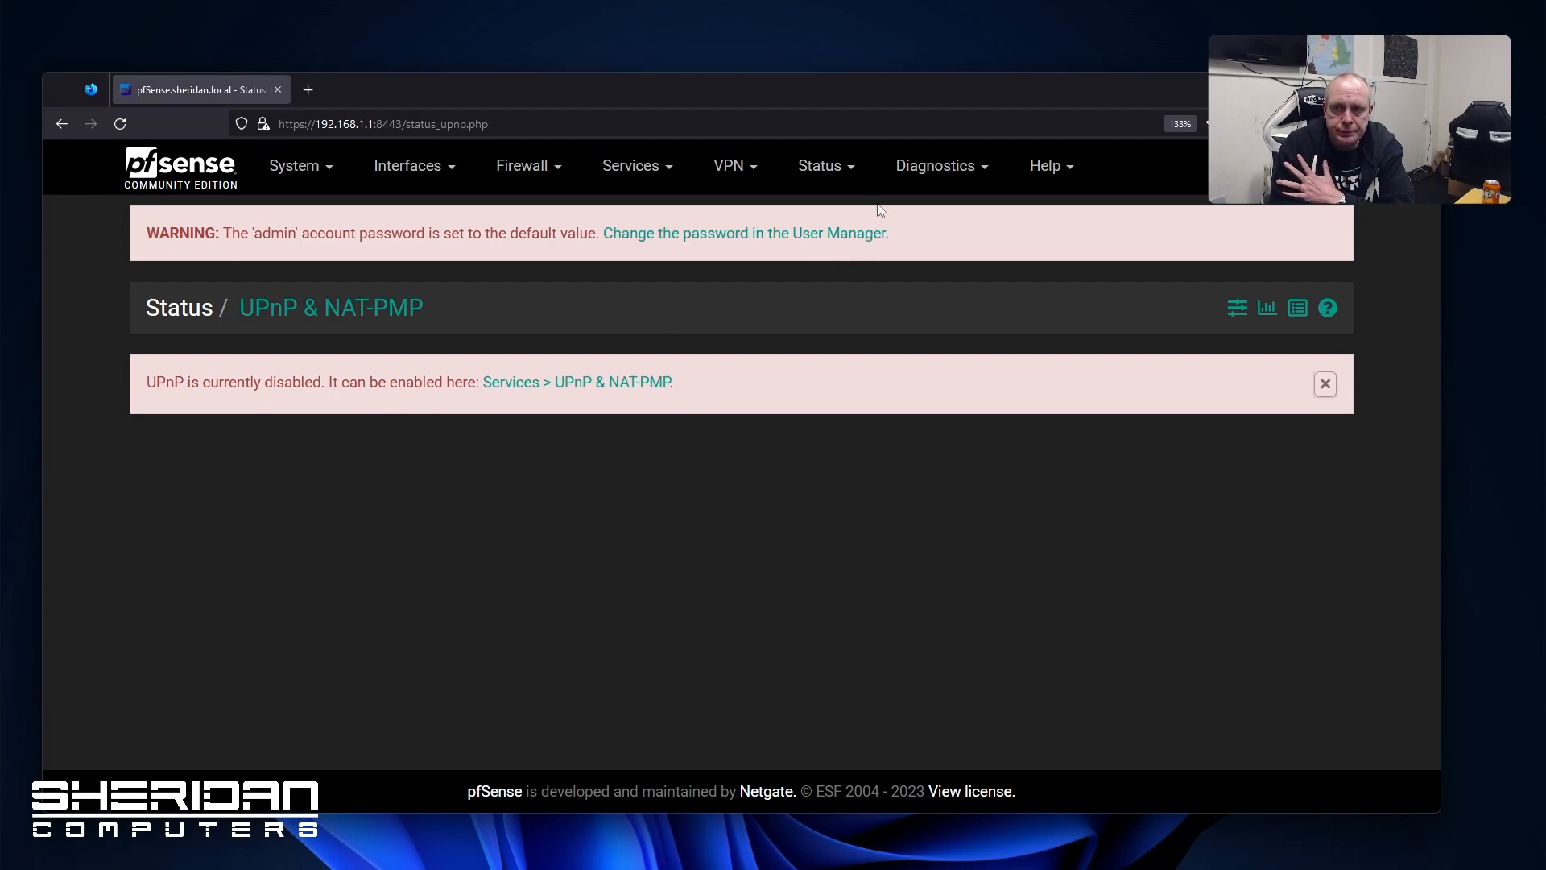
pyautogui.click(926, 161)
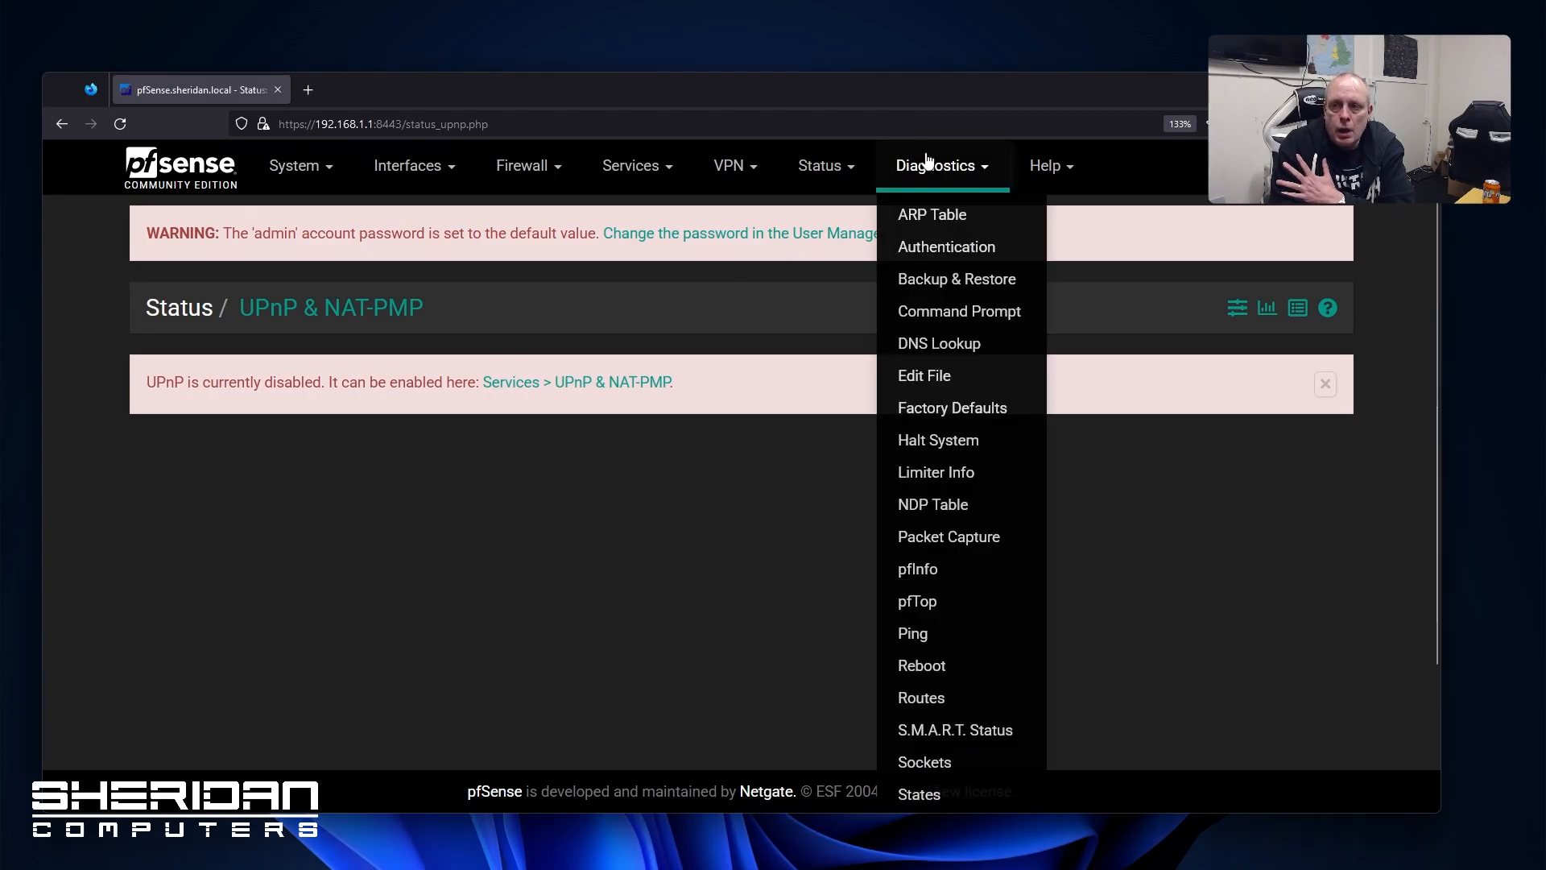
# Check the ARP table, then open the Authentication test with Local Database as server
pyautogui.click(934, 217)
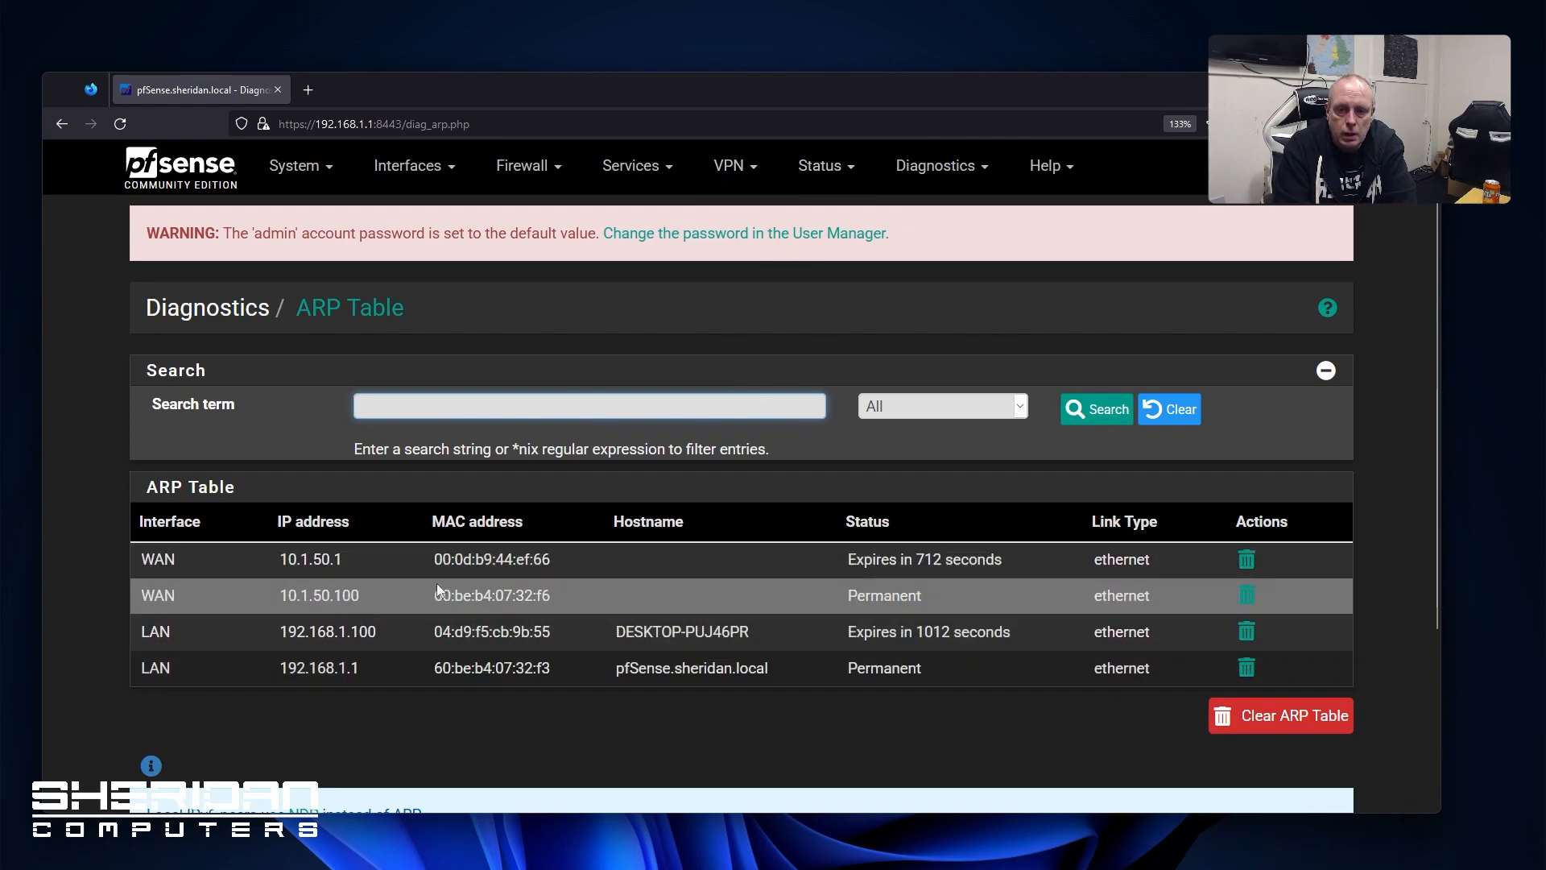
pyautogui.click(813, 169)
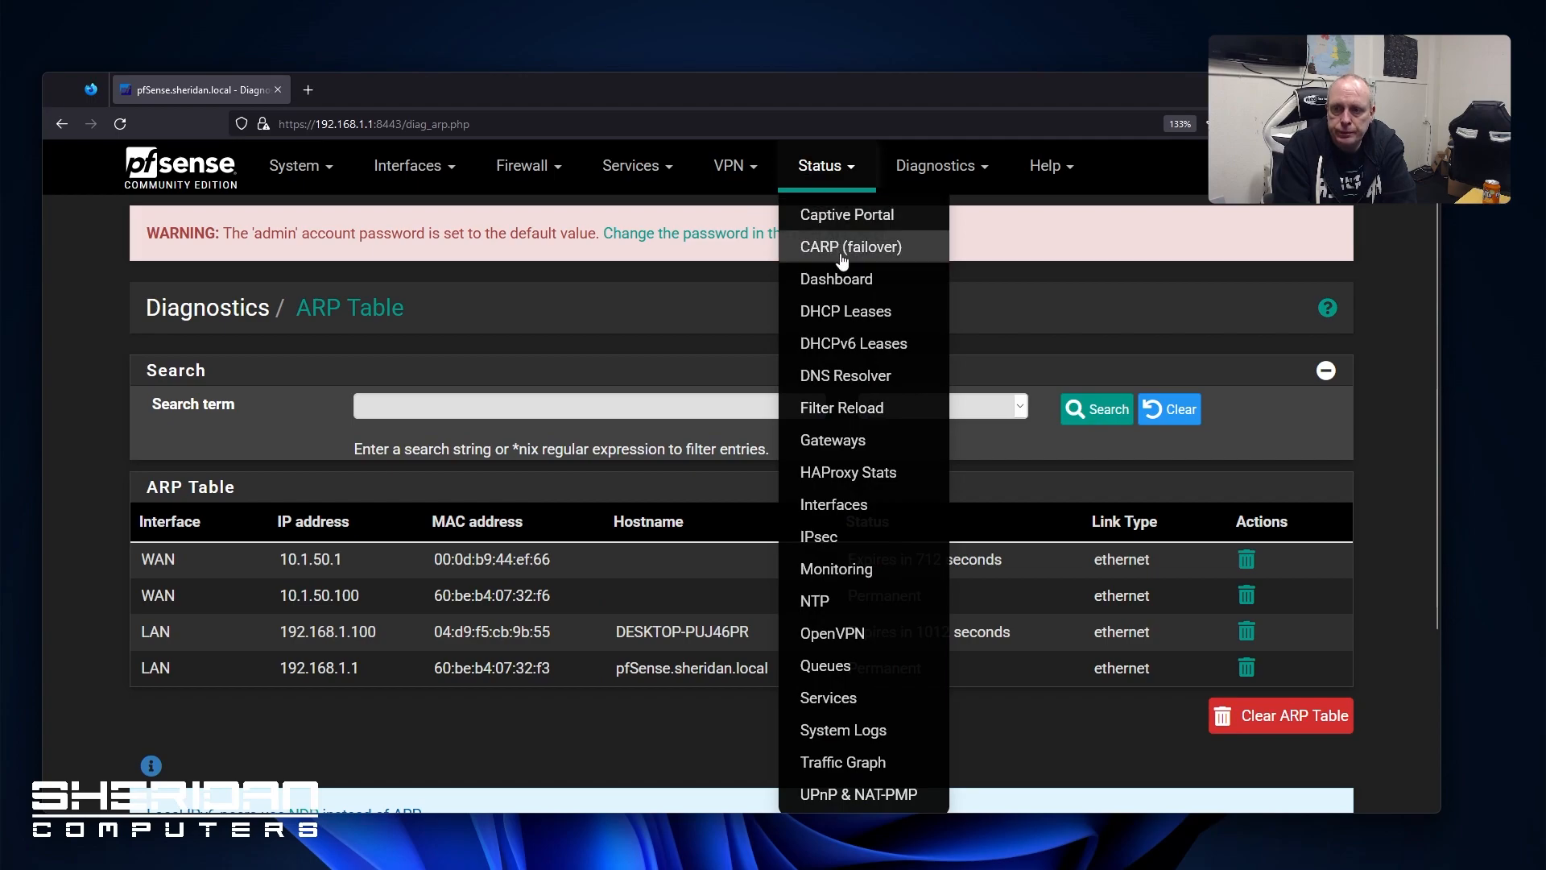
pyautogui.click(930, 167)
pyautogui.click(930, 248)
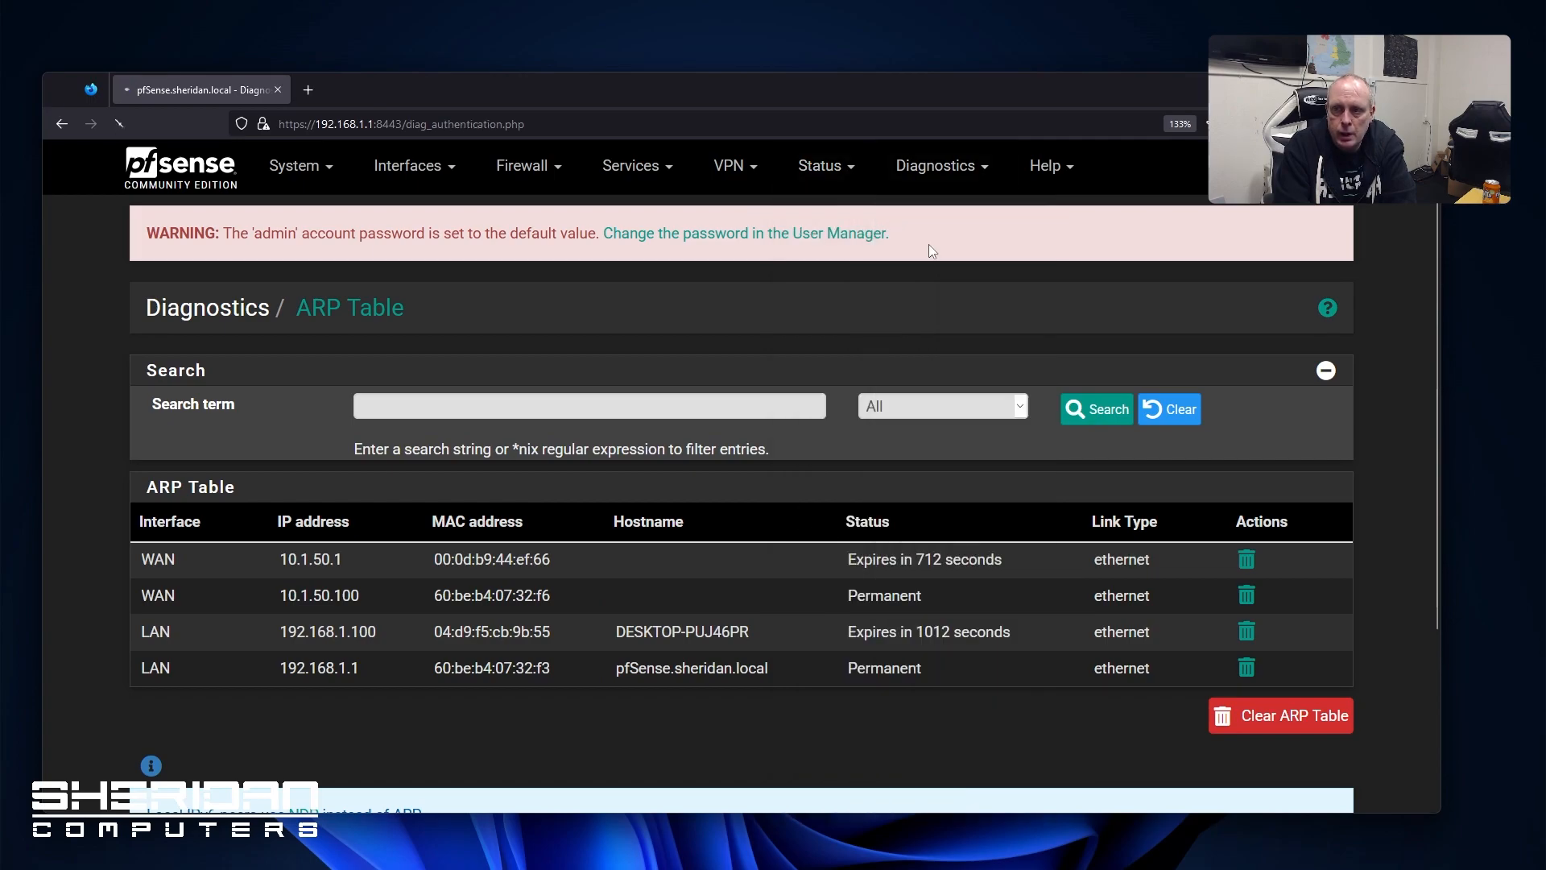
pyautogui.click(541, 415)
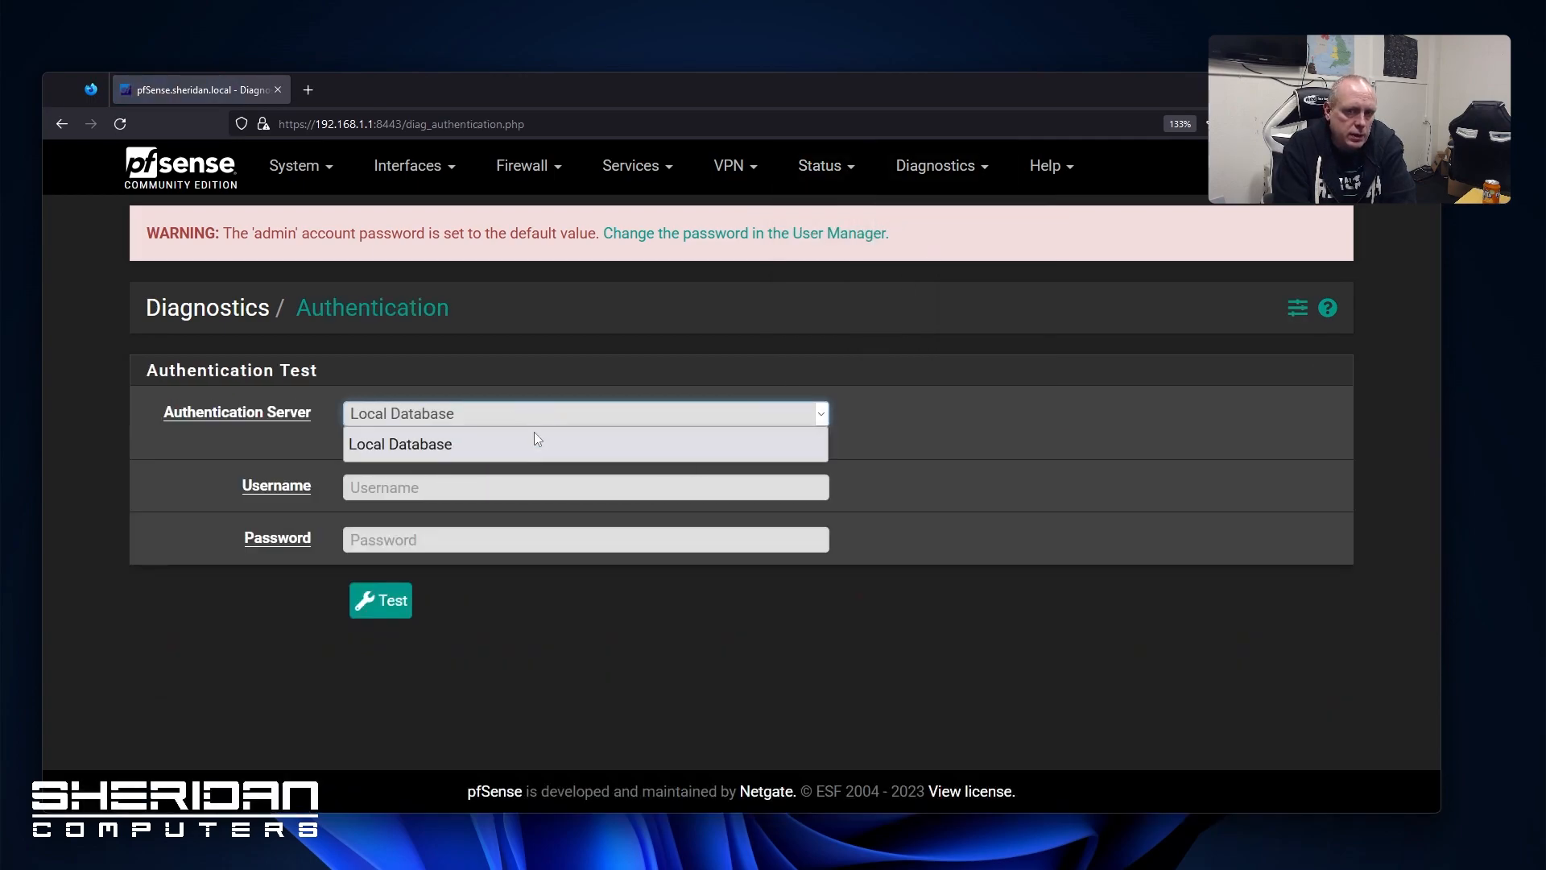
pyautogui.click(527, 446)
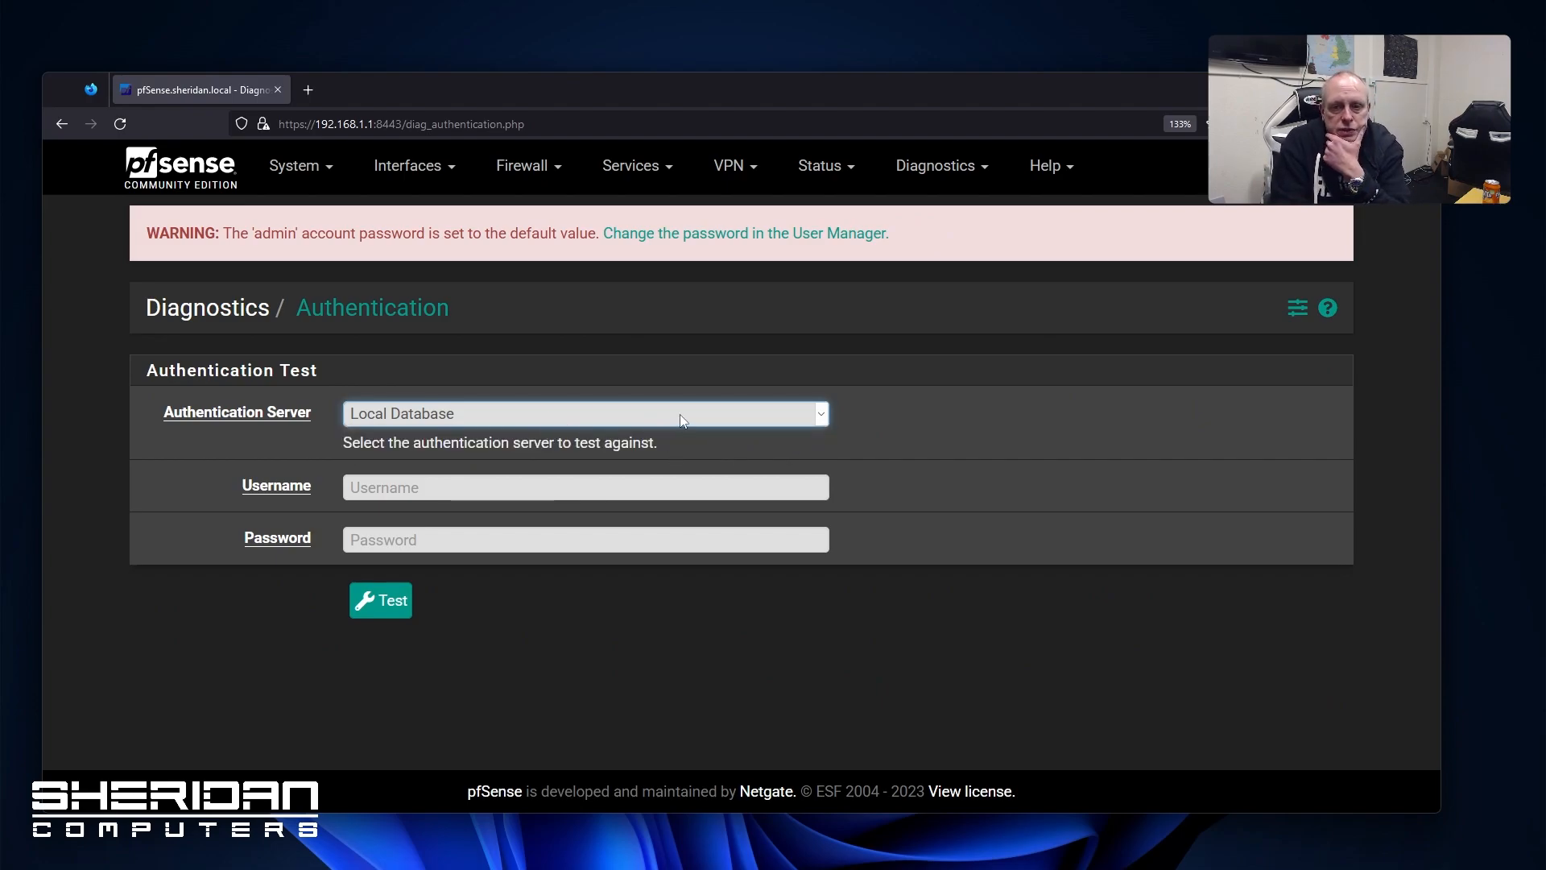
pyautogui.click(938, 165)
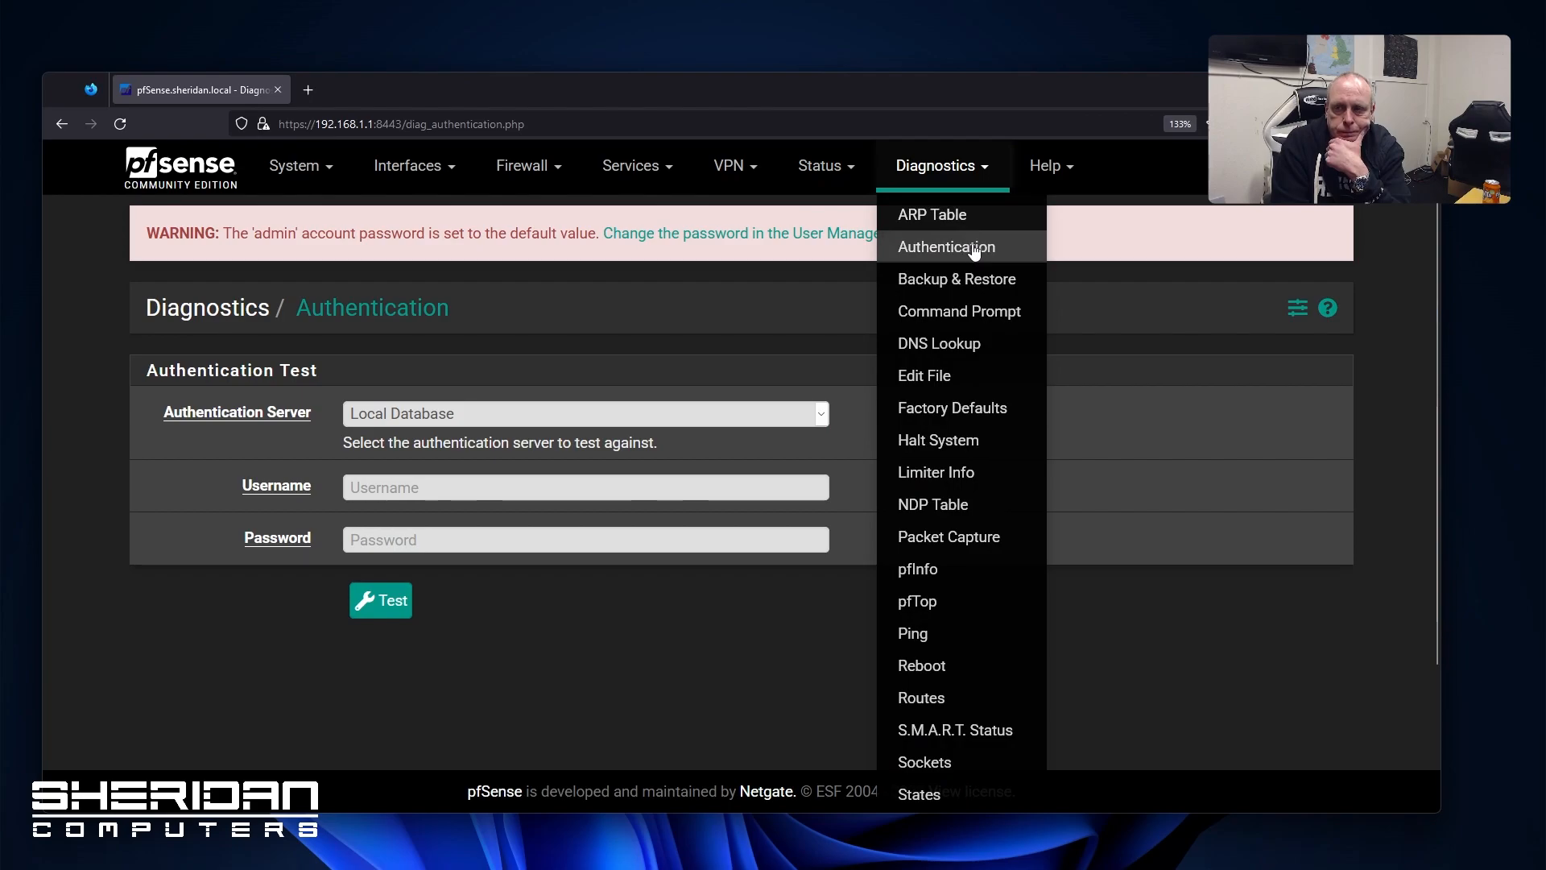
# Review the Backup & Restore page and its Config History tab
pyautogui.click(969, 276)
pyautogui.scroll(-3, 867, 419)
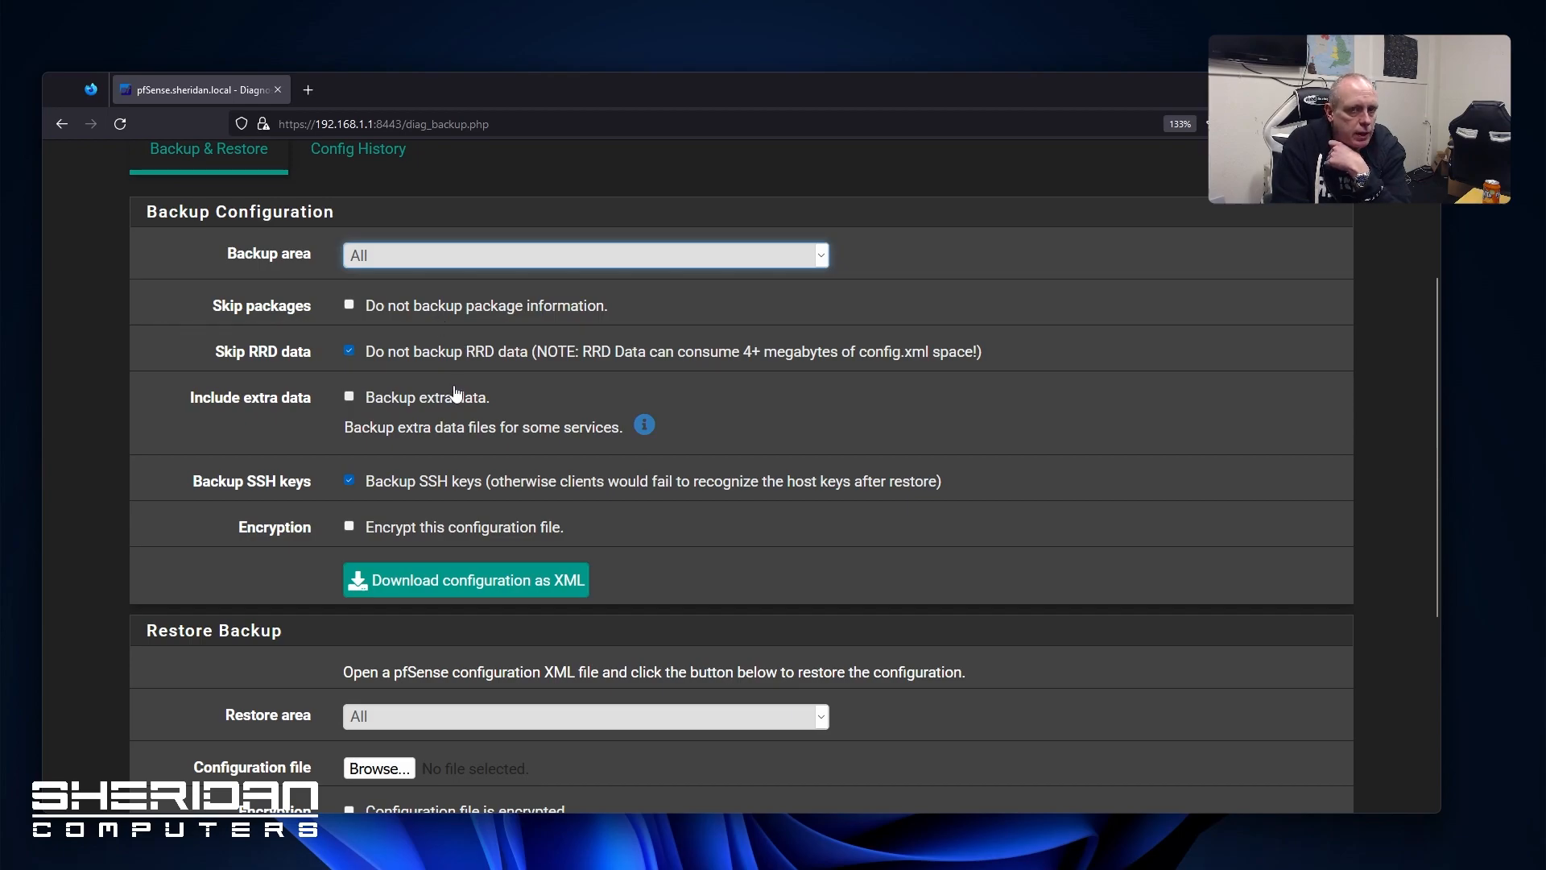
pyautogui.scroll(-5, 453, 394)
pyautogui.scroll(4, 453, 393)
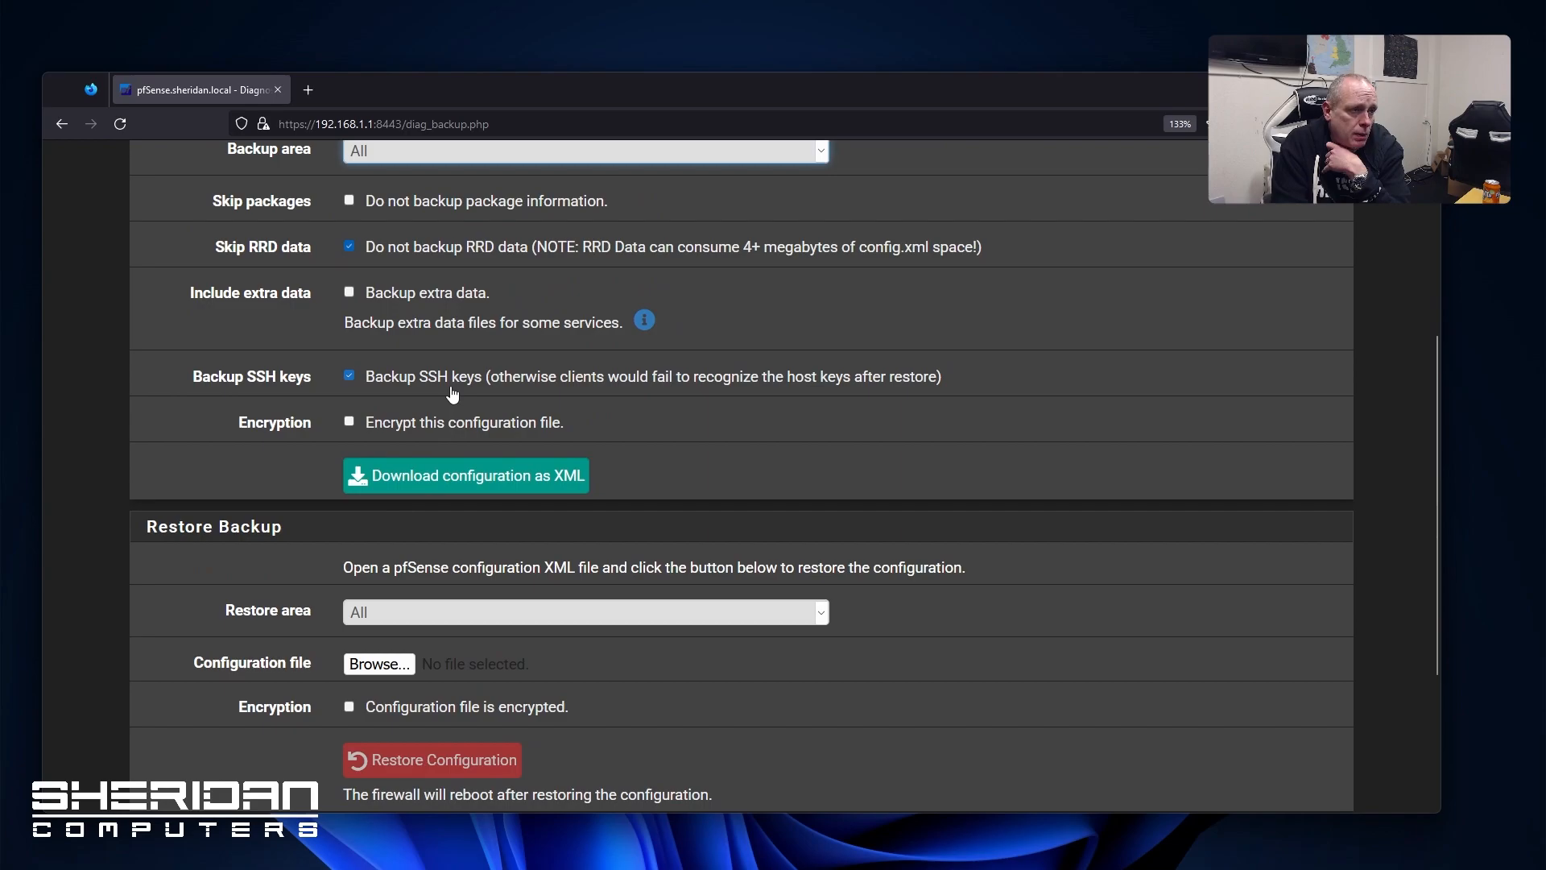
pyautogui.scroll(1, 452, 393)
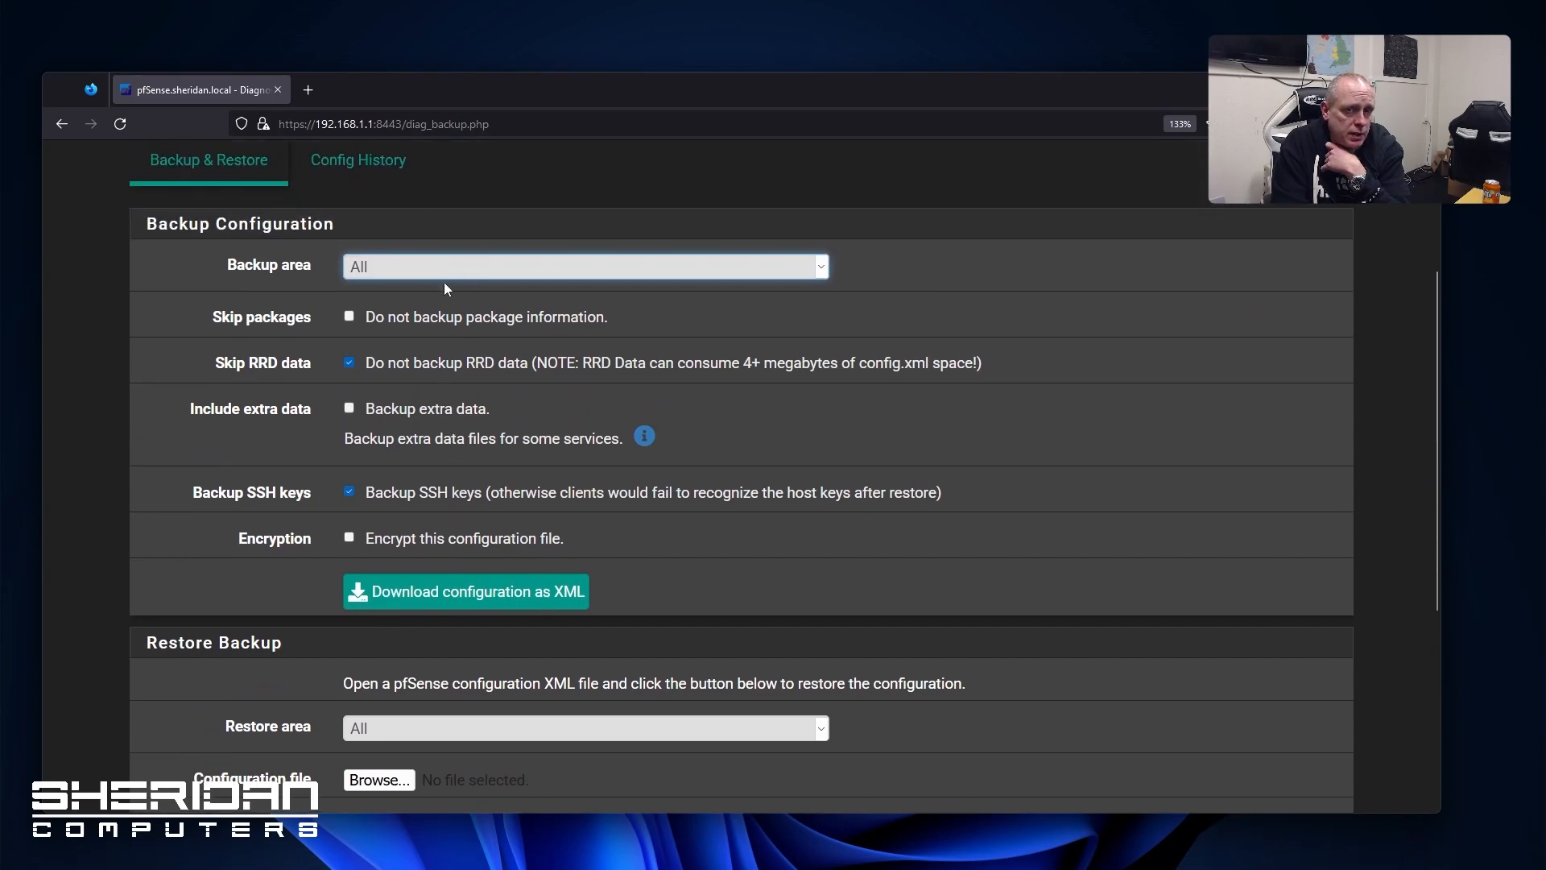
pyautogui.click(357, 177)
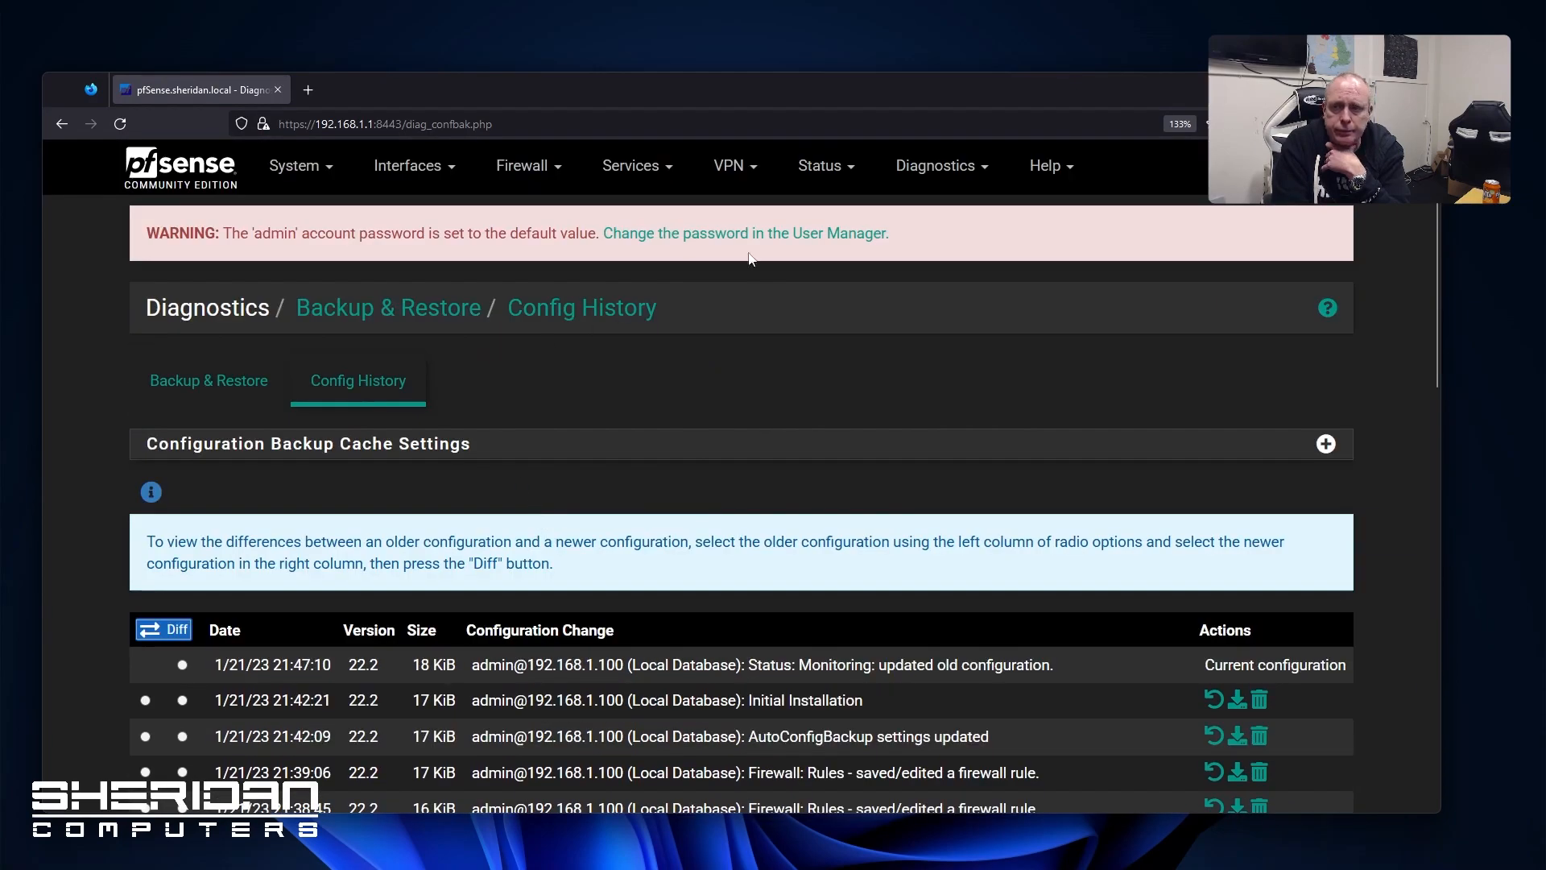
# Go to Diagnostics > Command Prompt, leaving the shell command field empty
pyautogui.click(924, 169)
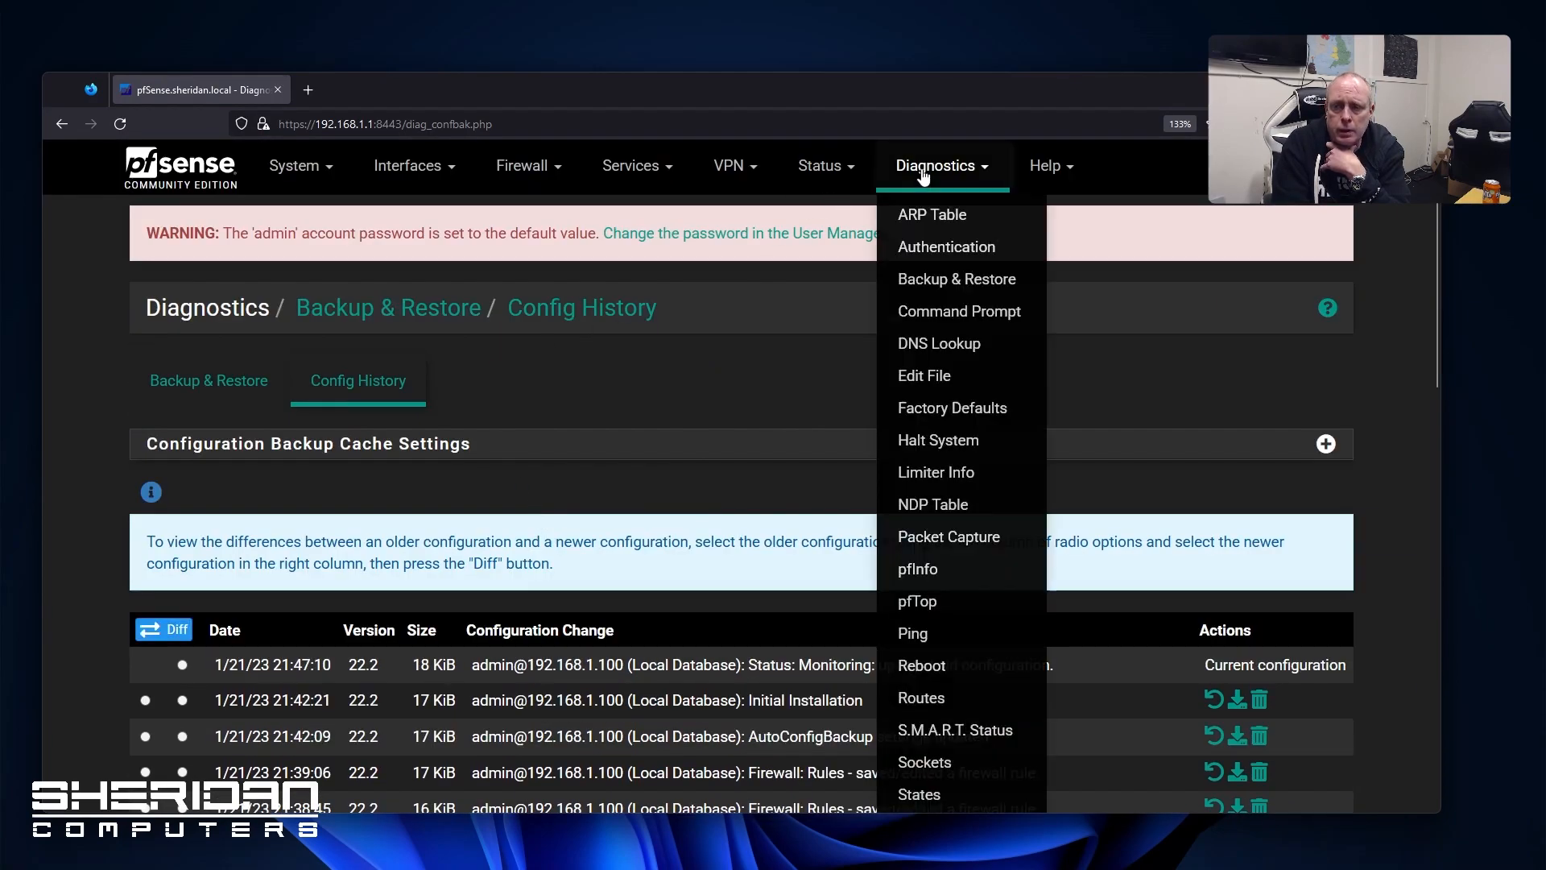
pyautogui.click(937, 312)
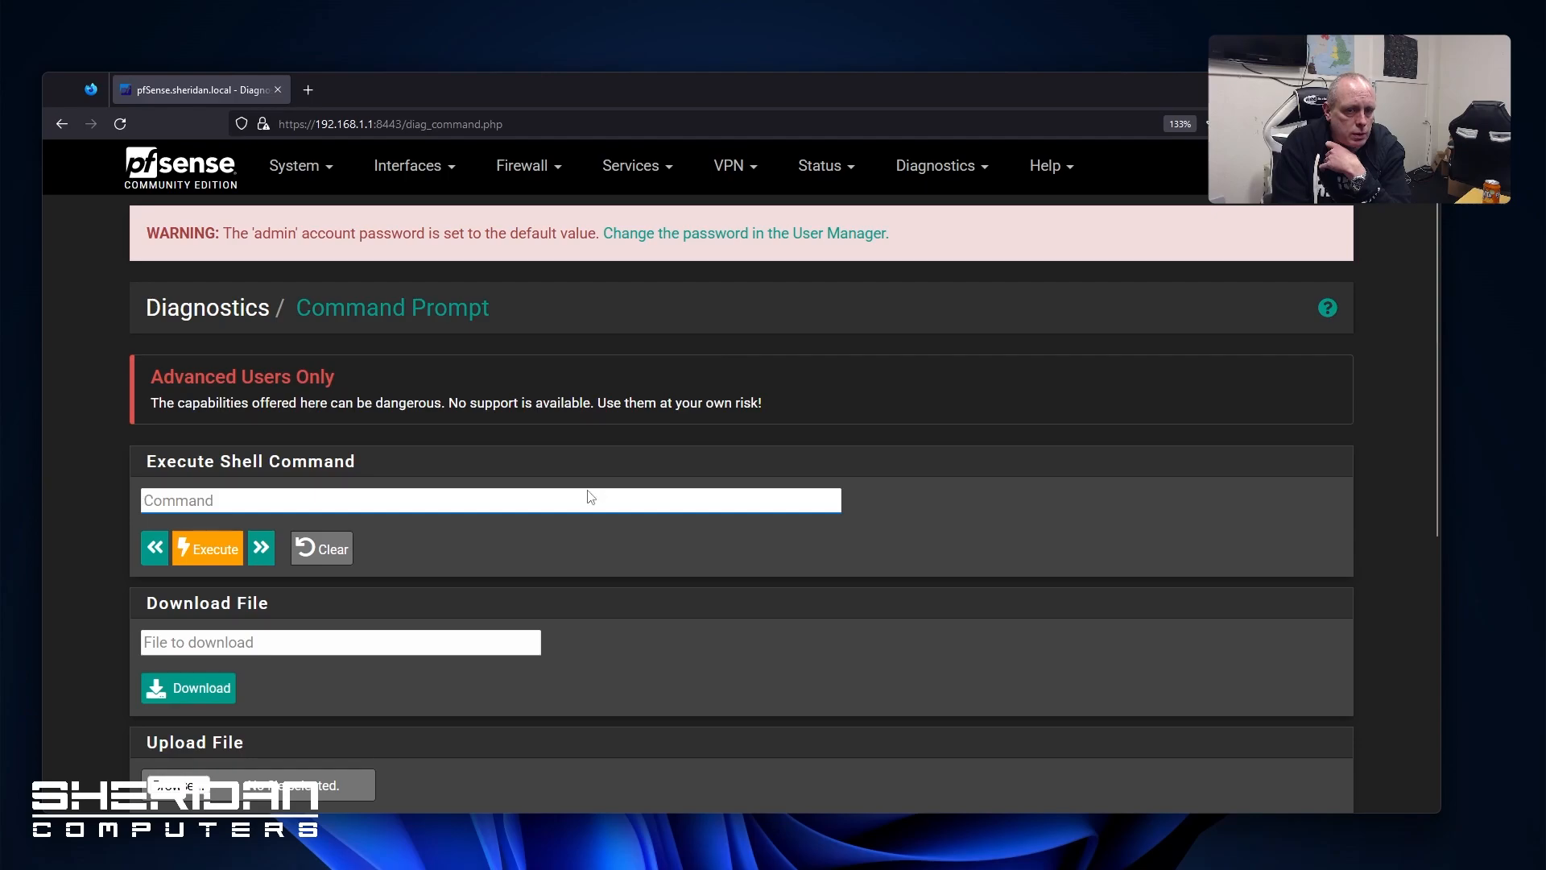
pyautogui.scroll(-3, 580, 483)
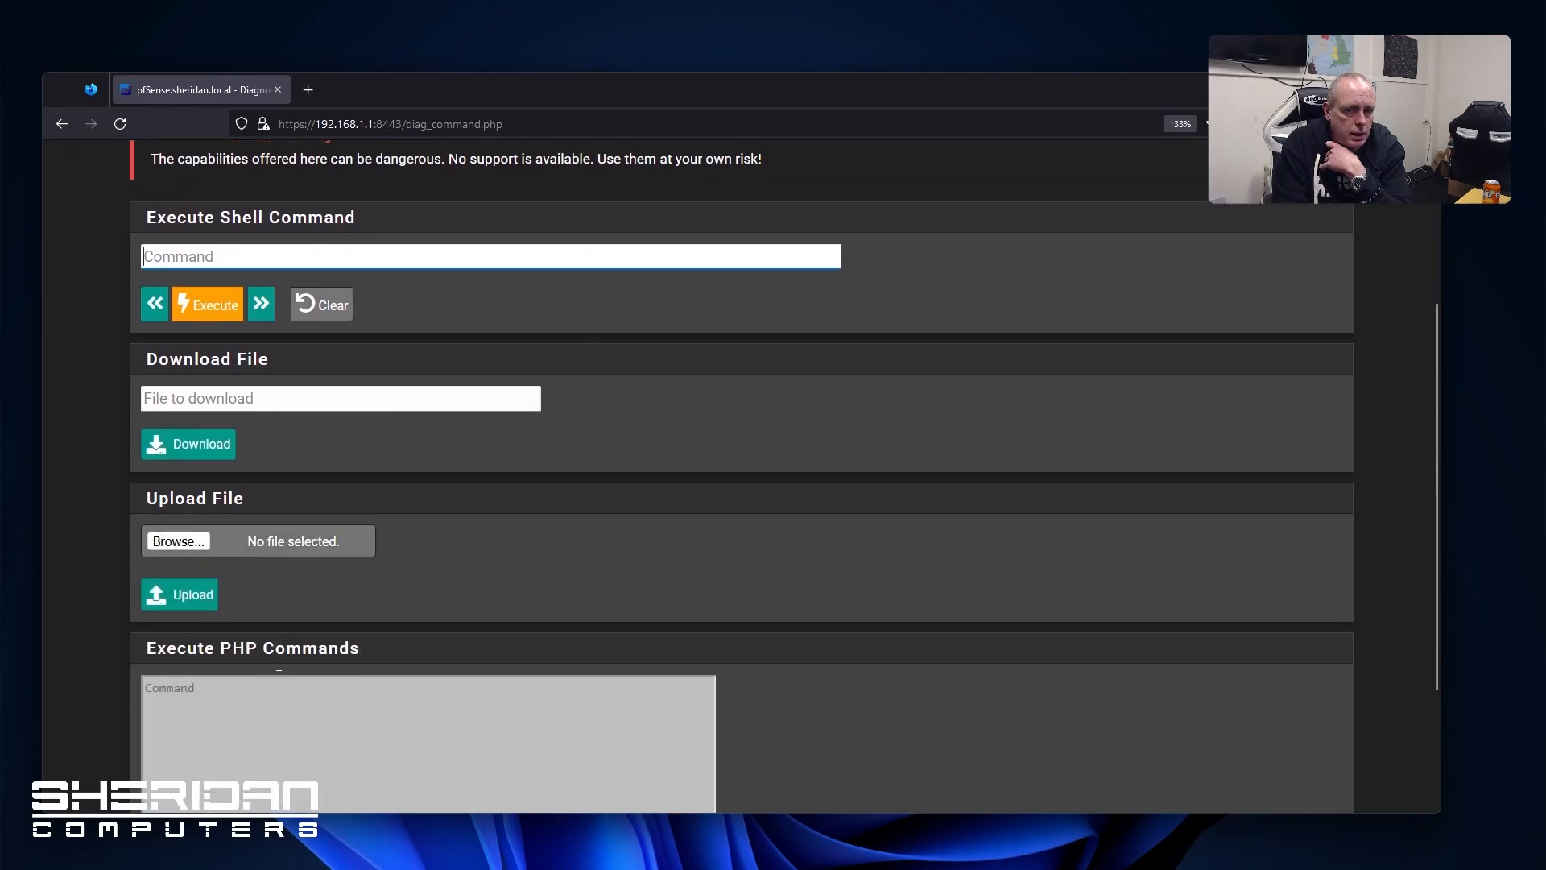
pyautogui.scroll(-1, 274, 685)
pyautogui.scroll(4, 596, 519)
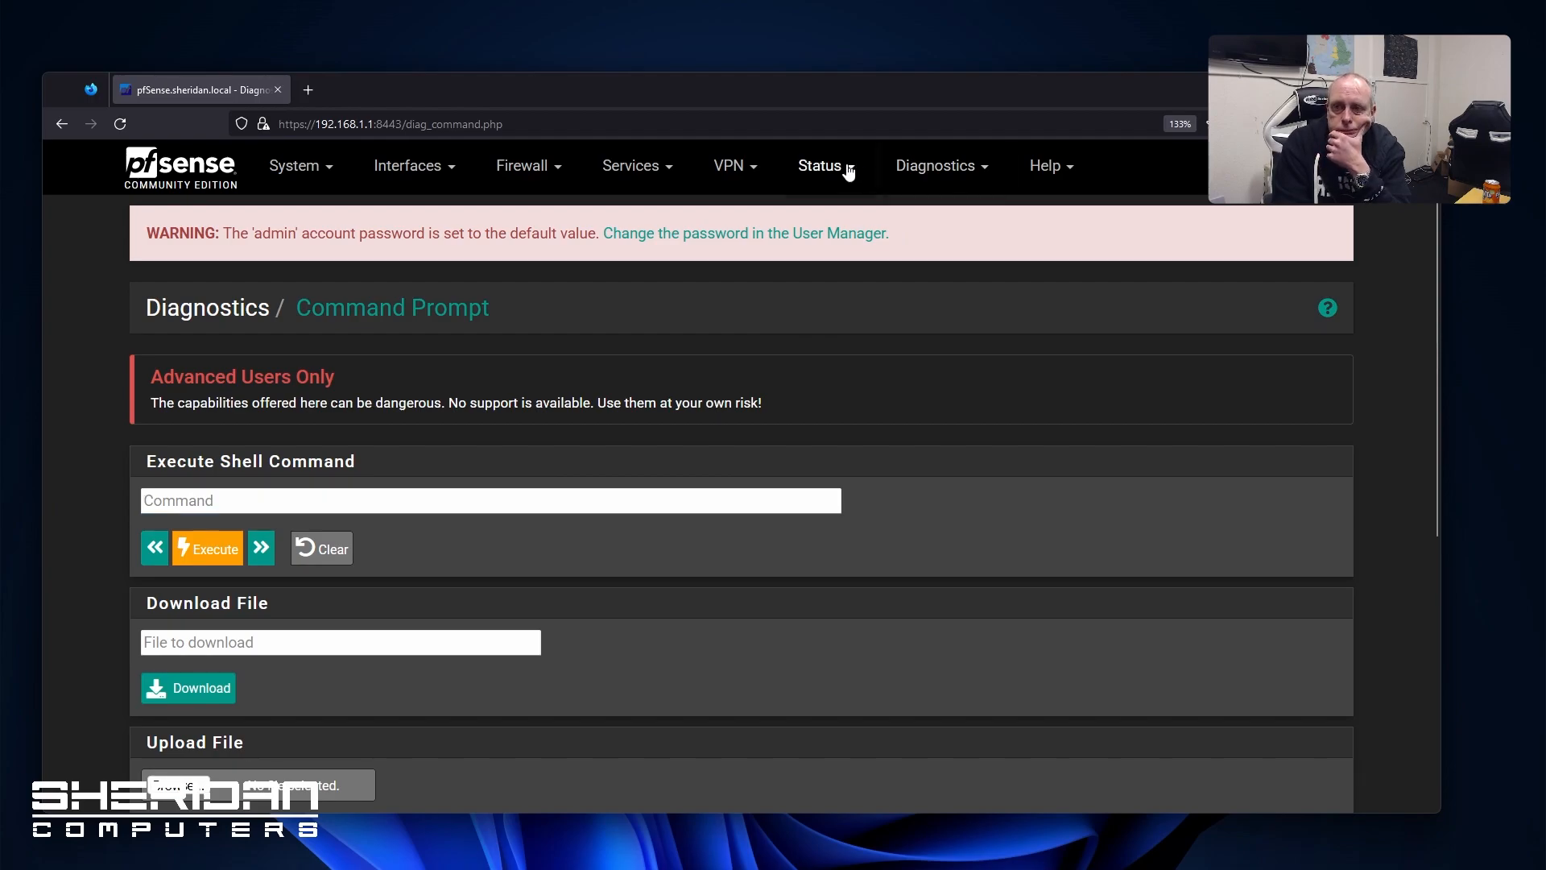
# Run a DNS lookup for 8.8.8.8 and review the results
pyautogui.click(820, 165)
pyautogui.click(940, 165)
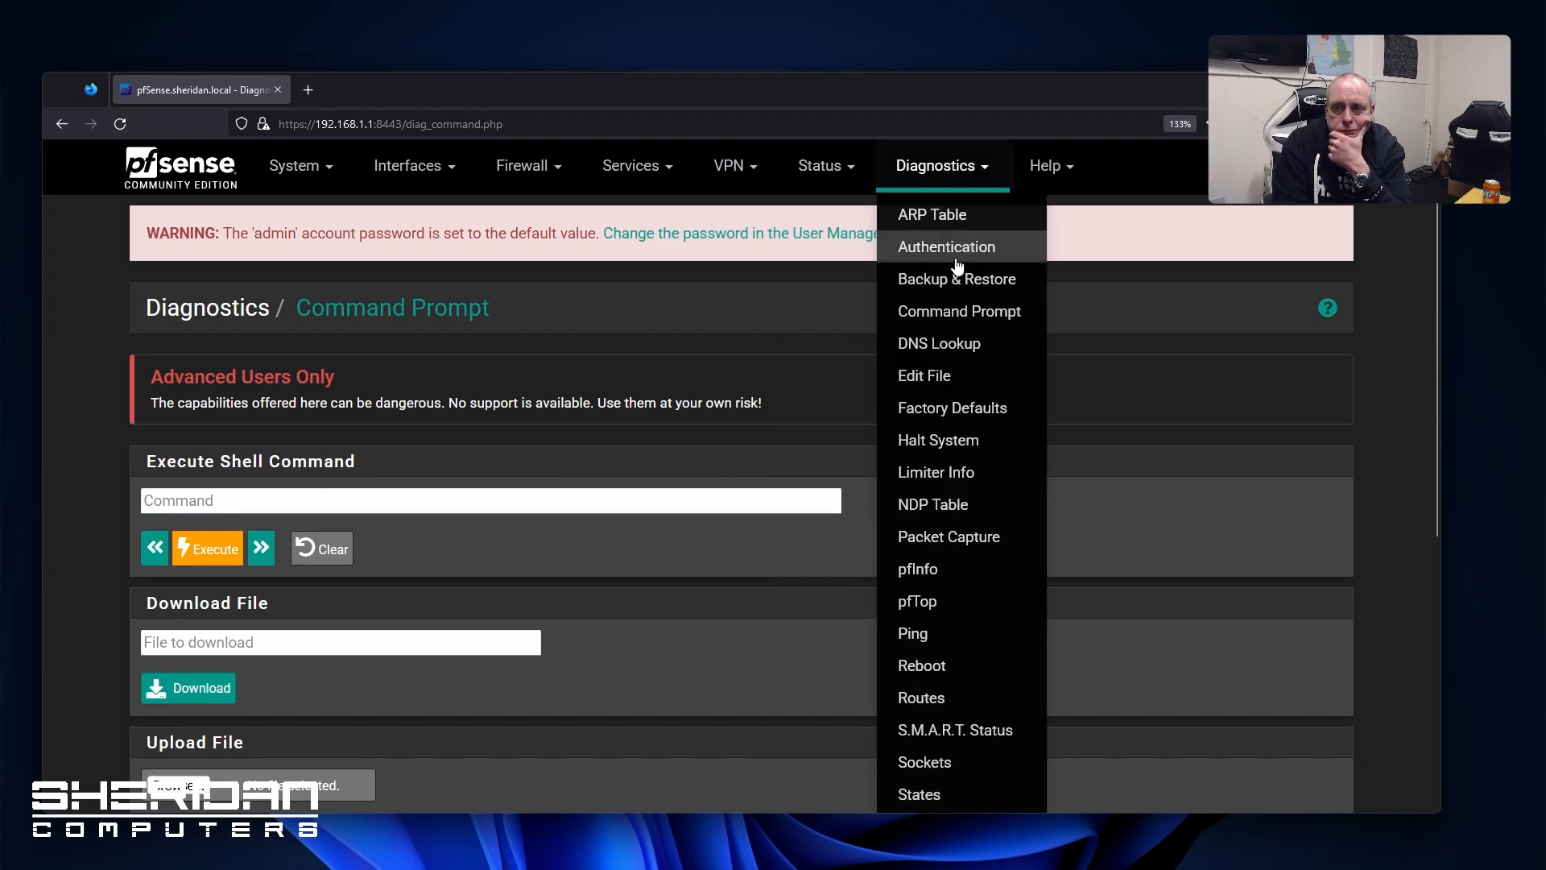
pyautogui.click(942, 345)
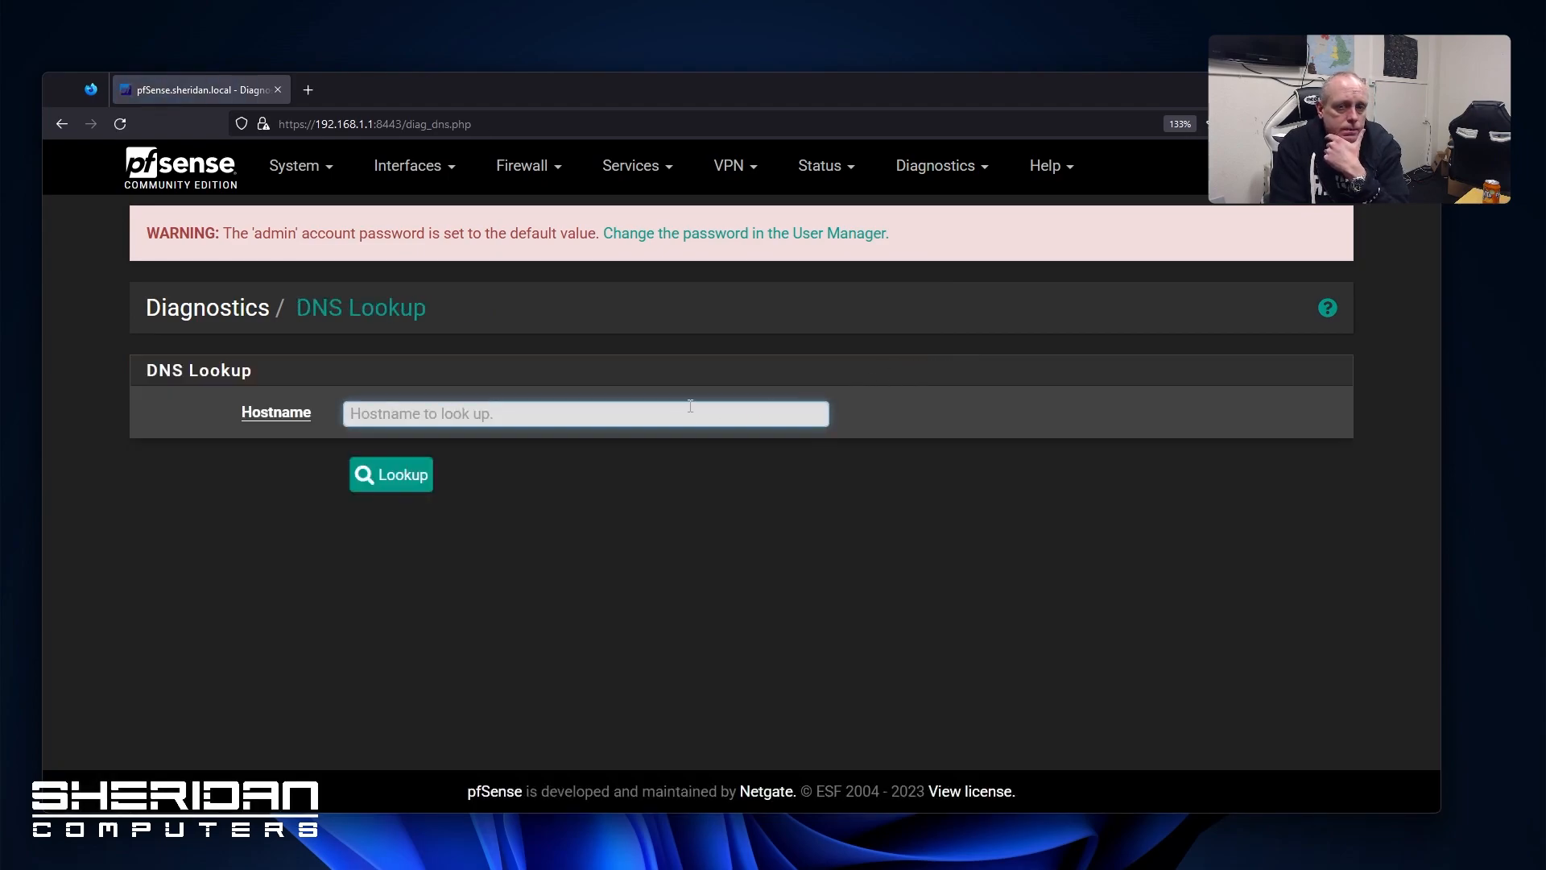
pyautogui.write('8.8.8')
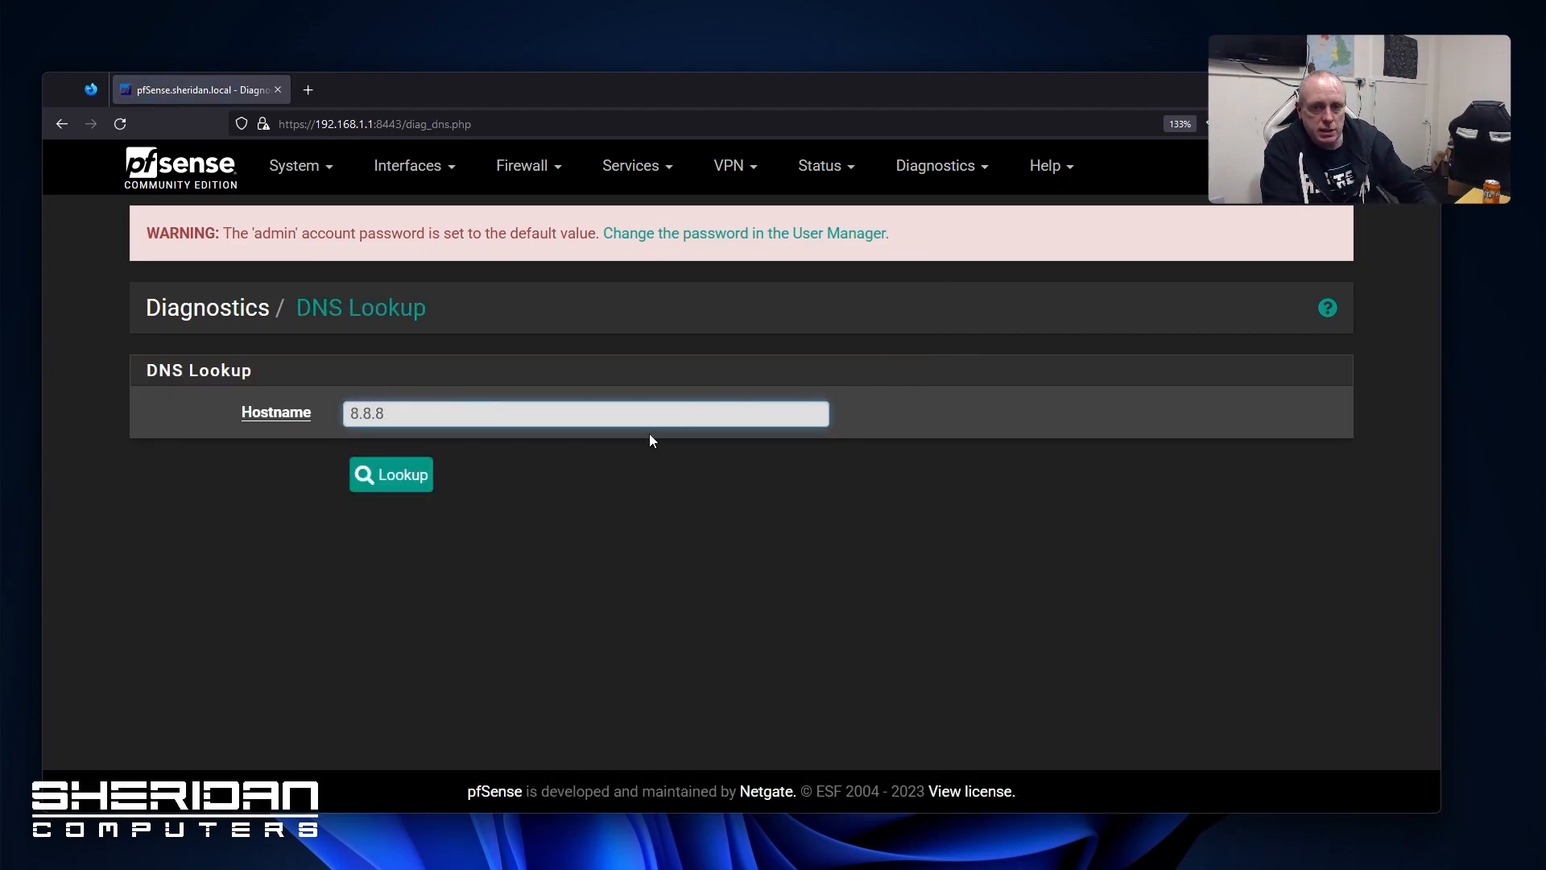
pyautogui.write('.8')
pyautogui.click(403, 484)
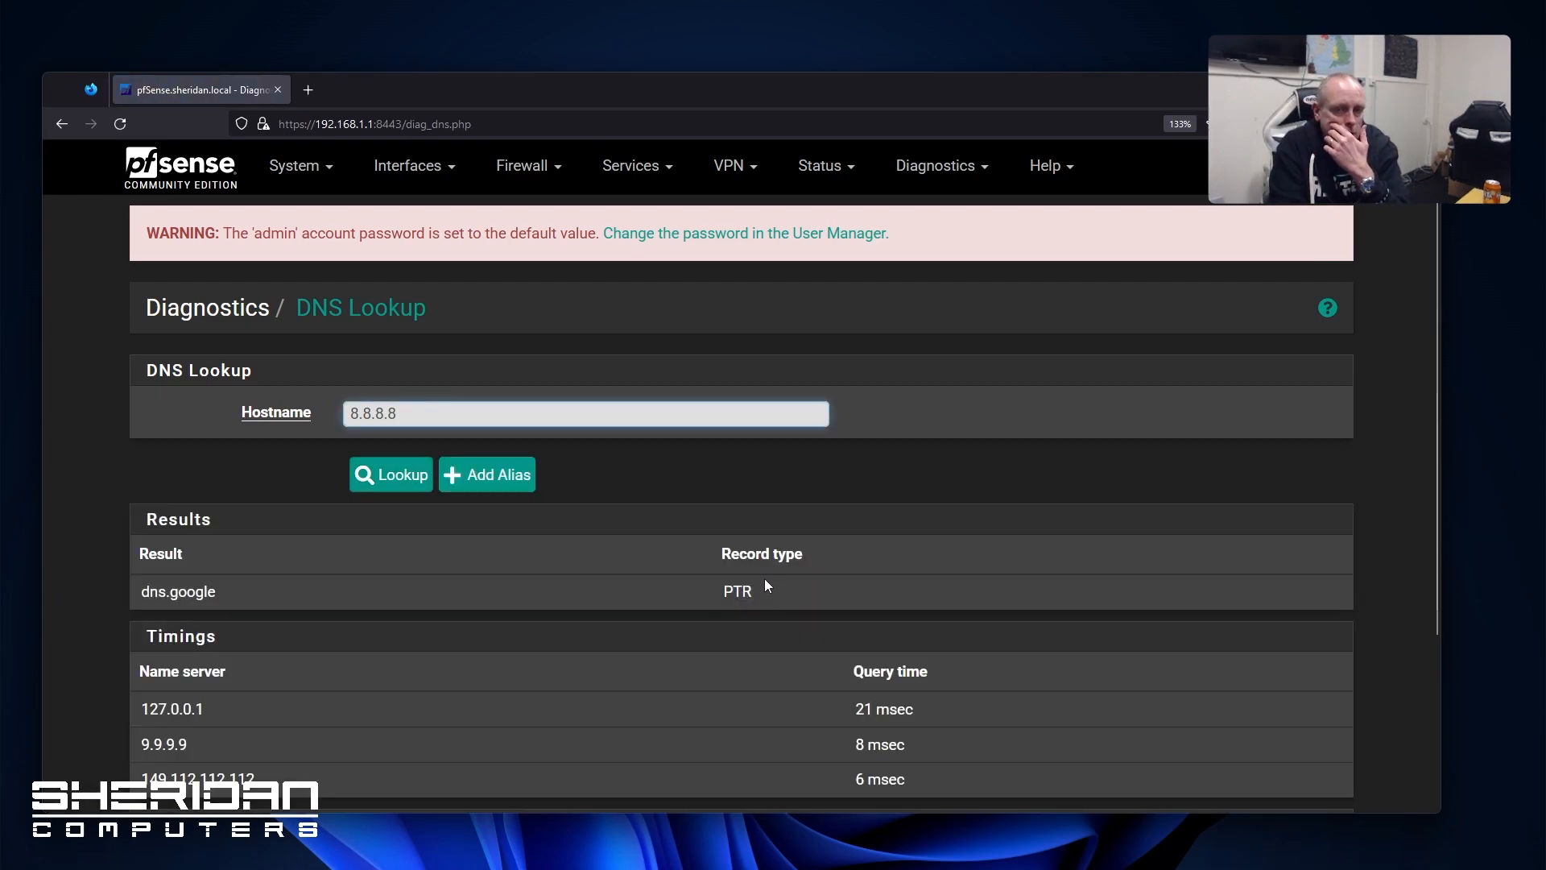
pyautogui.scroll(-3, 765, 578)
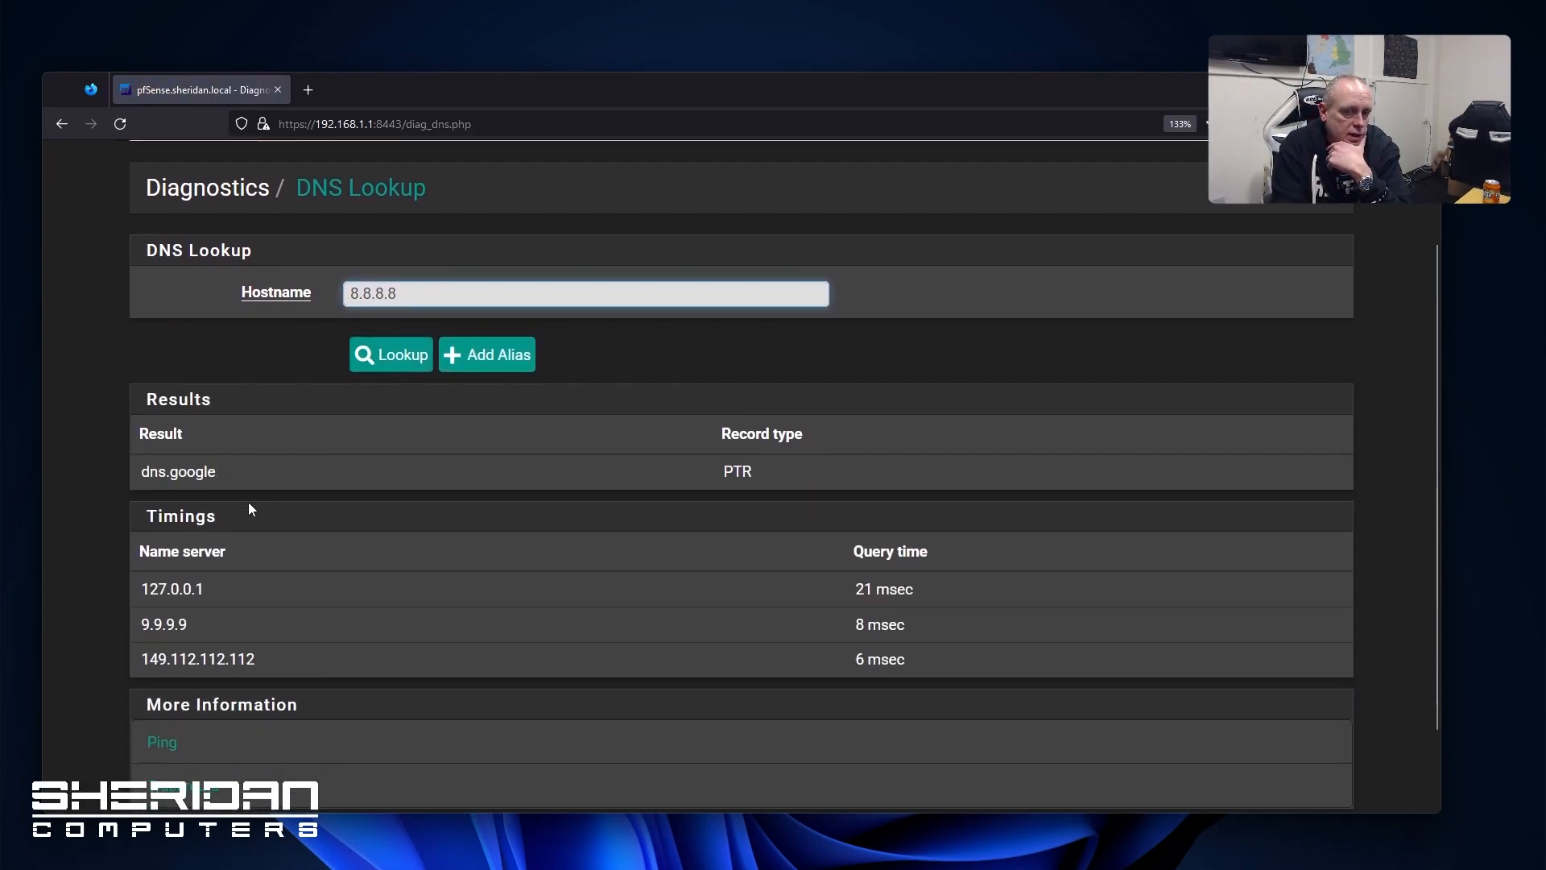
pyautogui.scroll(-2, 249, 508)
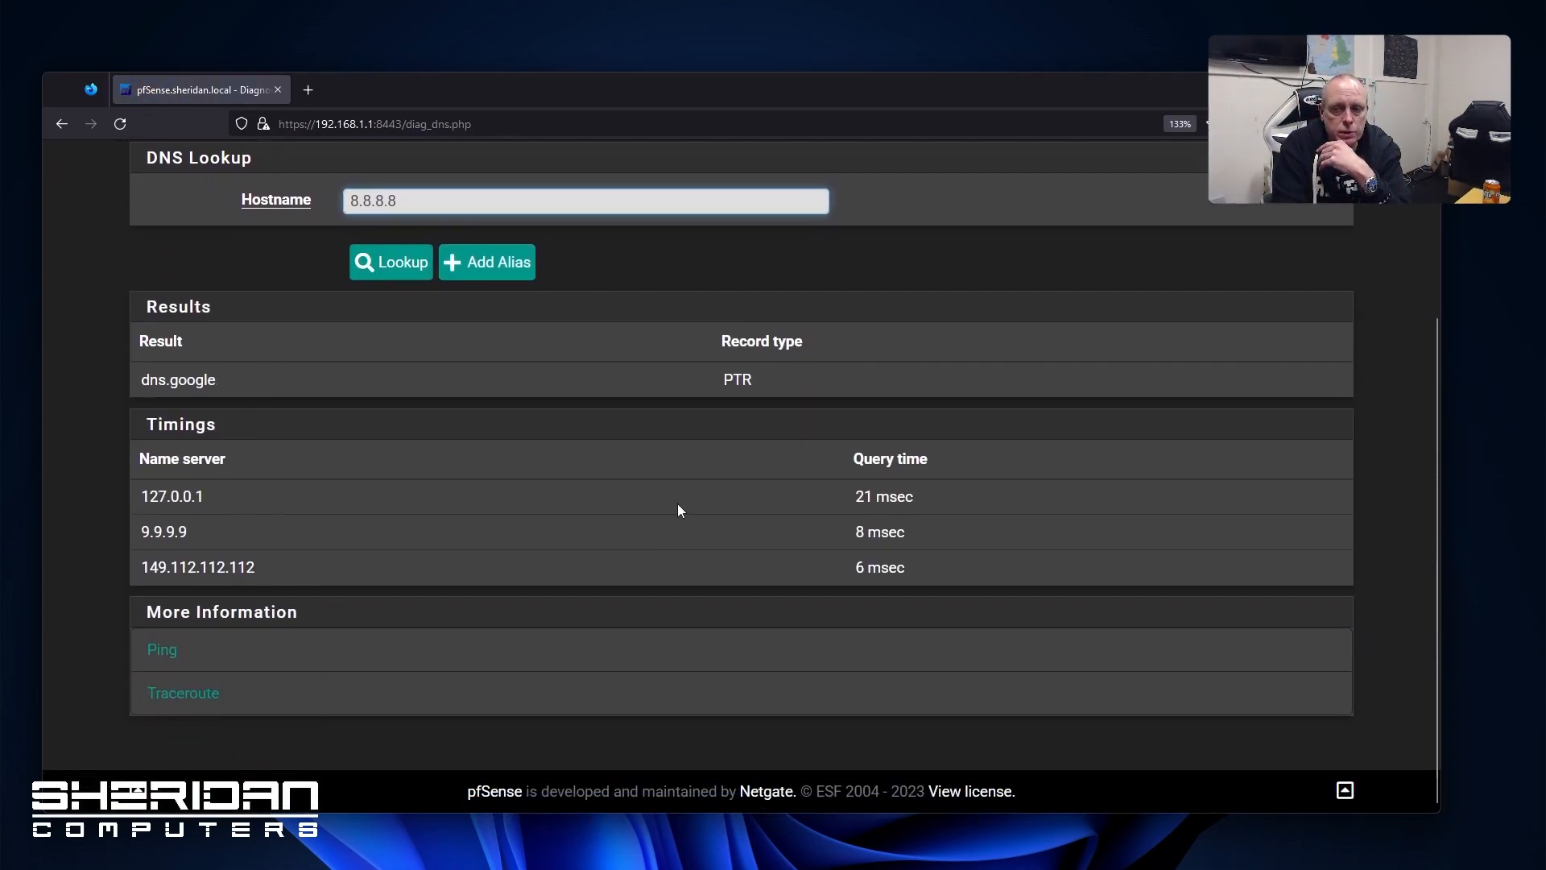
pyautogui.scroll(5, 668, 504)
# Load /COPYRIGHT in Edit File, then view the Factory Defaults page without resetting
pyautogui.click(895, 165)
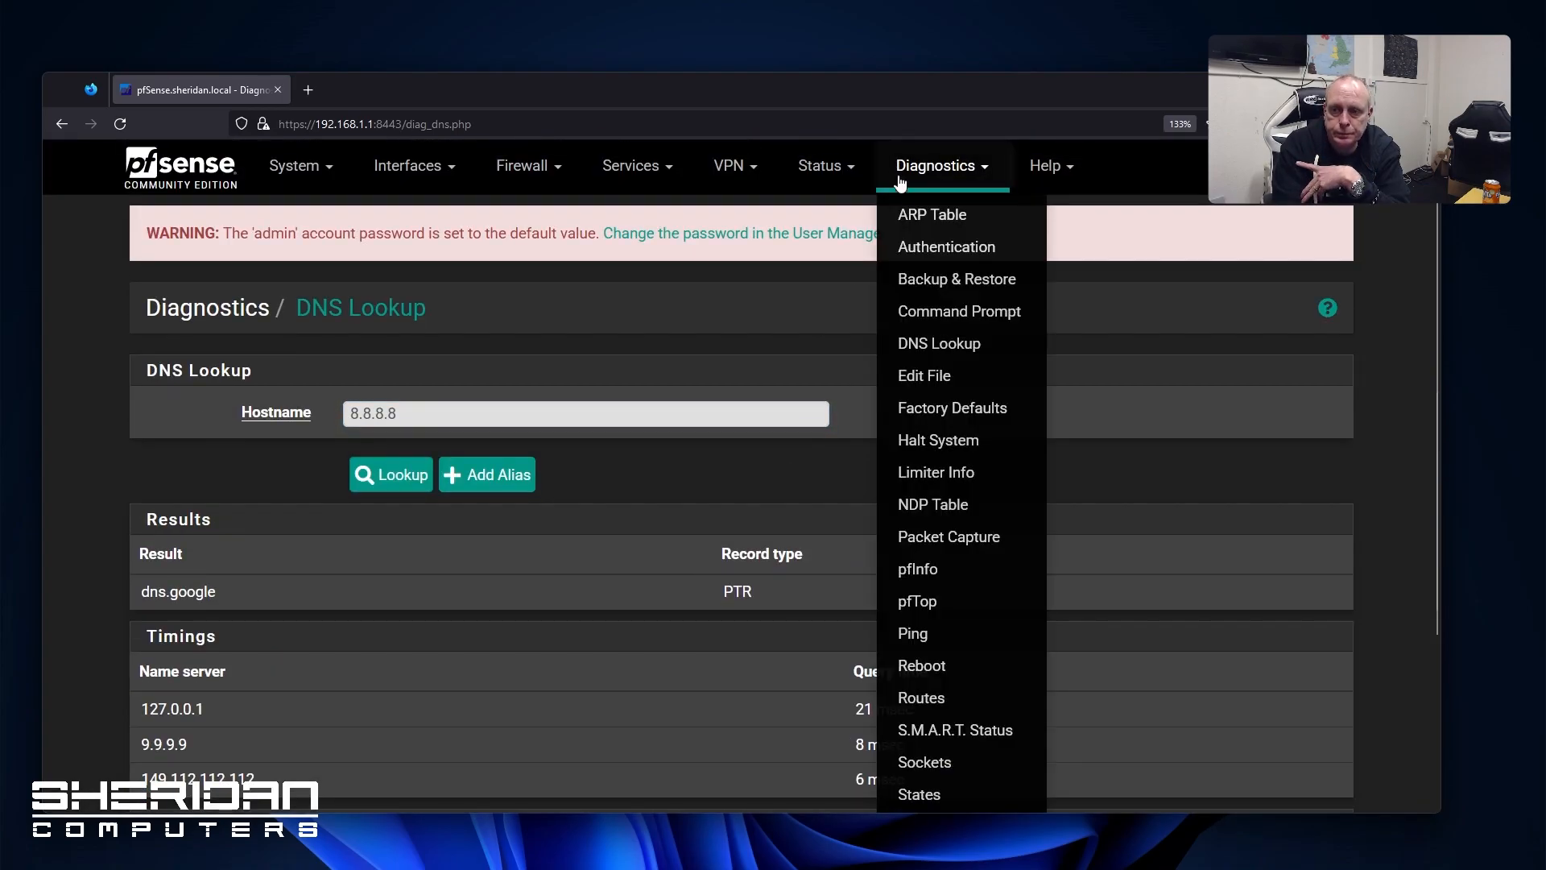
pyautogui.click(935, 375)
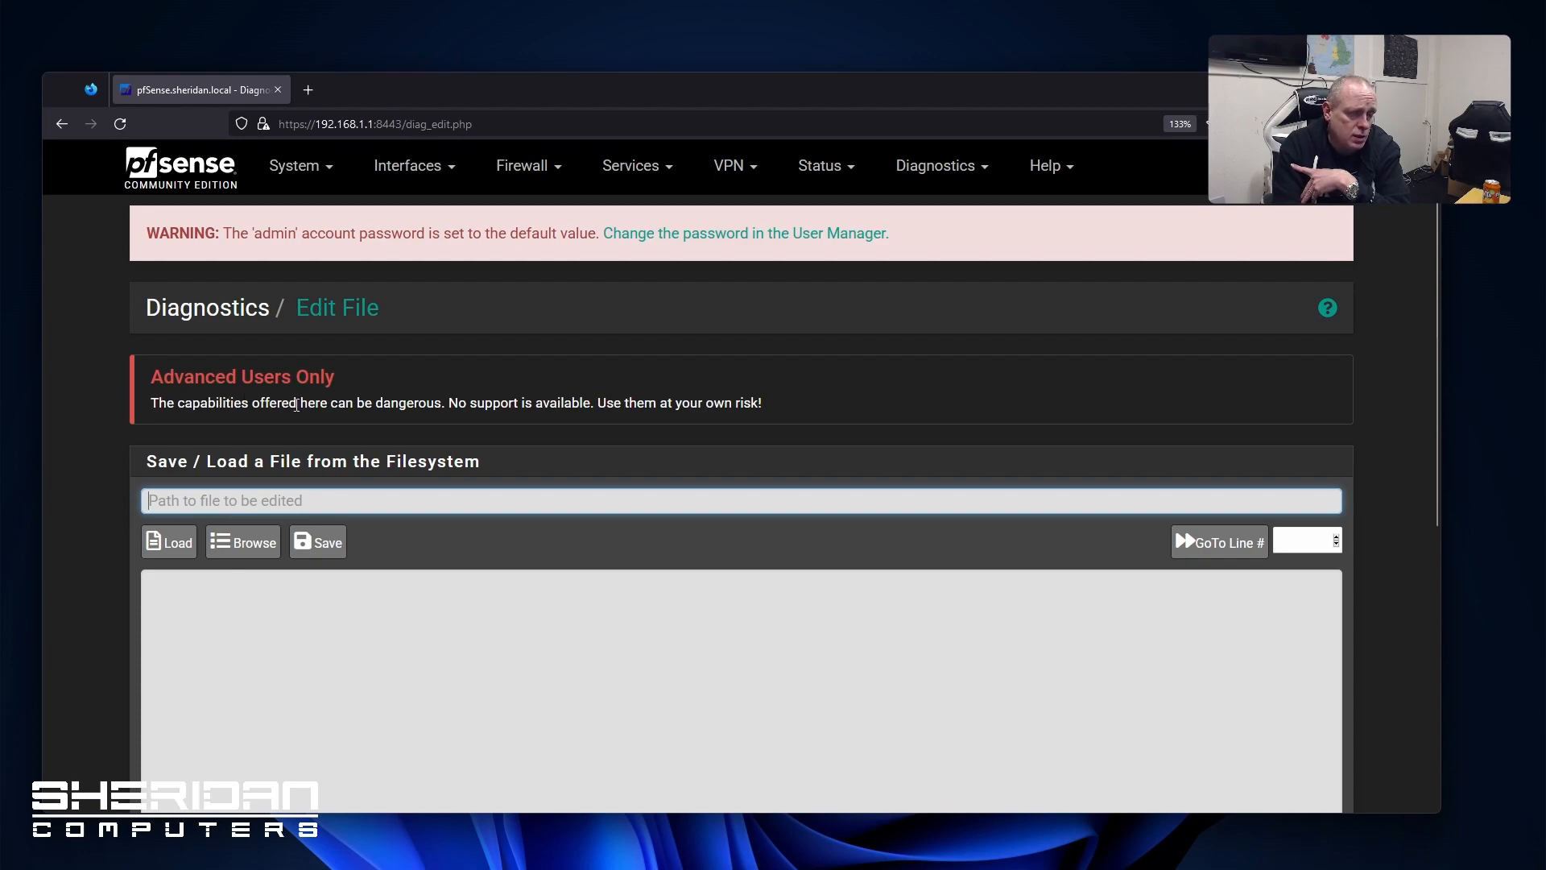
pyautogui.click(251, 542)
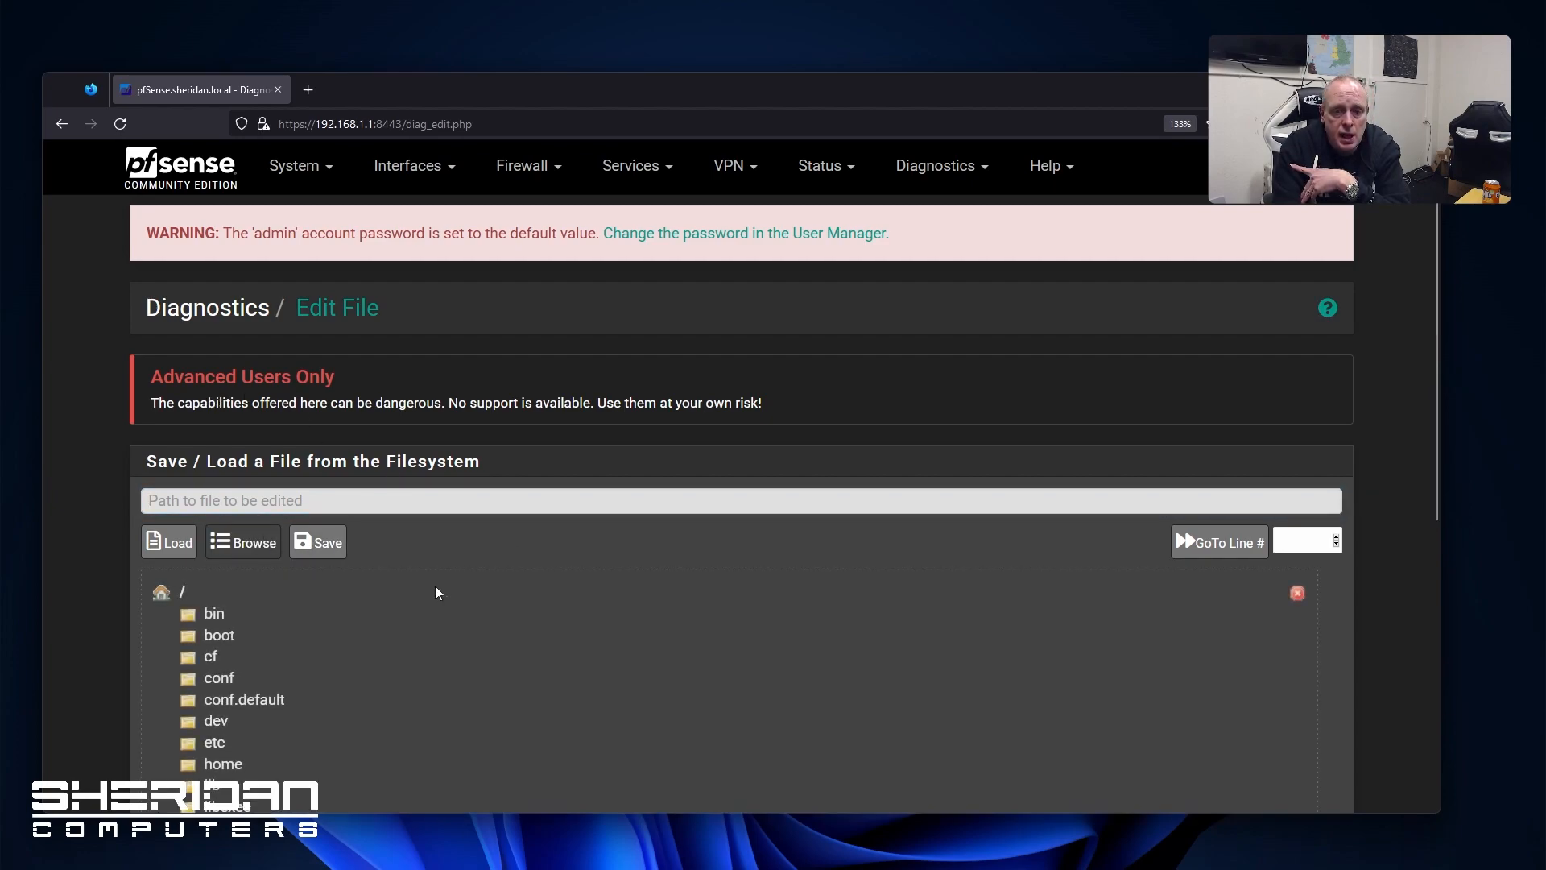
pyautogui.scroll(-6, 241, 620)
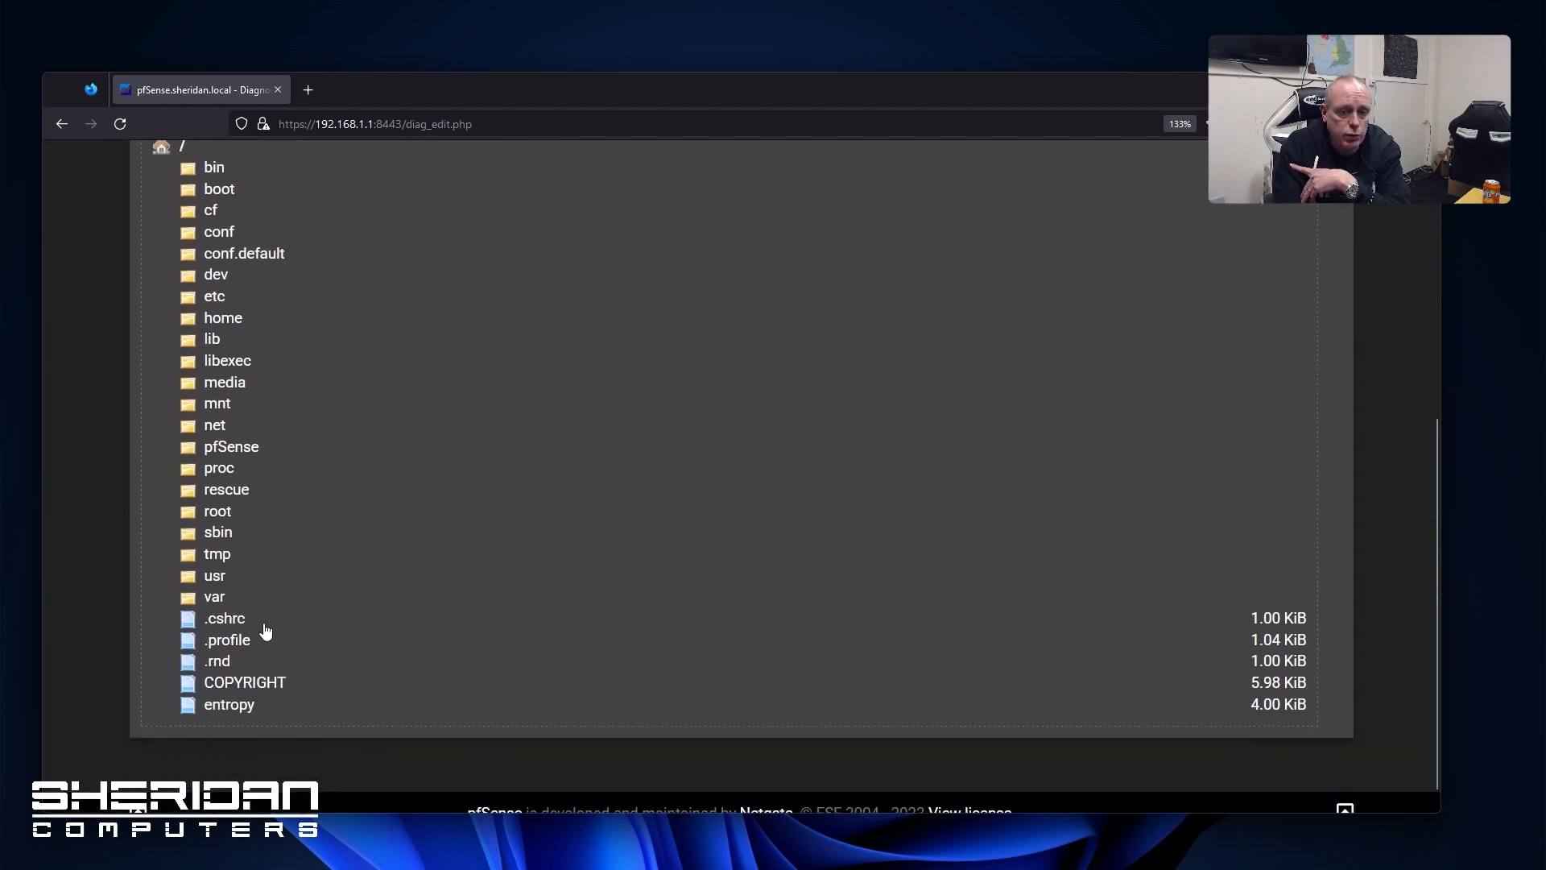
pyautogui.click(265, 660)
pyautogui.scroll(-5, 599, 585)
pyautogui.scroll(5, 599, 586)
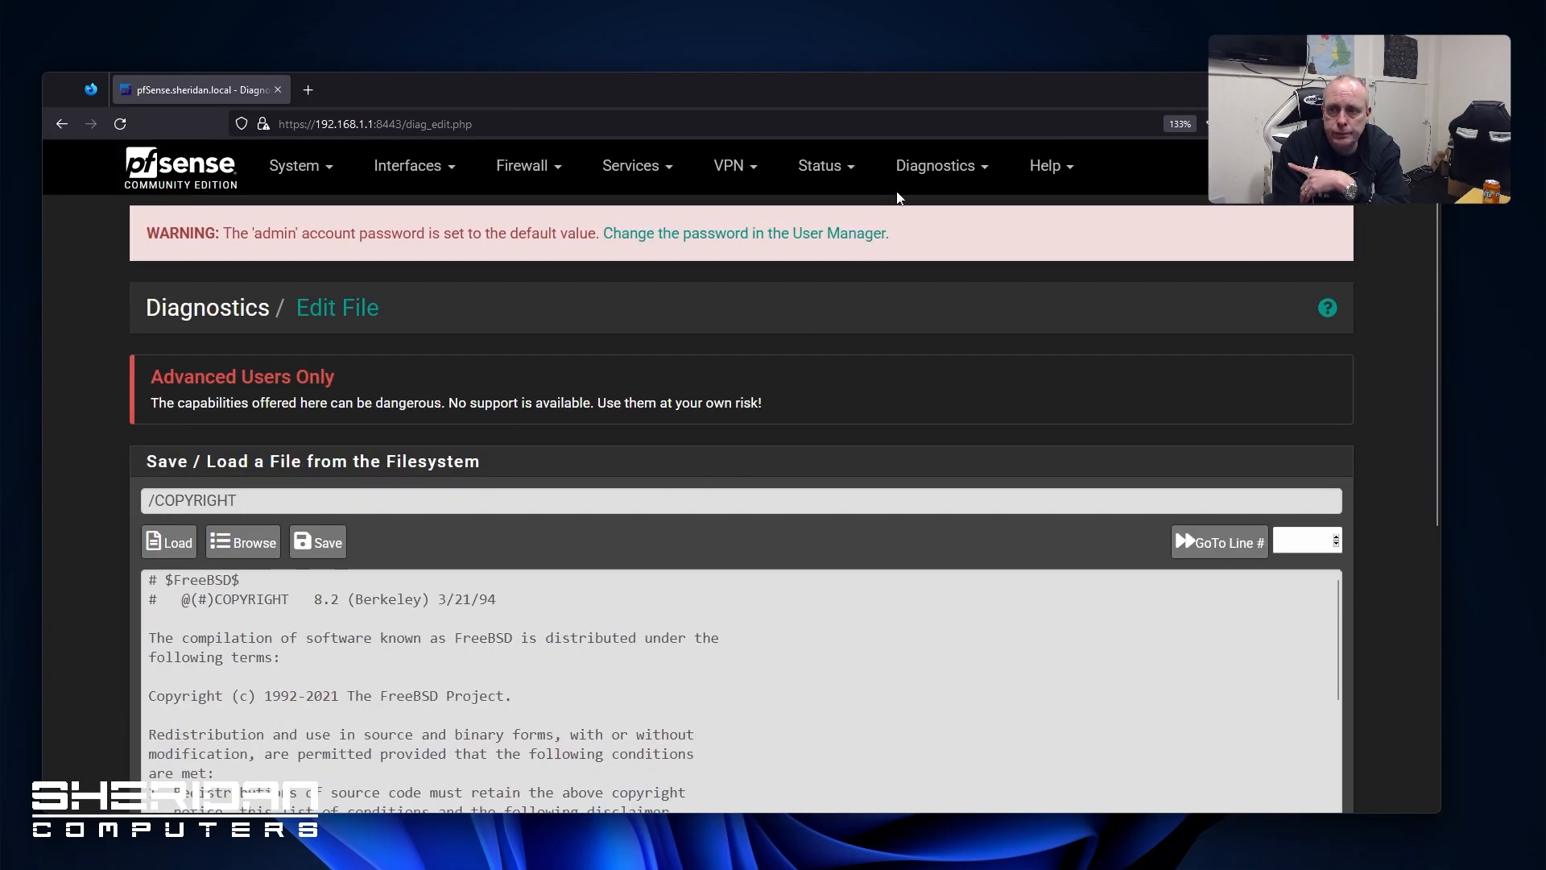
pyautogui.click(934, 167)
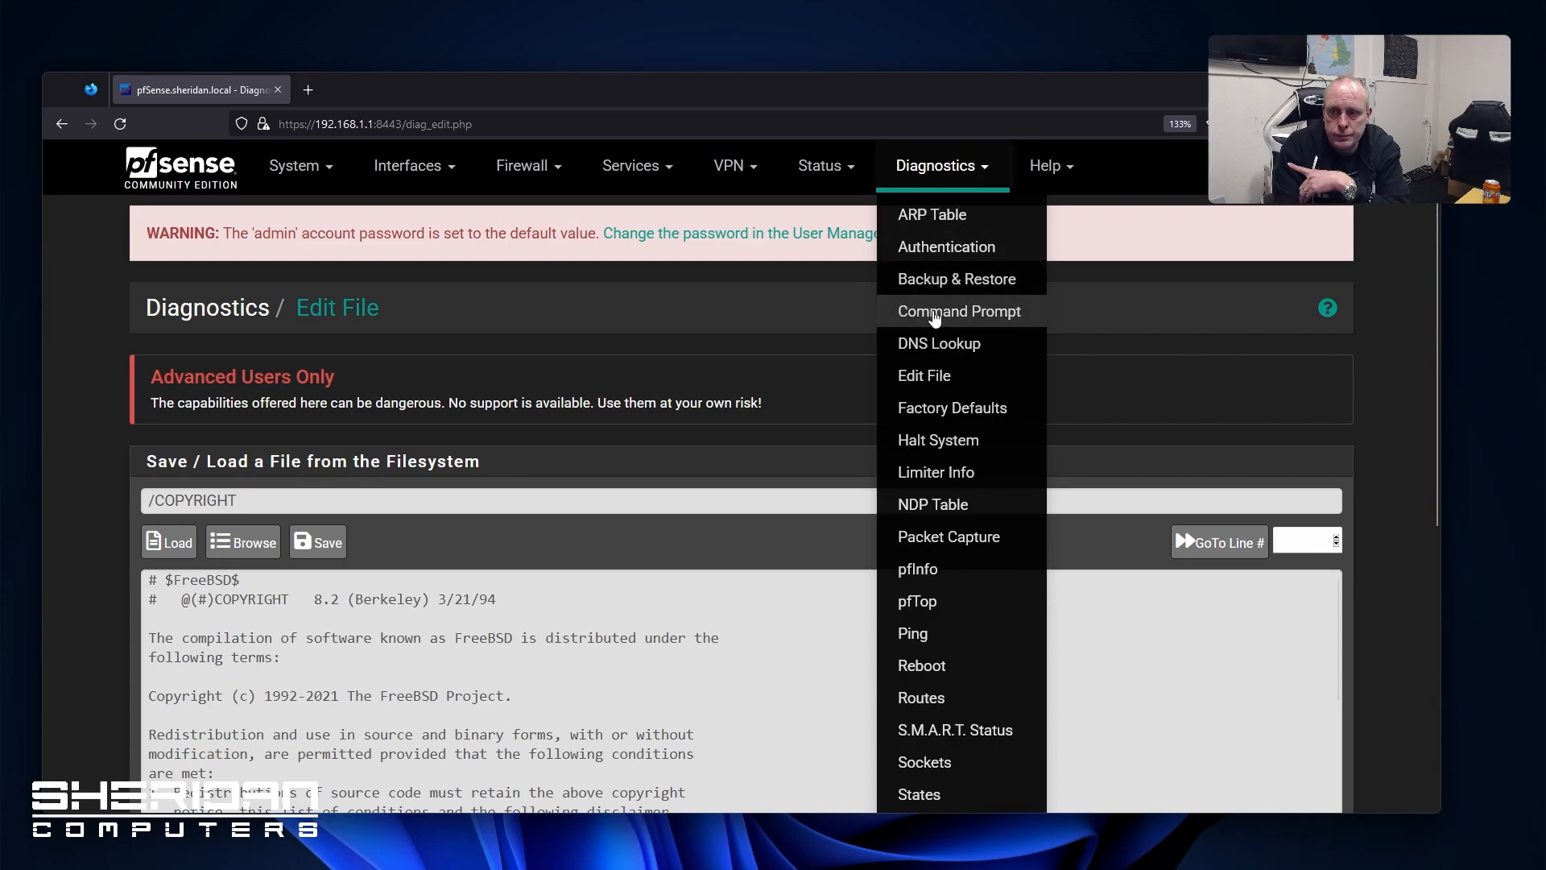
pyautogui.click(979, 418)
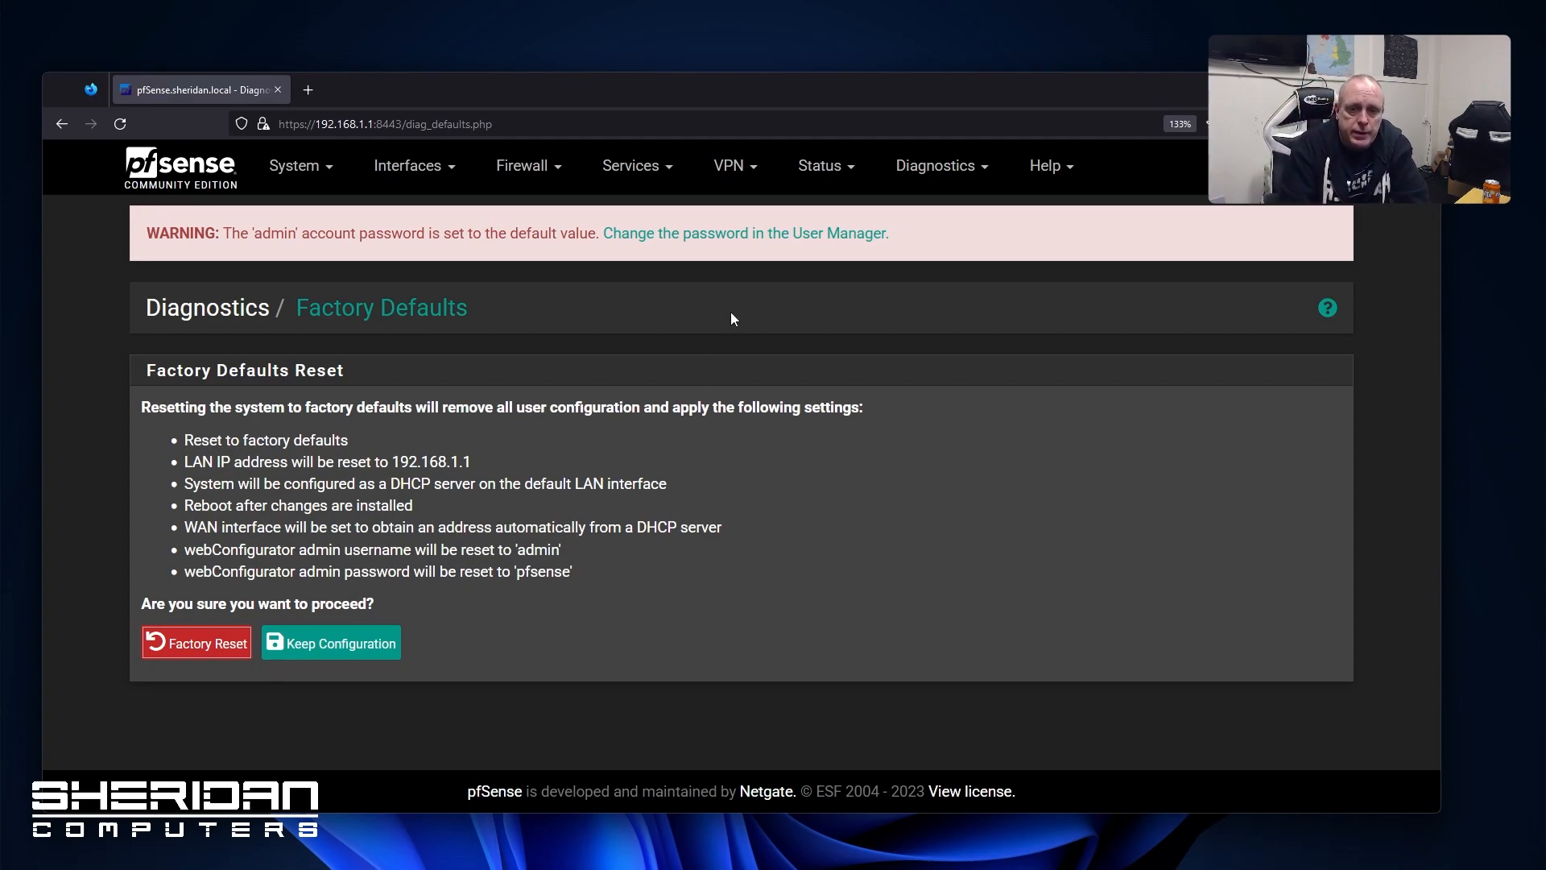
# View the Halt System confirmation page and the Limiter Info page
pyautogui.click(934, 166)
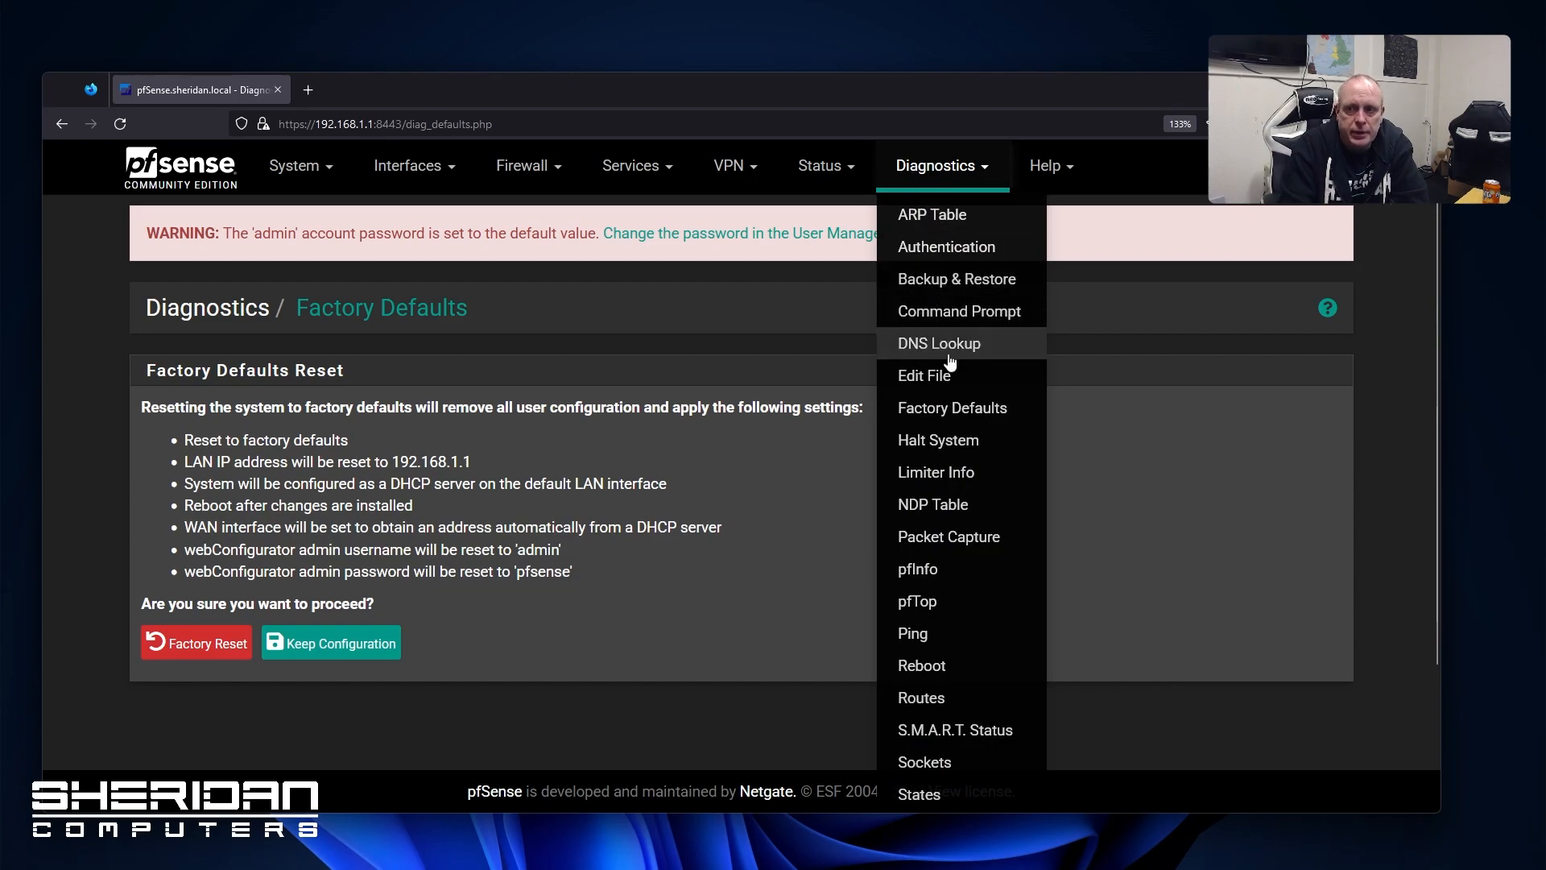
pyautogui.click(950, 451)
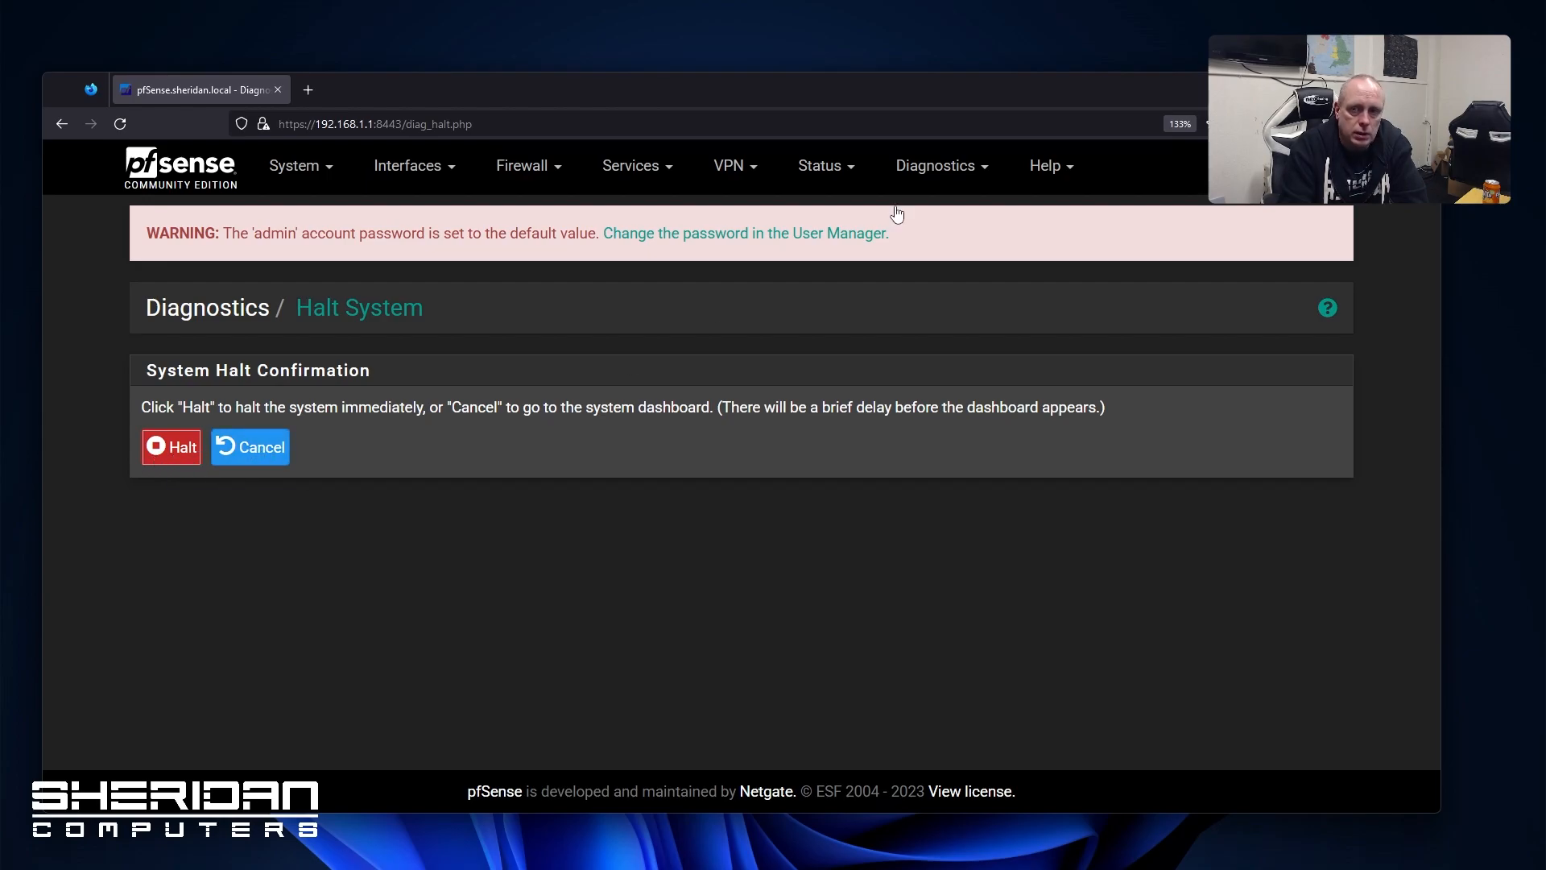
pyautogui.click(886, 171)
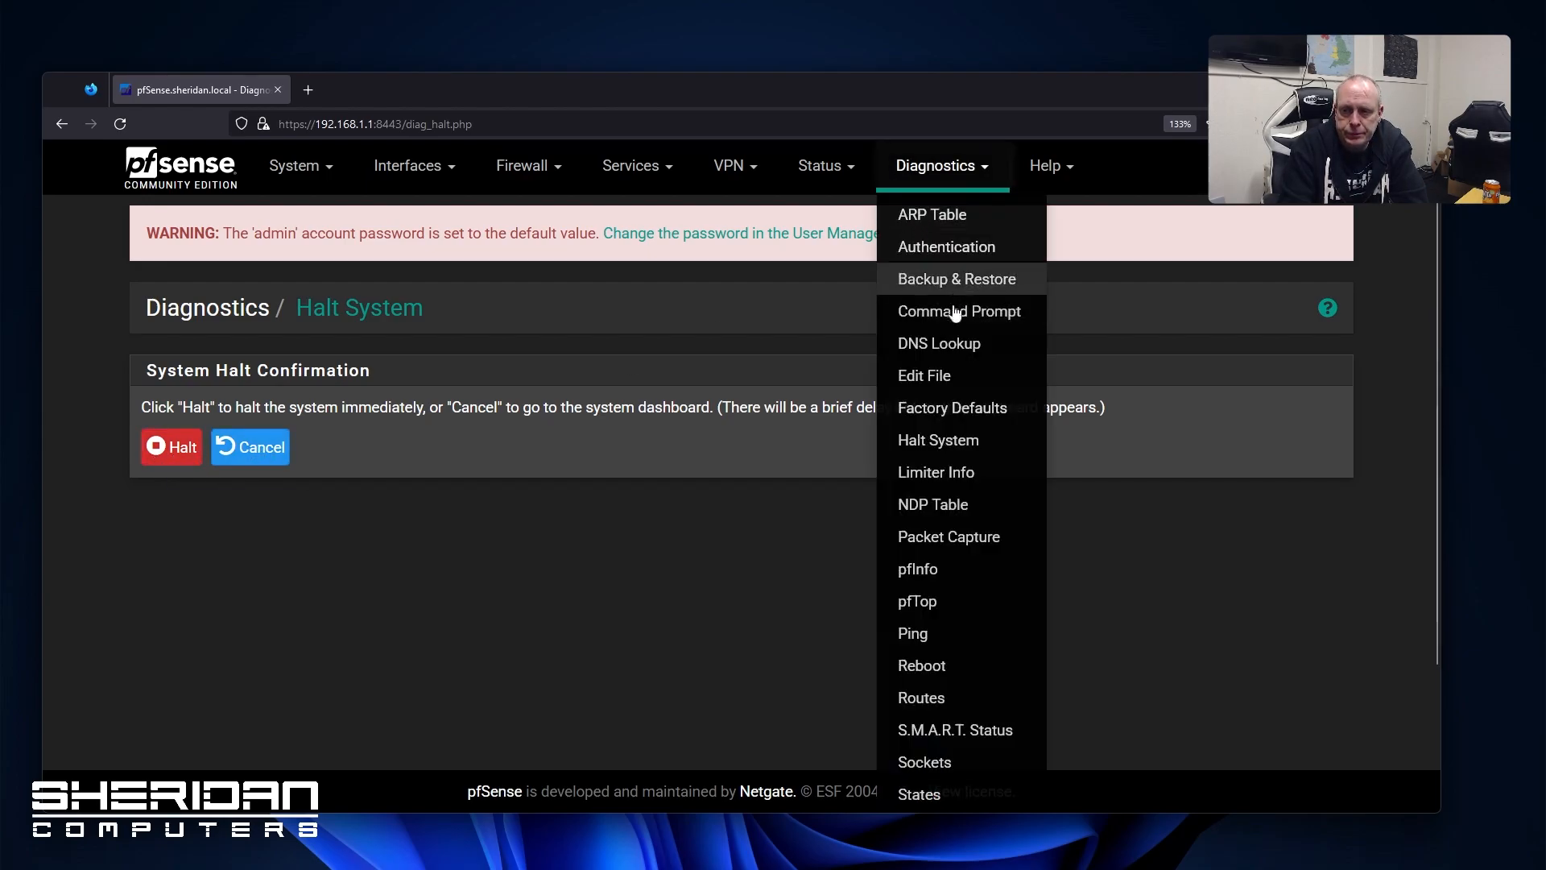
pyautogui.click(970, 471)
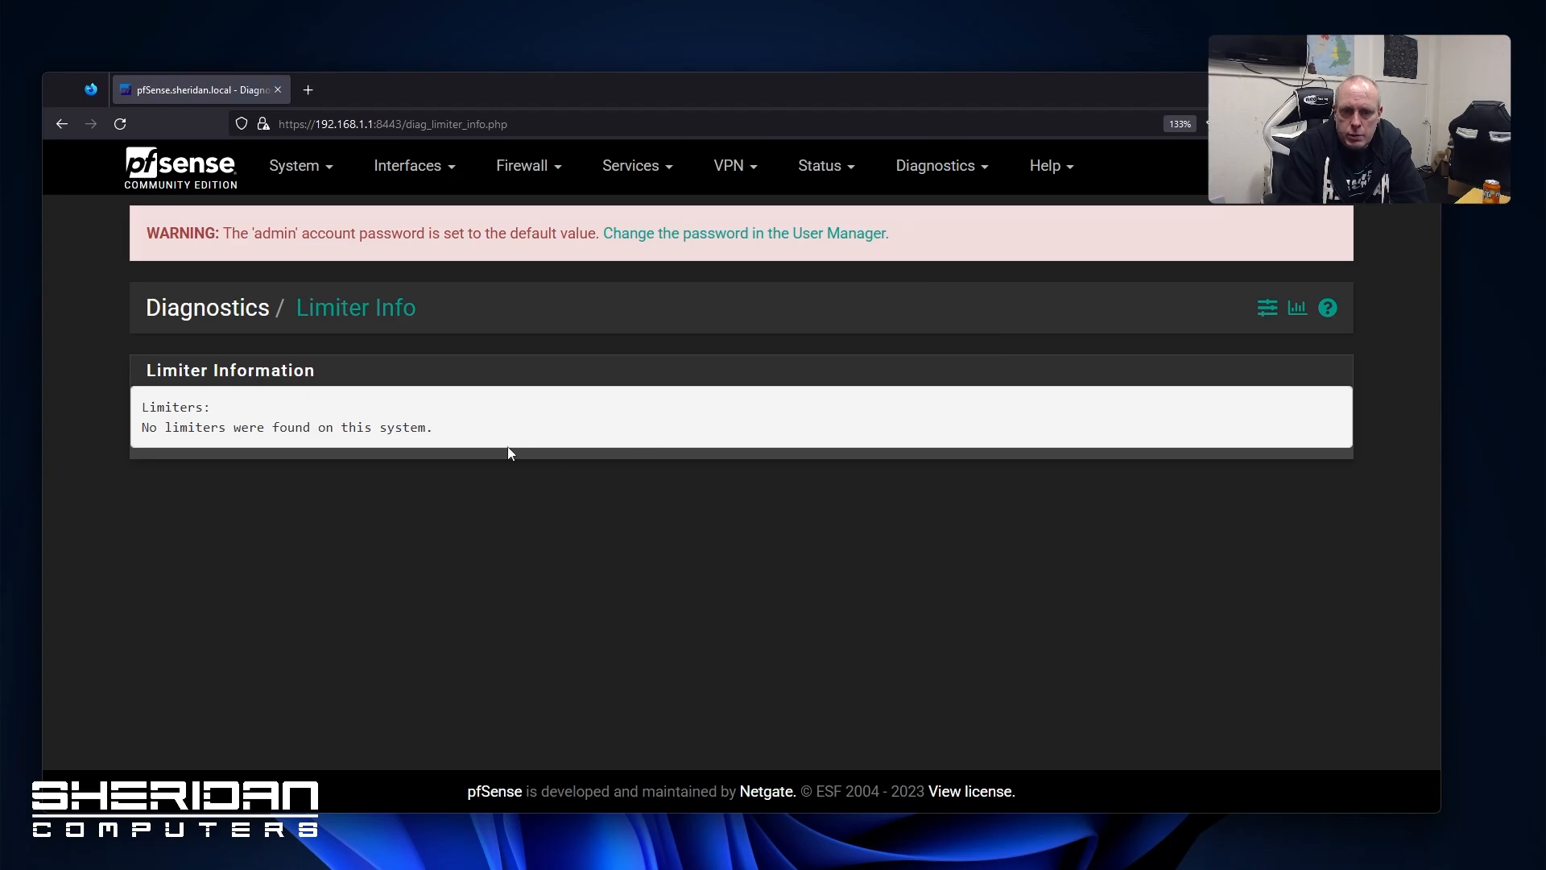
# View the IPv6 NDP table, then go to Packet Capture with WAN as interface
pyautogui.click(899, 180)
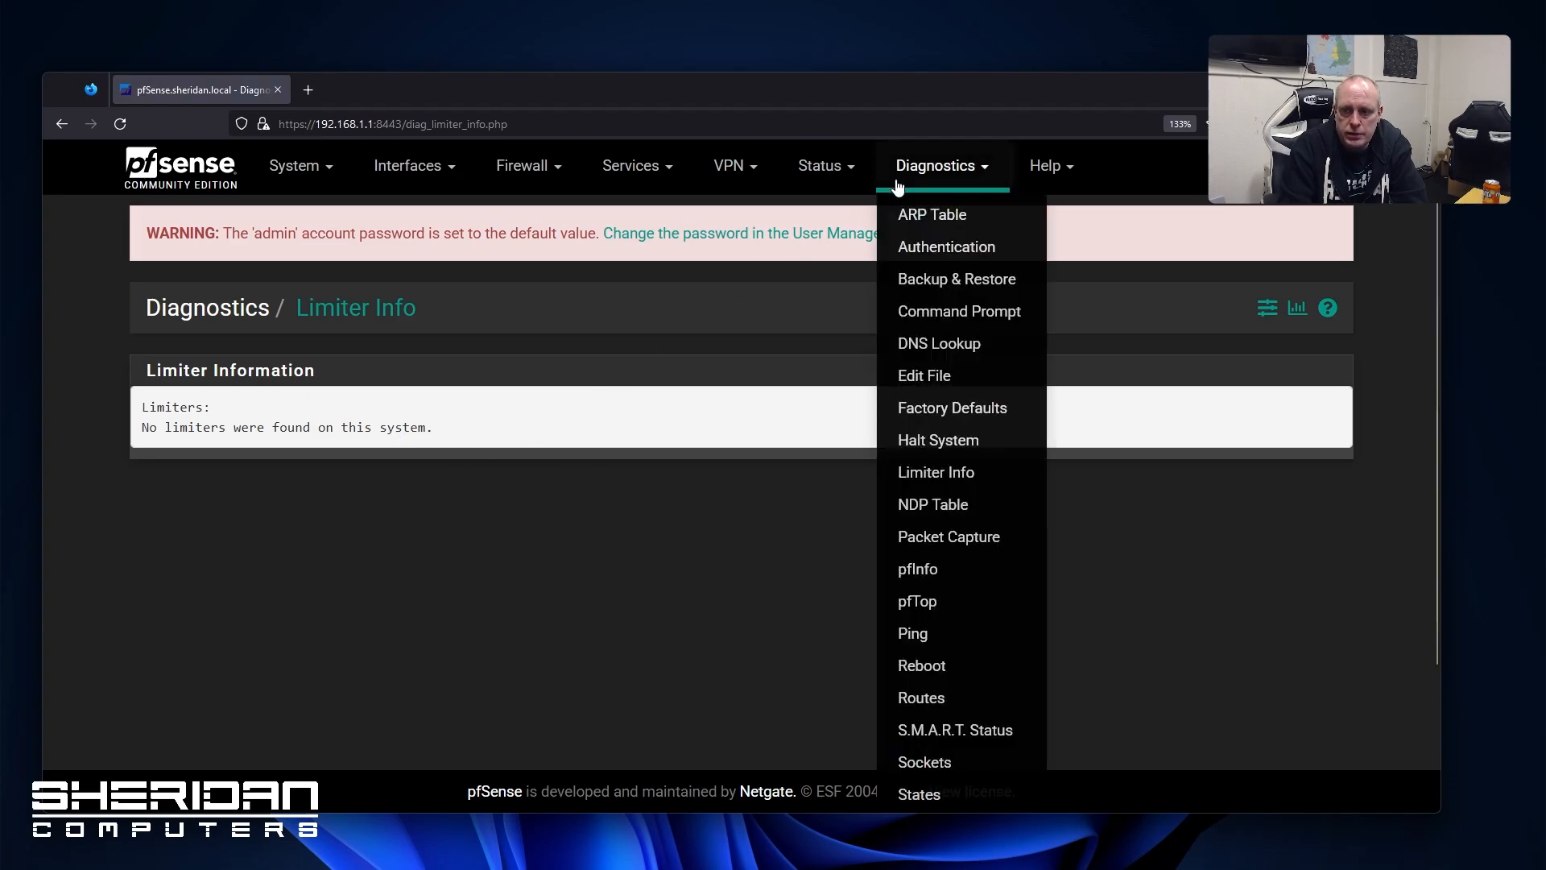
pyautogui.click(955, 505)
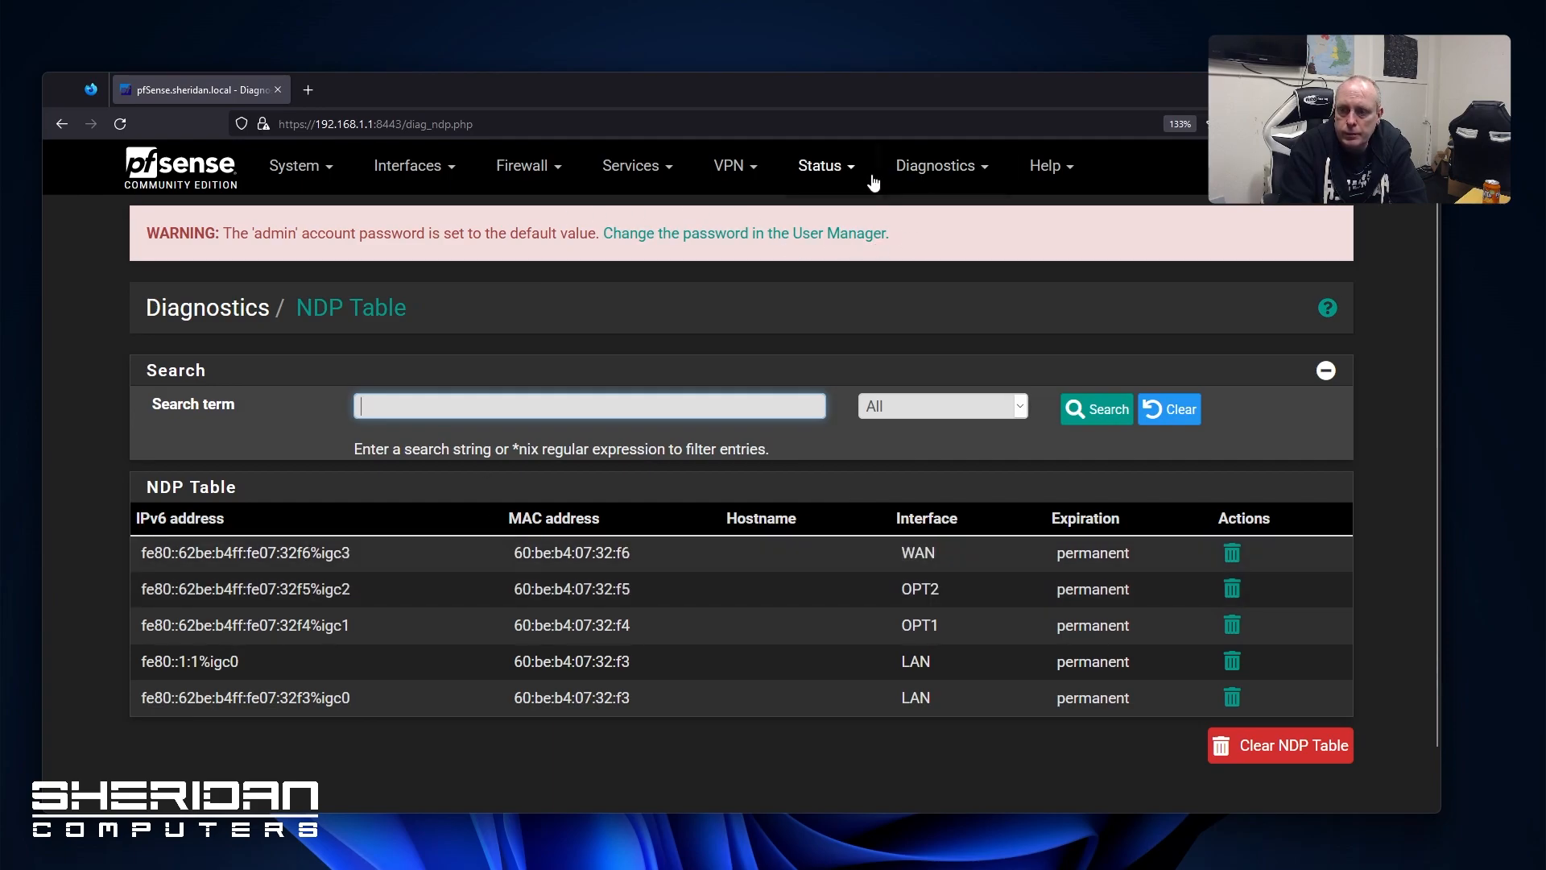
pyautogui.click(837, 167)
pyautogui.click(936, 166)
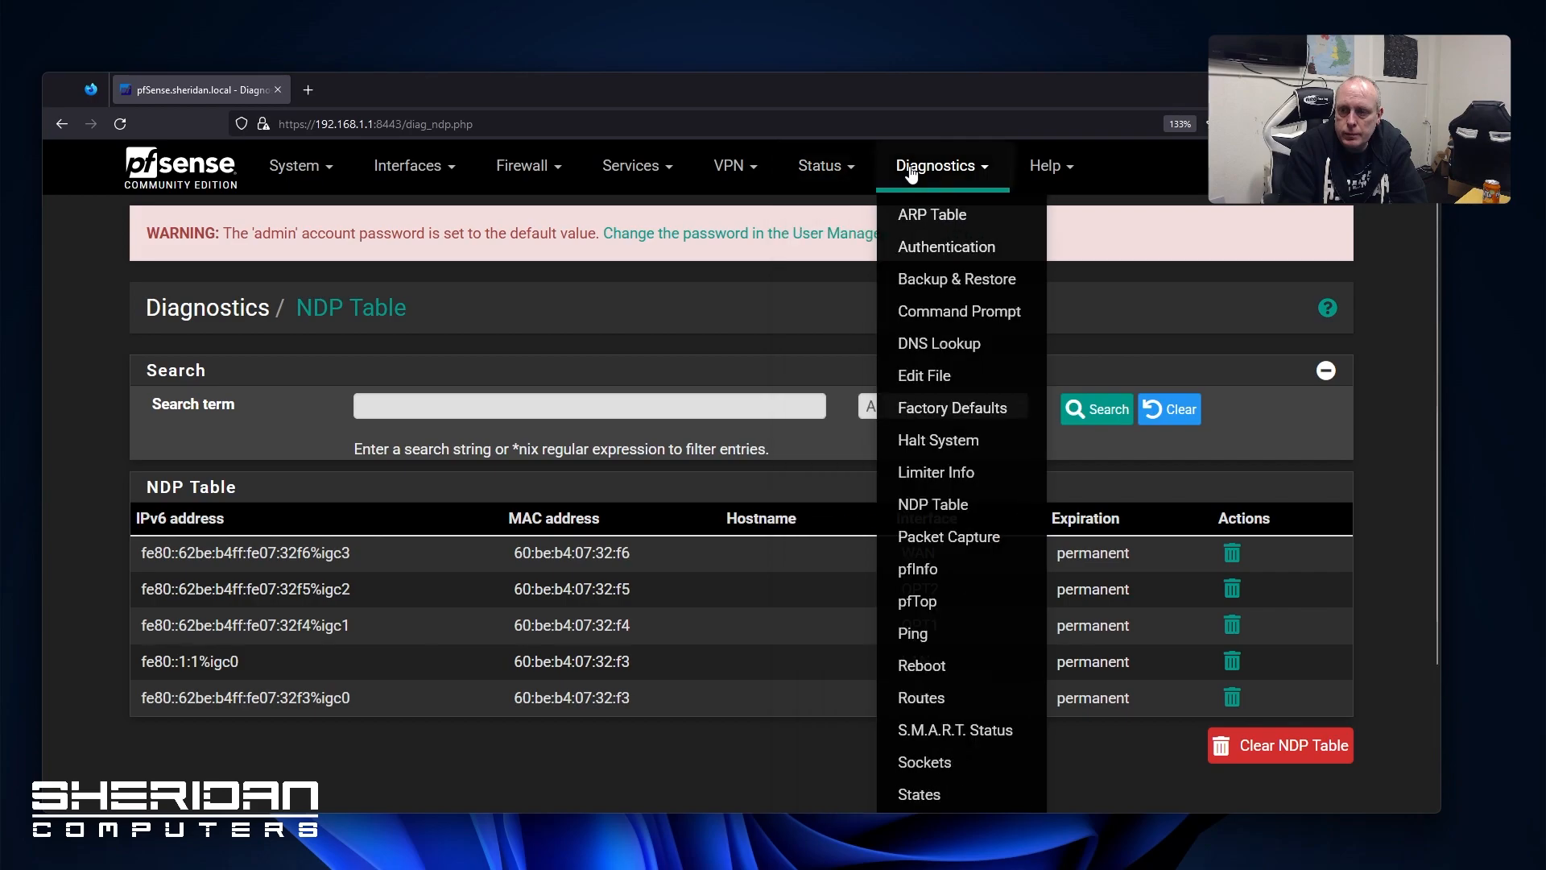
pyautogui.click(950, 538)
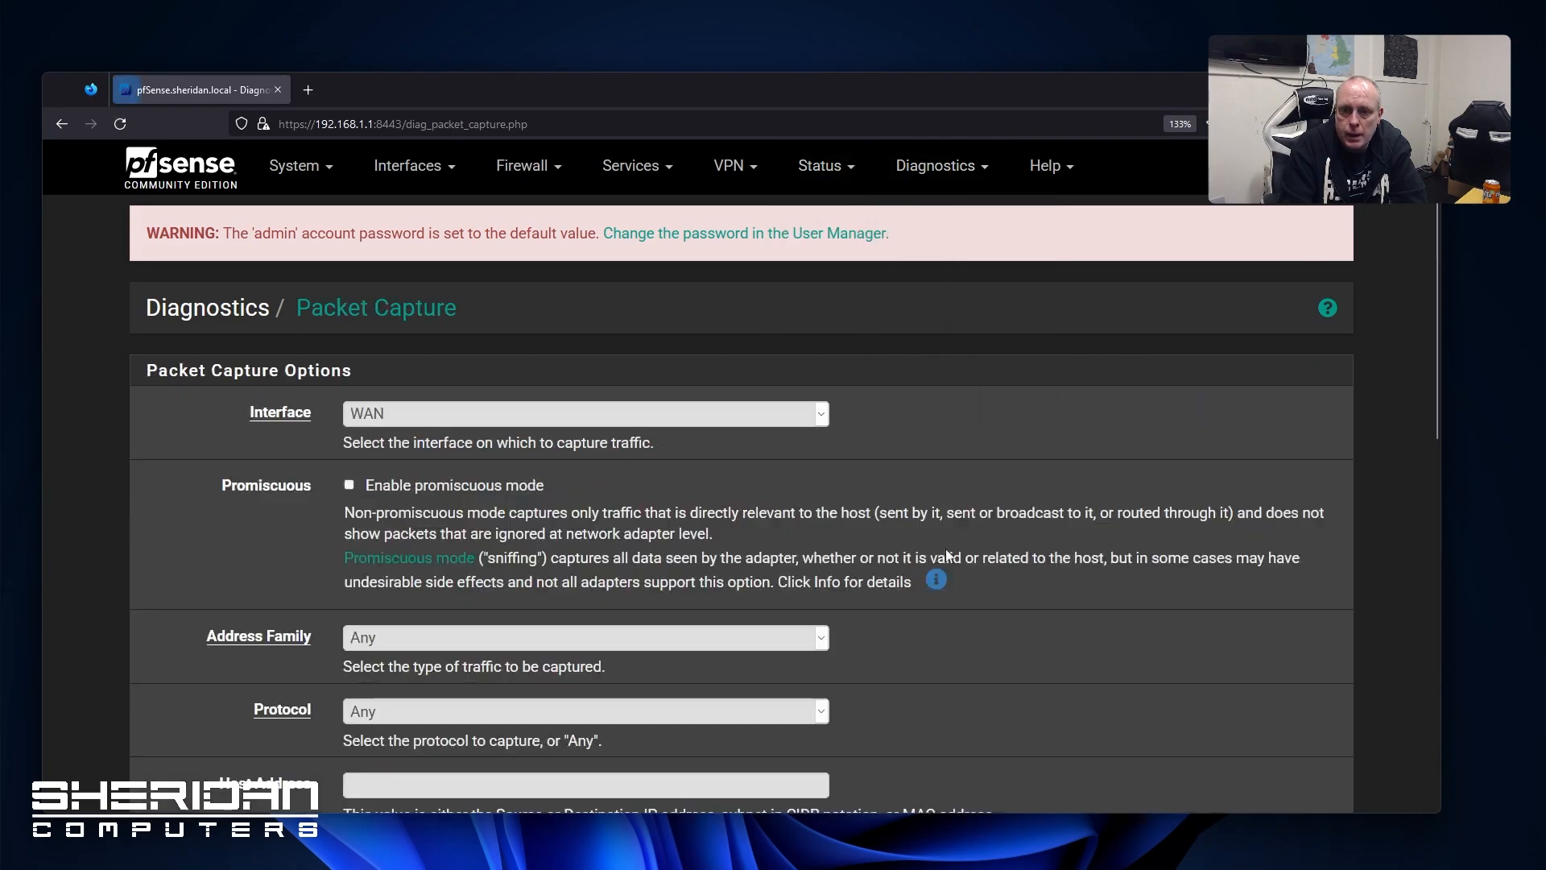
# Review pfInfo's auto-refreshing packet filter statistics, including the igc0 interface counters
pyautogui.scroll(-5, 803, 462)
pyautogui.scroll(5, 802, 461)
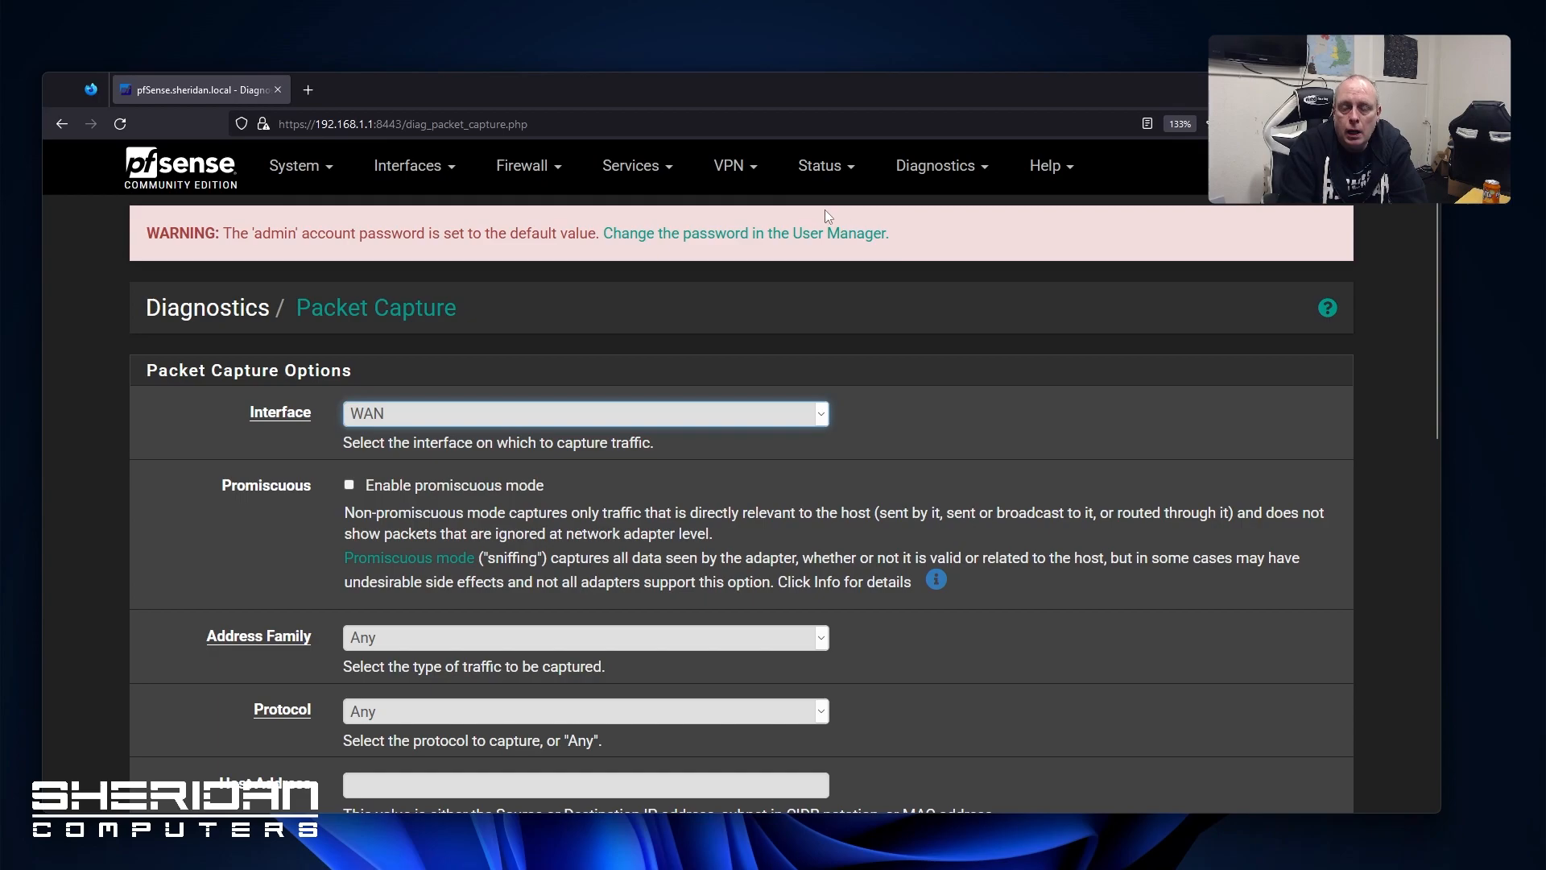
pyautogui.click(905, 177)
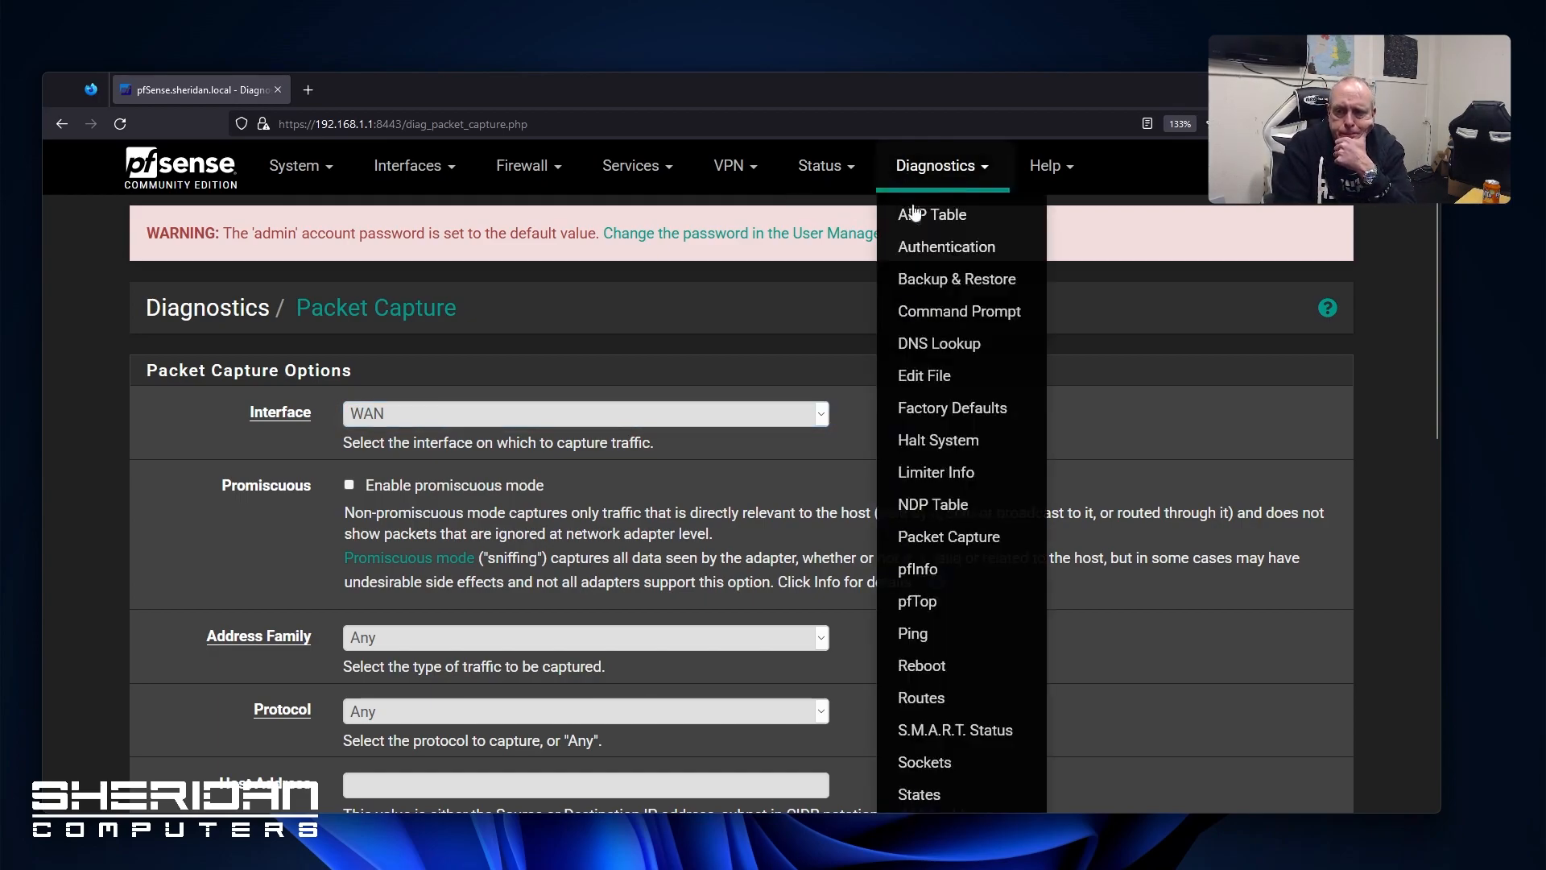
pyautogui.click(918, 572)
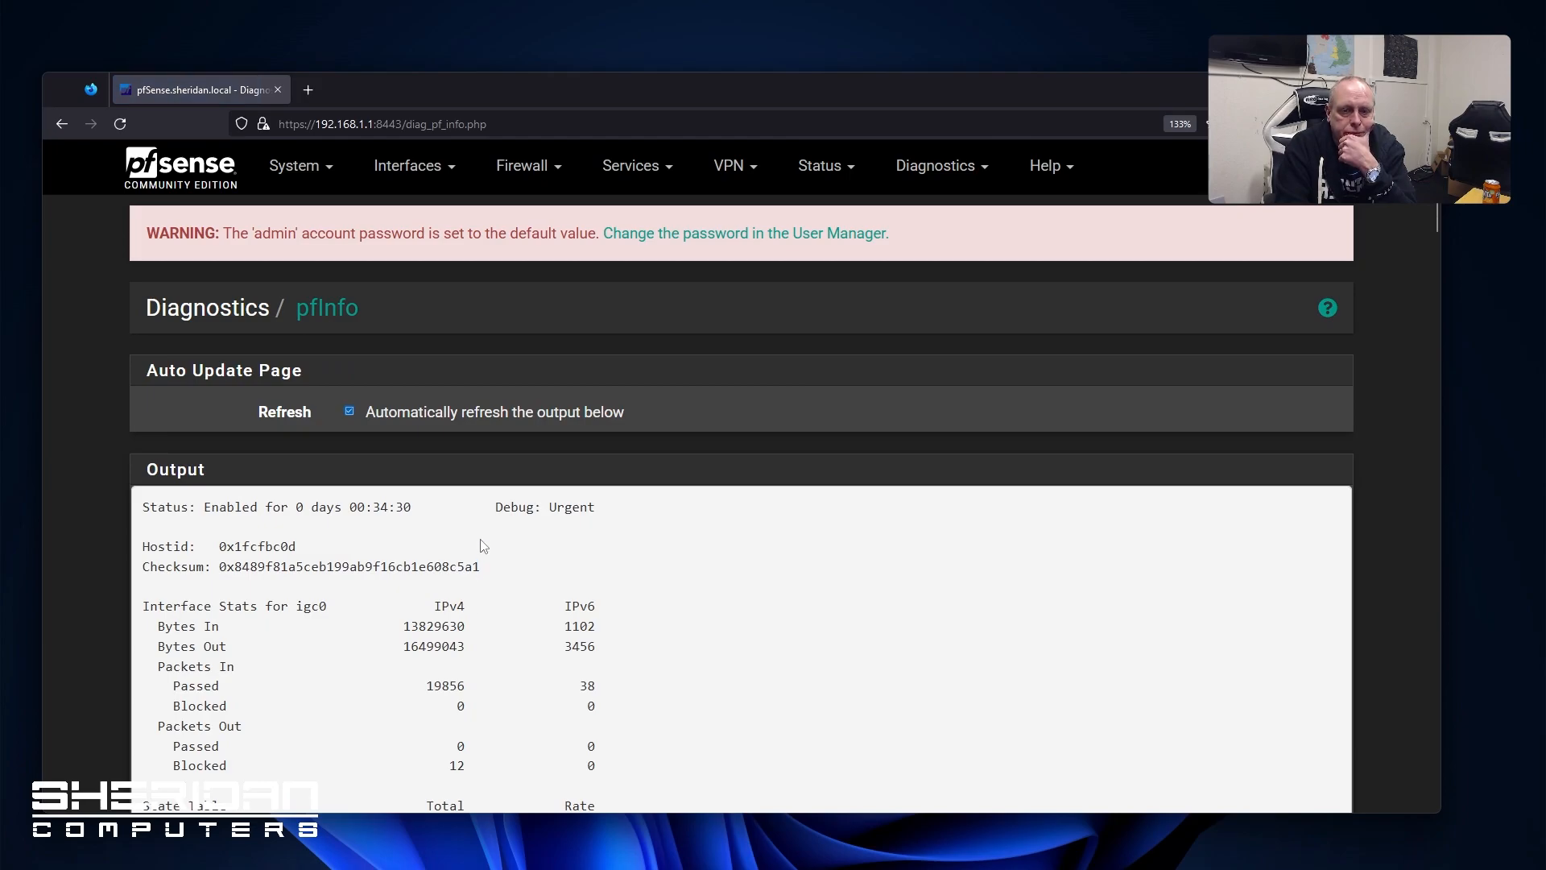
pyautogui.scroll(-12, 483, 547)
pyautogui.scroll(-20, 418, 533)
pyautogui.scroll(-15, 416, 524)
pyautogui.scroll(10, 416, 521)
pyautogui.scroll(20, 416, 522)
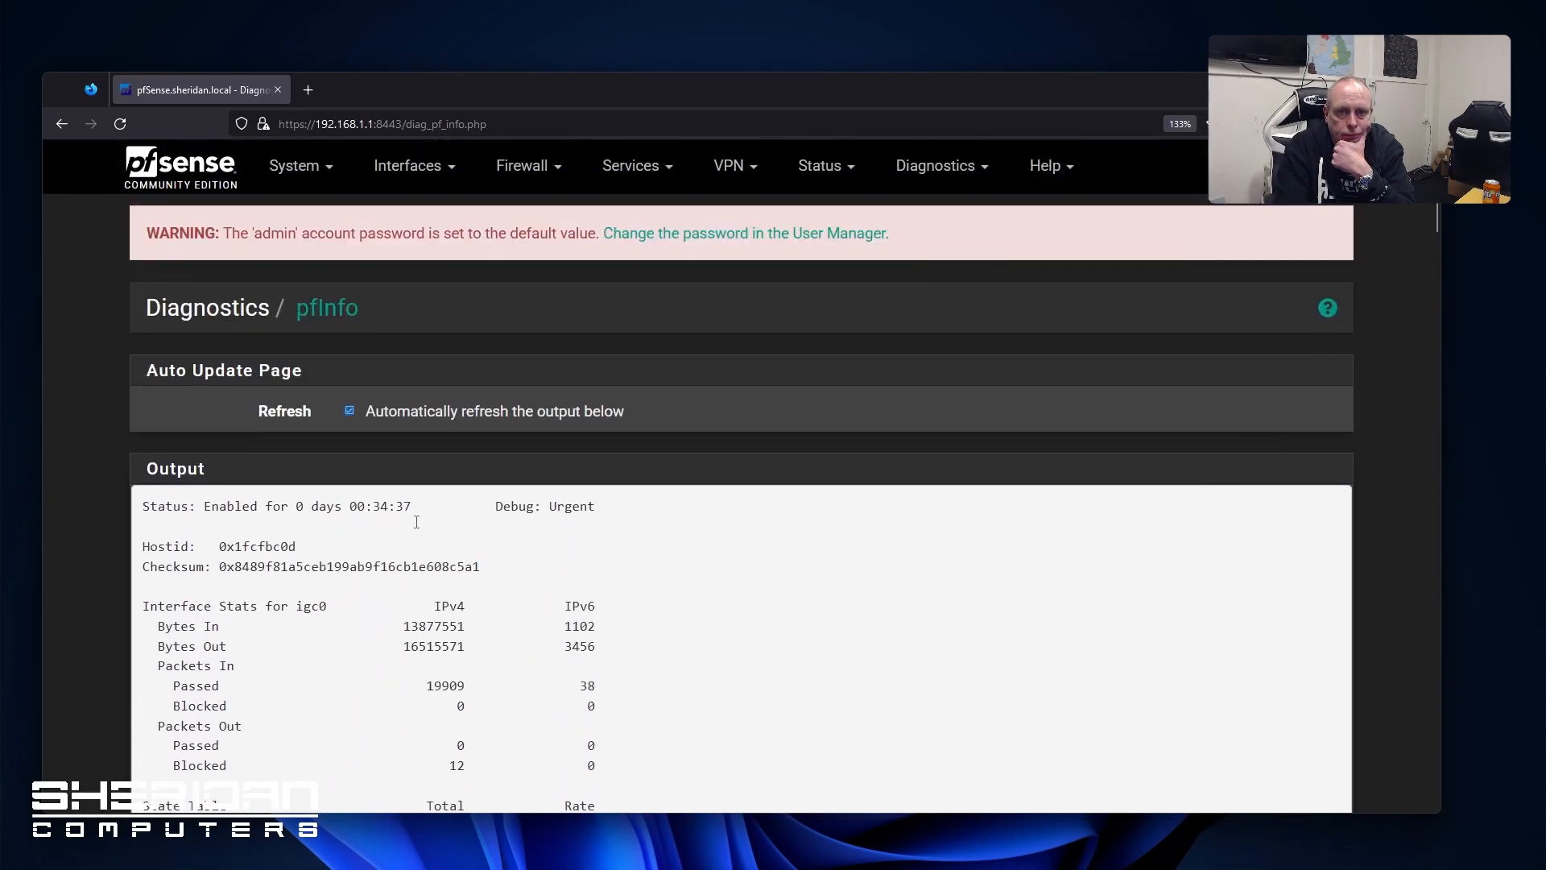
pyautogui.click(922, 165)
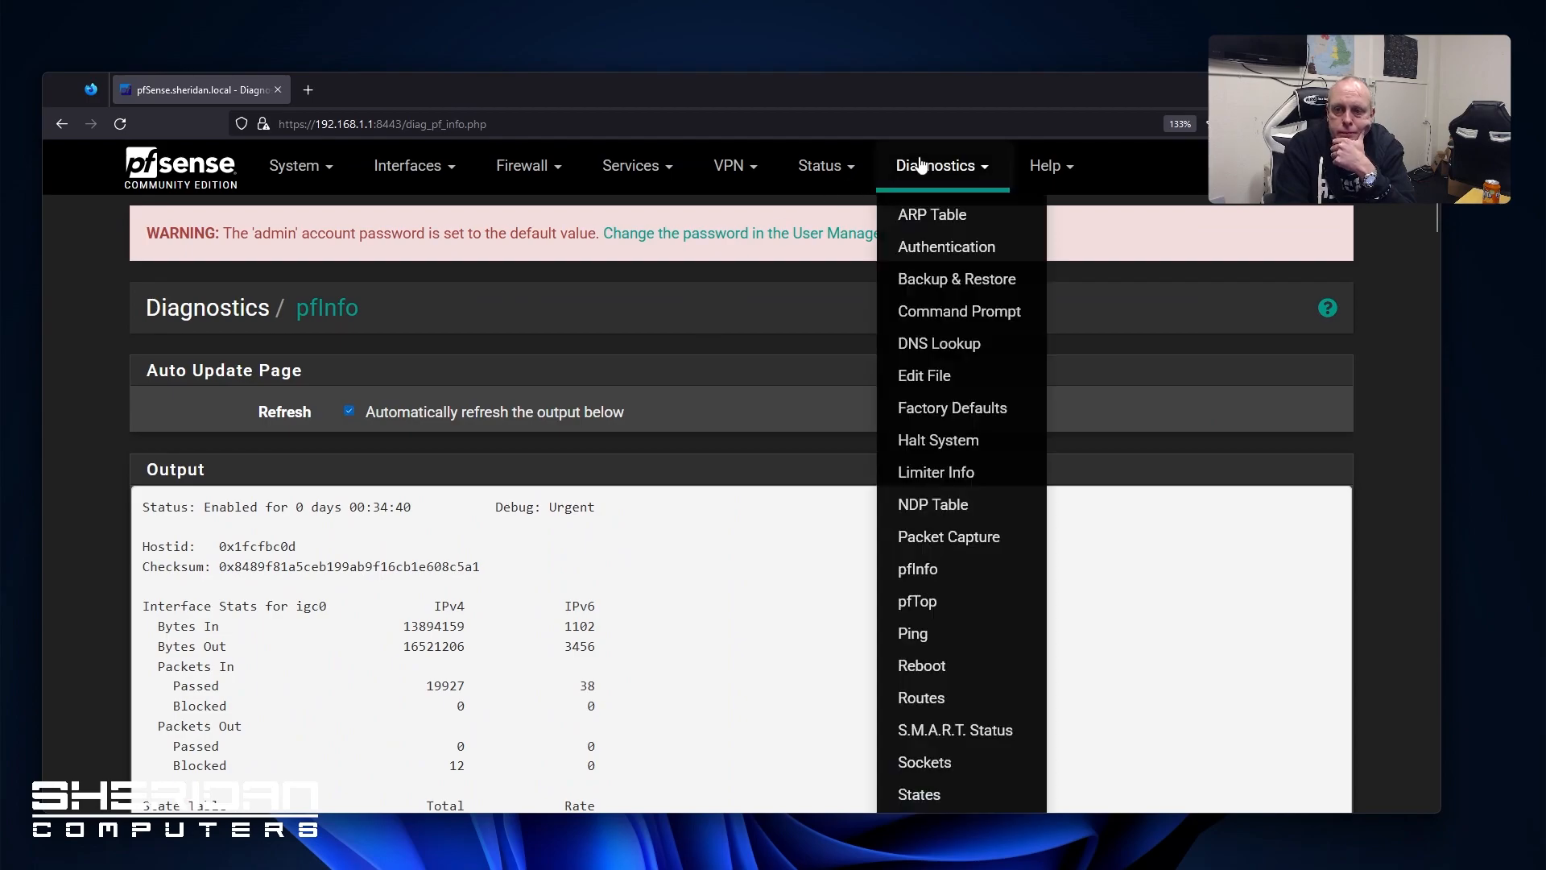
pyautogui.click(975, 602)
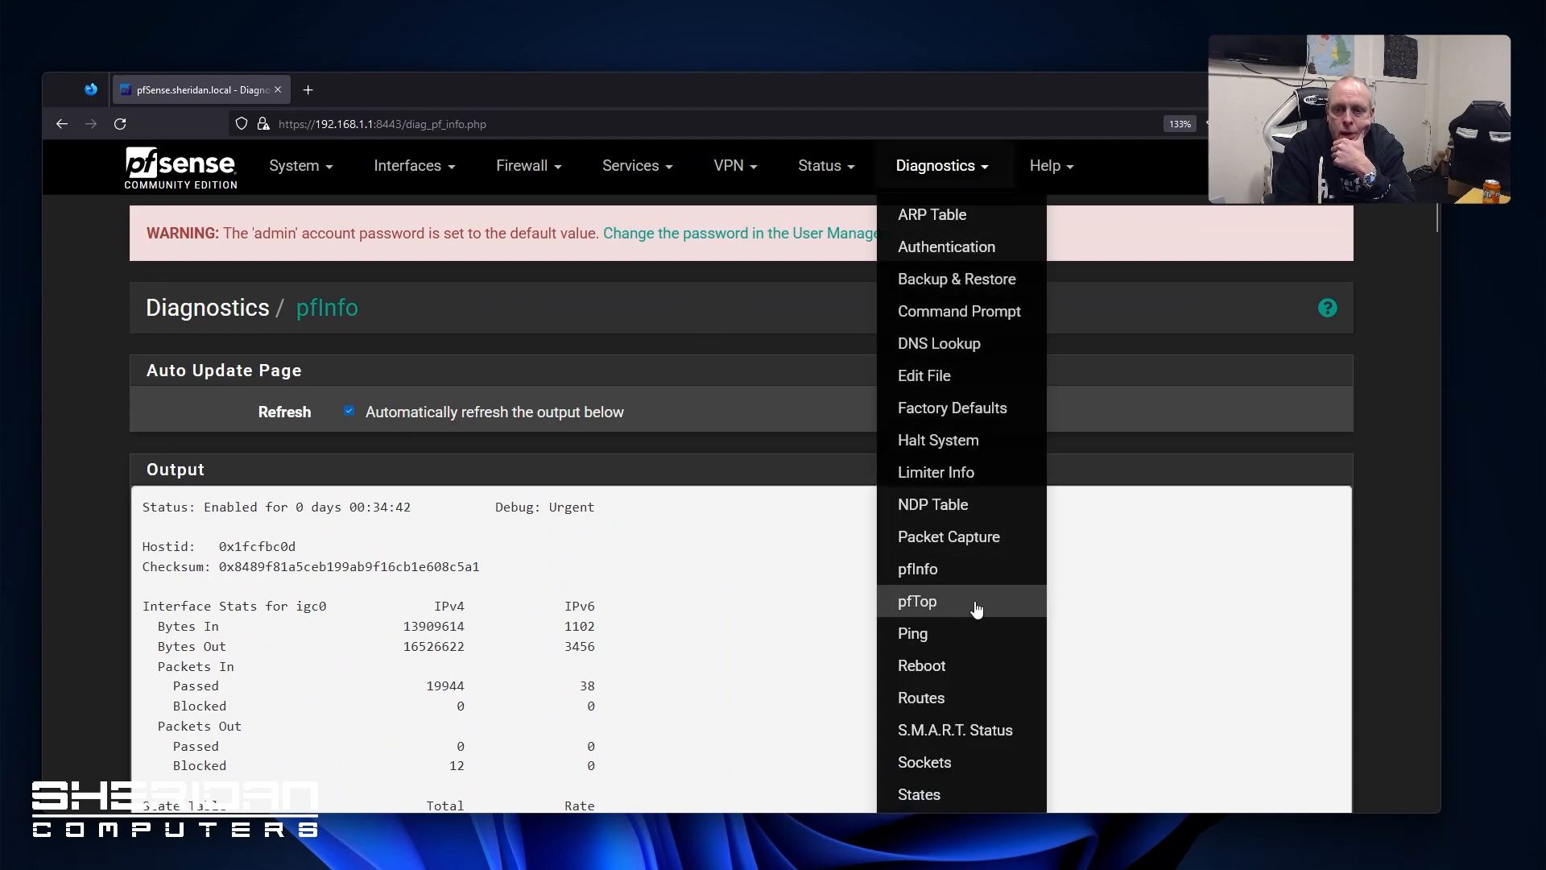
# Ping 127.0.0.1 three times over IPv4 and confirm 0.0% packet loss
pyautogui.scroll(-5, 958, 591)
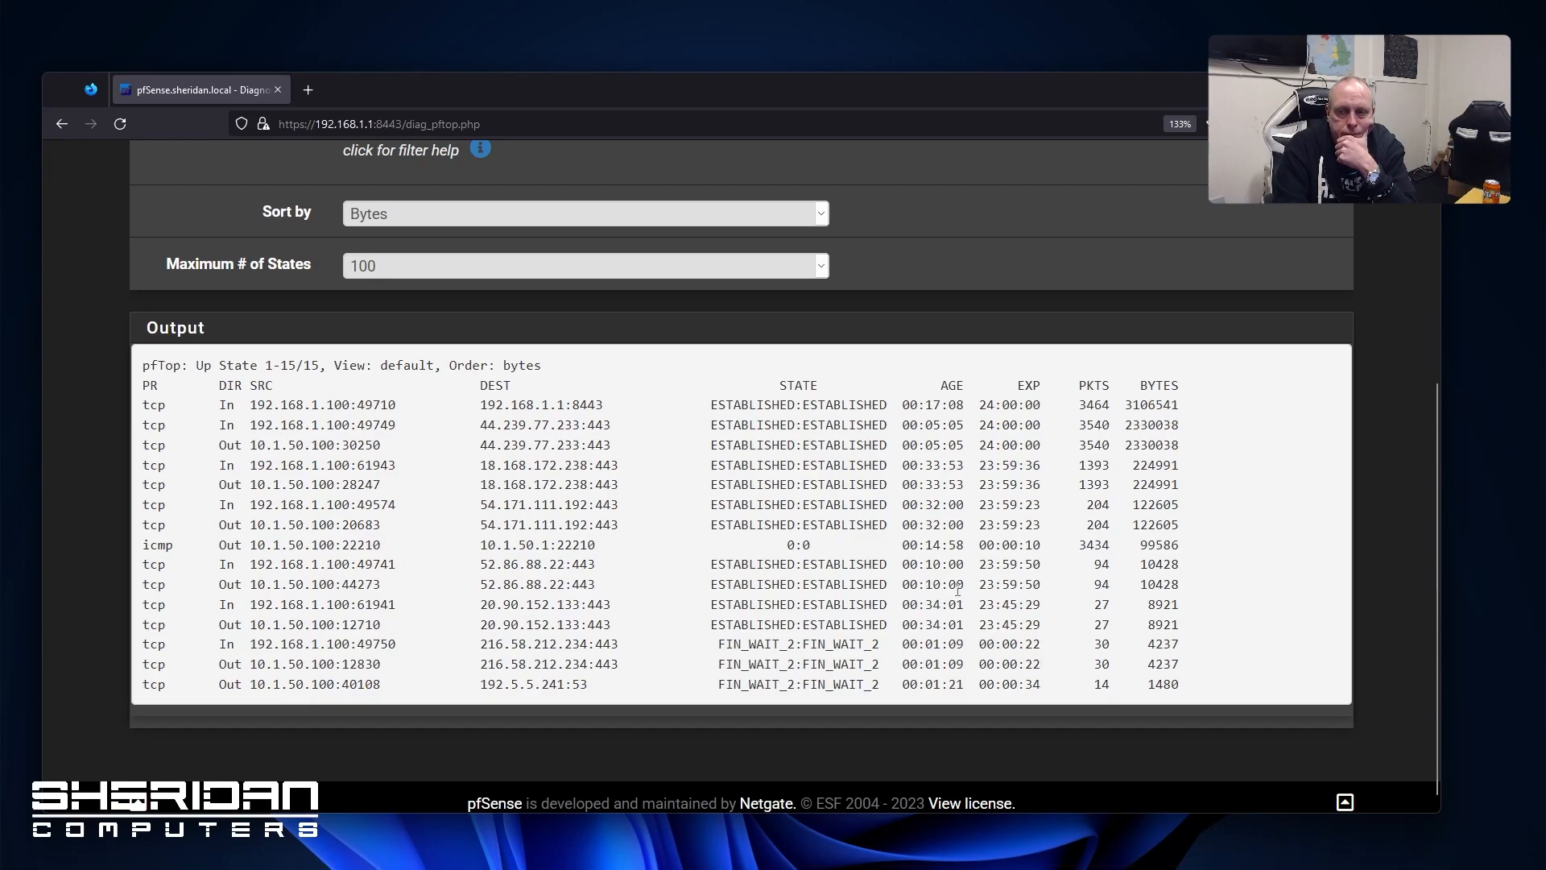
pyautogui.scroll(5, 956, 587)
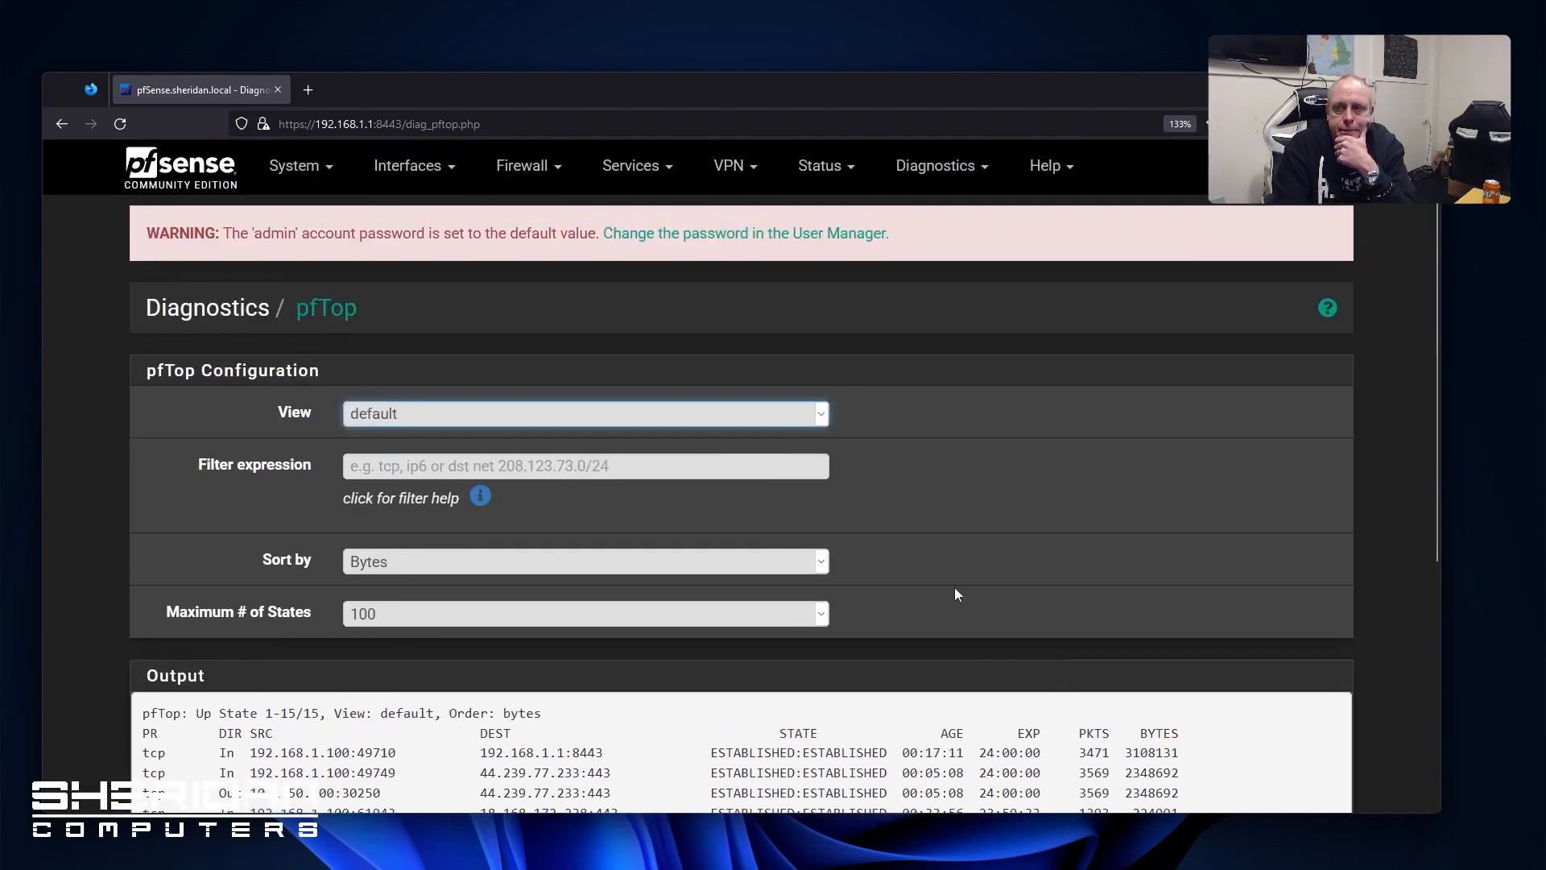
pyautogui.click(936, 166)
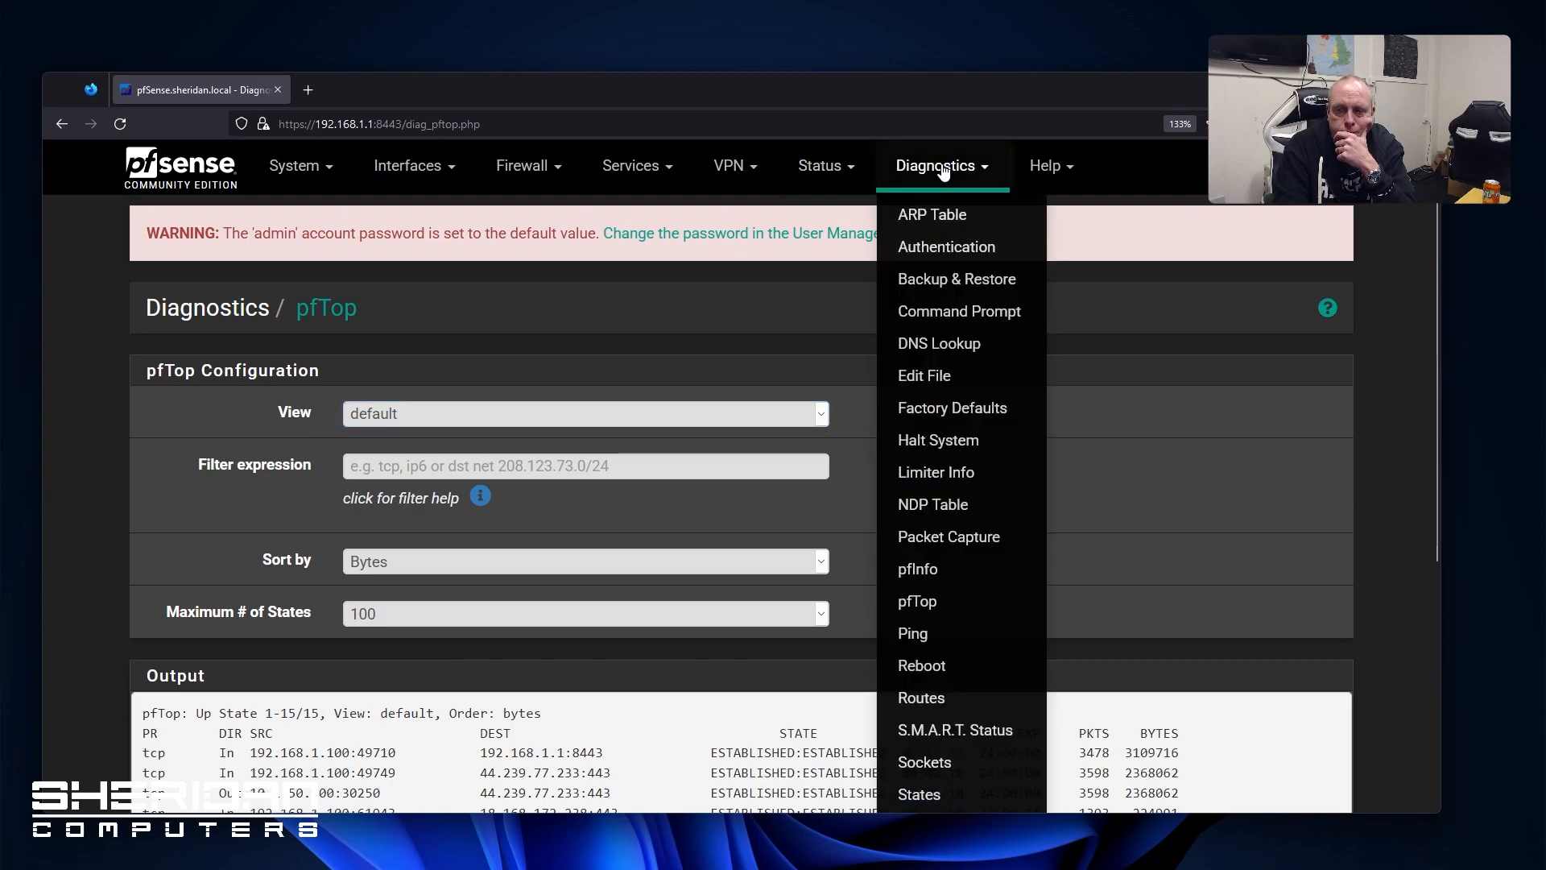
pyautogui.click(968, 634)
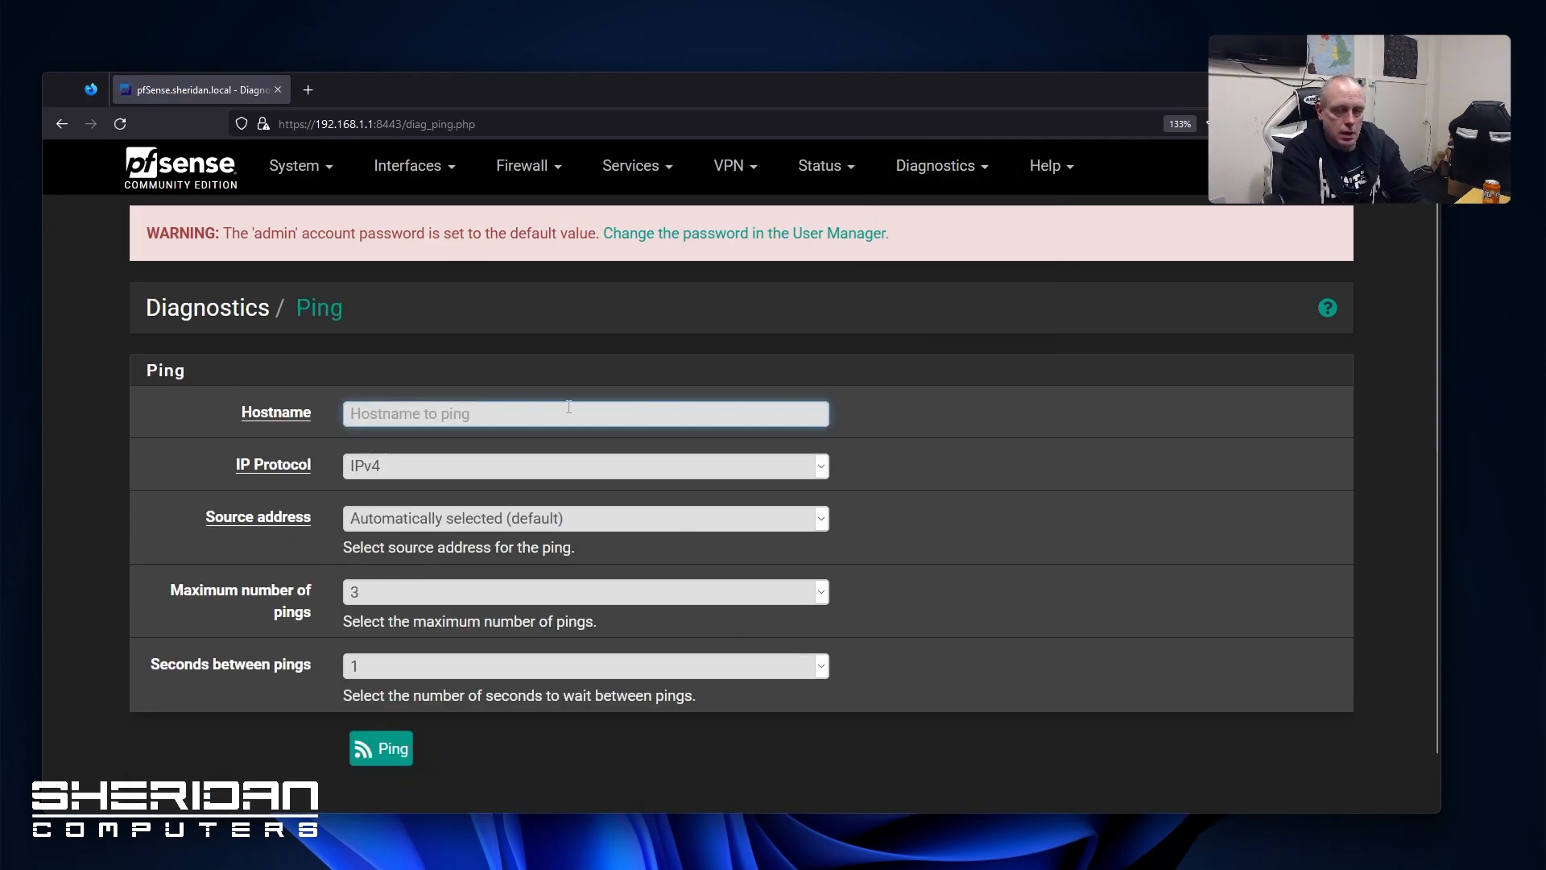
pyautogui.write('127')
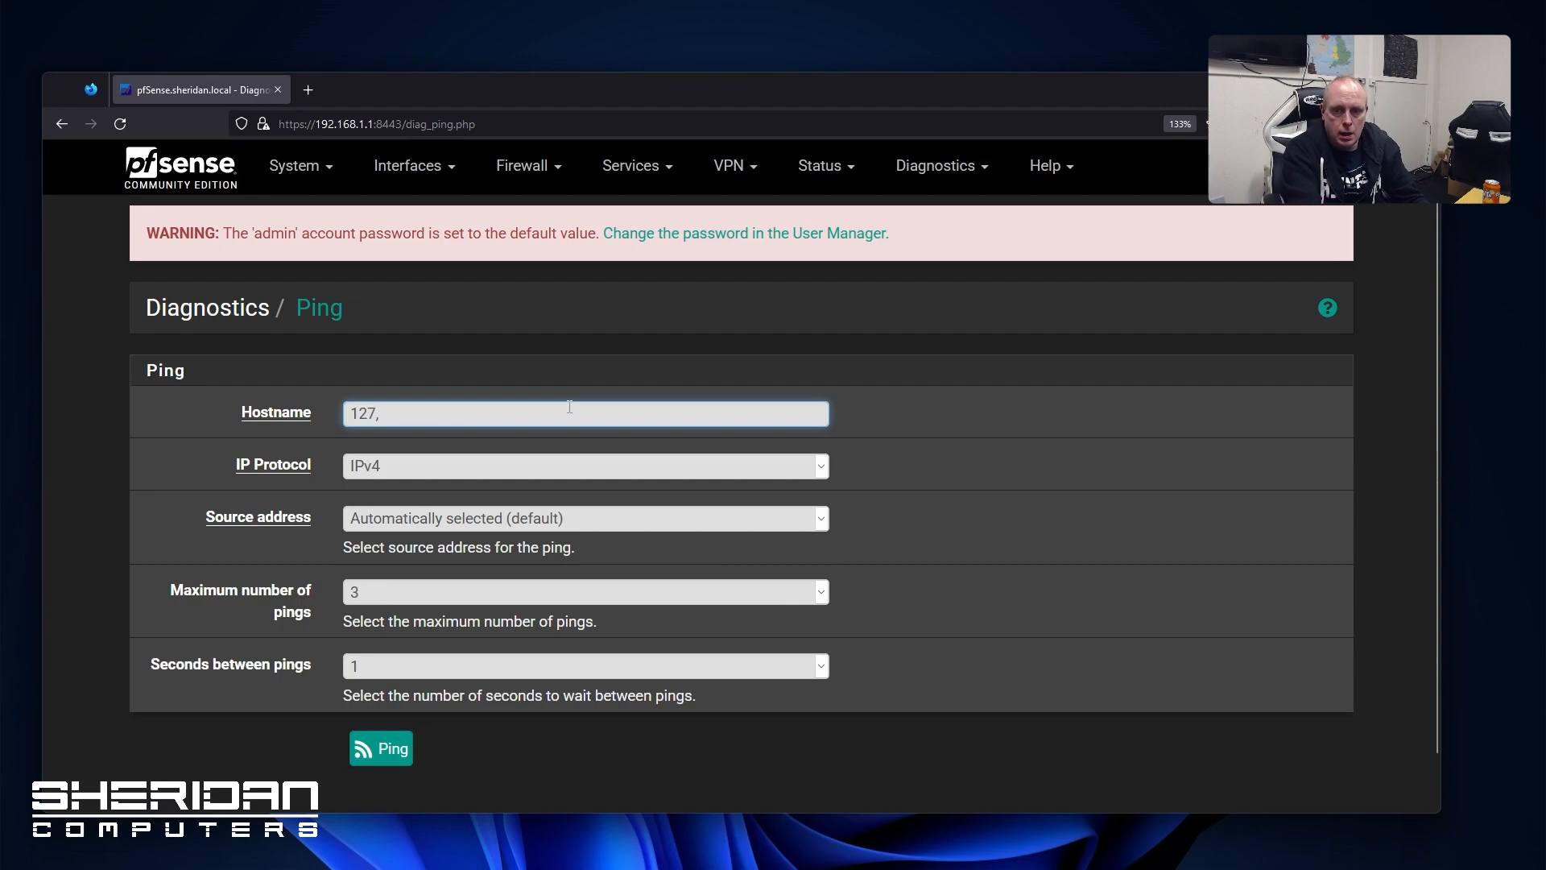
pyautogui.write('.0.0.')
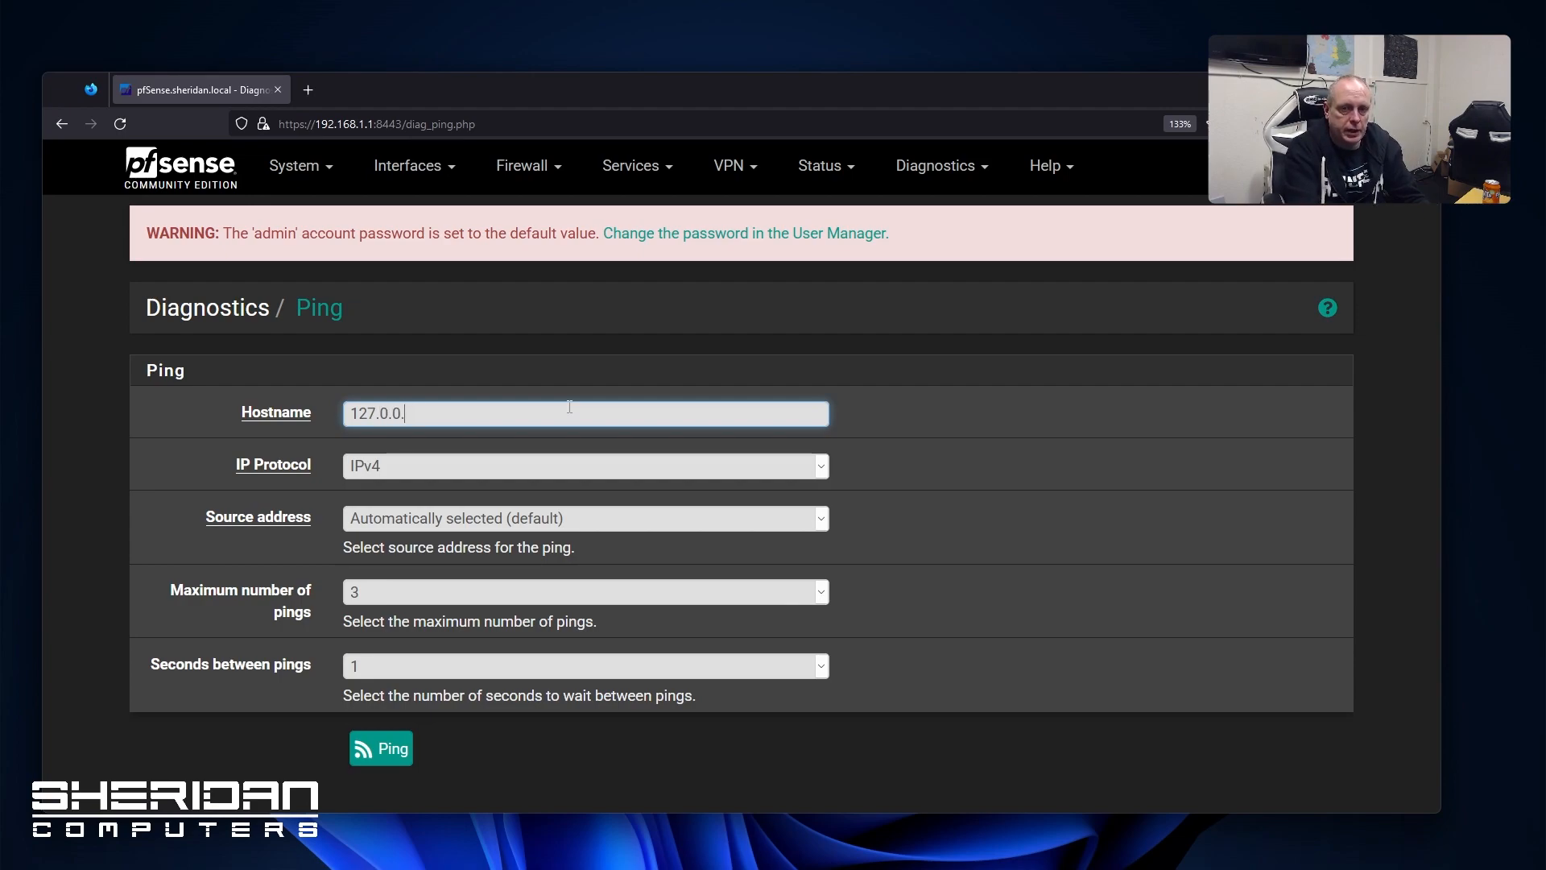
pyautogui.write('1')
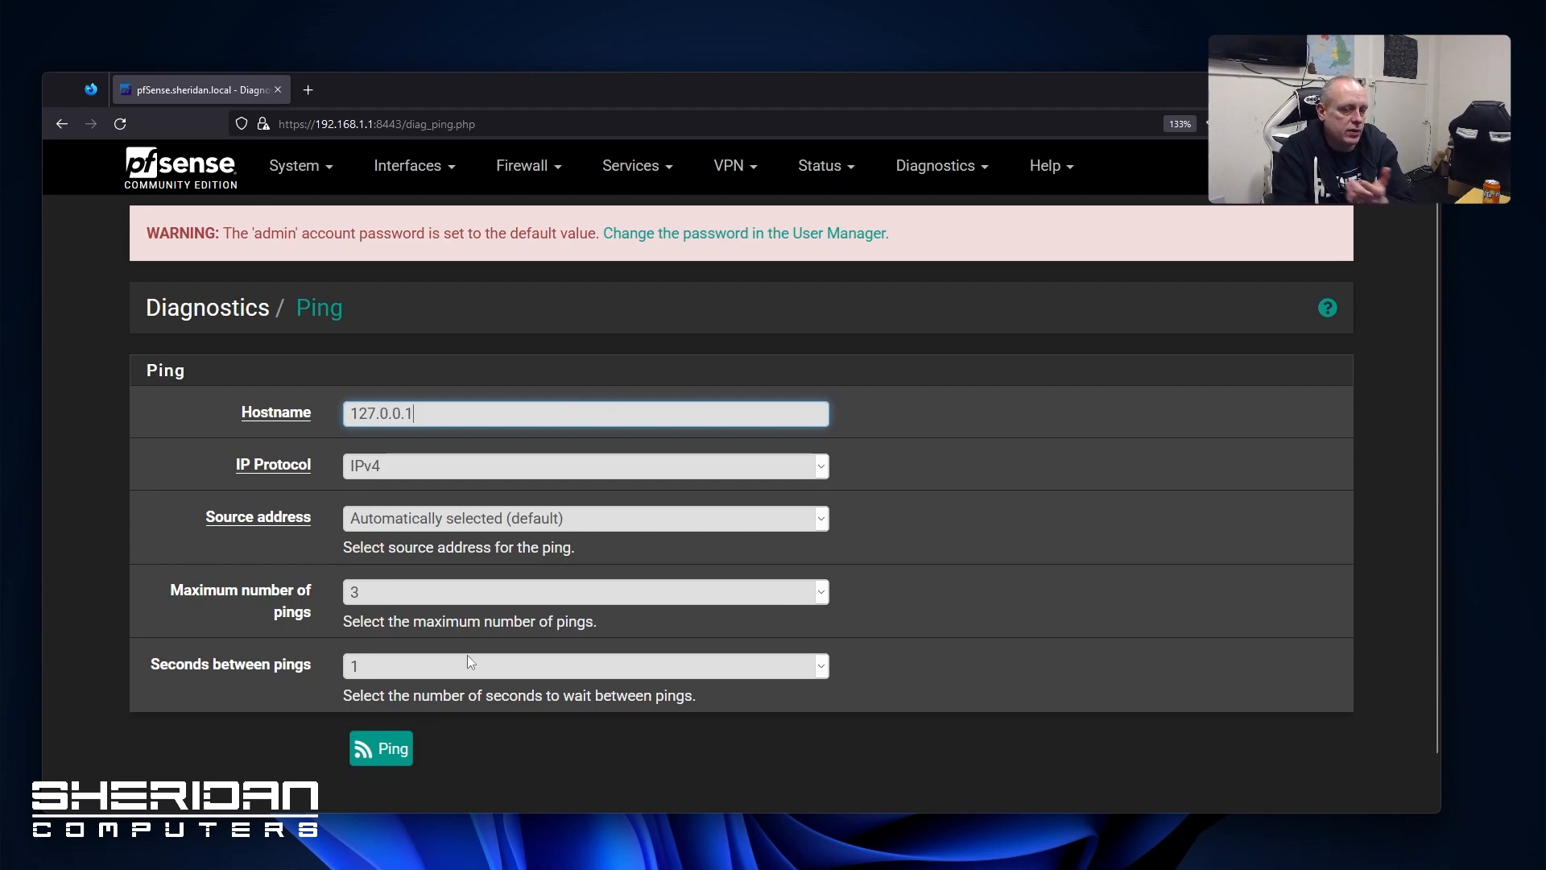
pyautogui.click(388, 748)
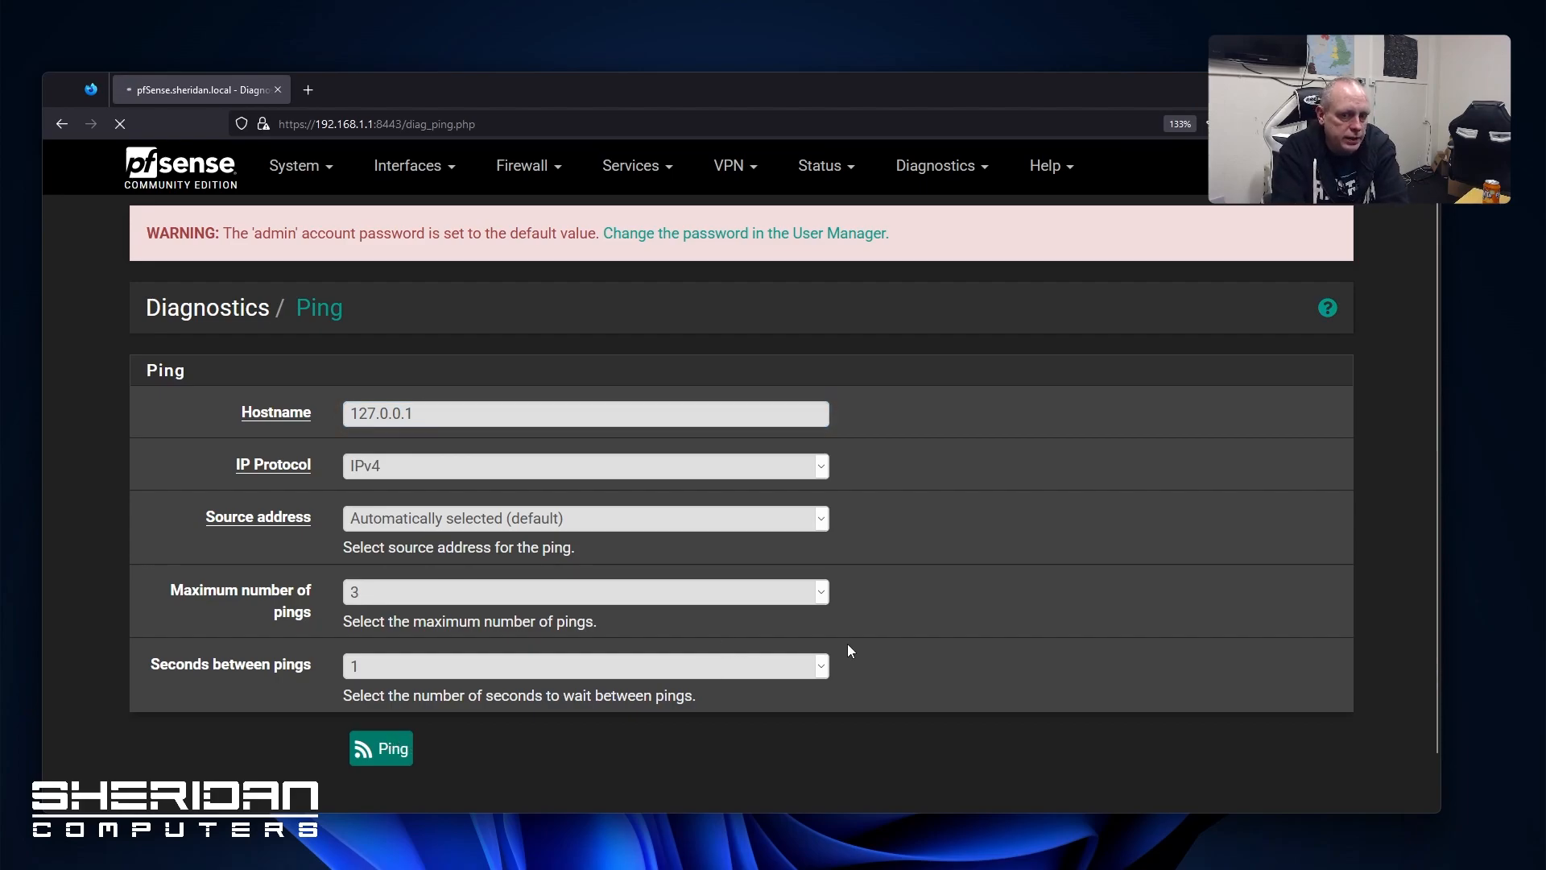
pyautogui.scroll(-3, 554, 612)
pyautogui.scroll(-2, 553, 636)
pyautogui.scroll(5, 556, 644)
pyautogui.click(917, 161)
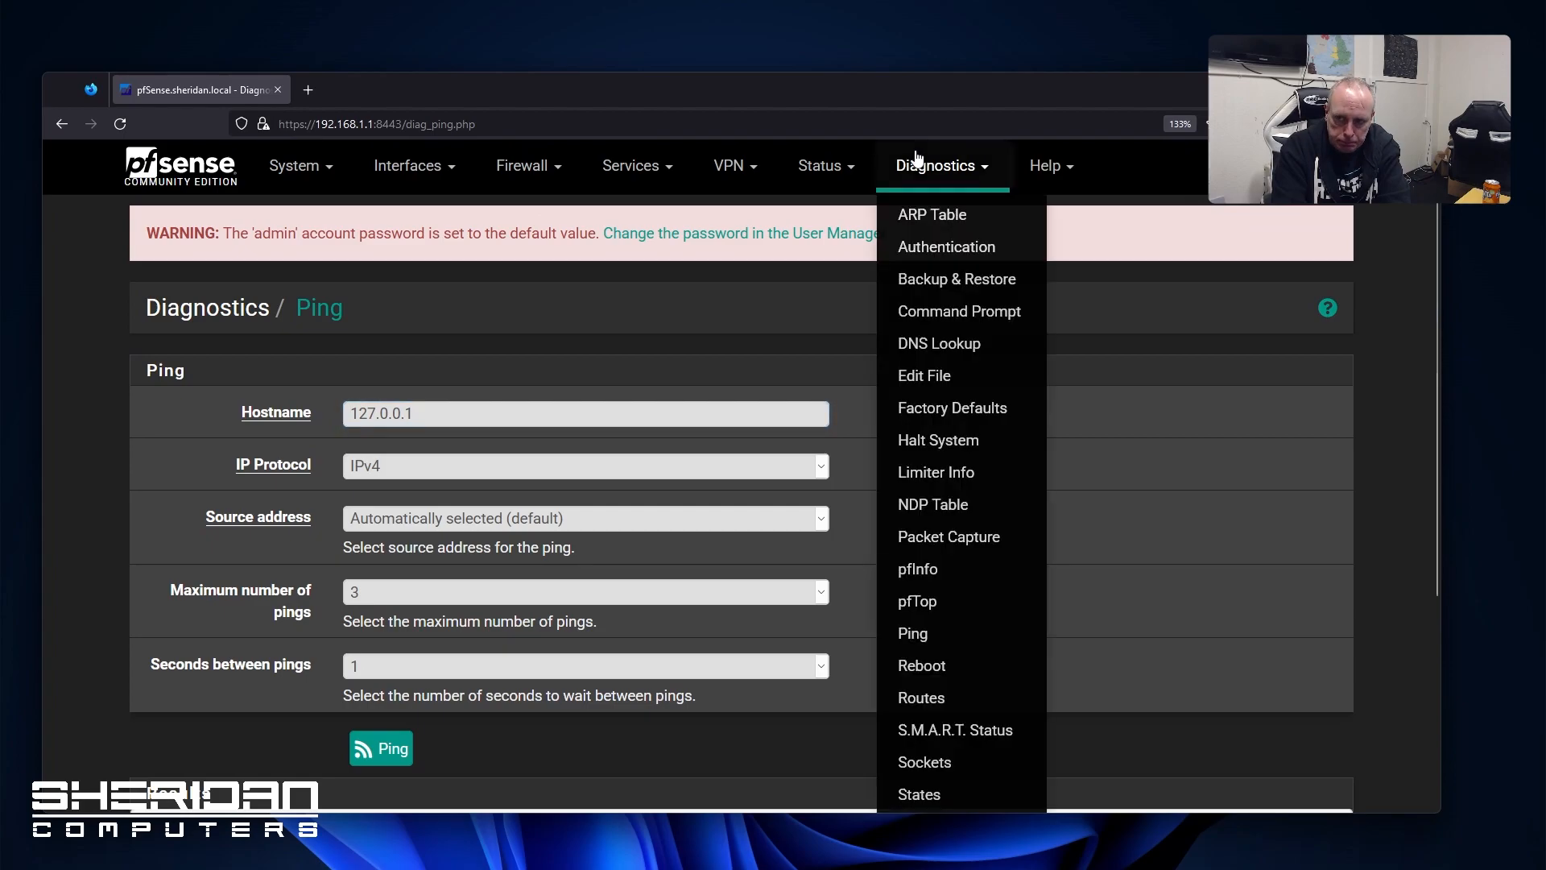
# Review the available reboot methods on the Reboot page without changing anything
pyautogui.click(950, 665)
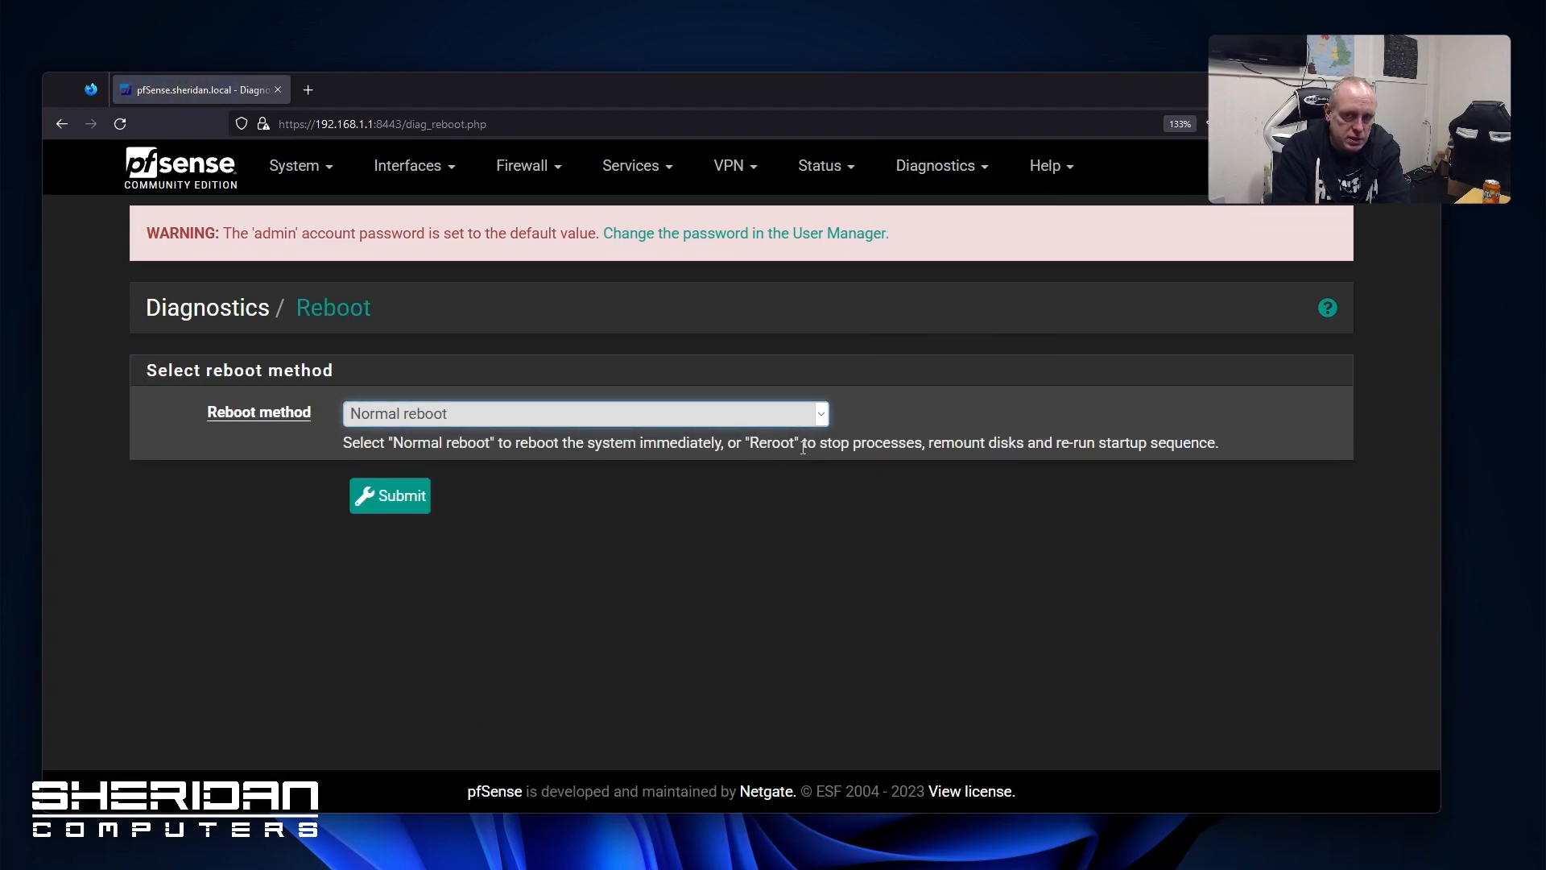
pyautogui.click(821, 417)
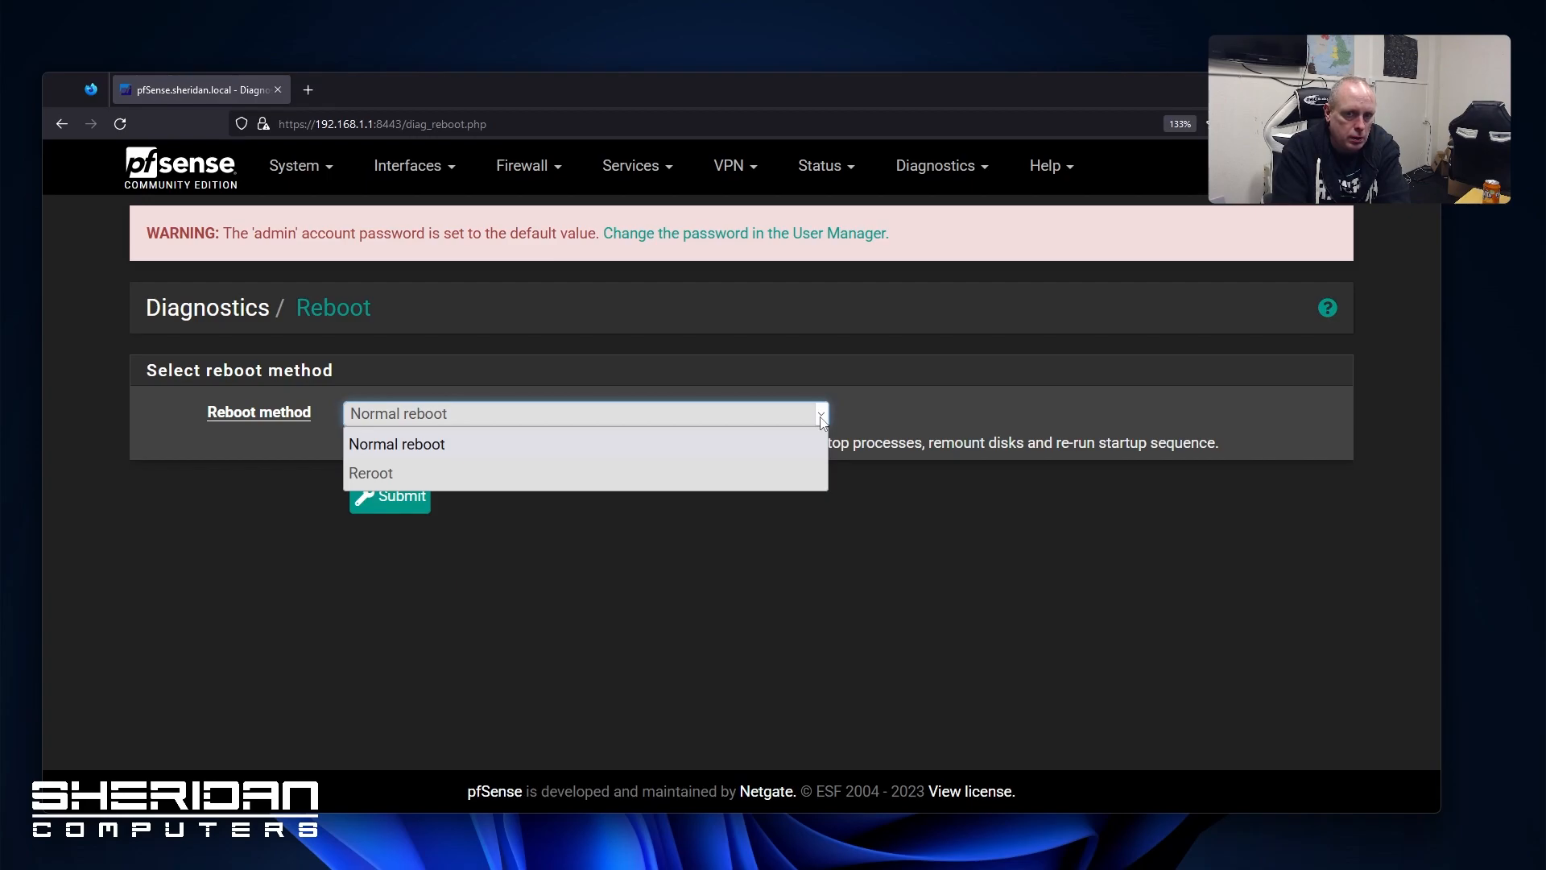
pyautogui.click(821, 418)
# View the system routing tables
pyautogui.click(904, 166)
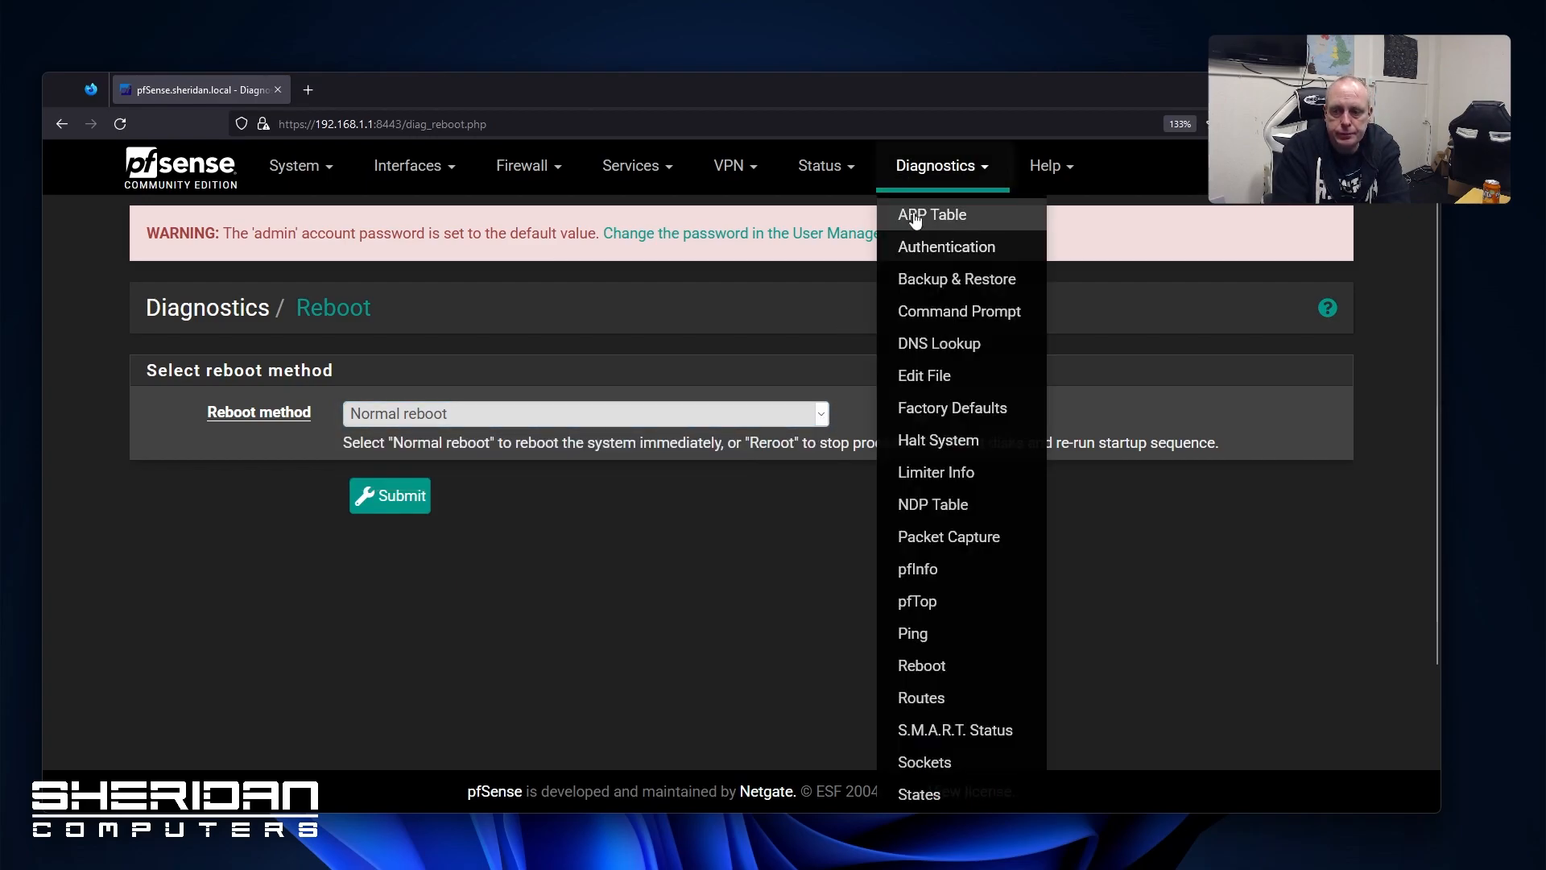
pyautogui.click(956, 705)
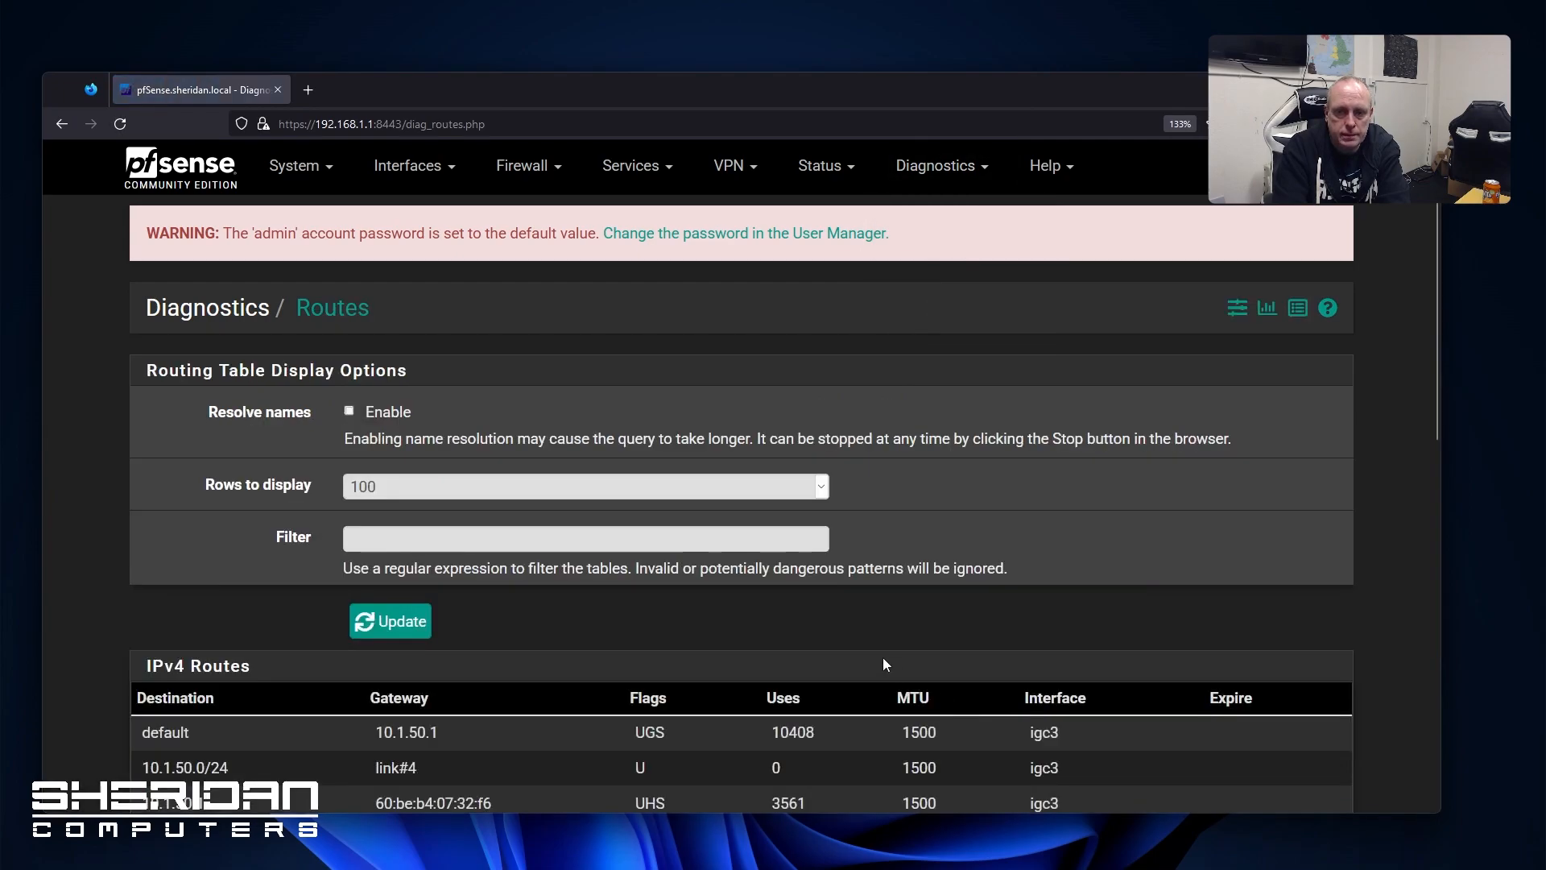
pyautogui.scroll(-5, 874, 636)
pyautogui.scroll(-5, 285, 548)
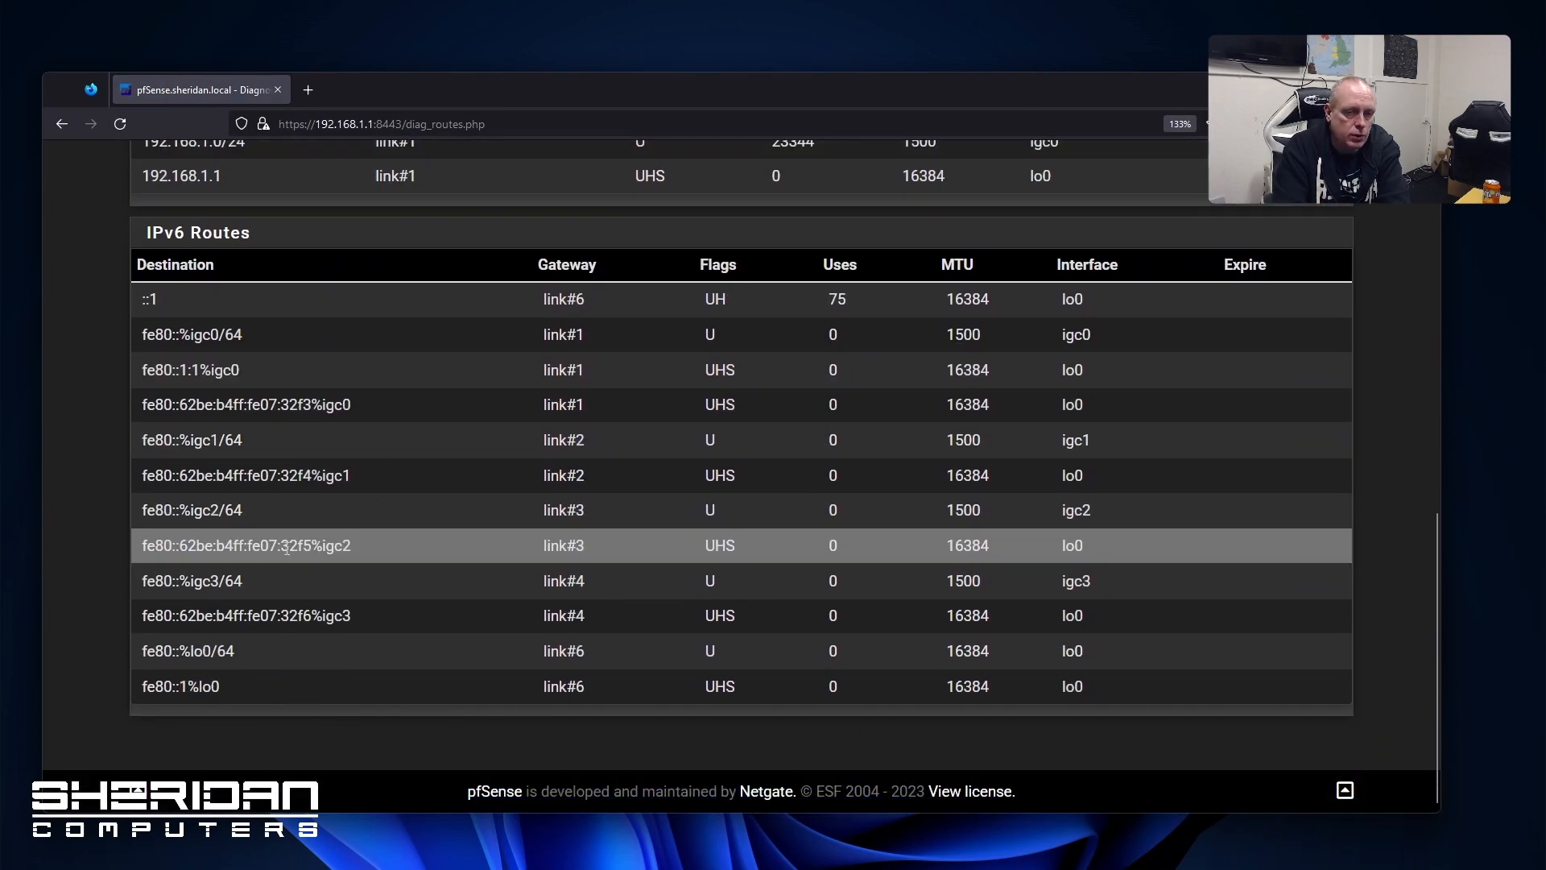
pyautogui.scroll(10, 299, 549)
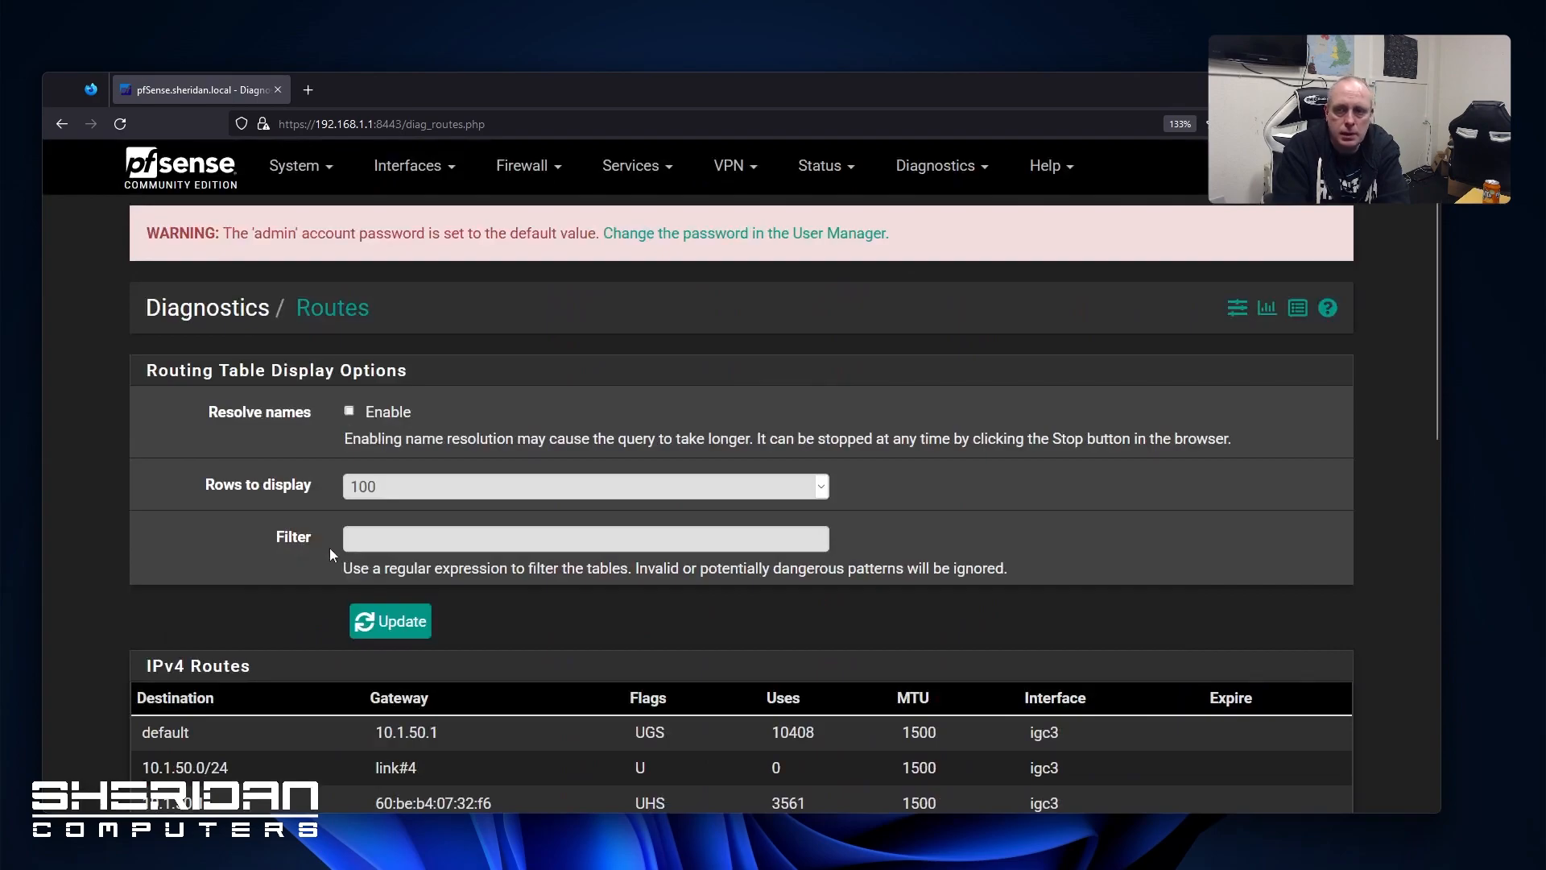
# Show the full S.M.A.R.T. information for drive ada0, a 500 GB Toshiba MQ01ABF050
pyautogui.click(906, 165)
pyautogui.click(934, 731)
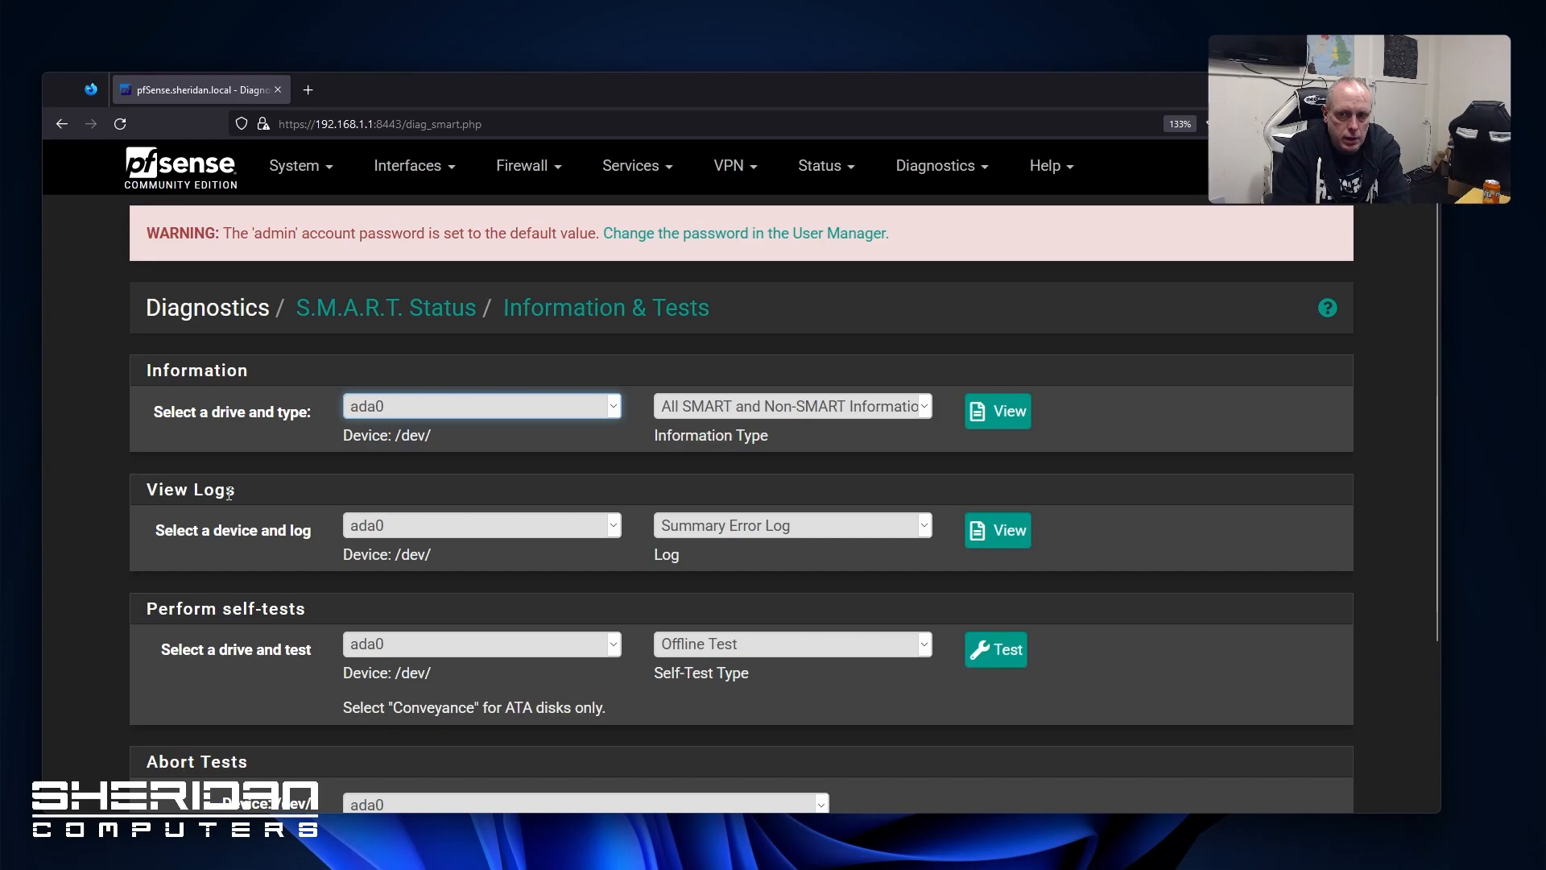
pyautogui.click(1011, 432)
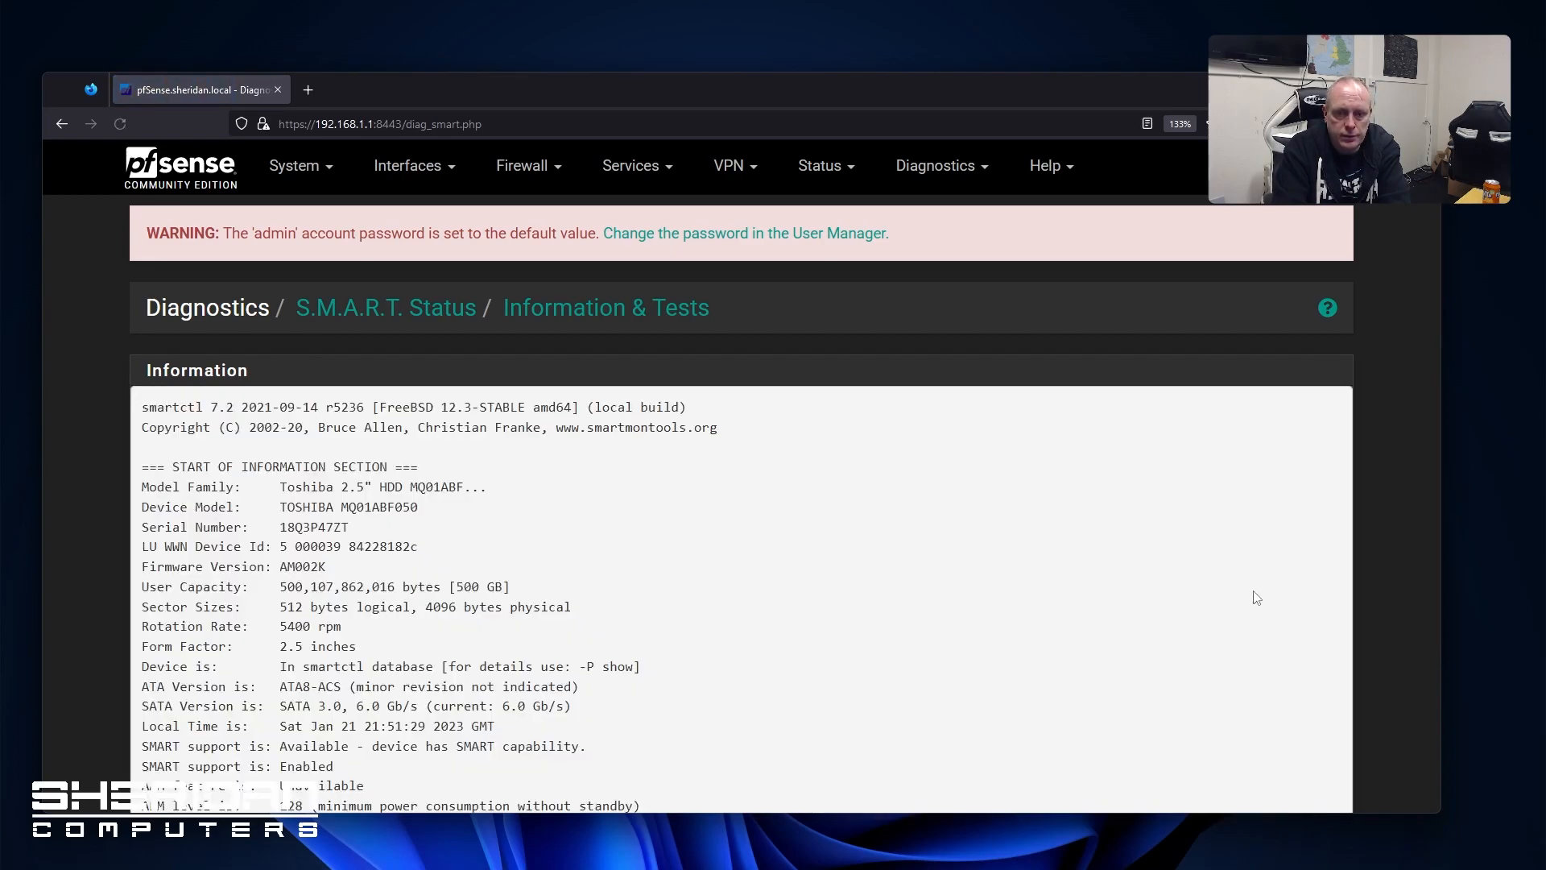
pyautogui.scroll(-12, 1208, 597)
pyautogui.scroll(2, 1203, 596)
pyautogui.scroll(10, 1202, 596)
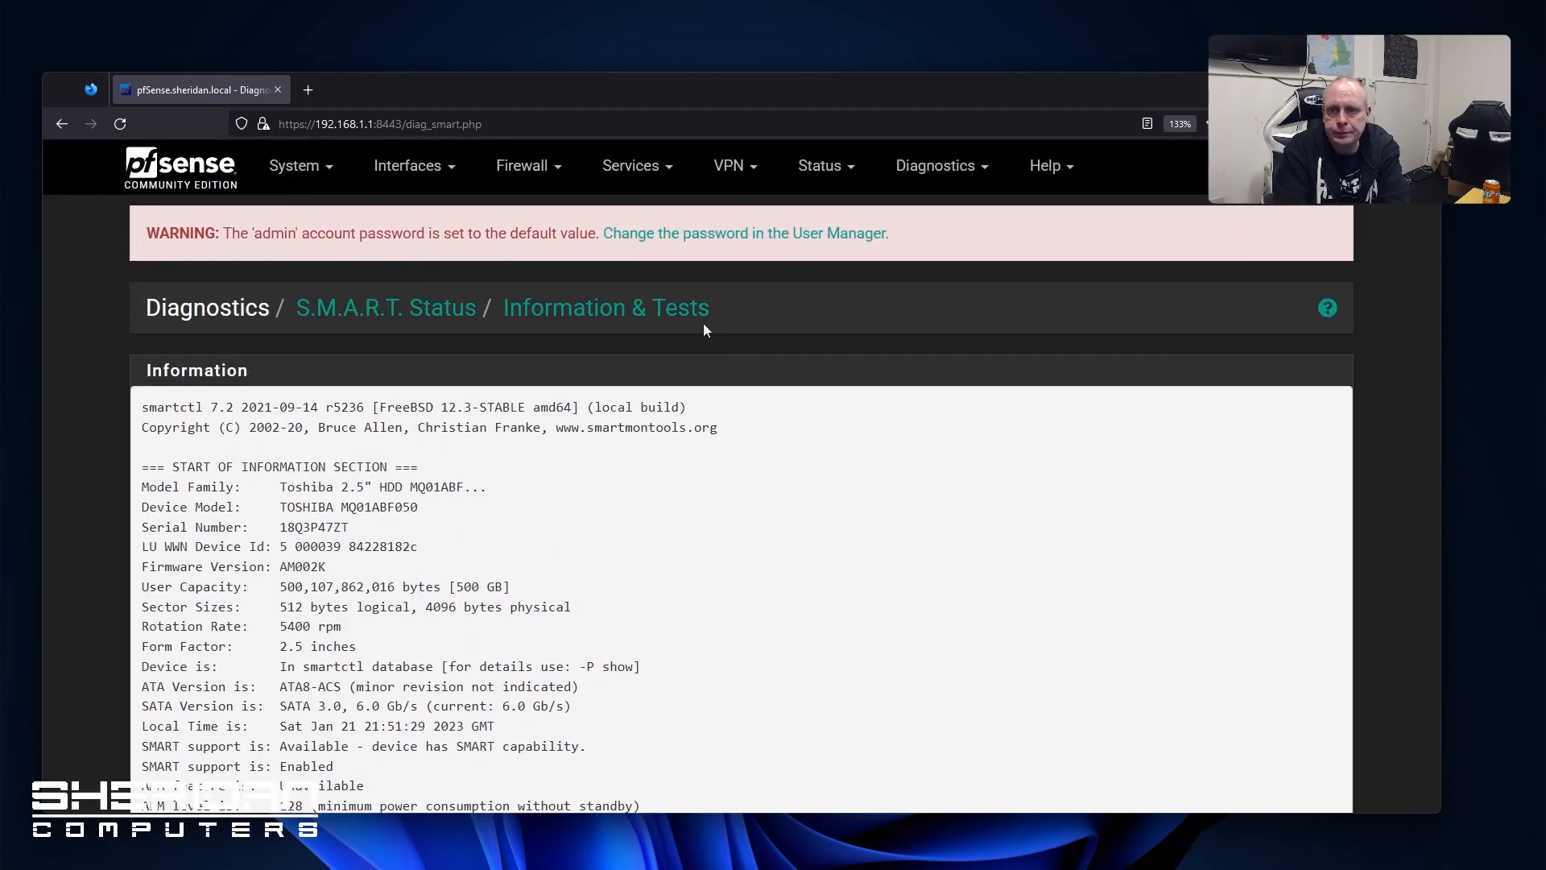
pyautogui.click(914, 168)
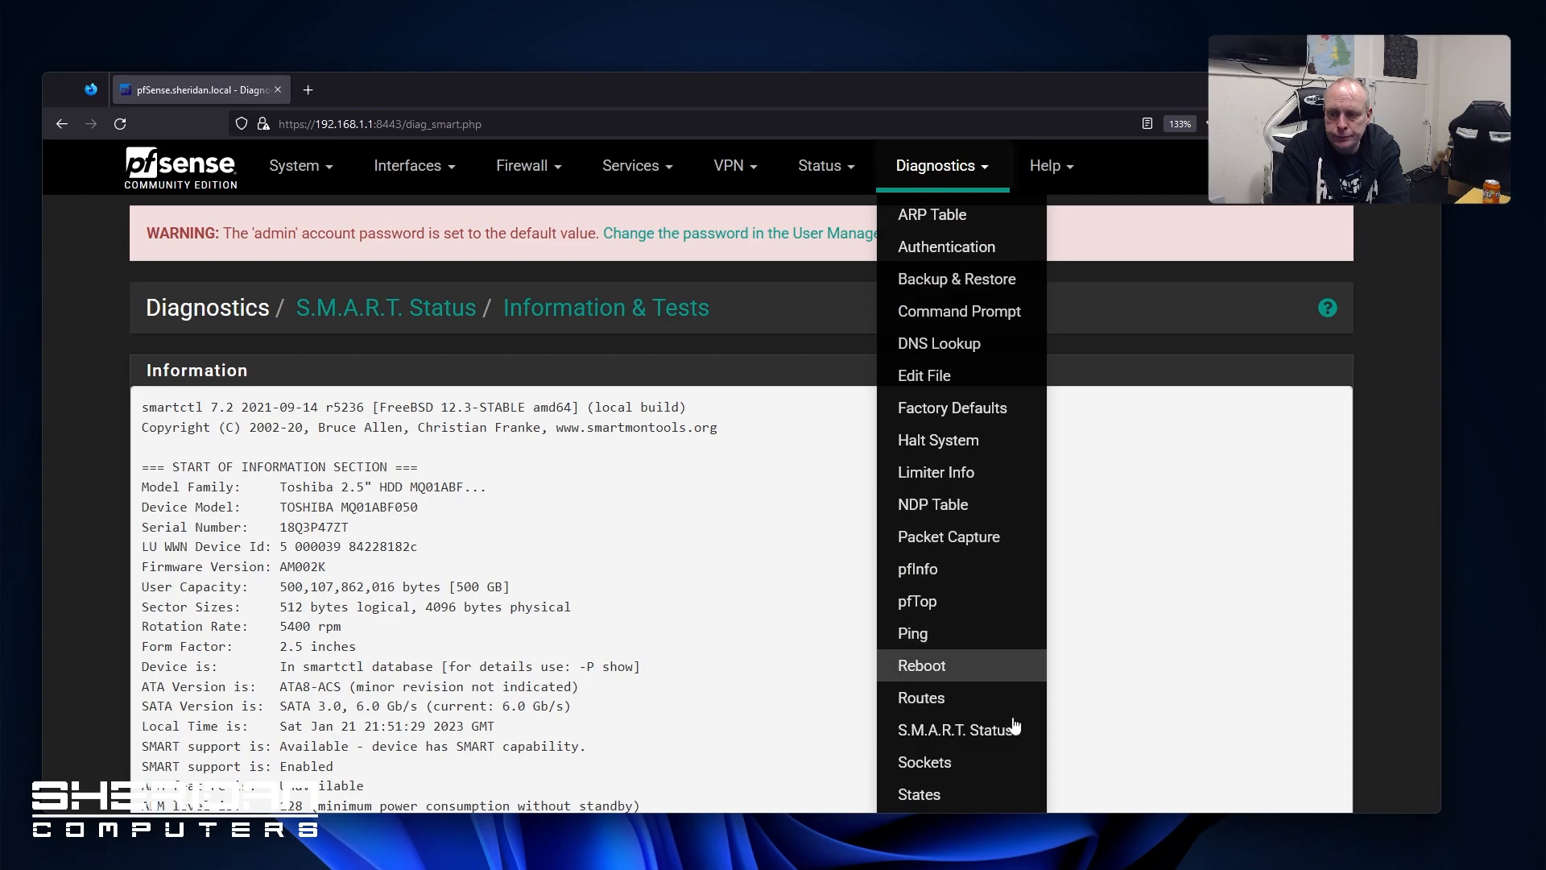
# Review the open system sockets list
pyautogui.click(925, 761)
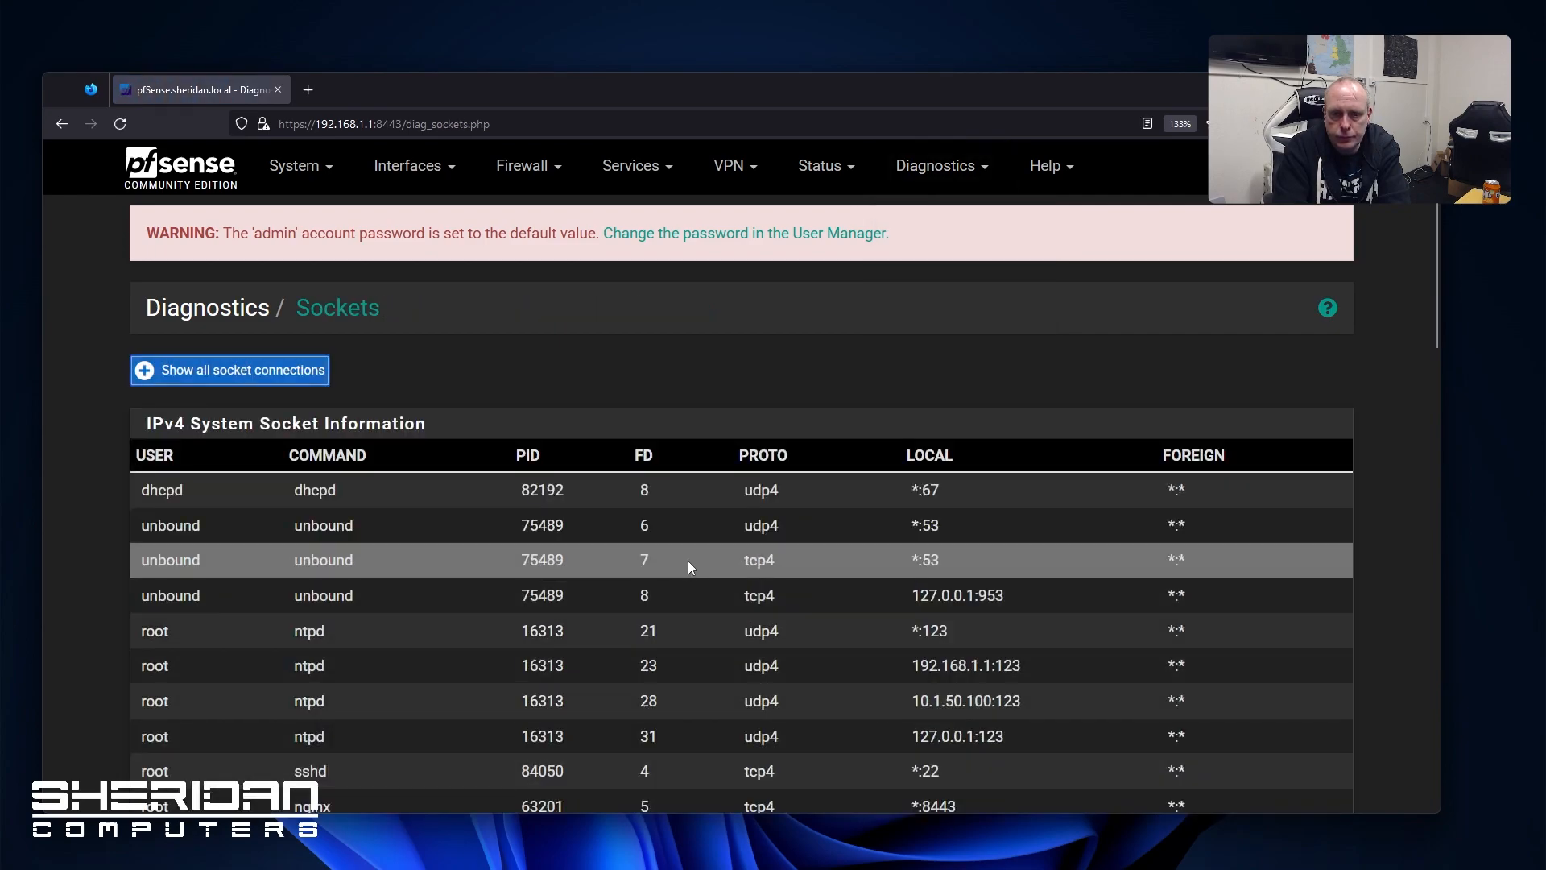
pyautogui.scroll(-3, 672, 551)
pyautogui.scroll(-7, 669, 551)
pyautogui.scroll(10, 668, 552)
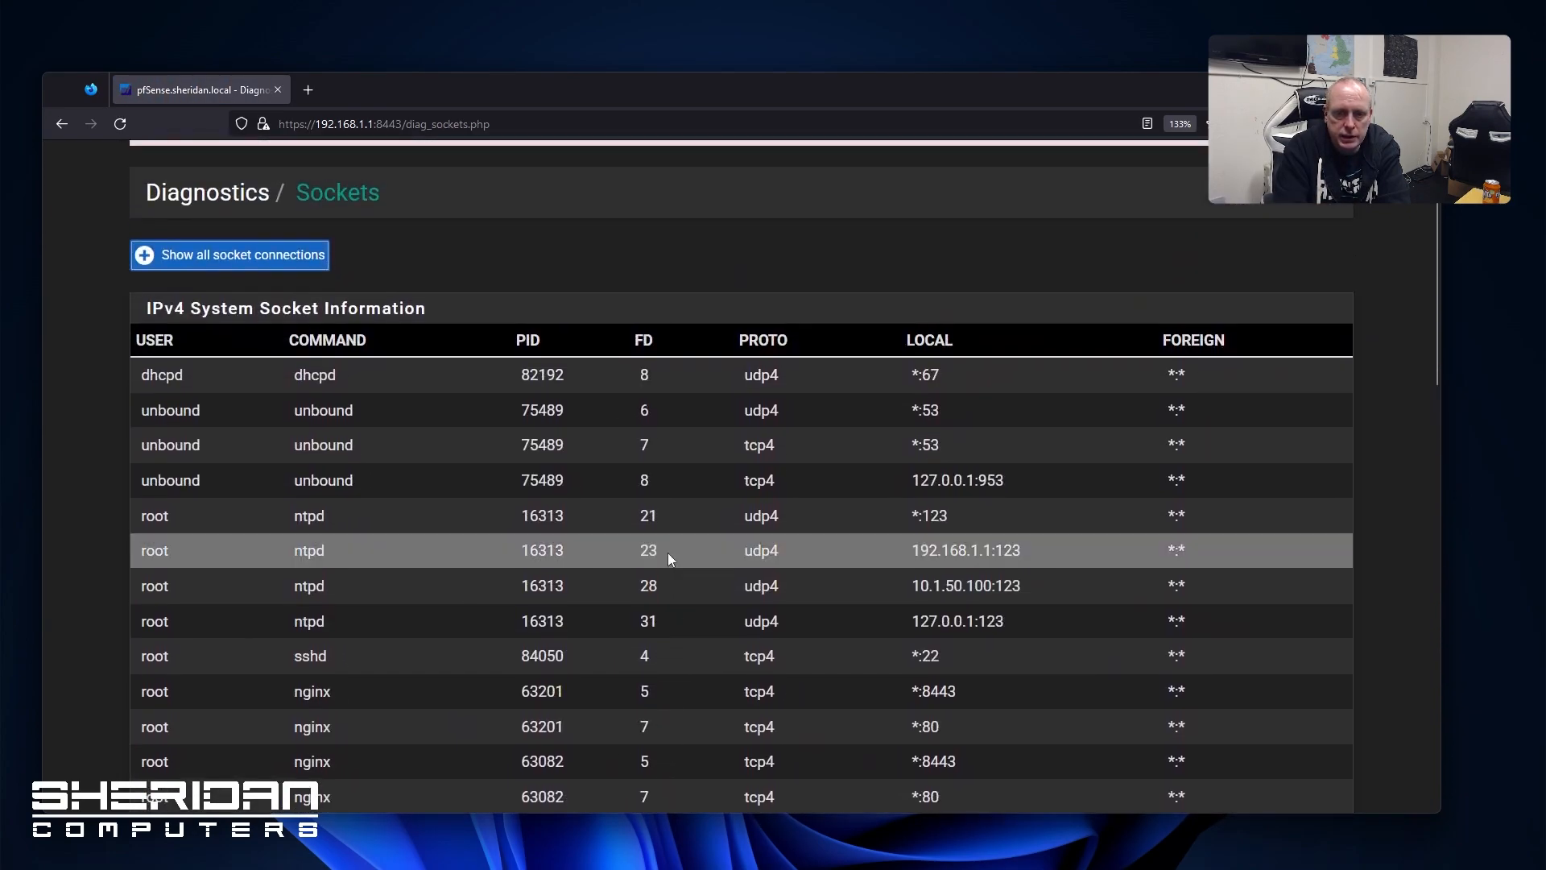
# View the firewall states table, including the established 192.168.1.100 TCP connection
pyautogui.click(894, 165)
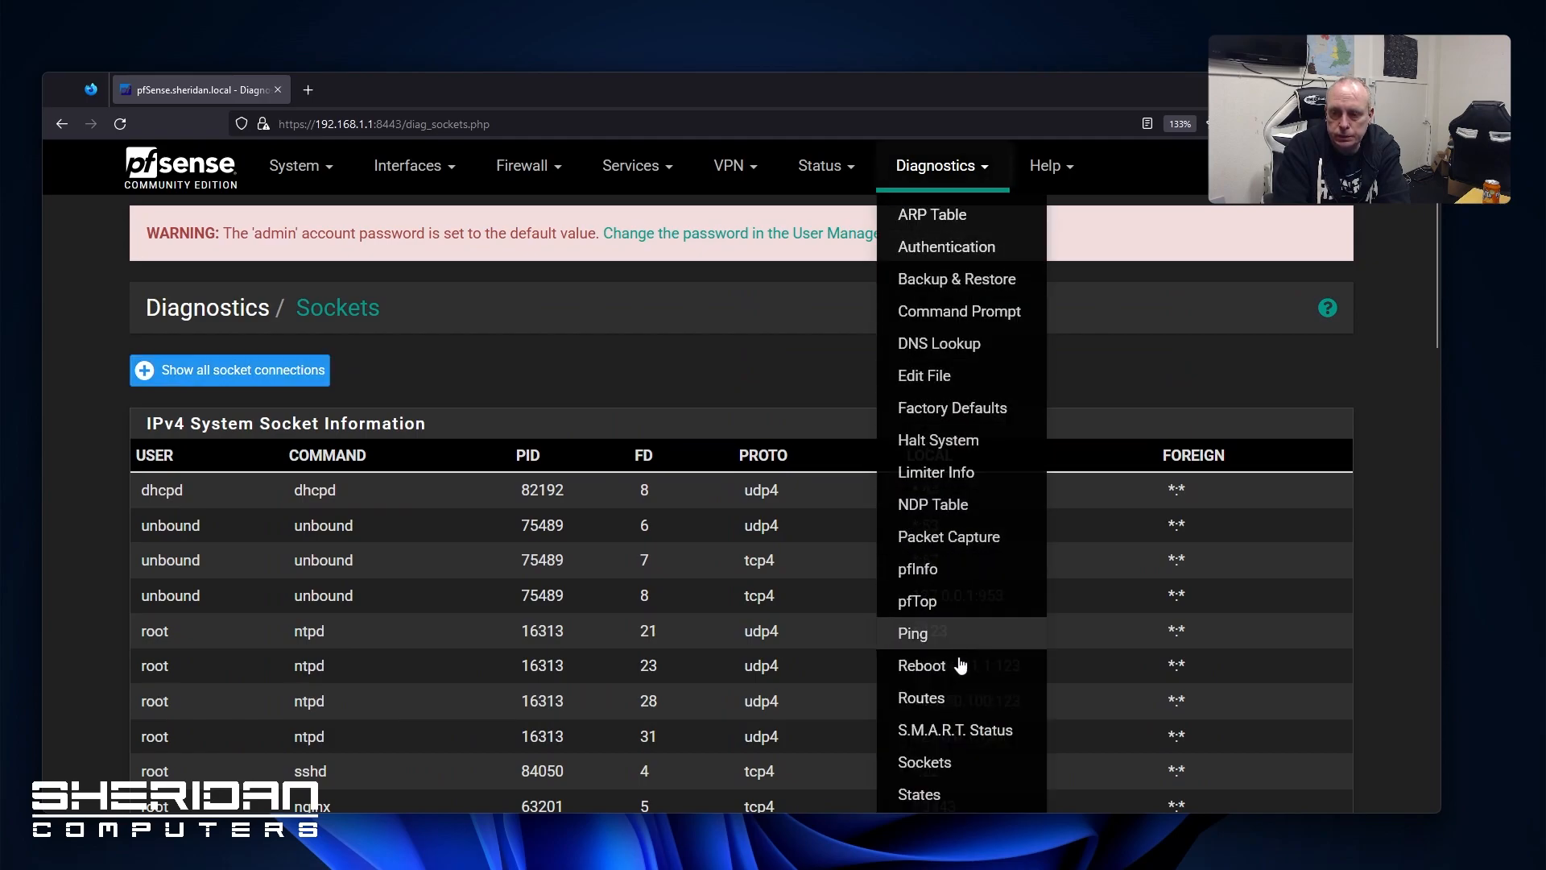
pyautogui.click(955, 796)
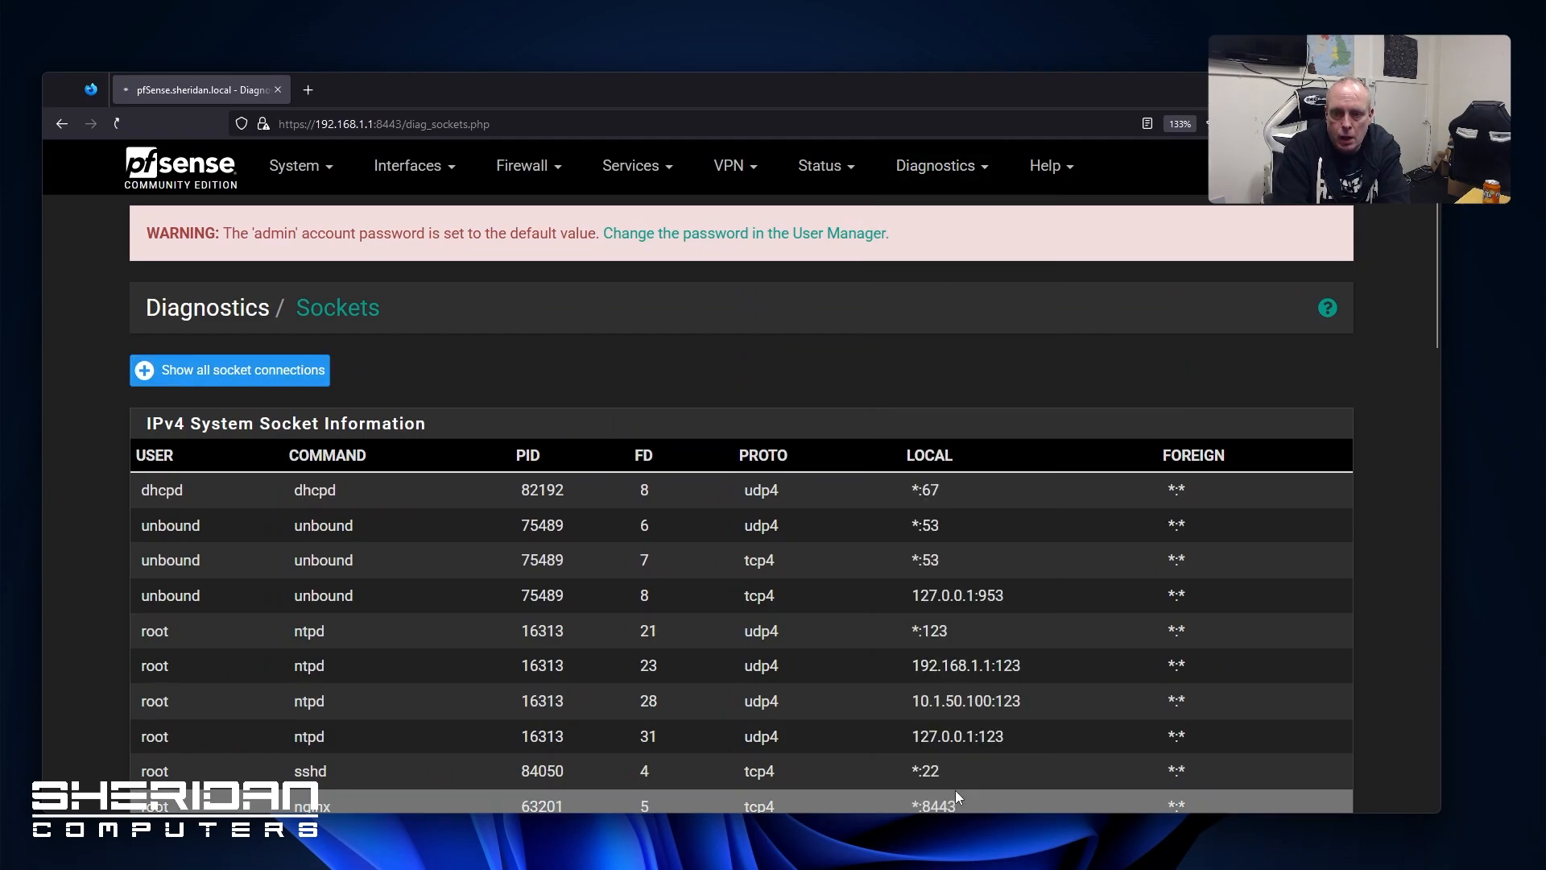
pyautogui.scroll(-4, 882, 496)
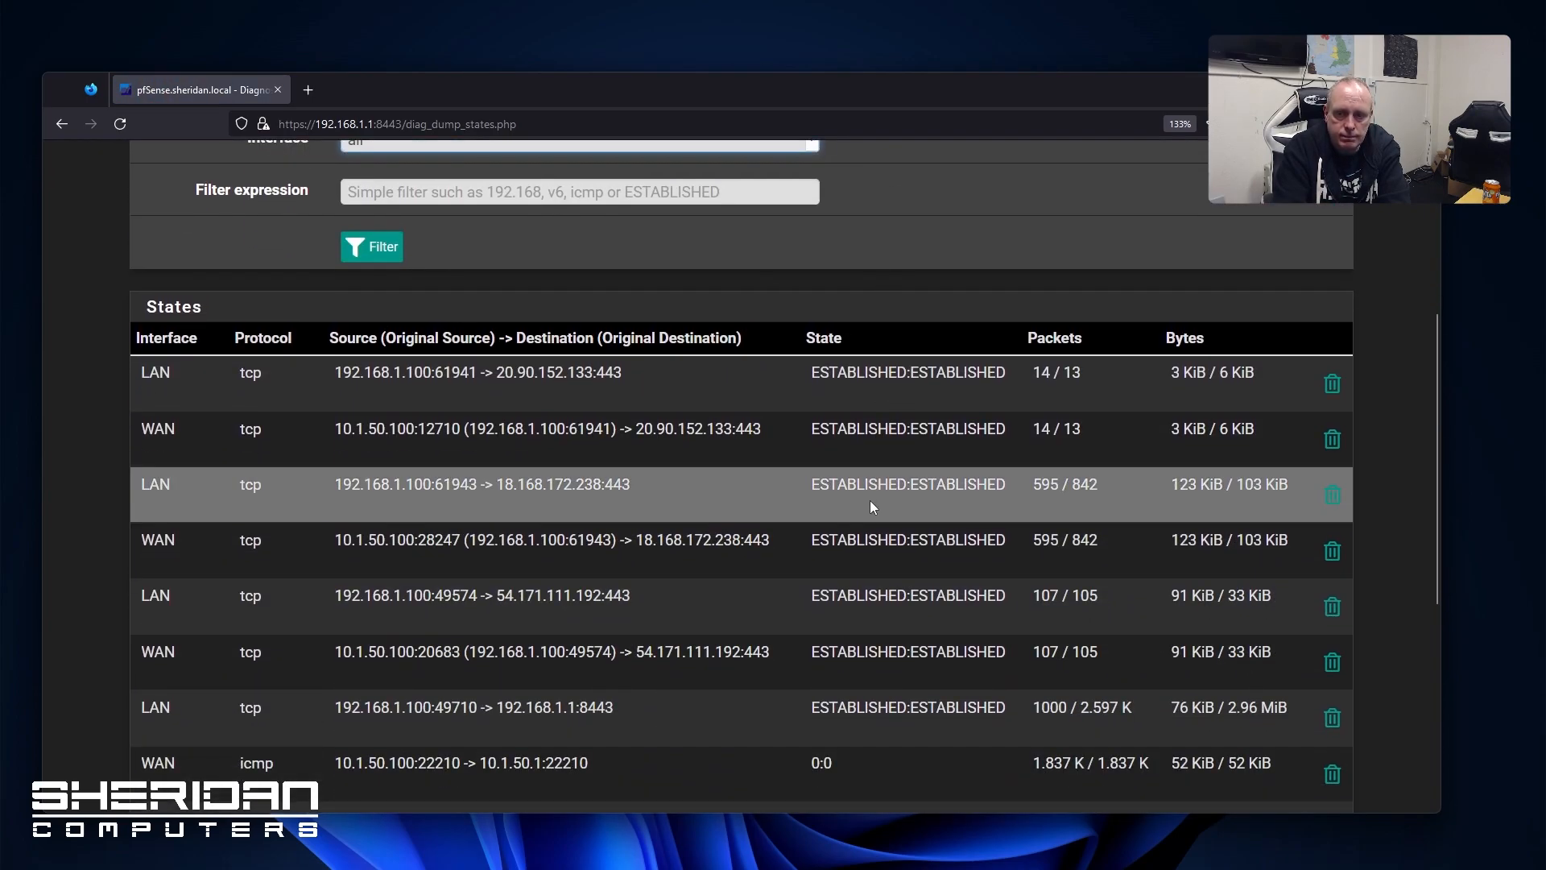
pyautogui.scroll(4, 865, 508)
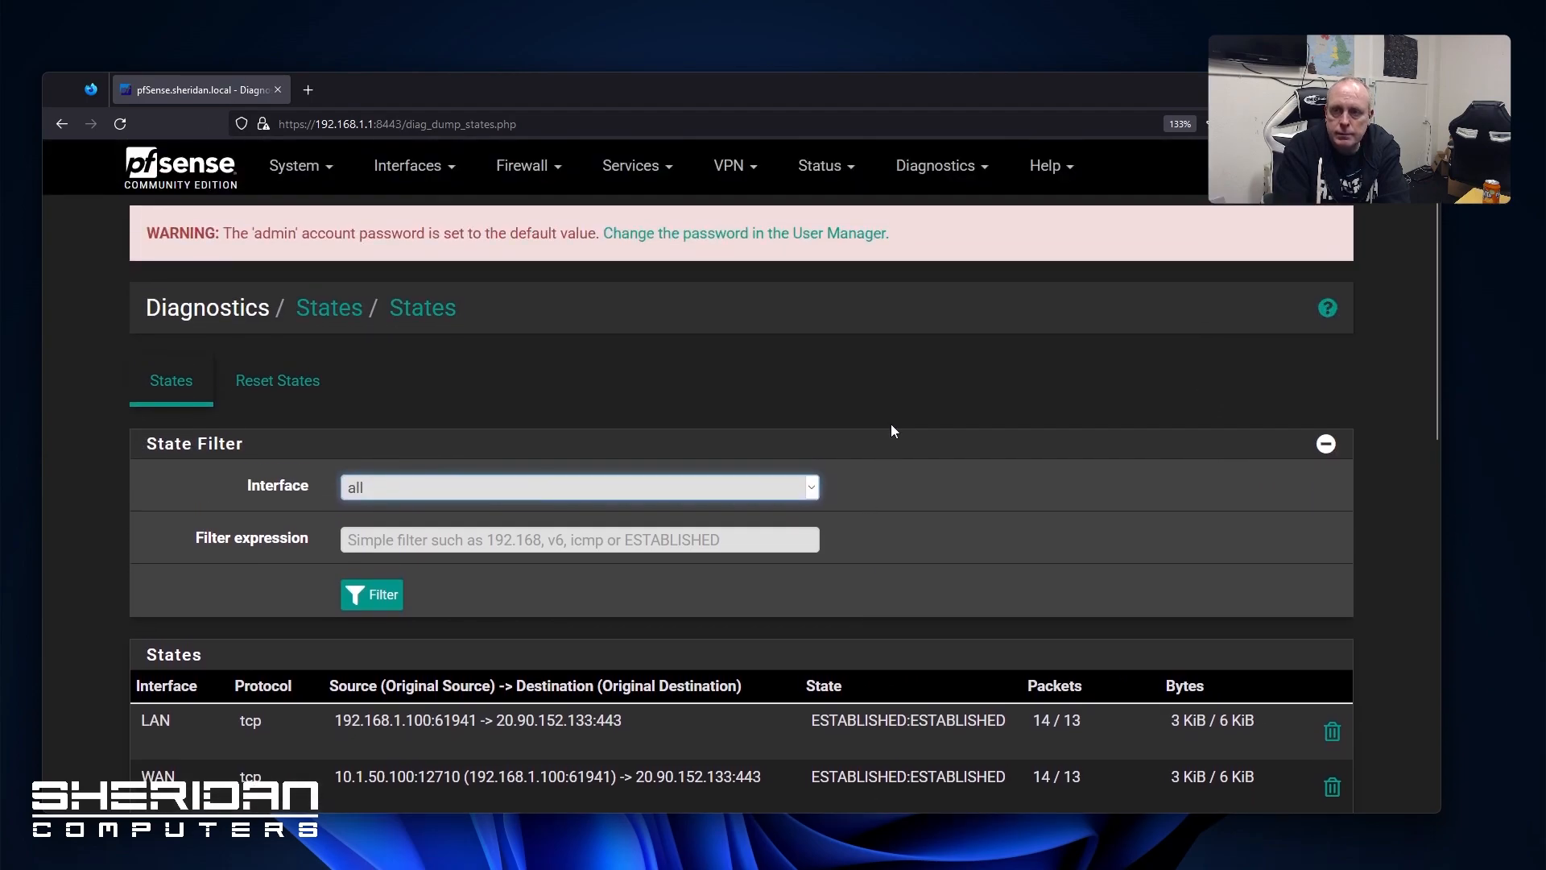
# Look over the Help menu resources, then return to the Status dashboard
pyautogui.click(901, 180)
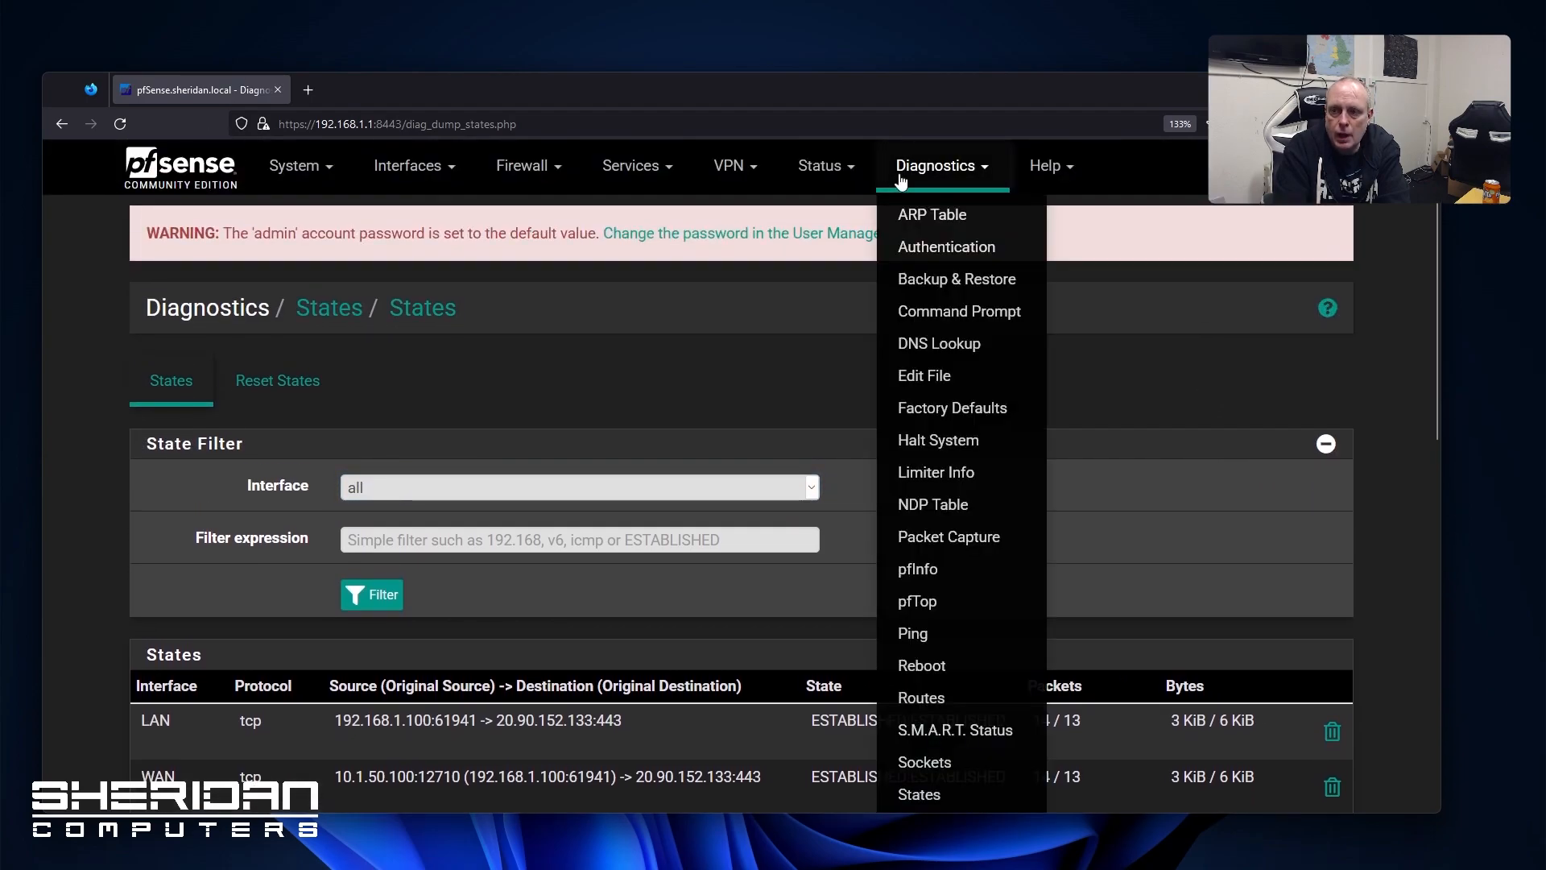
pyautogui.click(1047, 167)
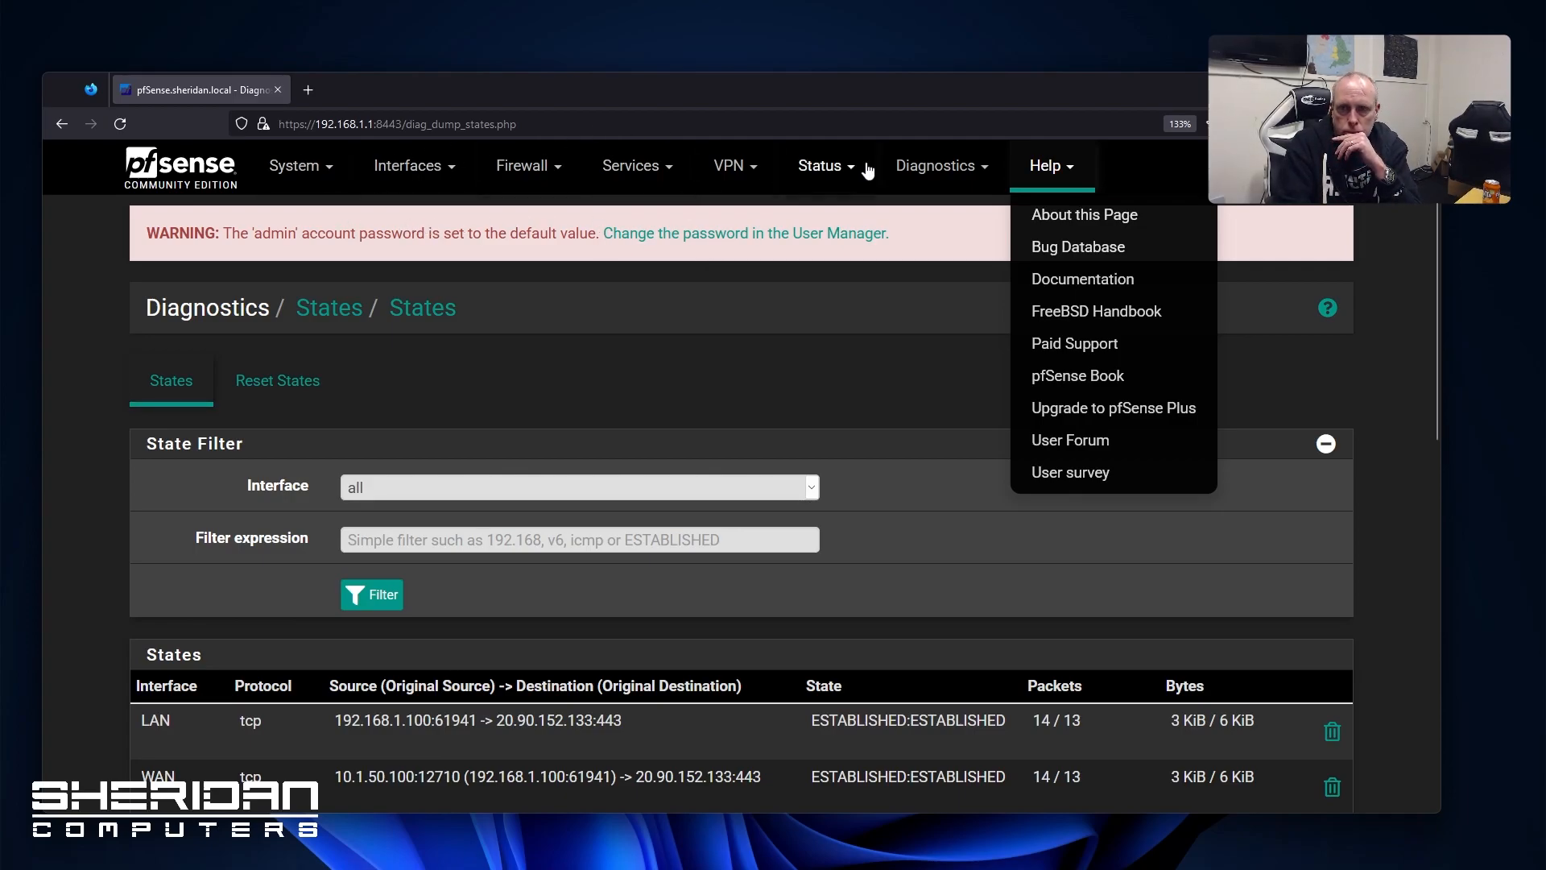
pyautogui.click(819, 165)
pyautogui.click(825, 281)
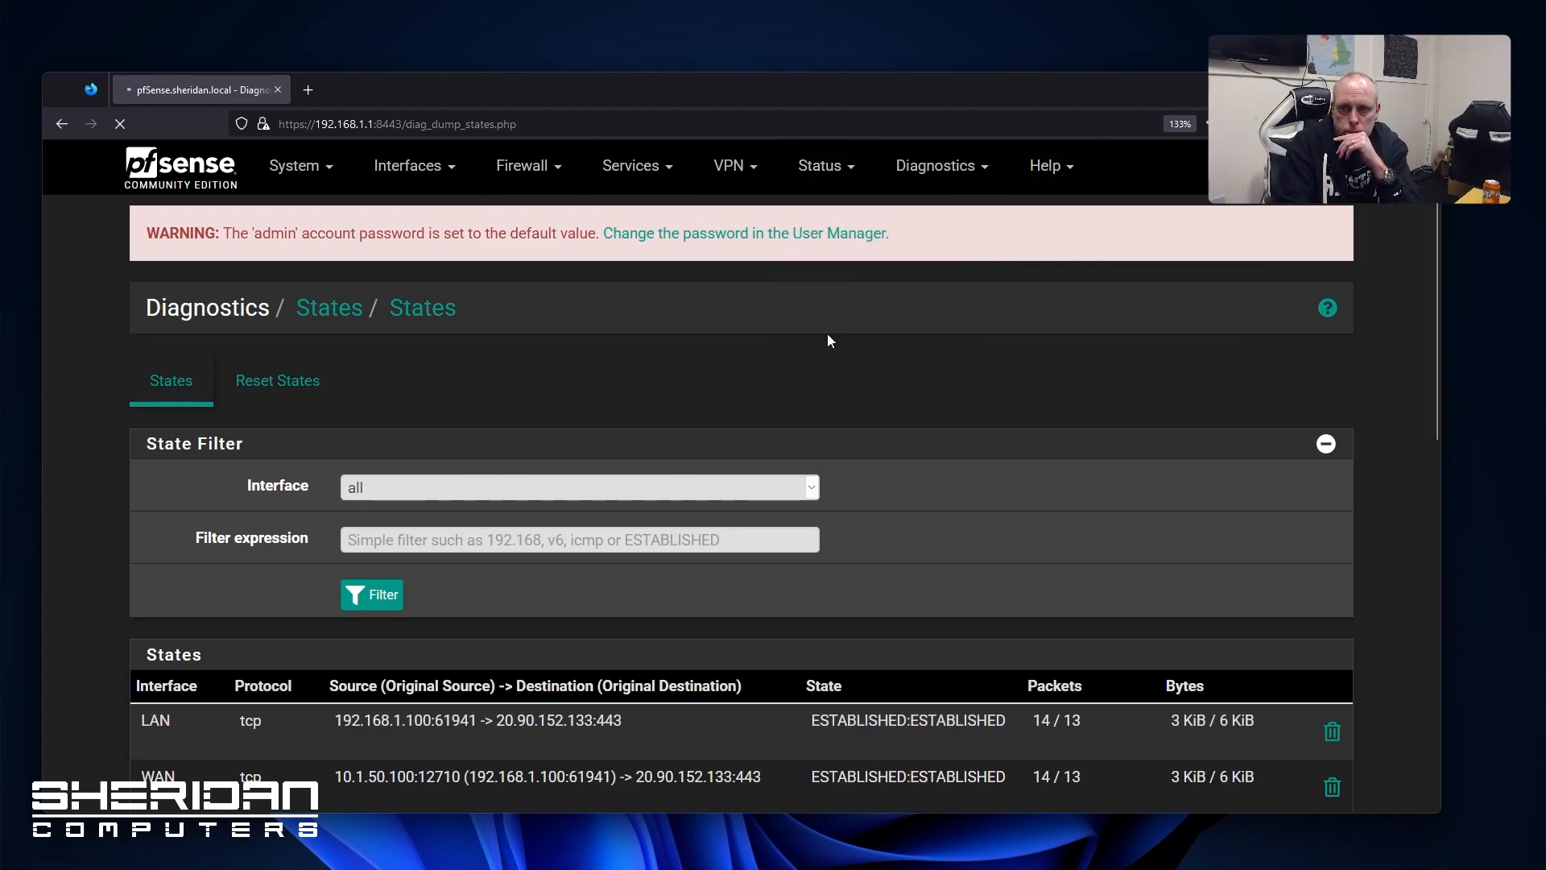